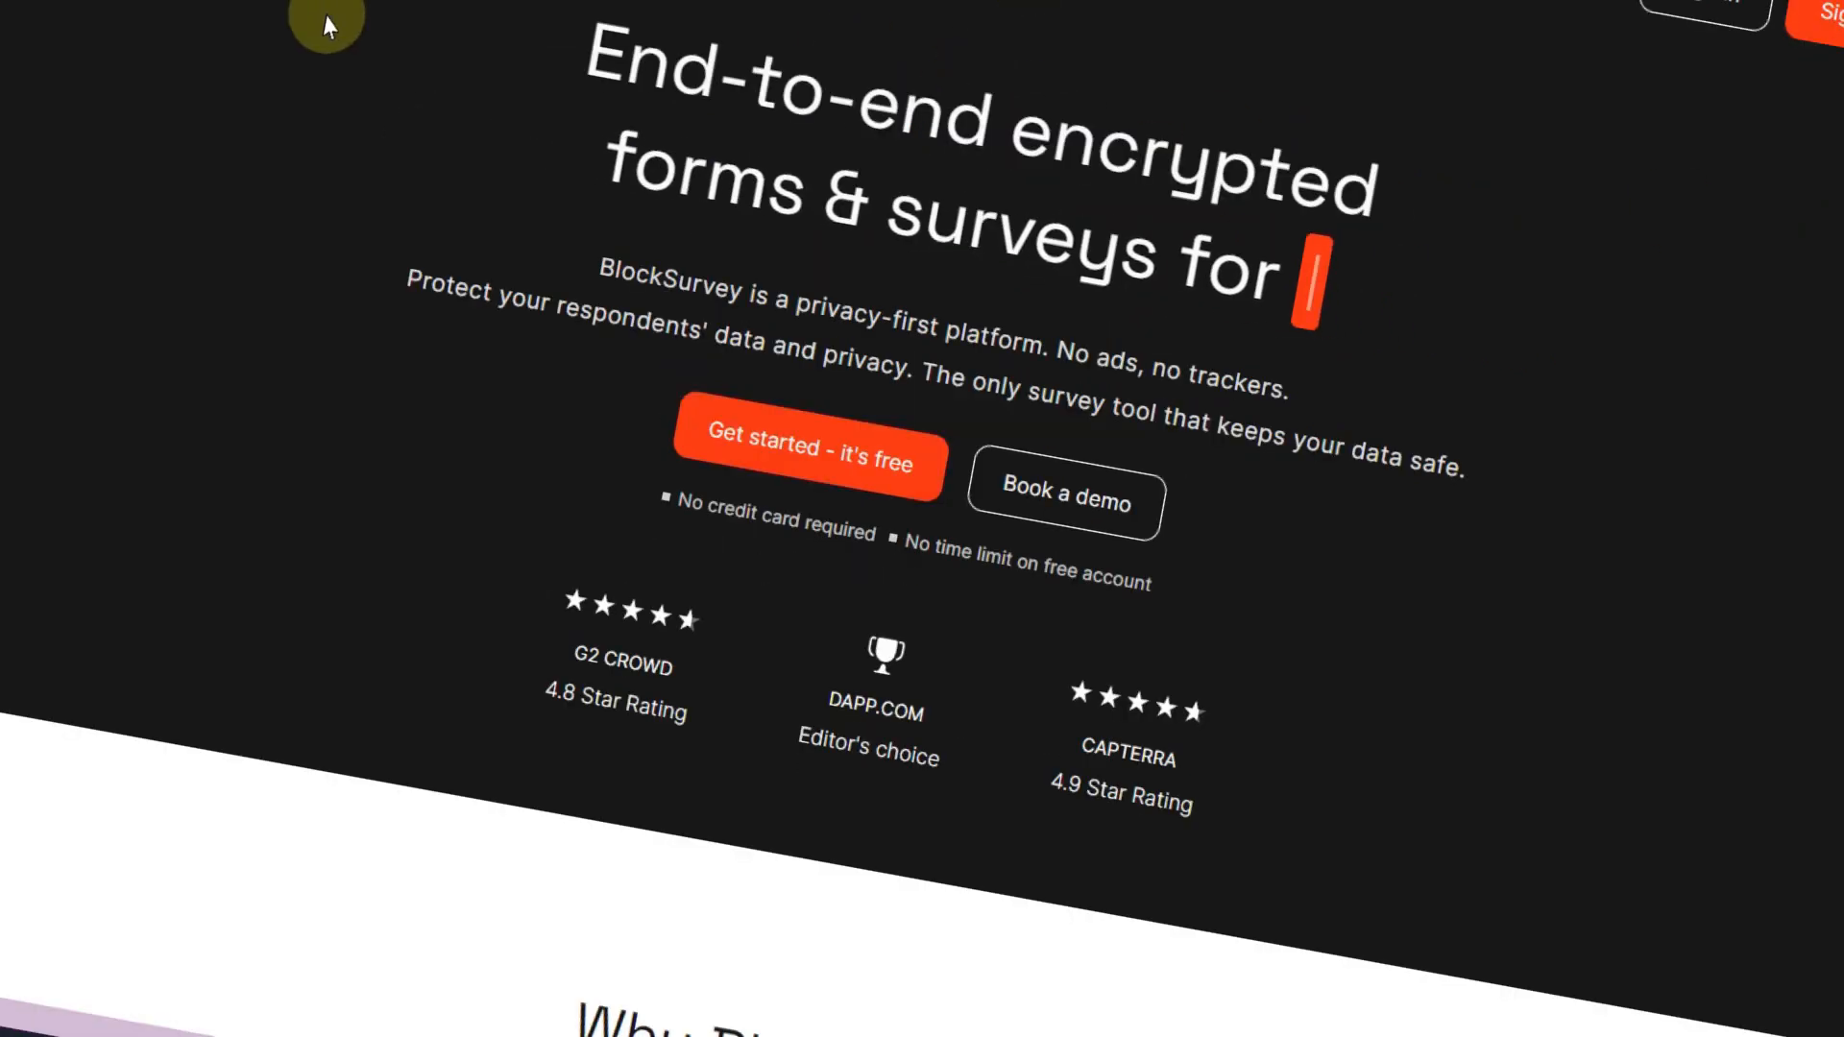
Look through the BlockSurvey homepage down to the footer, open the Pricing page and view its contents.
scroll(411, 123, "down", 15)
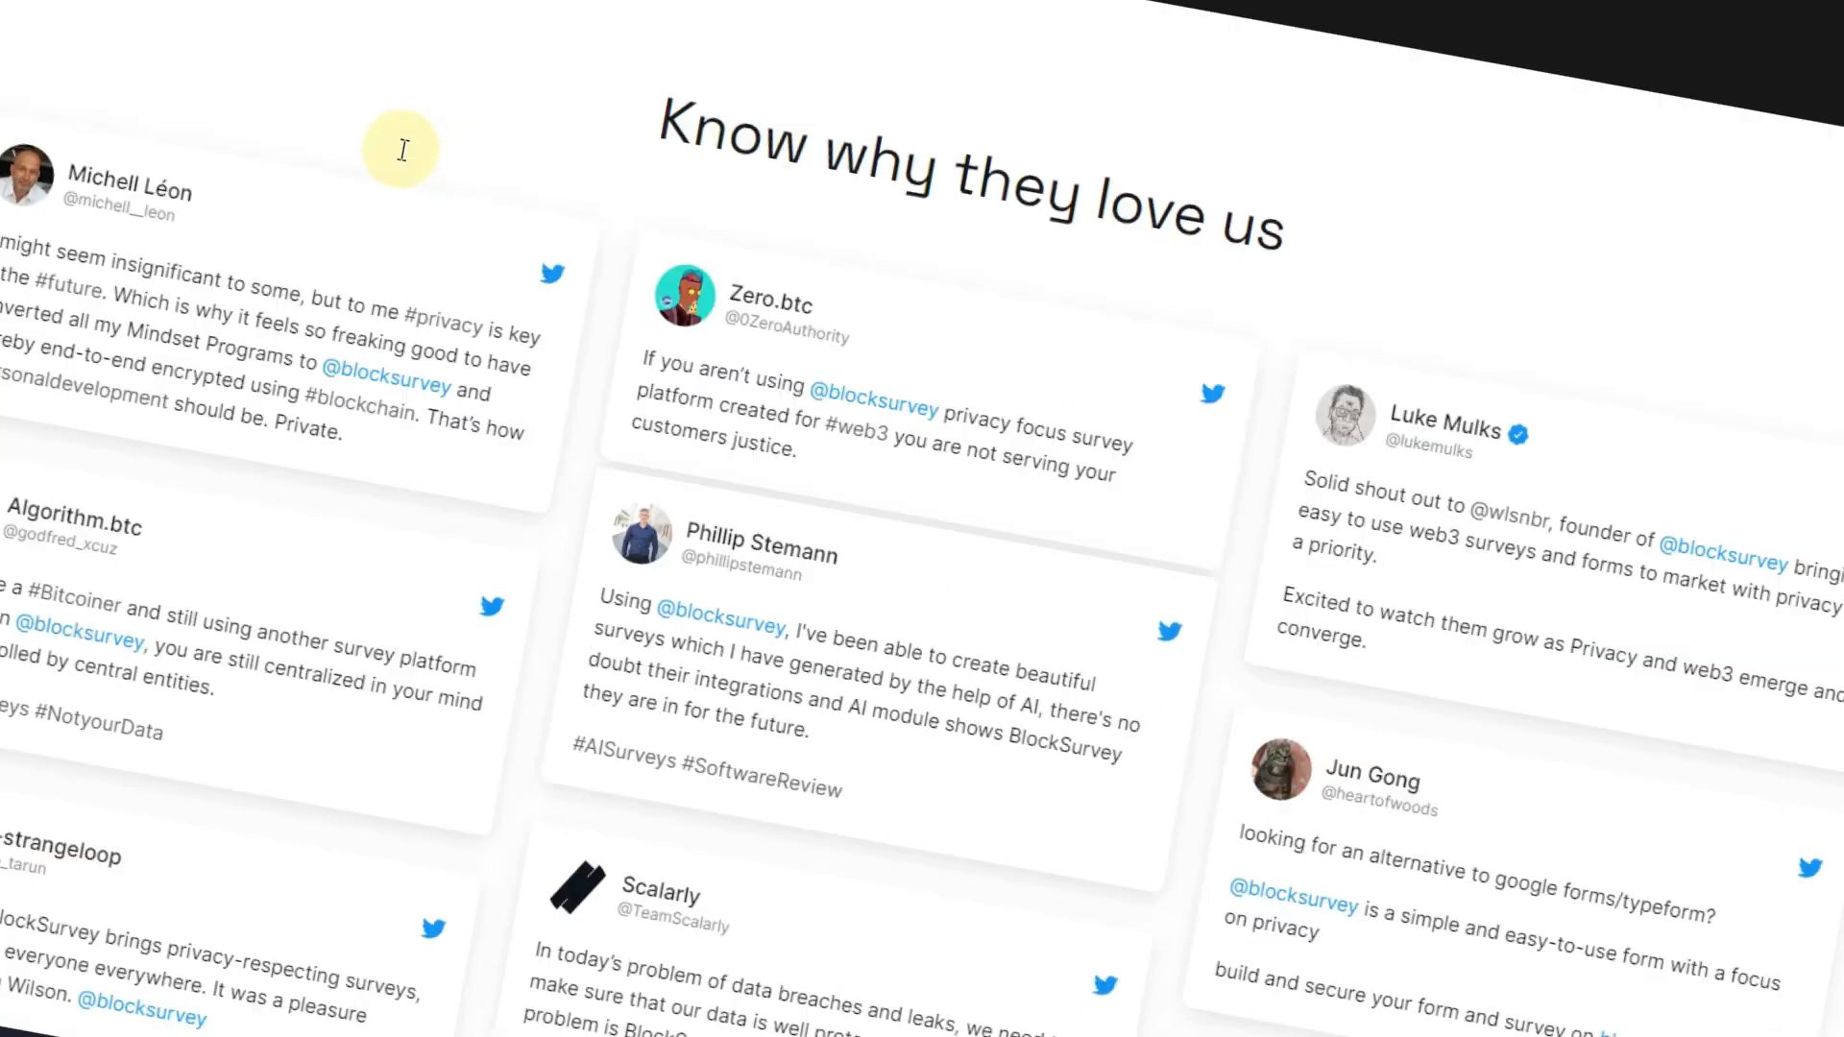
scroll(389, 182, "down", 20)
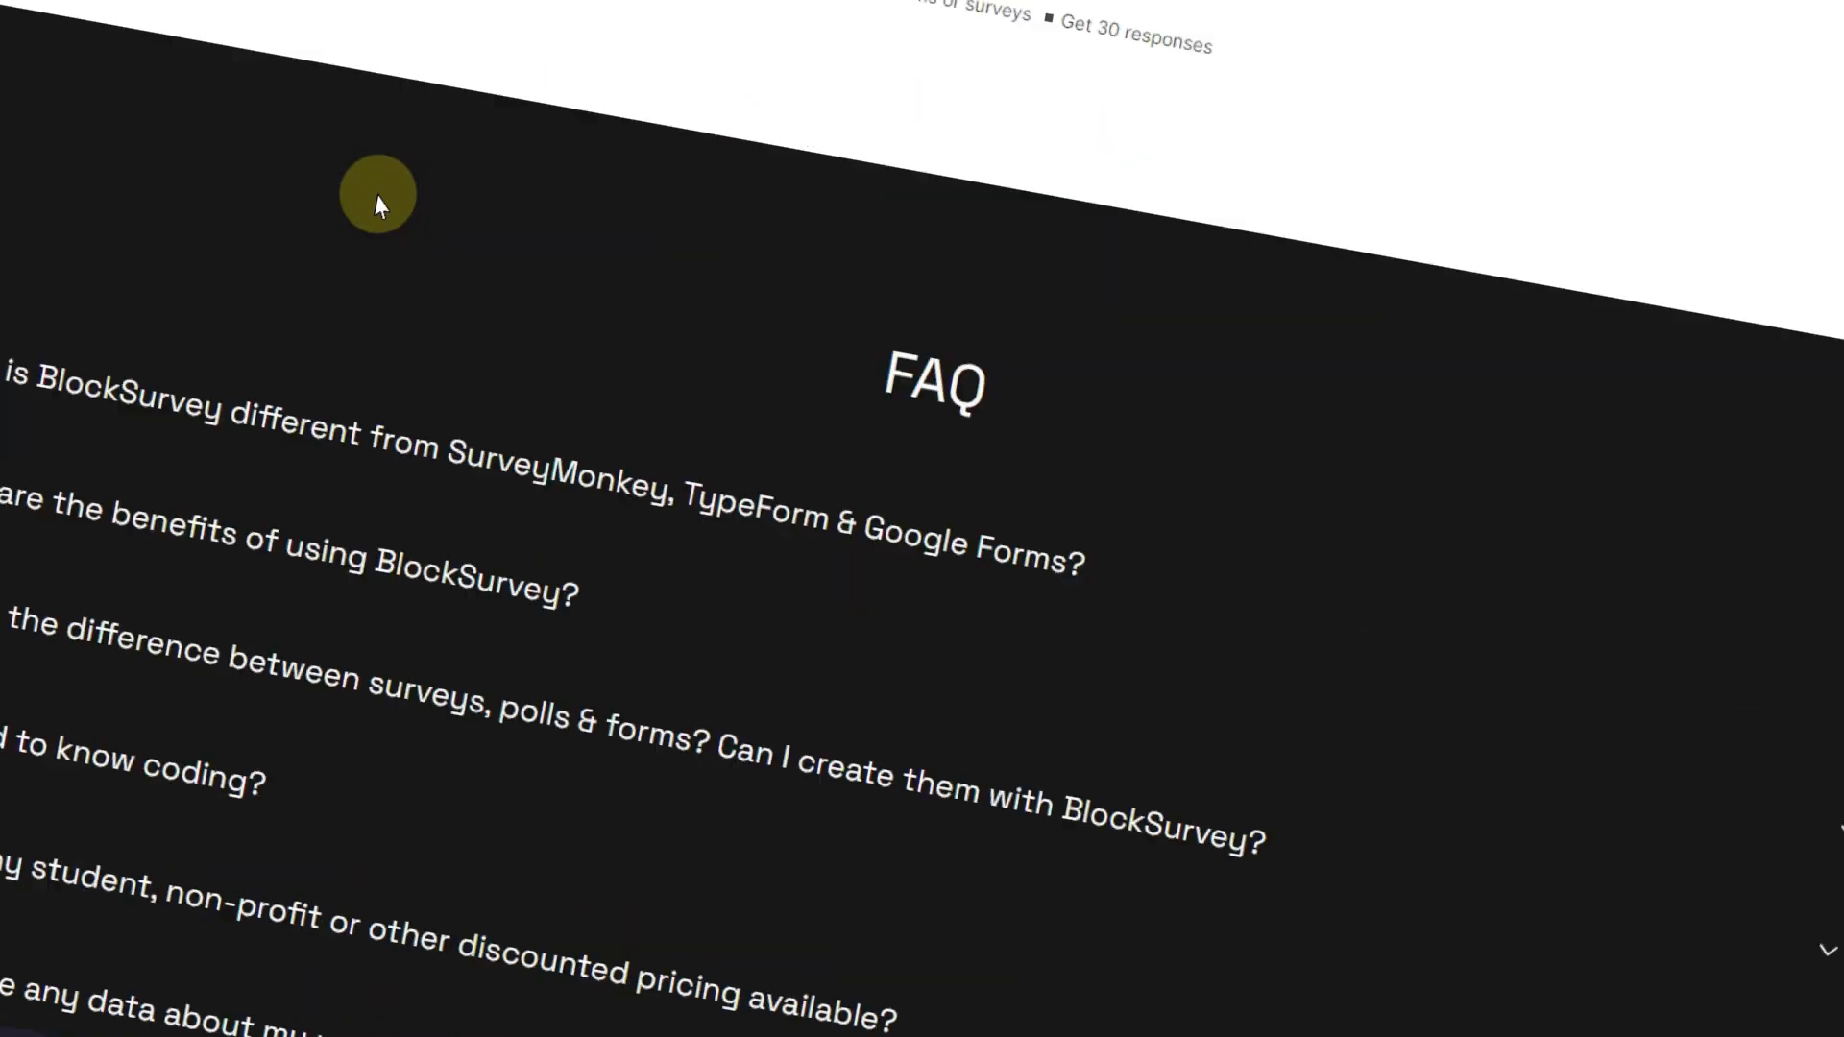
scroll(377, 203, "down", 5)
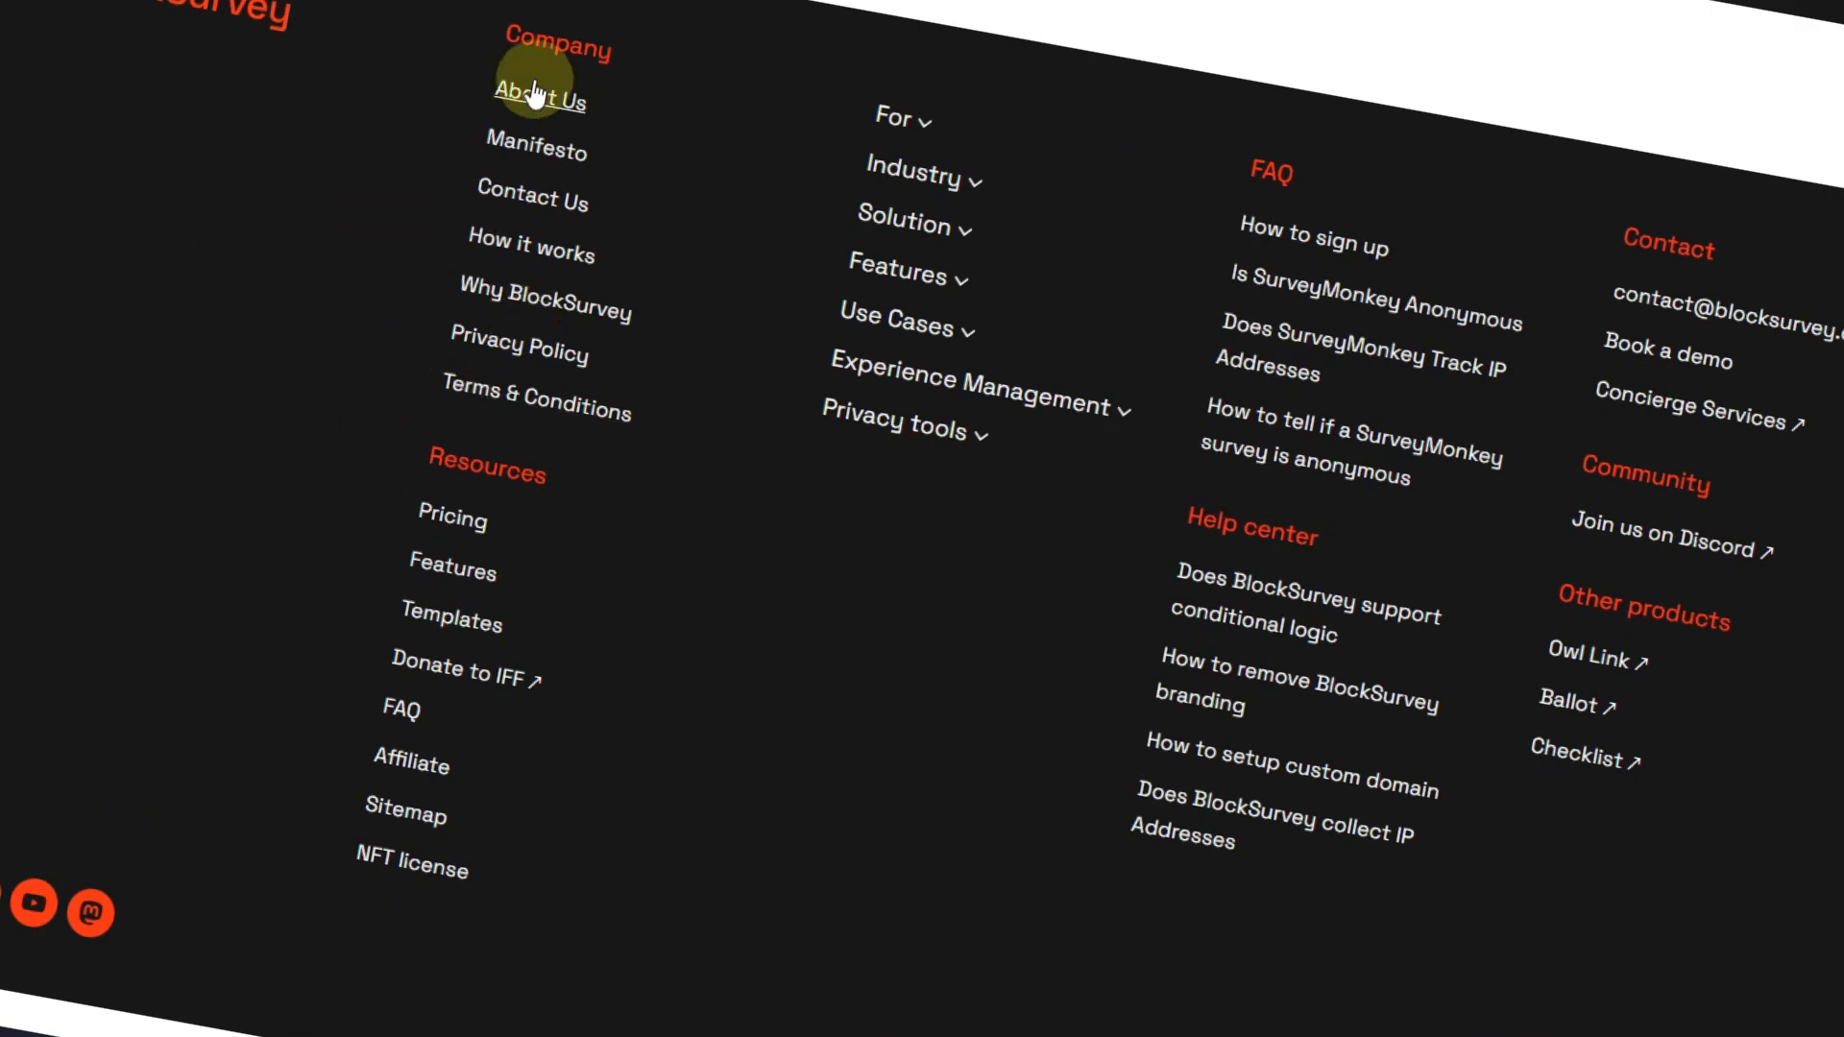
left_click(459, 523)
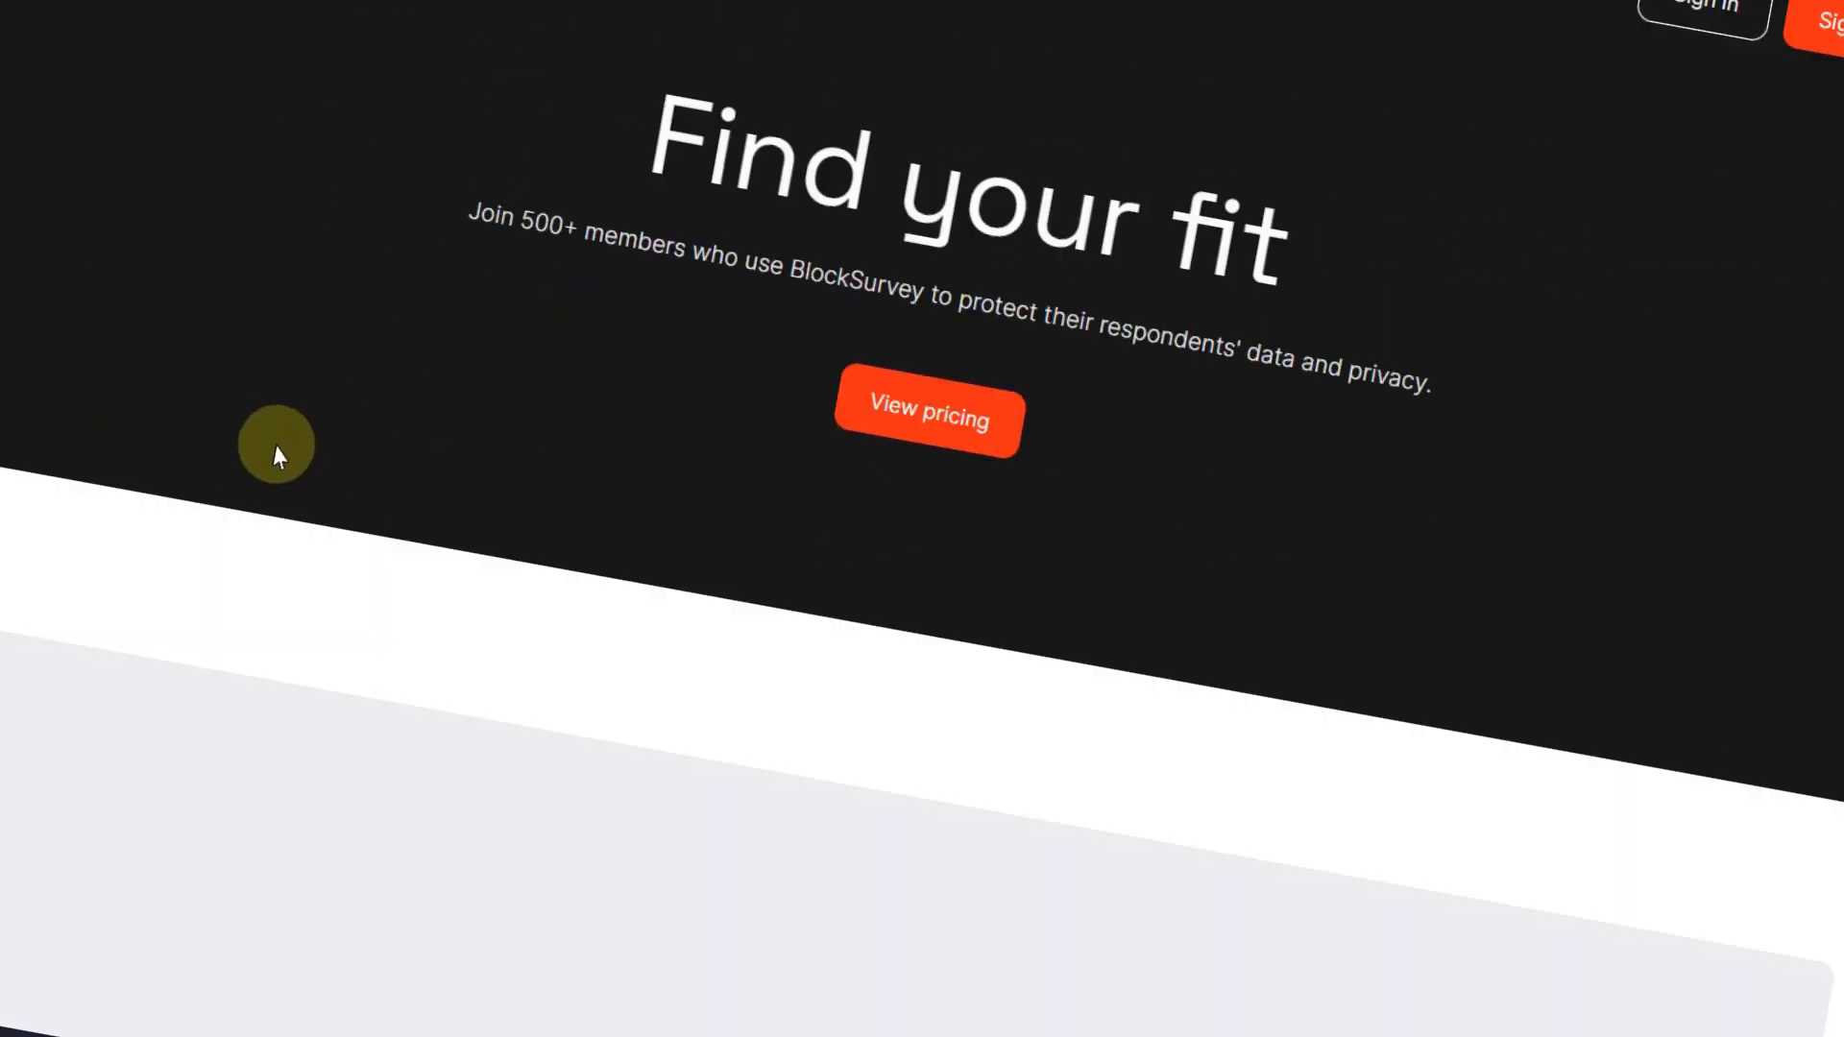
scroll(571, 228, "down", 7)
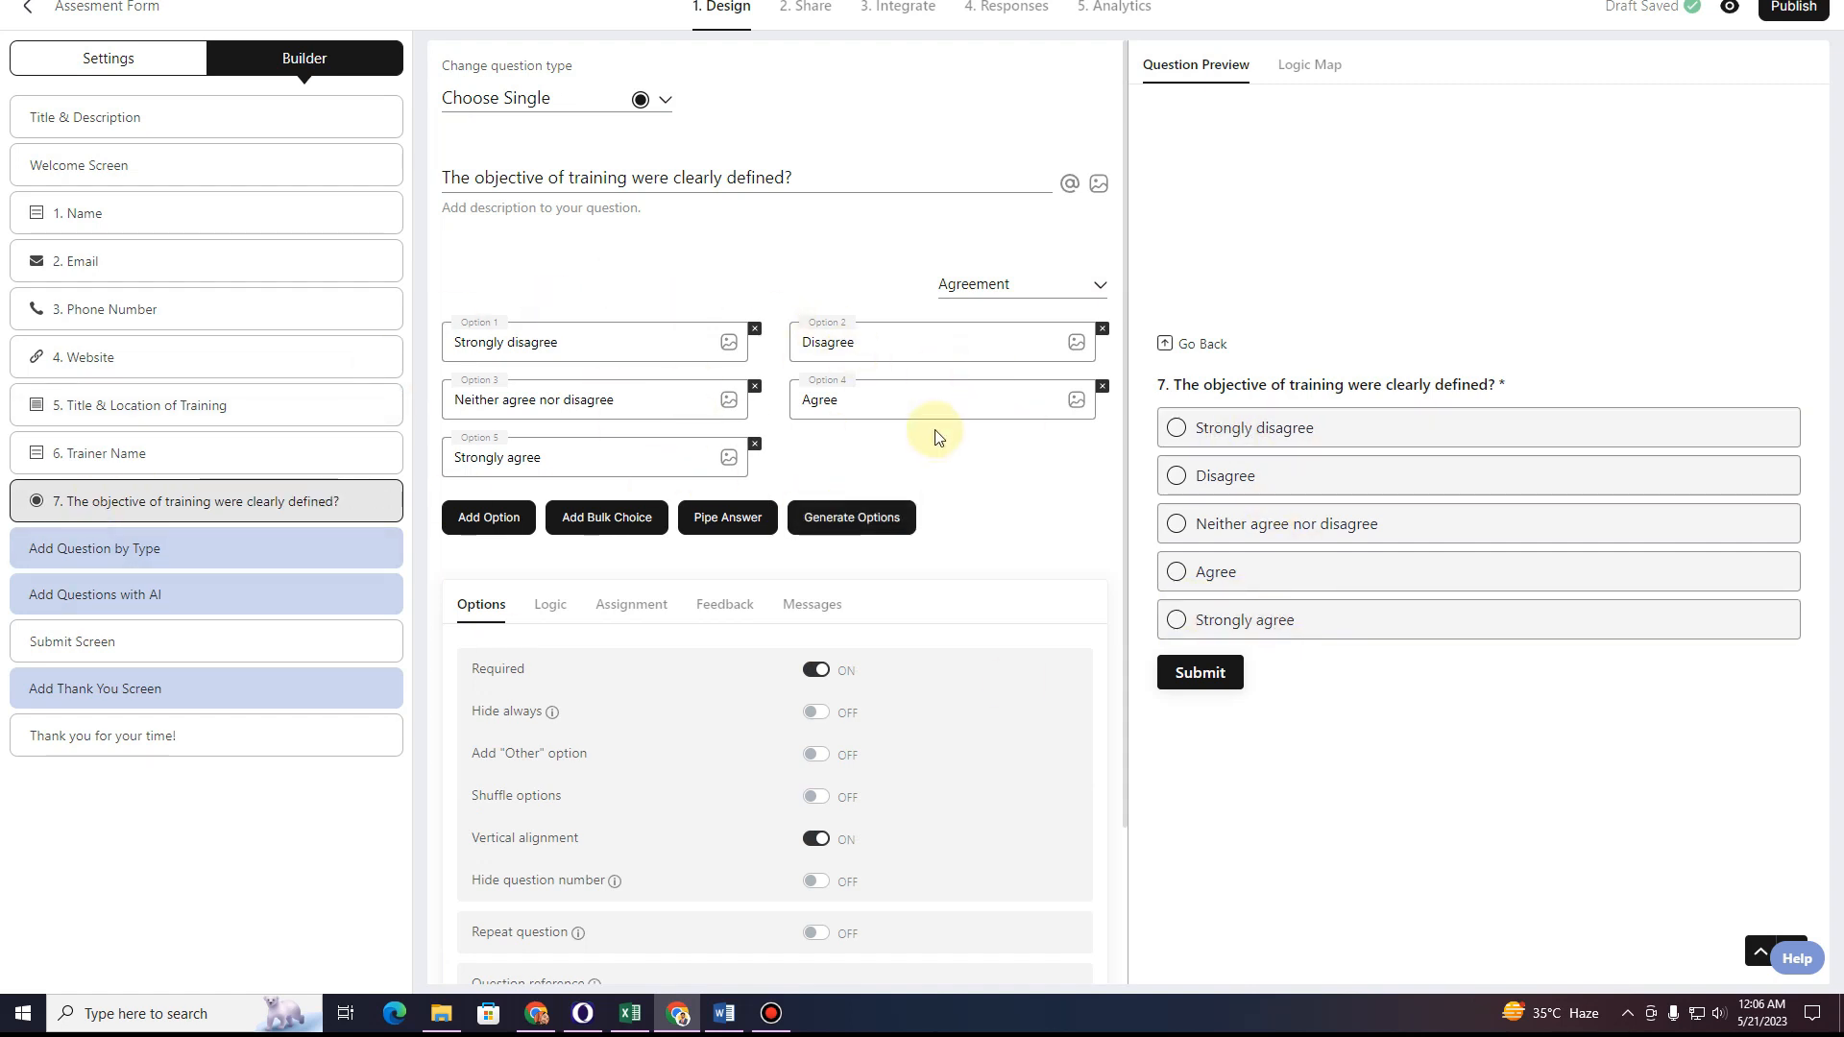
Browse the preset answer scales available for the question "The objective of training were clearly defined?" and keep Agreement.
left_click(1062, 288)
scroll(1074, 509, "down", 10)
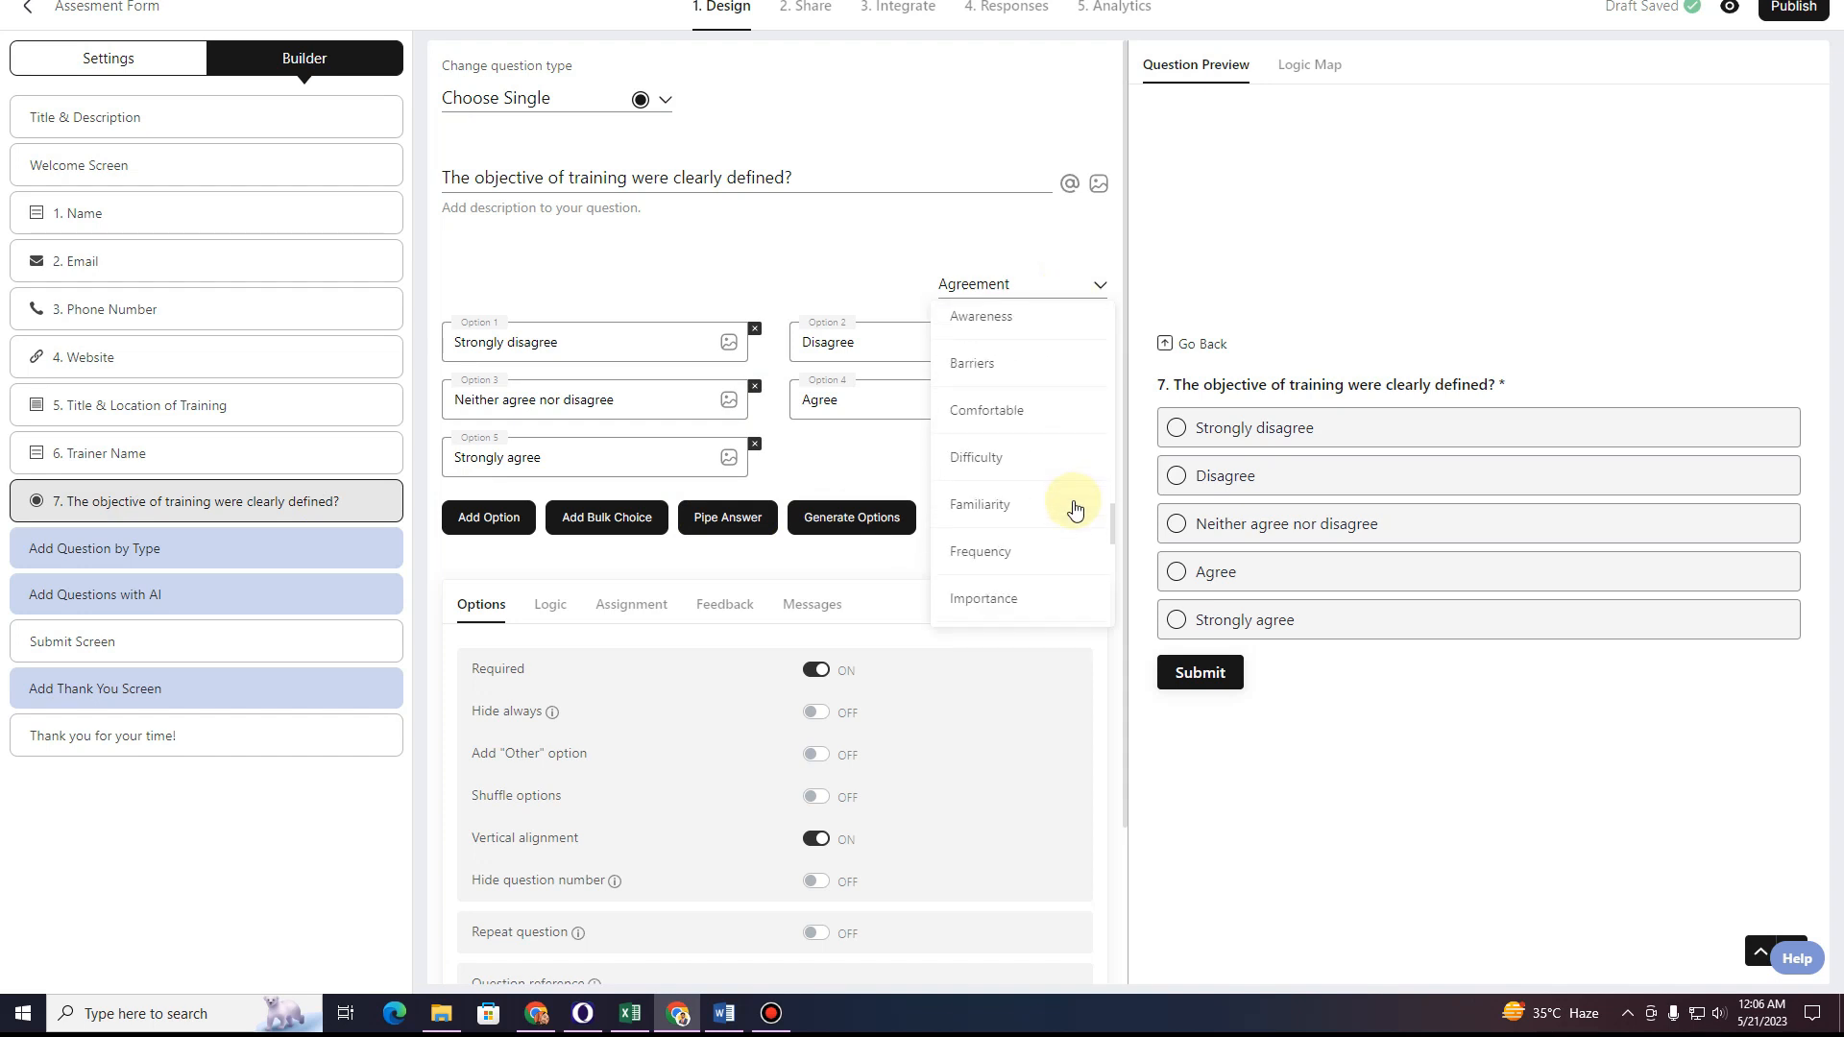
left_click(885, 276)
View questions 7 and 8 of the Training Evaluation Form and highlight the question text.
left_click(320, 504)
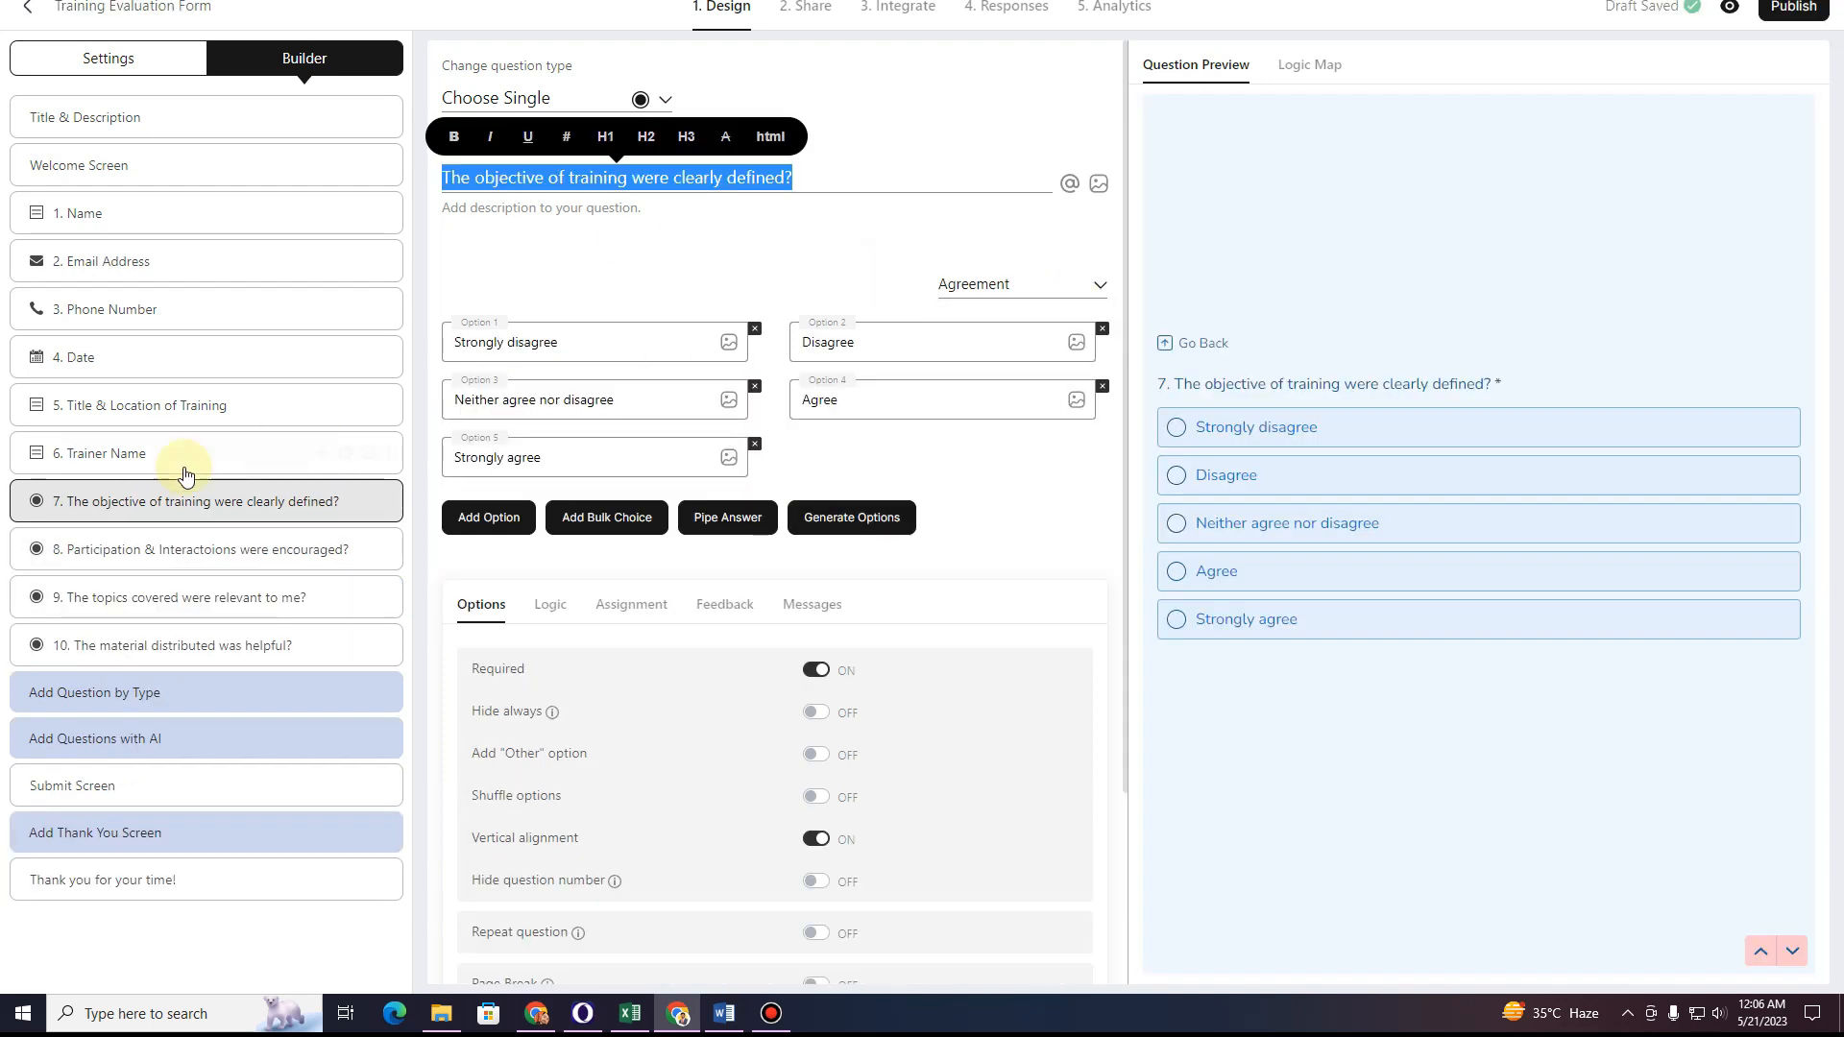
left_click(202, 549)
triple_click(507, 180)
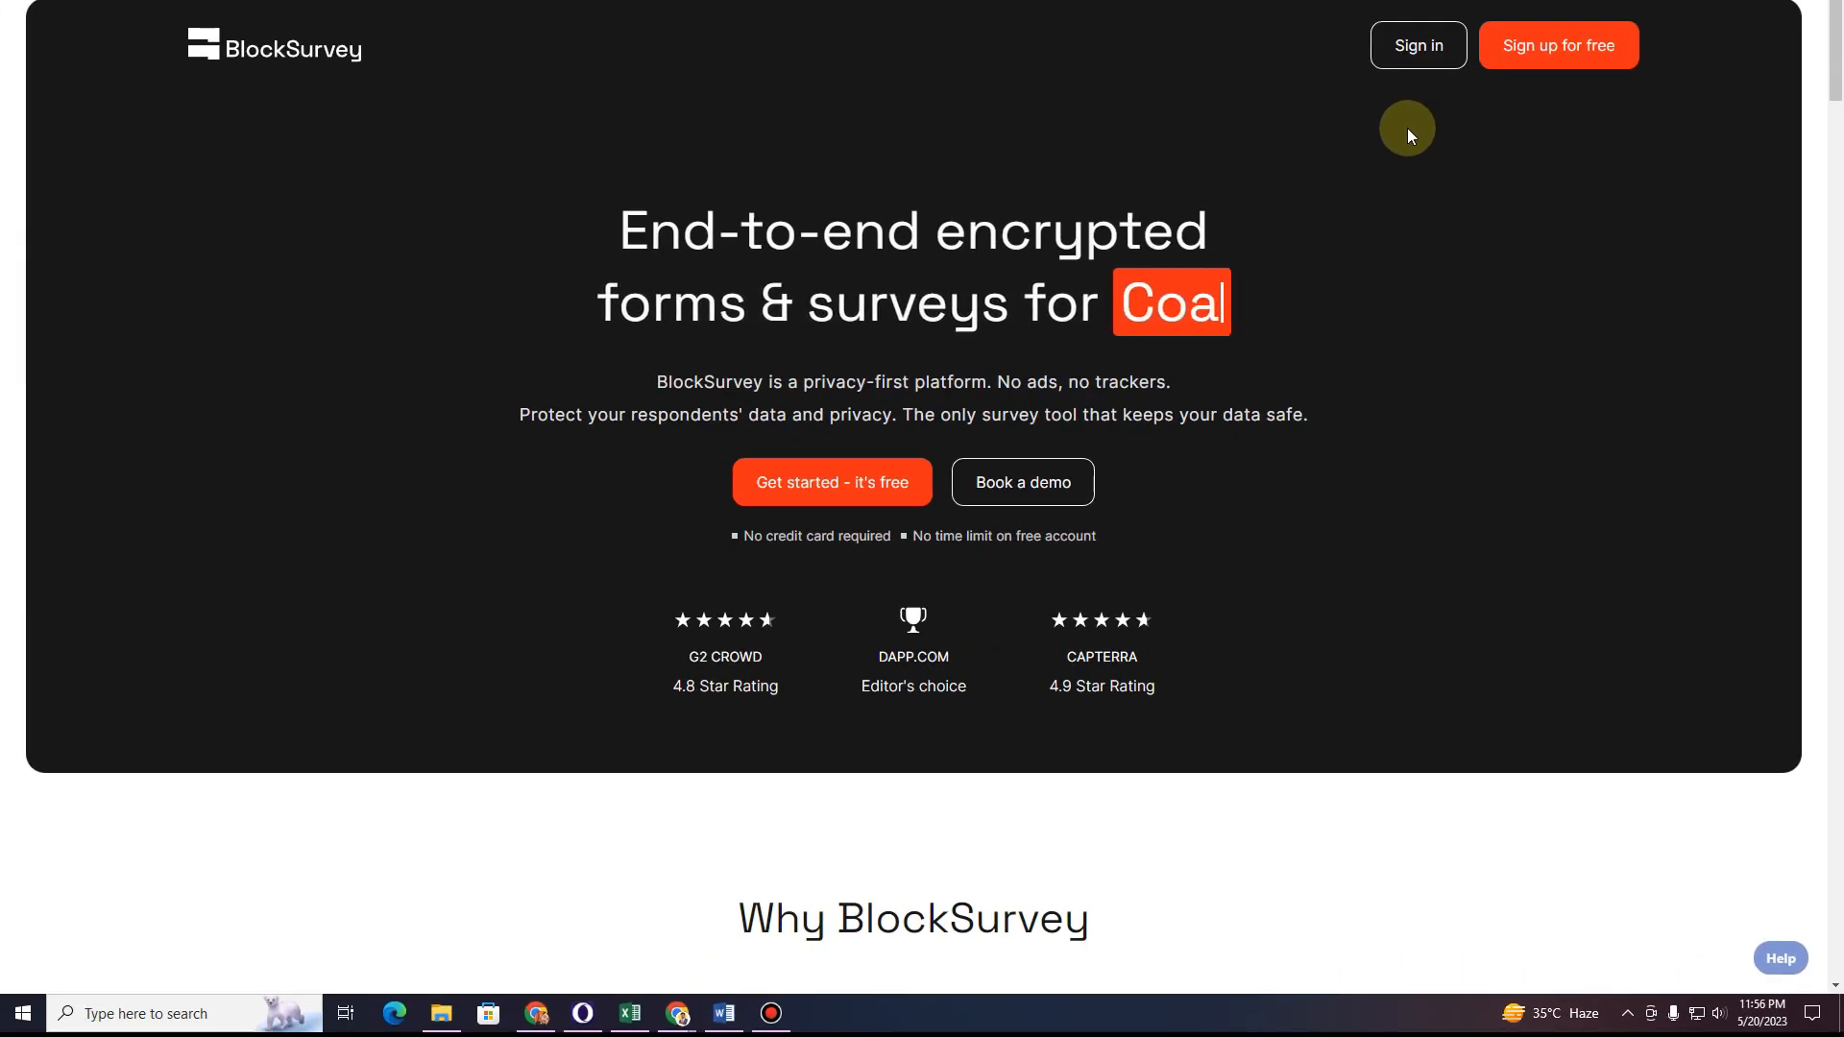
View the free sign-up page from the BlockSurvey homepage and return to the homepage.
scroll(1399, 238, "down", 1)
scroll(1399, 238, "up", 1)
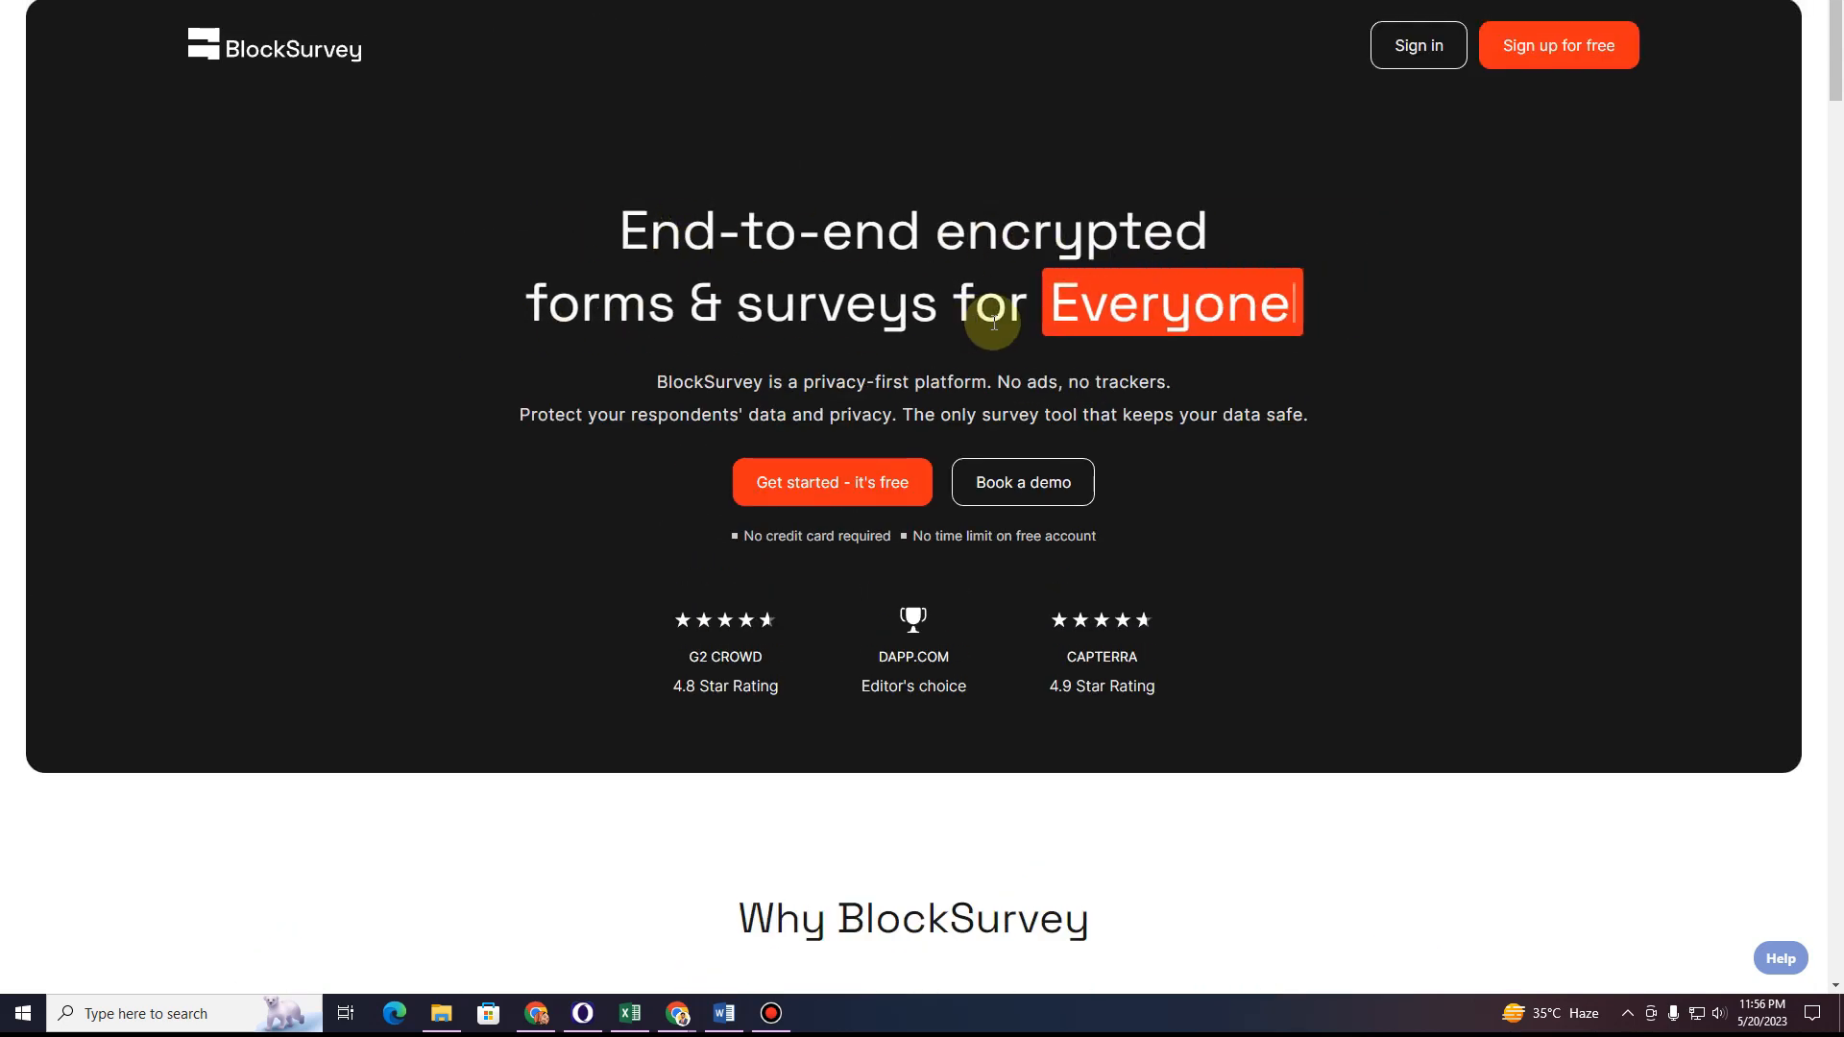
scroll(1200, 441, "down", 3)
scroll(1200, 441, "up", 3)
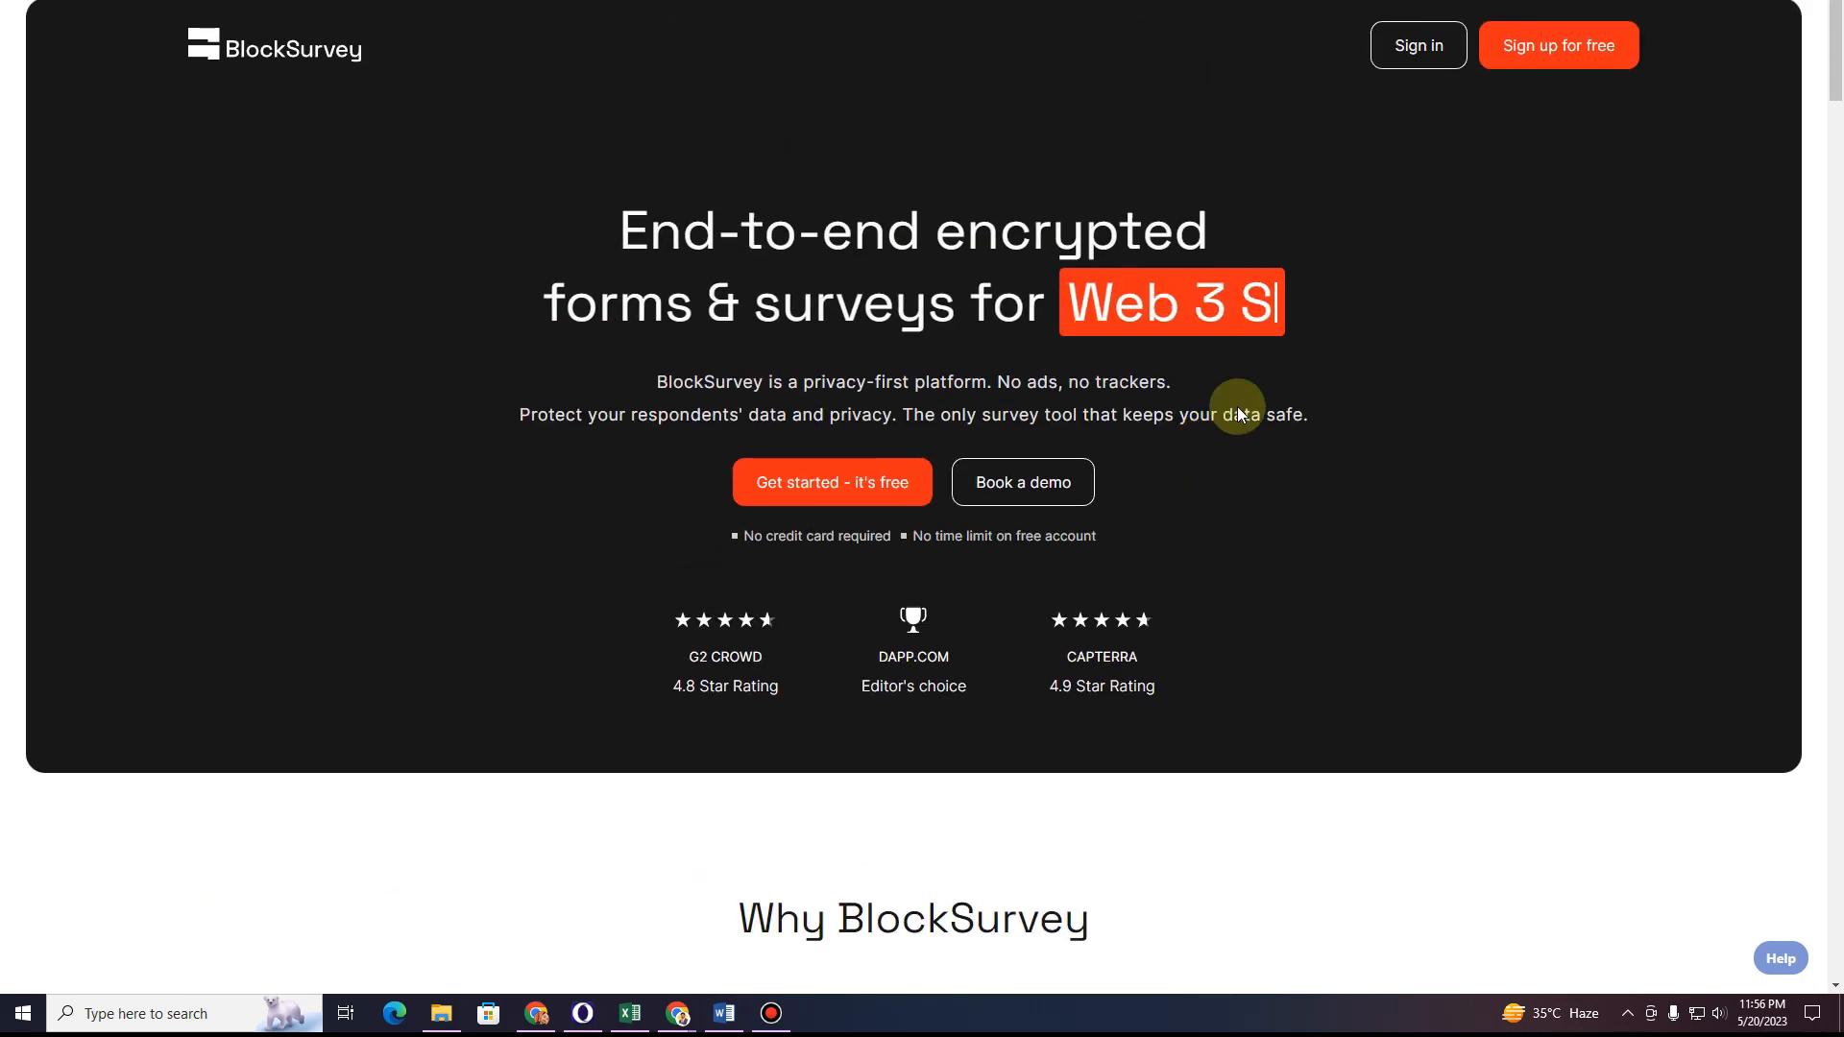
left_click(1545, 63)
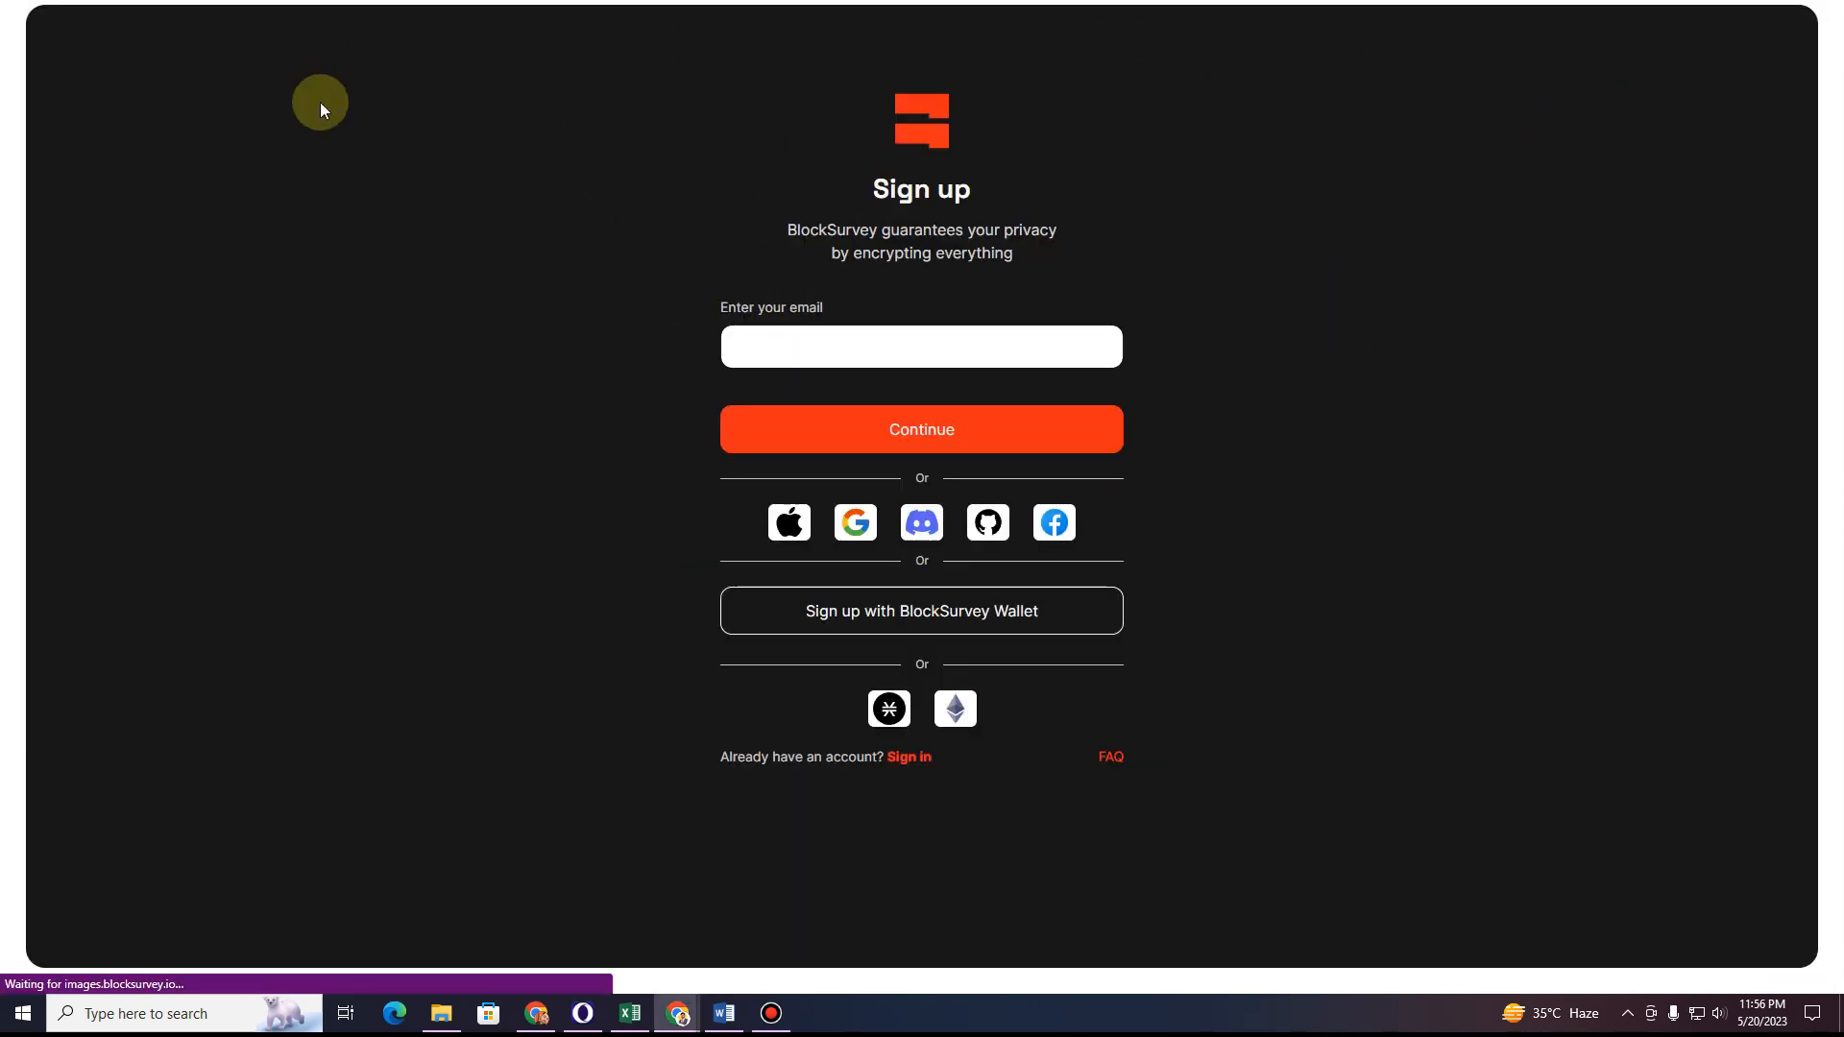
key("alt+Left")
Open the Pricing page through the Resources links in the homepage footer and bring the plan comparison into view.
scroll(495, 317, "down", 20)
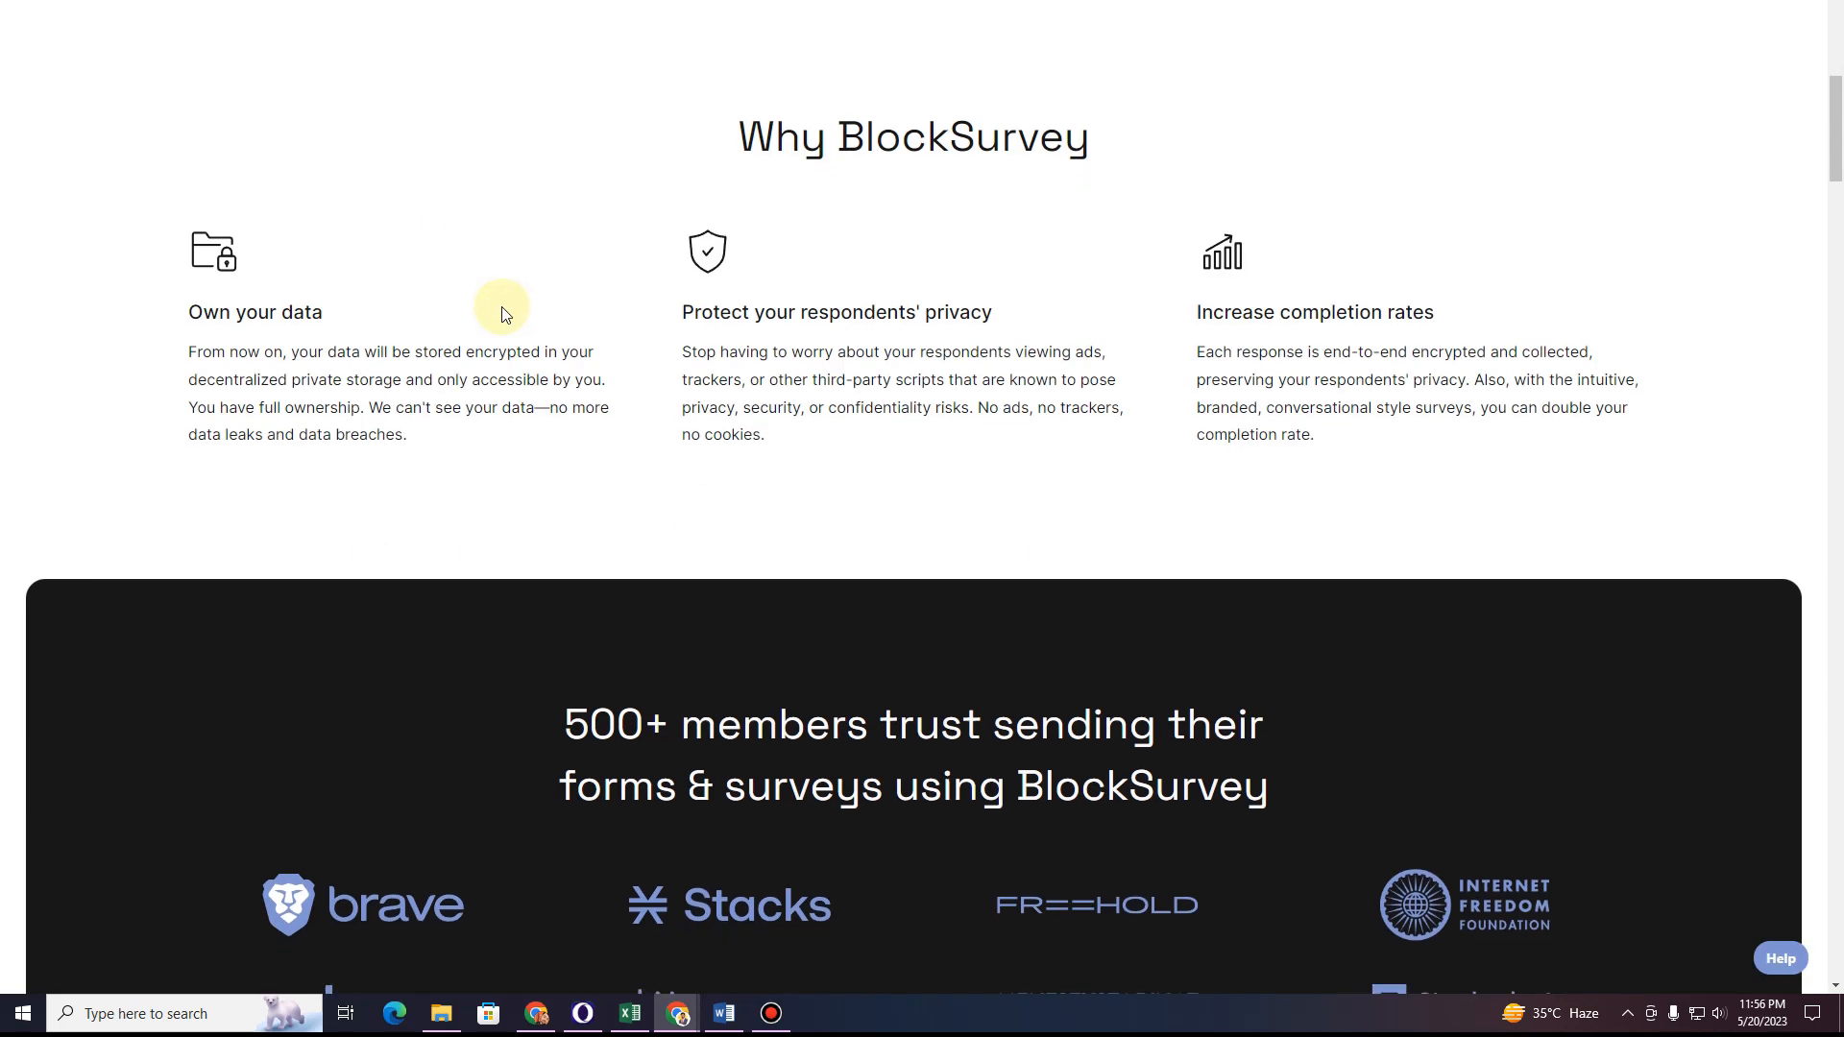
scroll(492, 346, "down", 20)
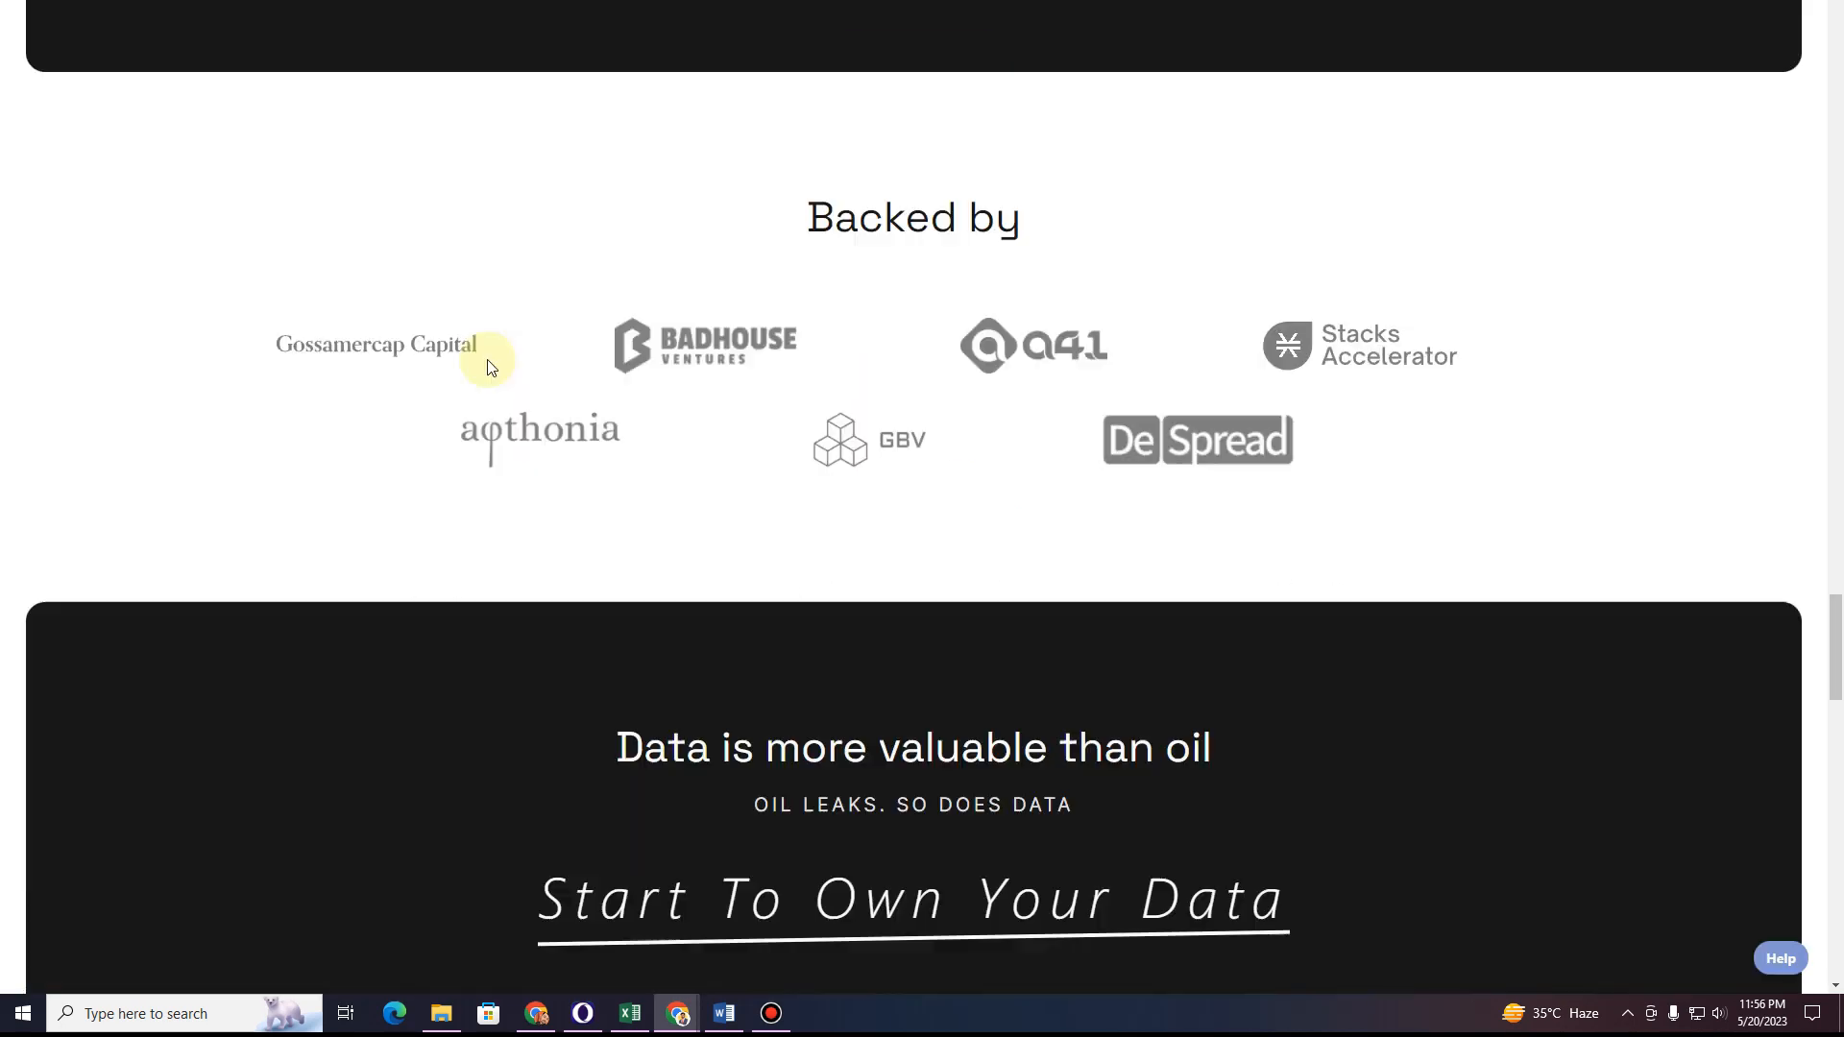
scroll(486, 359, "down", 4)
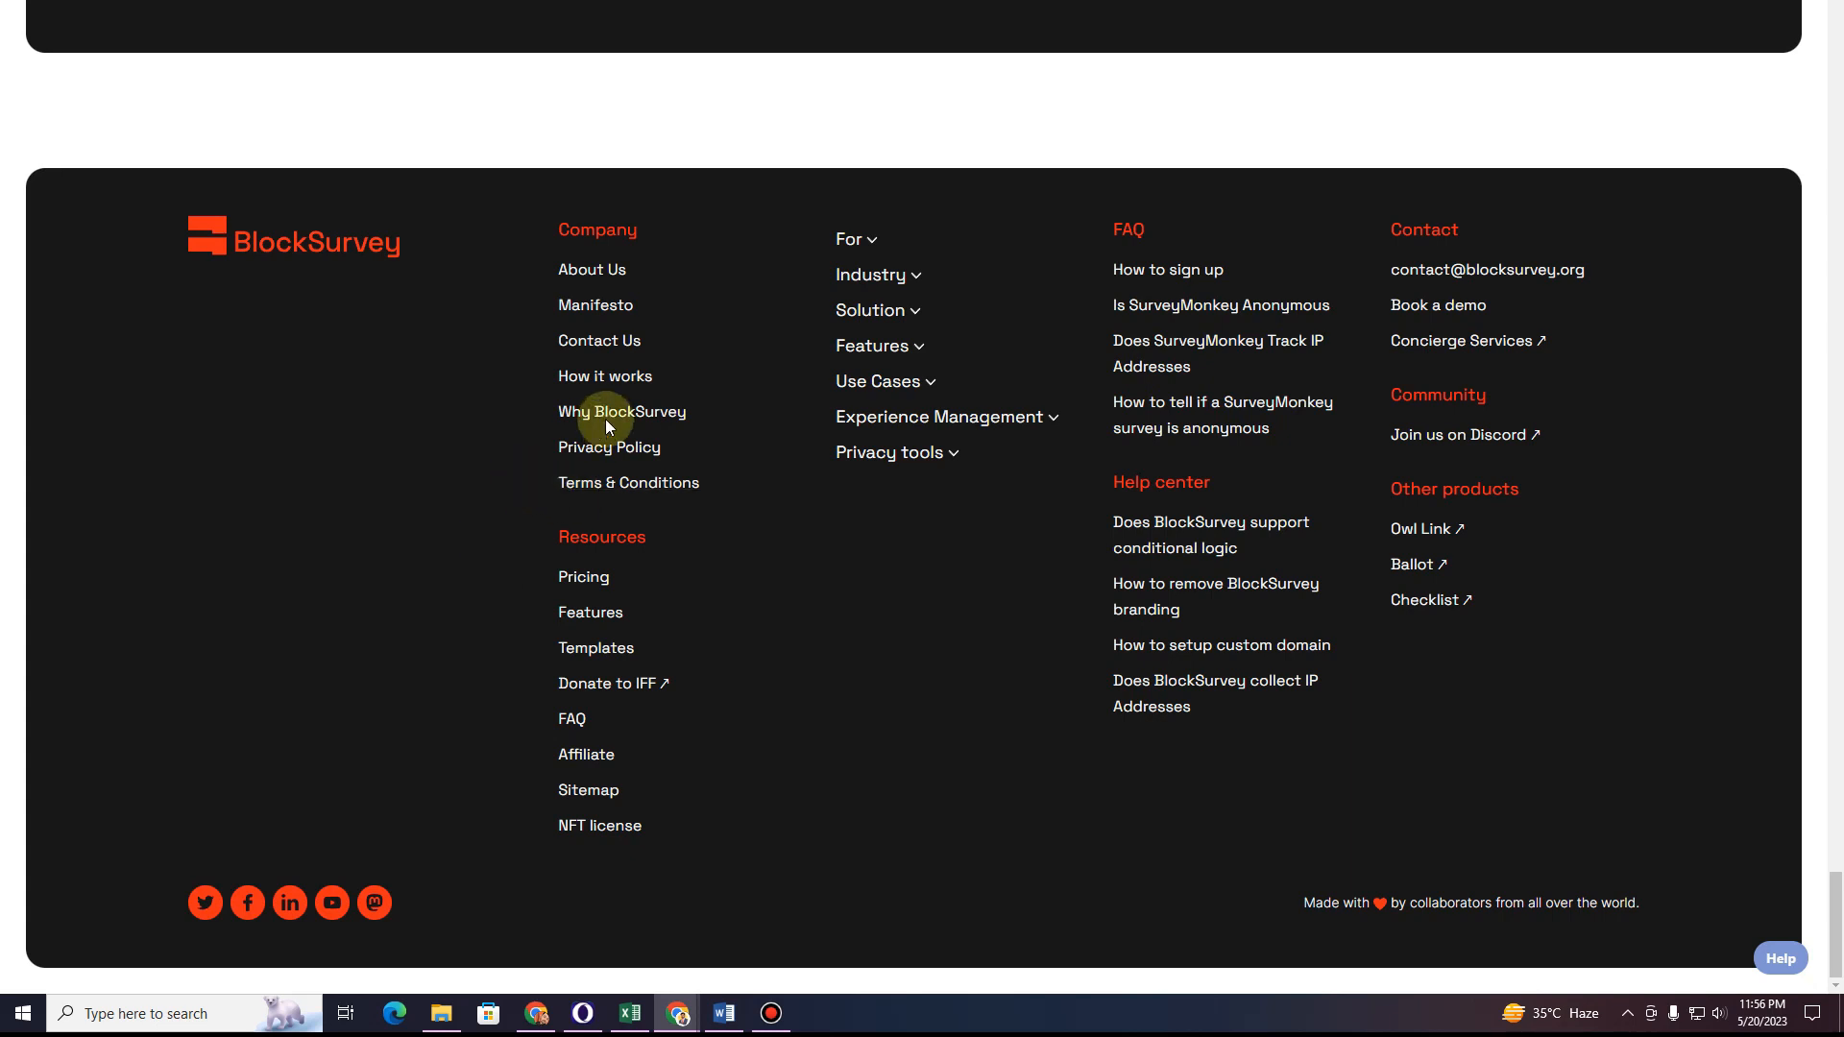
left_click(585, 578)
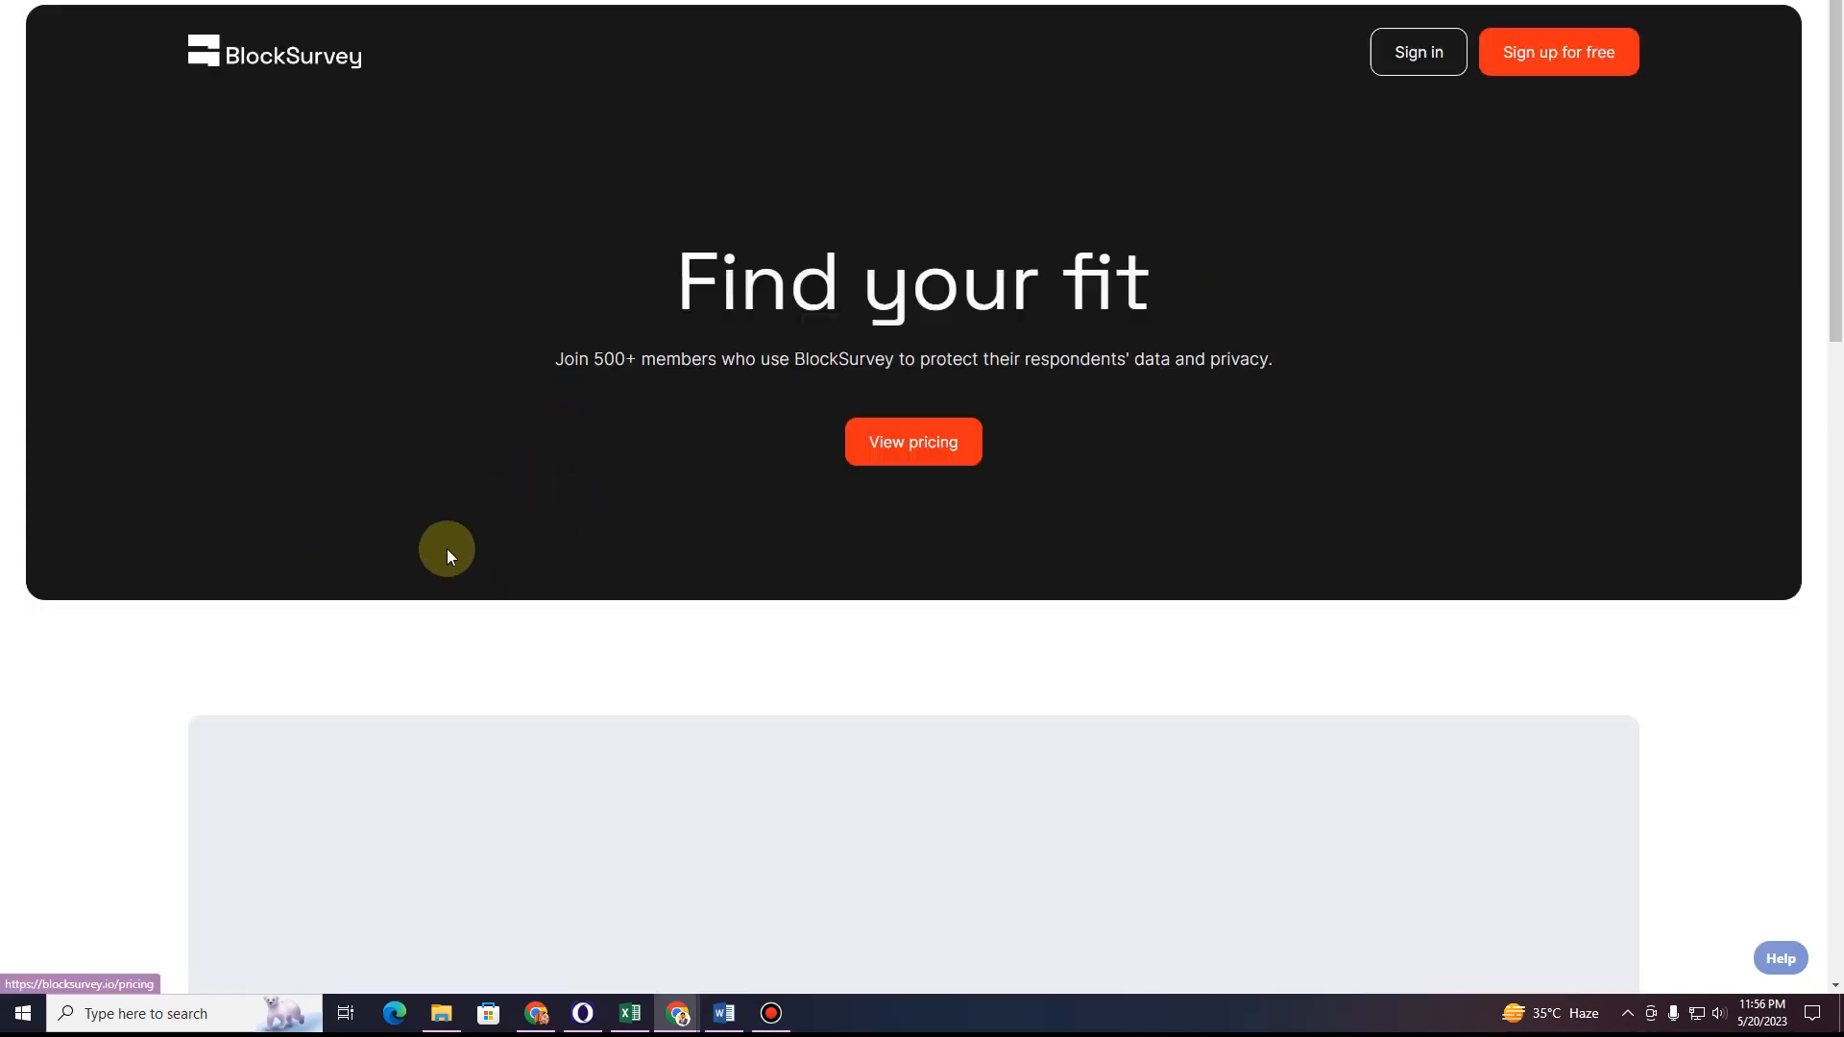
scroll(631, 358, "down", 7)
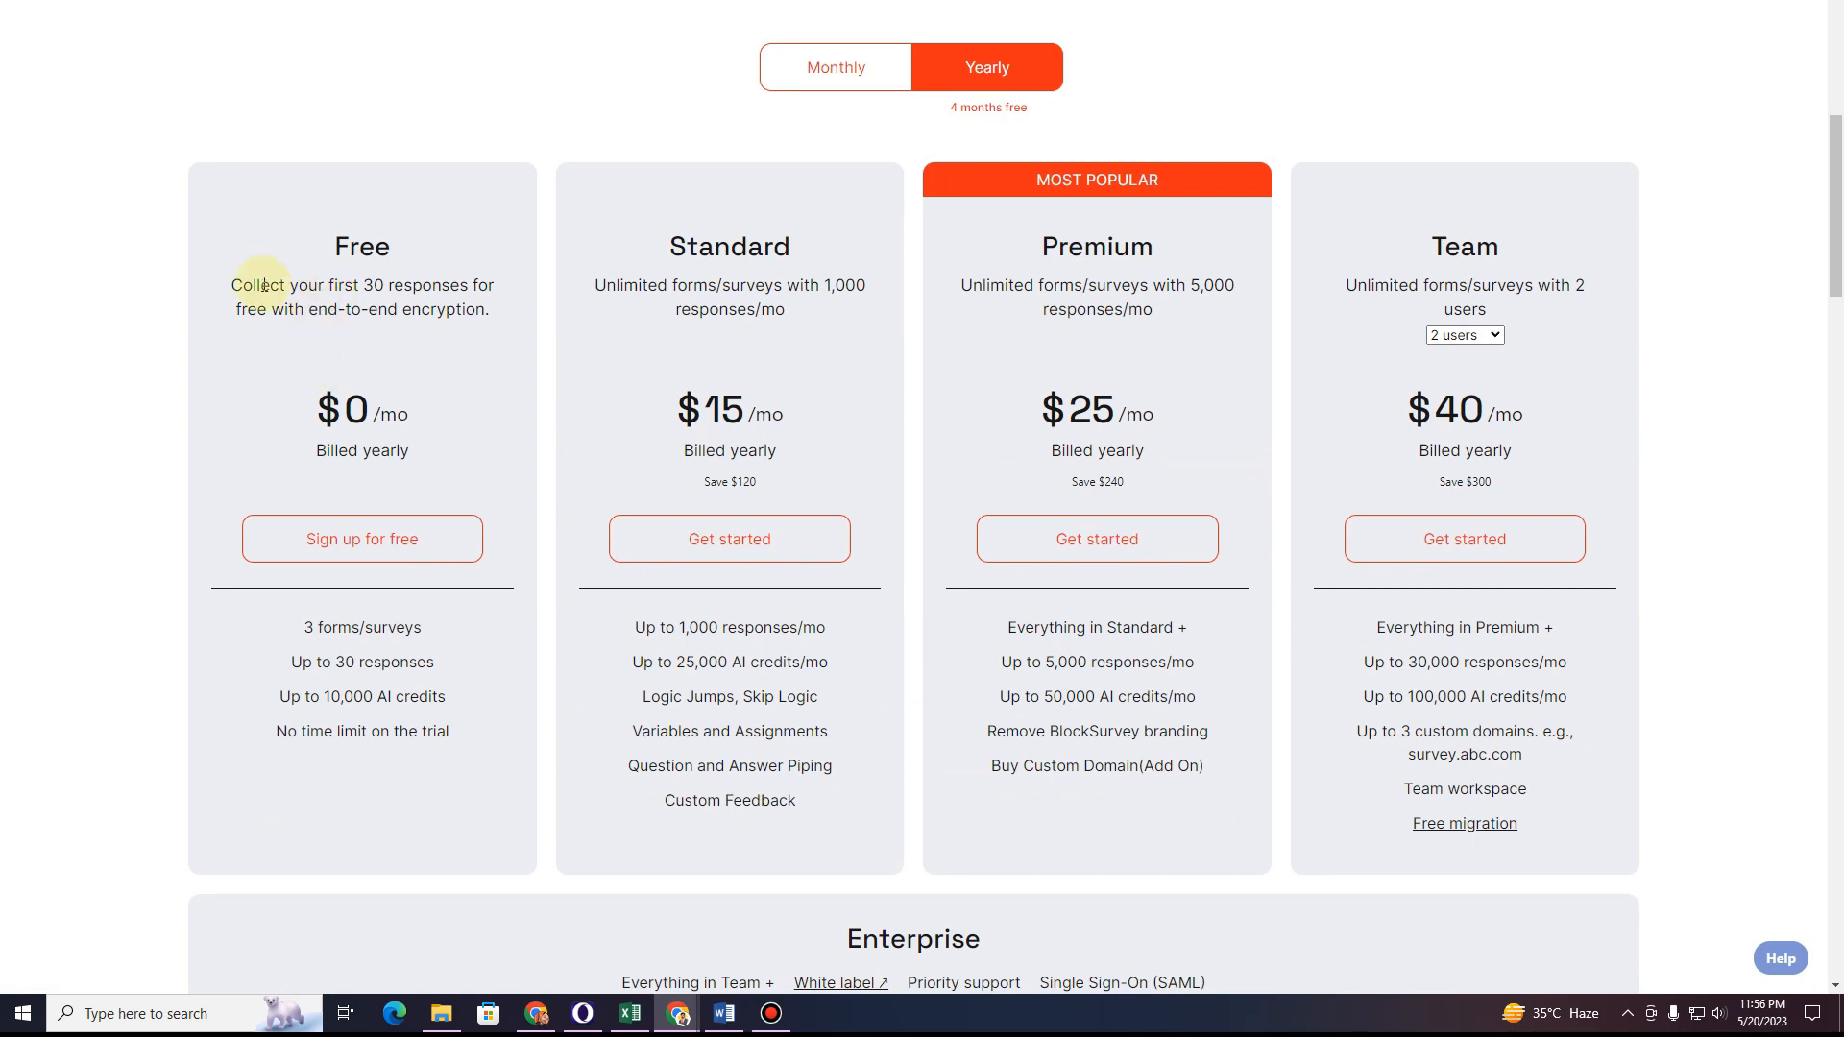
Examine the Free plan's response allowance and compare the features of the Standard, Premium, Team and Enterprise plans.
left_click_drag(332, 256, 391, 254)
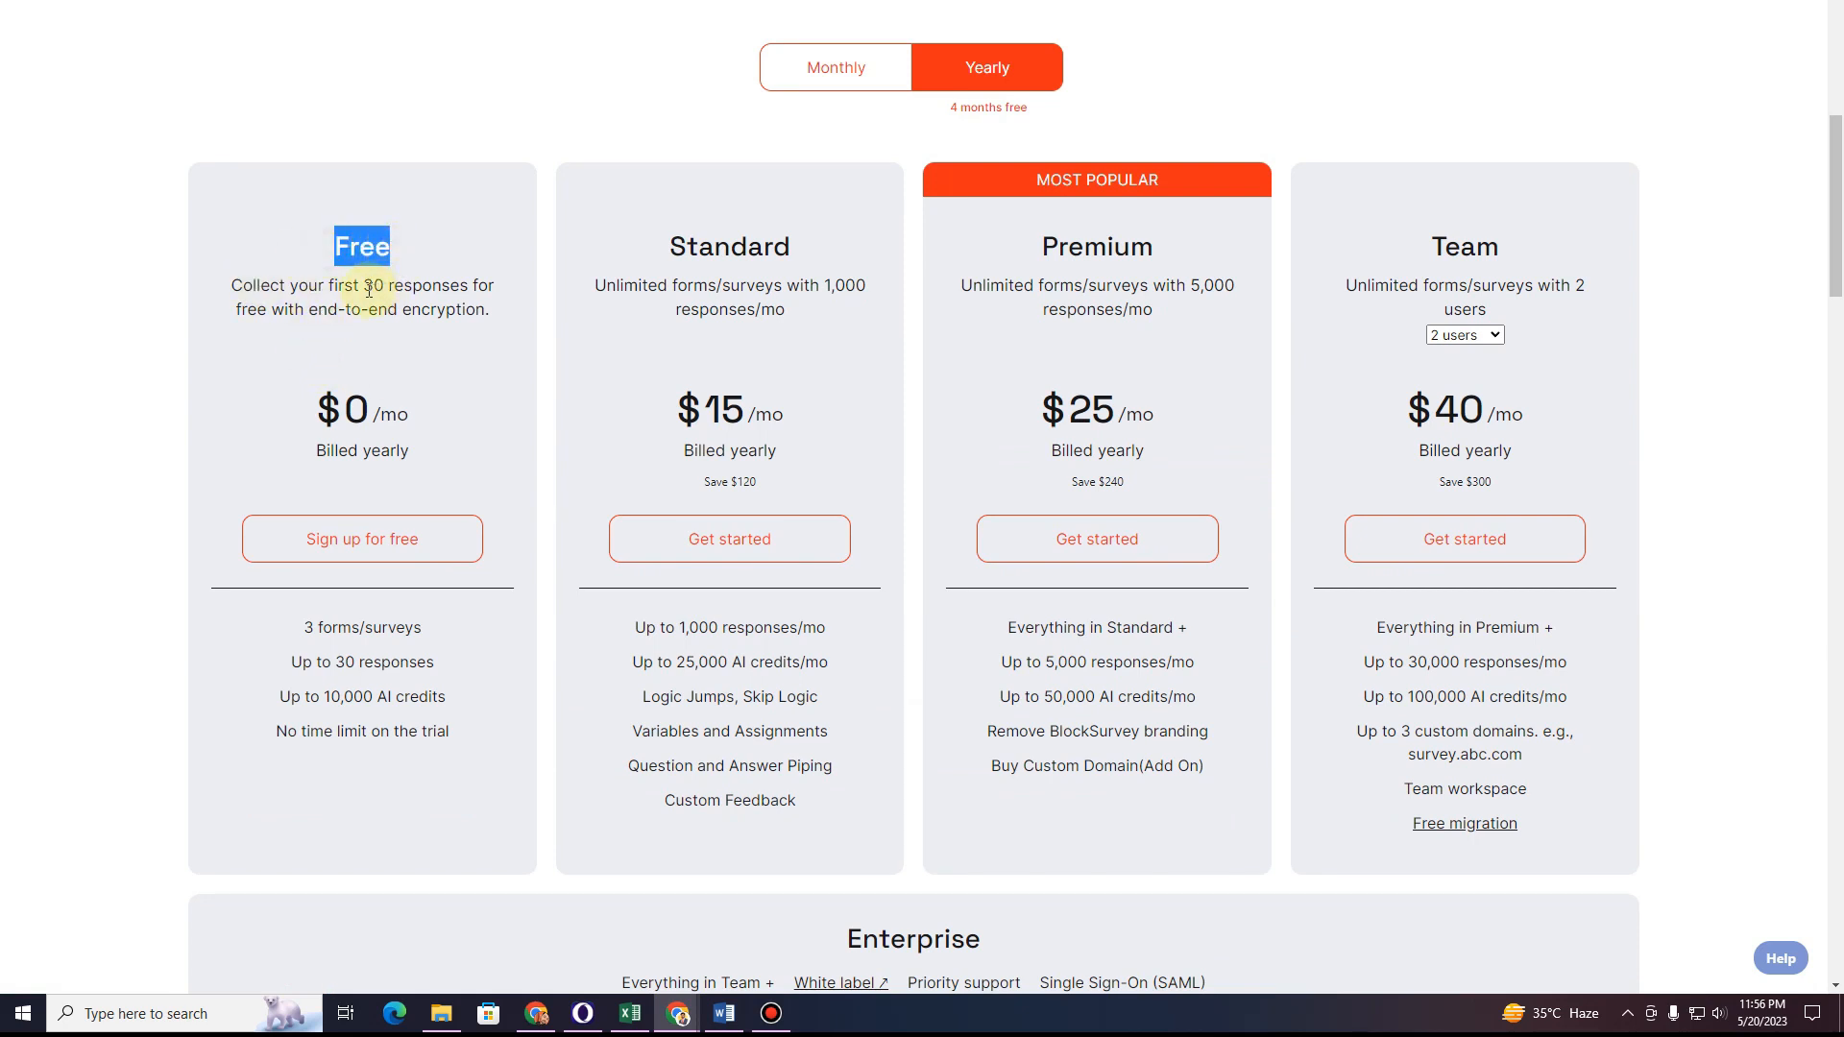
left_click(369, 289)
left_click_drag(369, 289, 416, 289)
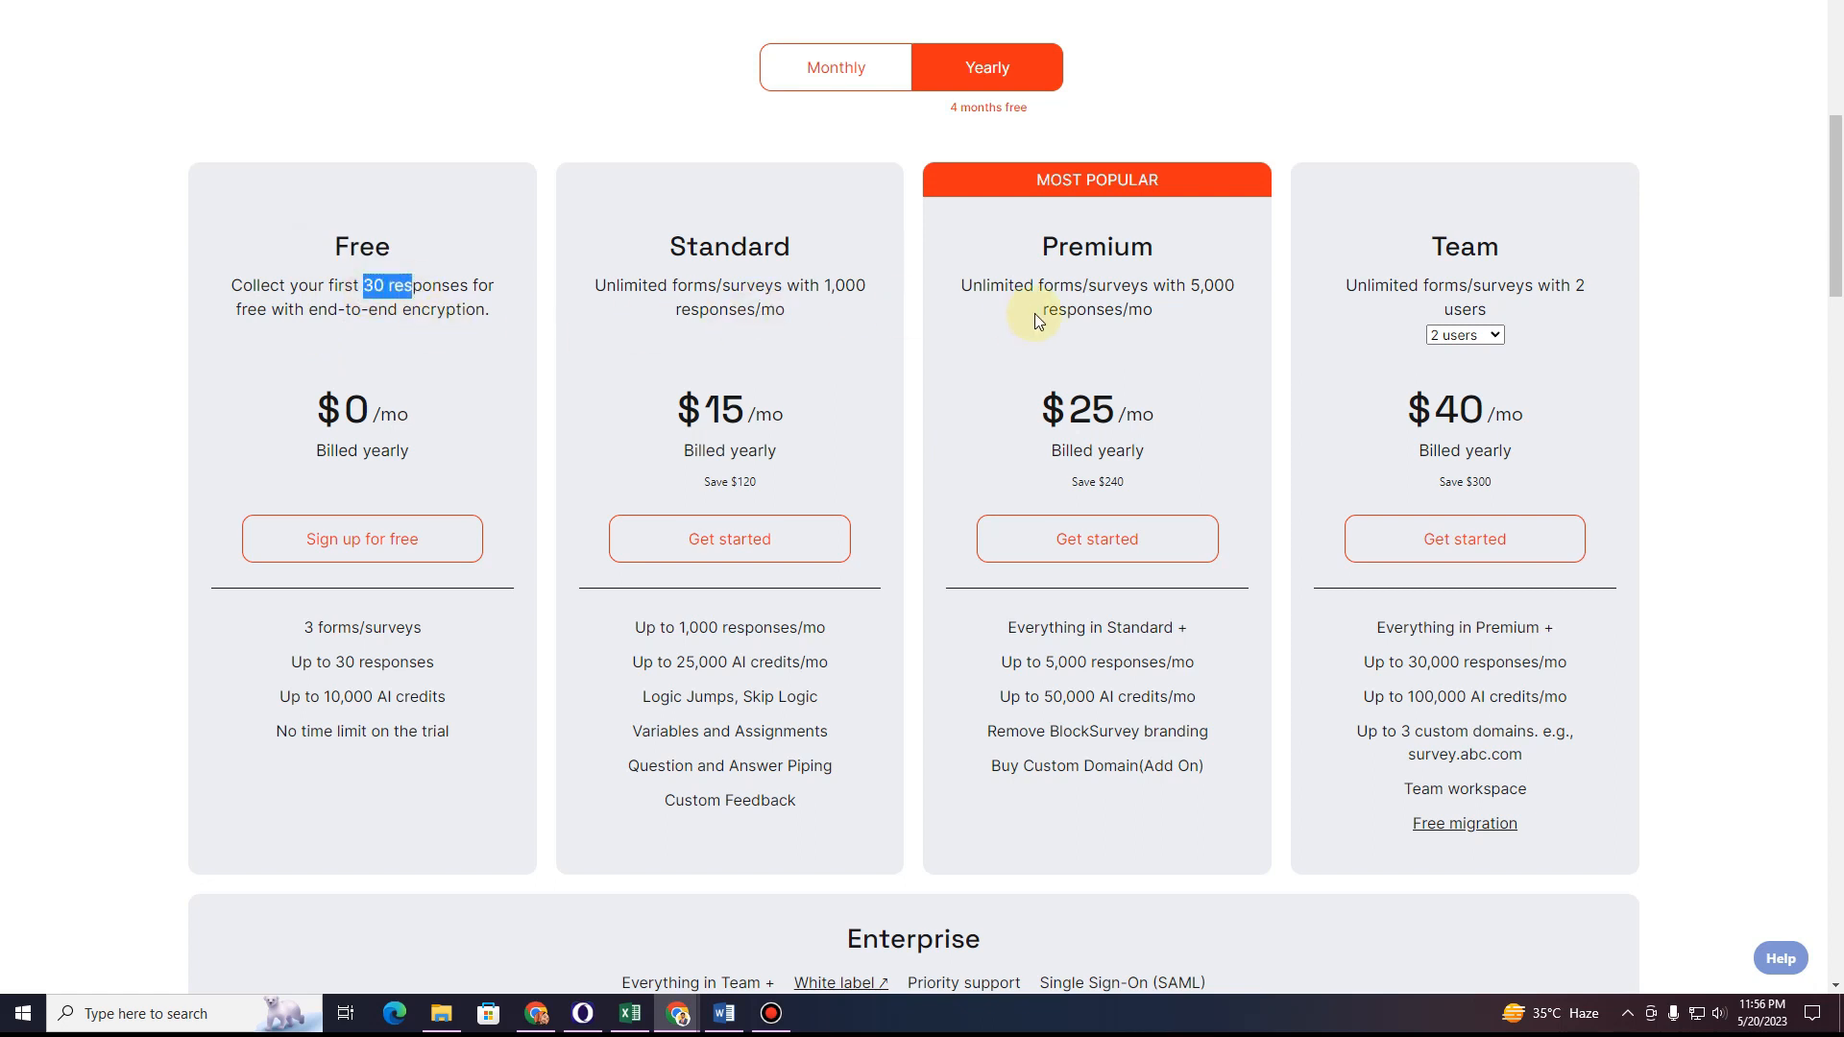
left_click(649, 267)
scroll(735, 434, "down", 3)
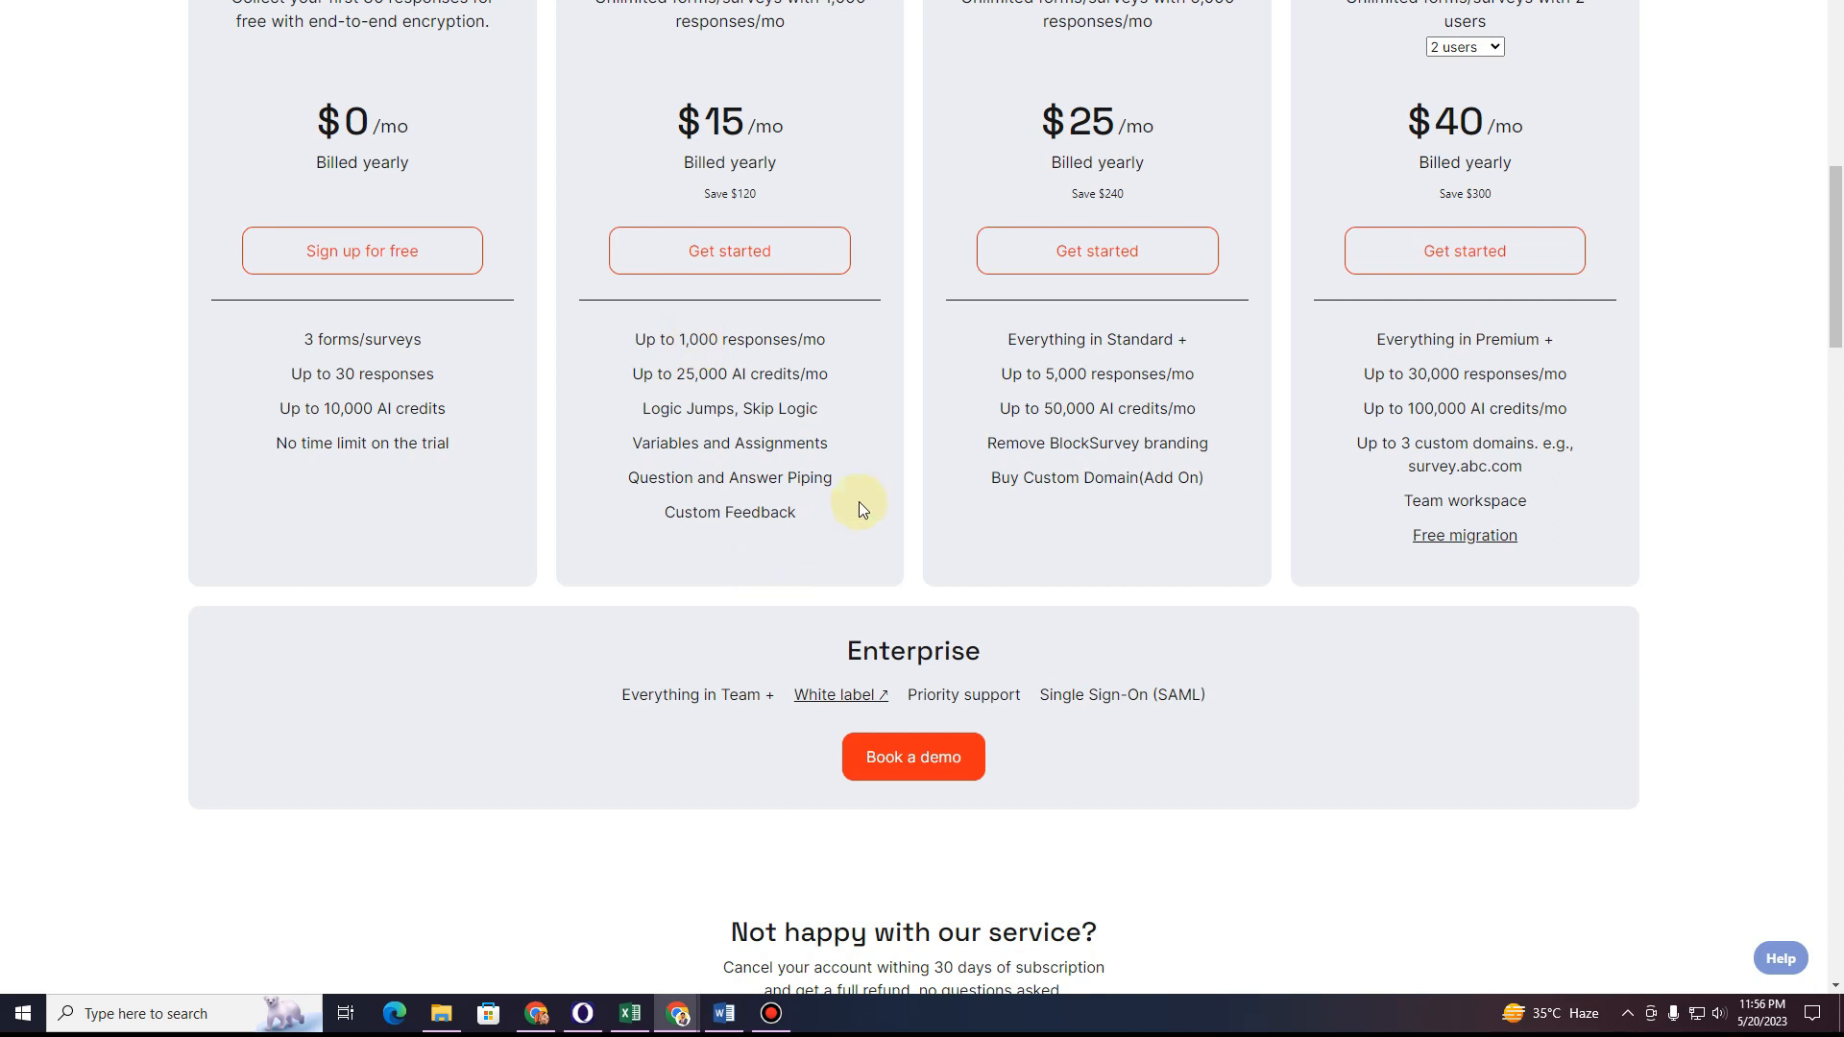
scroll(1037, 321, "up", 3)
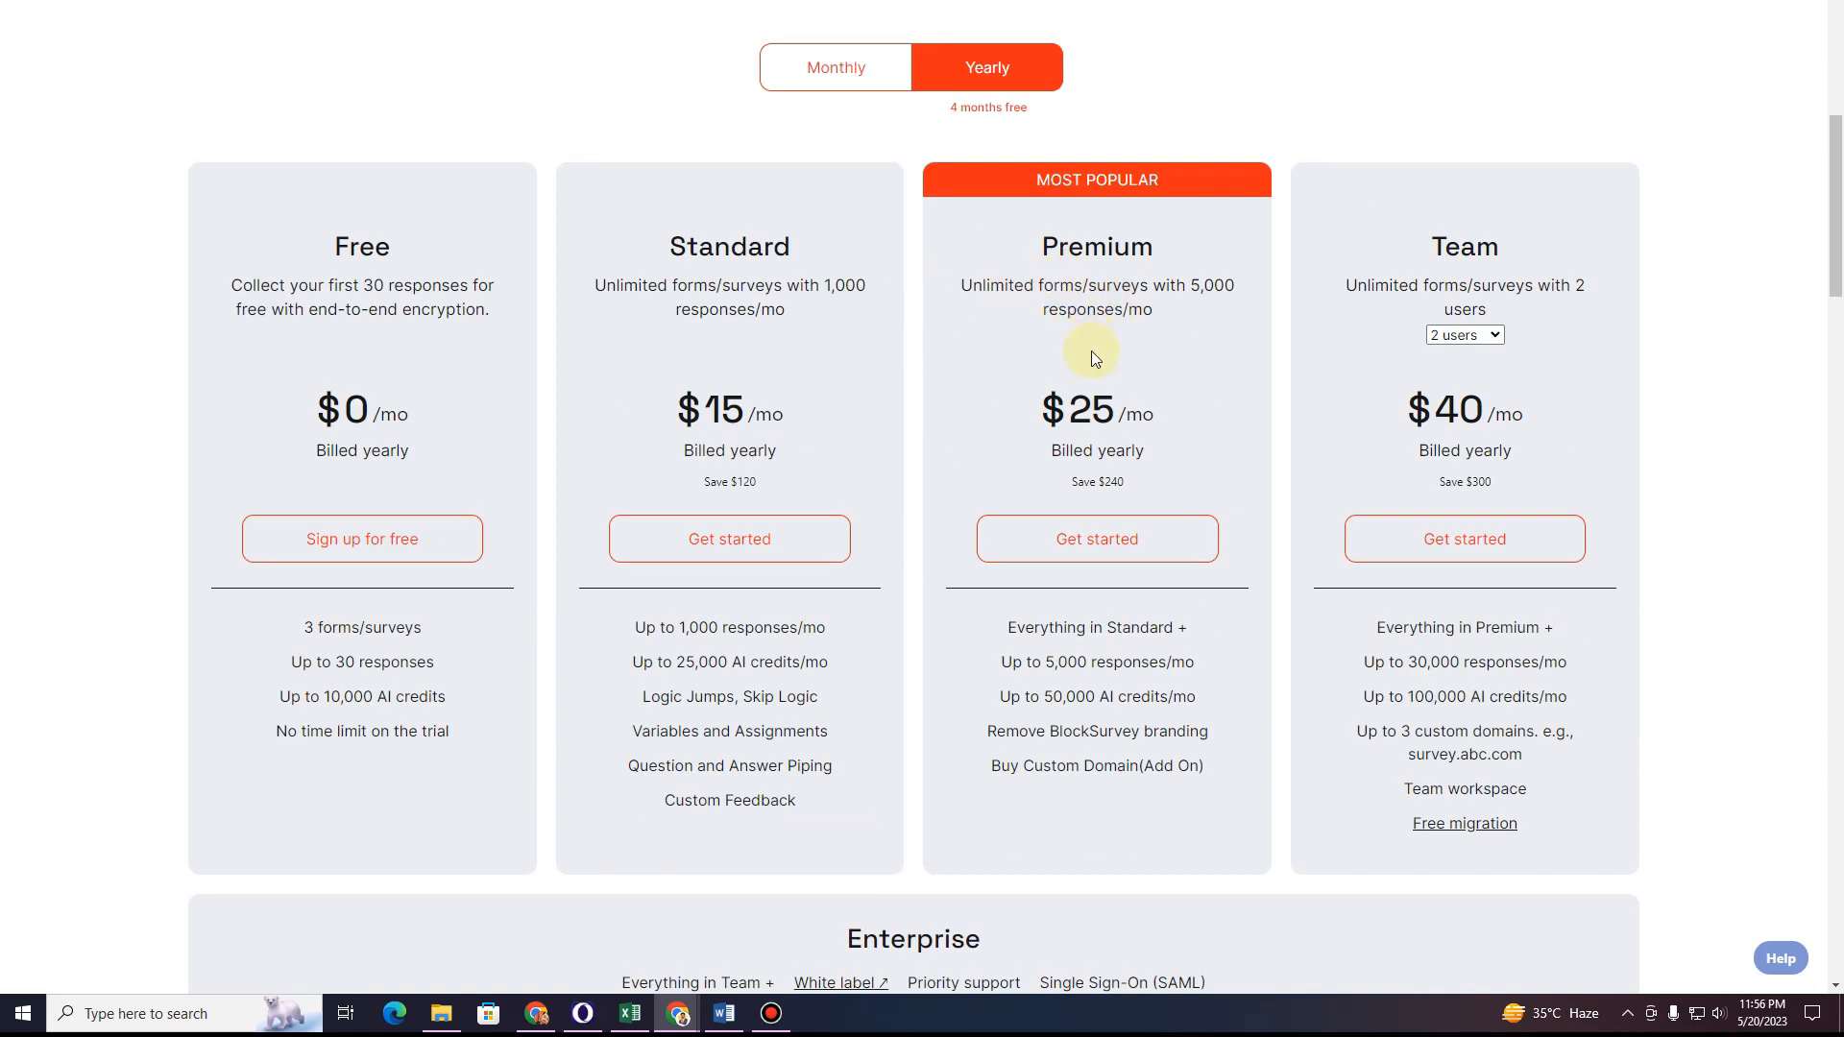
scroll(1095, 358, "down", 4)
scroll(1103, 371, "up", 4)
scroll(1445, 458, "down", 4)
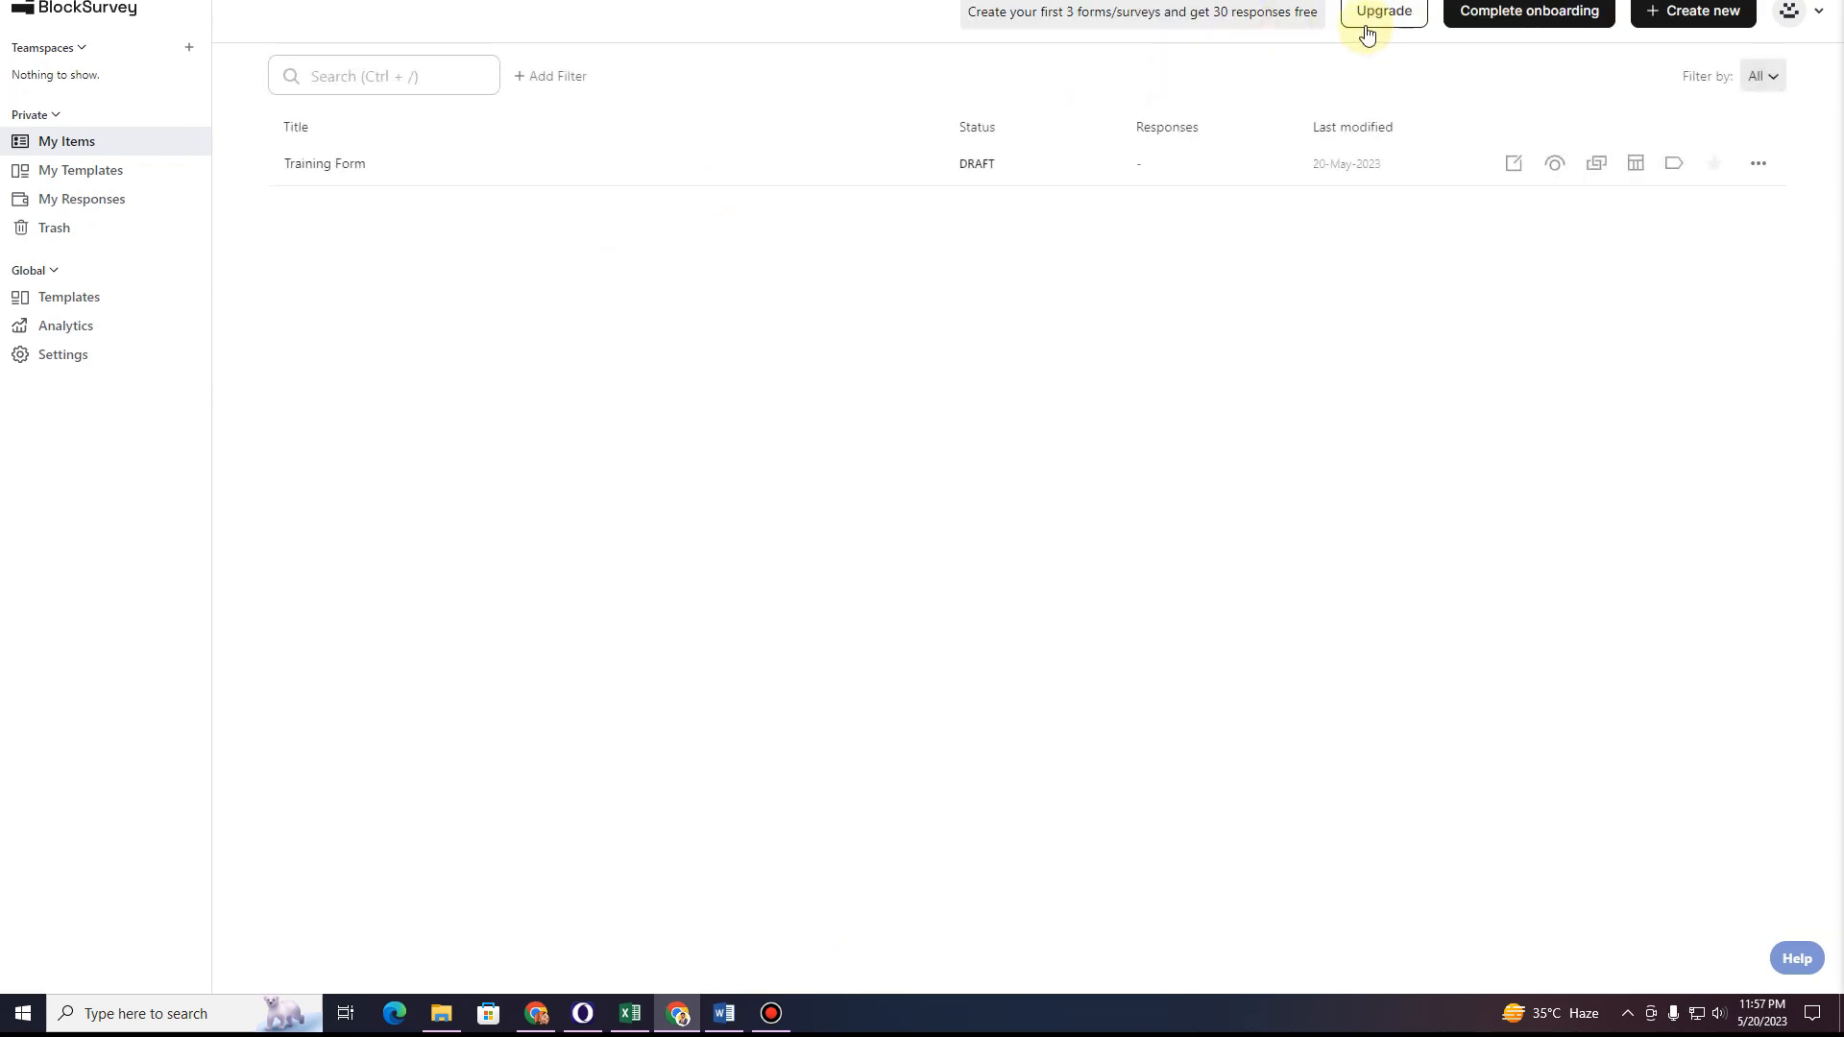
Highlight the dashboard notice about free forms and responses, and check the edit option of the Training Form.
left_click_drag(976, 12, 1132, 19)
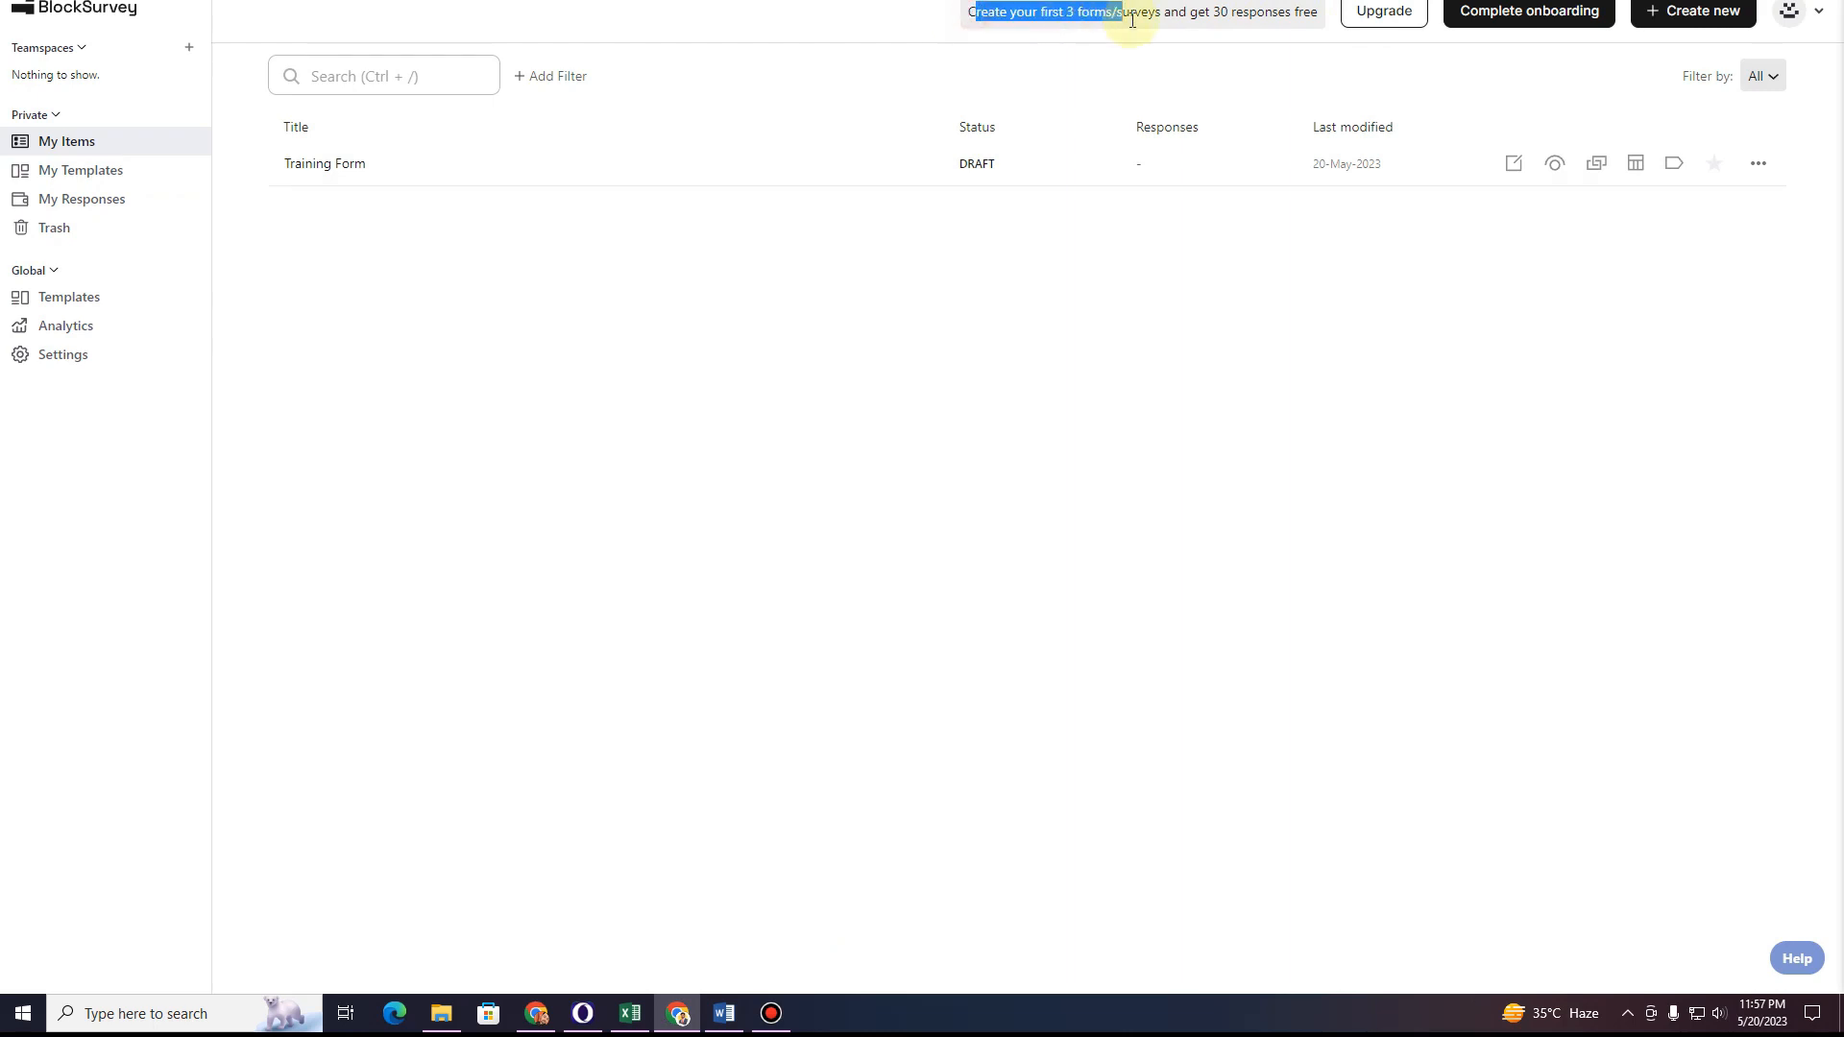
left_click(1213, 19)
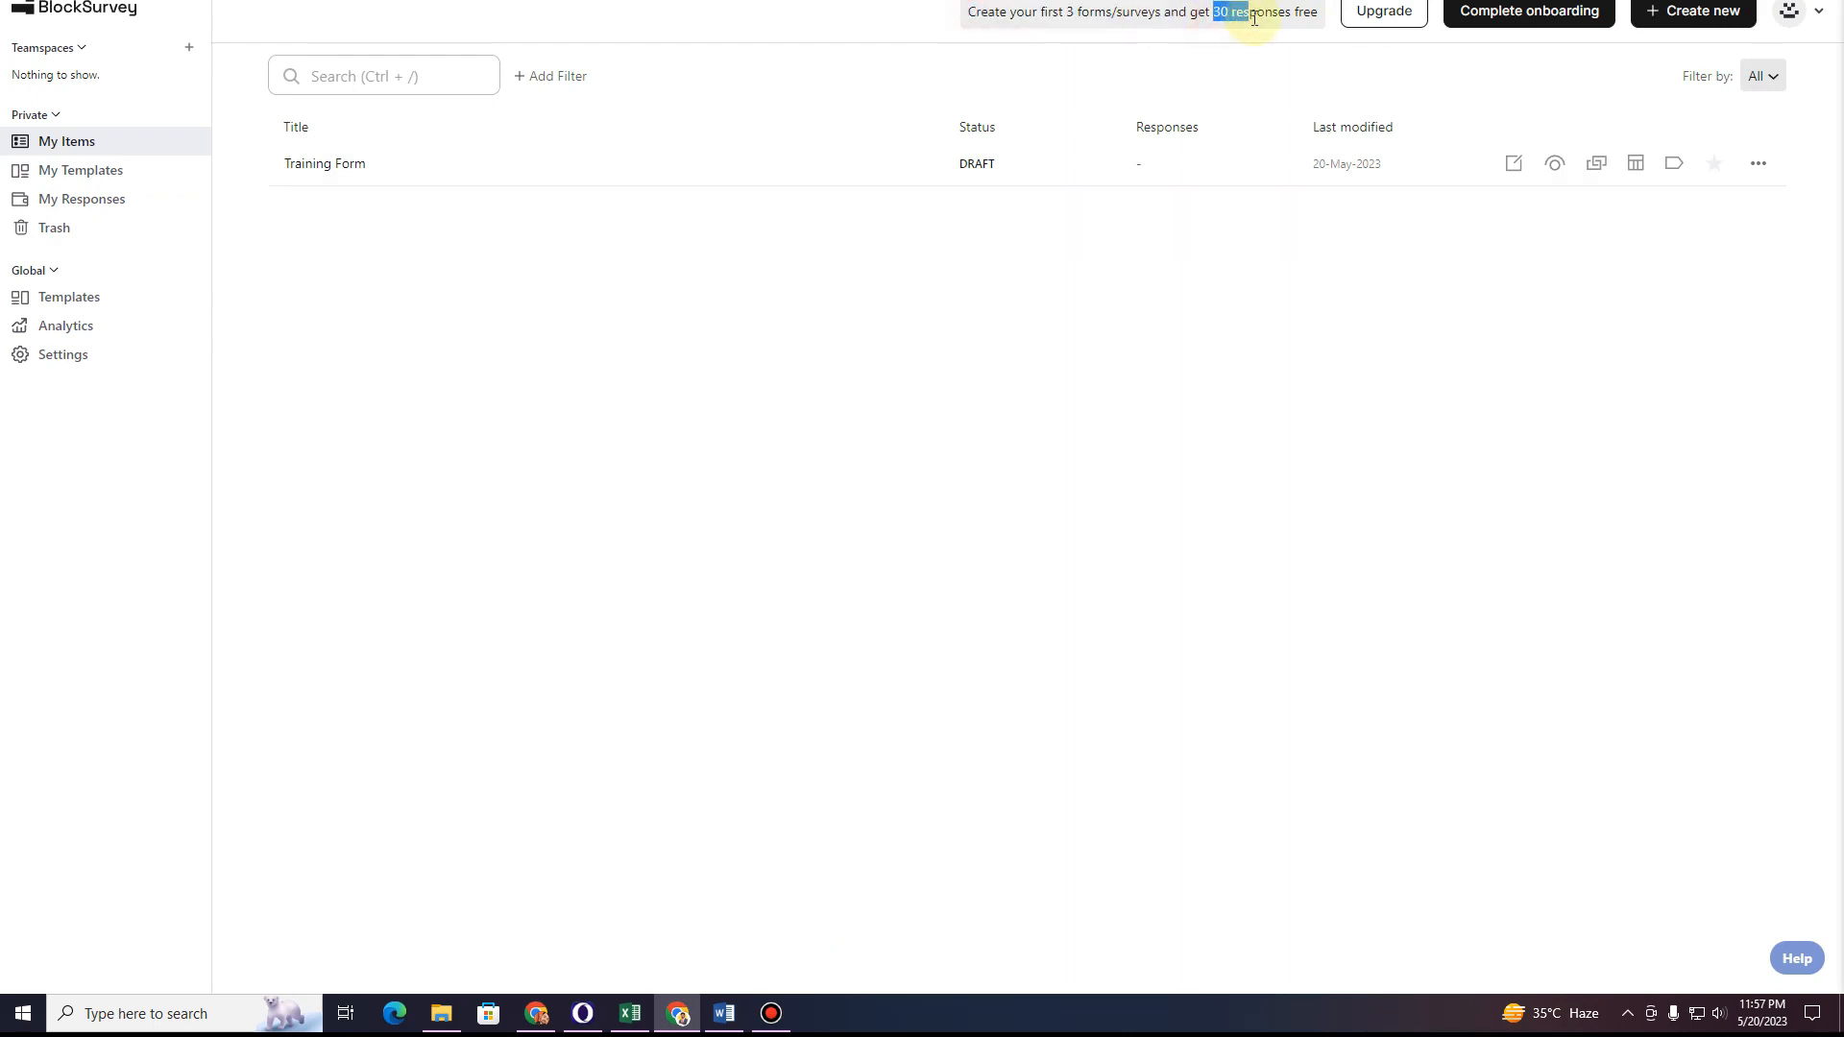
left_click_drag(1254, 20, 1313, 19)
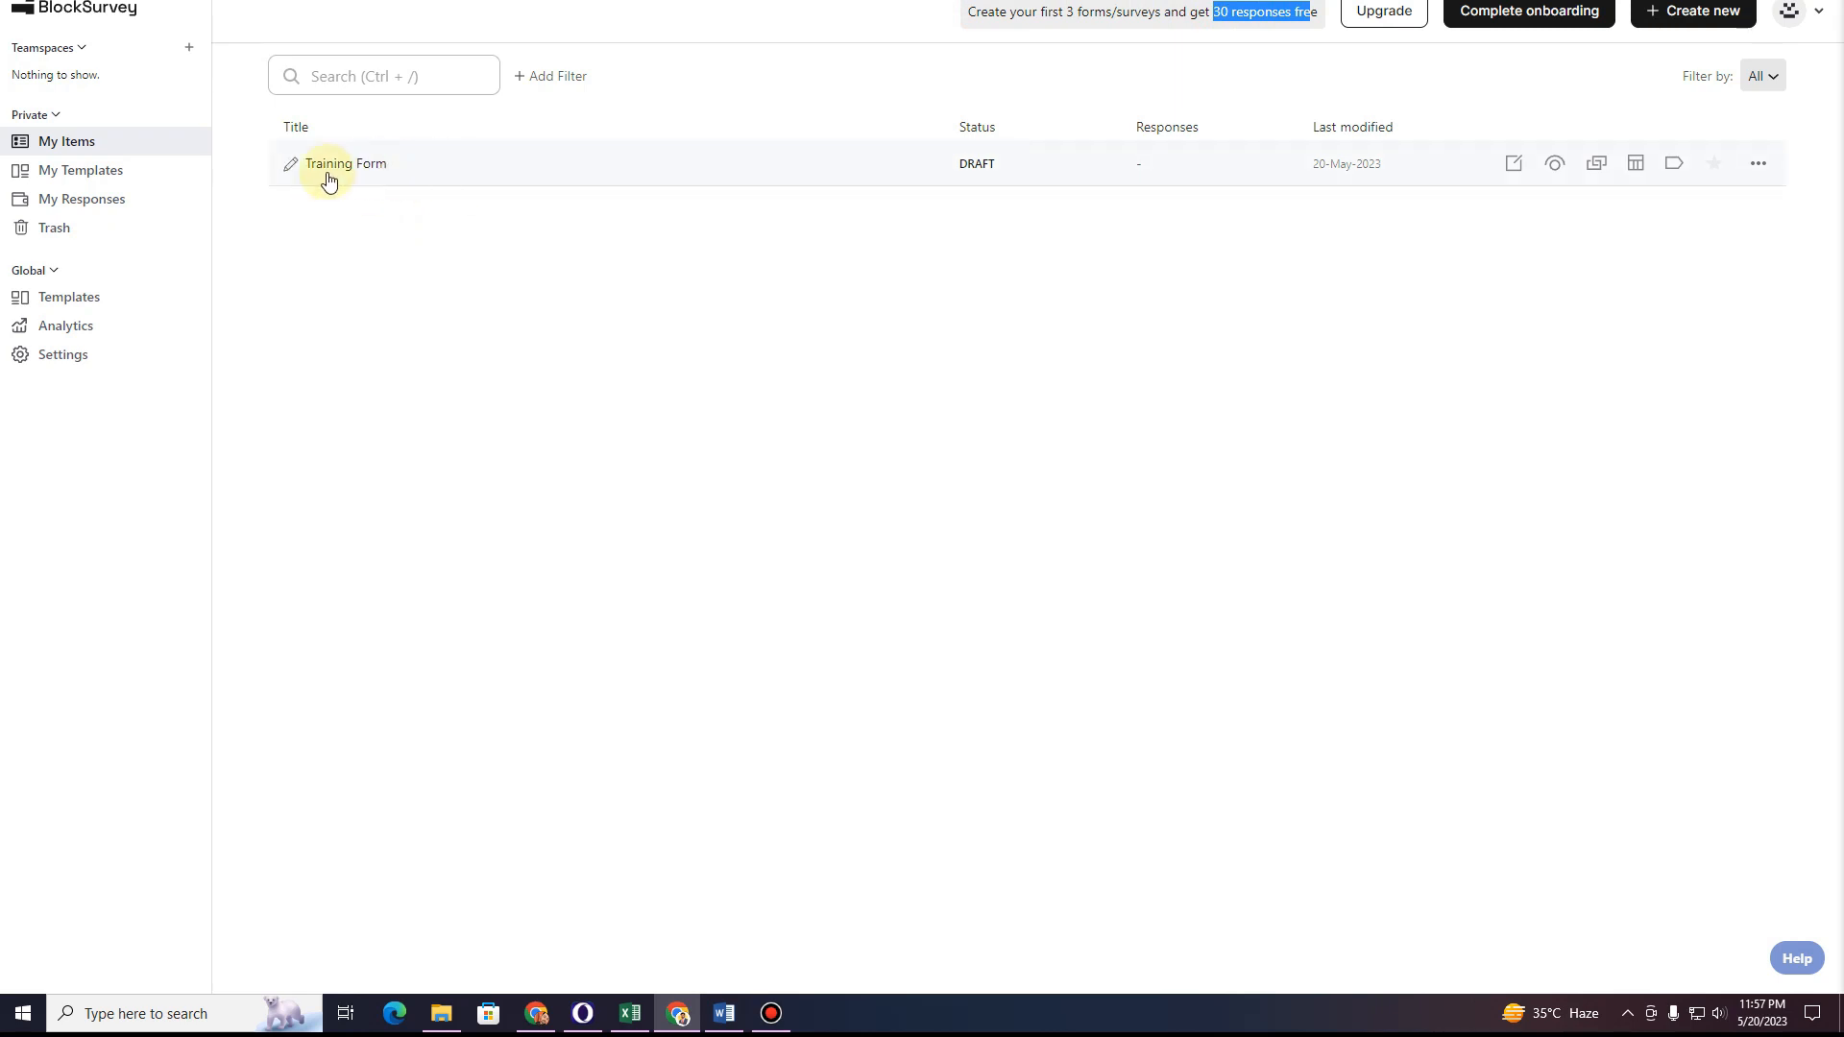
left_click(1511, 165)
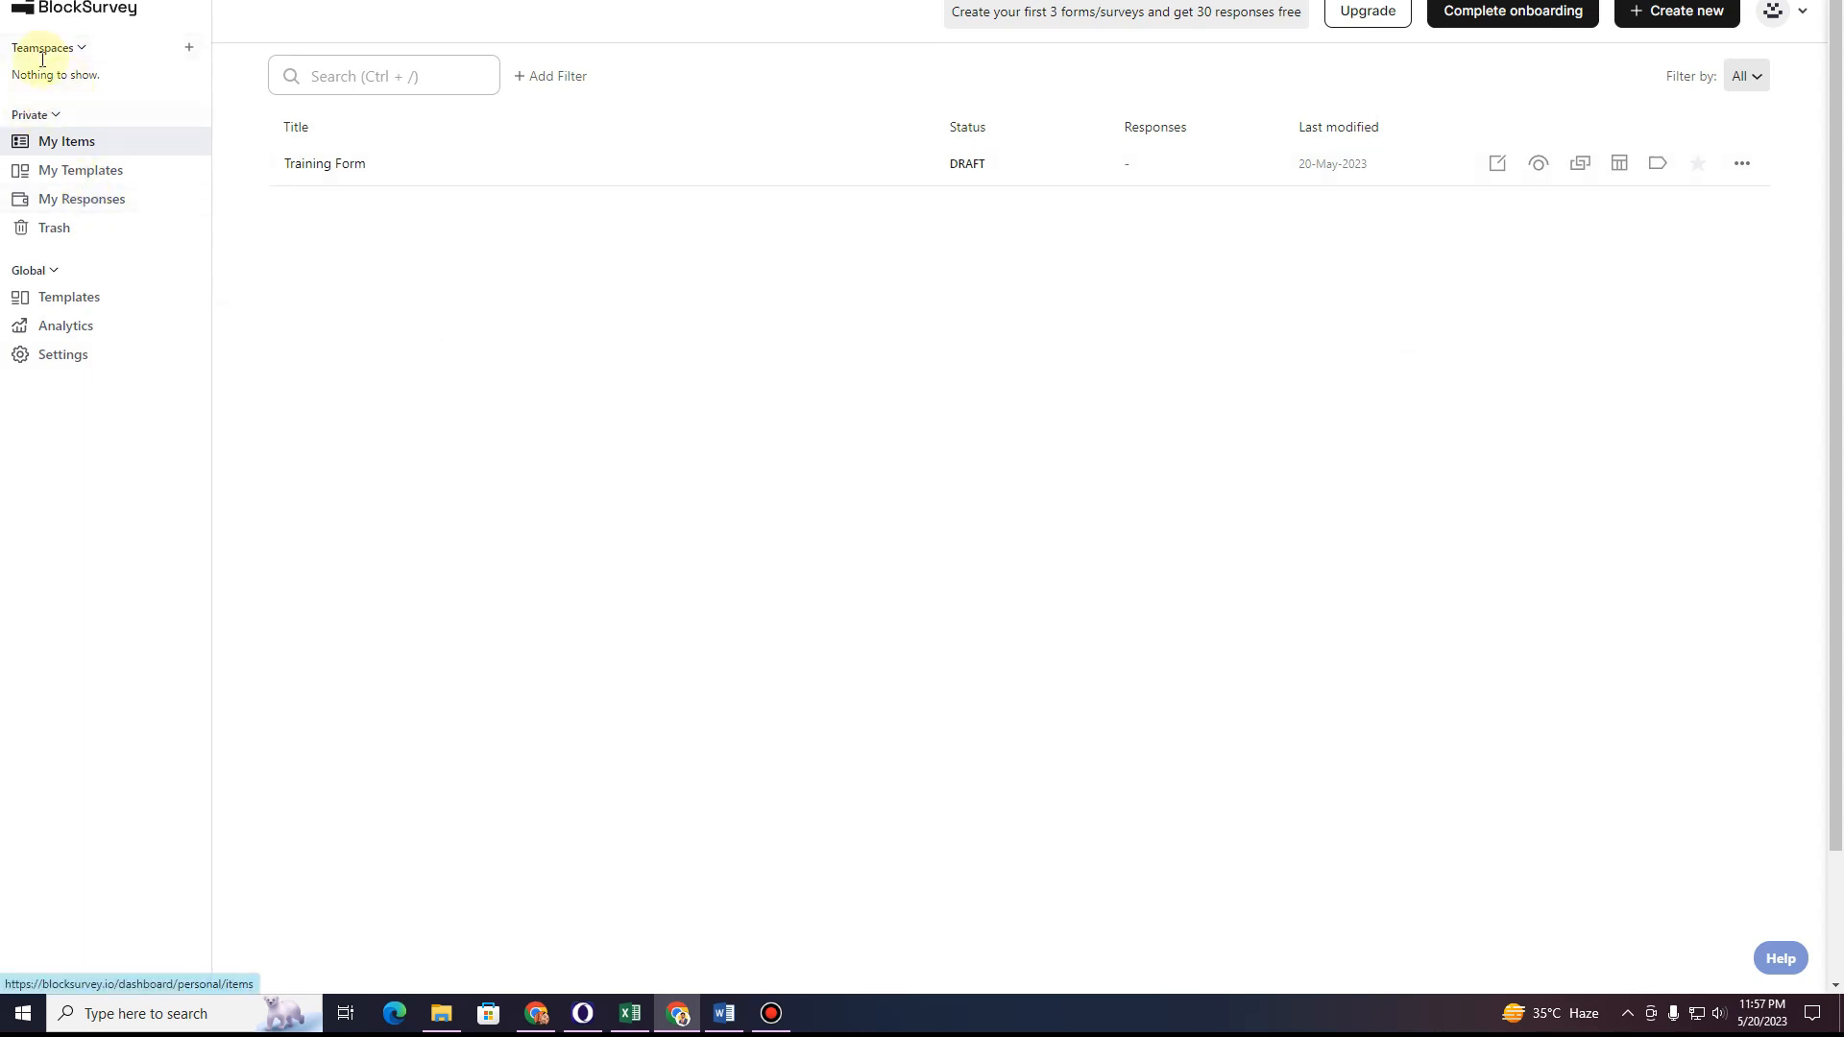
View the dialog for creating a new team under Teamspaces and close it without creating one.
left_click(96, 47)
left_click(95, 48)
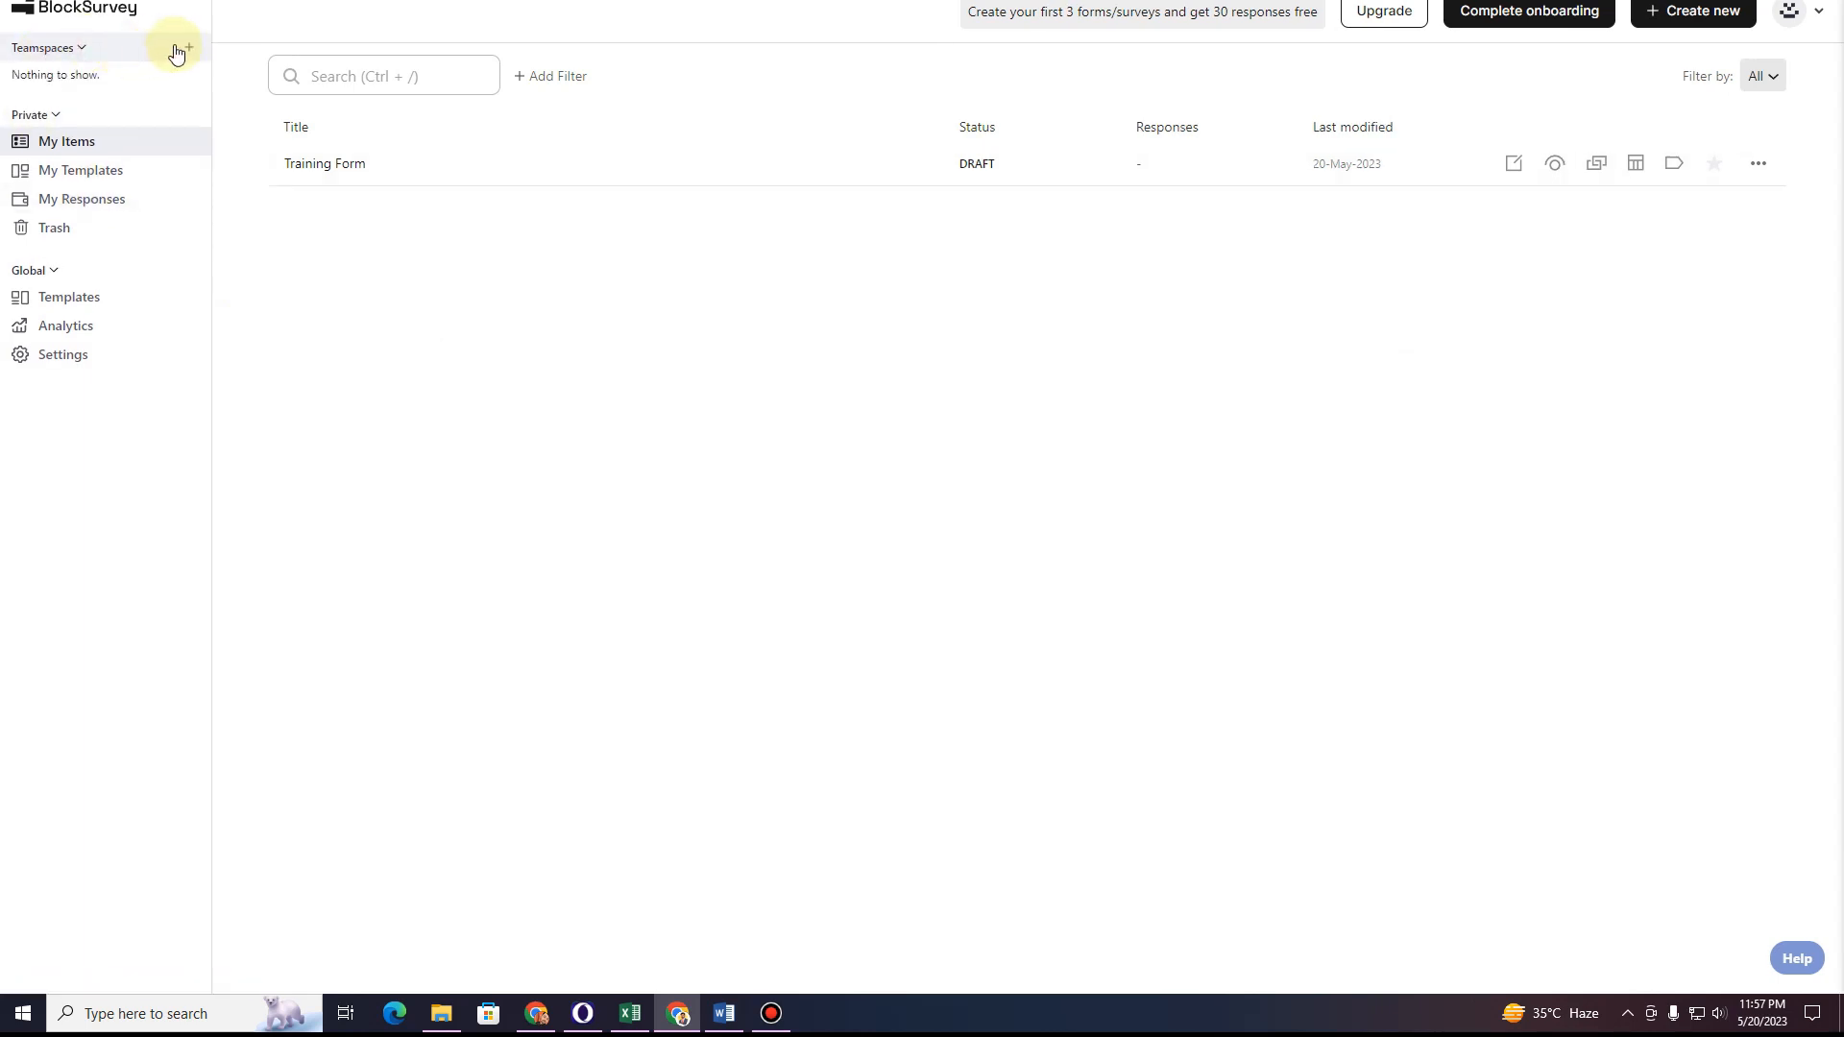
left_click(184, 46)
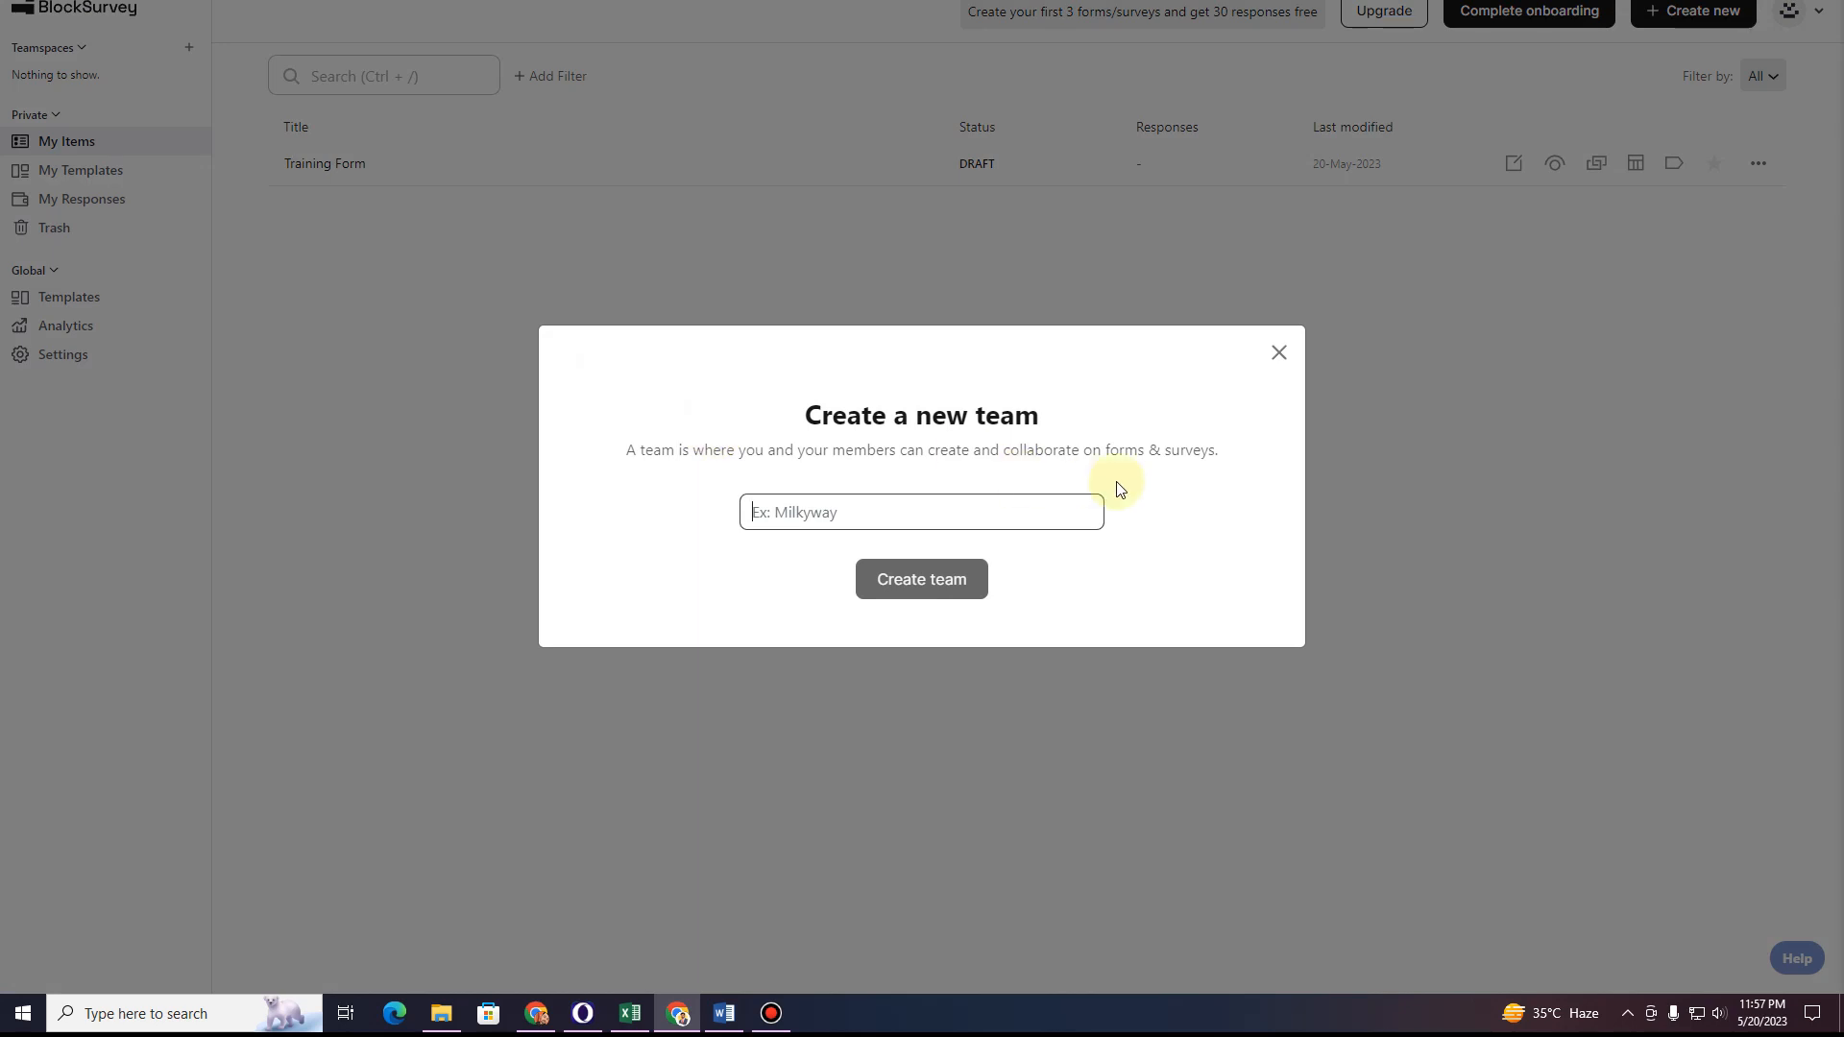
left_click(1278, 353)
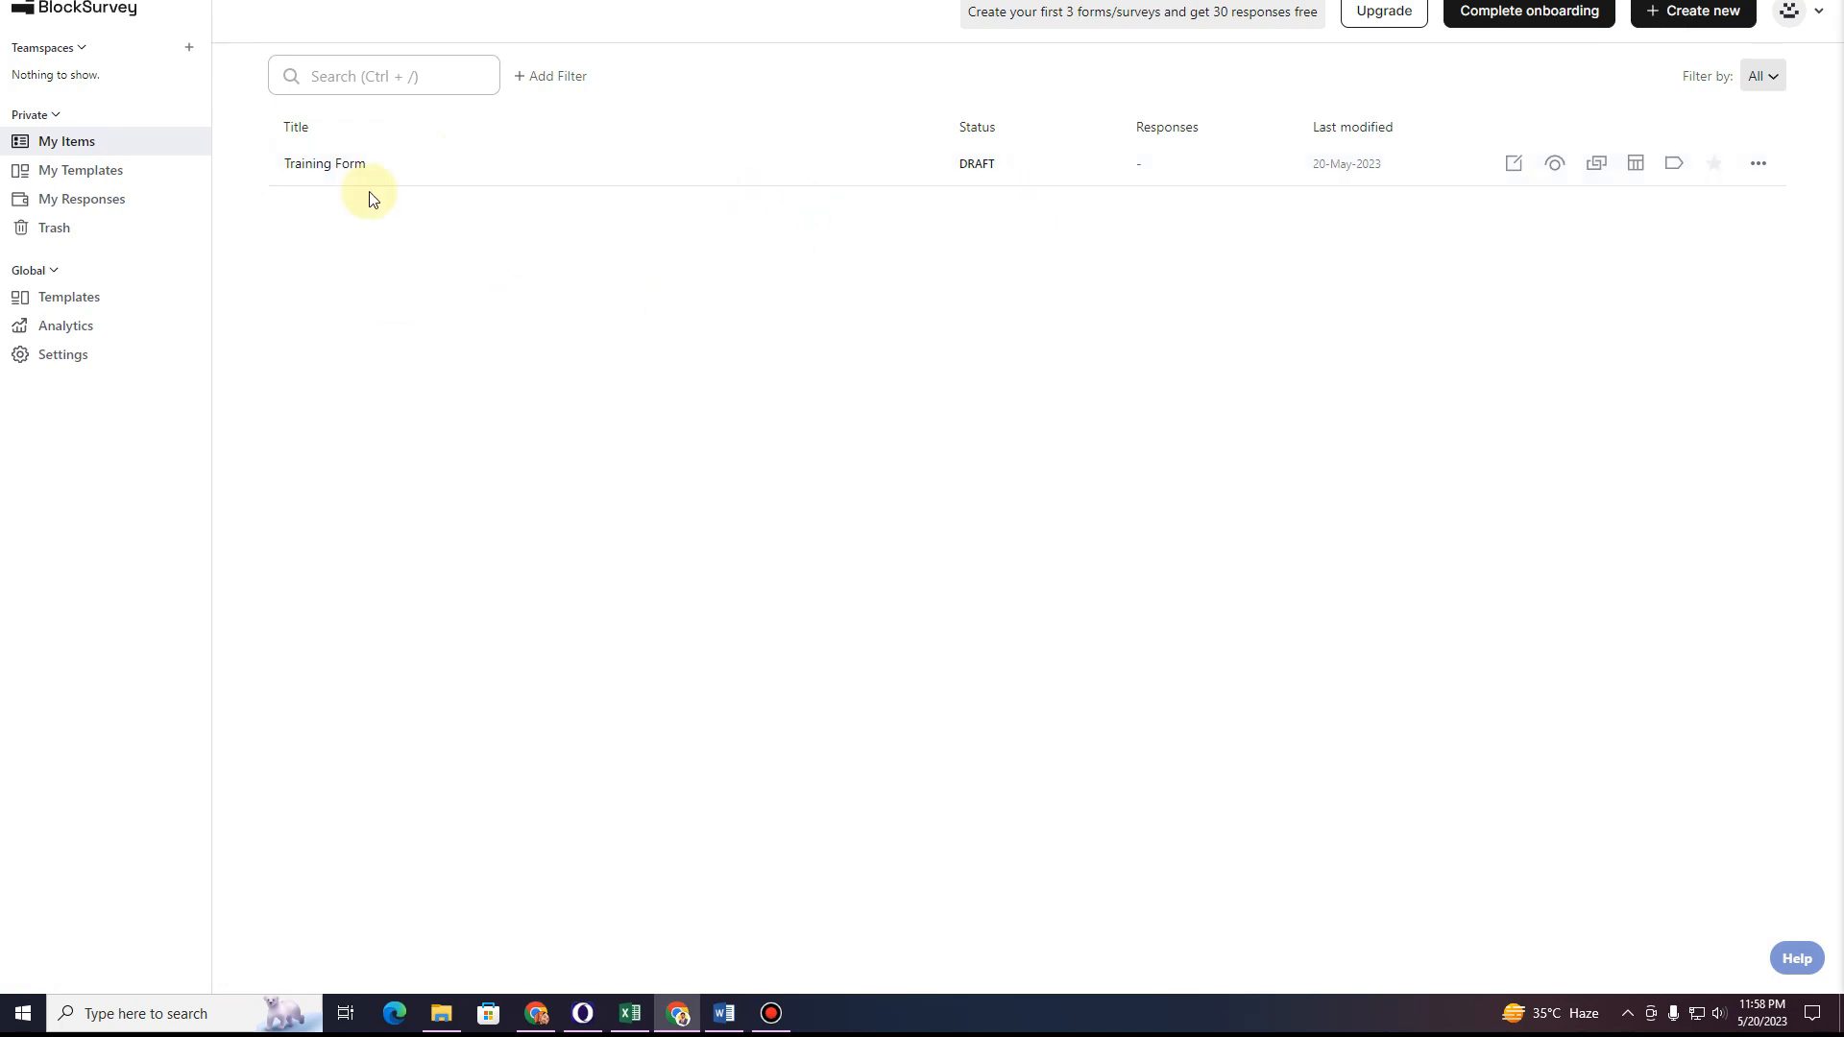
View the My Templates and My Responses pages, and return to My Items.
left_click(66, 170)
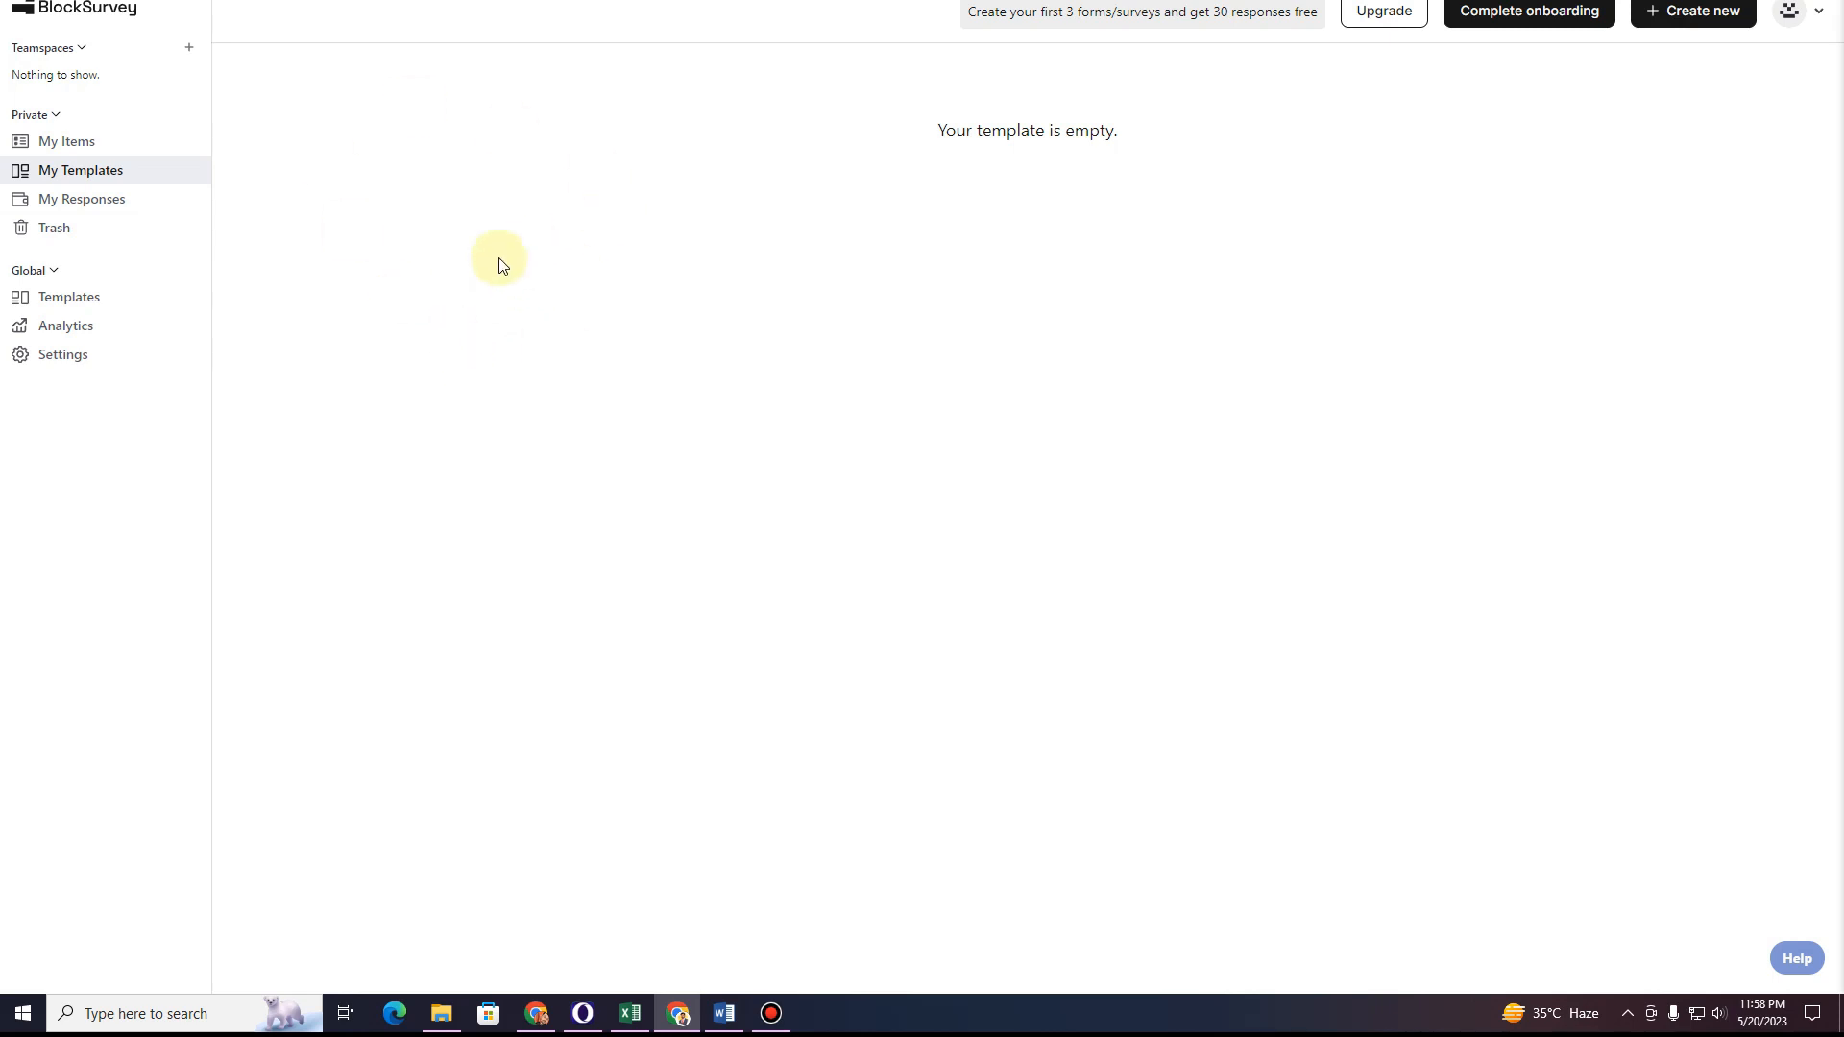
left_click(83, 200)
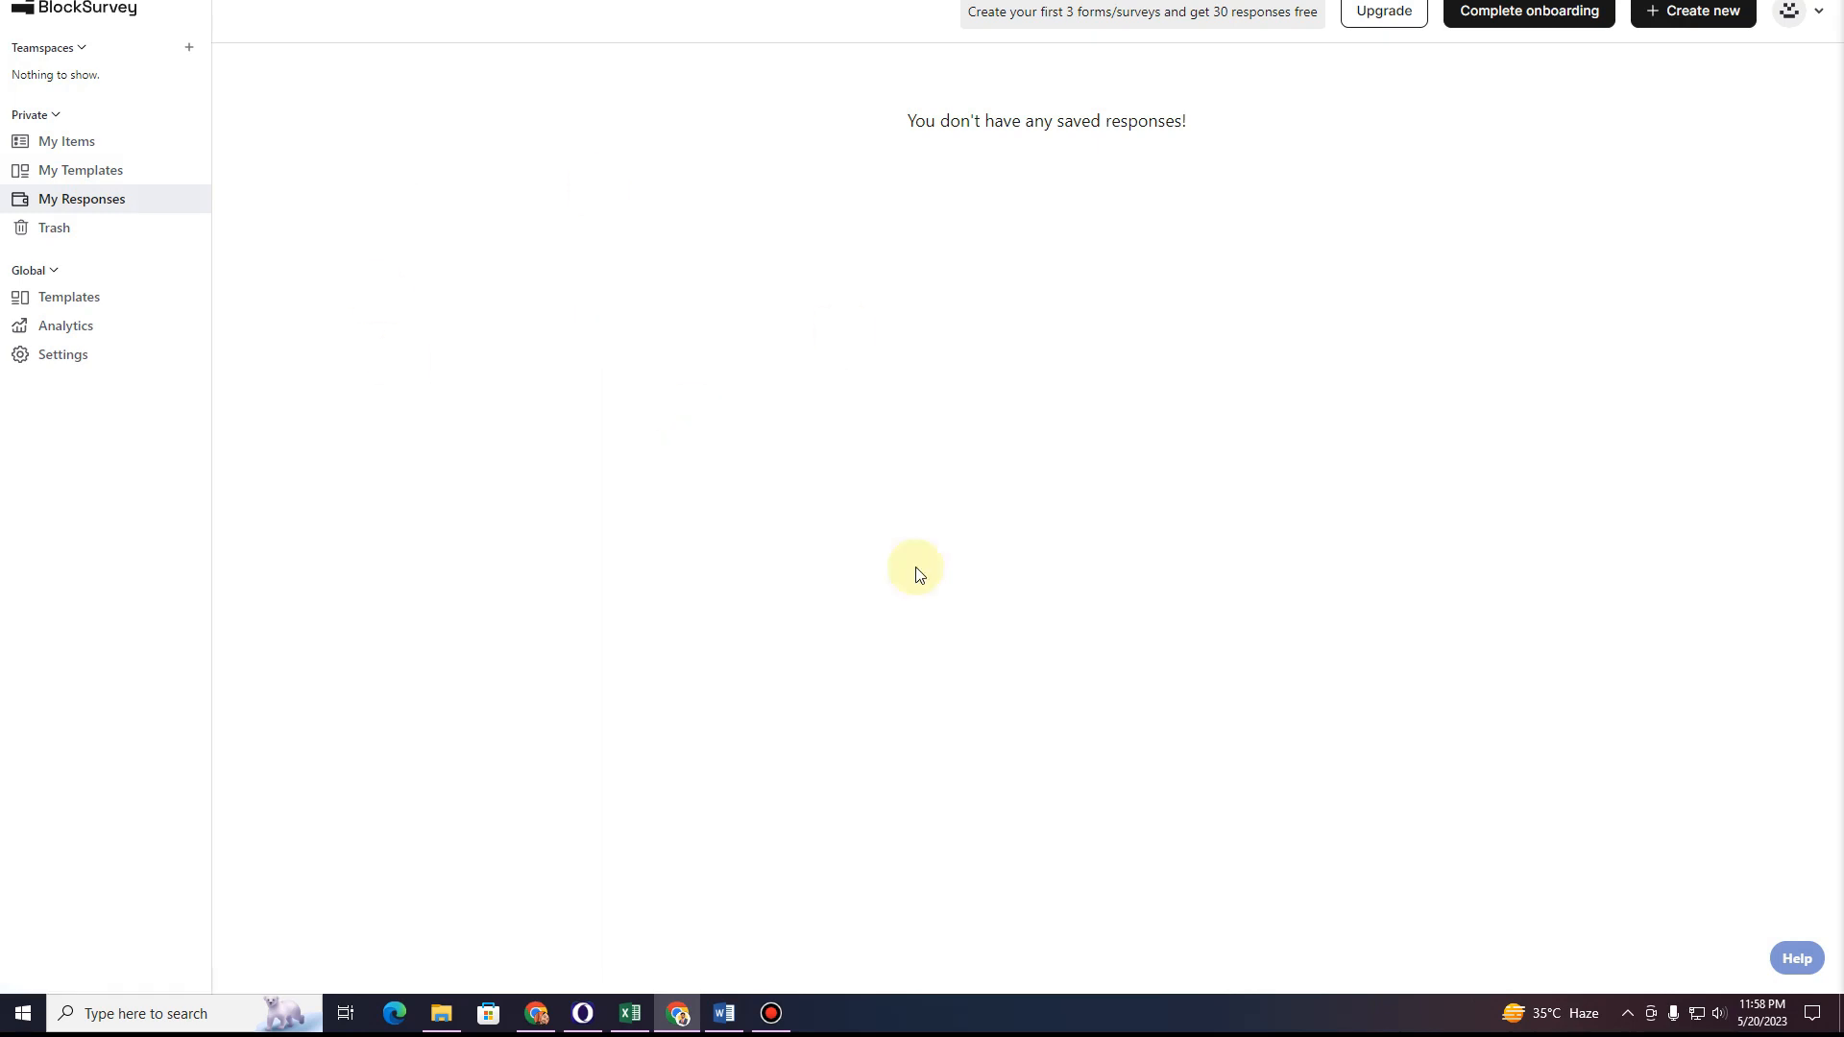
left_click(73, 140)
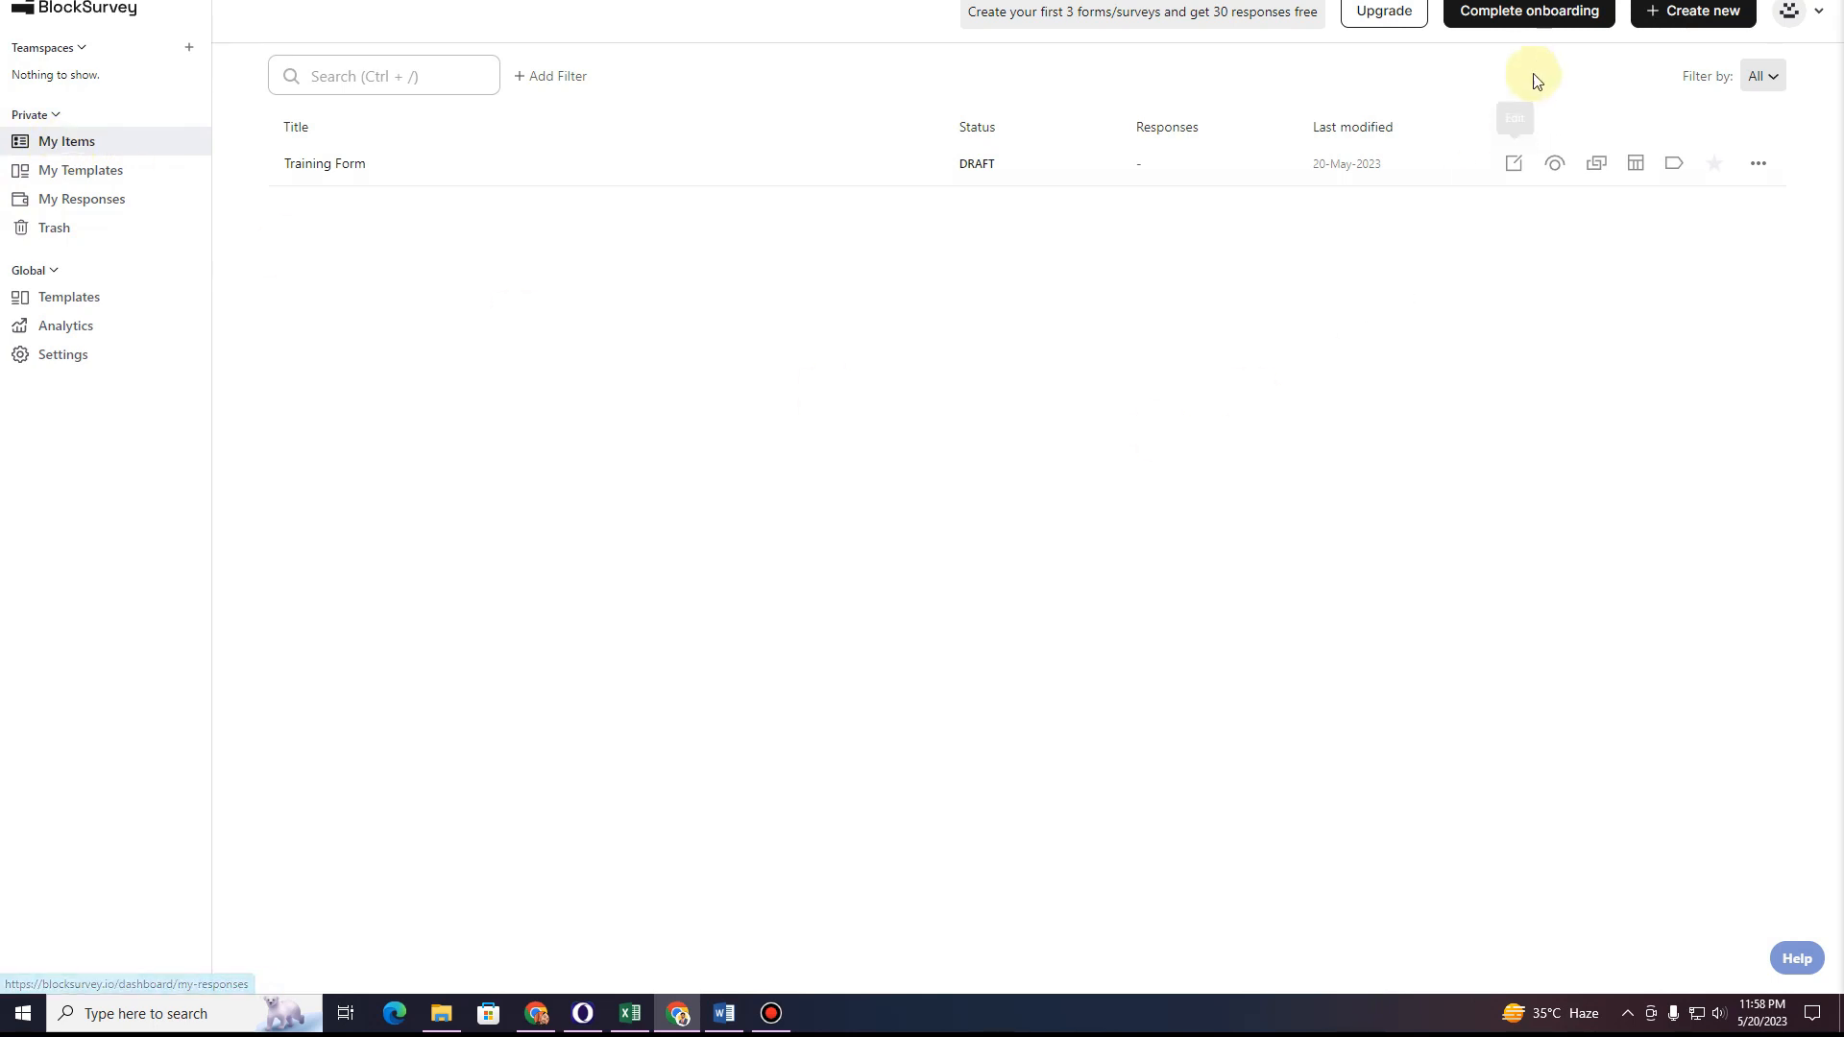
Start creating a new item from a template and browse the gallery of all templates.
left_click(1692, 29)
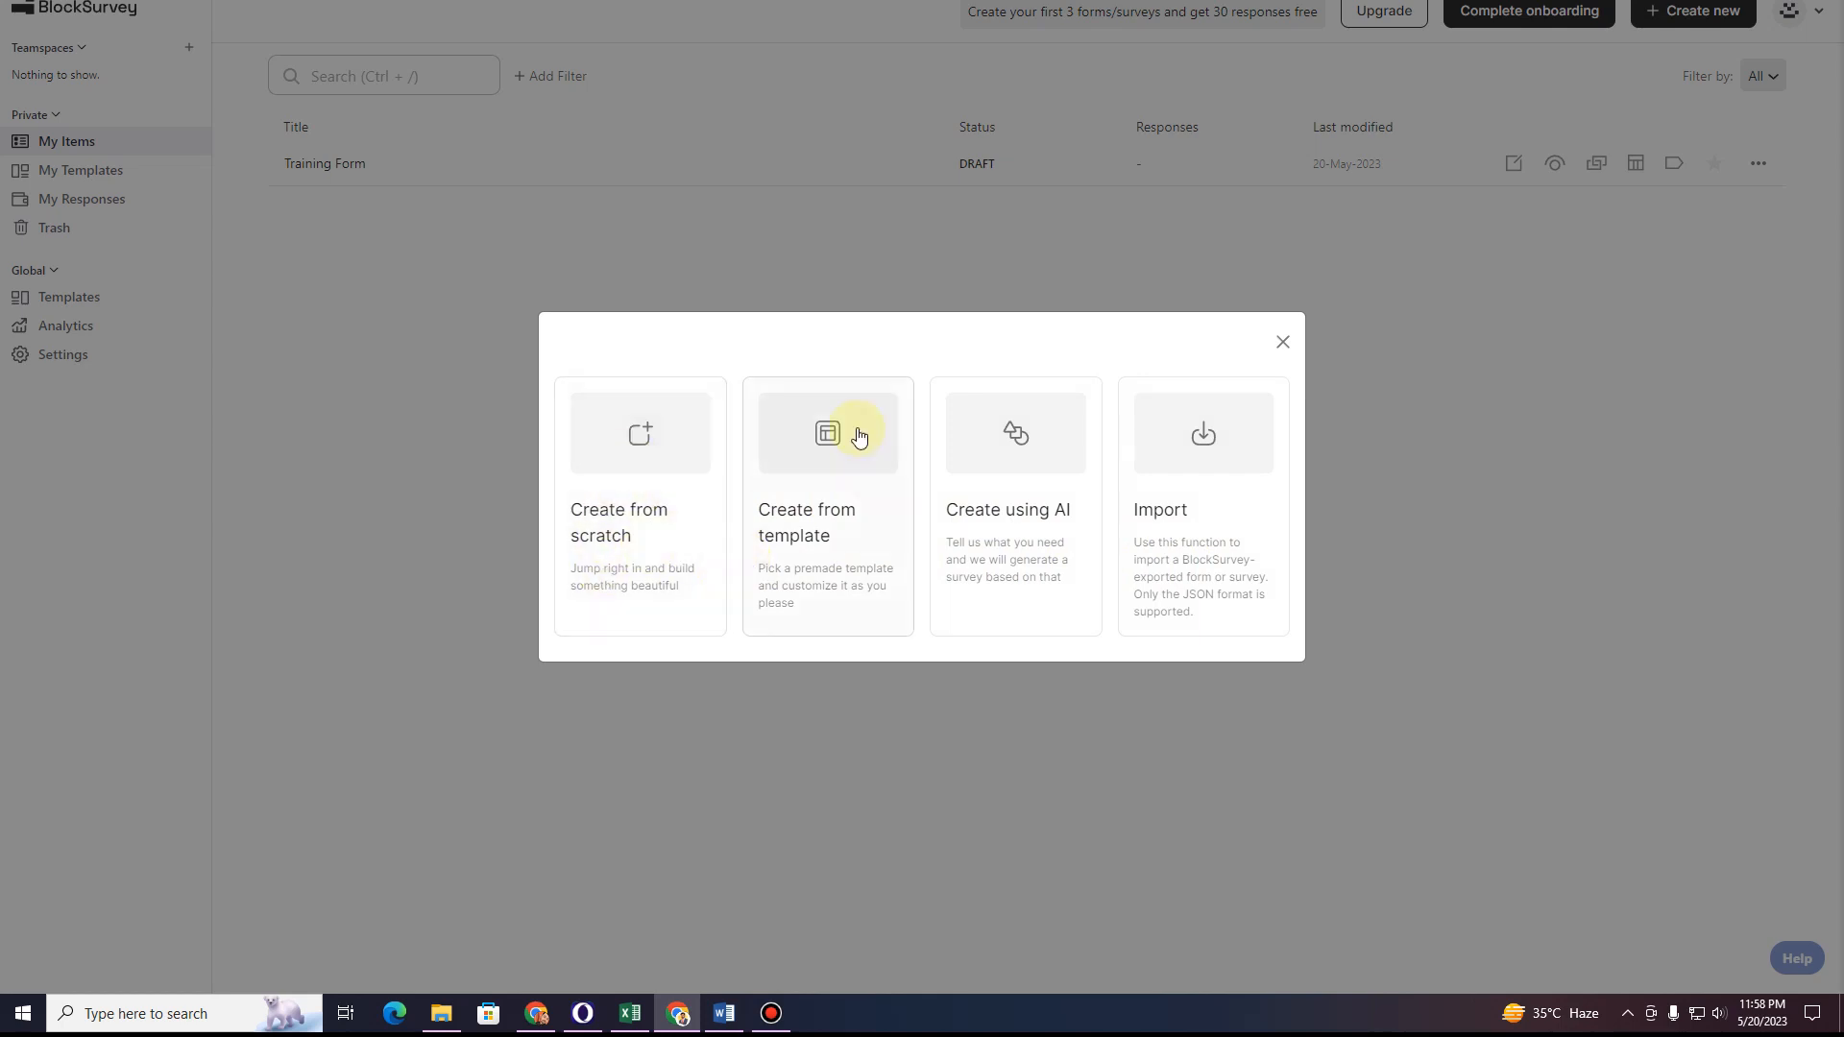
left_click(811, 552)
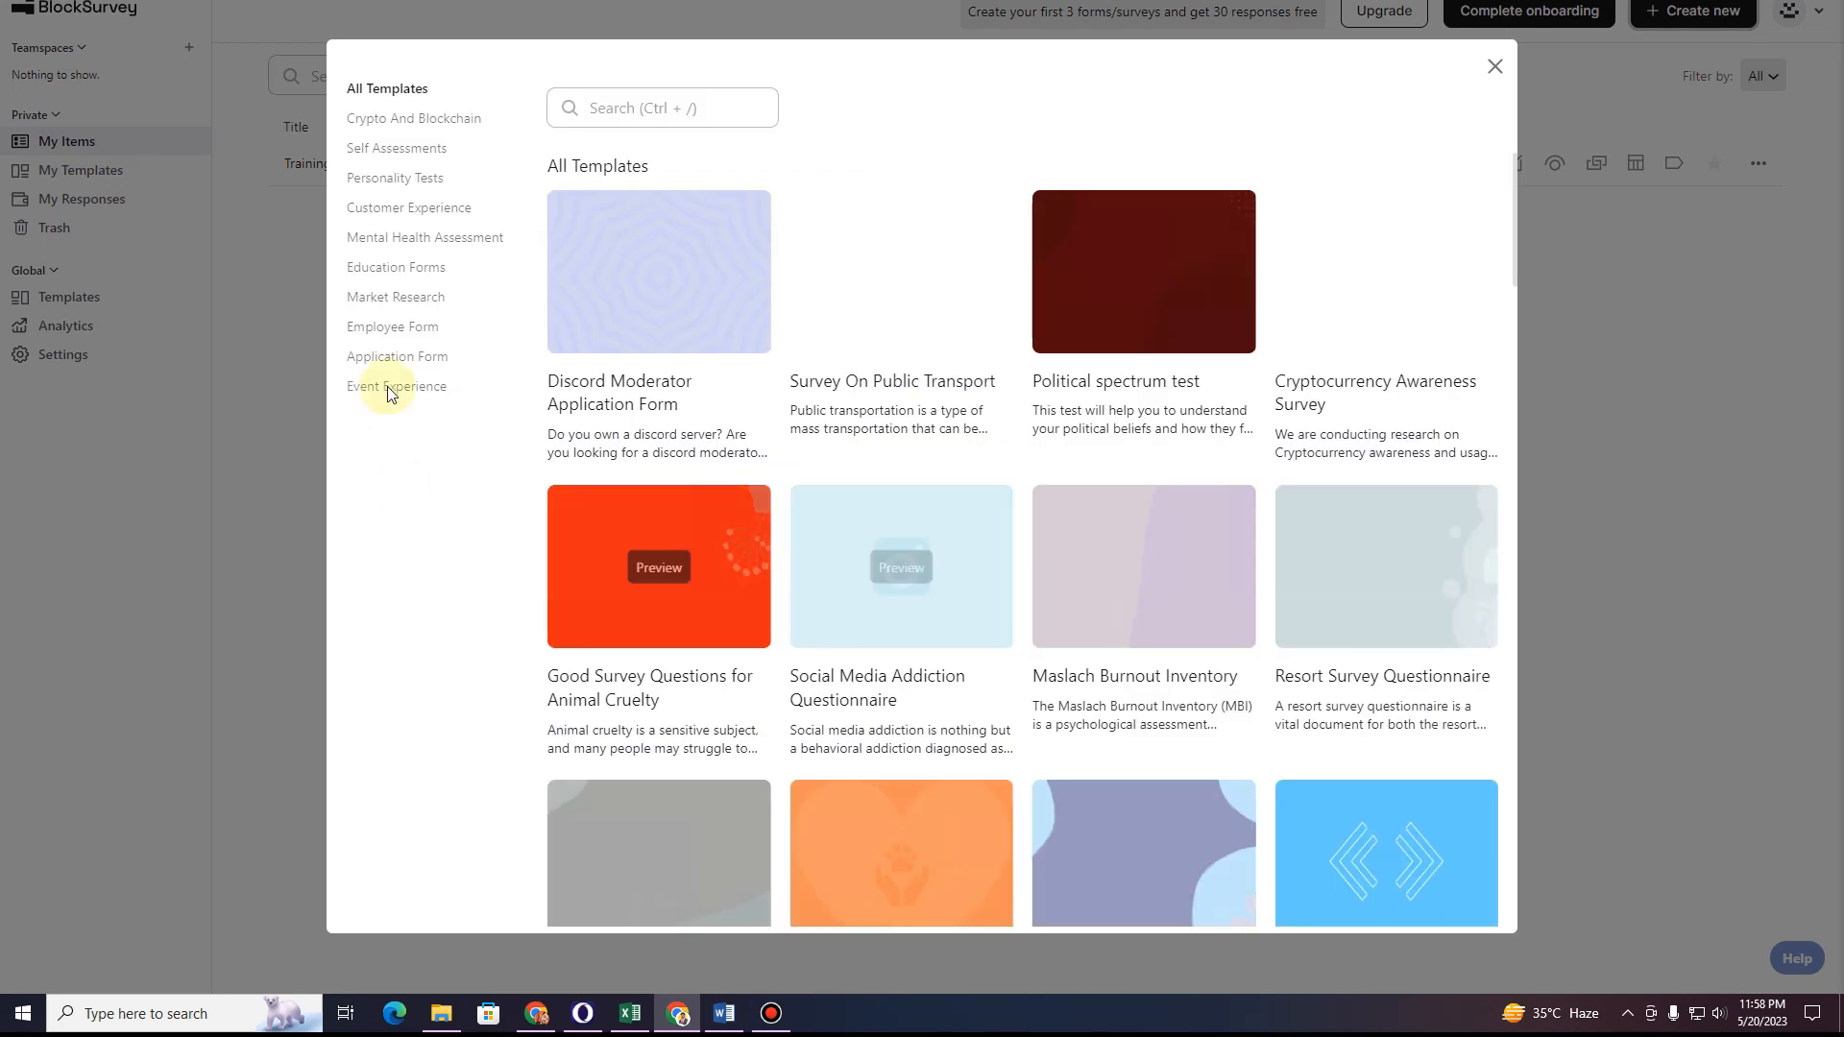
scroll(1018, 404, "down", 12)
scroll(1040, 443, "down", 20)
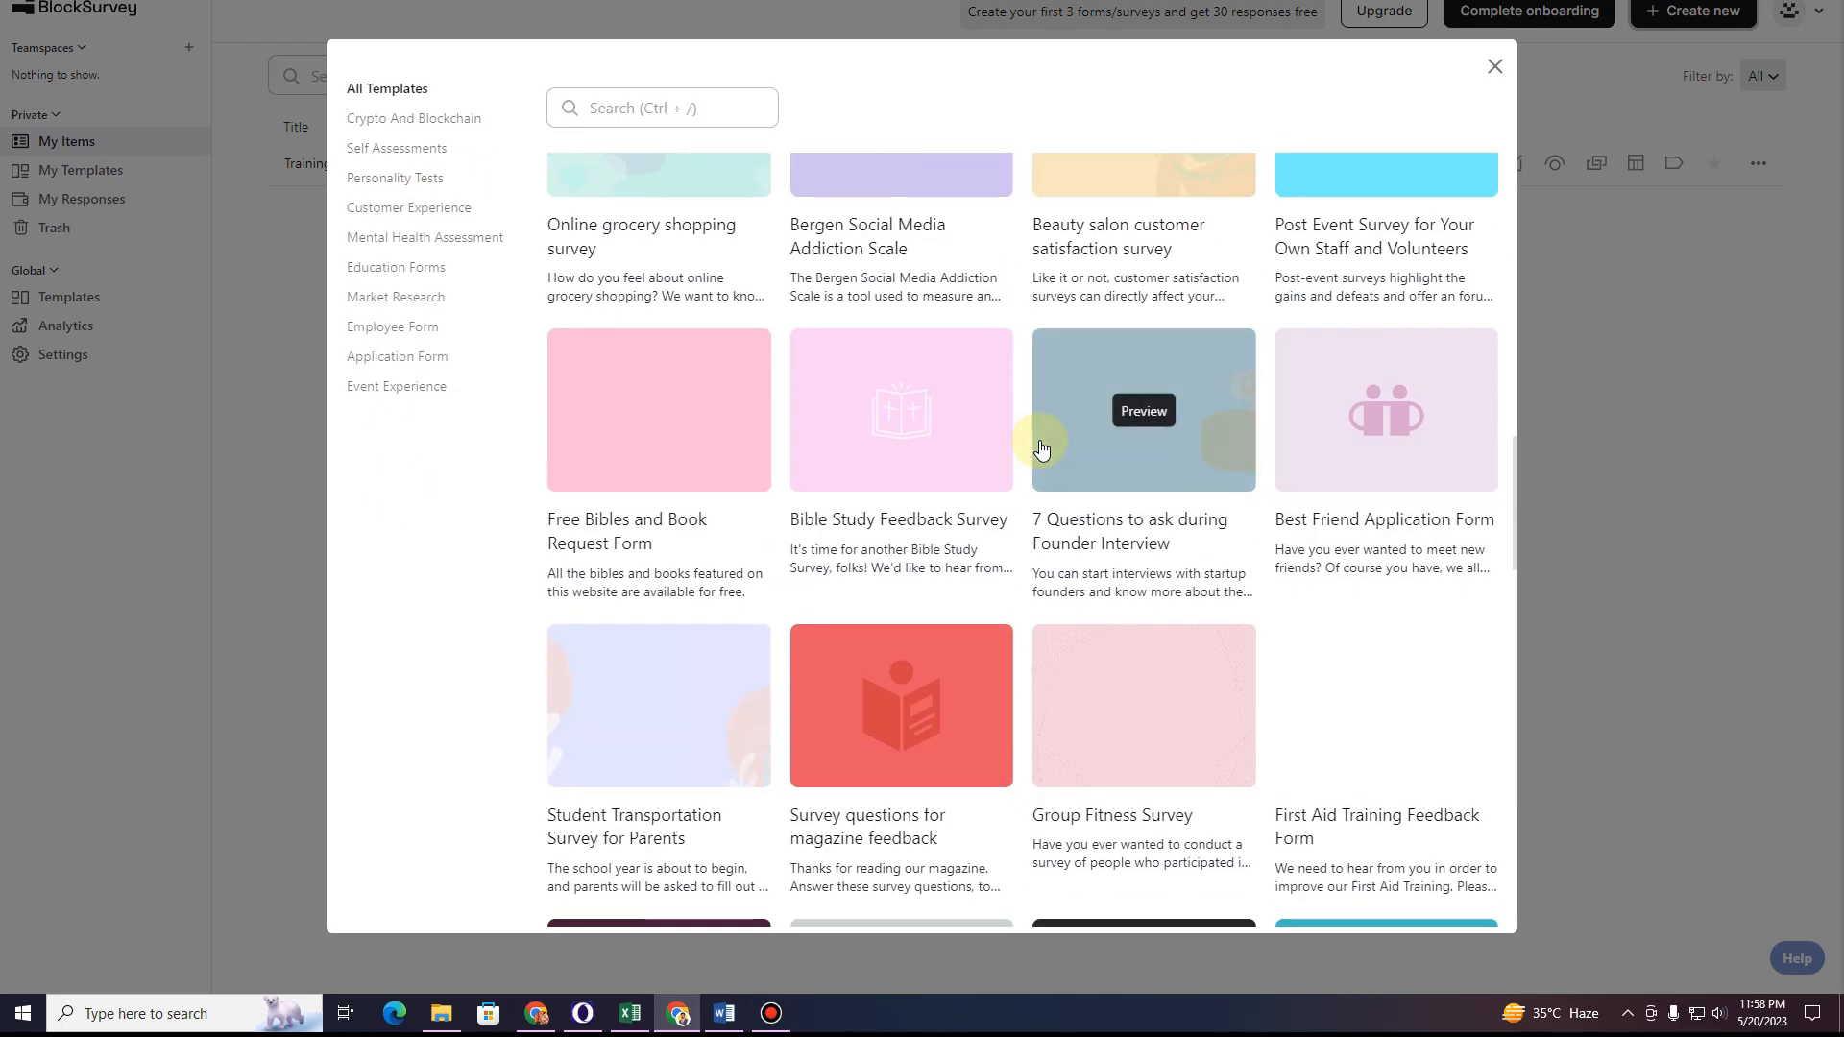
scroll(1040, 448, "down", 6)
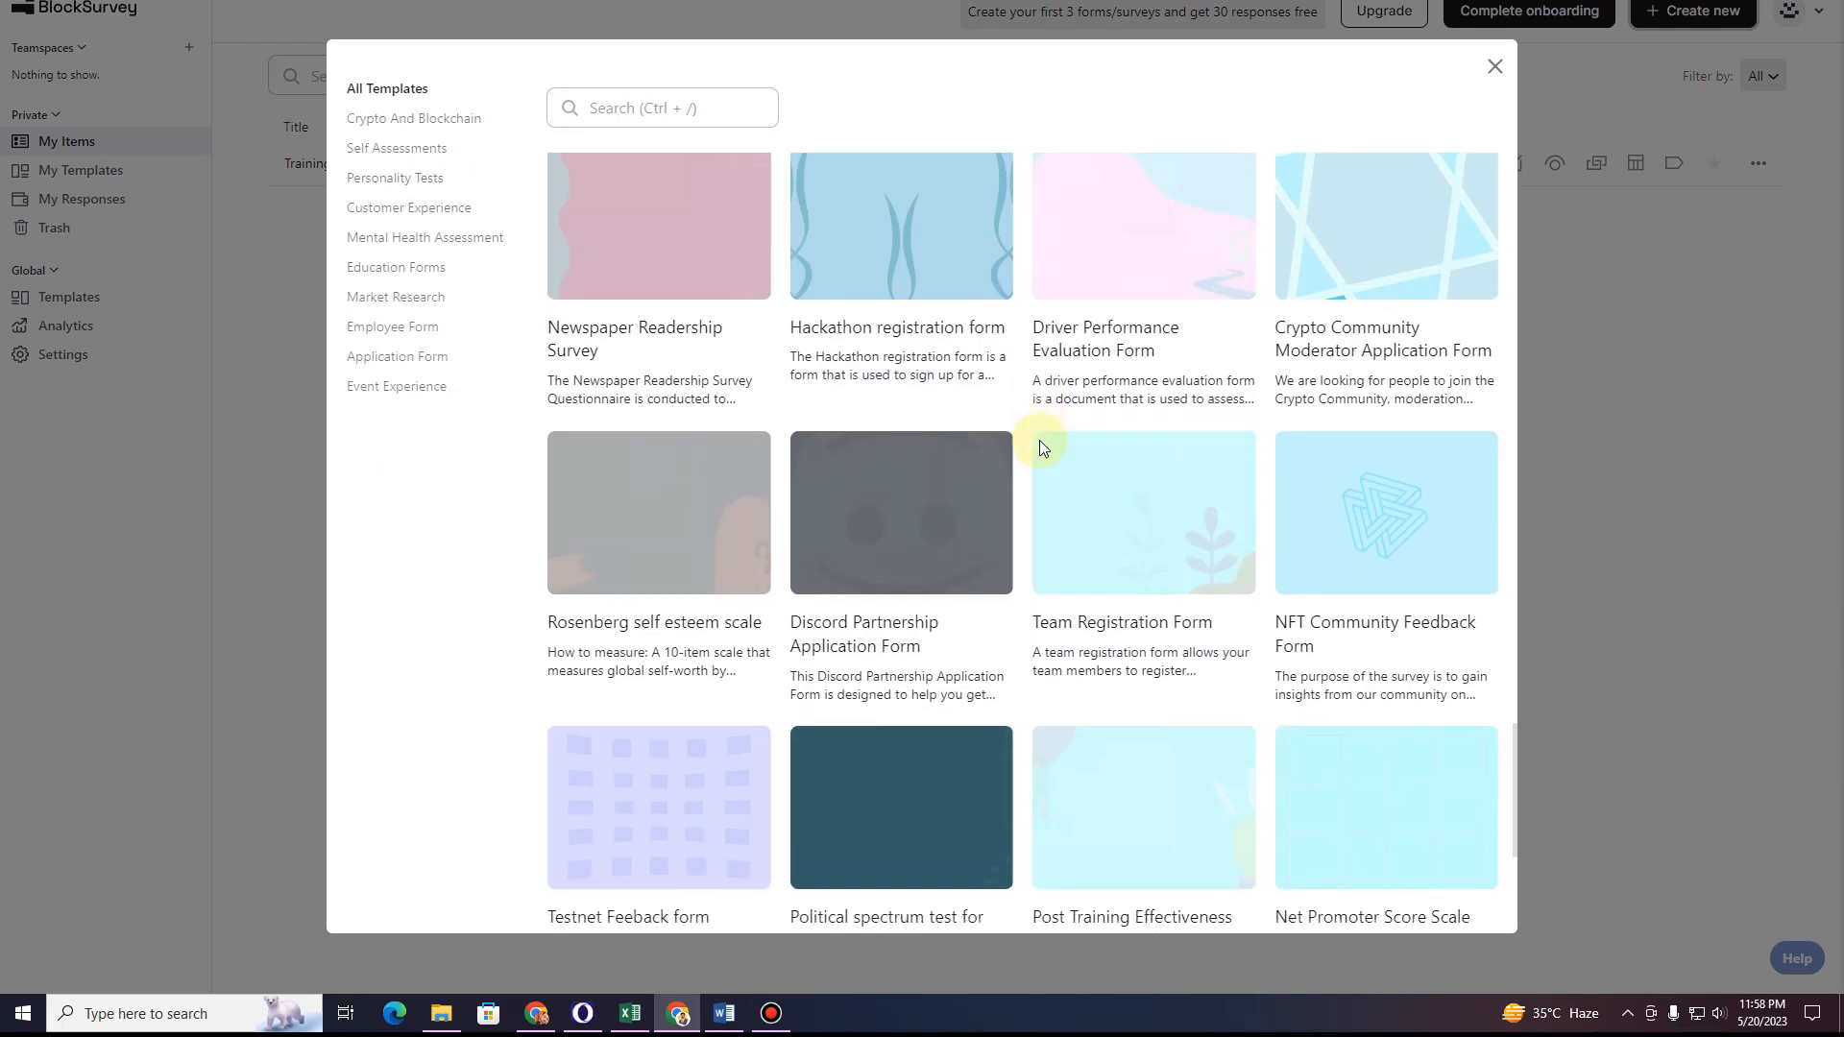
Browse the Crypto And Blockchain category of the template gallery to see which templates it offers.
scroll(1040, 447, "up", 8)
scroll(1039, 440, "up", 20)
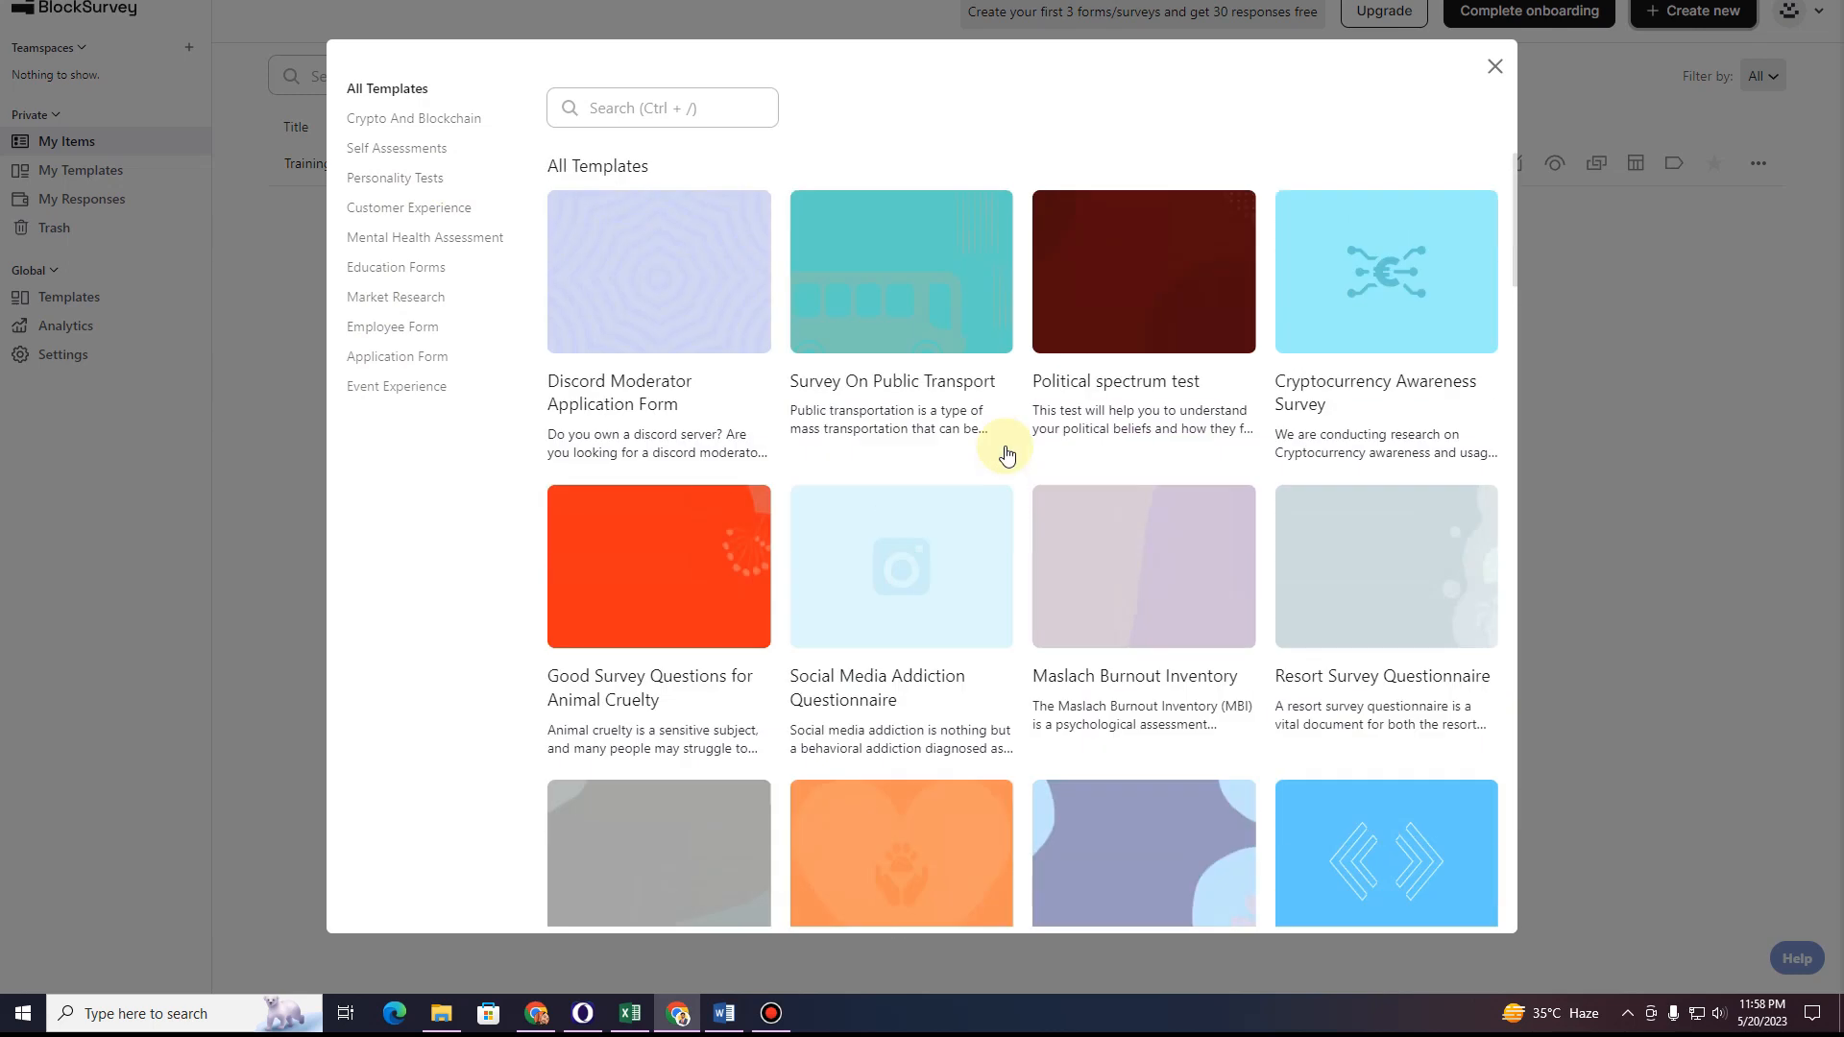
left_click(394, 123)
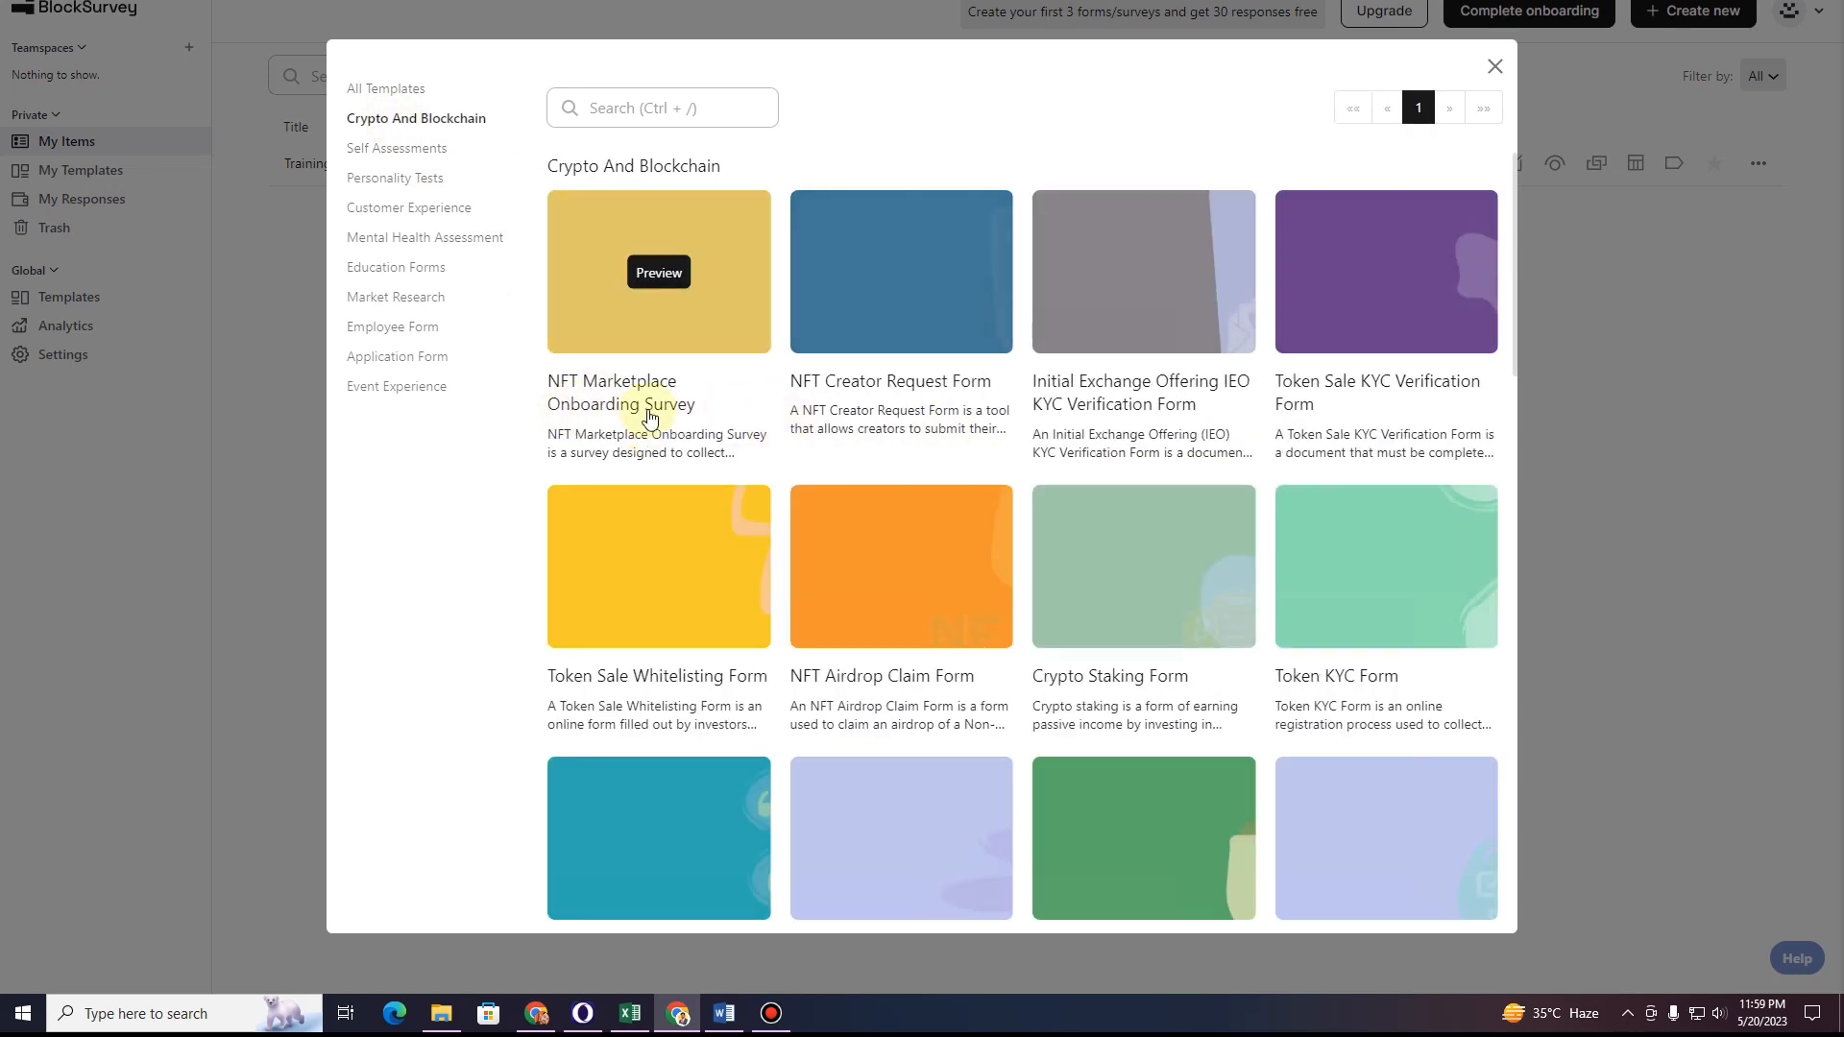
scroll(929, 424, "down", 2)
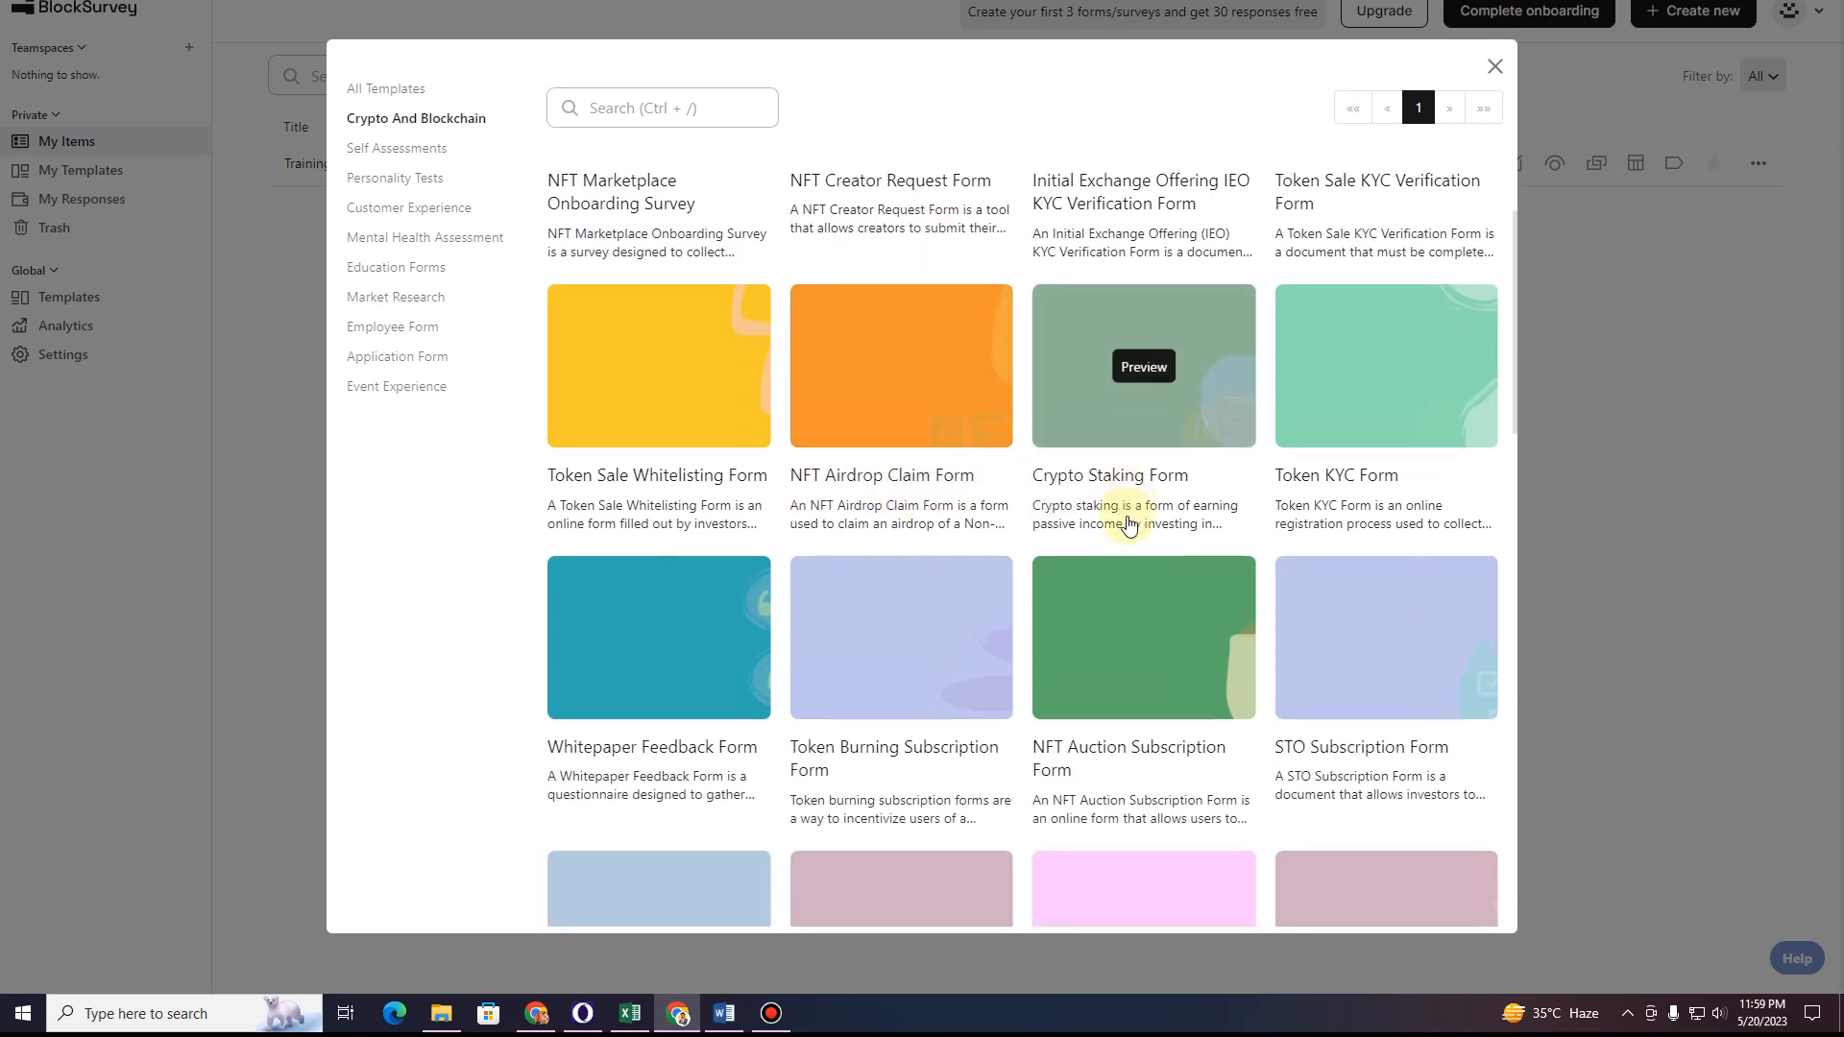
scroll(1066, 519, "down", 5)
scroll(959, 590, "up", 4)
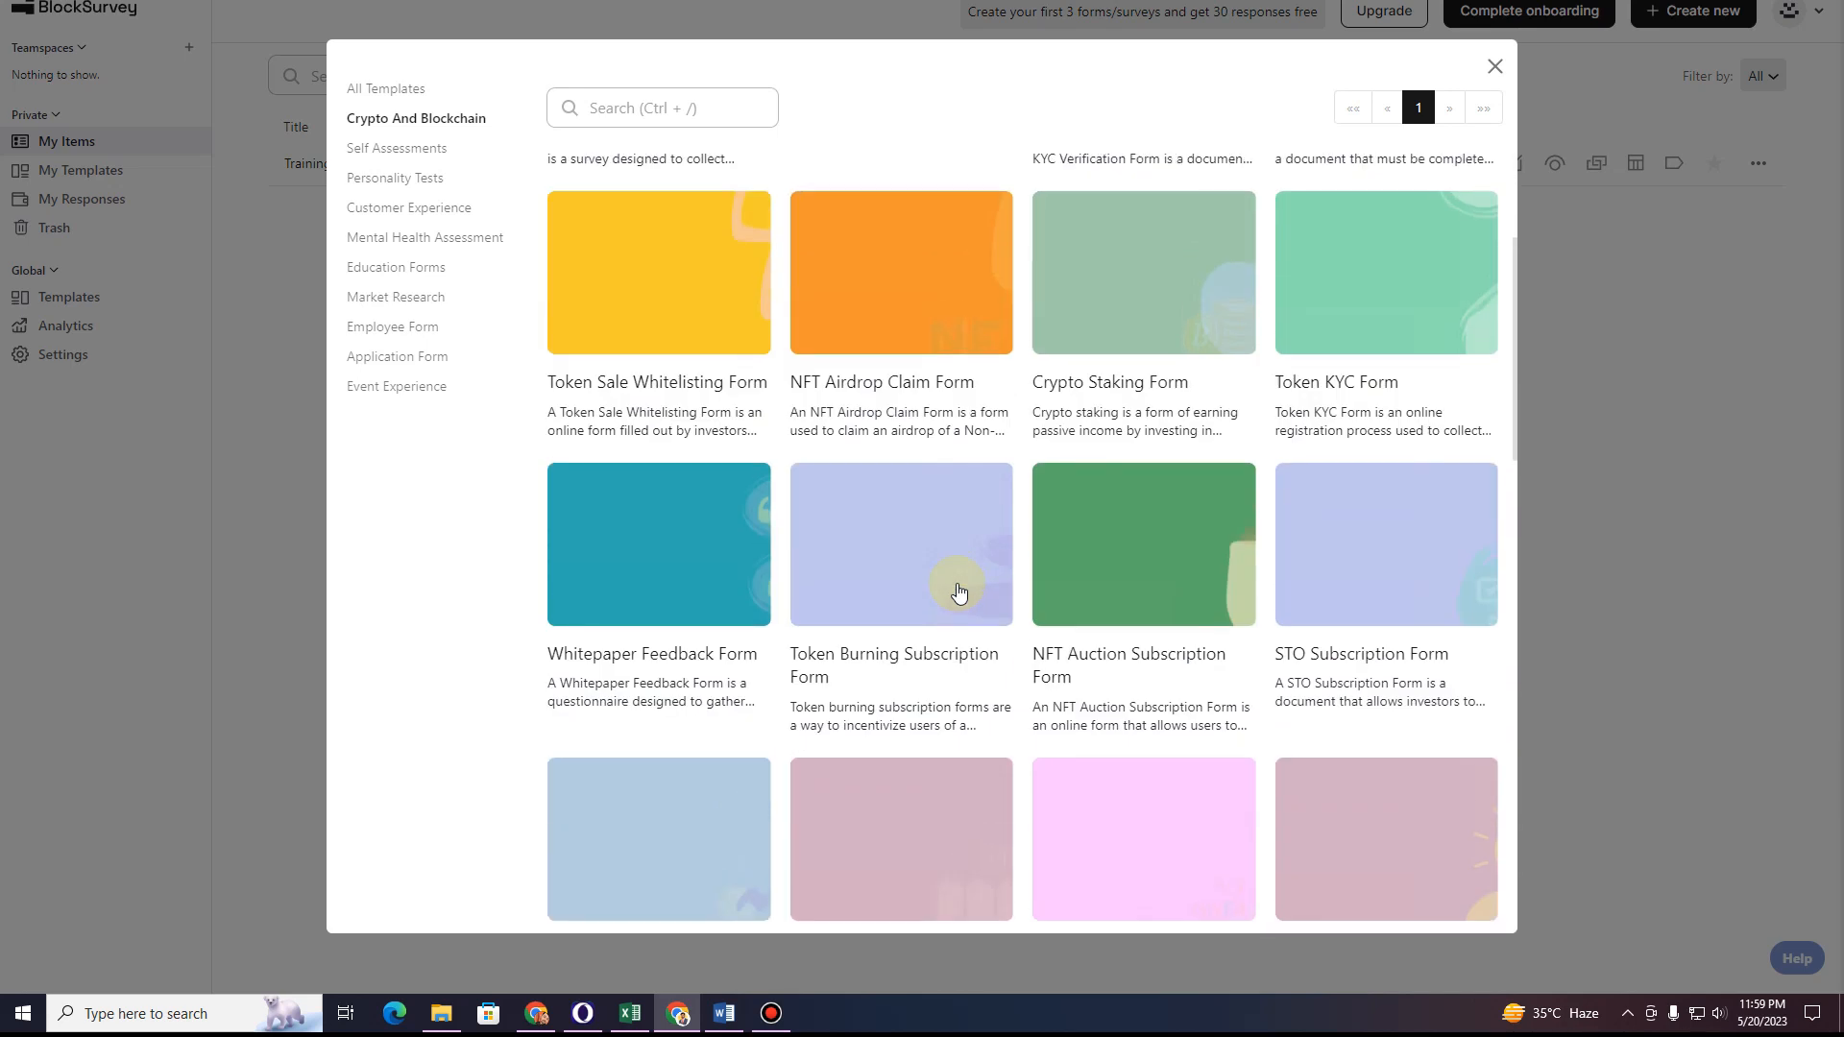
scroll(971, 581, "down", 14)
scroll(971, 588, "up", 12)
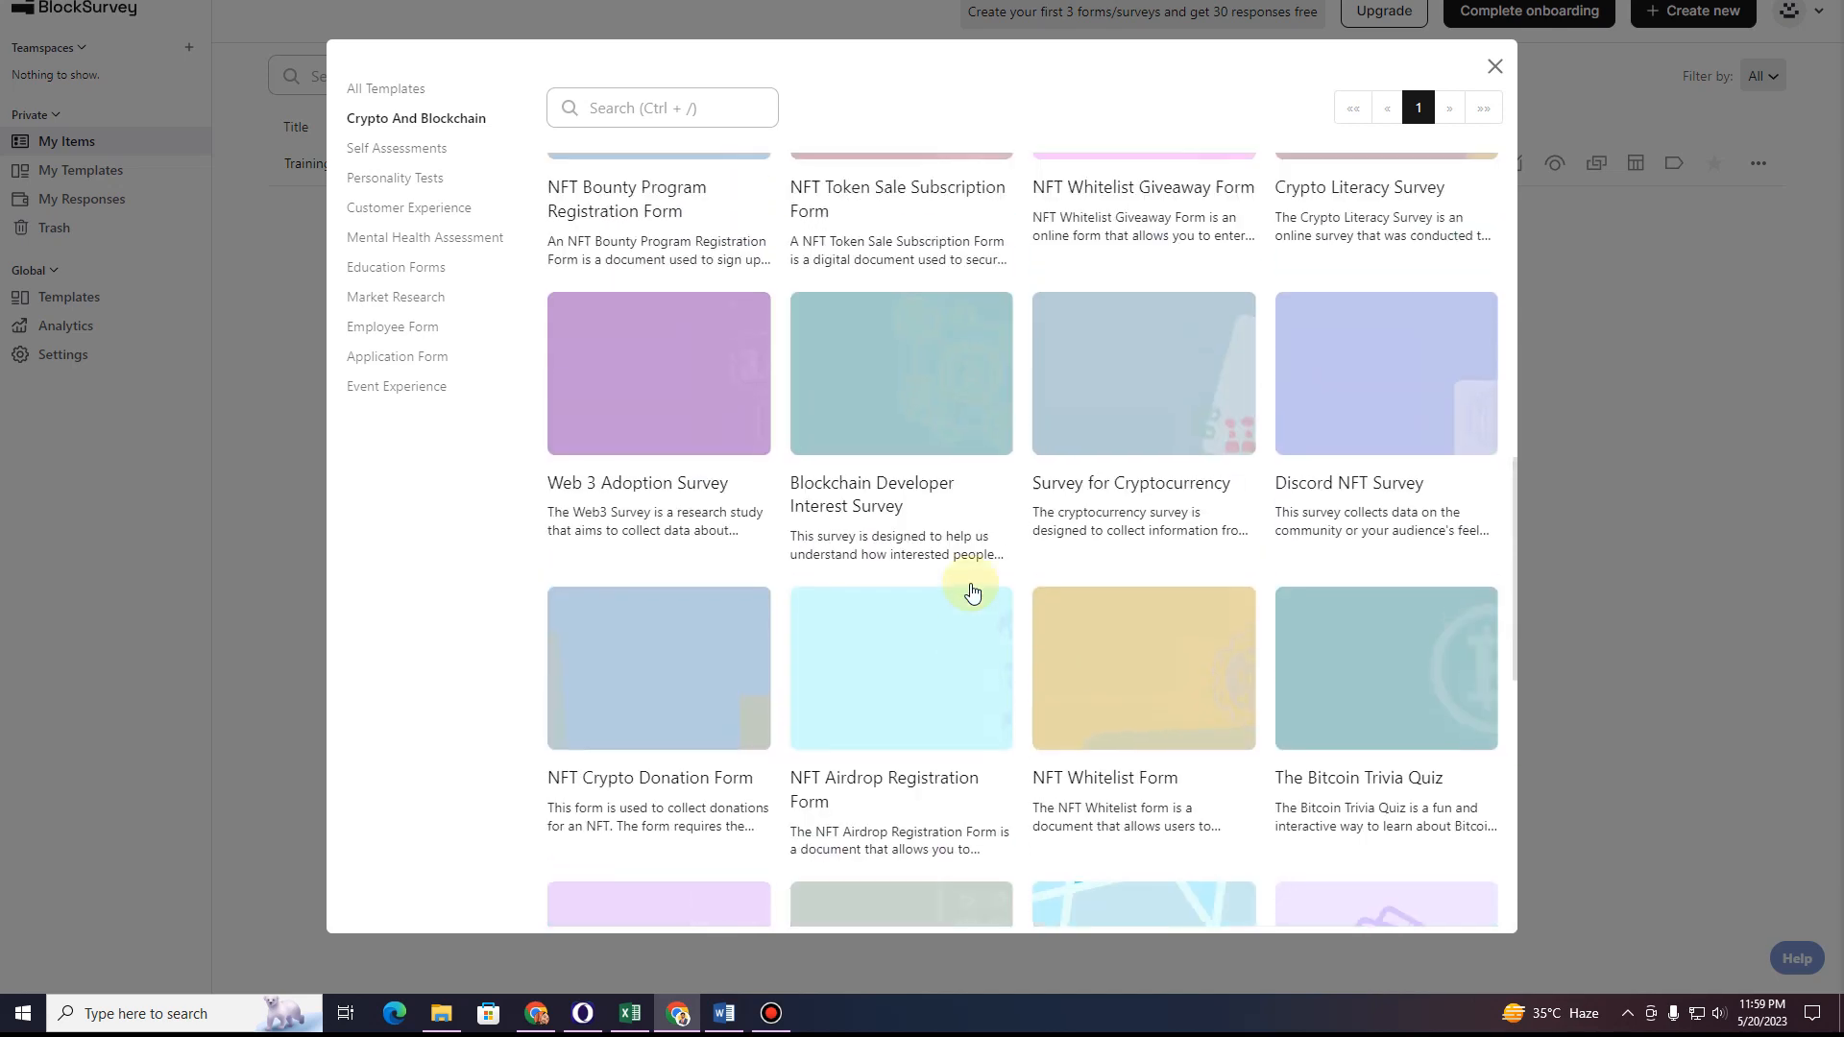
Browse the templates in the Self Assessments and Personality Tests categories.
left_click(420, 151)
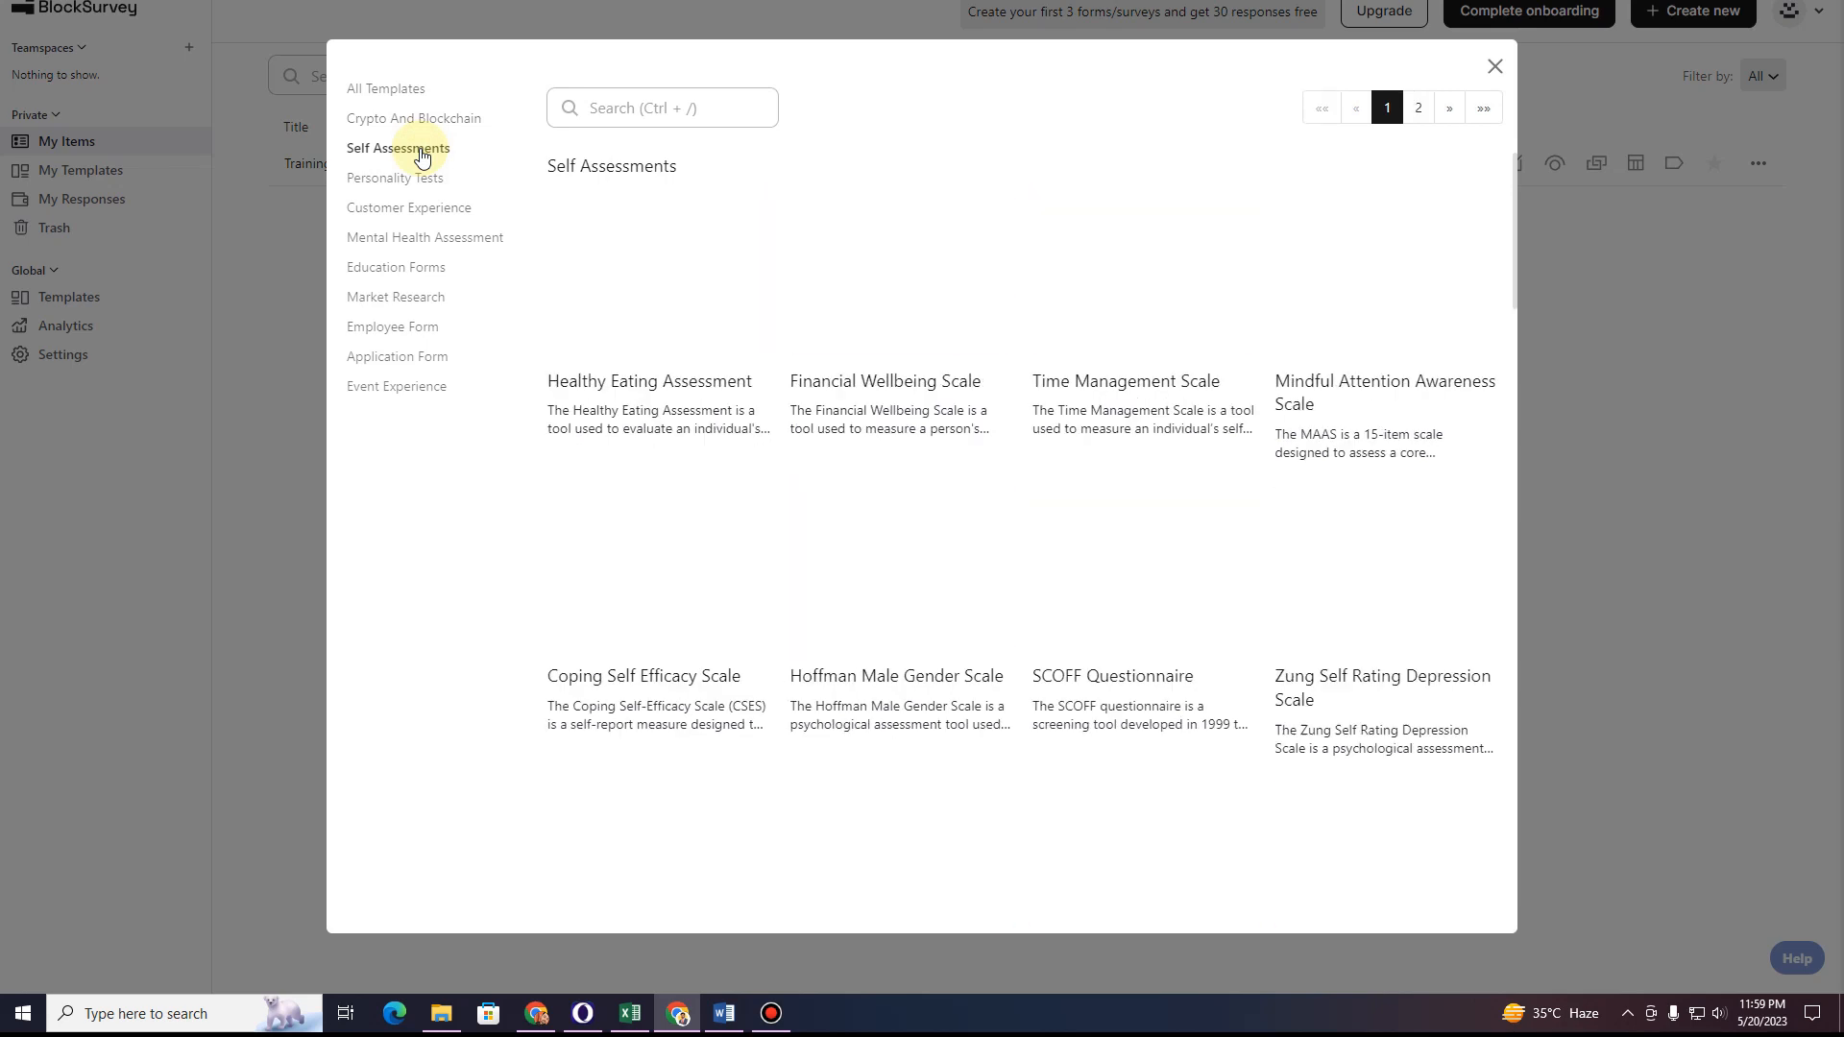
scroll(950, 519, "down", 5)
scroll(949, 519, "down", 20)
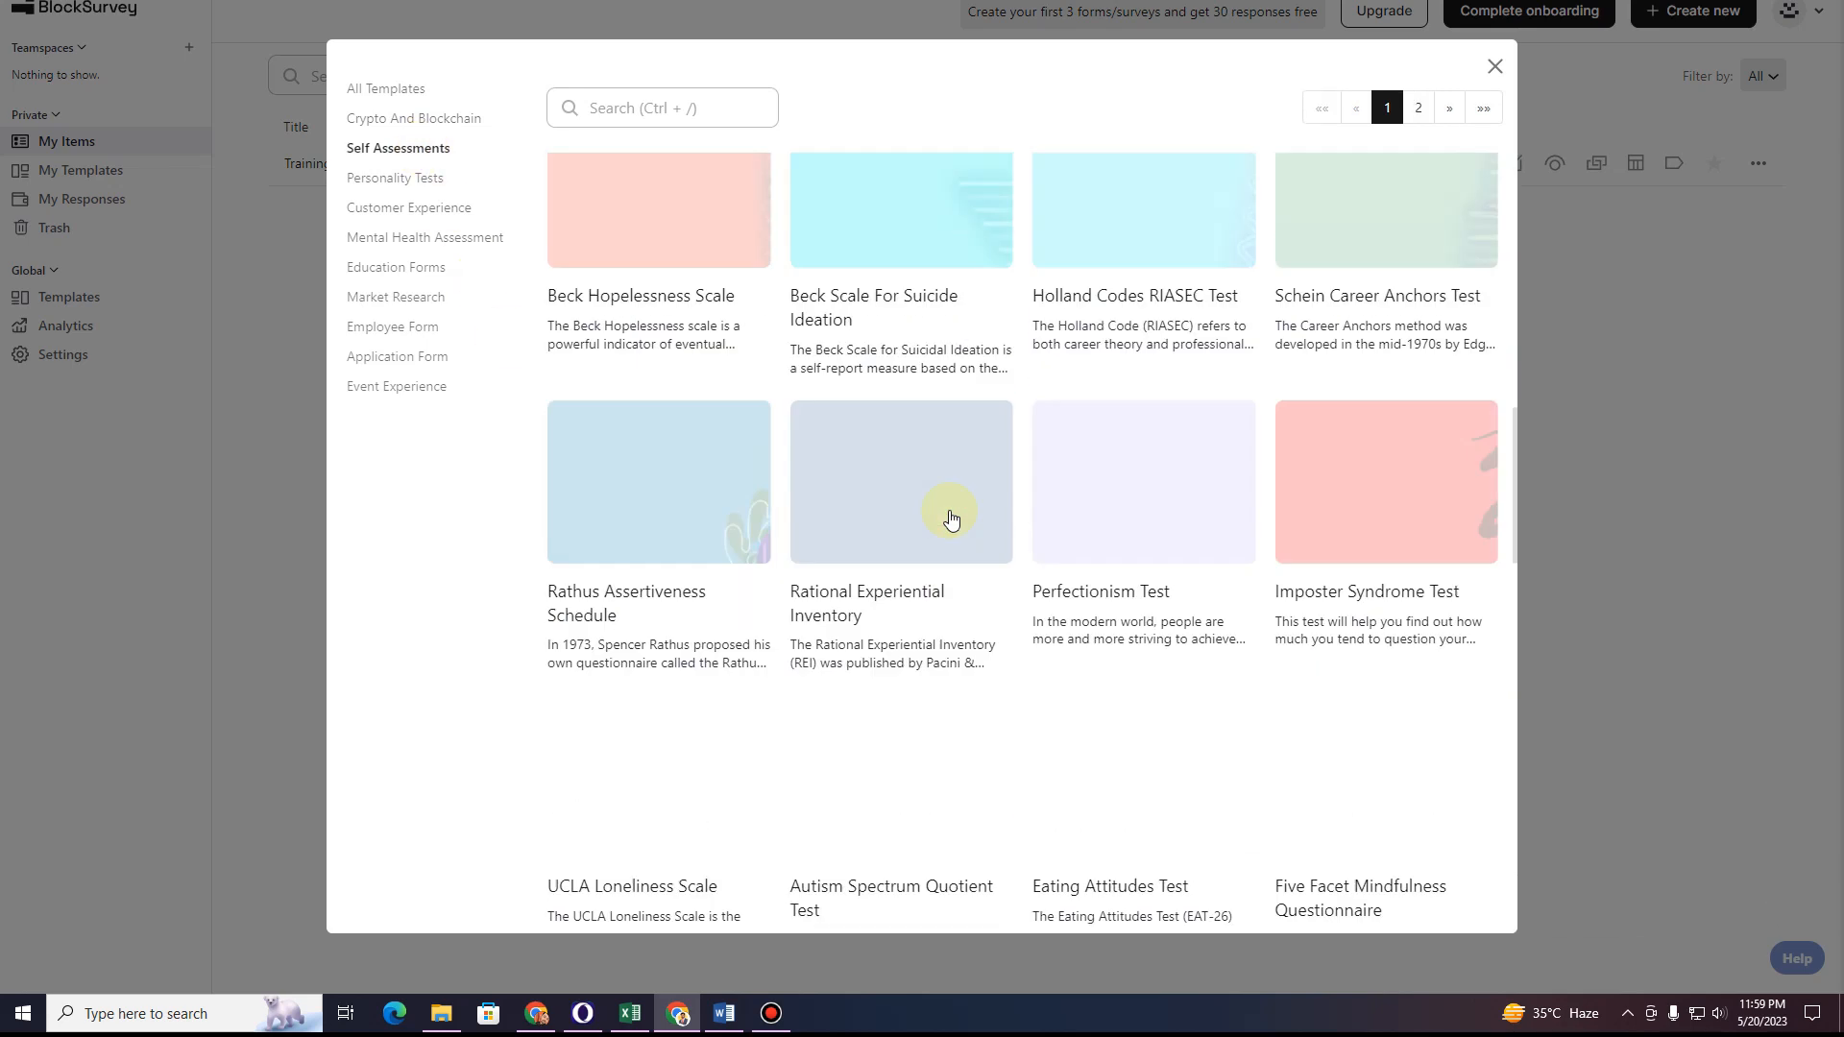
scroll(950, 519, "up", 10)
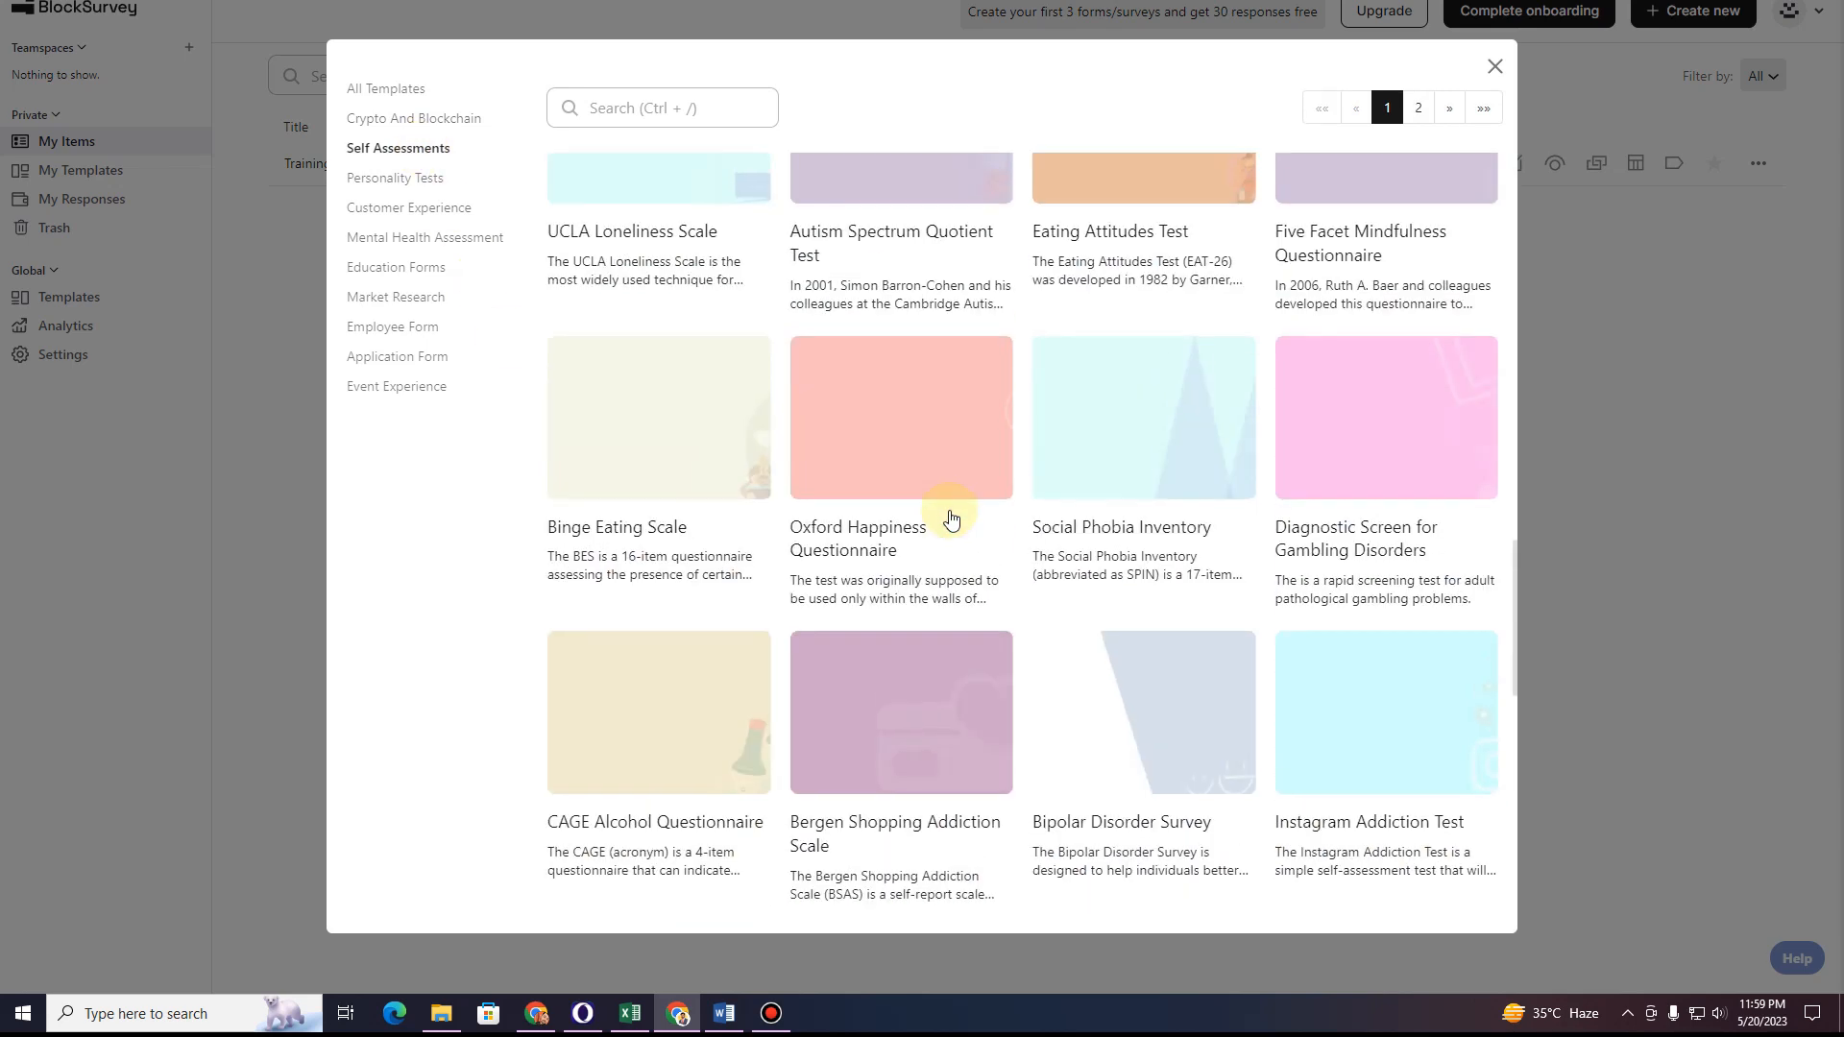
left_click(438, 181)
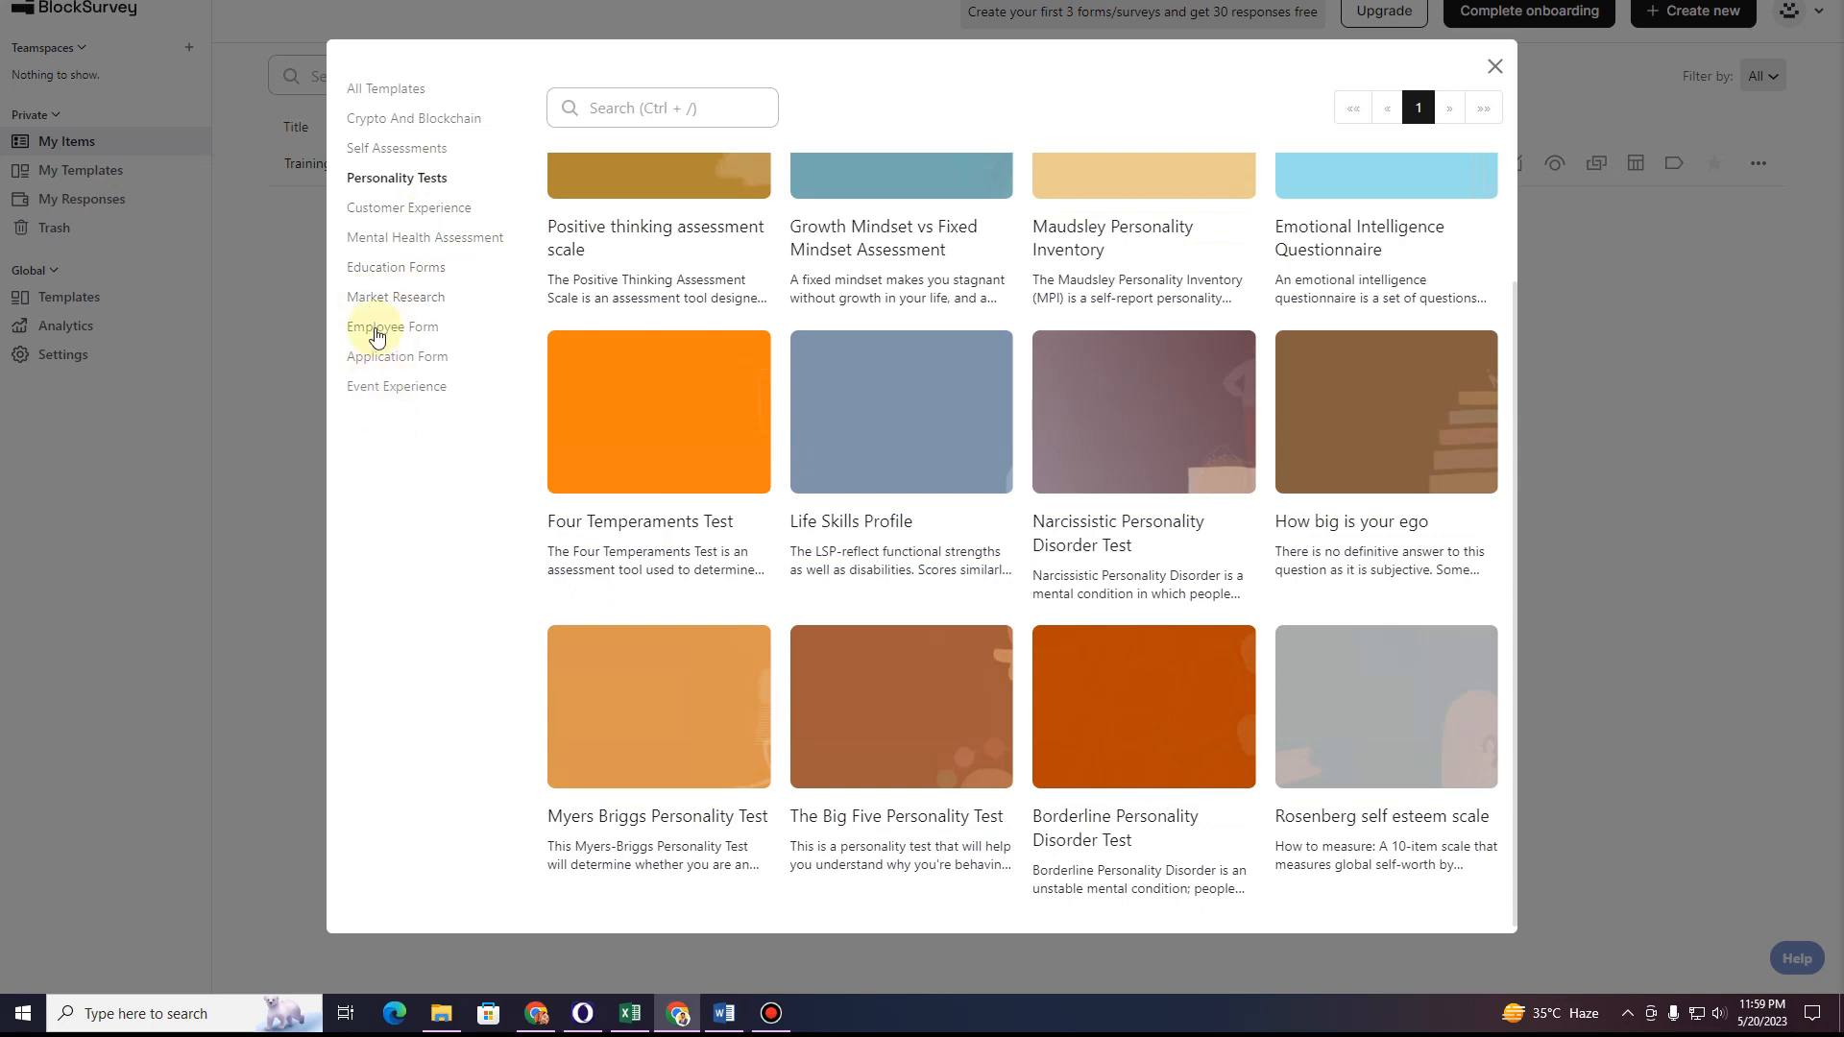
Preview the Geriatric depression scale (GDS) template from Mental Health Assessment and start its assessment to view the questions.
left_click(401, 245)
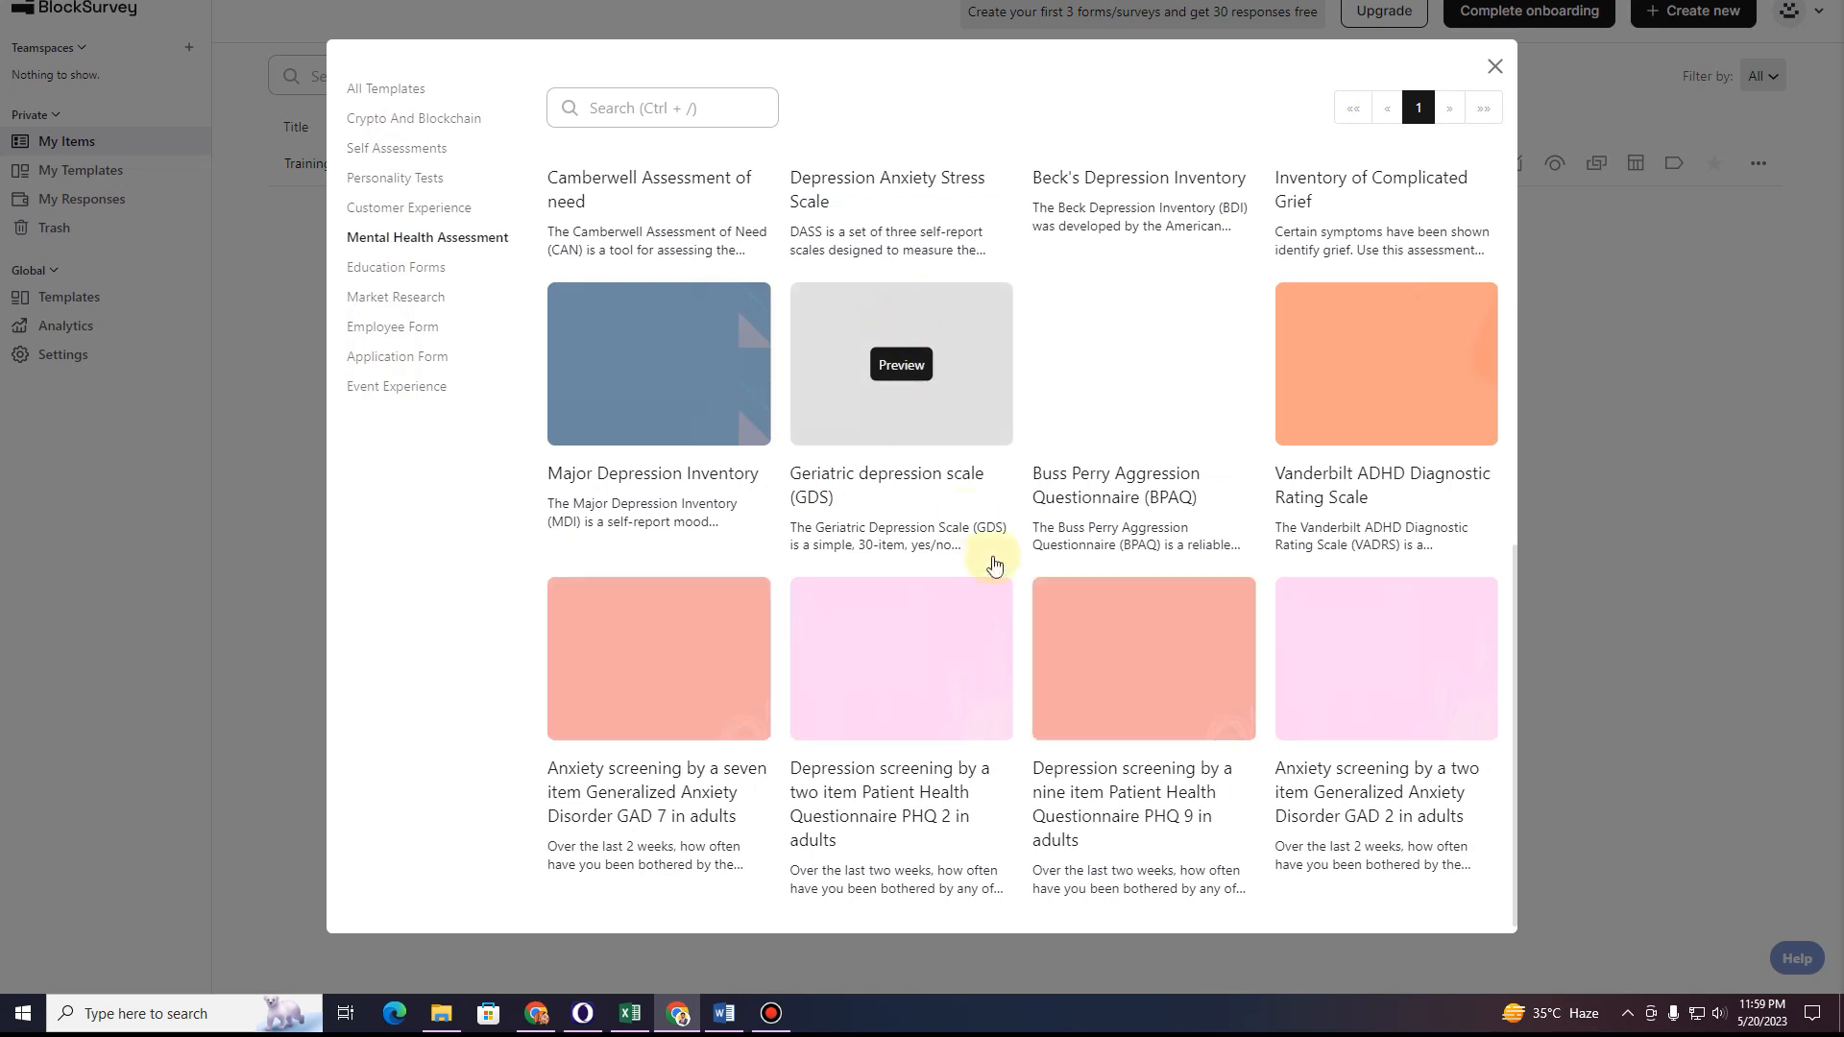
left_click(912, 370)
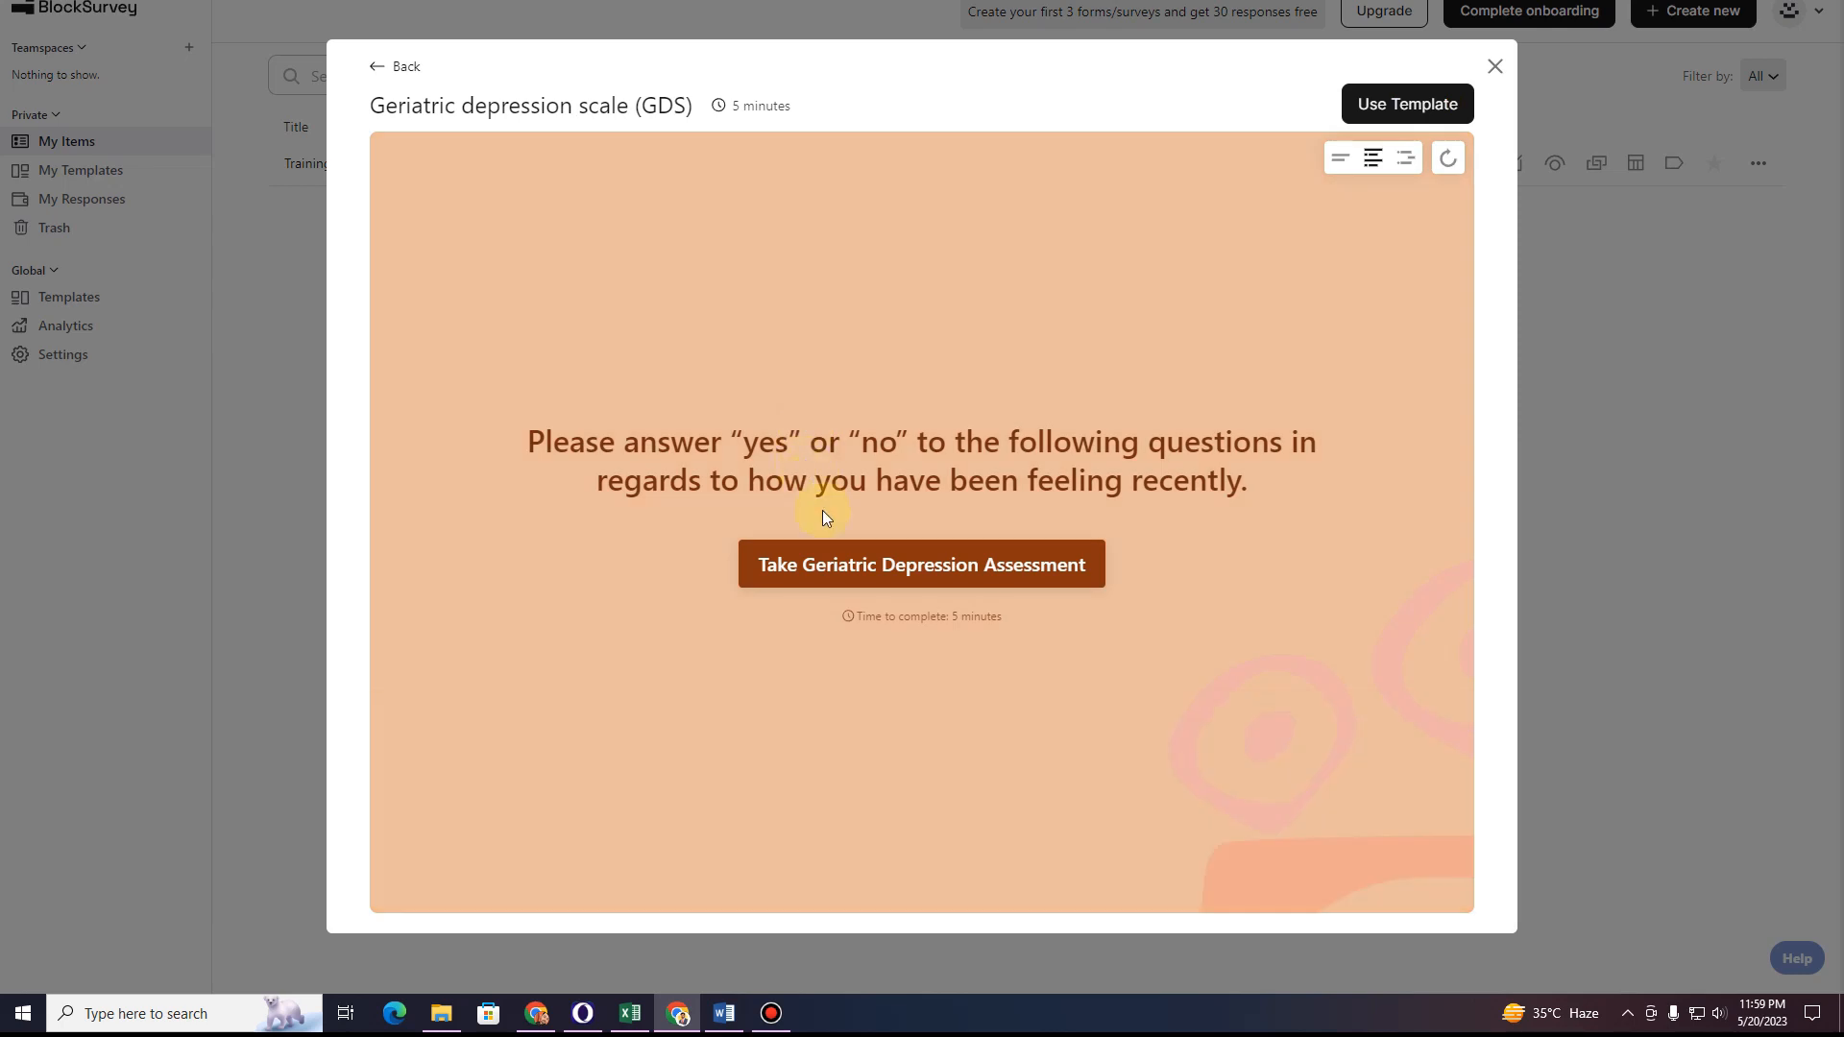
left_click(910, 577)
scroll(825, 305, "down", 10)
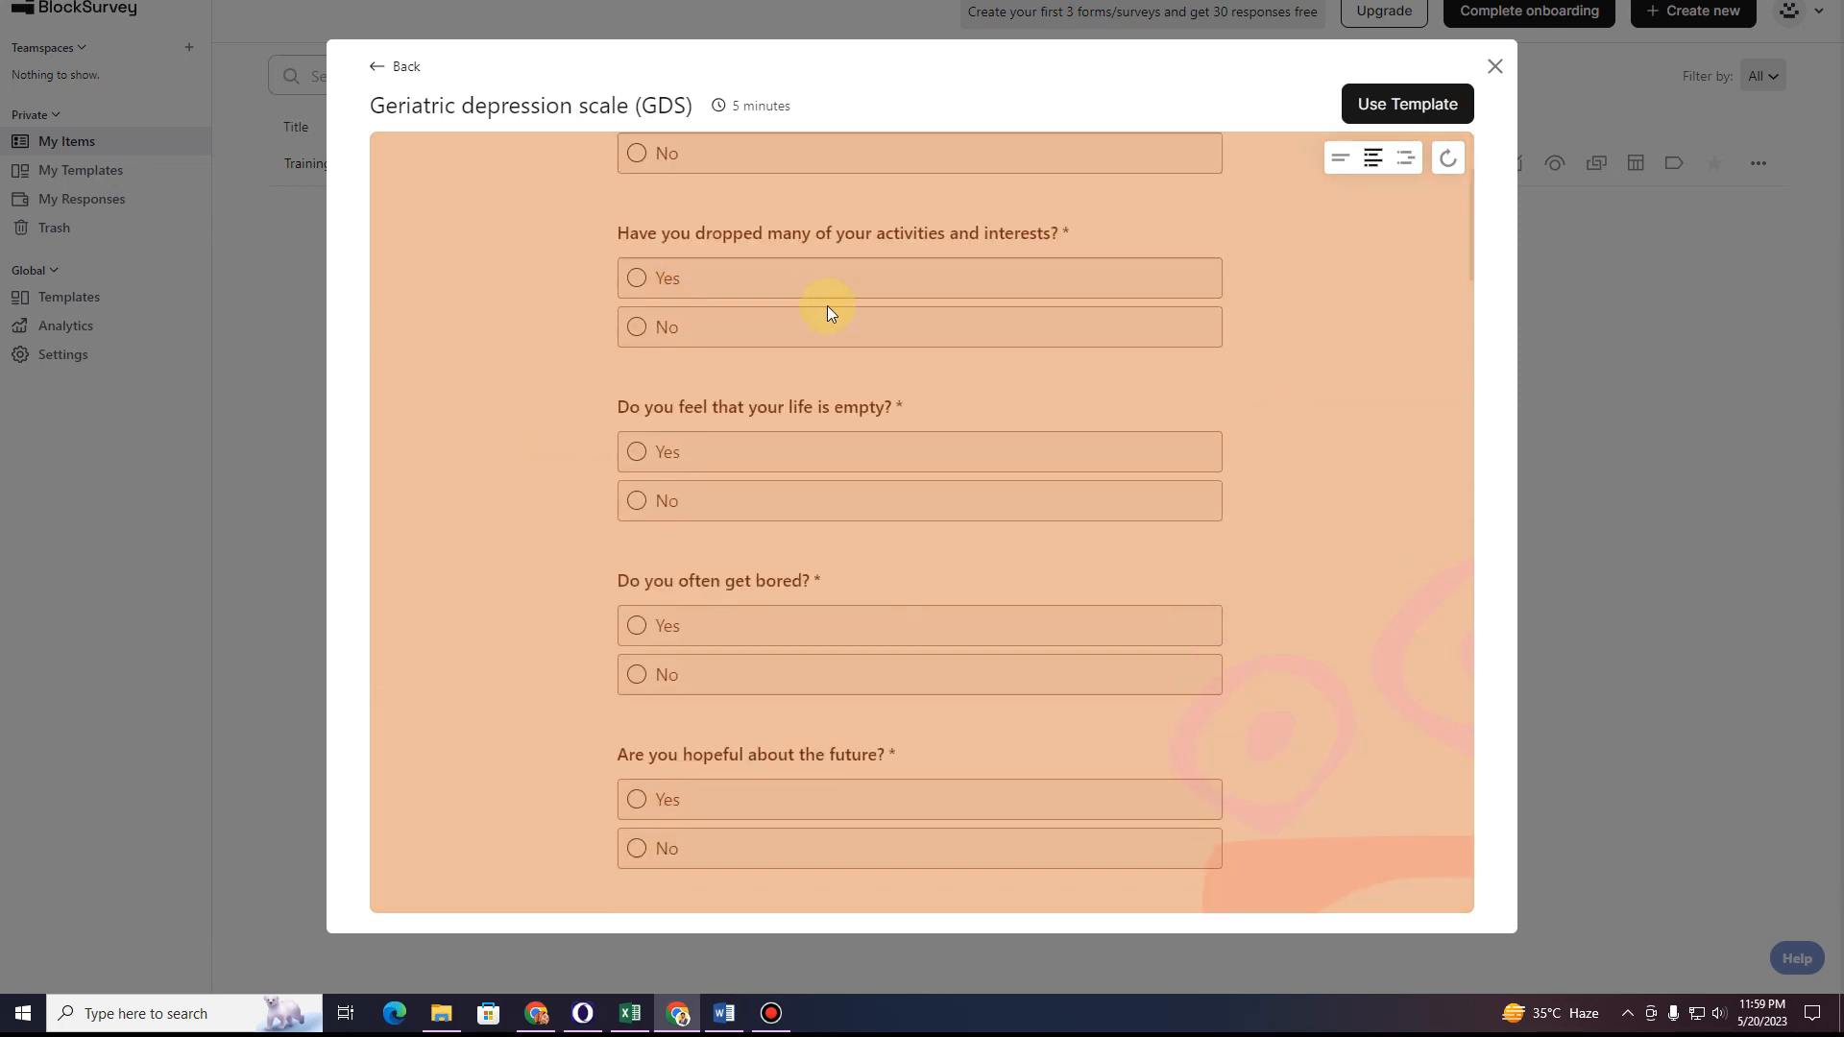
Compare the template preview's single-question layout with its layout listing all questions on one page.
left_click(1341, 159)
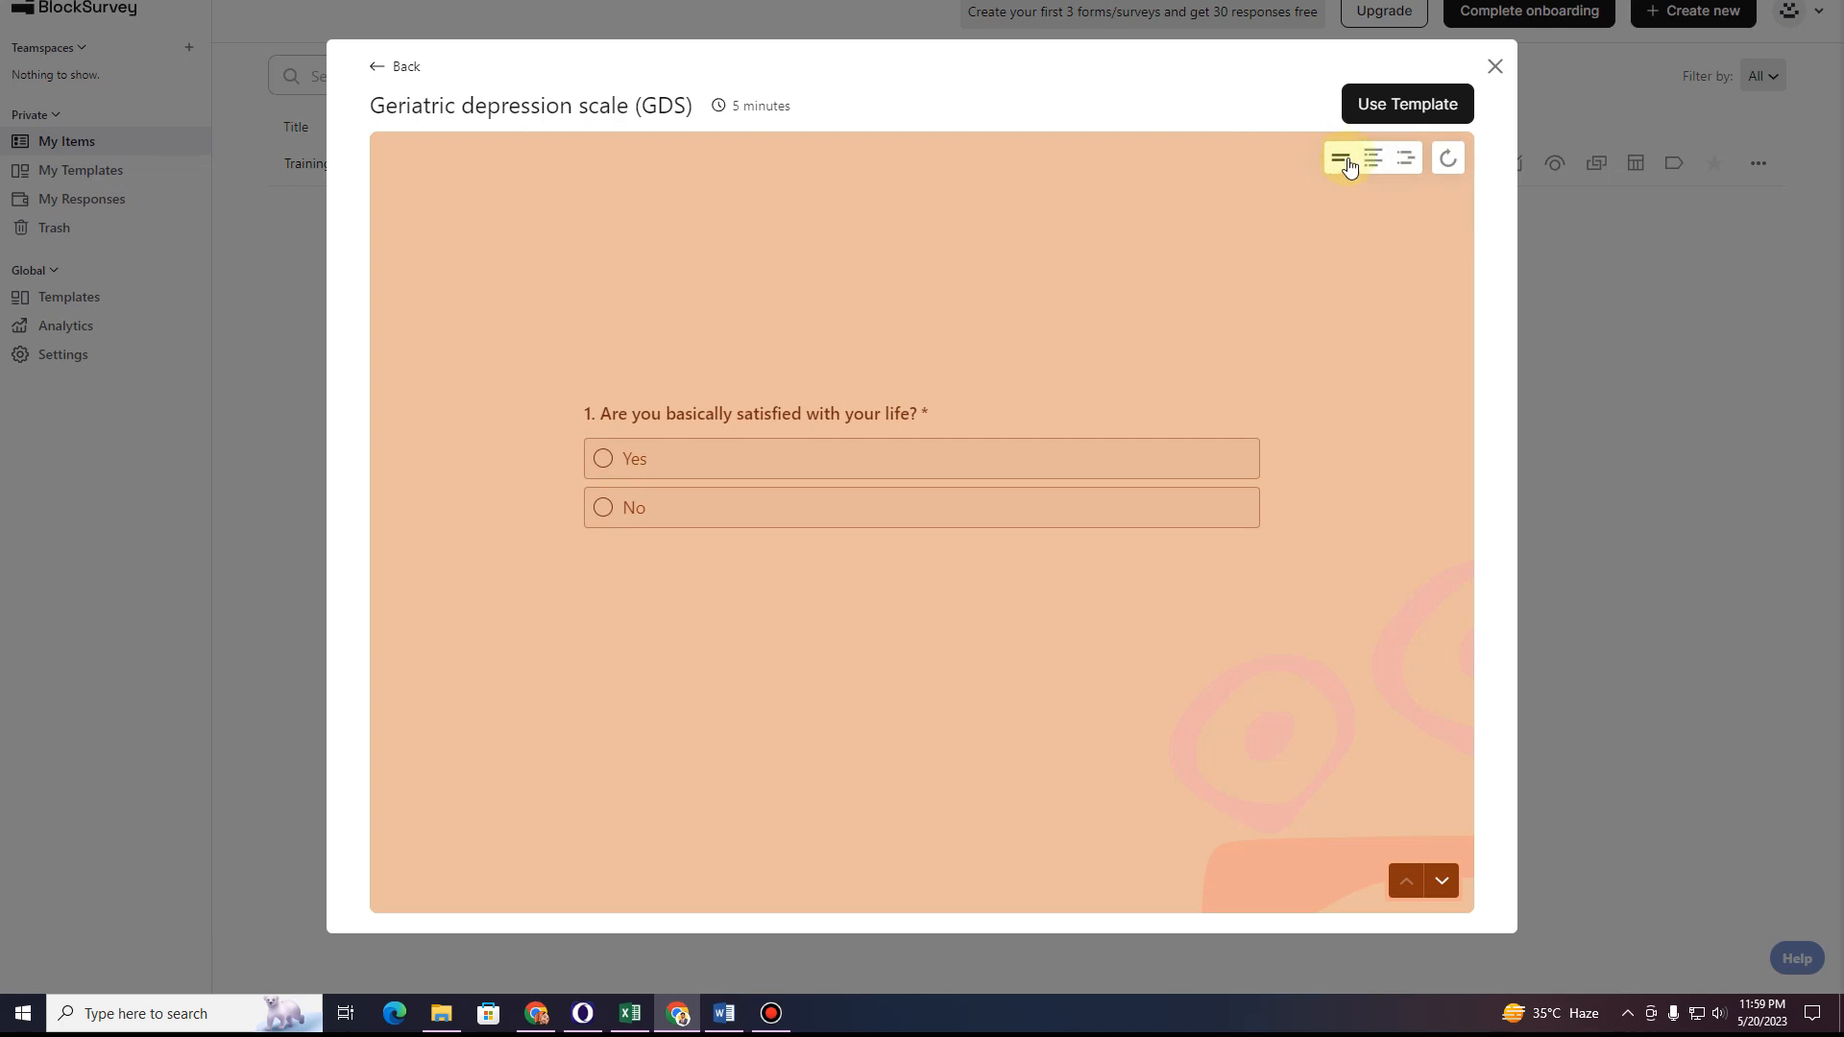
left_click(1376, 158)
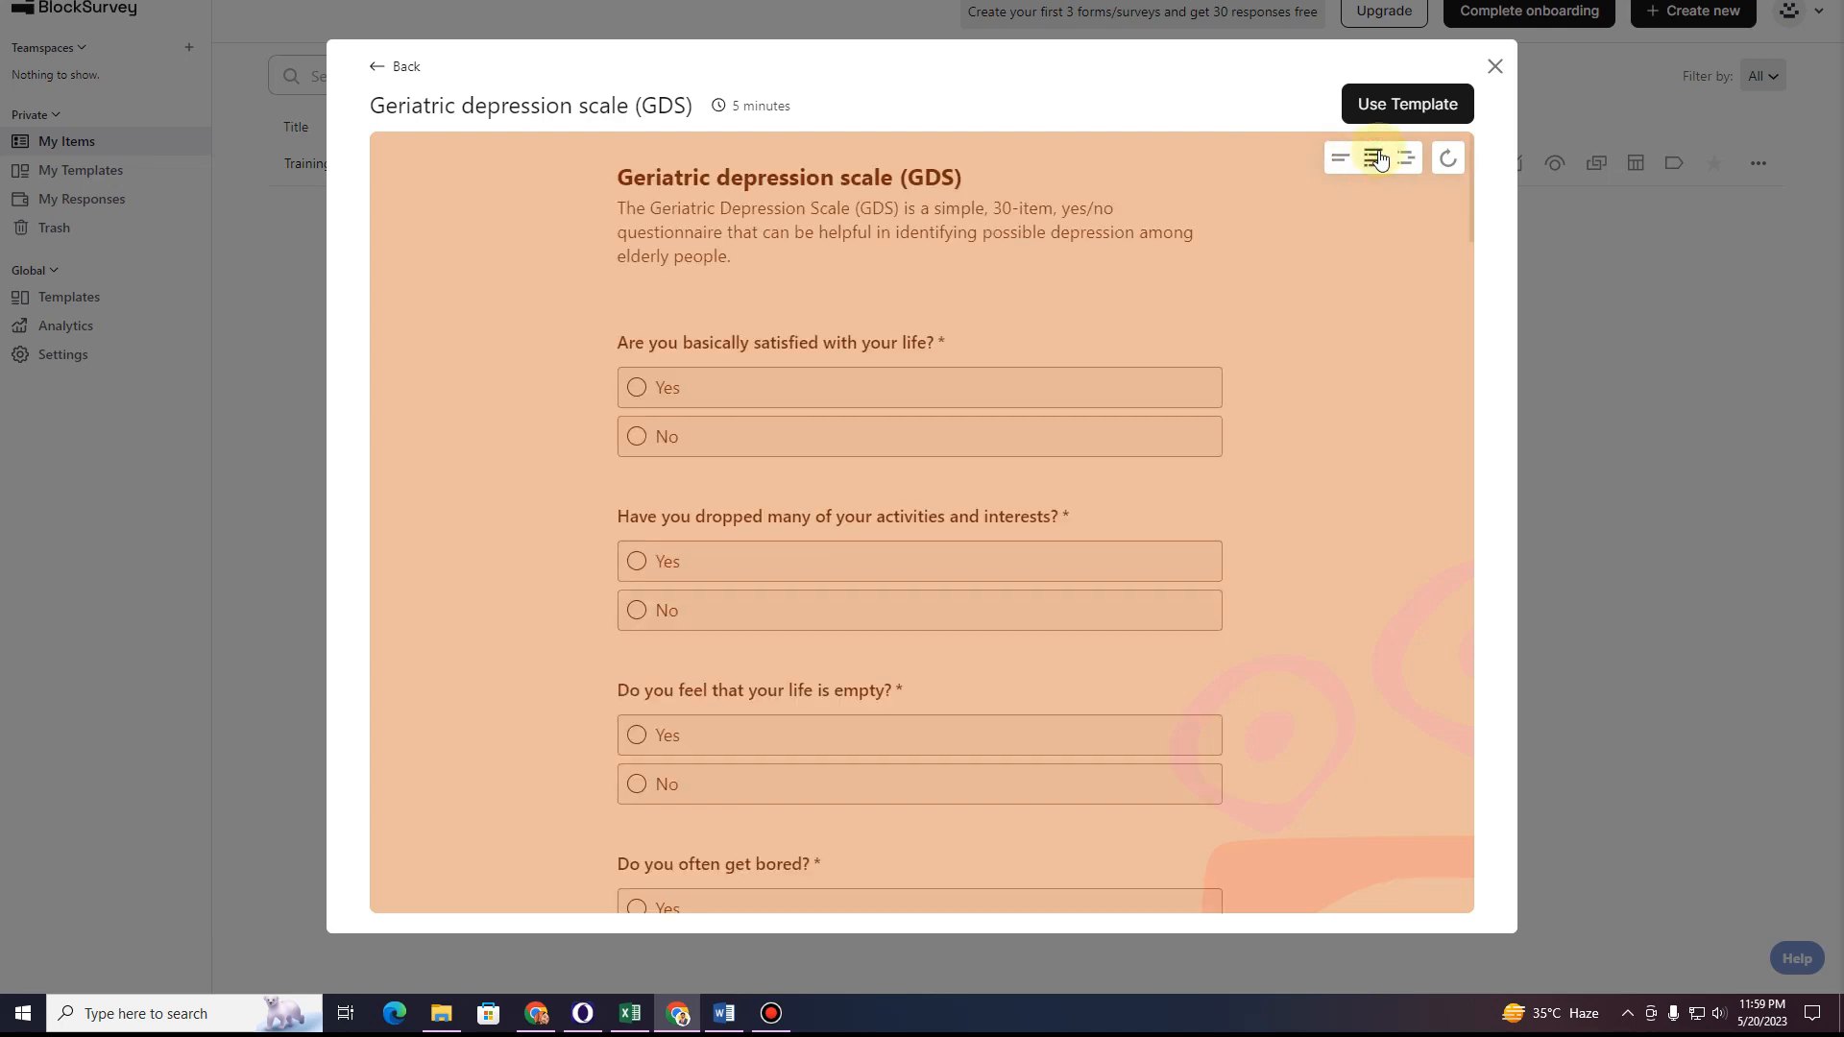
scroll(1141, 538, "down", 10)
scroll(1141, 534, "down", 15)
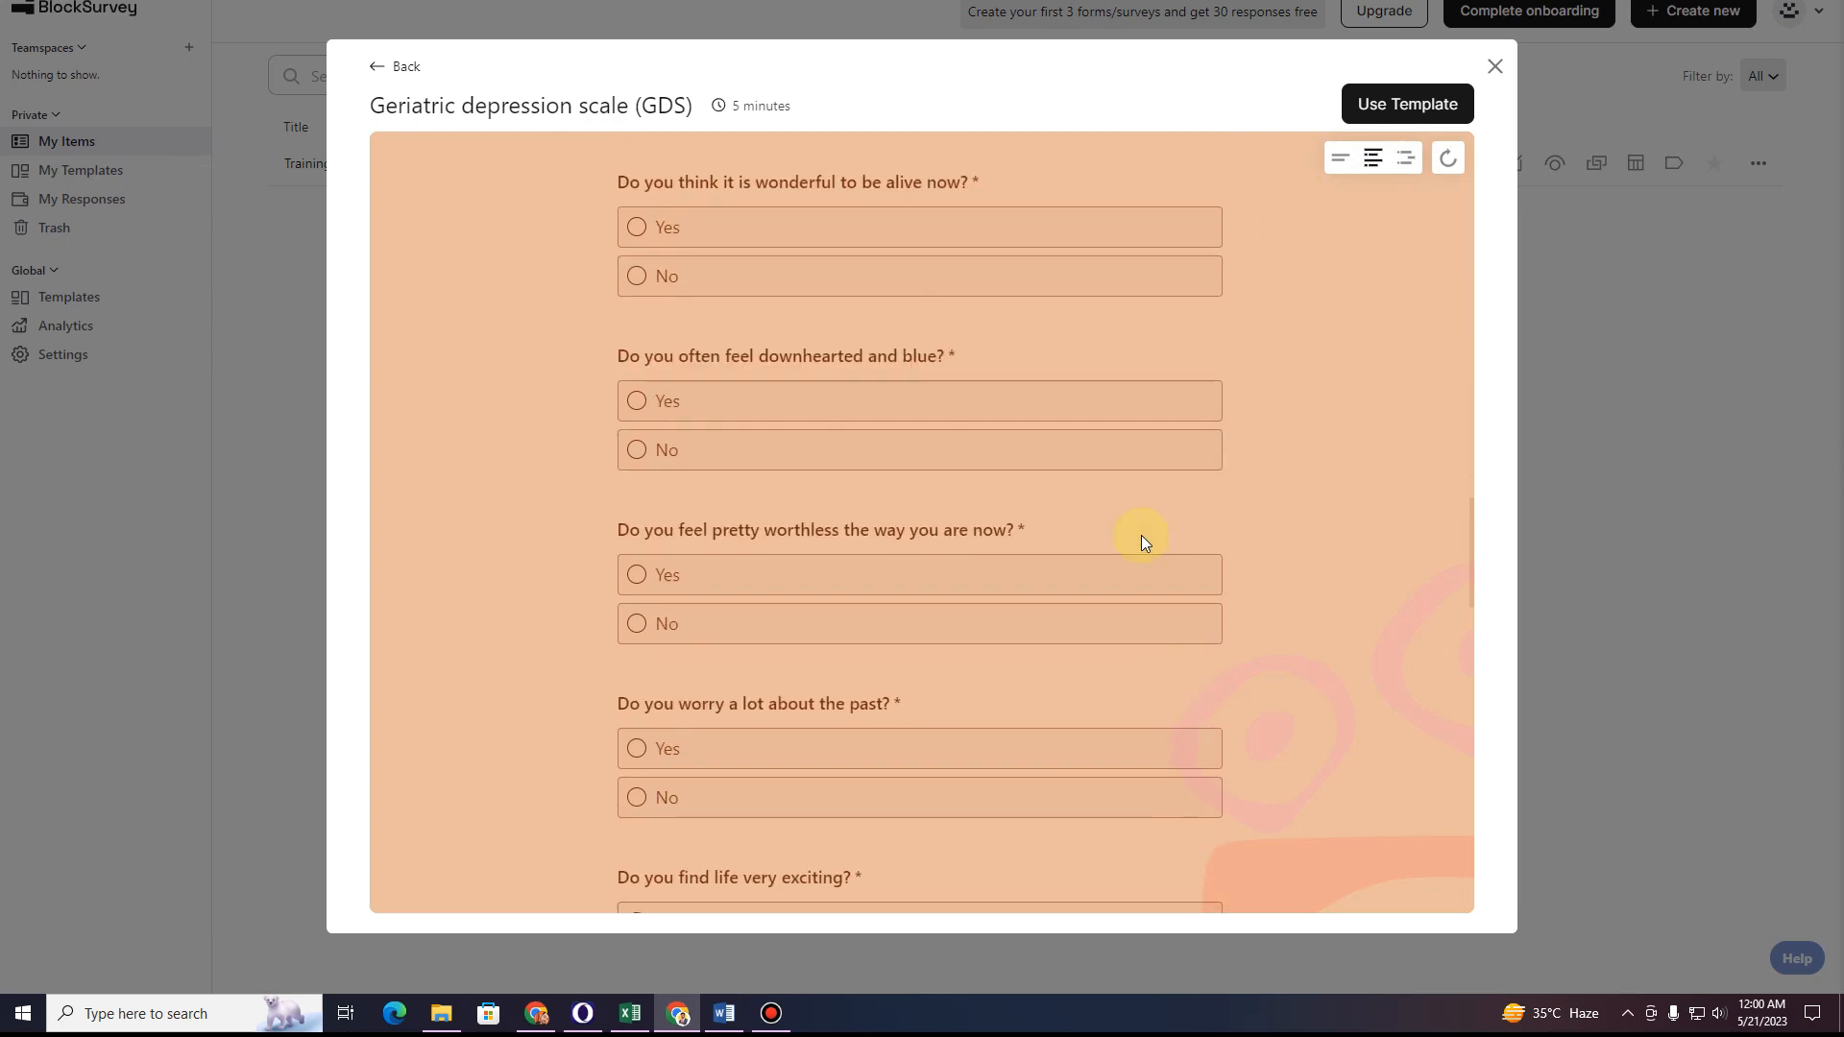
scroll(1143, 534, "up", 14)
scroll(1163, 487, "up", 5)
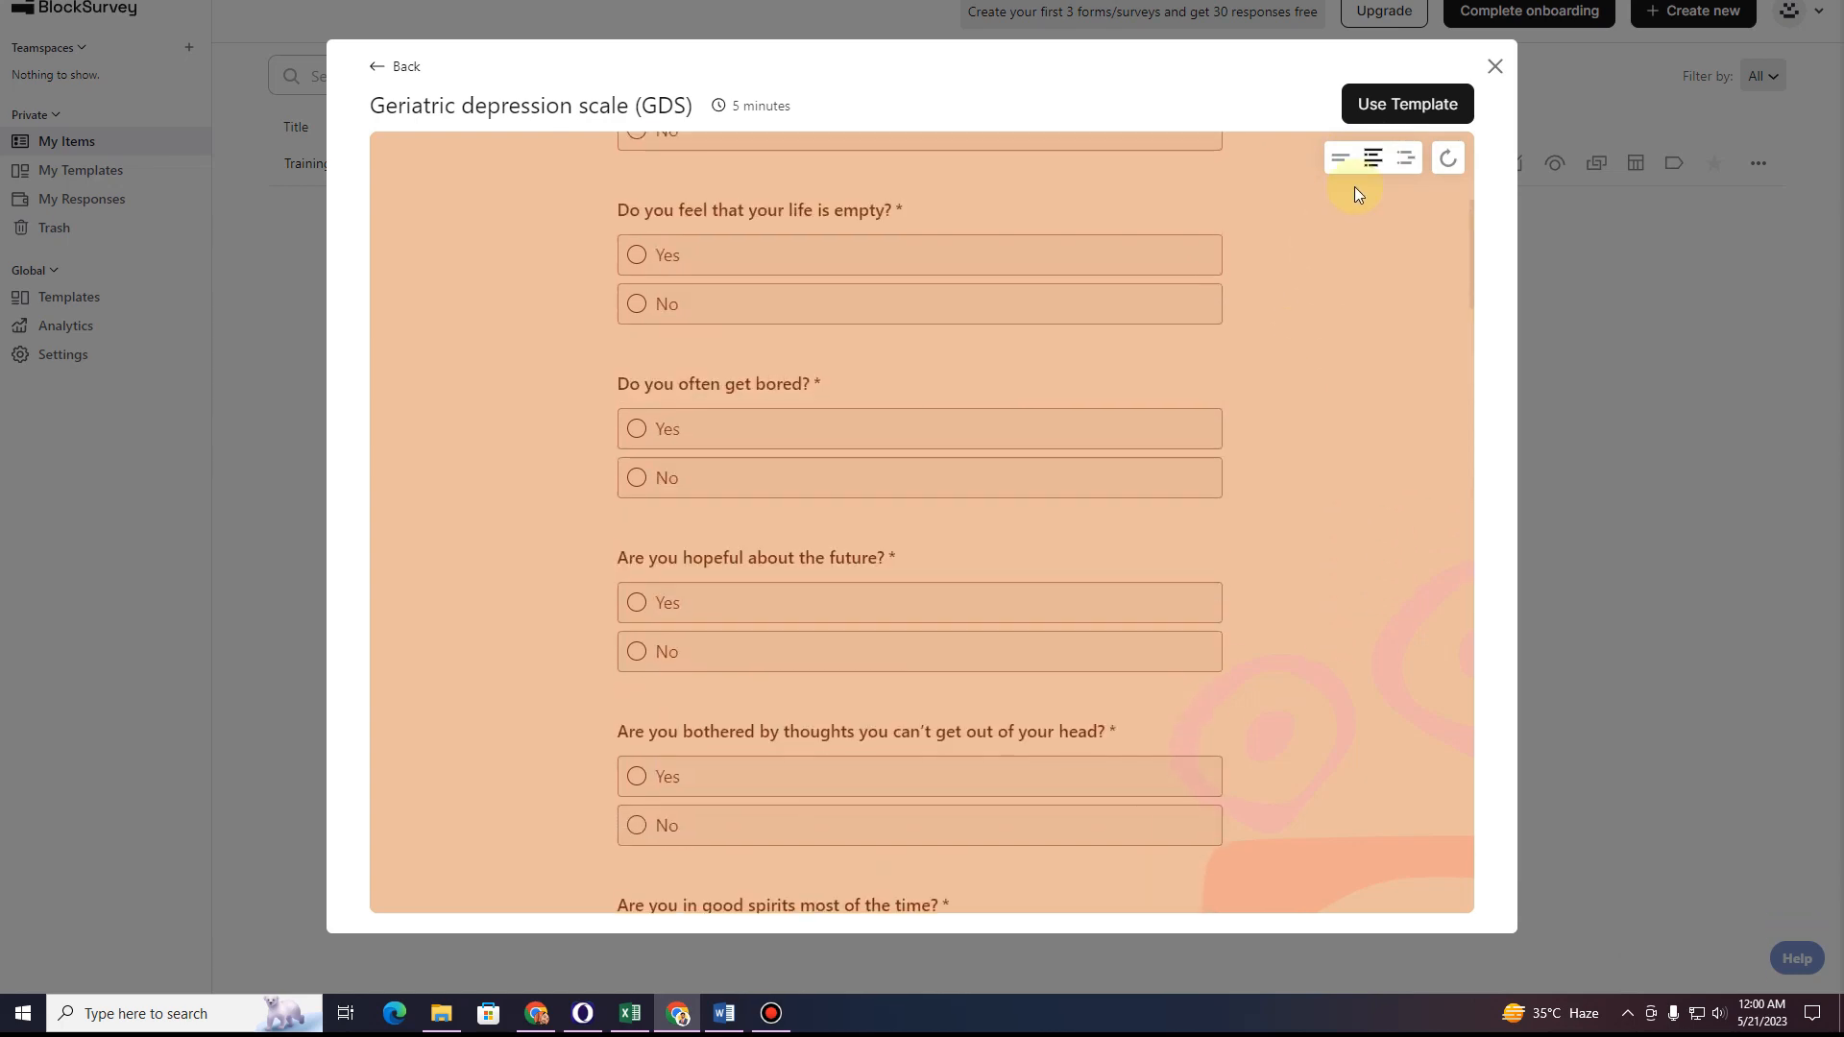
Test the template's chat layout by answering the first two questions Yes and No, and reset and close the preview.
left_click(1405, 158)
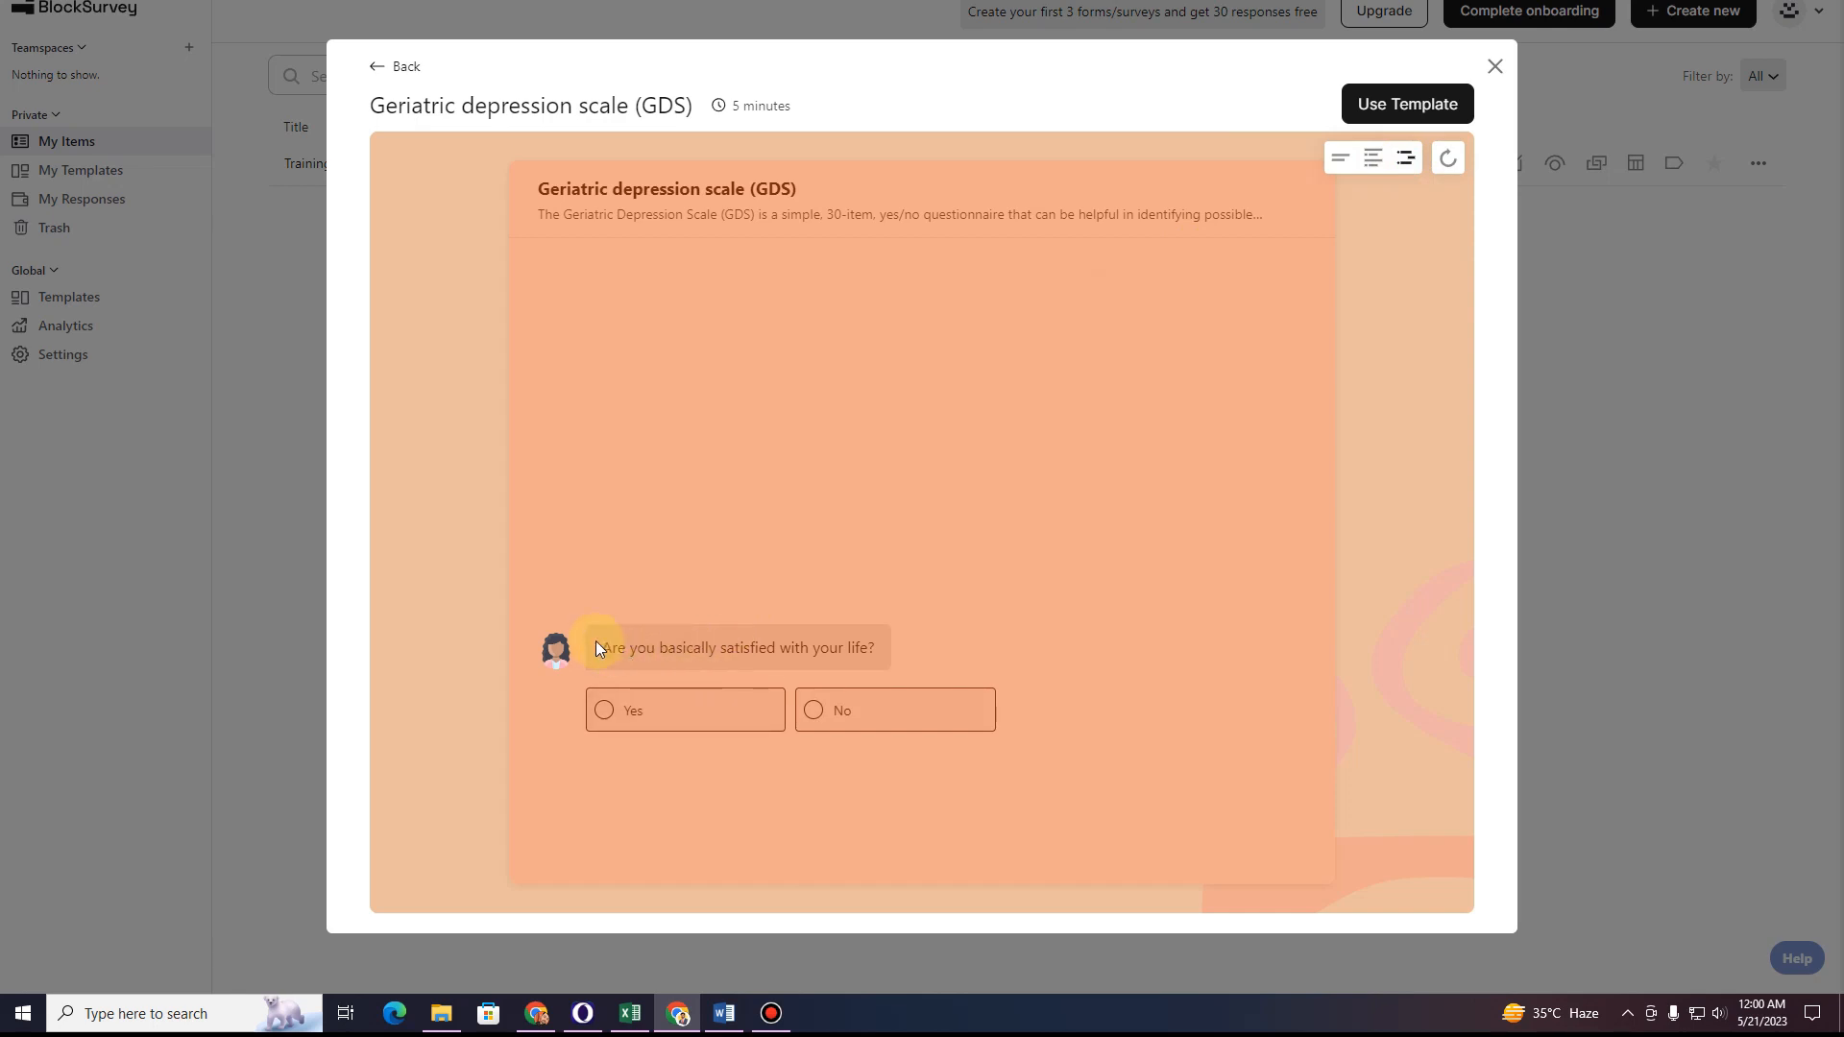
left_click_drag(599, 643, 751, 648)
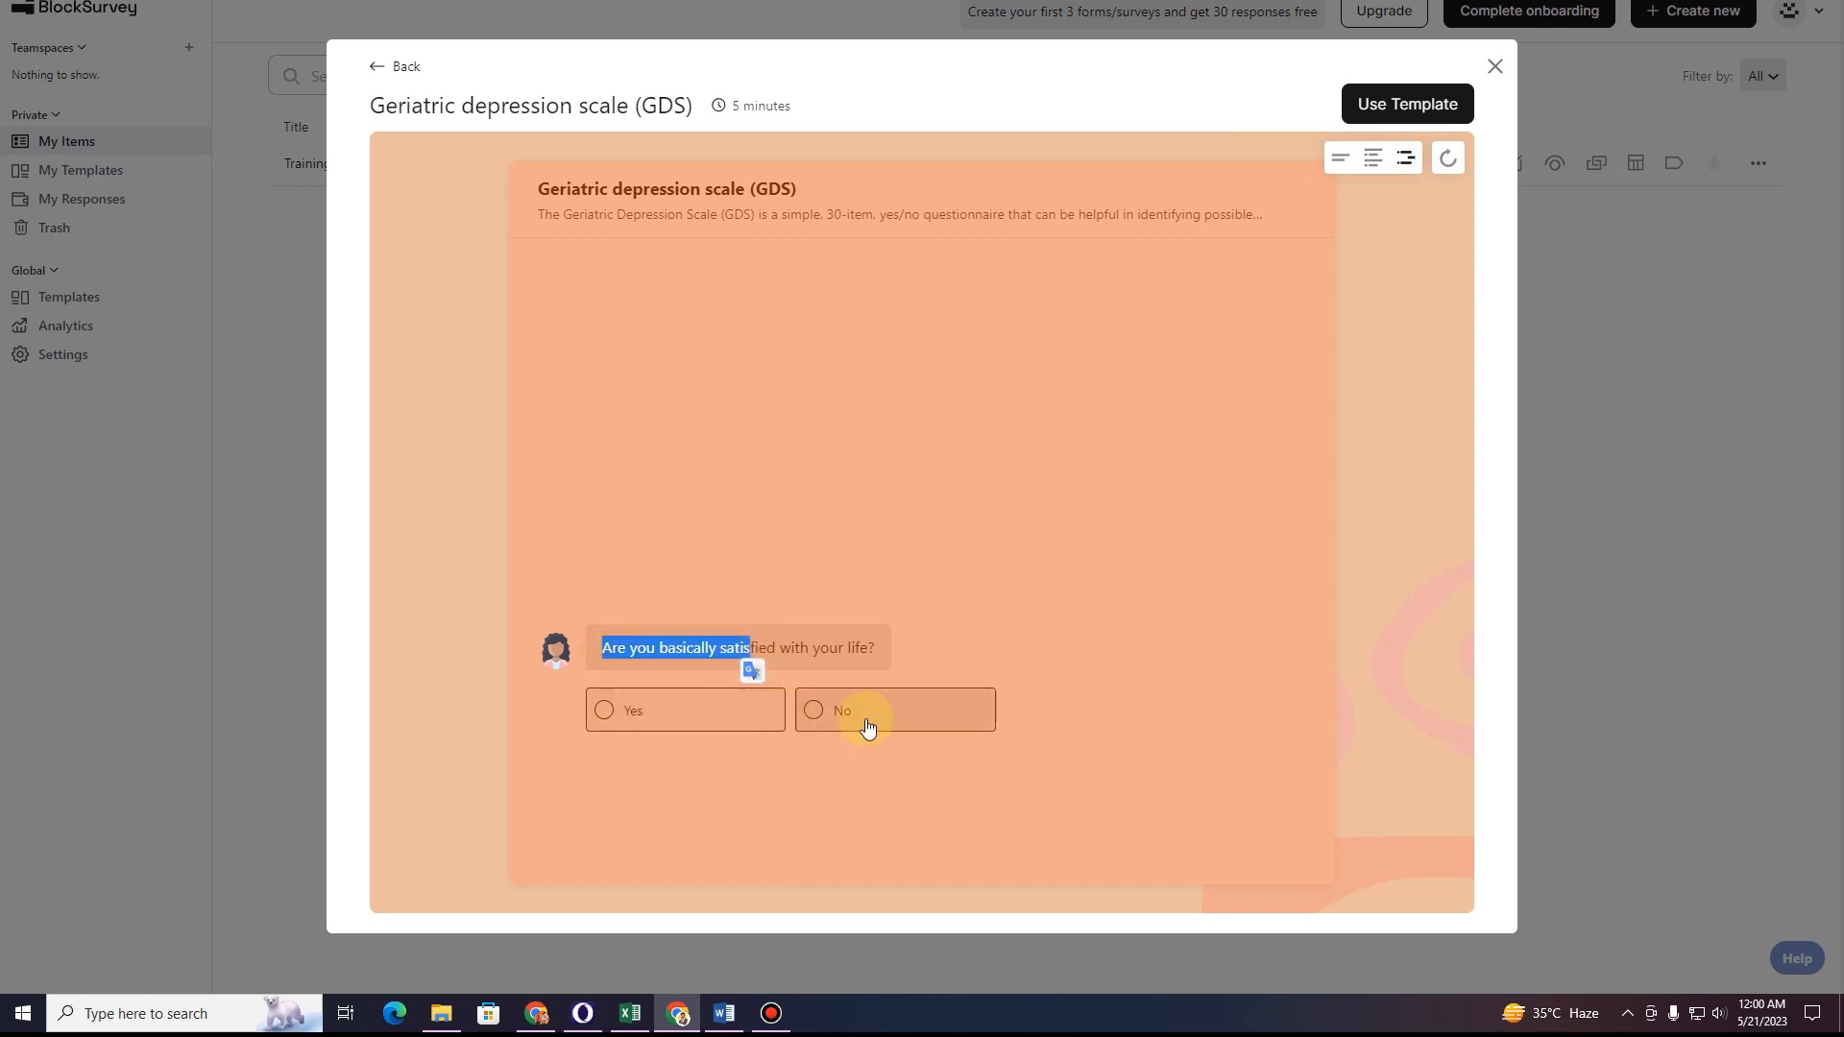
left_click(728, 786)
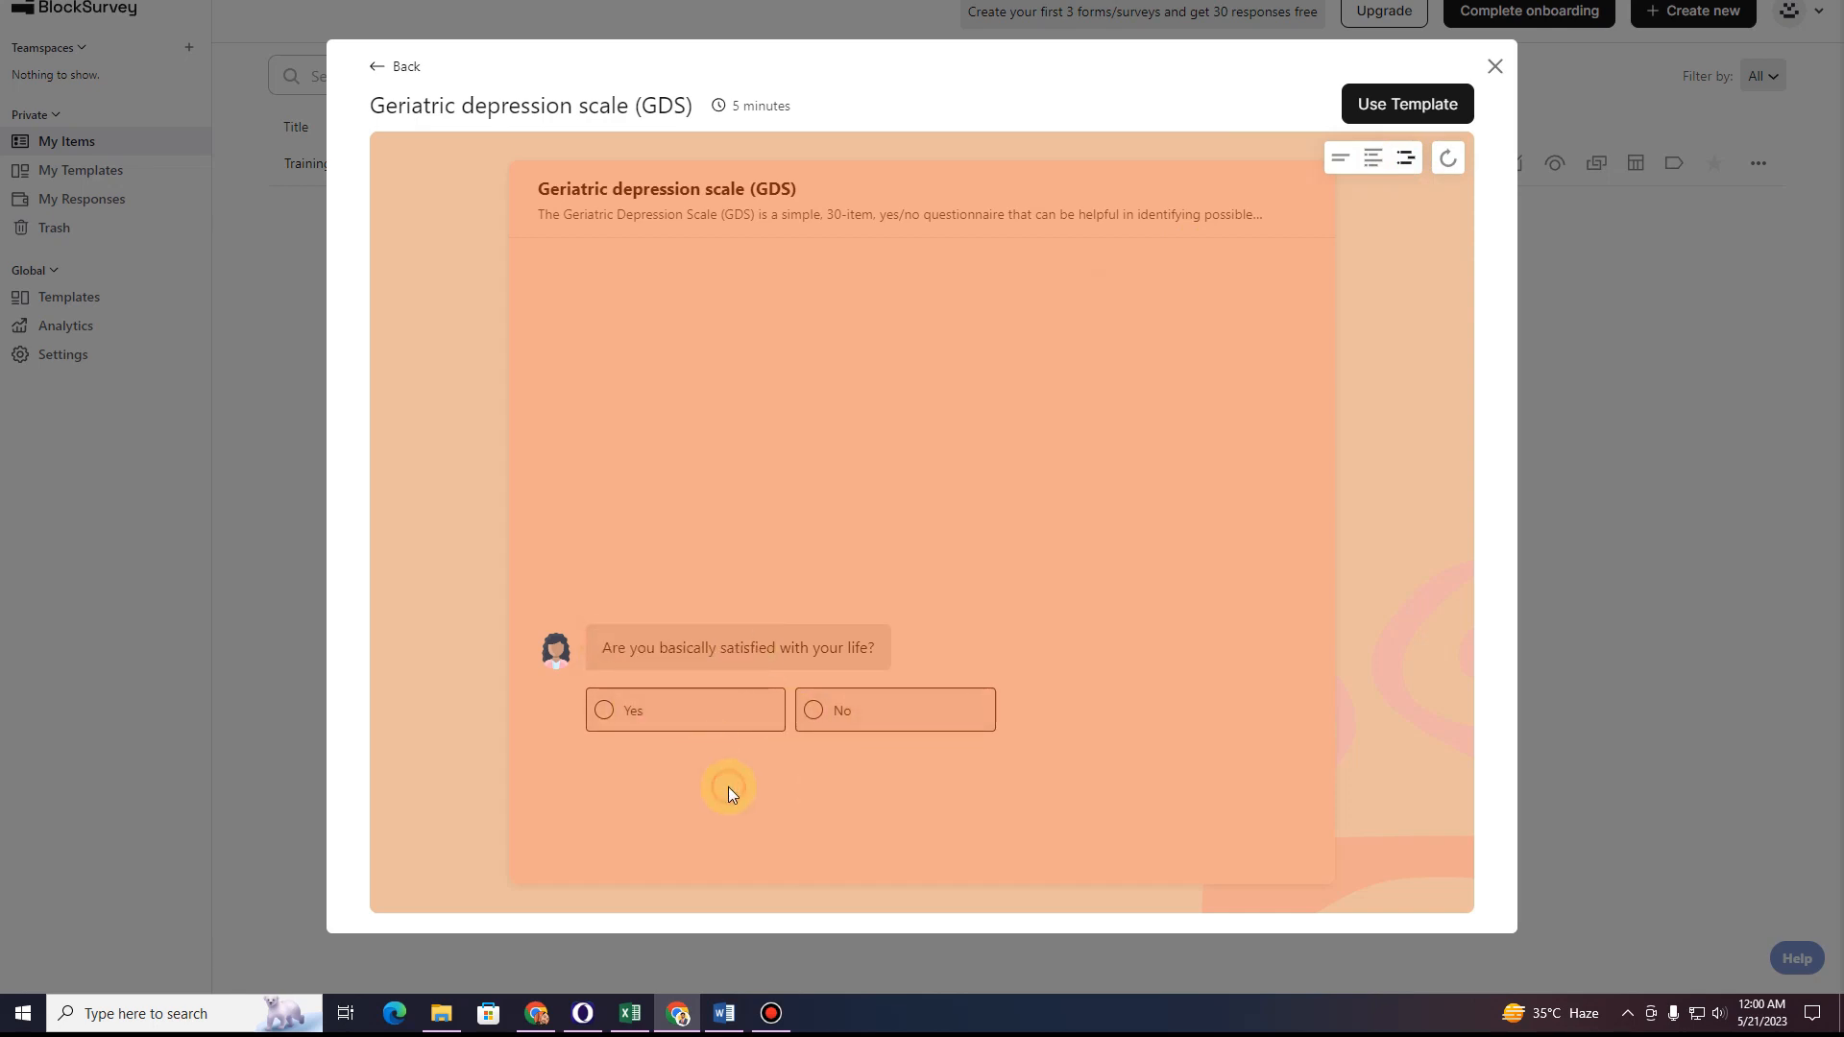
left_click(766, 737)
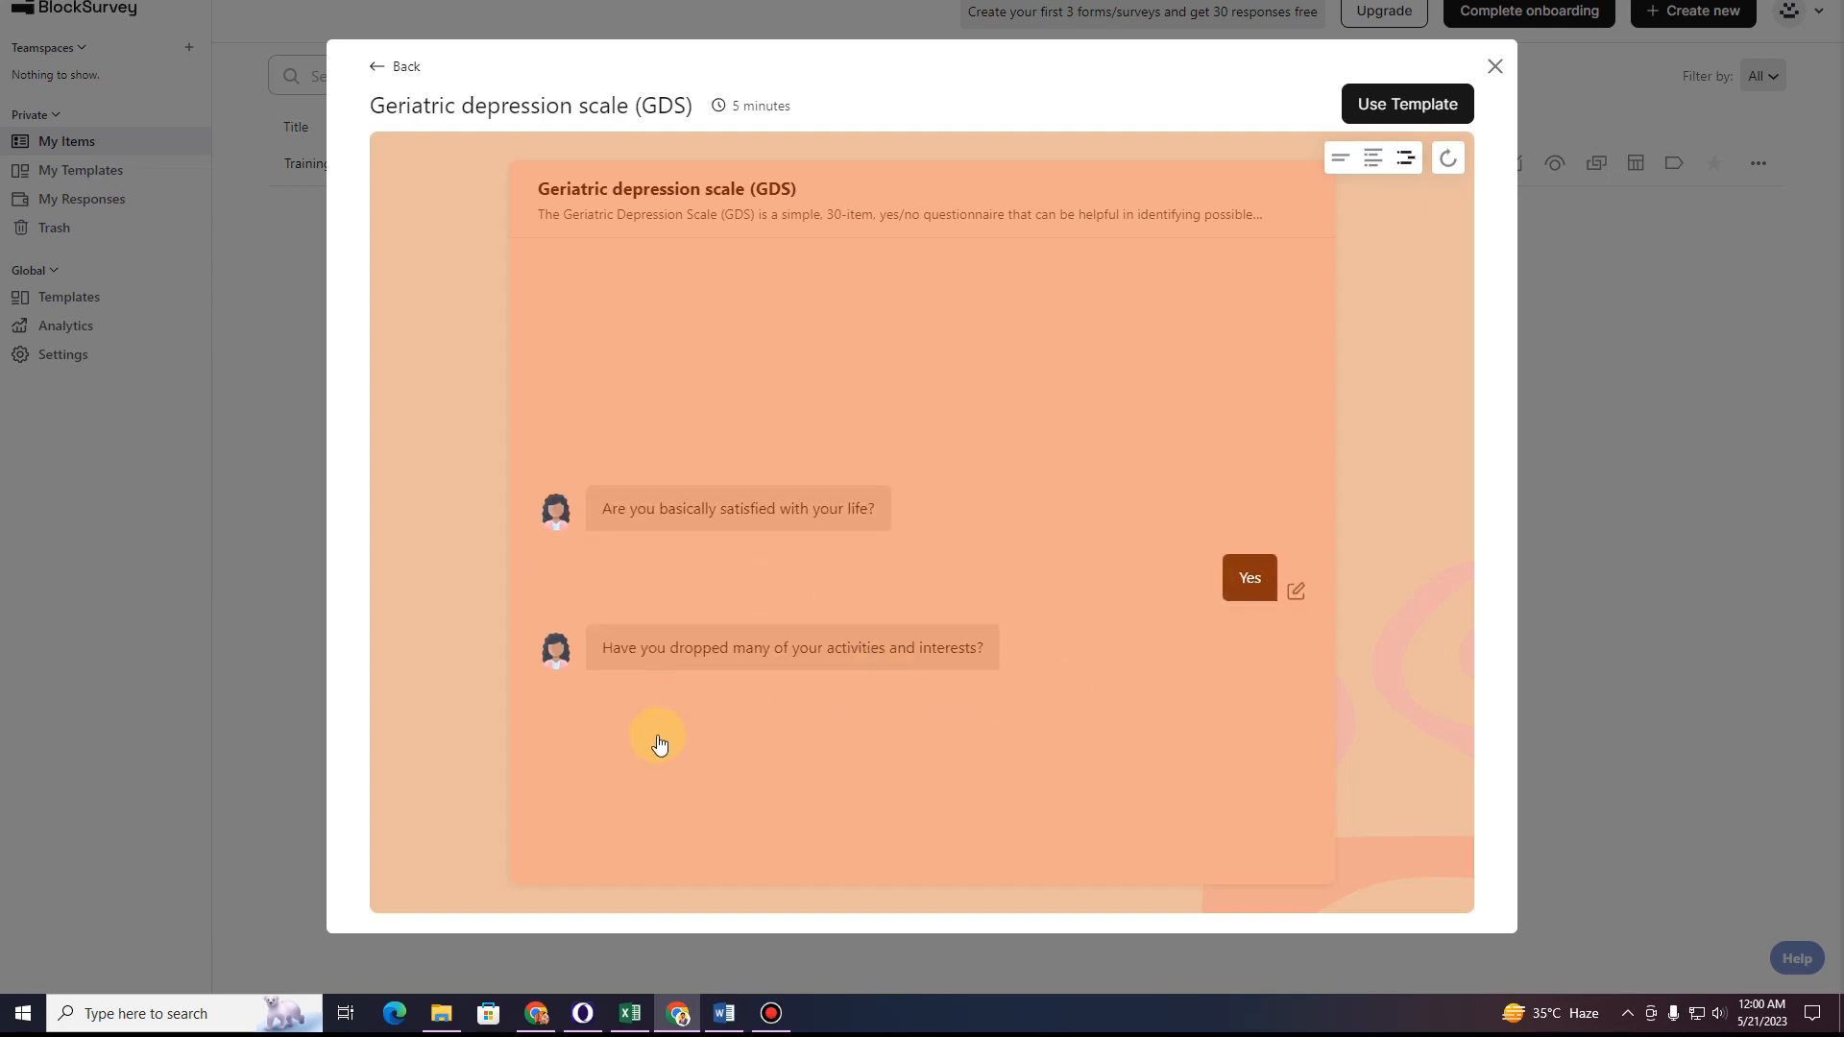
left_click(898, 708)
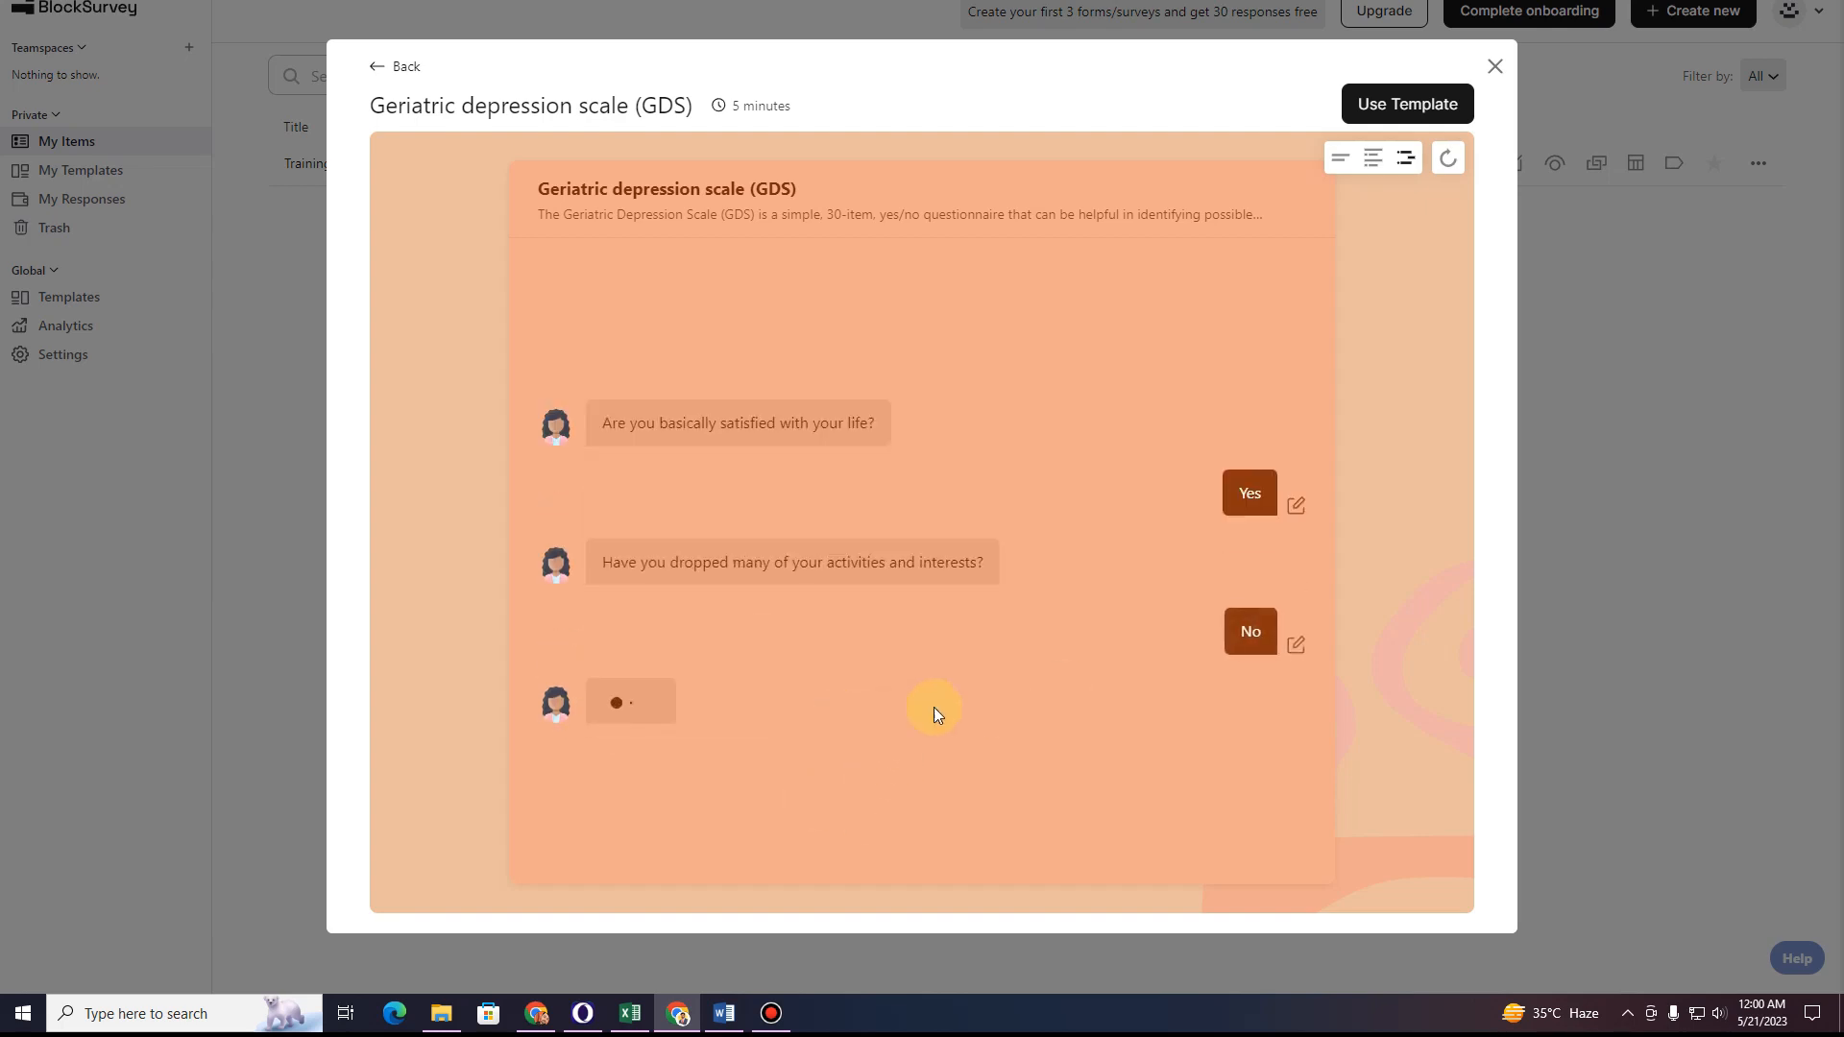
left_click(1446, 159)
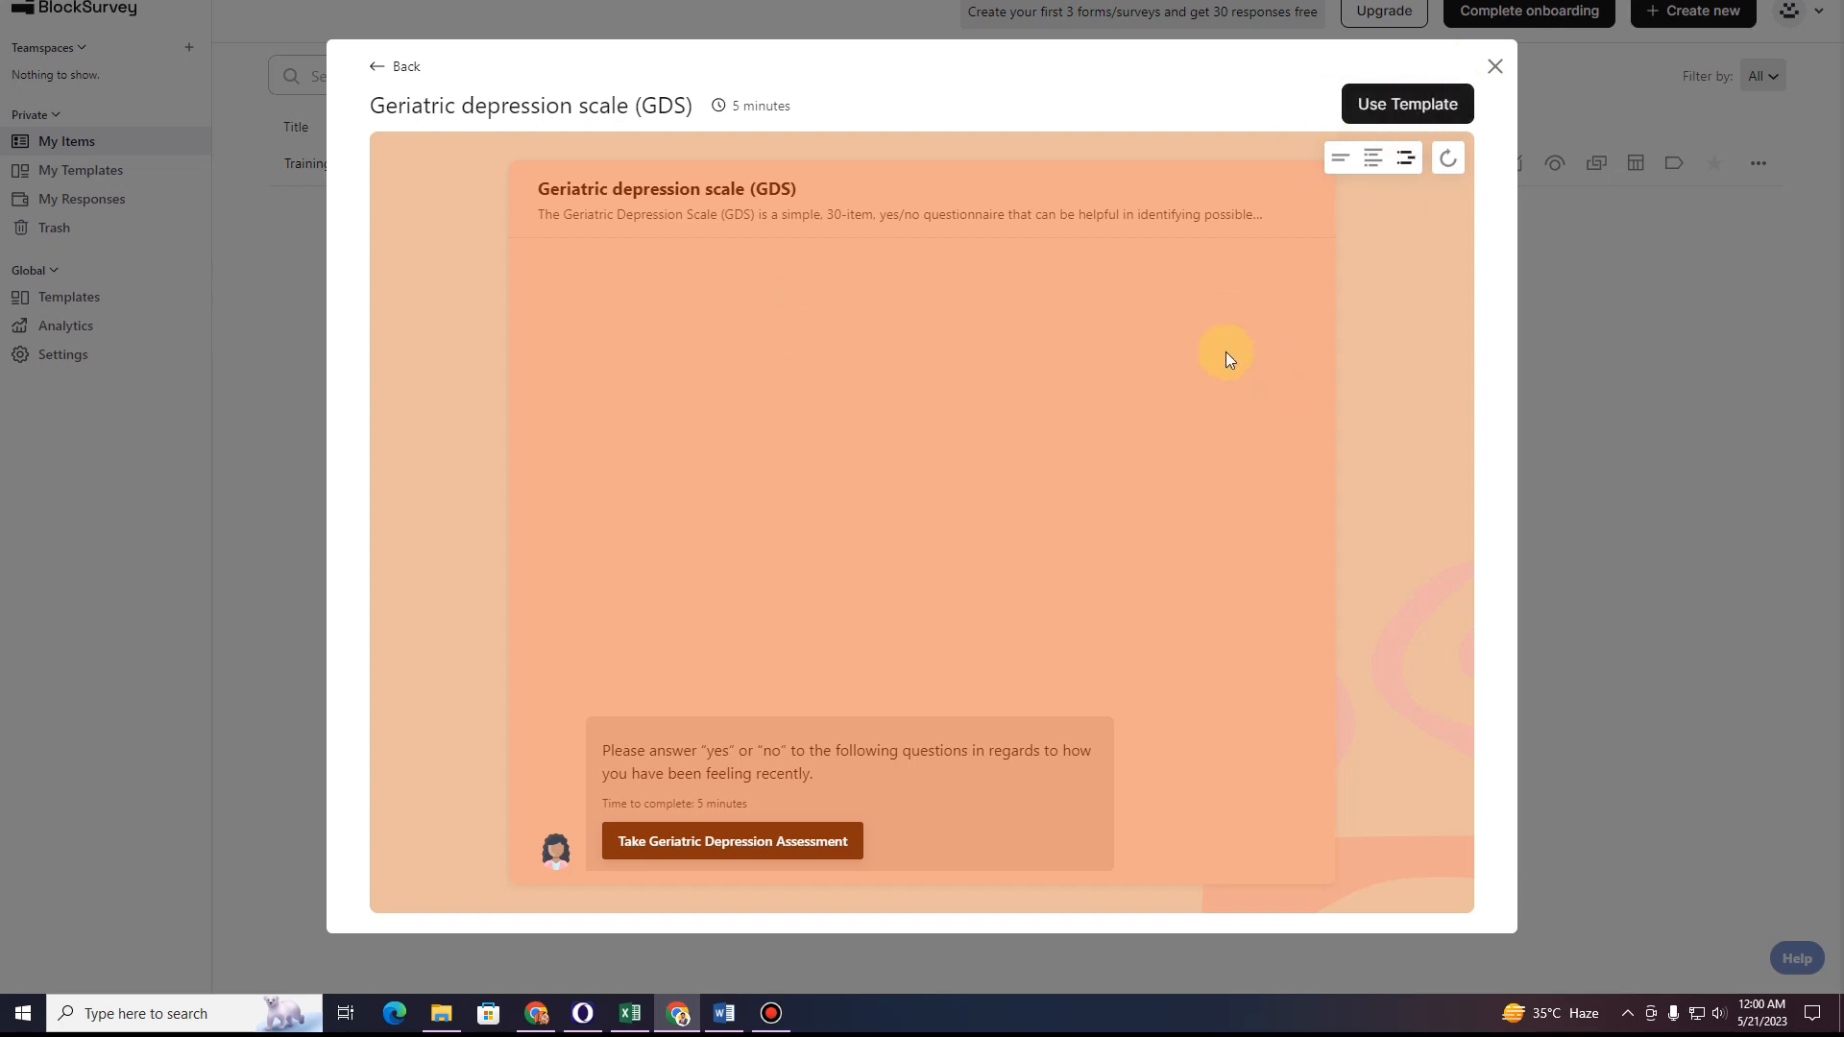
left_click(1495, 69)
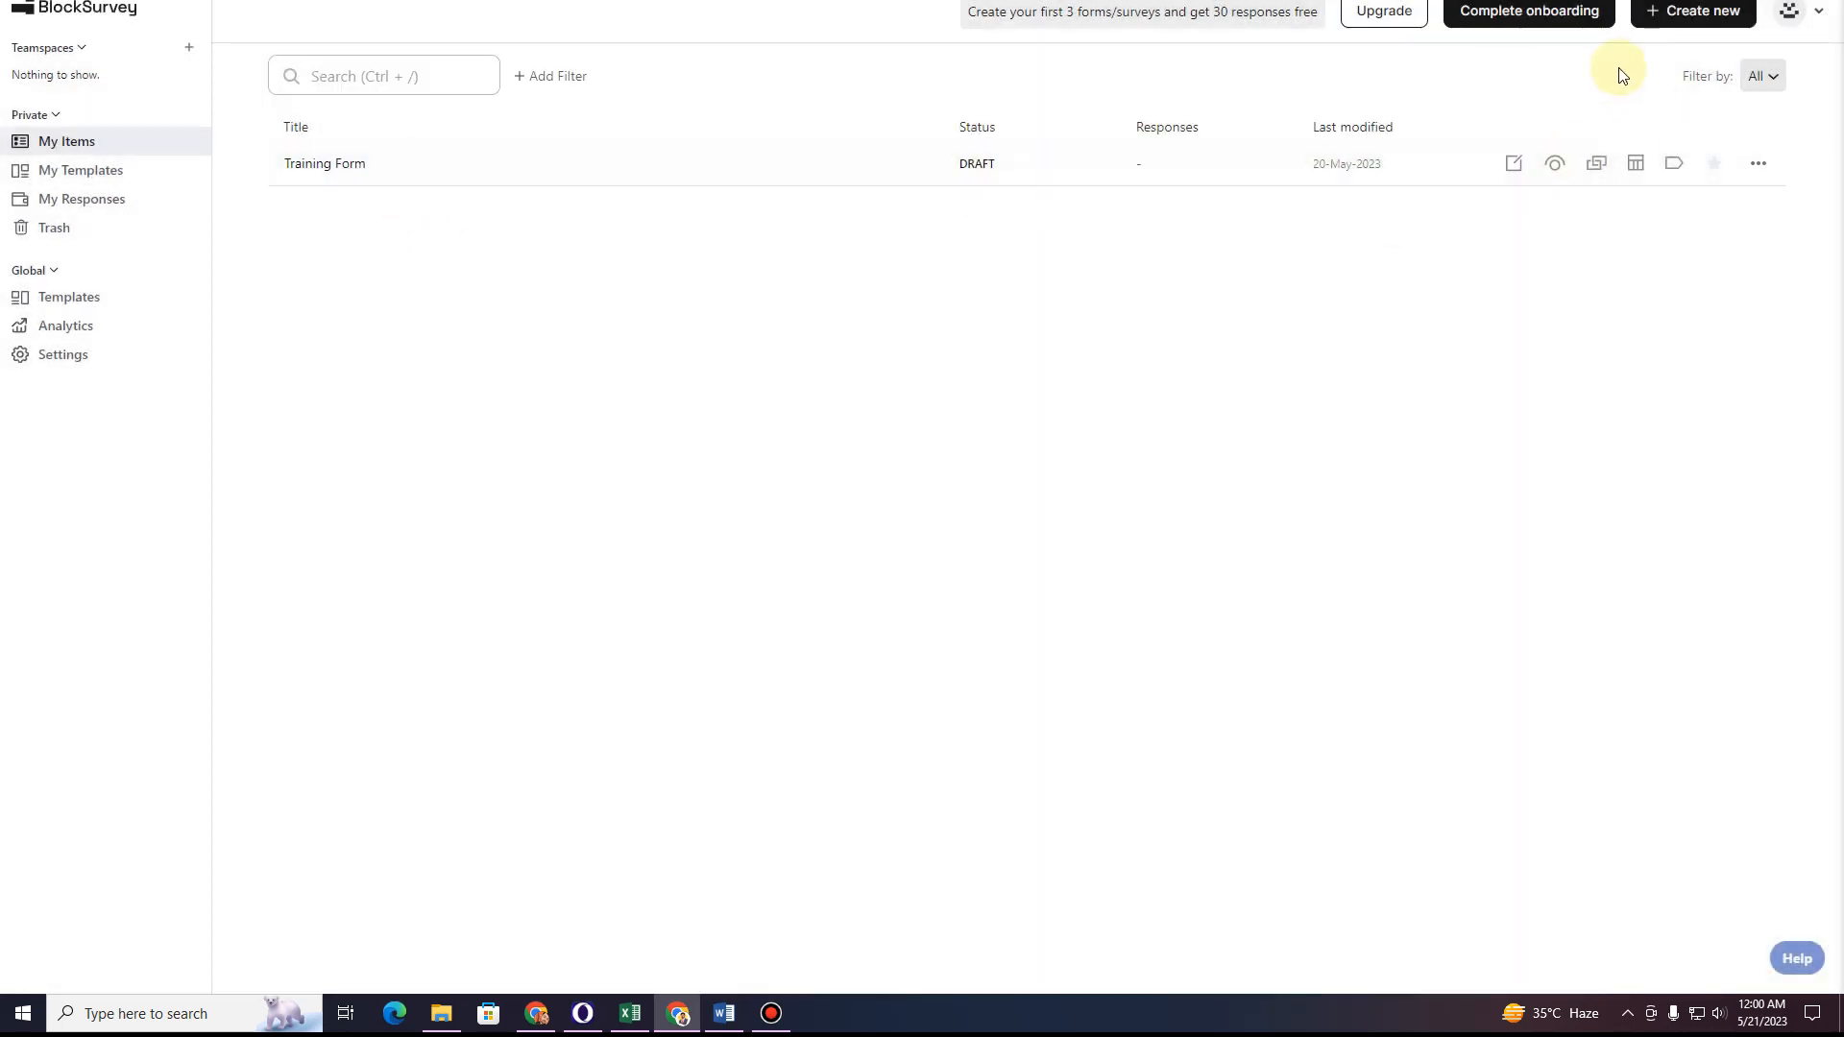
Create a new form from scratch, and view its settings before returning to the builder.
left_click(1664, 24)
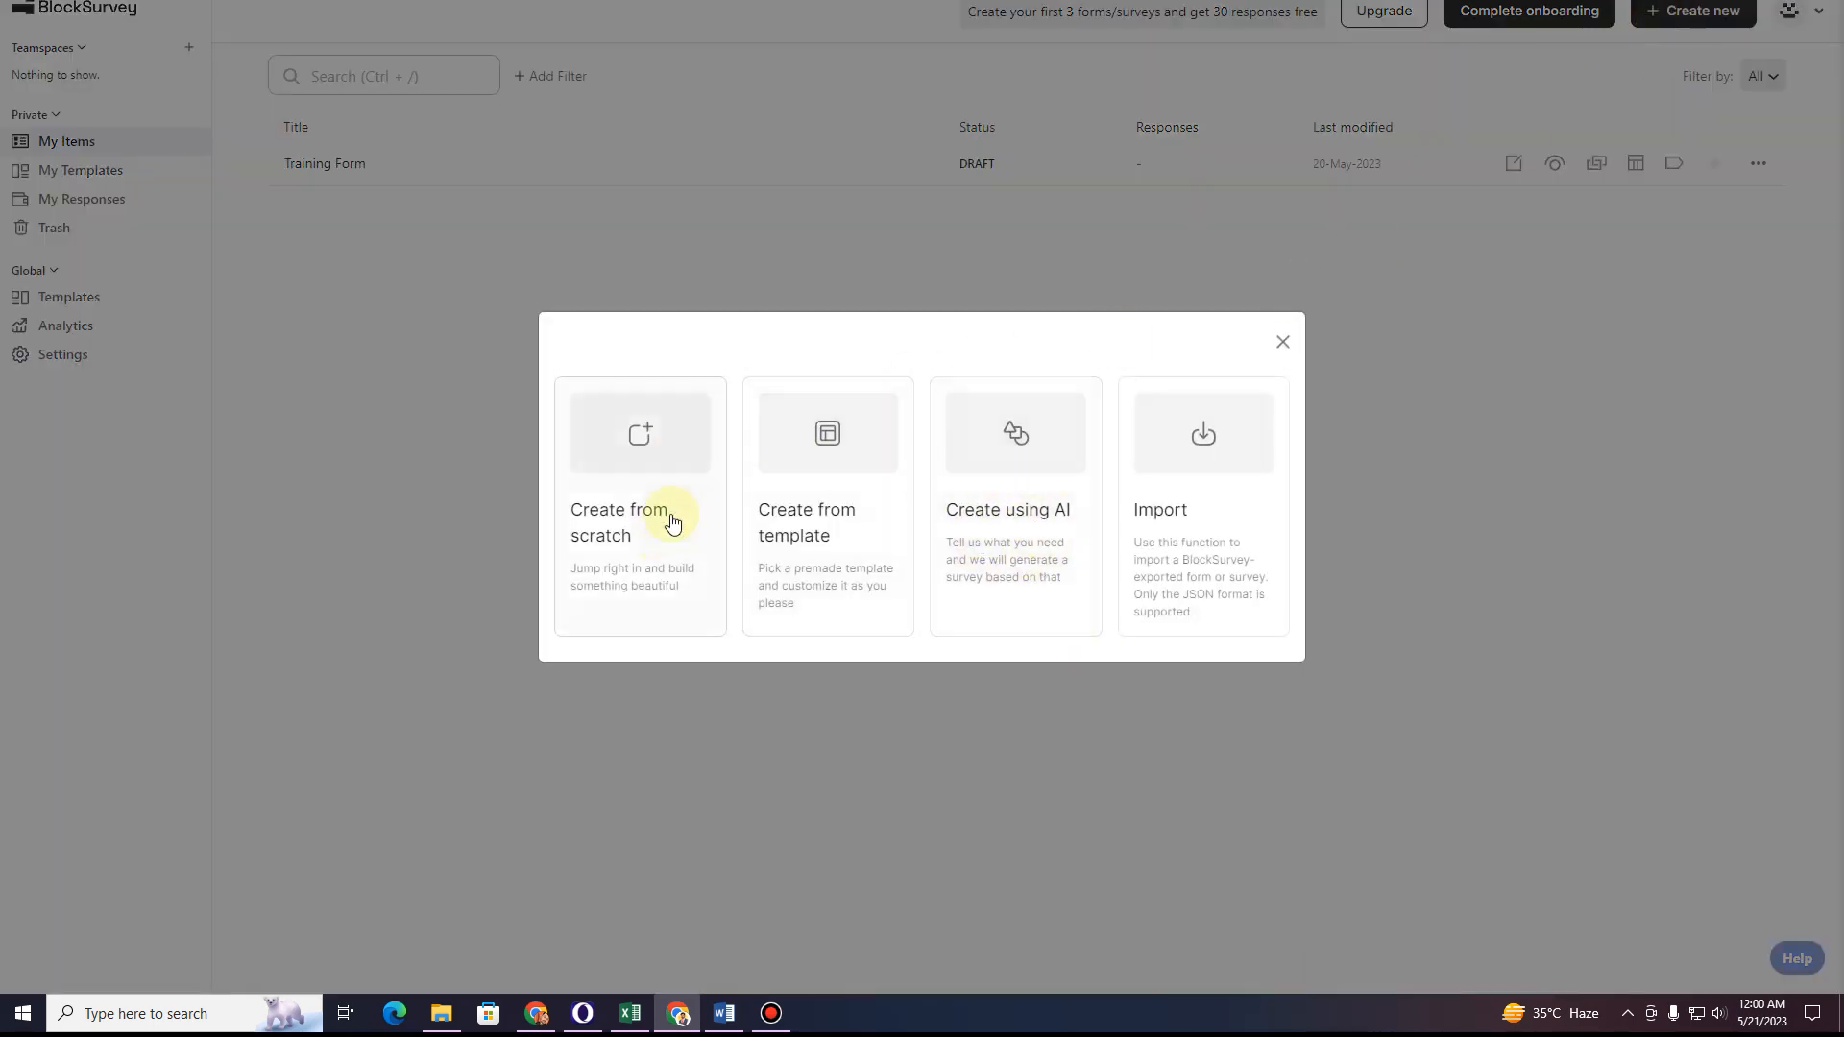
left_click(615, 522)
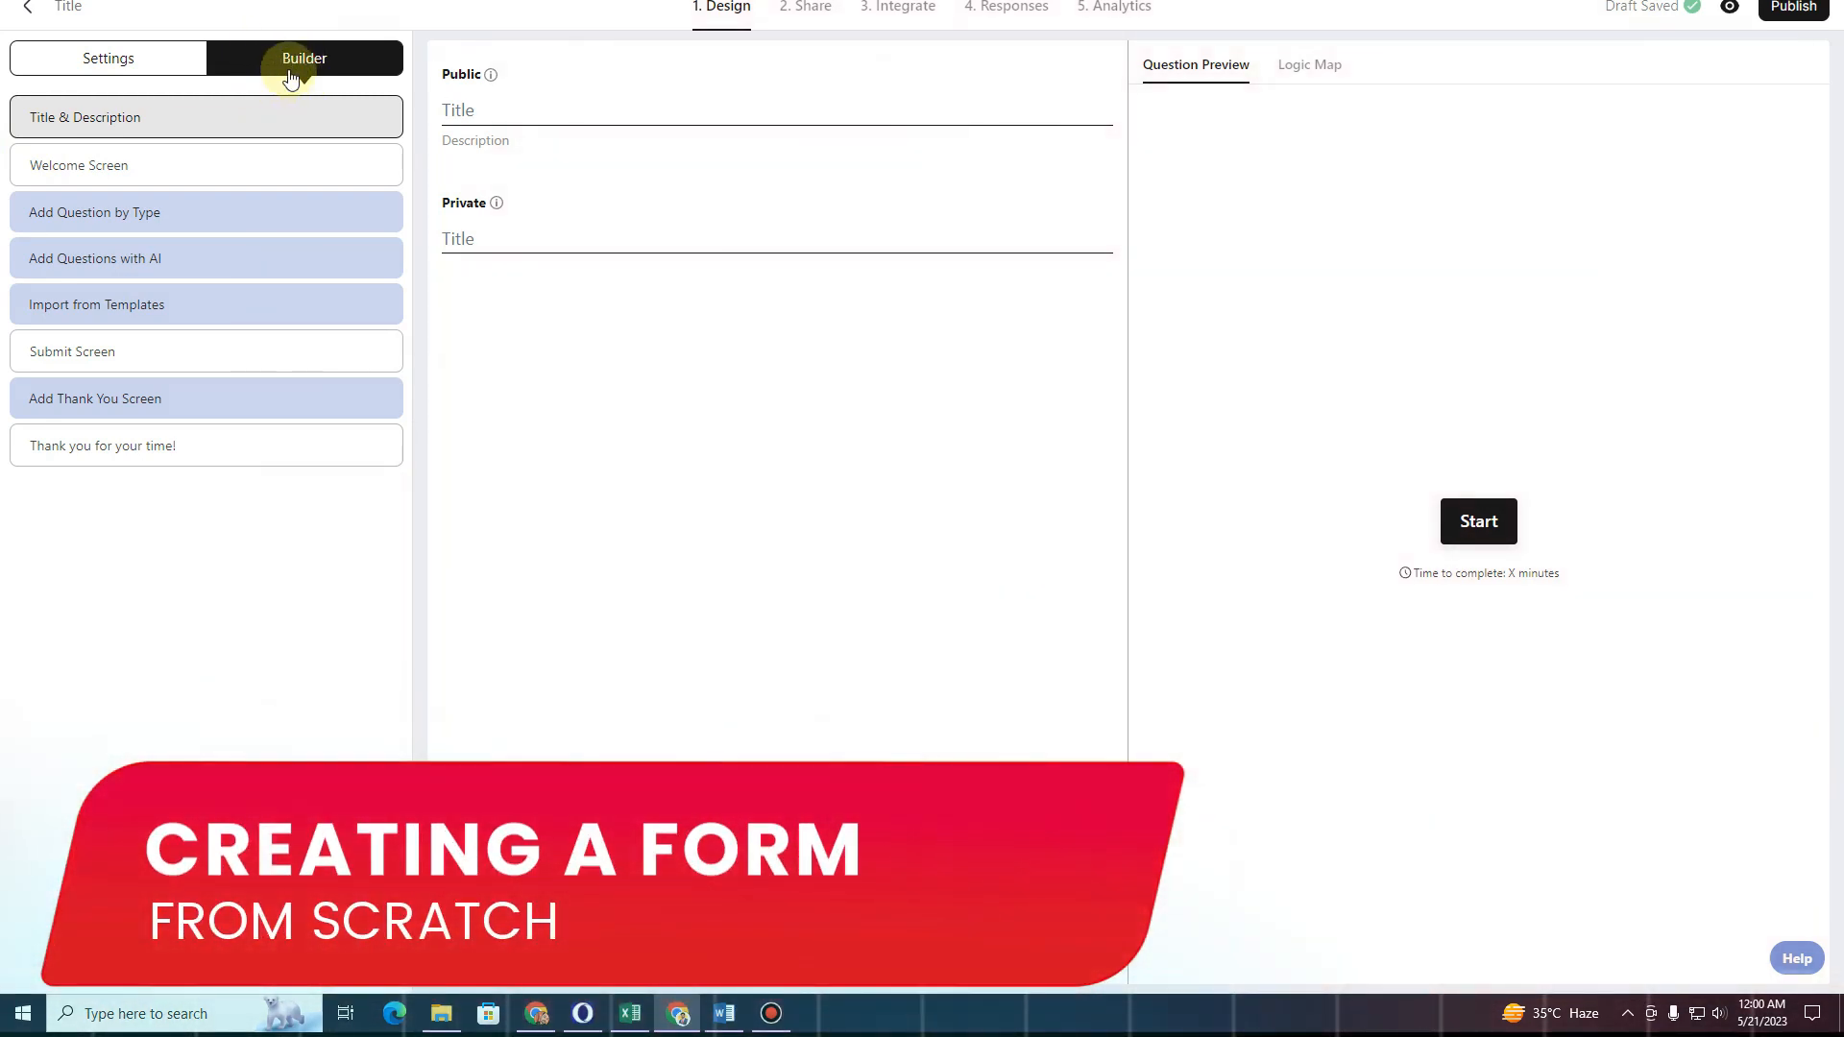
left_click(91, 57)
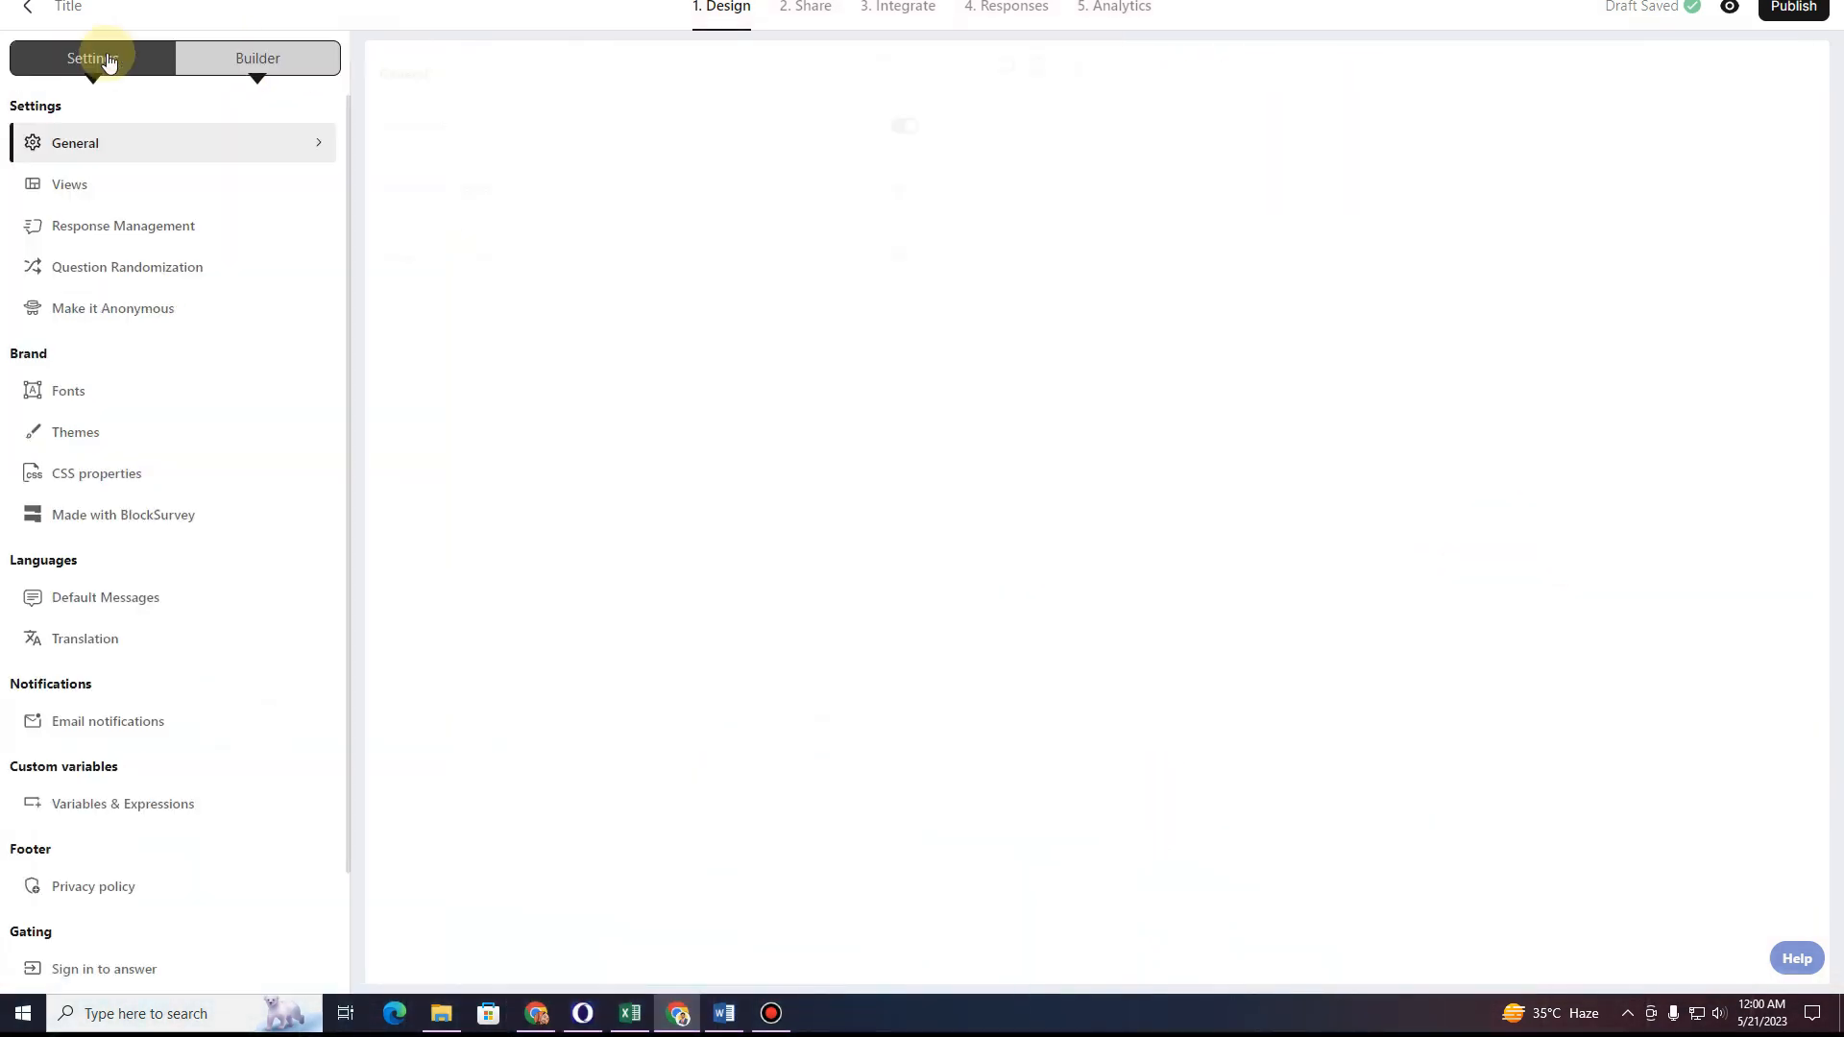
left_click(207, 57)
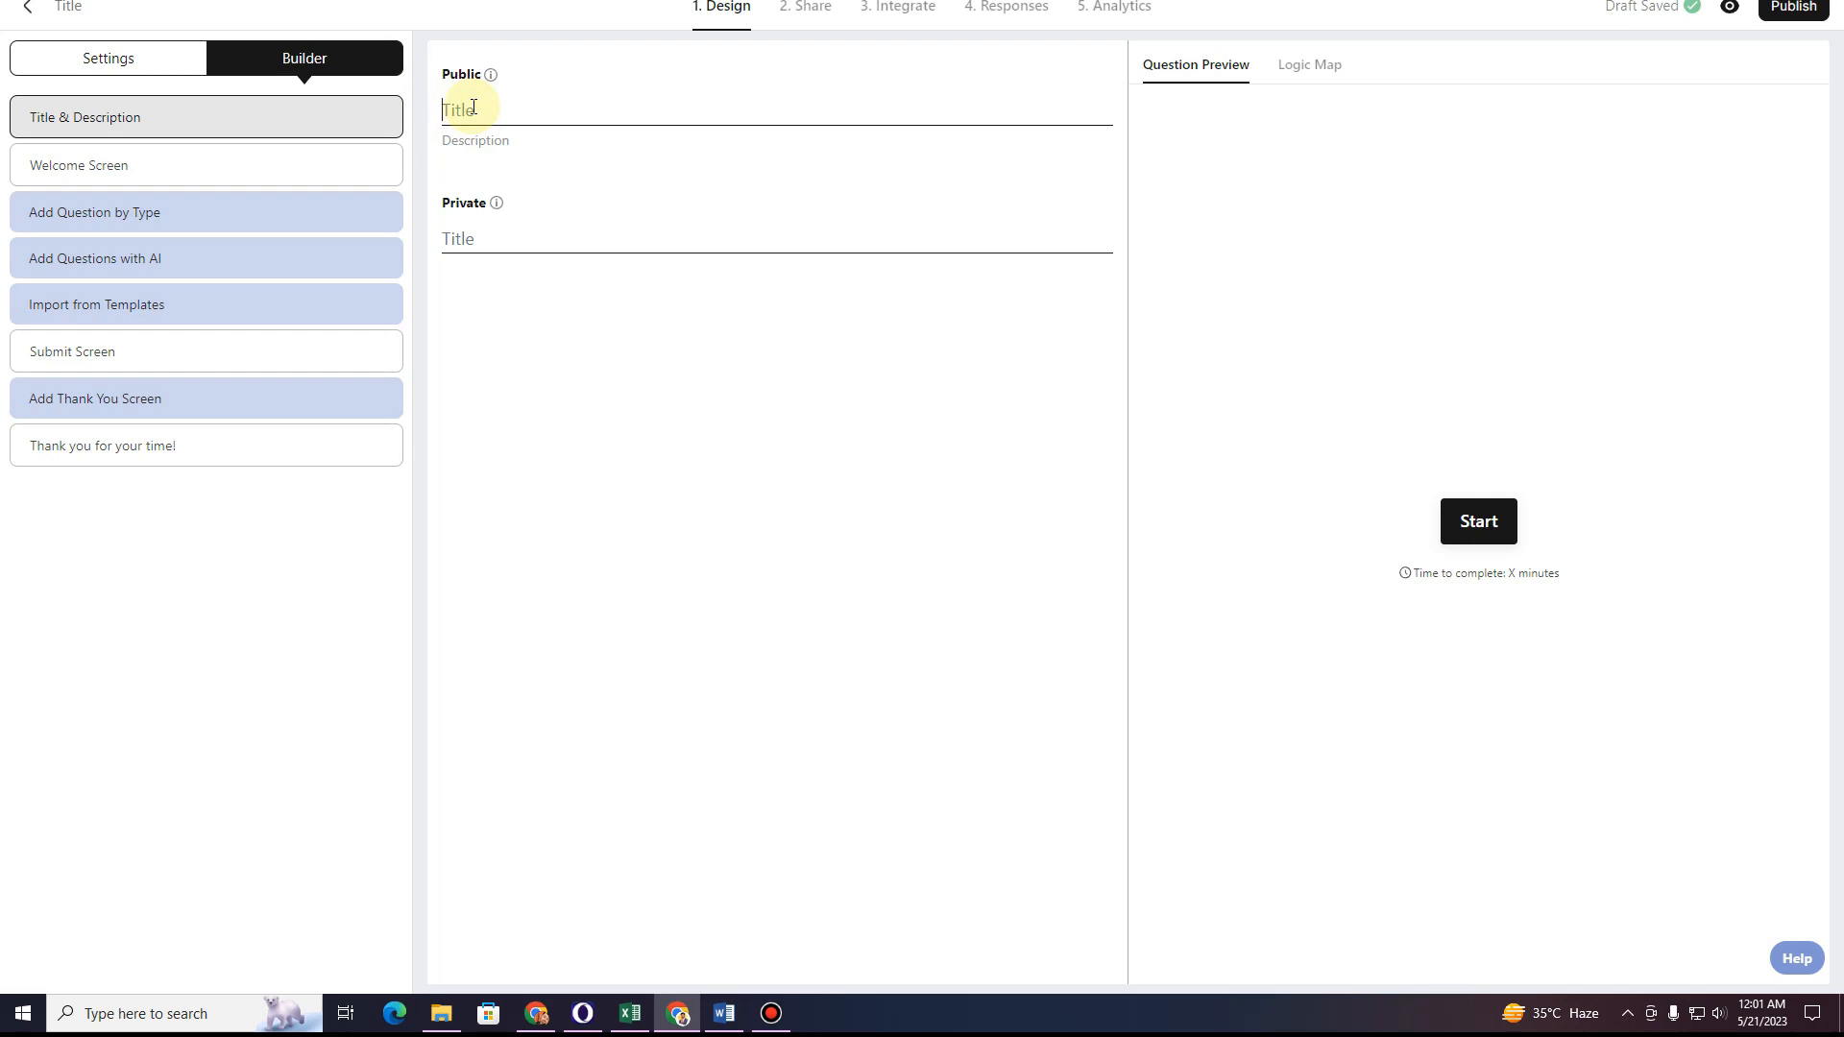
Enter "Assesment Form" as the form's public title and copy it into the private title.
type("ASse")
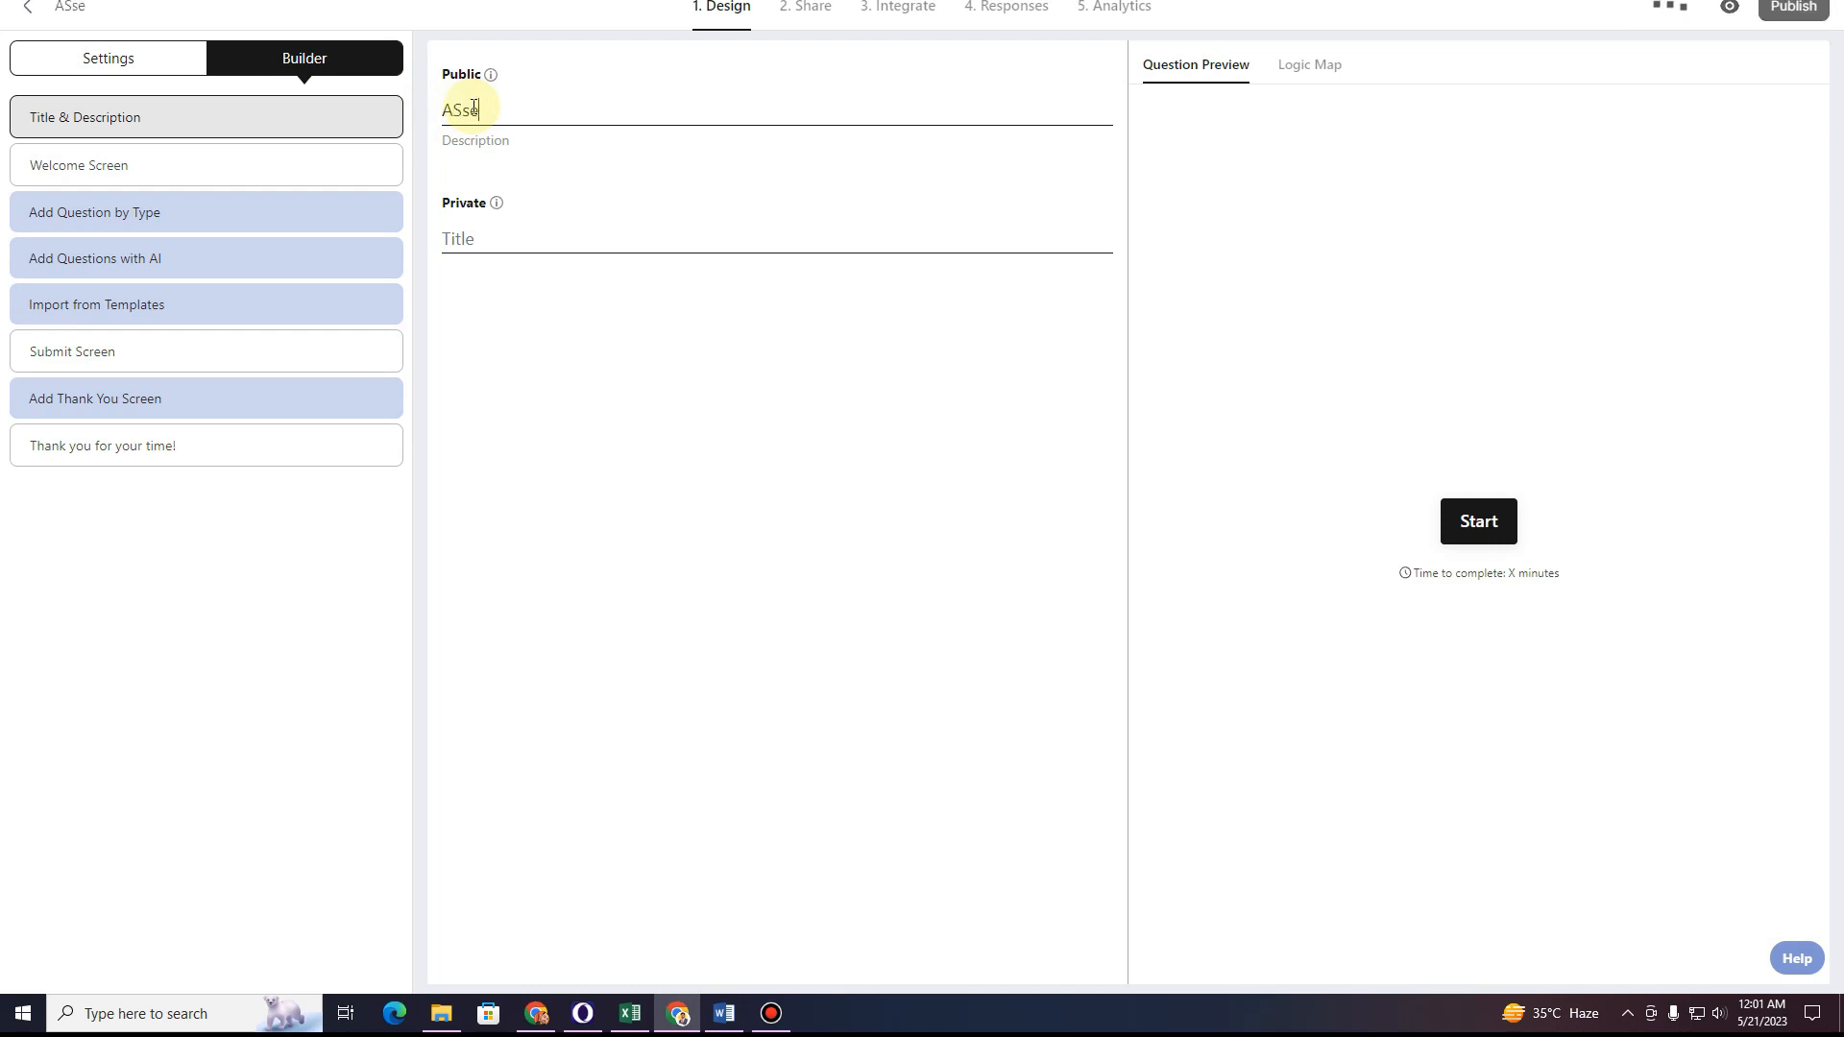
type("menet")
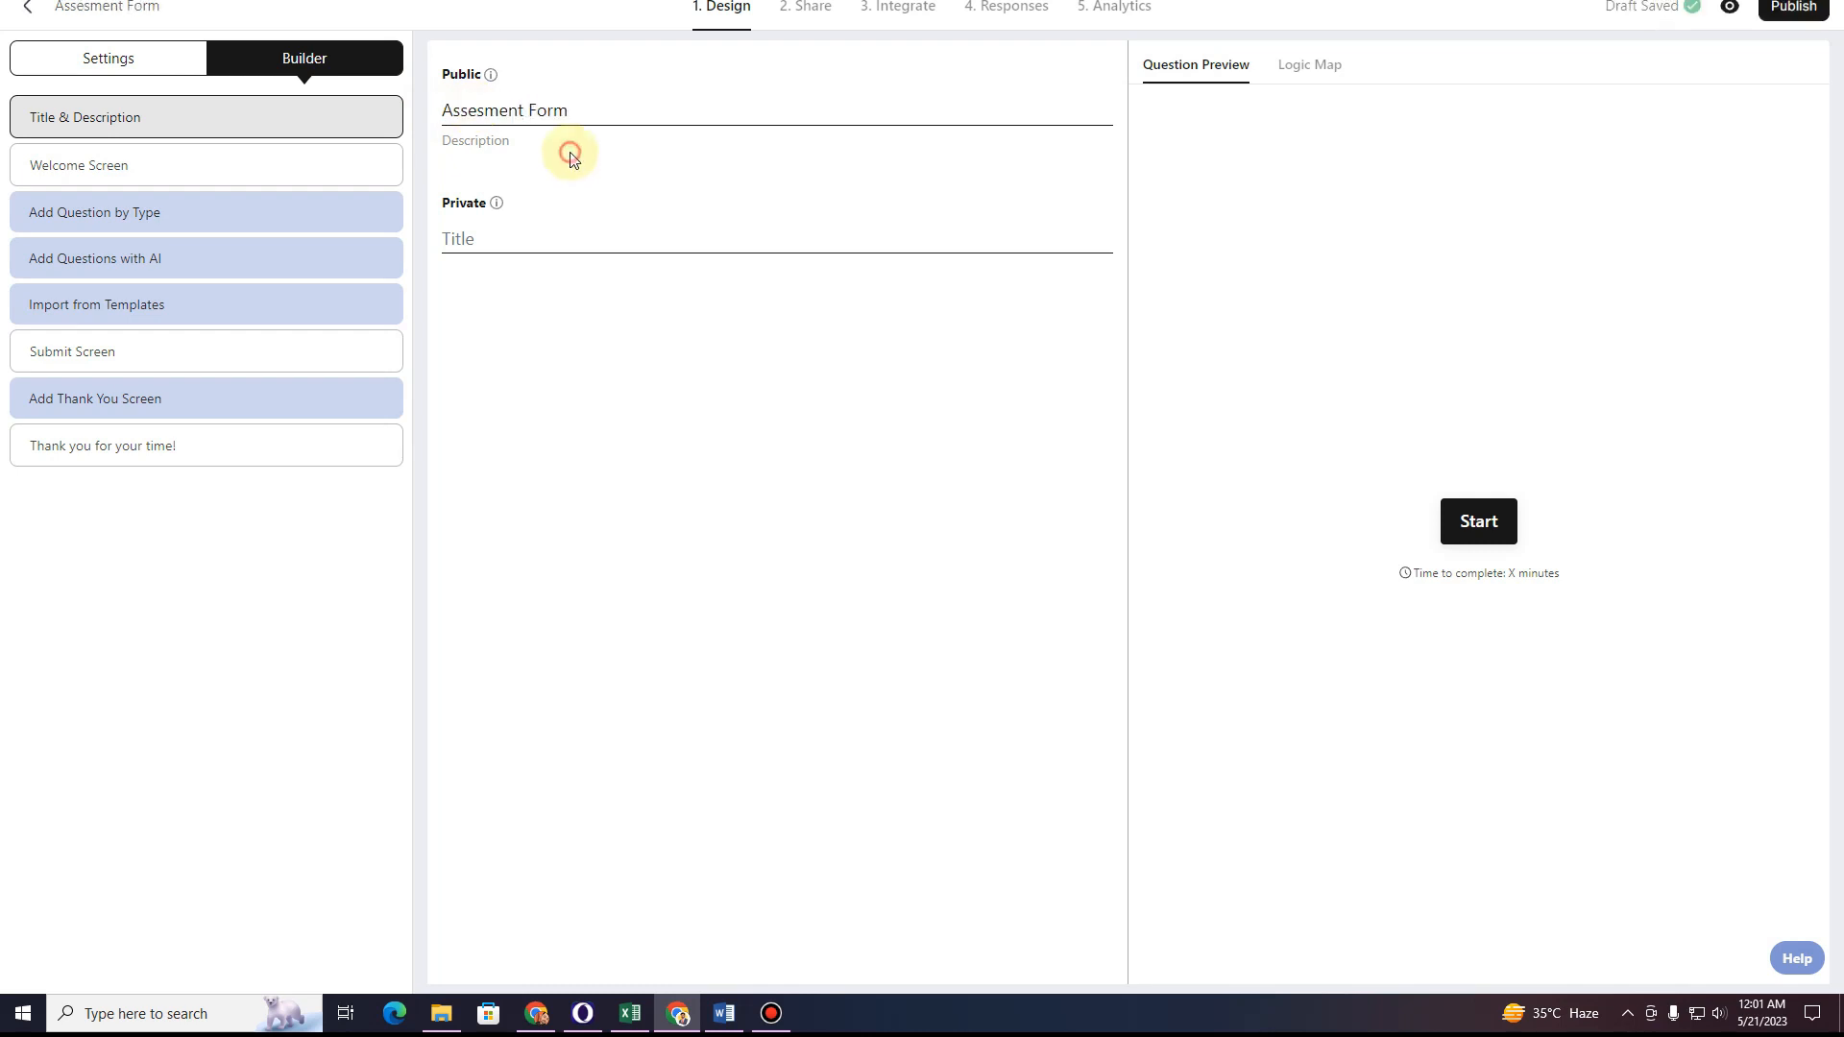
triple_click(467, 114)
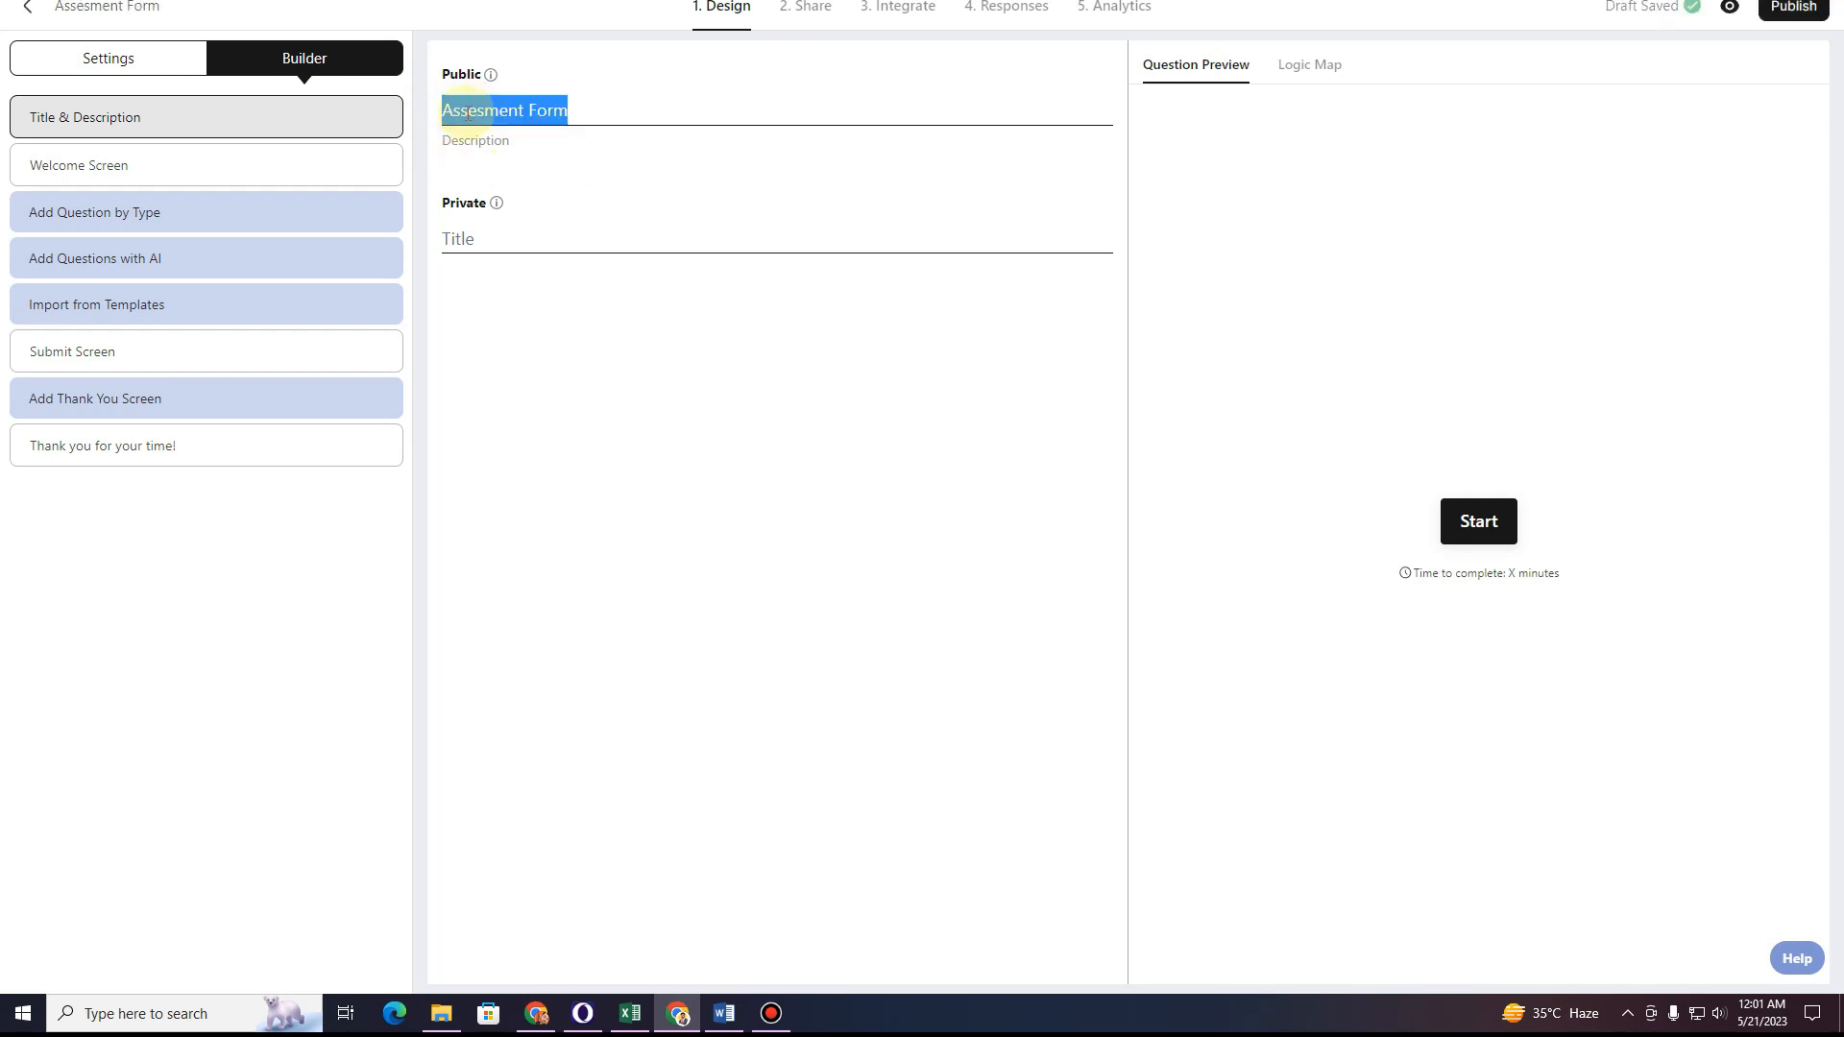
key("ctrl+c")
left_click(492, 238)
key("ctrl+v")
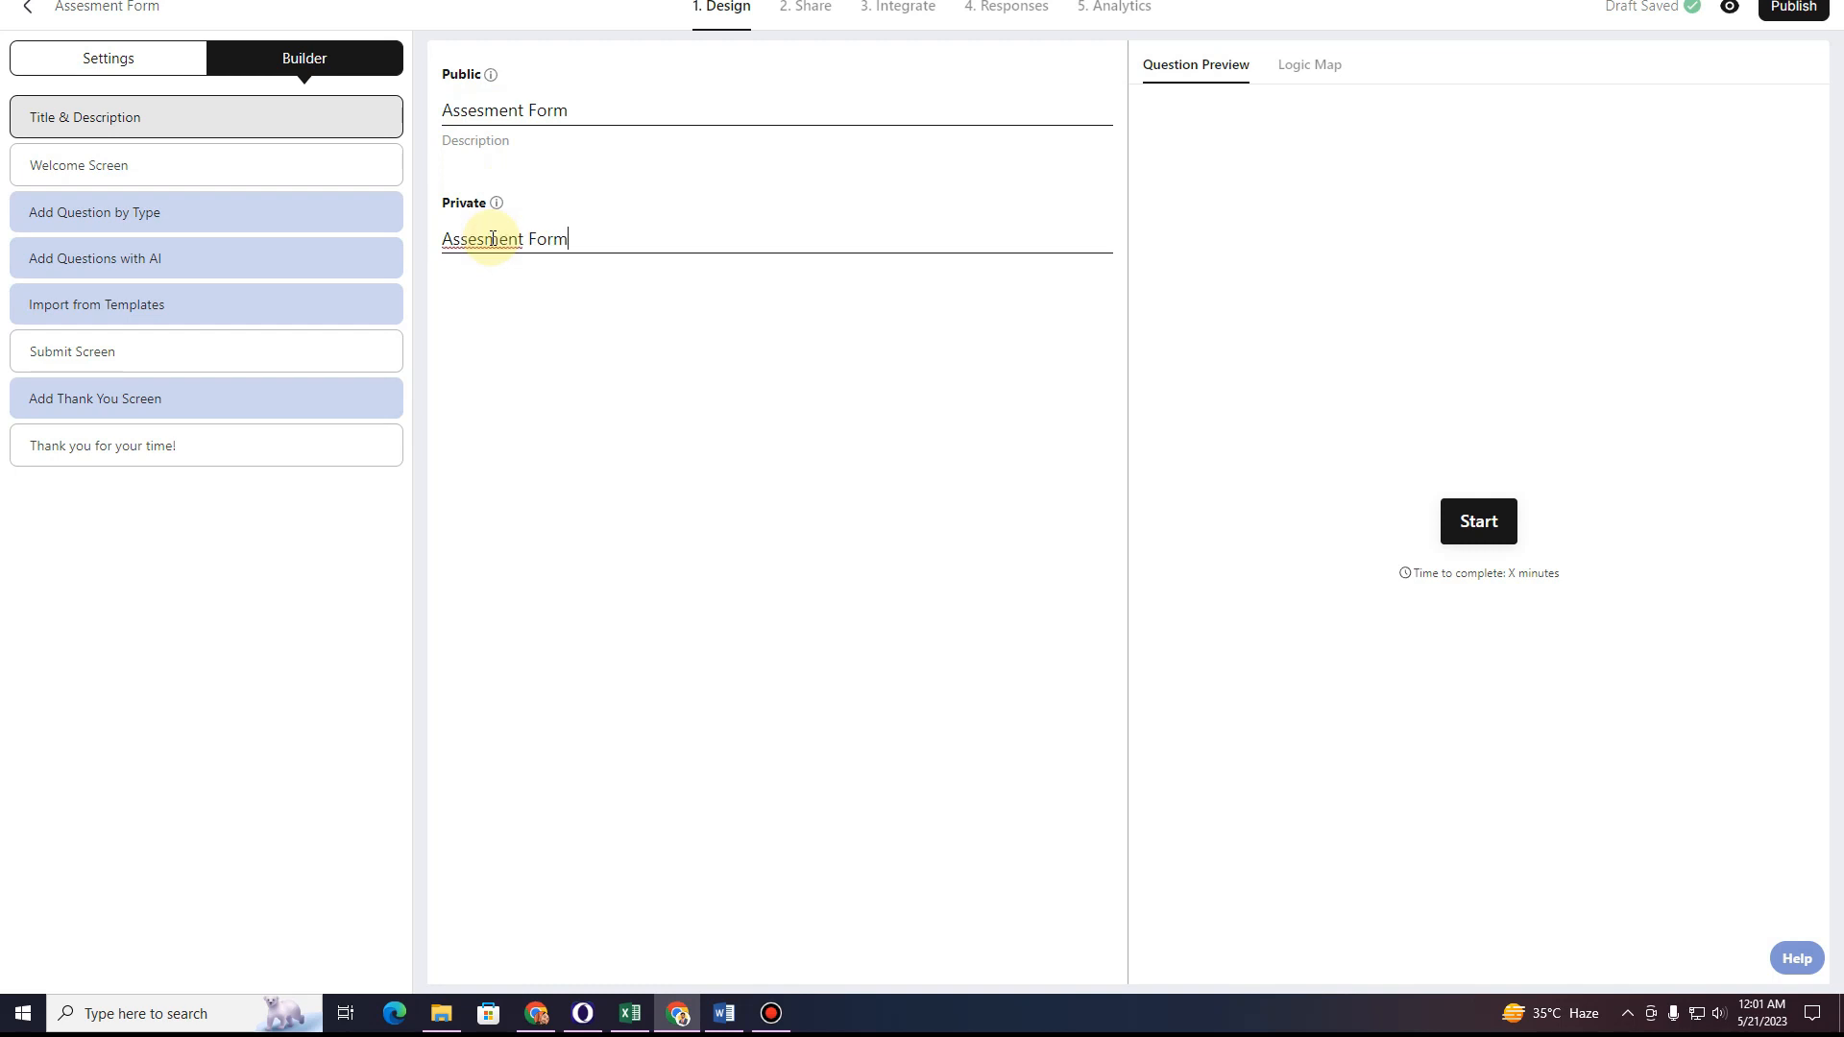
right_click(453, 113)
left_click(448, 116)
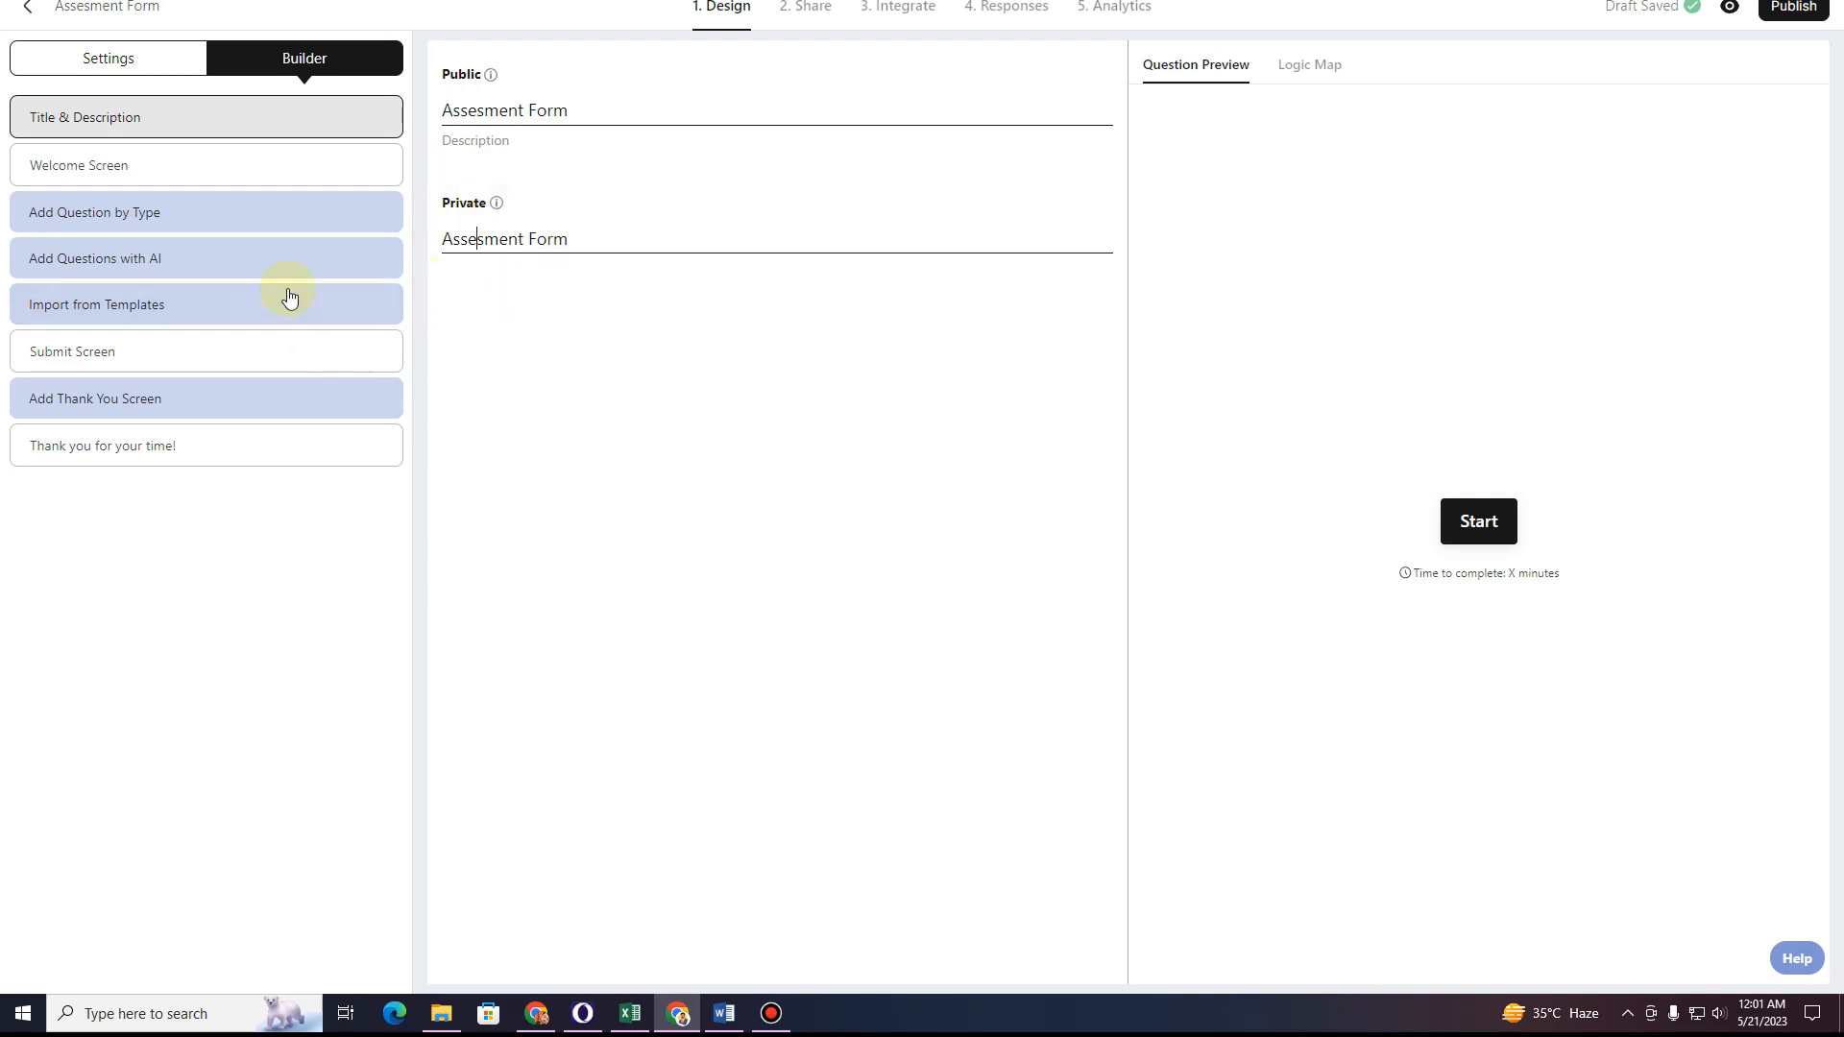
Enter "Please Fill out the assesment form here." as the welcome screen's heading.
left_click(158, 178)
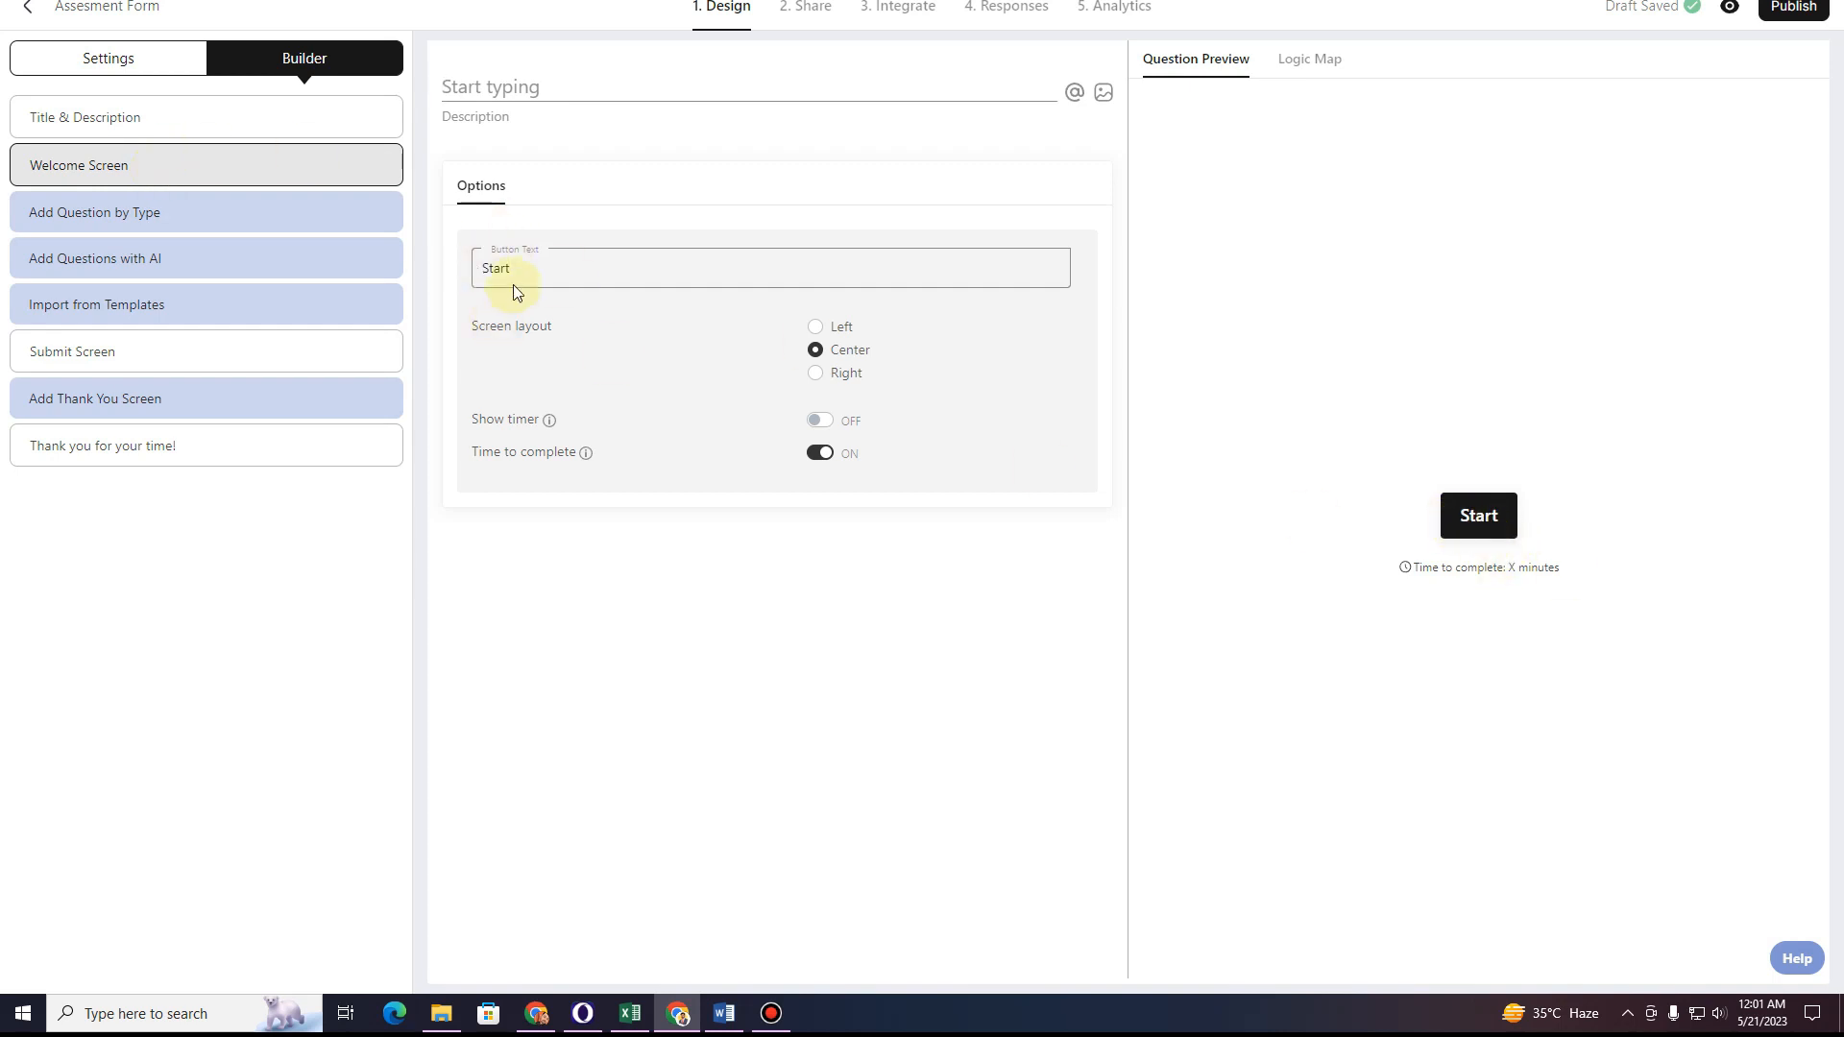
left_click_drag(557, 269, 465, 268)
left_click(523, 91)
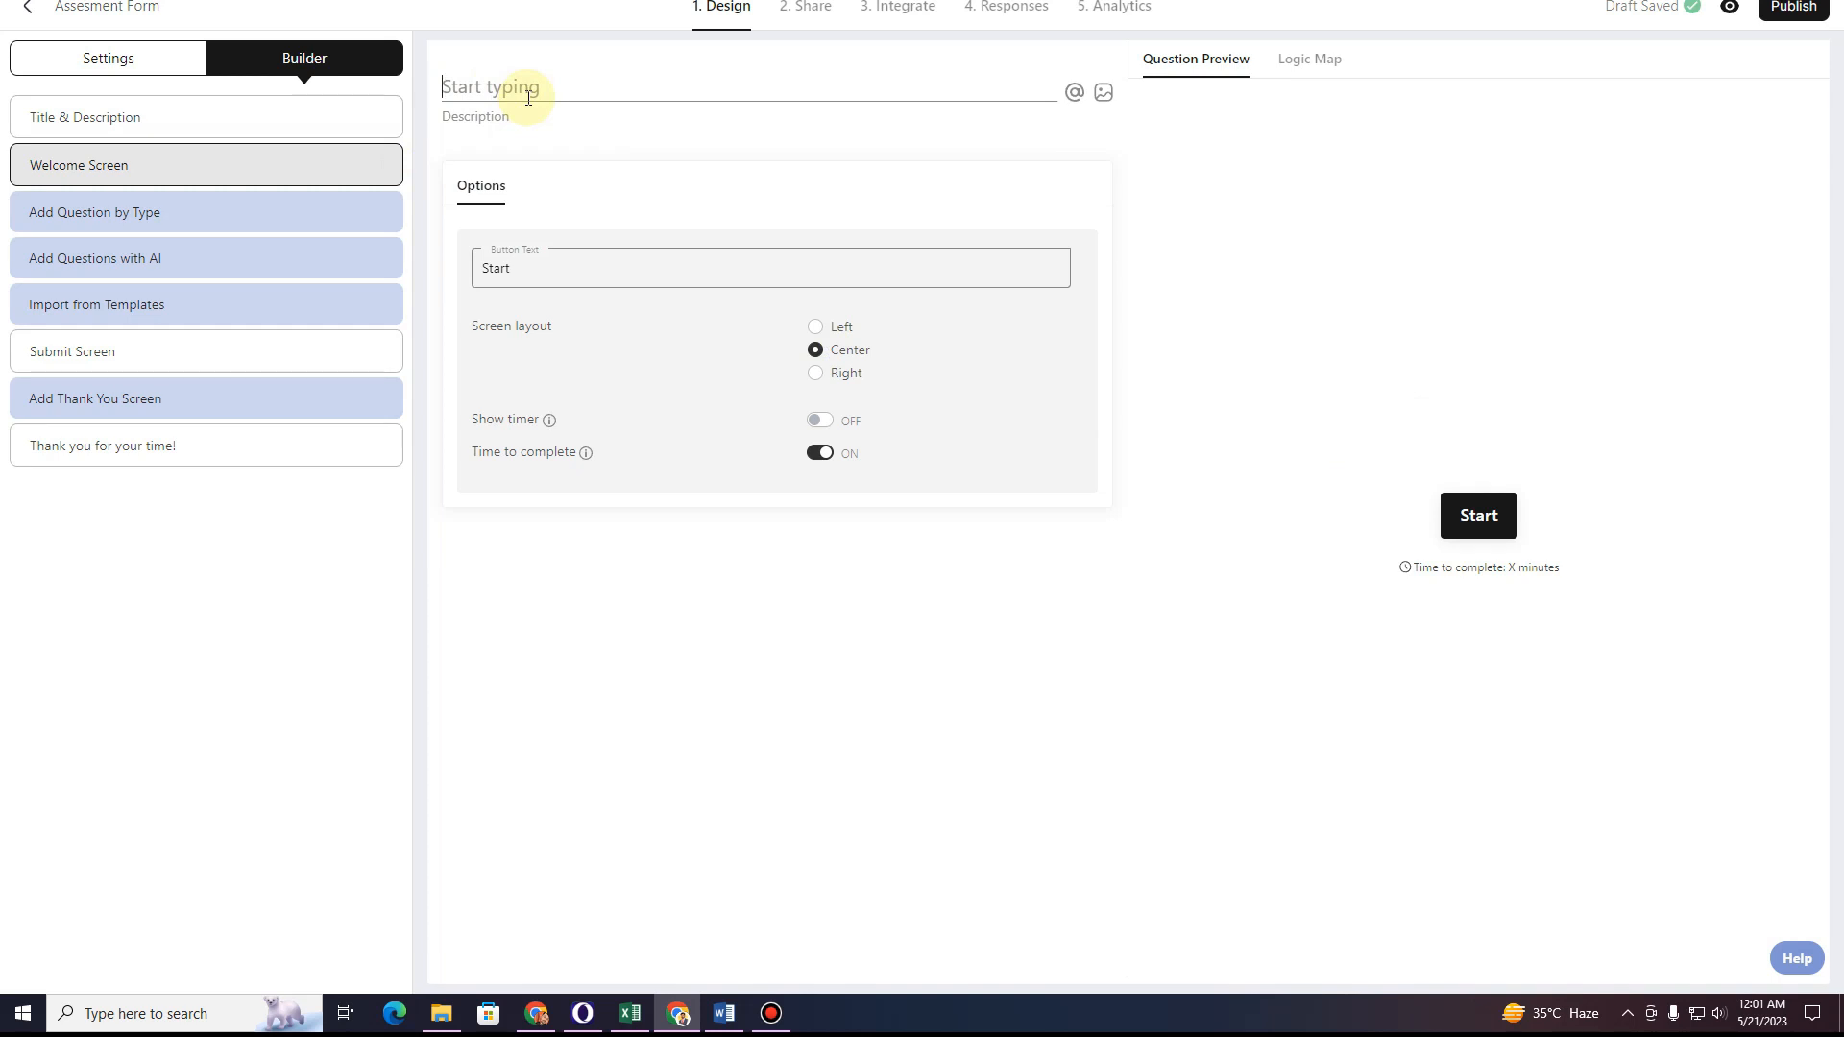
type("please Fill")
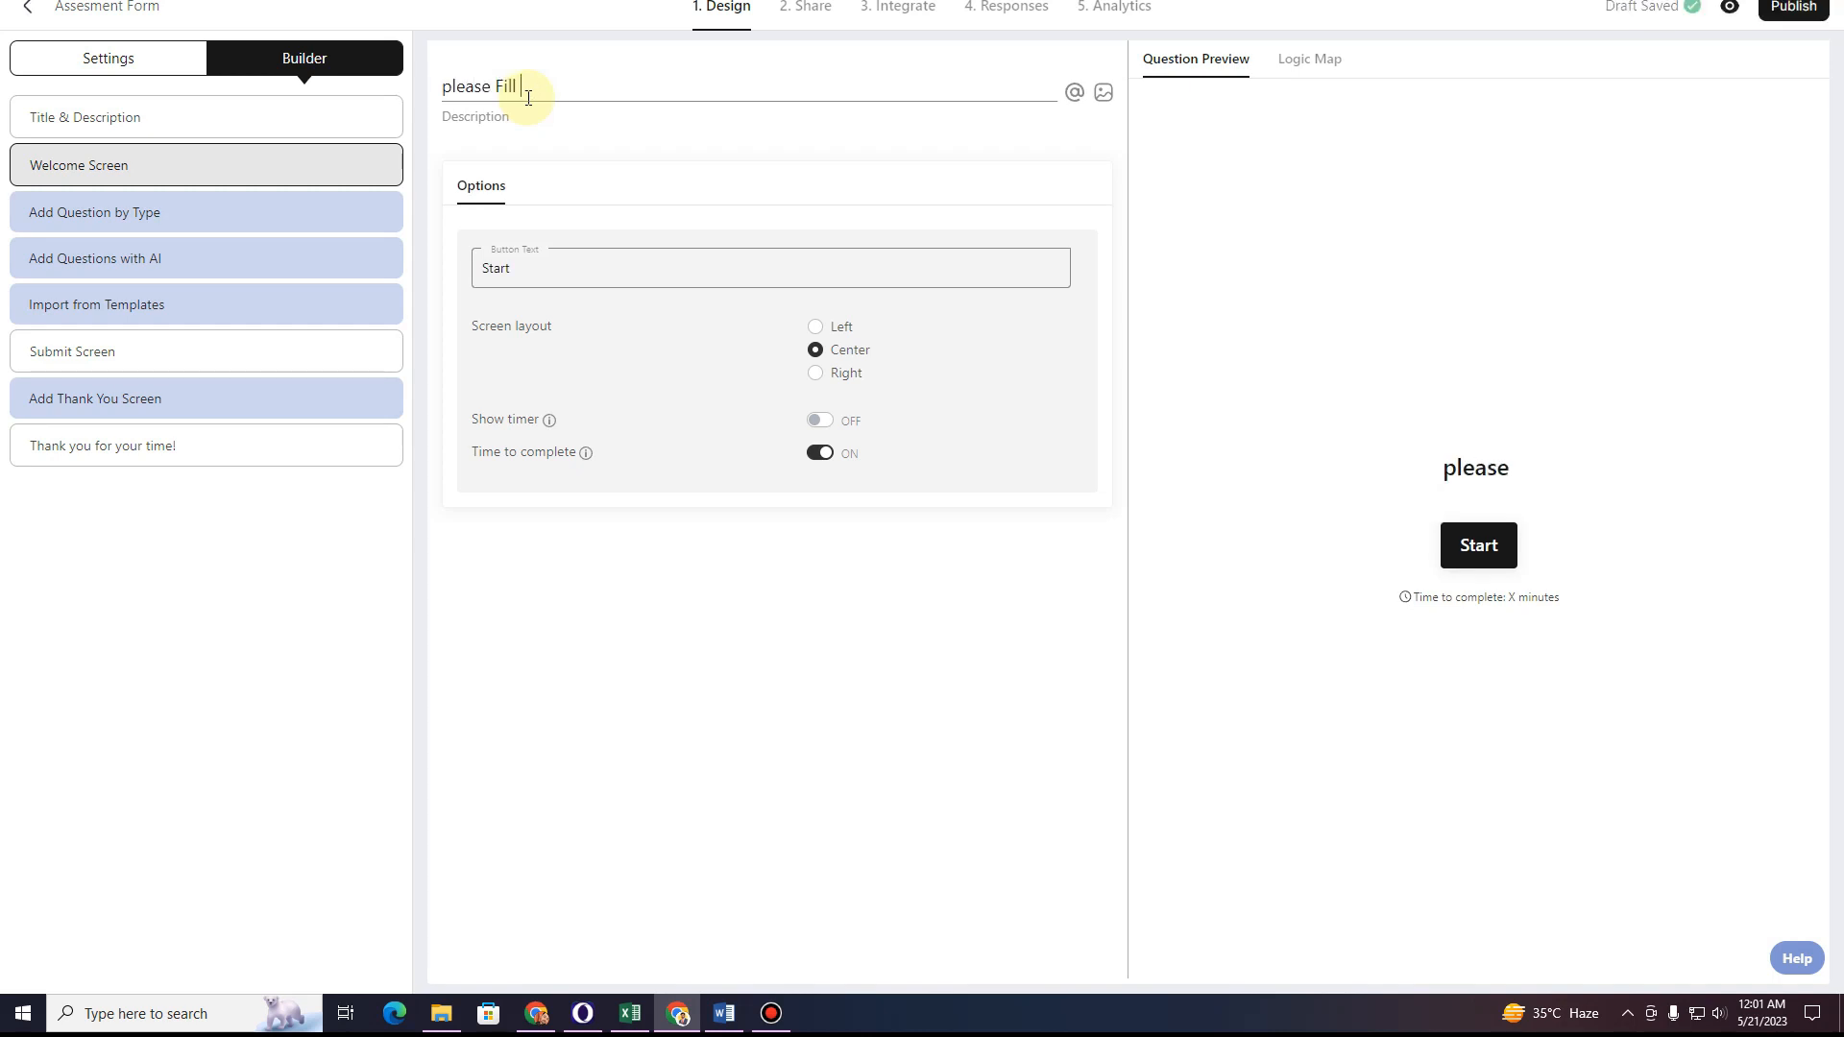
type(" out the assesment")
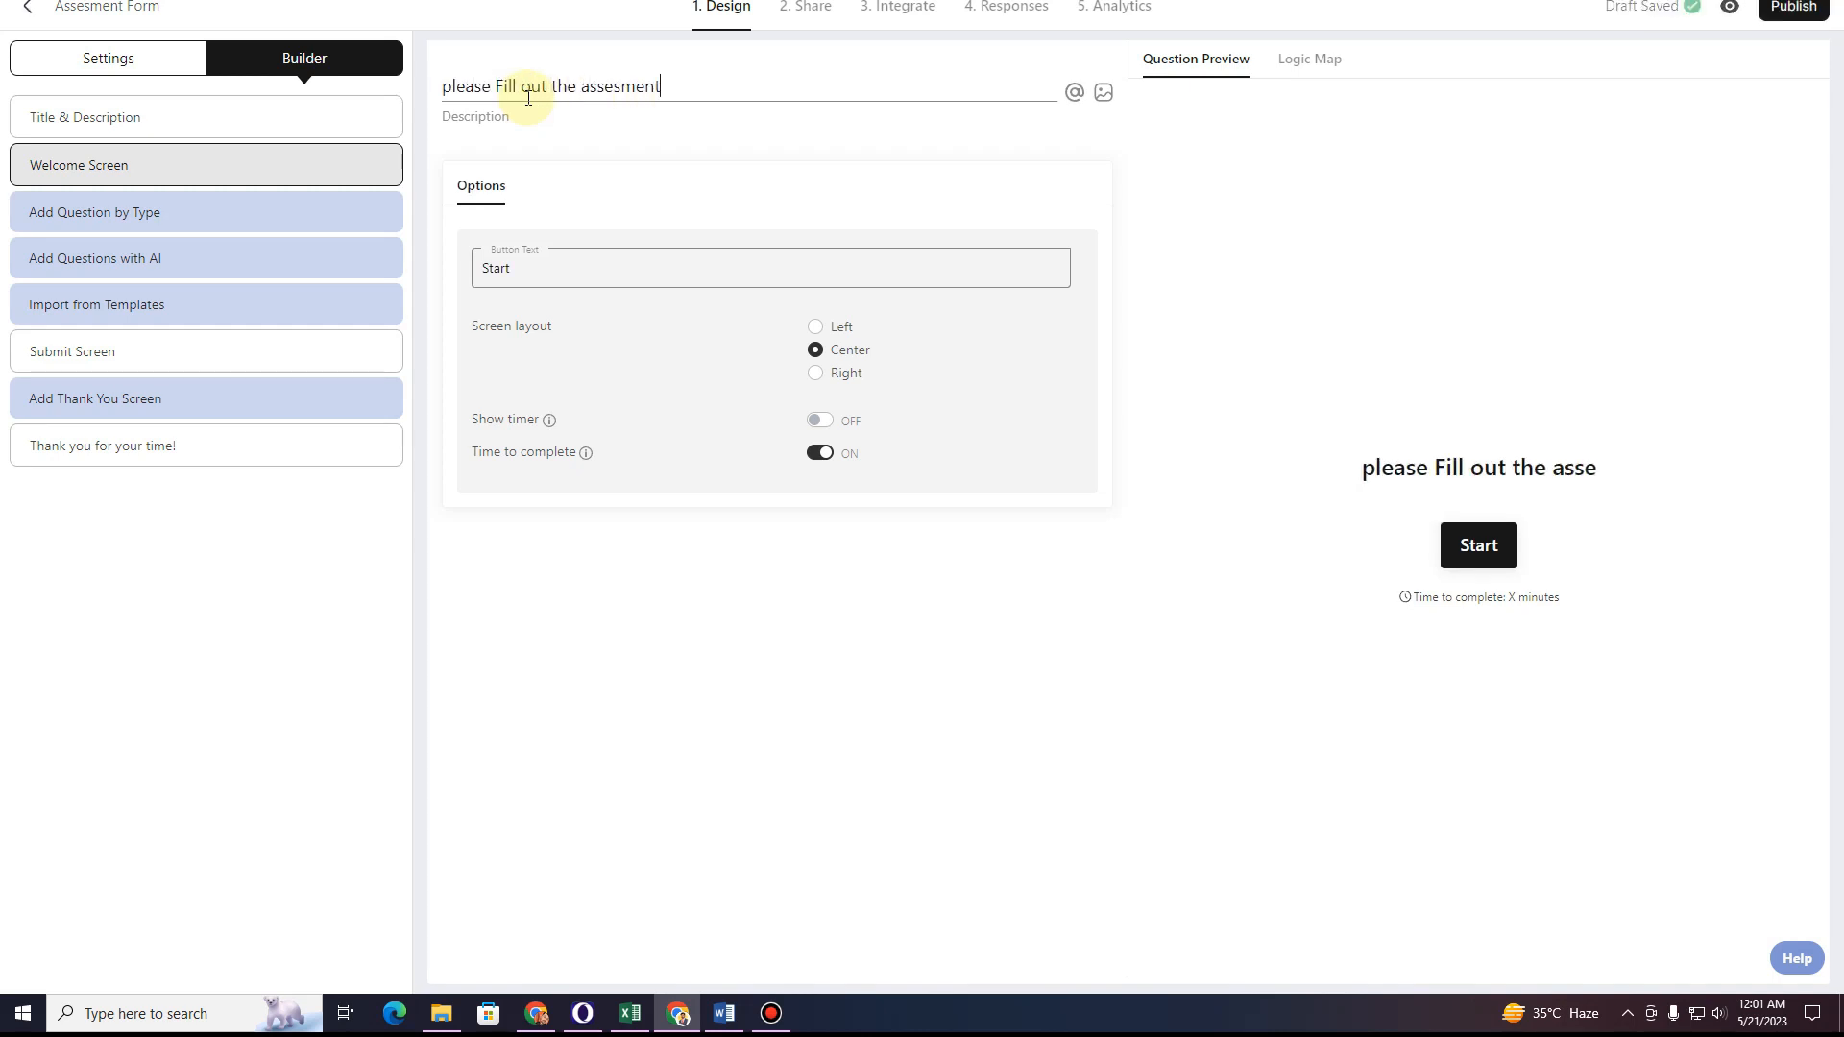
type(" form here.")
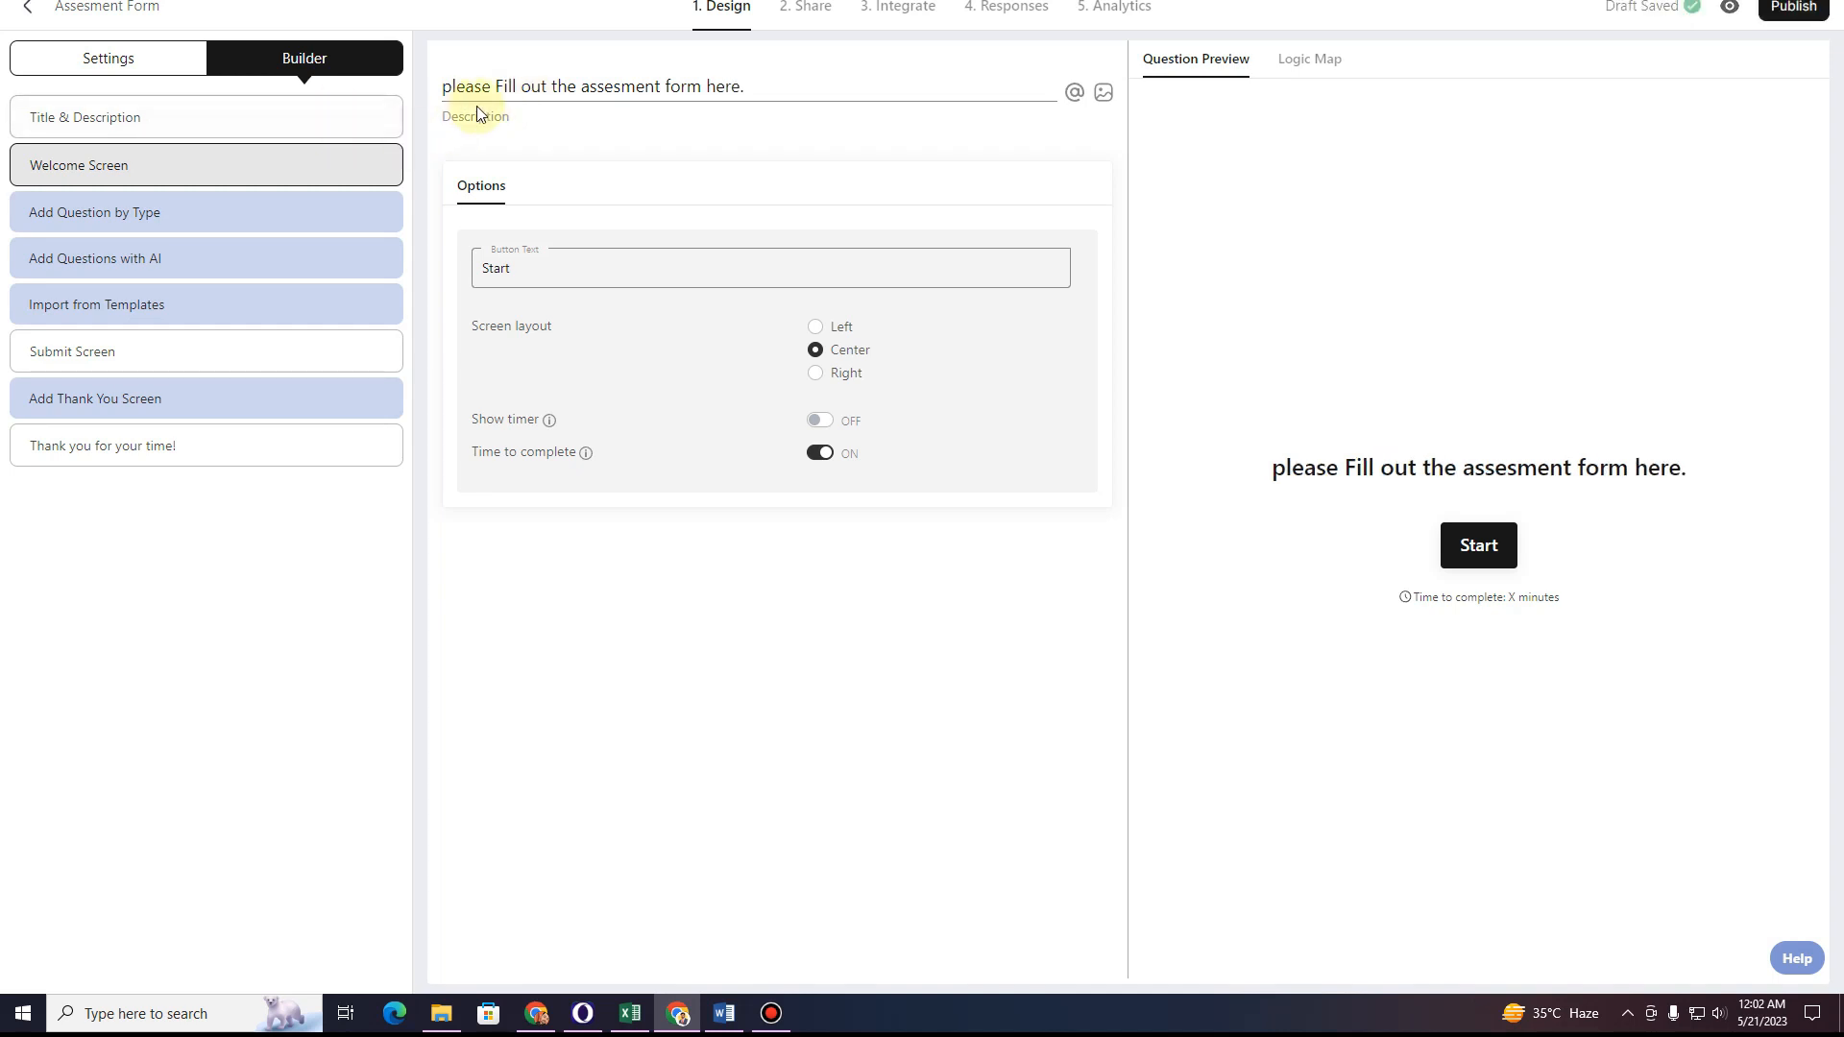
left_click_drag(454, 86, 443, 84)
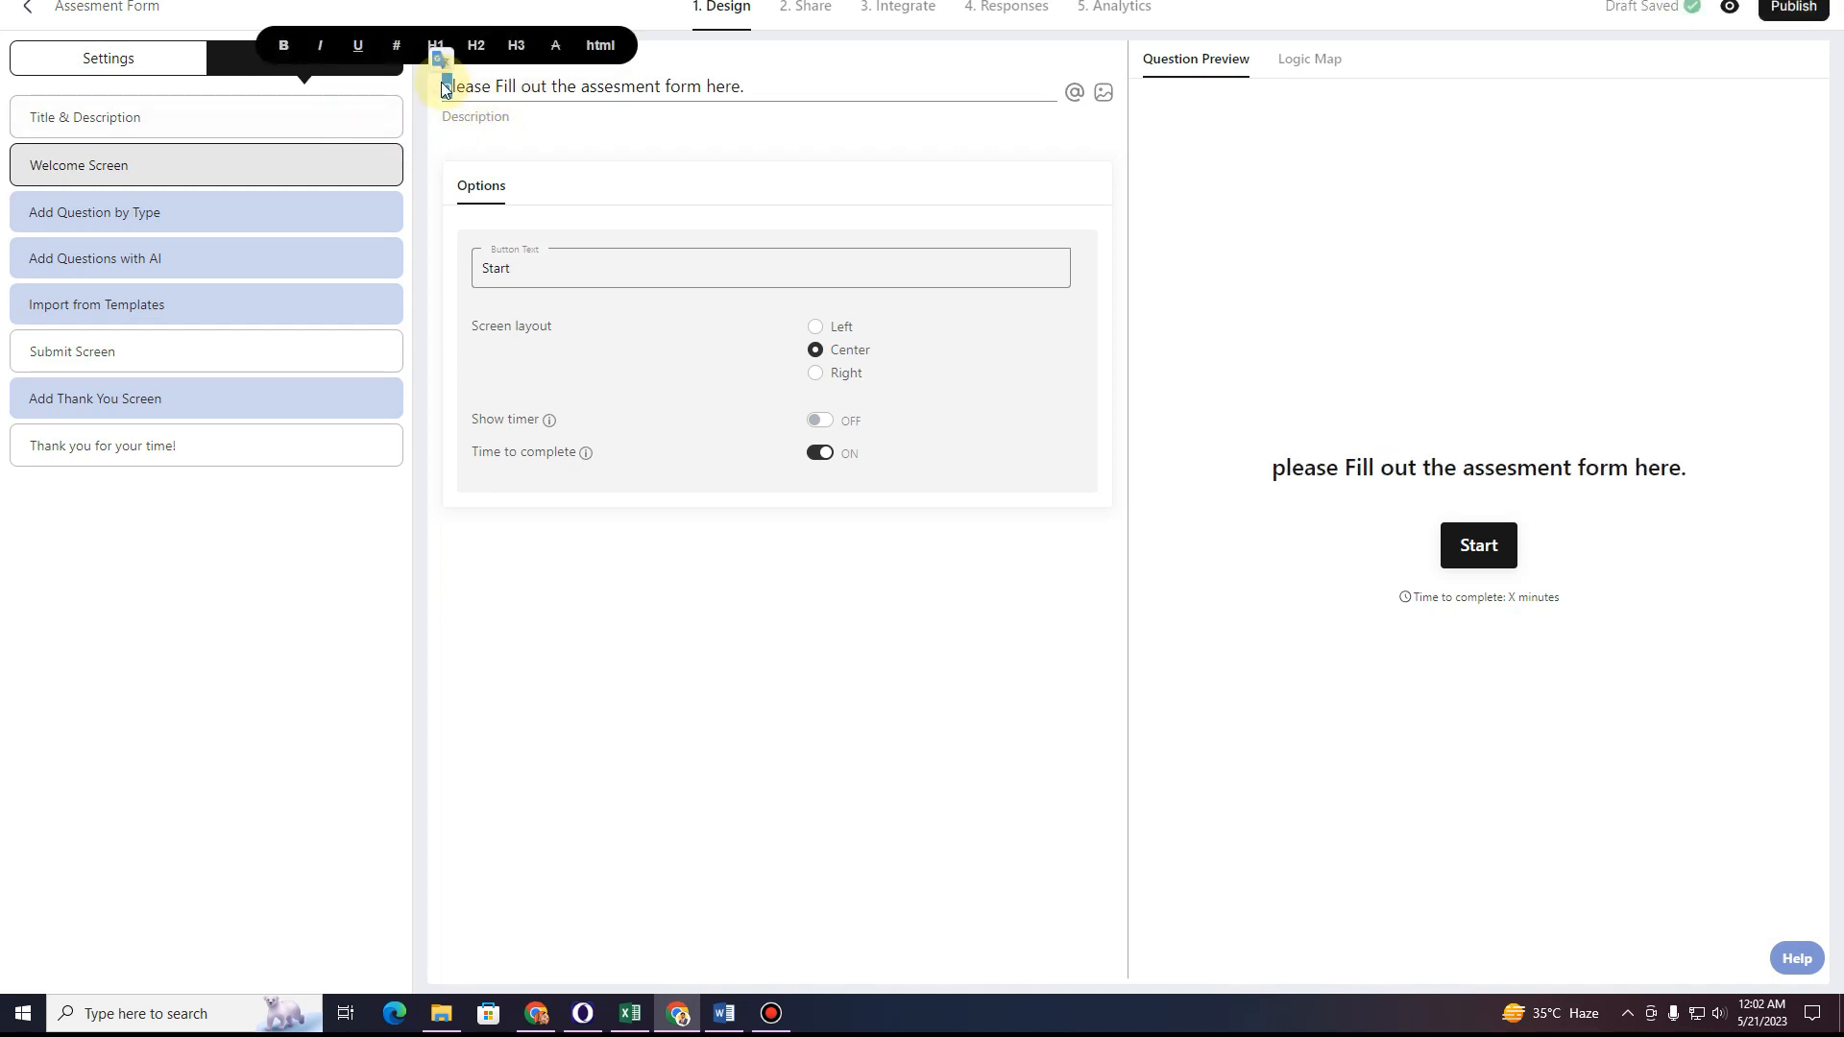
type("P")
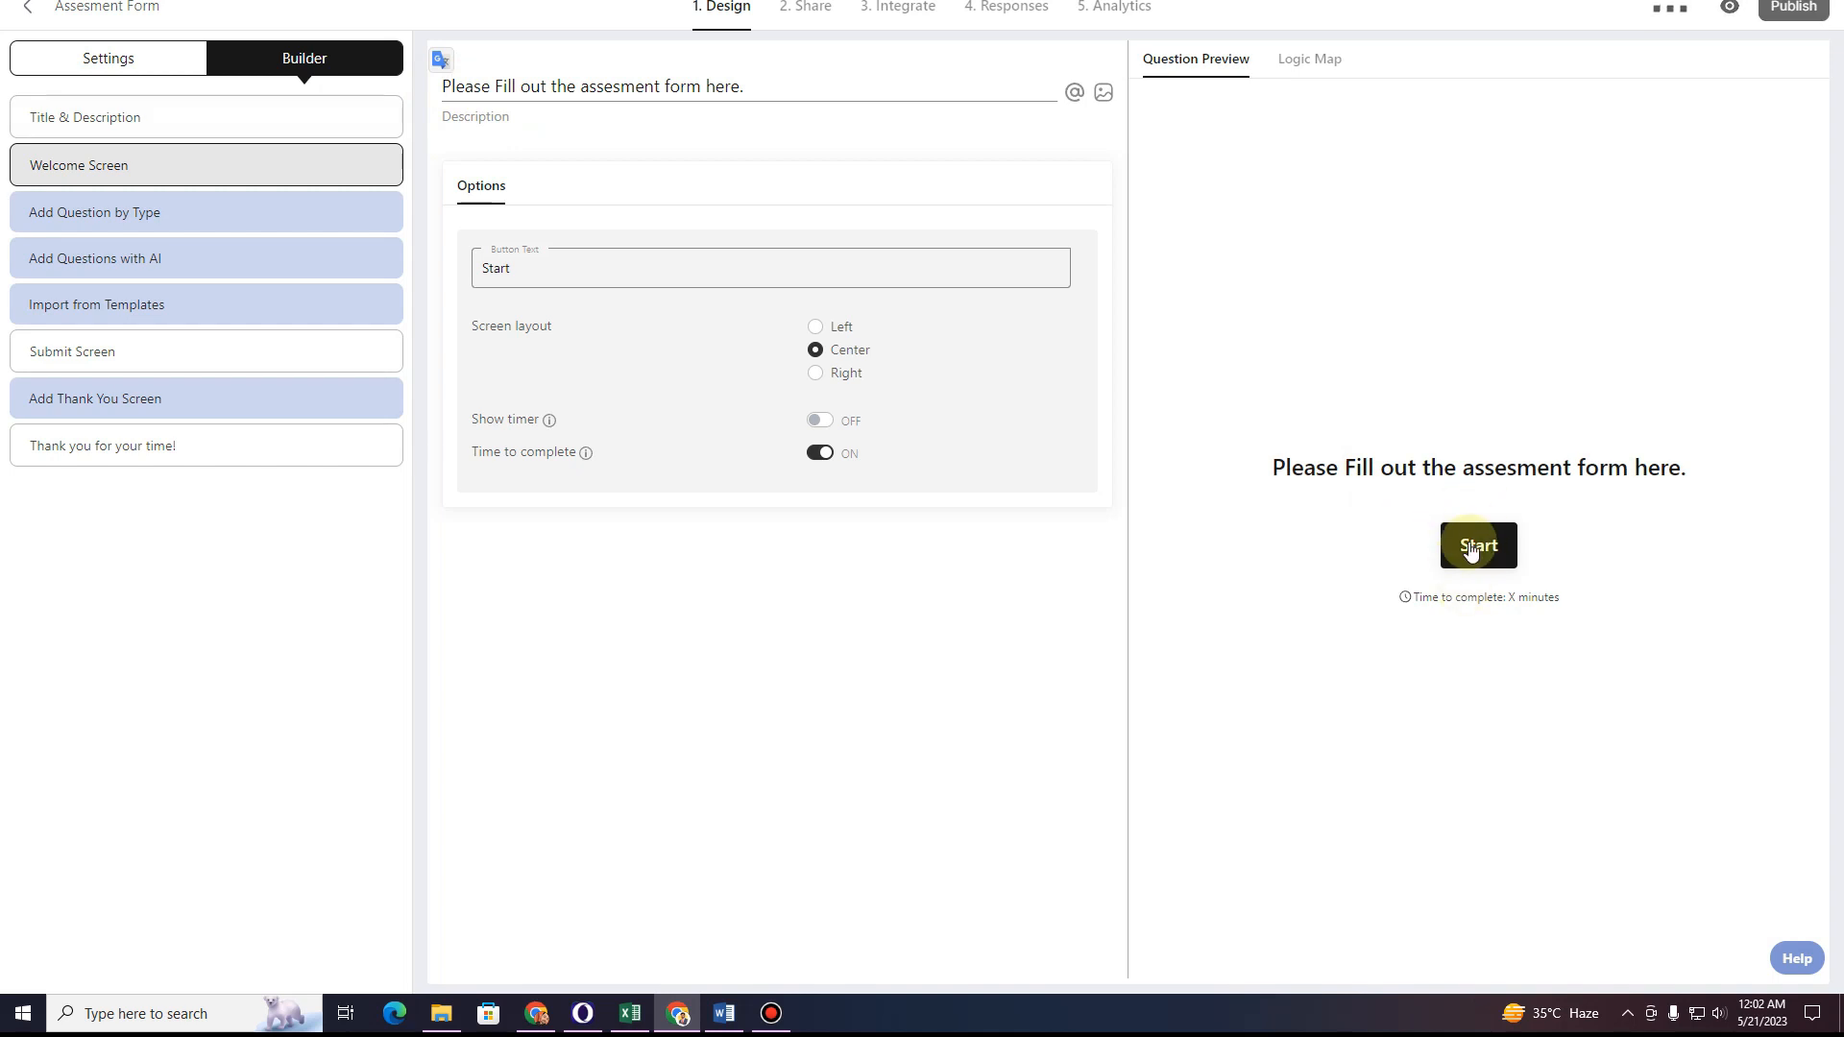
Change the welcome screen's button text to "Begin".
left_click_drag(576, 267, 478, 275)
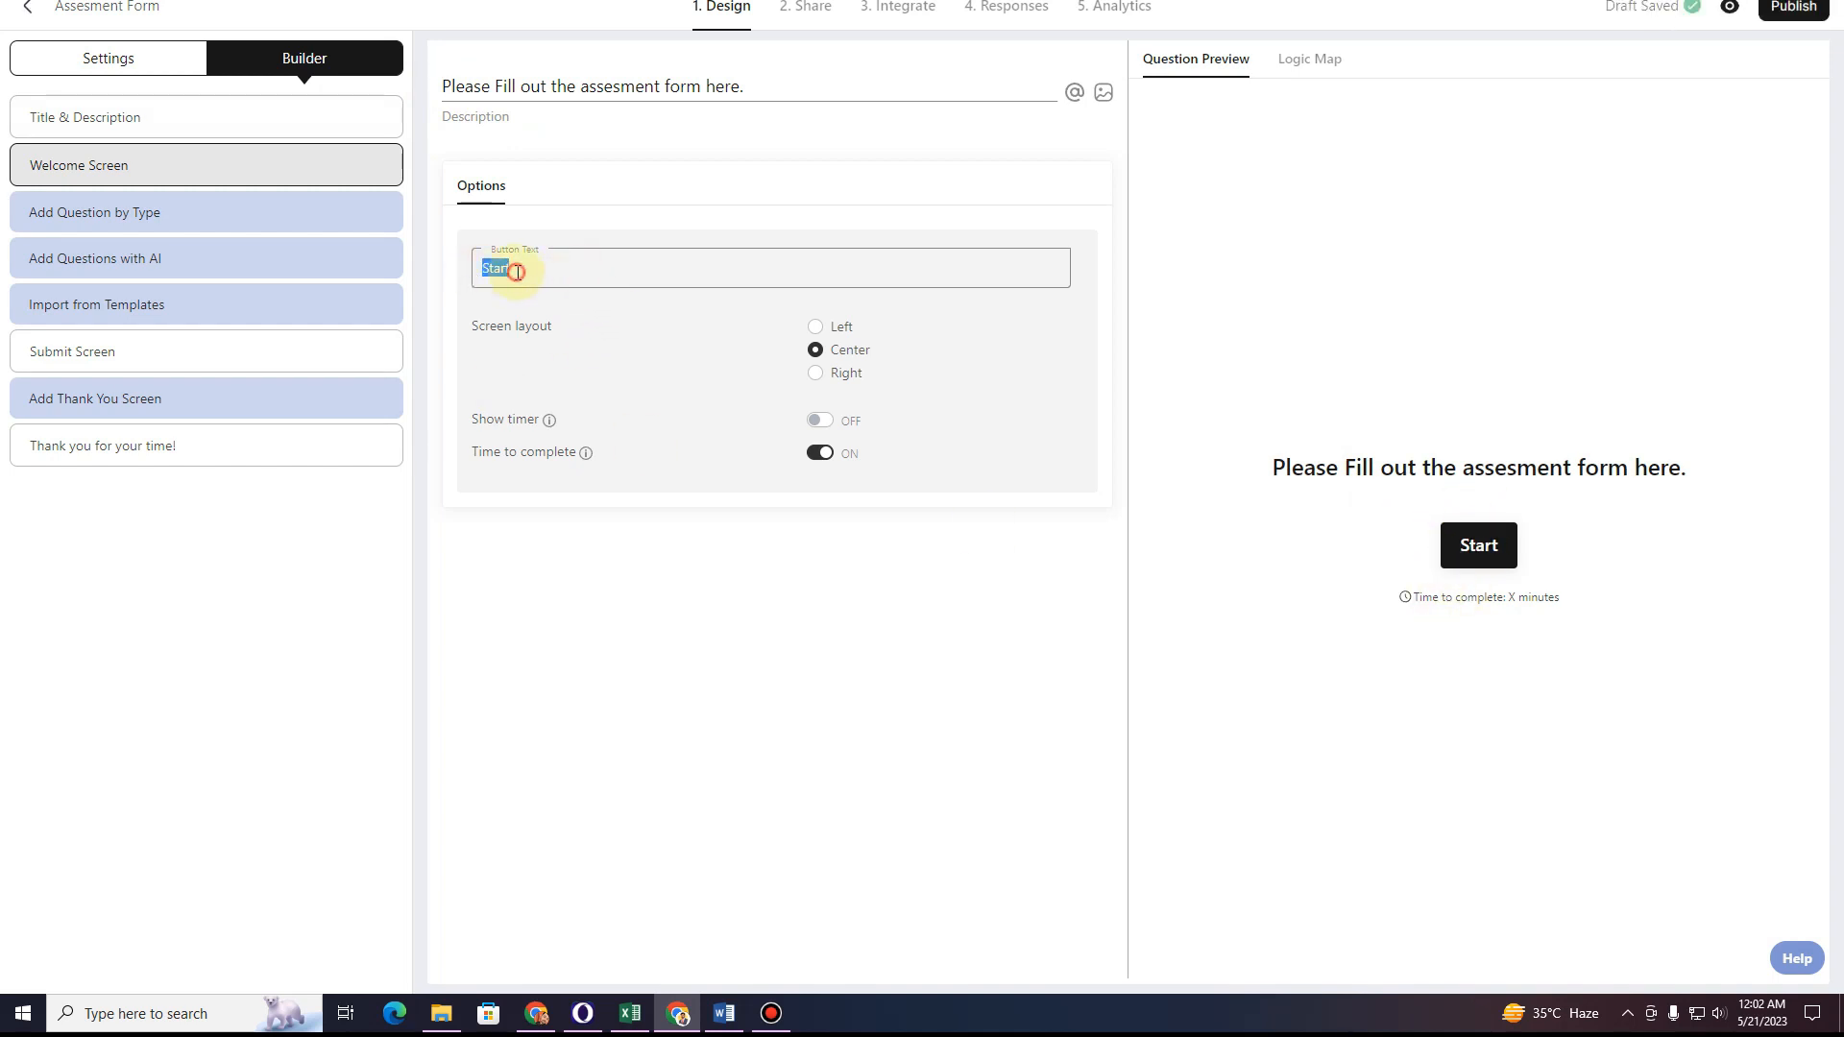
left_click(518, 273)
type("Begin")
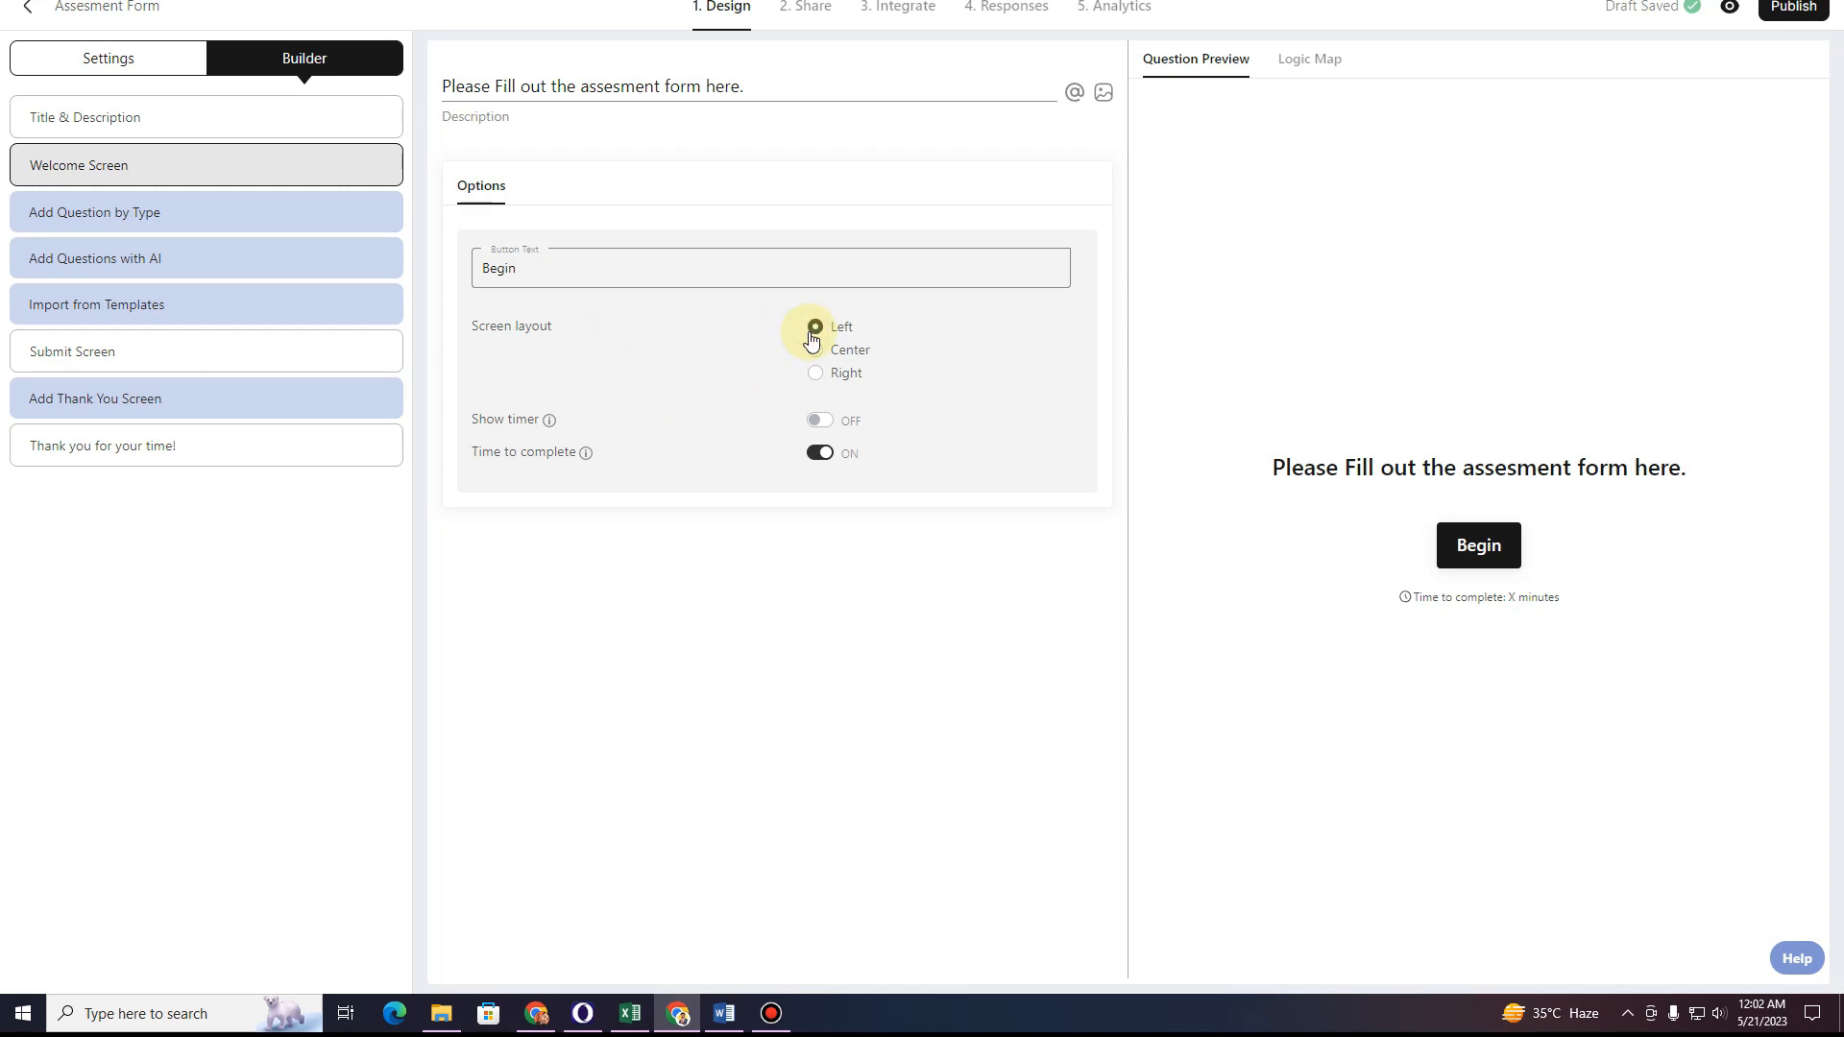
Try the welcome screen's left and right layouts before restoring Center, and switch the timer on and off again.
left_click(817, 375)
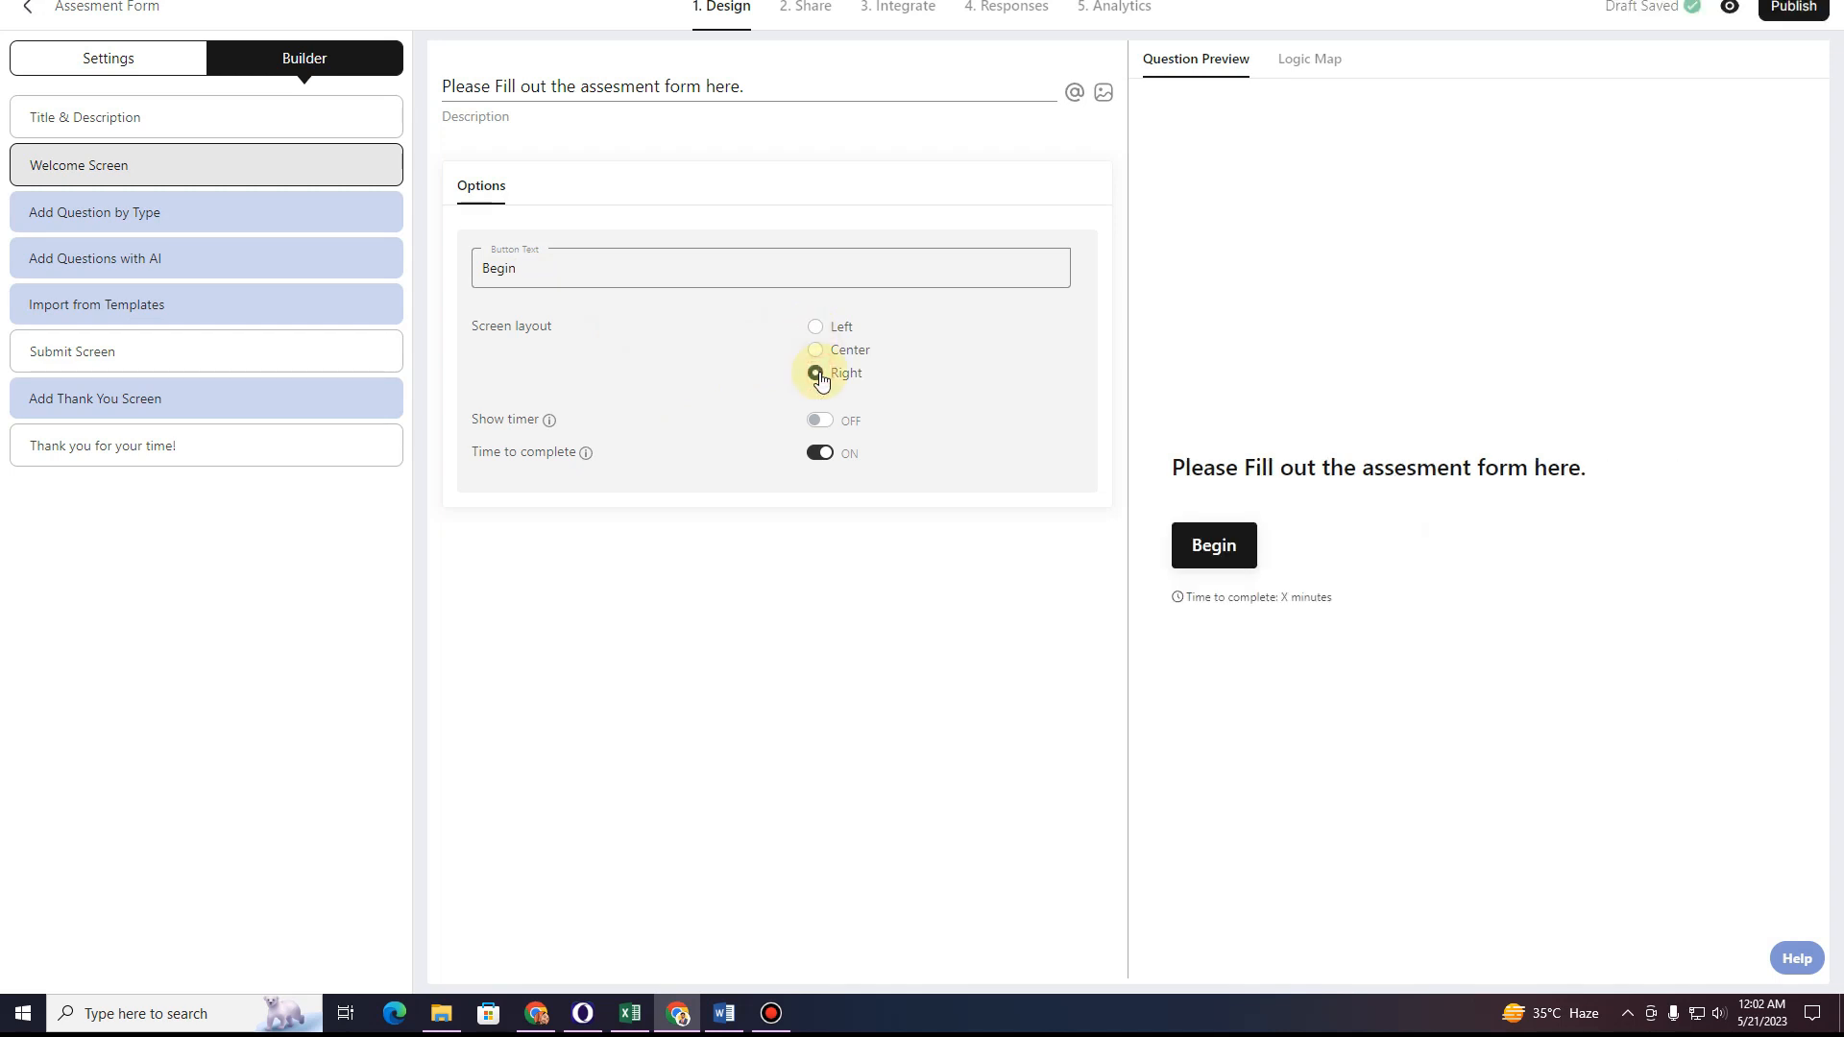
left_click(817, 353)
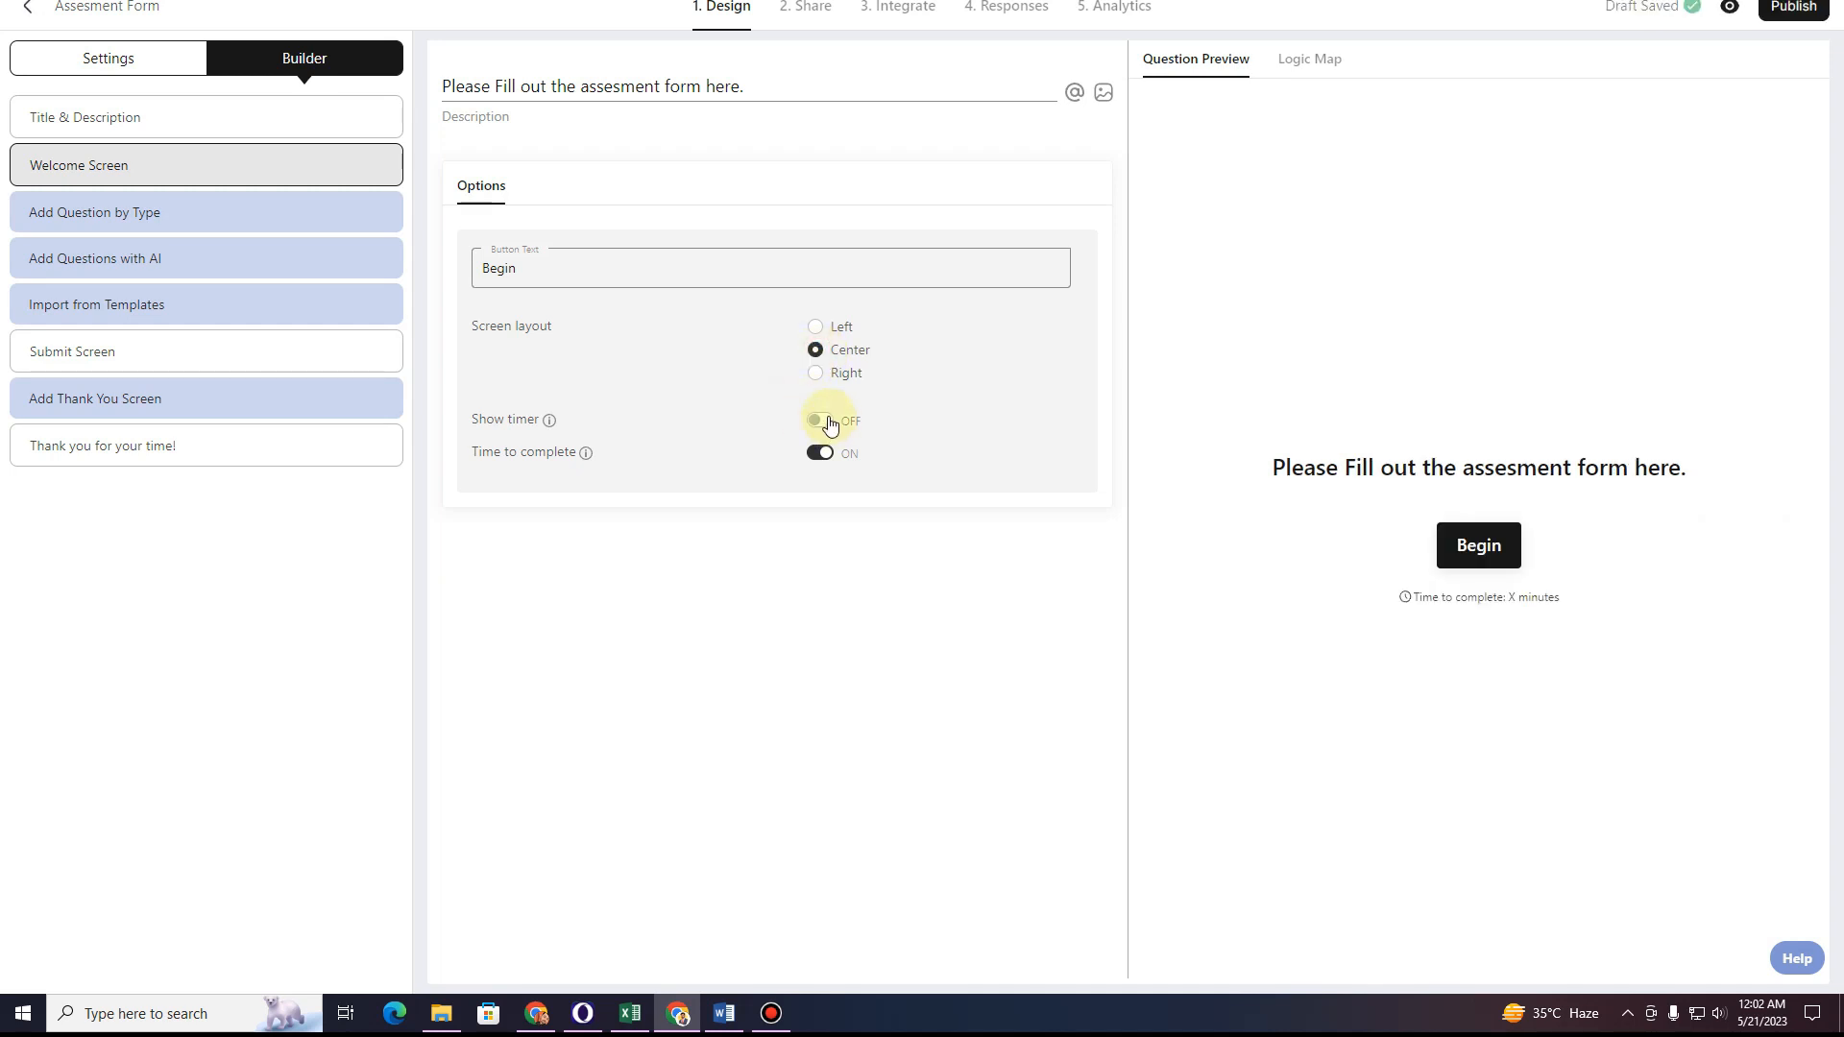
left_click(828, 421)
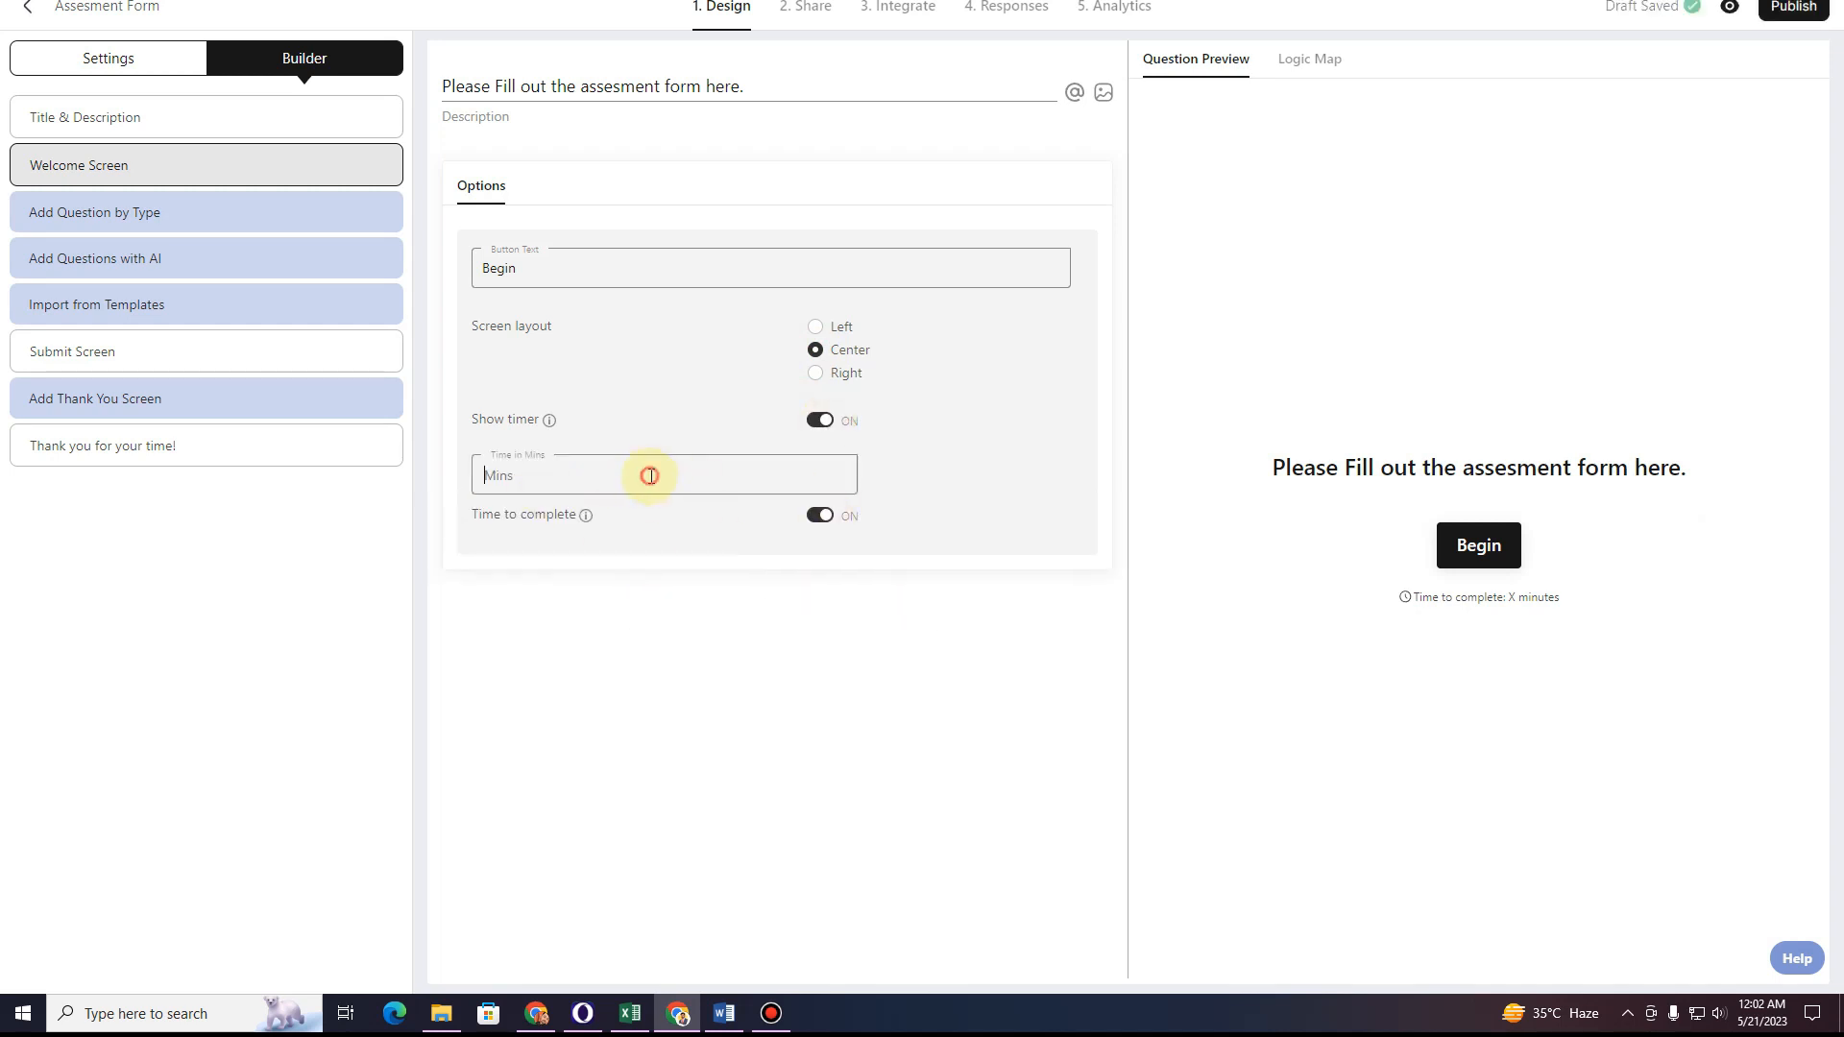
left_click(818, 420)
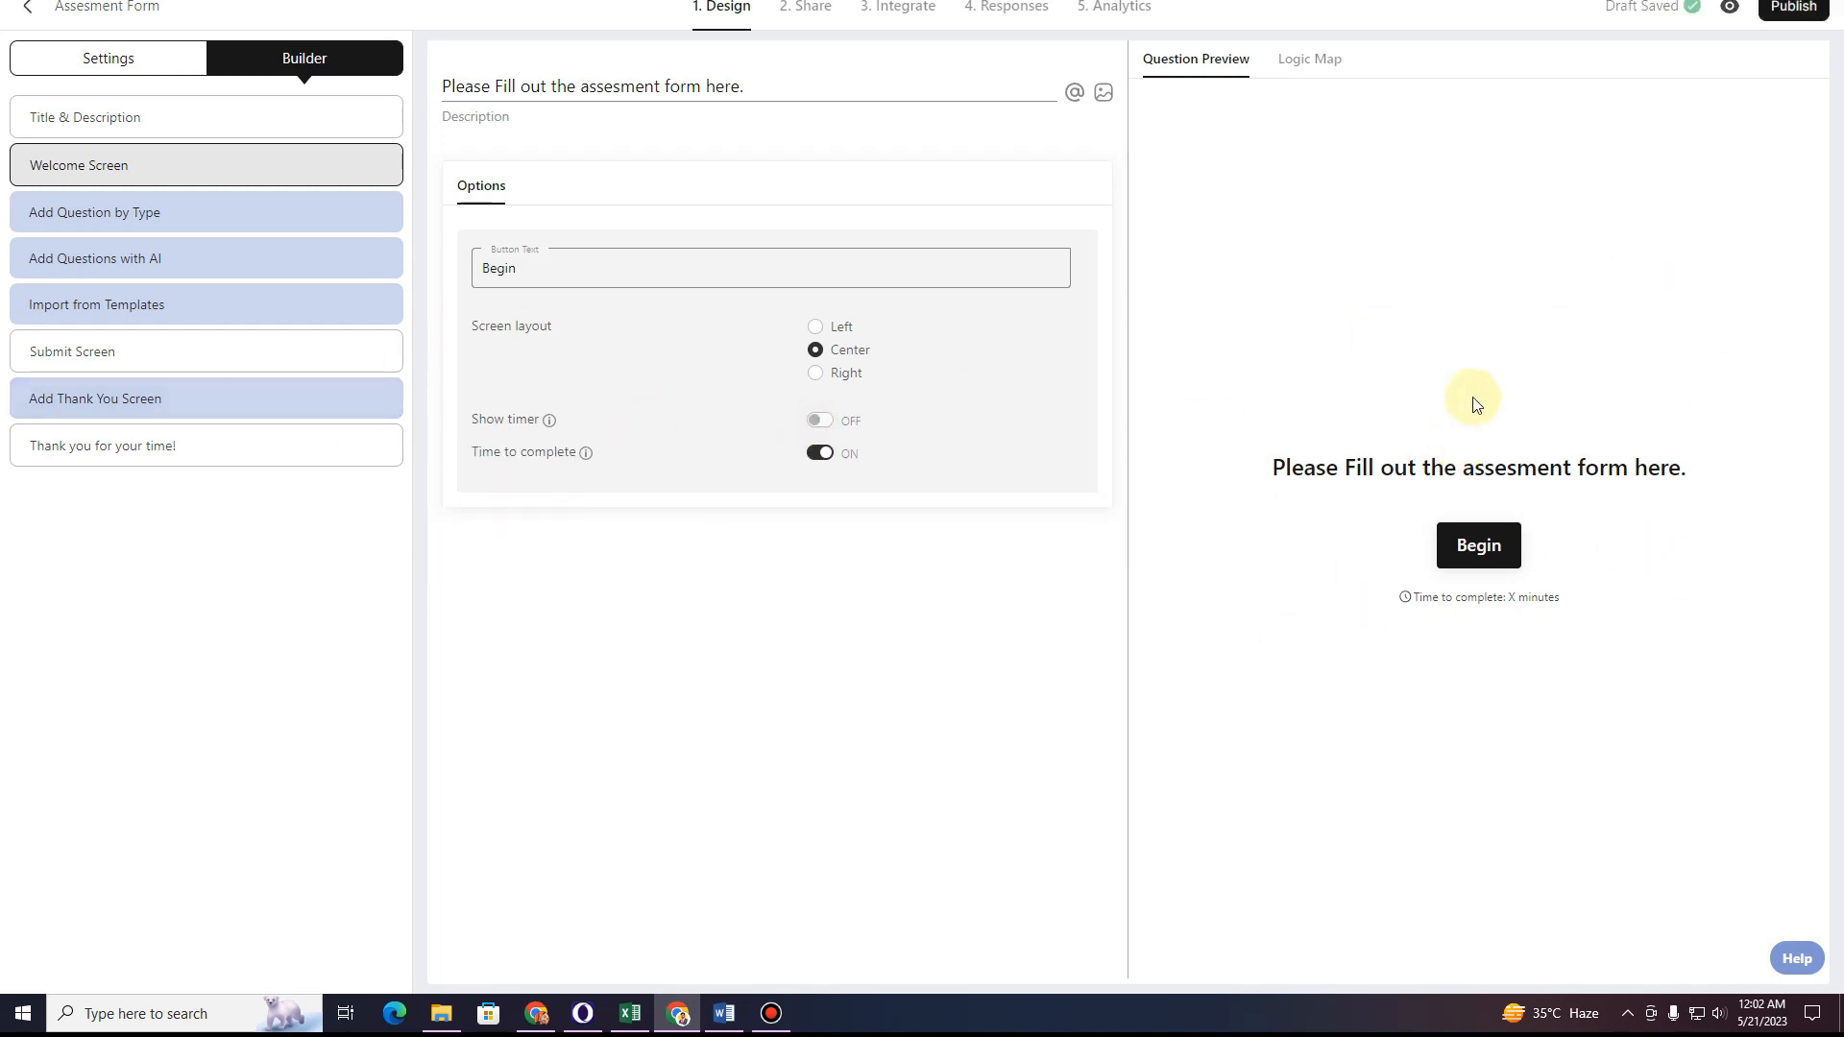
Examine the question types that can be added, including identity verification, text, choices, matrices, scales, contact information and payment.
left_click(63, 223)
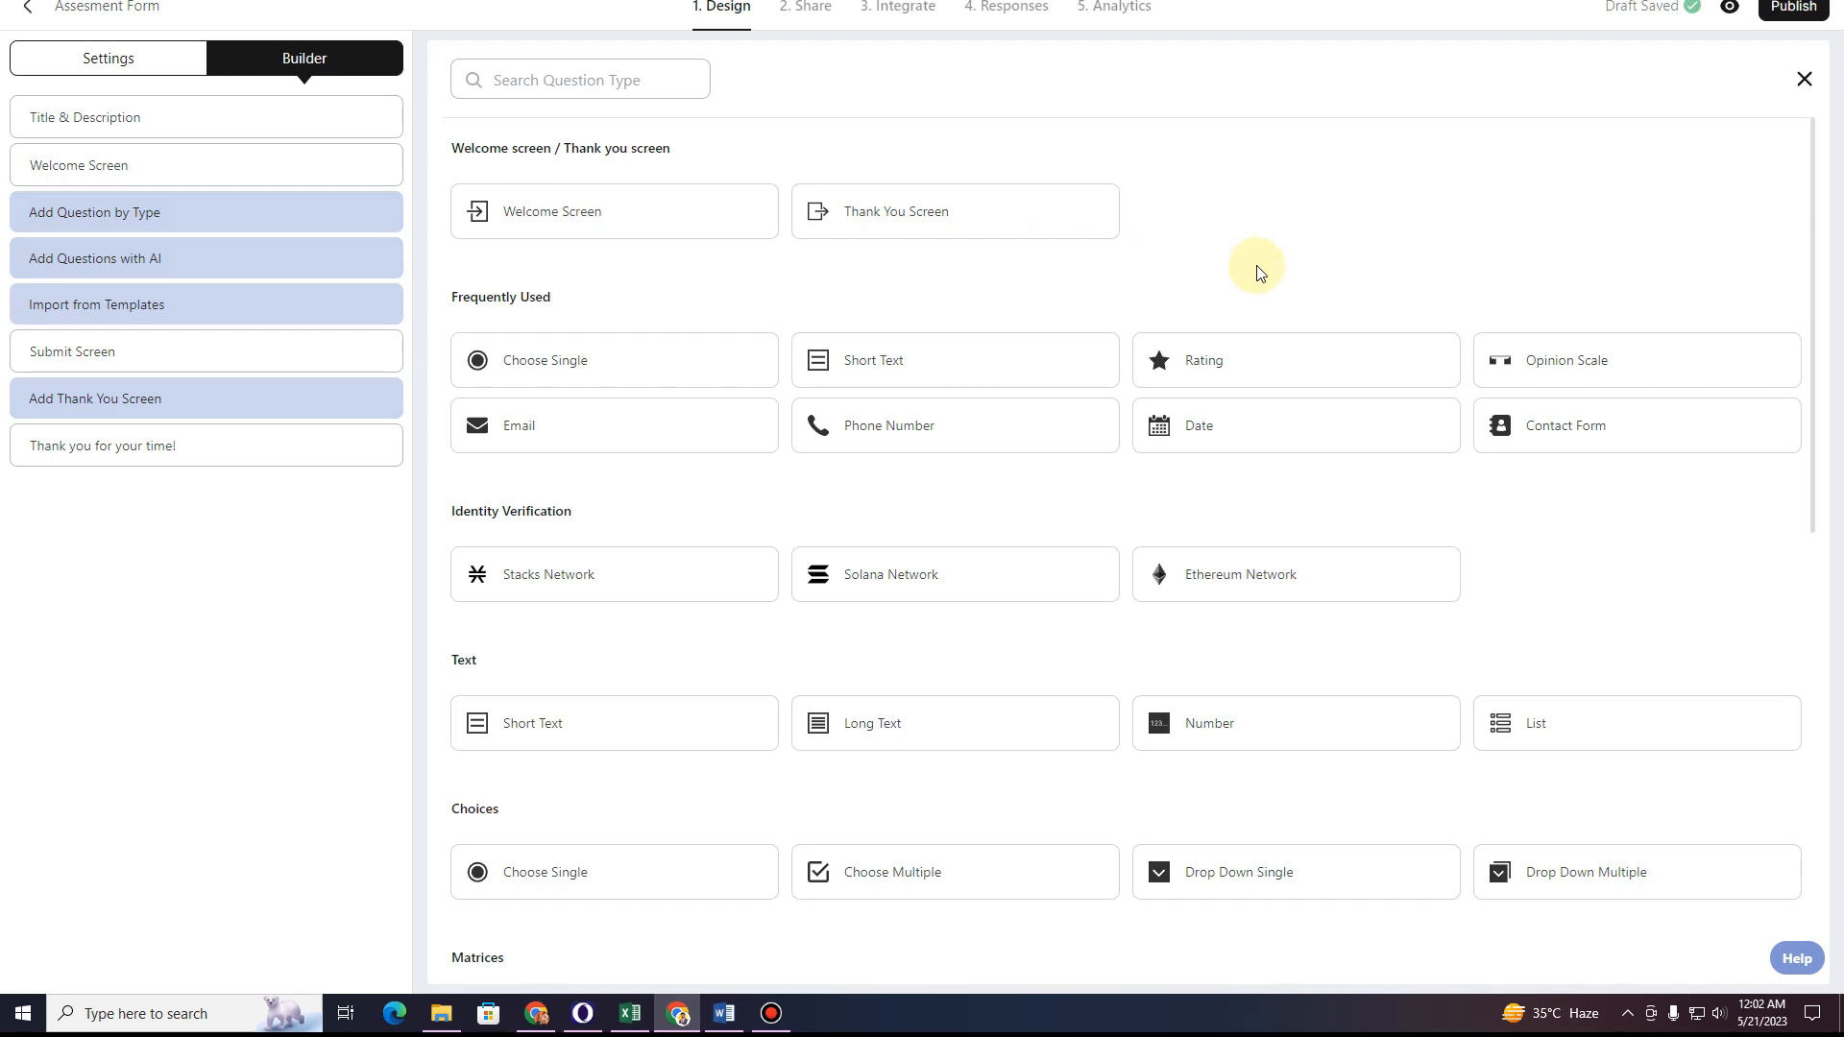
scroll(1265, 260, "down", 10)
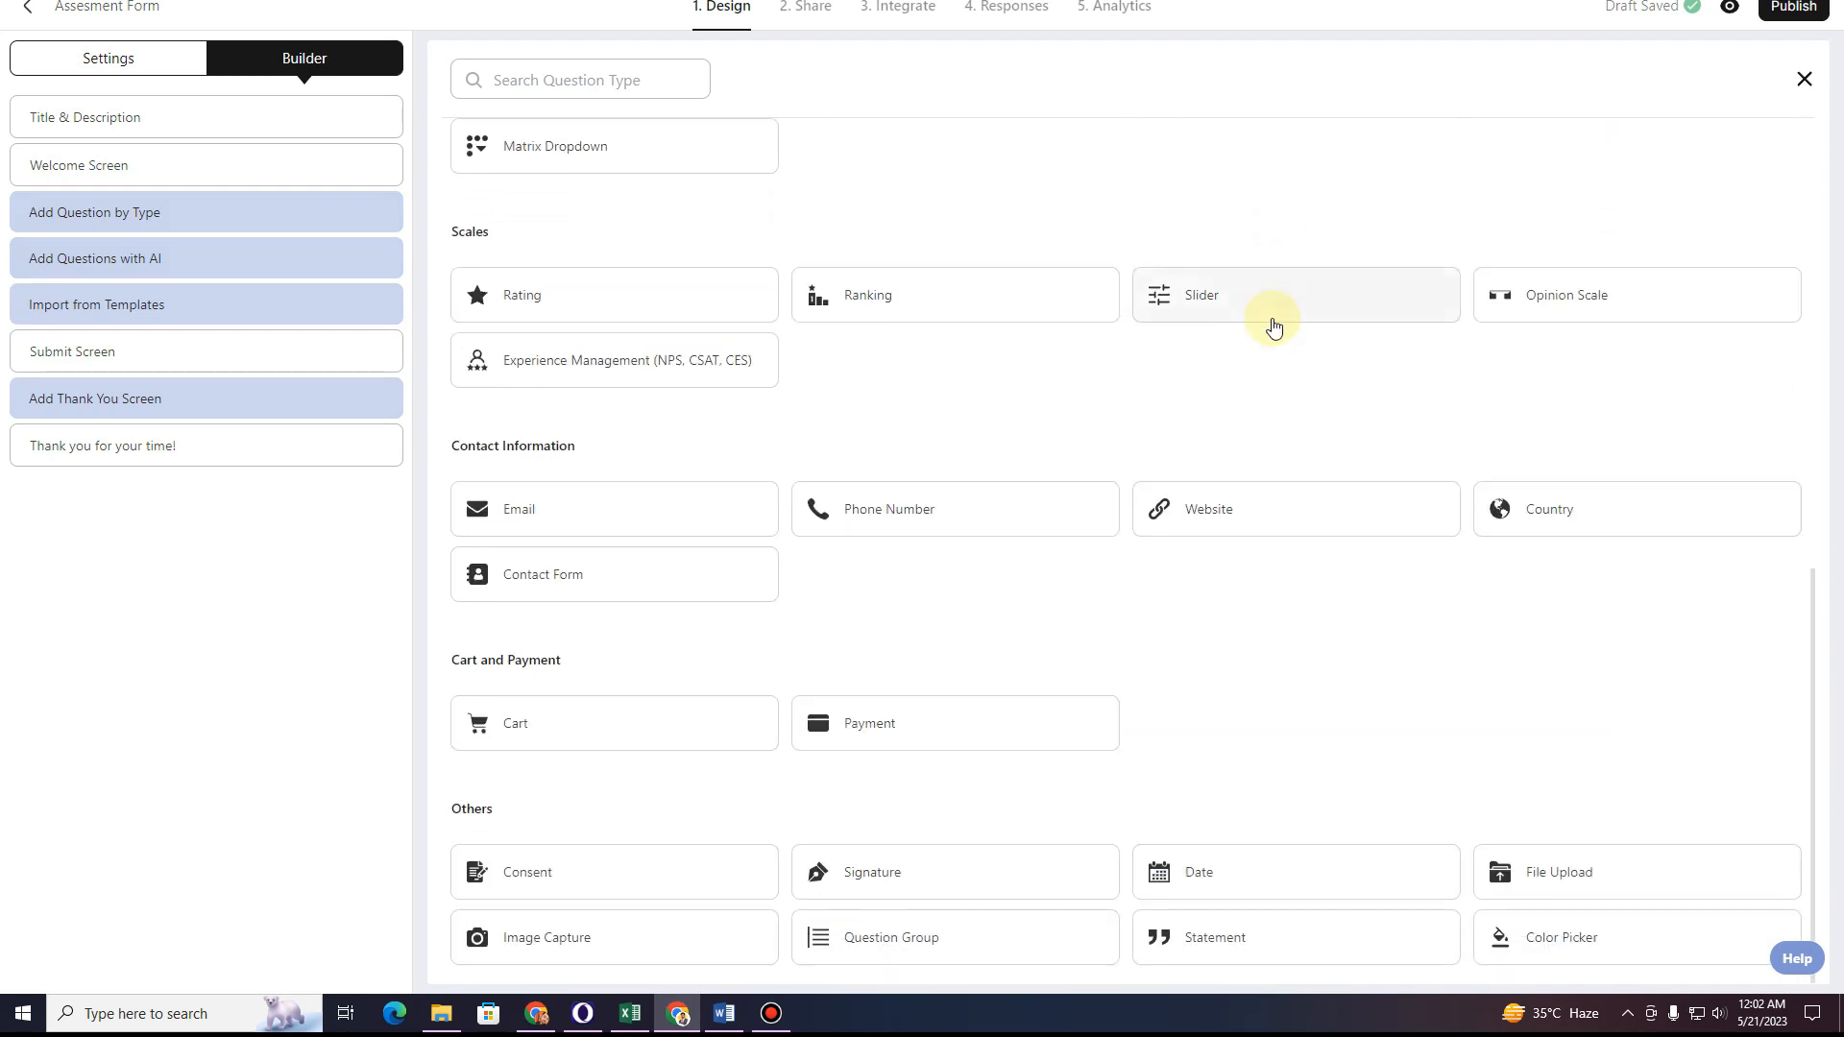
scroll(1273, 323, "up", 10)
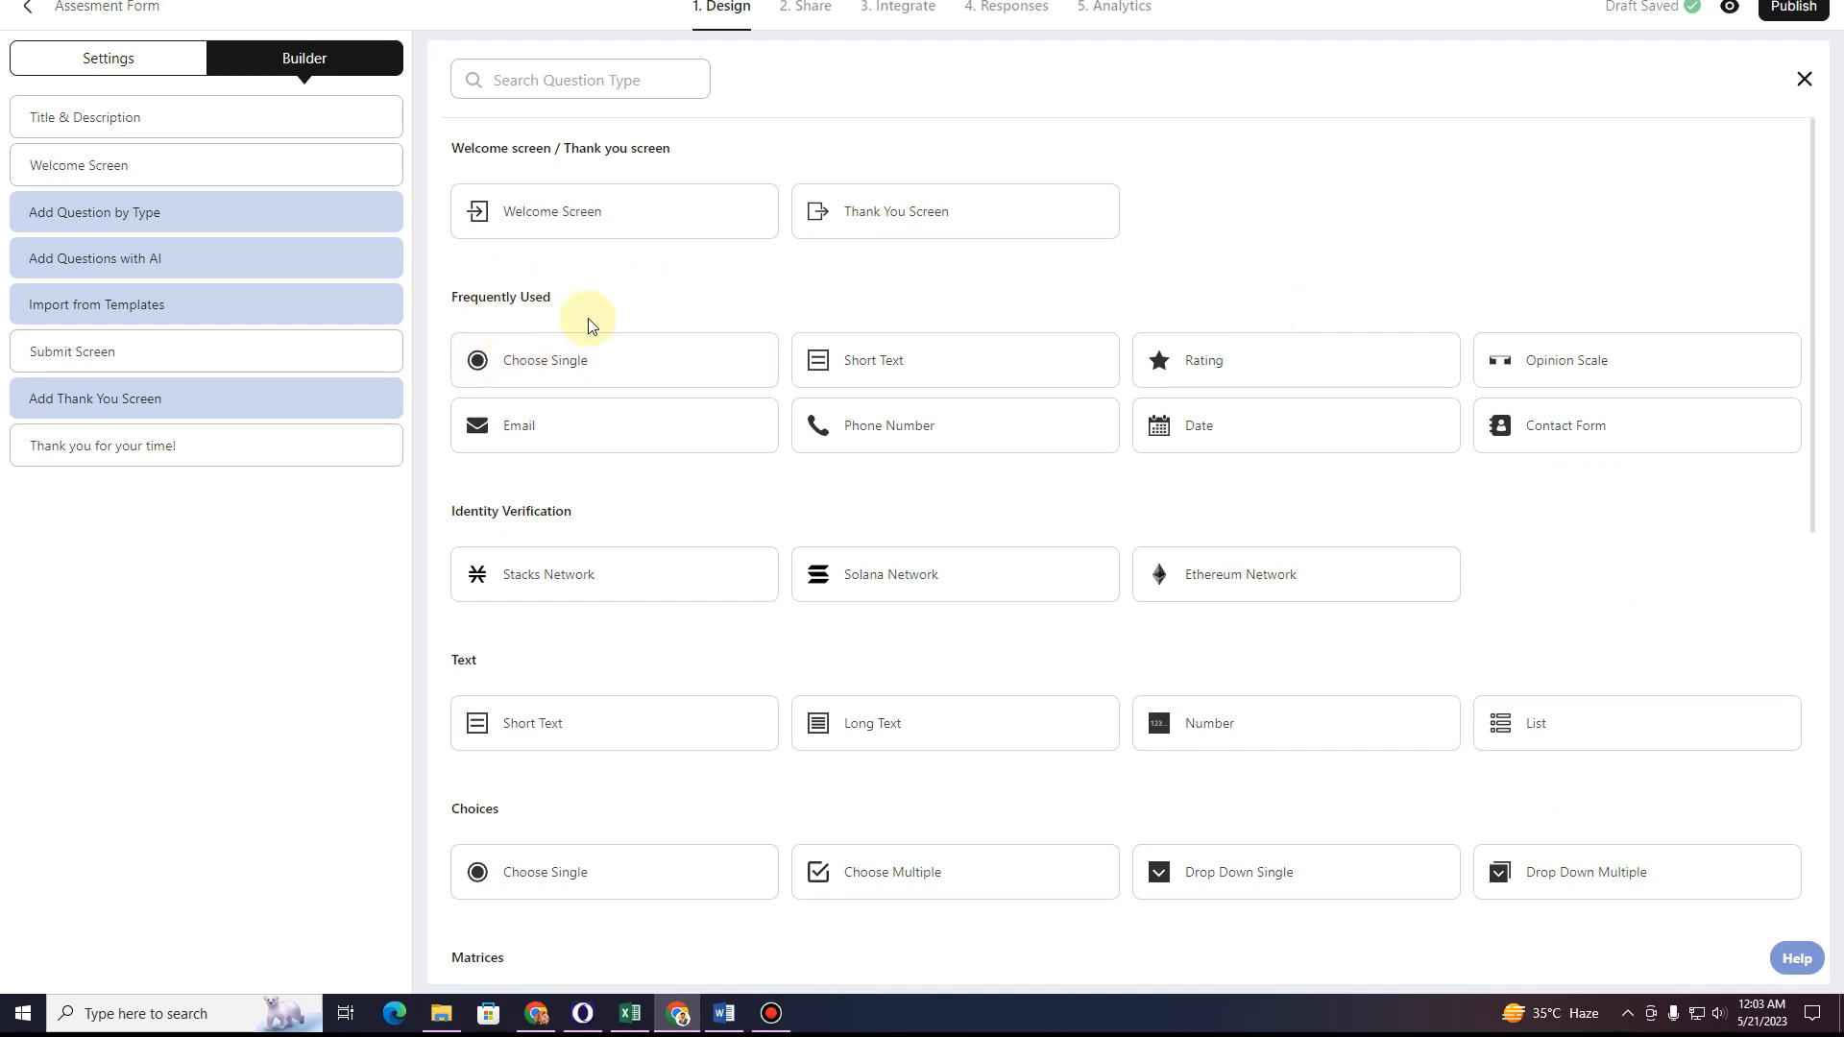
scroll(588, 324, "down", 1)
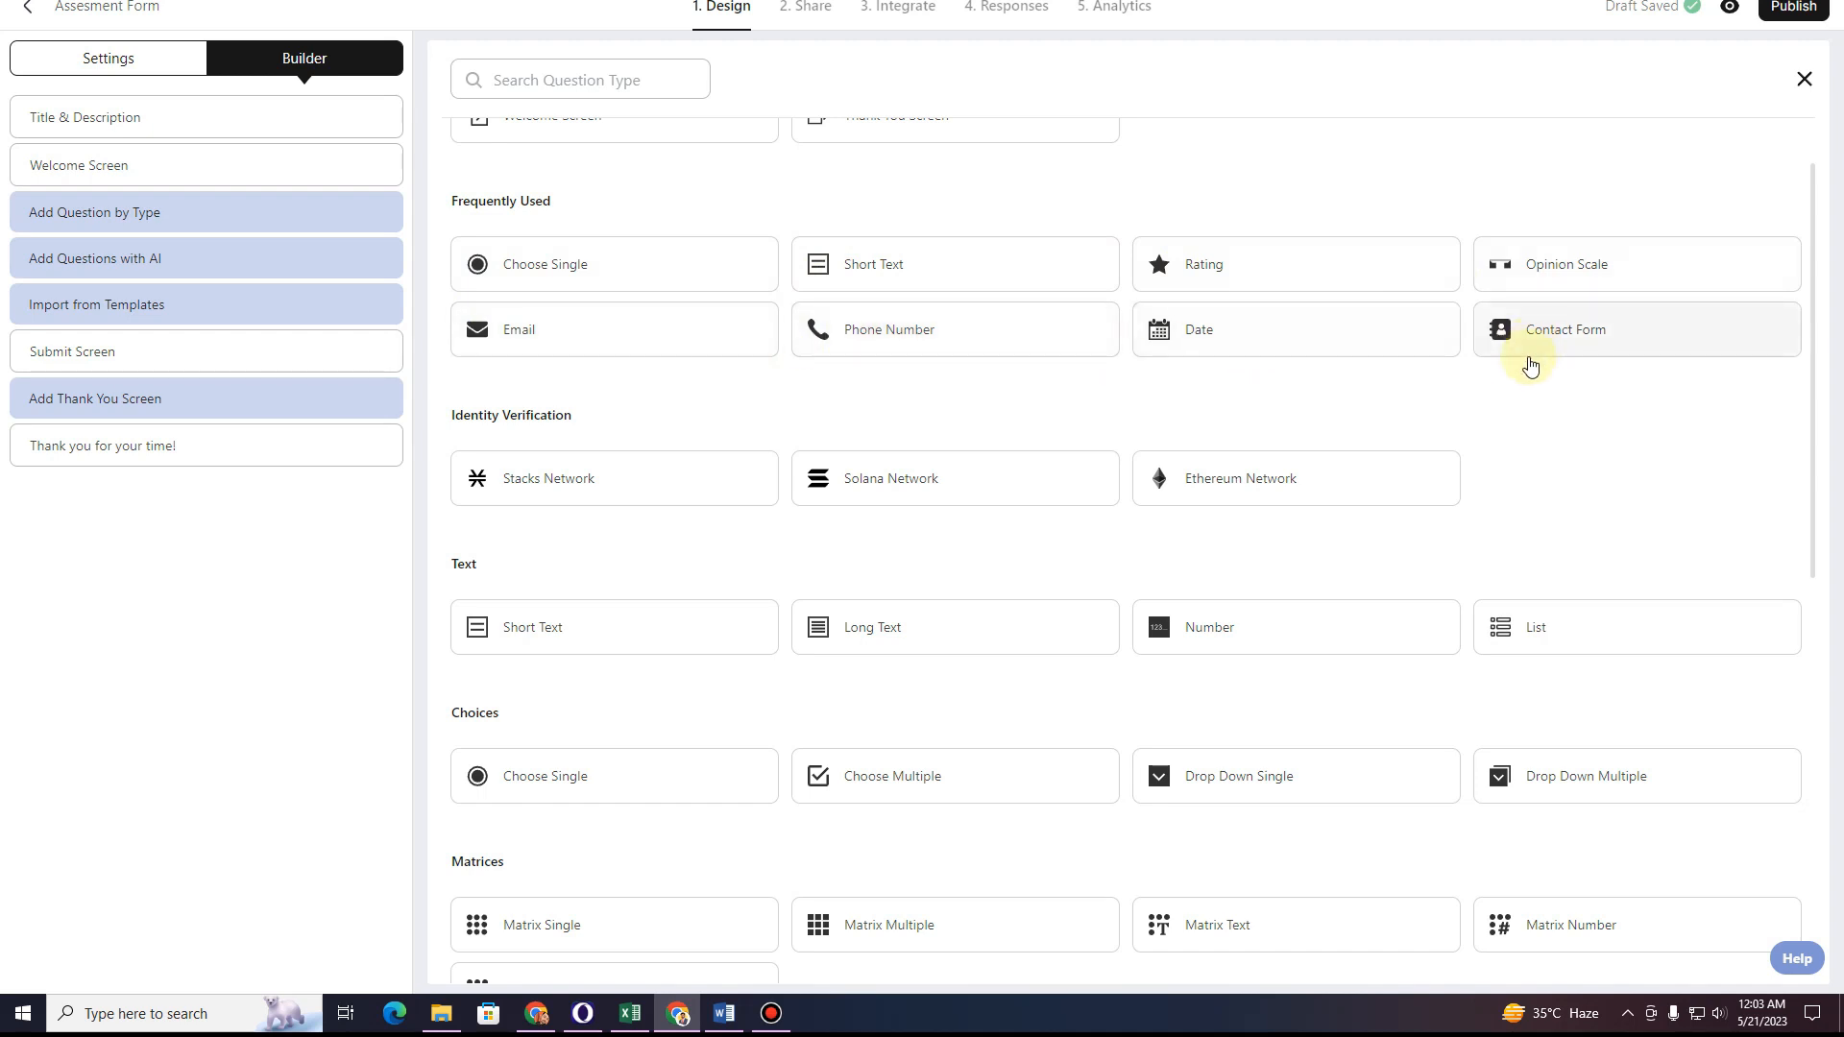
scroll(930, 430, "down", 1)
scroll(930, 430, "down", 1)
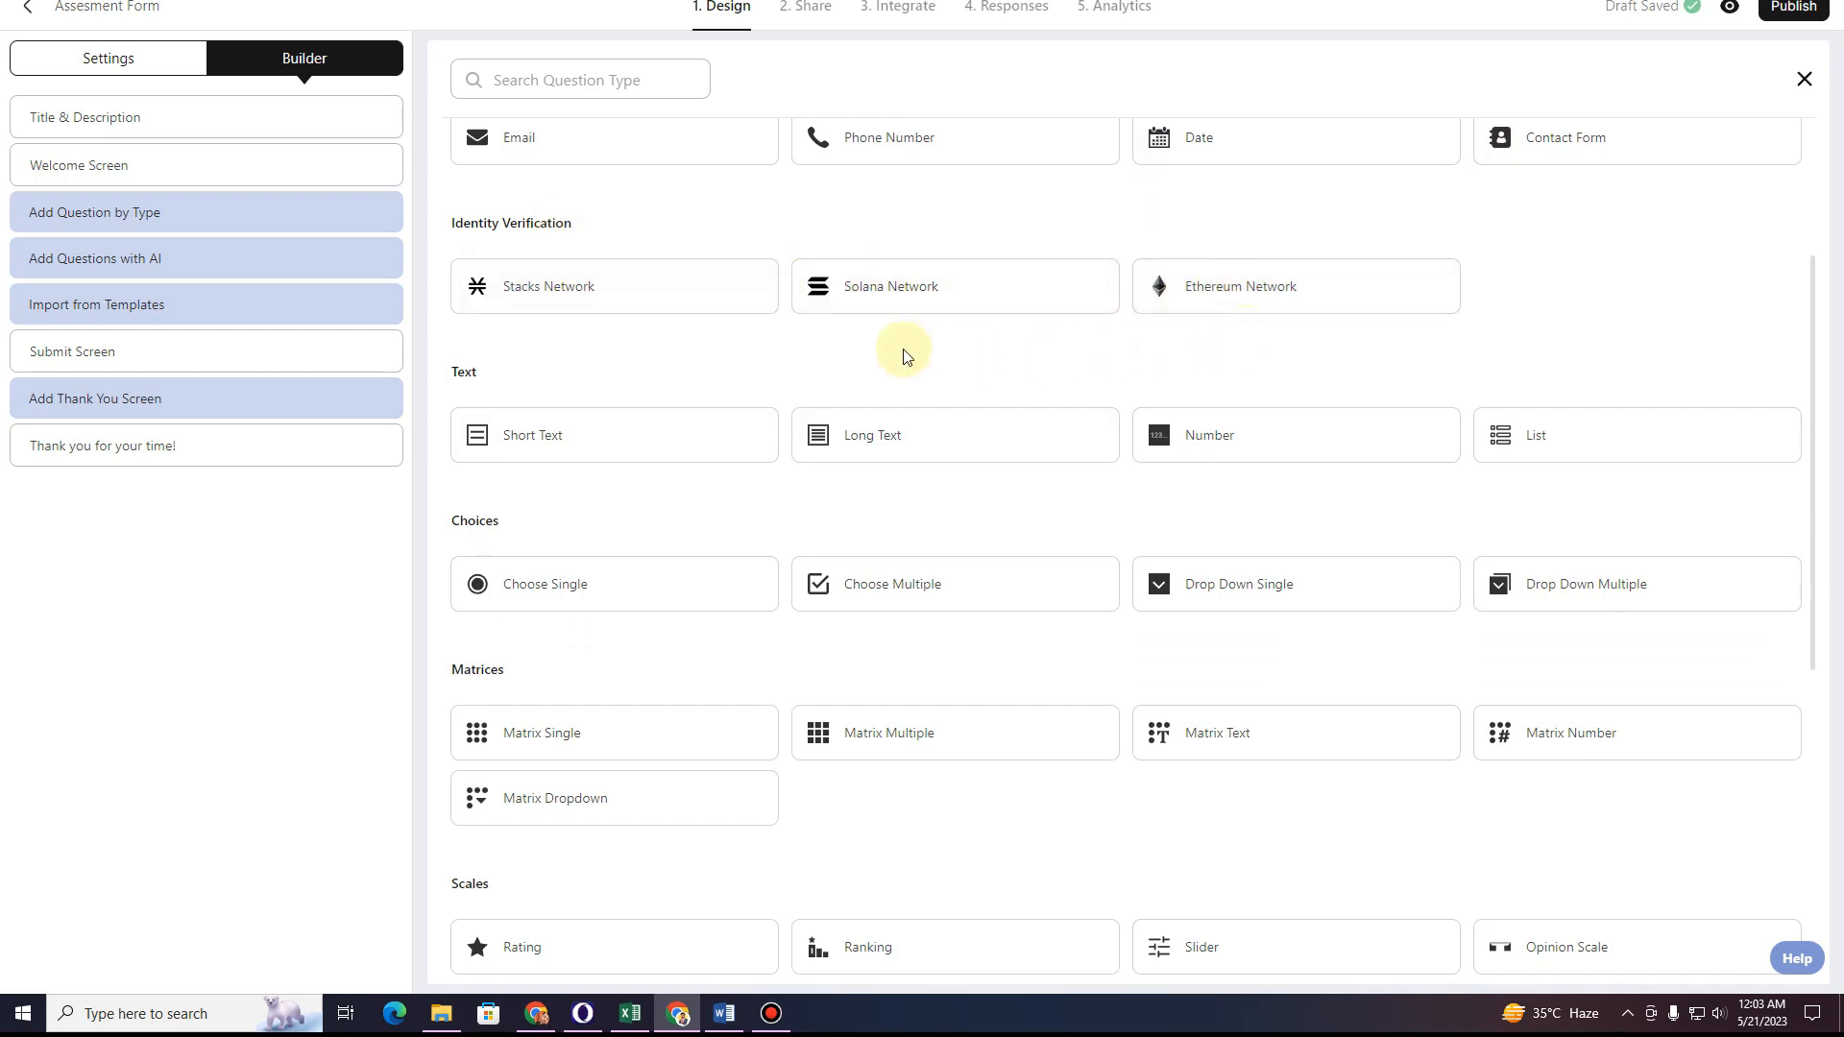
scroll(661, 370, "down", 1)
scroll(661, 370, "down", 1)
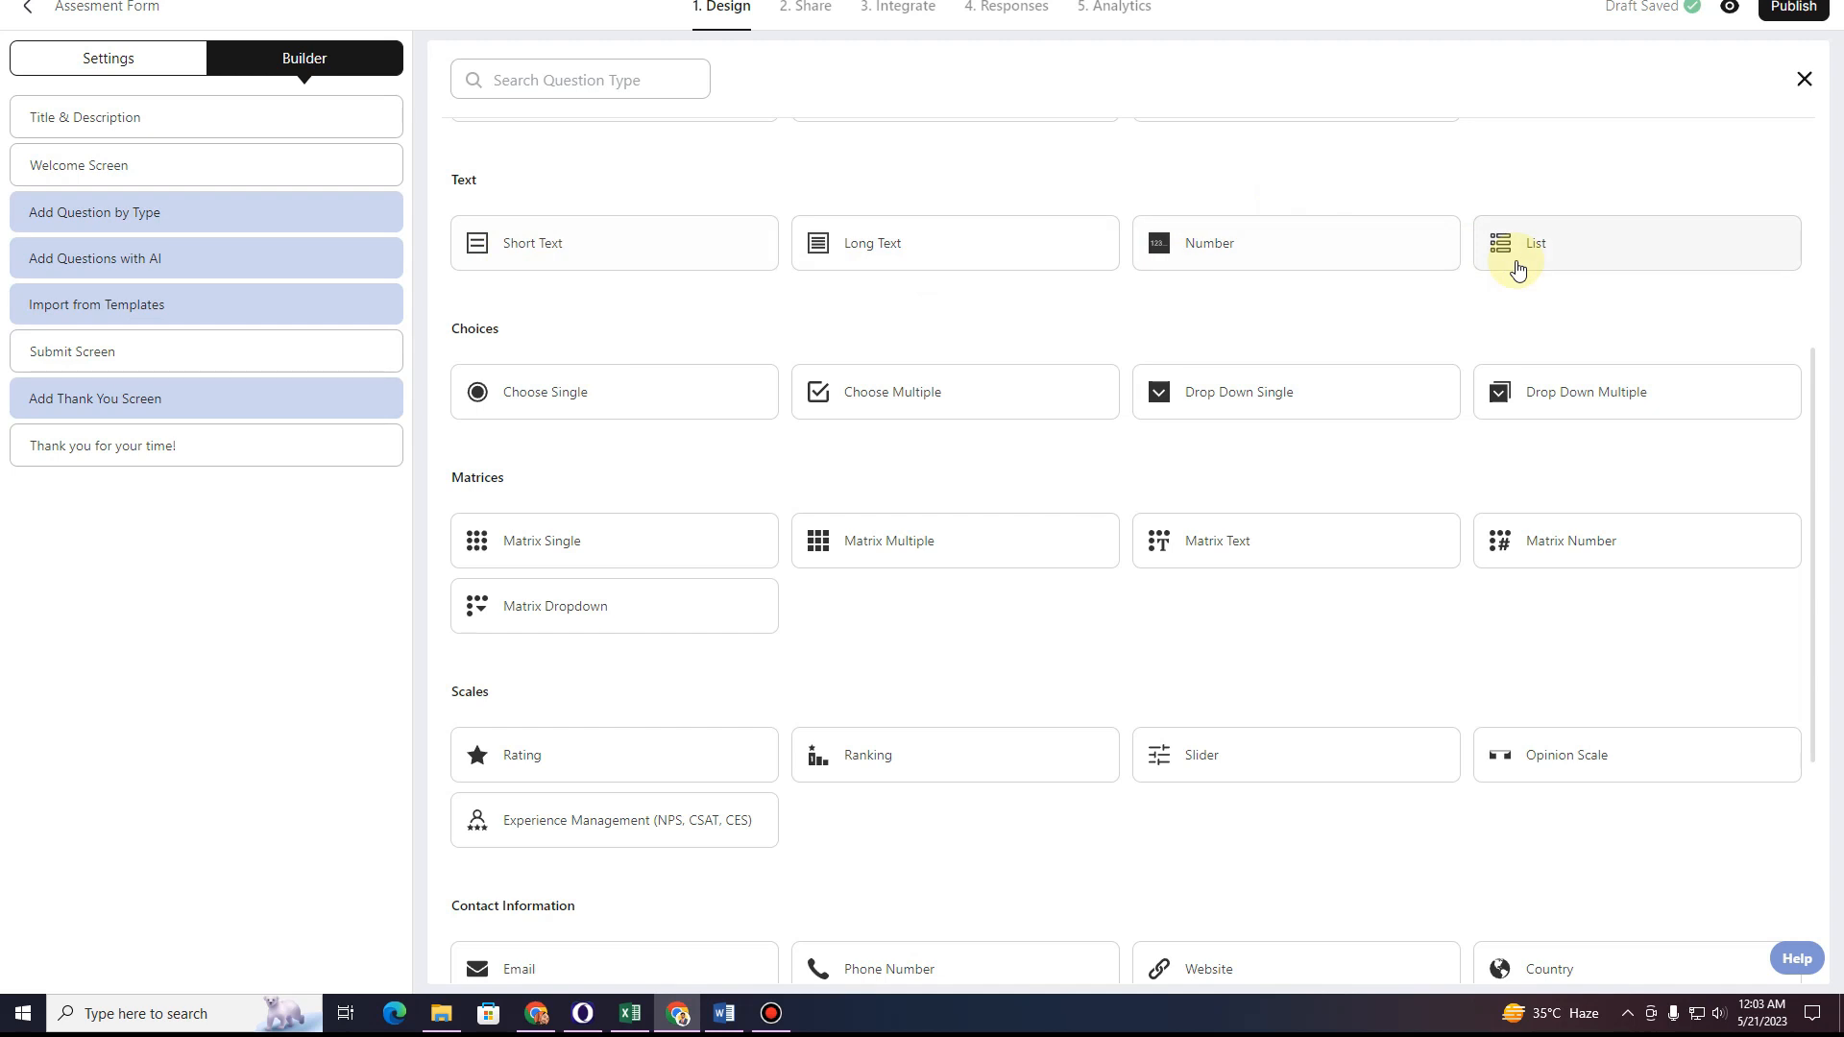
scroll(518, 298, "down", 1)
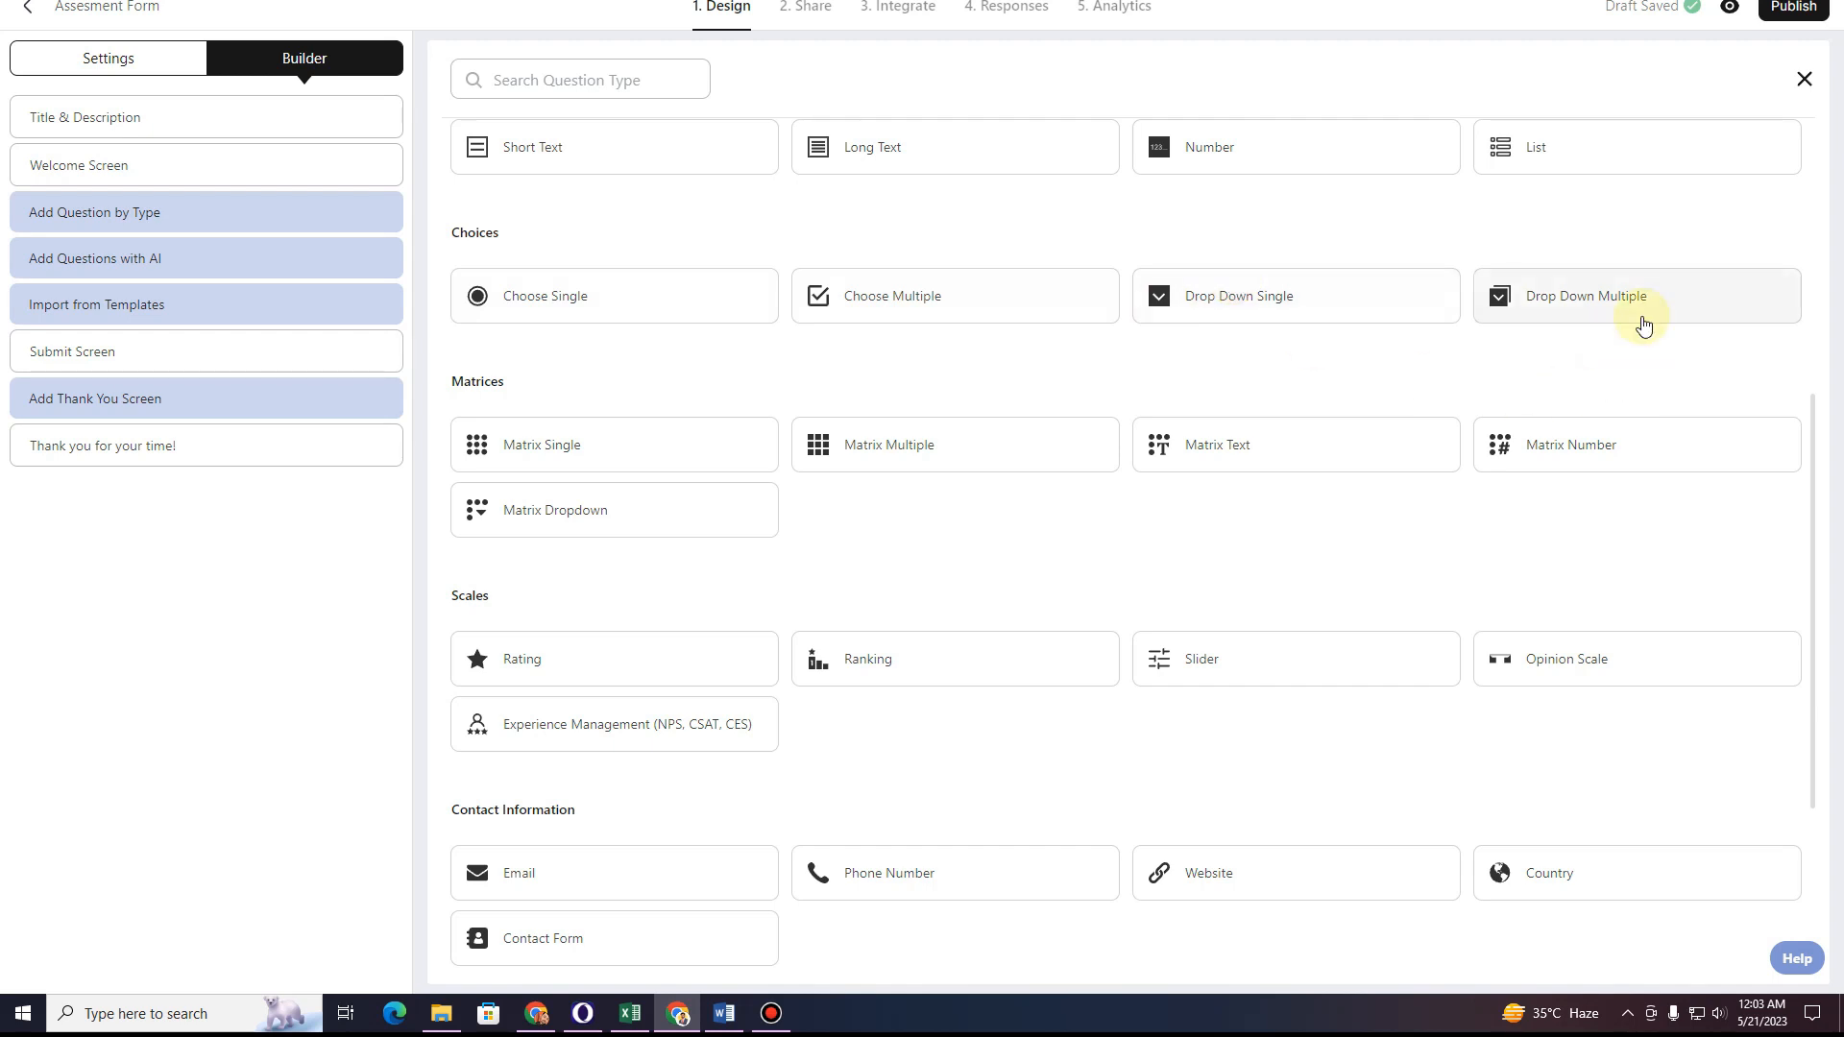
scroll(706, 382, "down", 2)
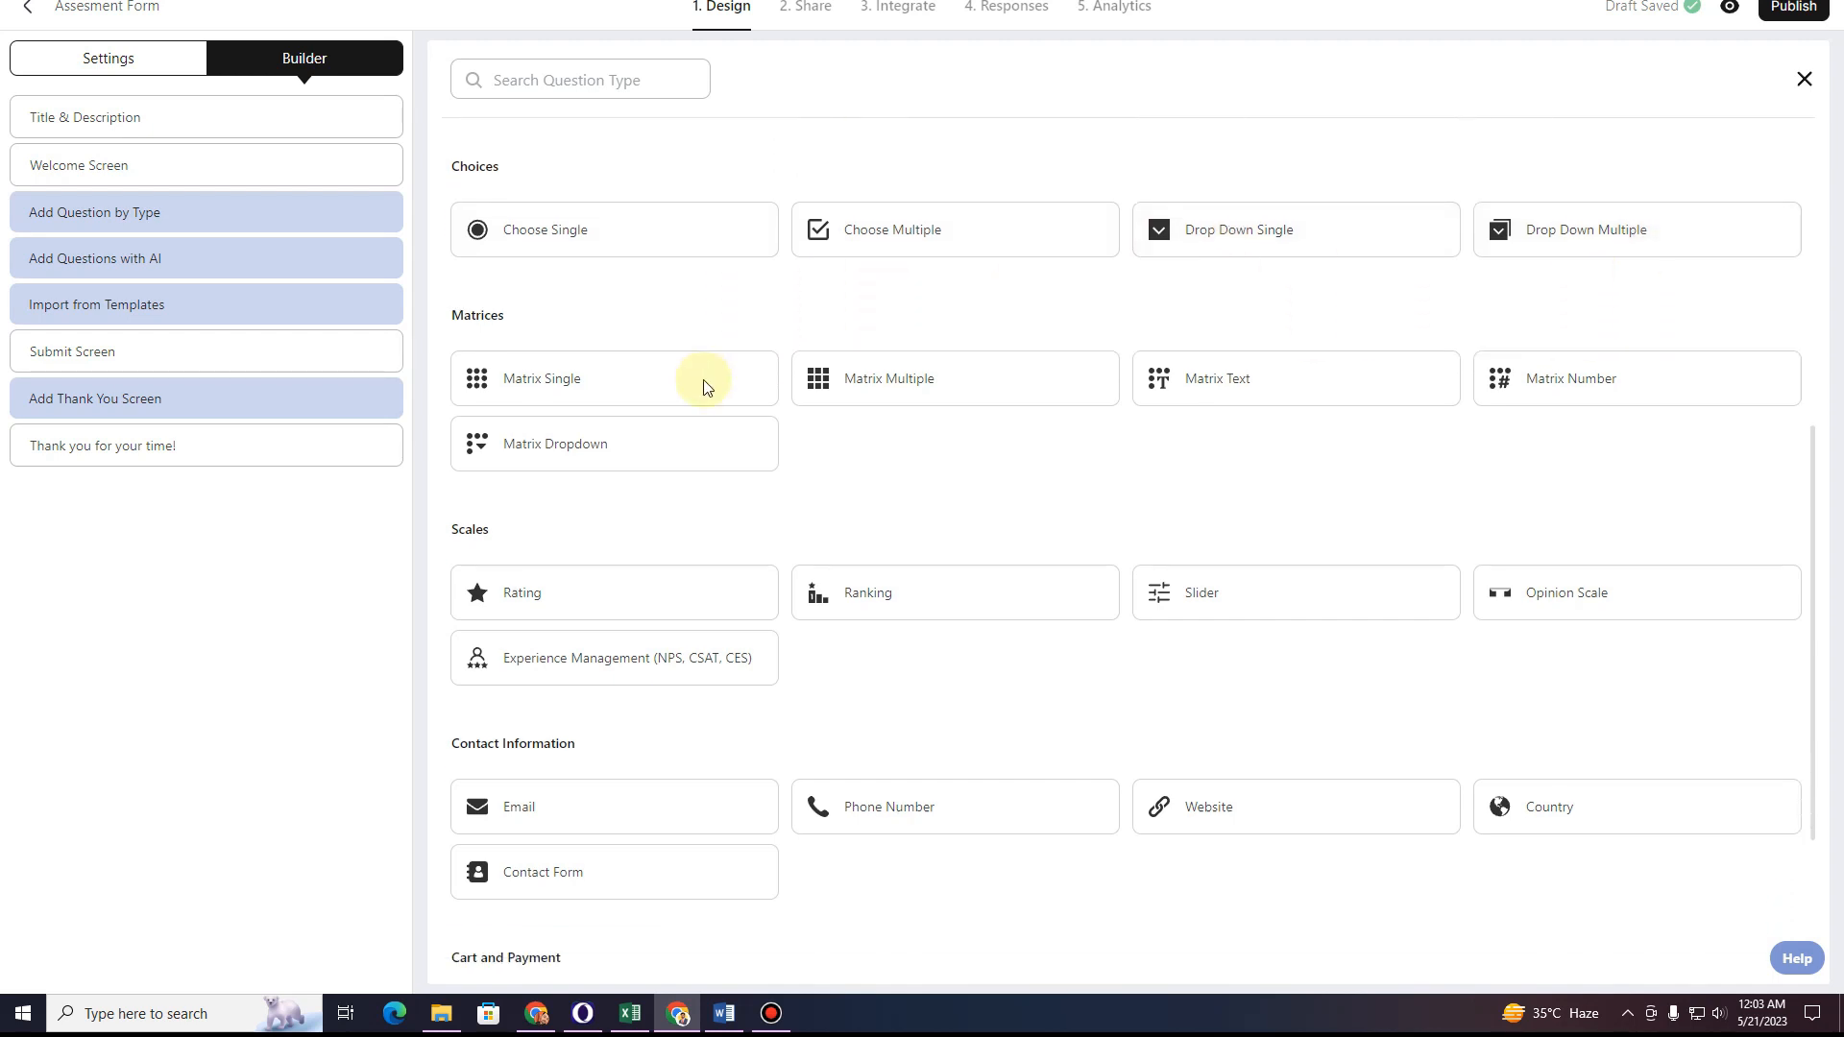
scroll(823, 389, "down", 2)
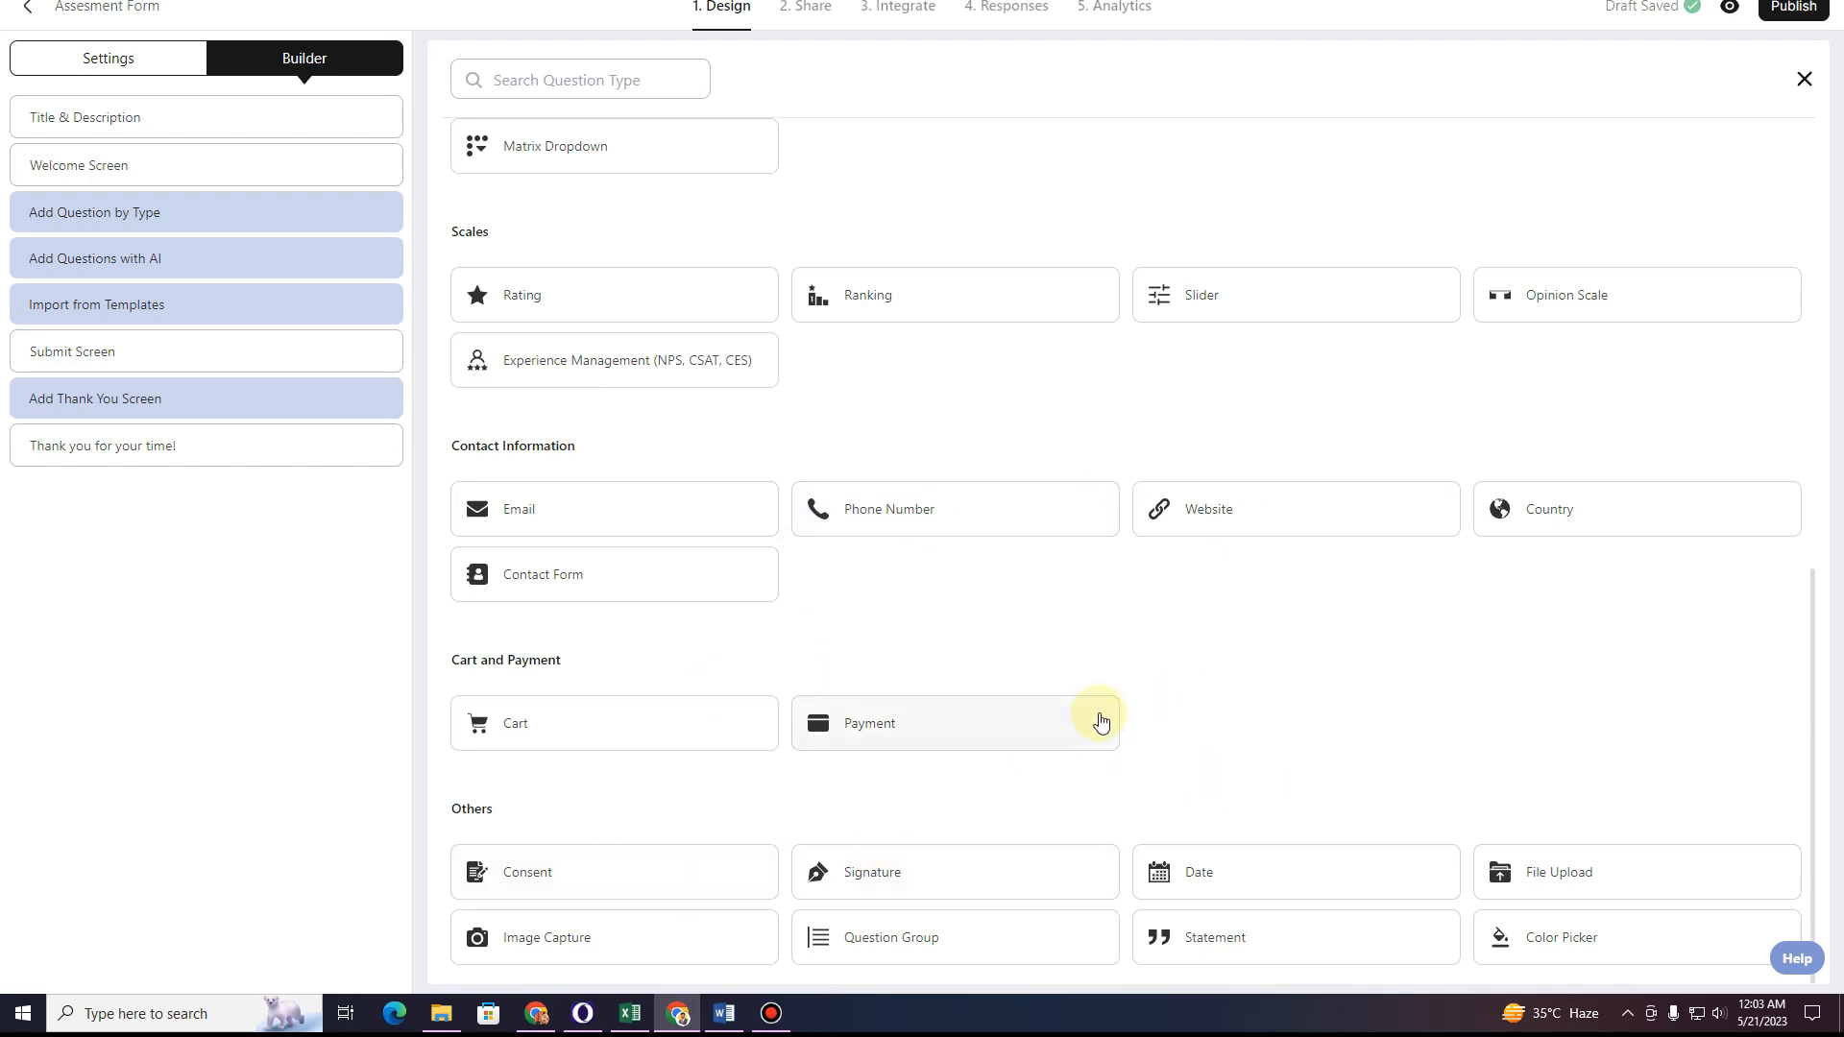
scroll(1143, 600, "up", 5)
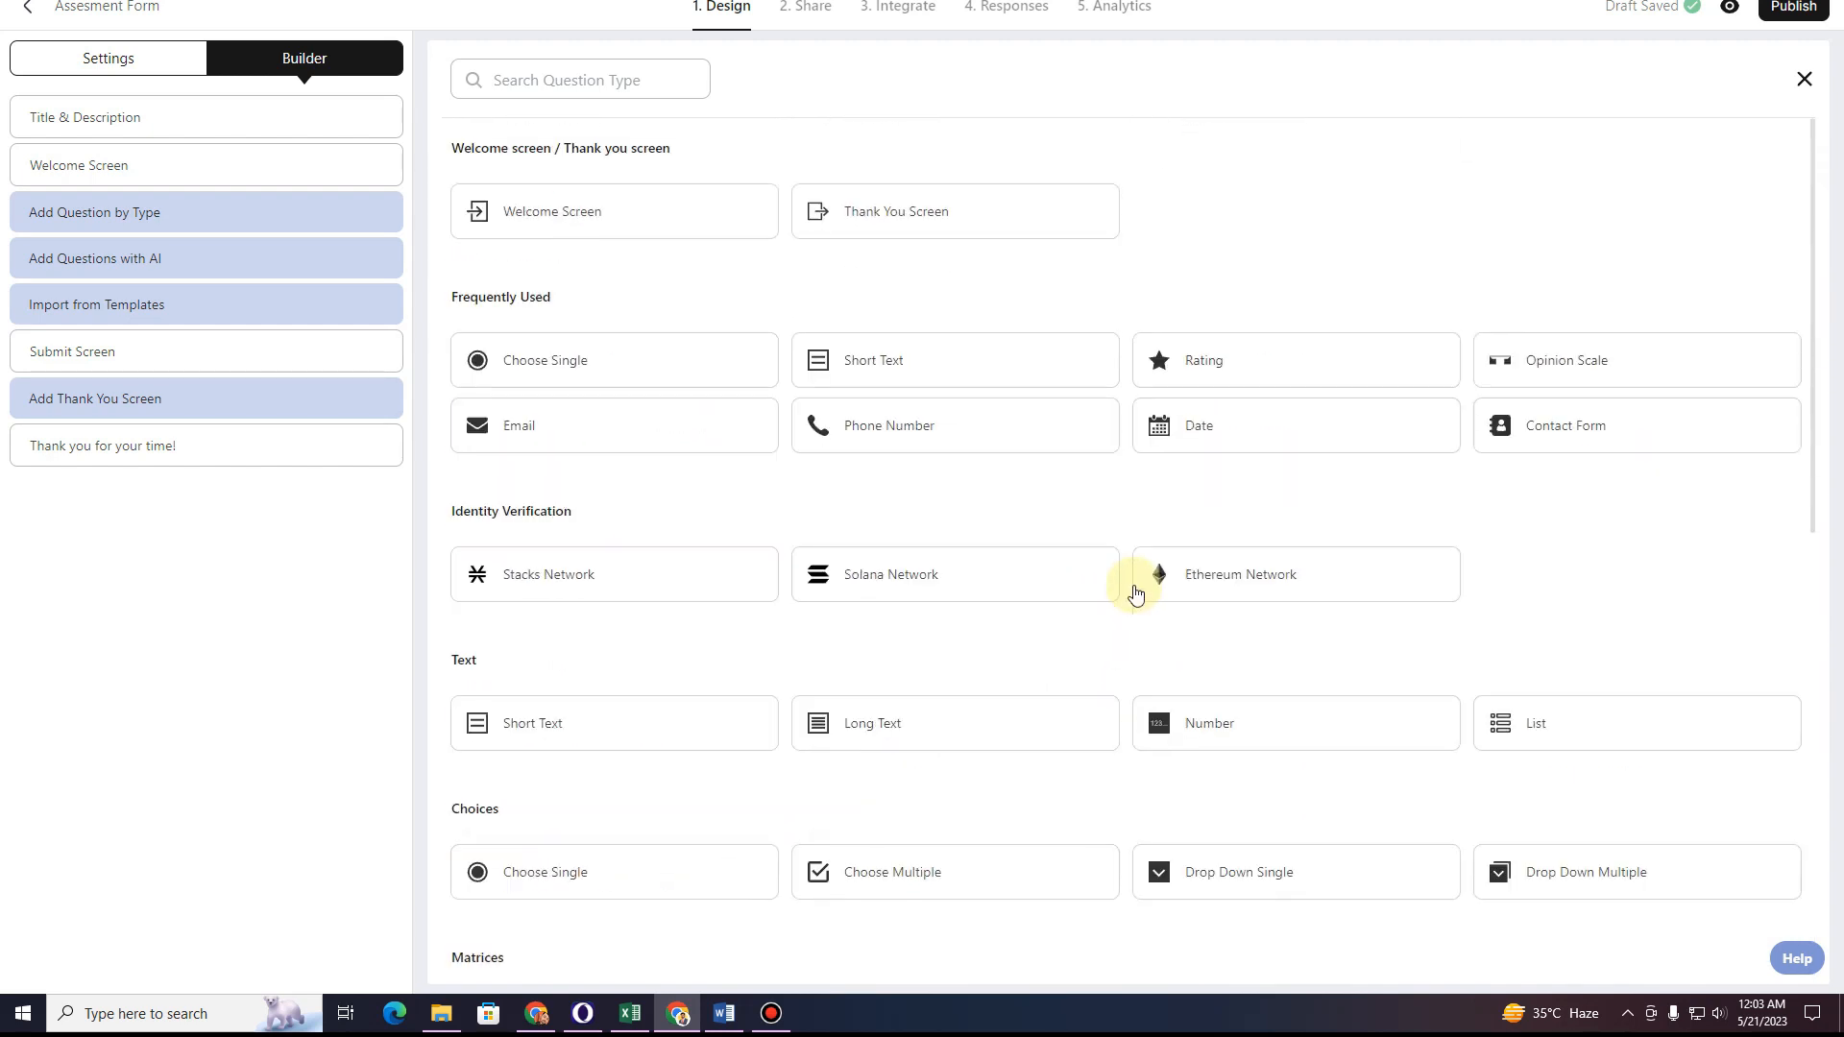
Add a Short Text question to the form and title it "Name".
left_click(893, 375)
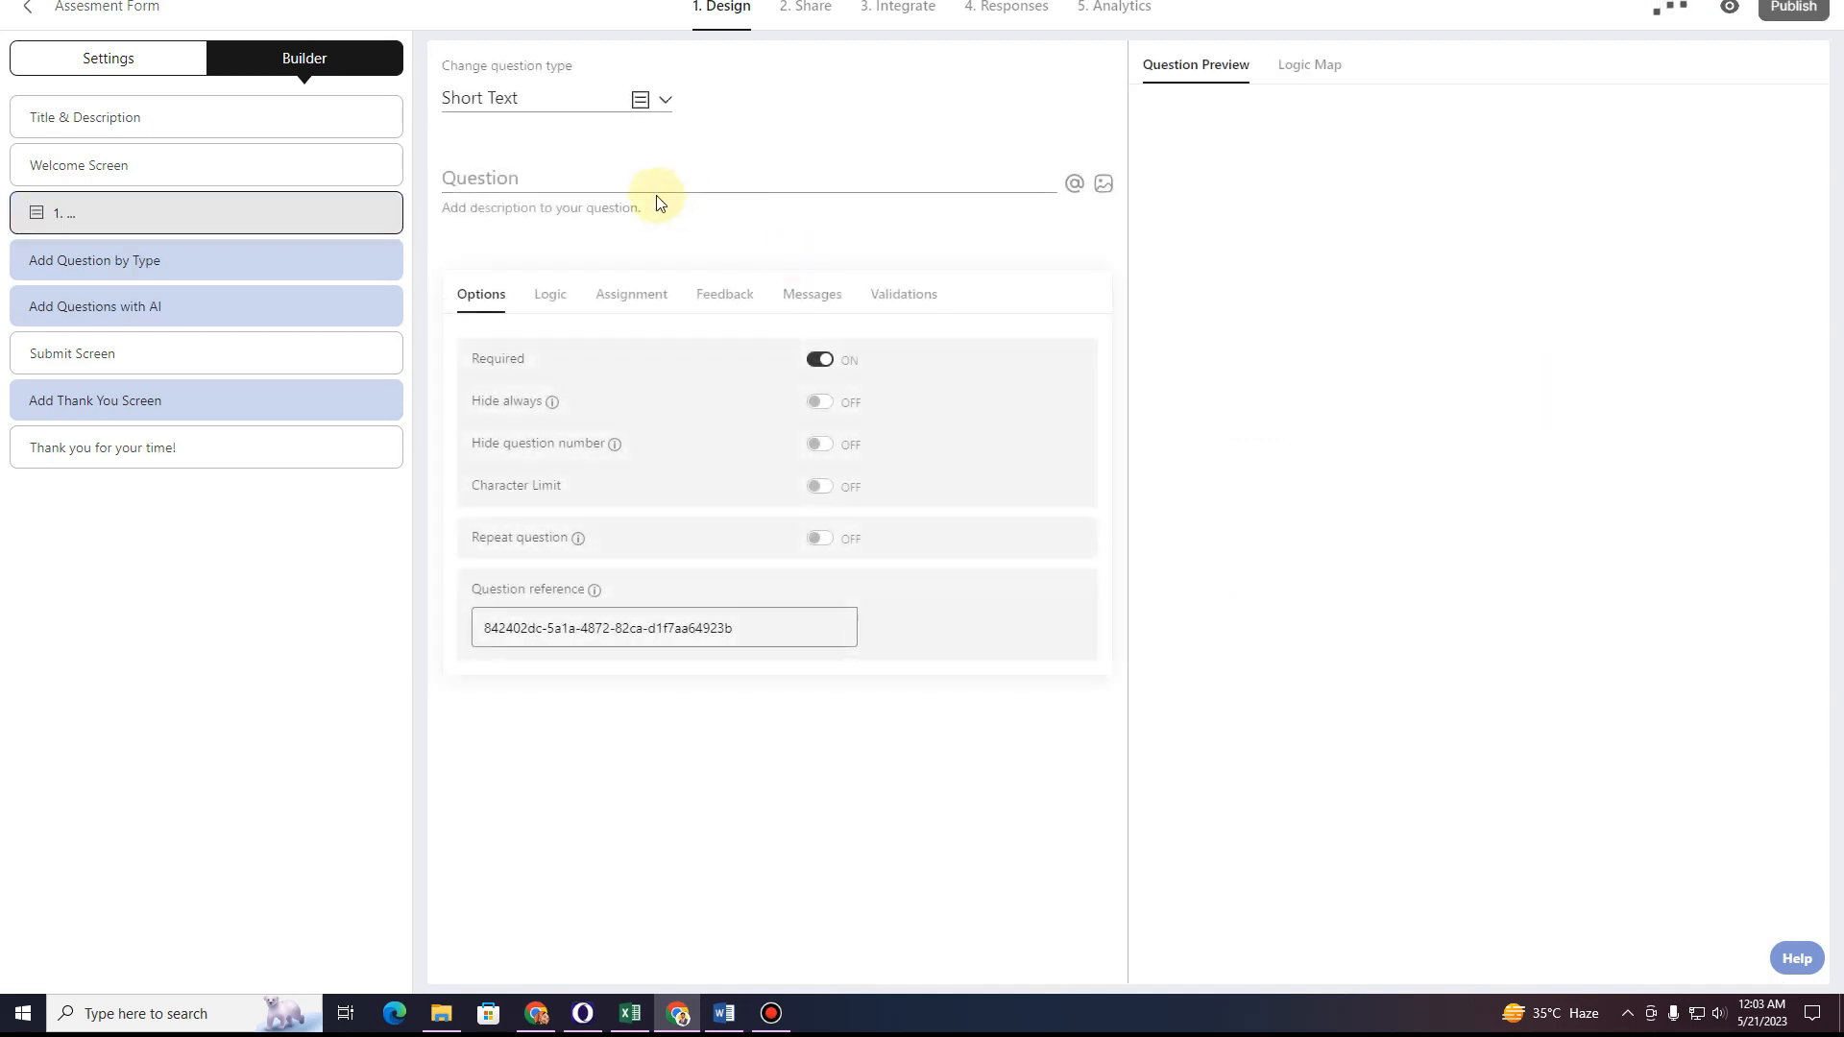
left_click(587, 180)
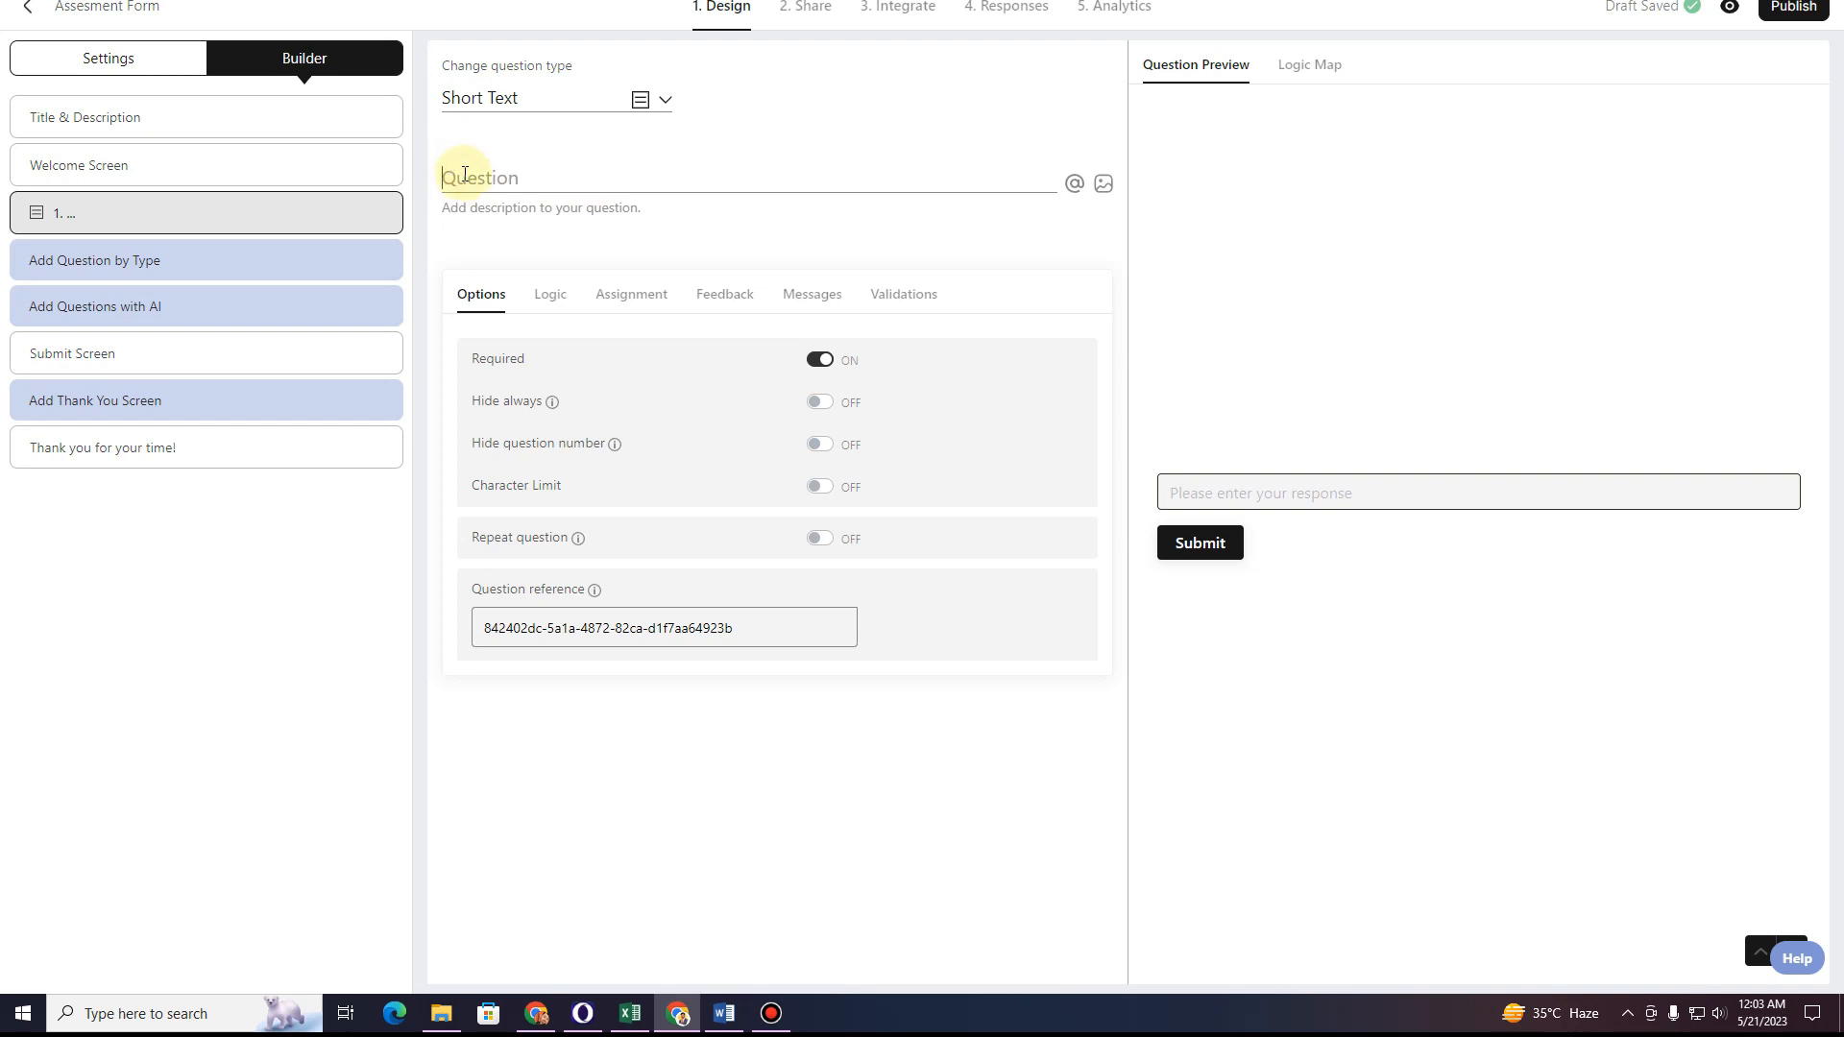
type("Name")
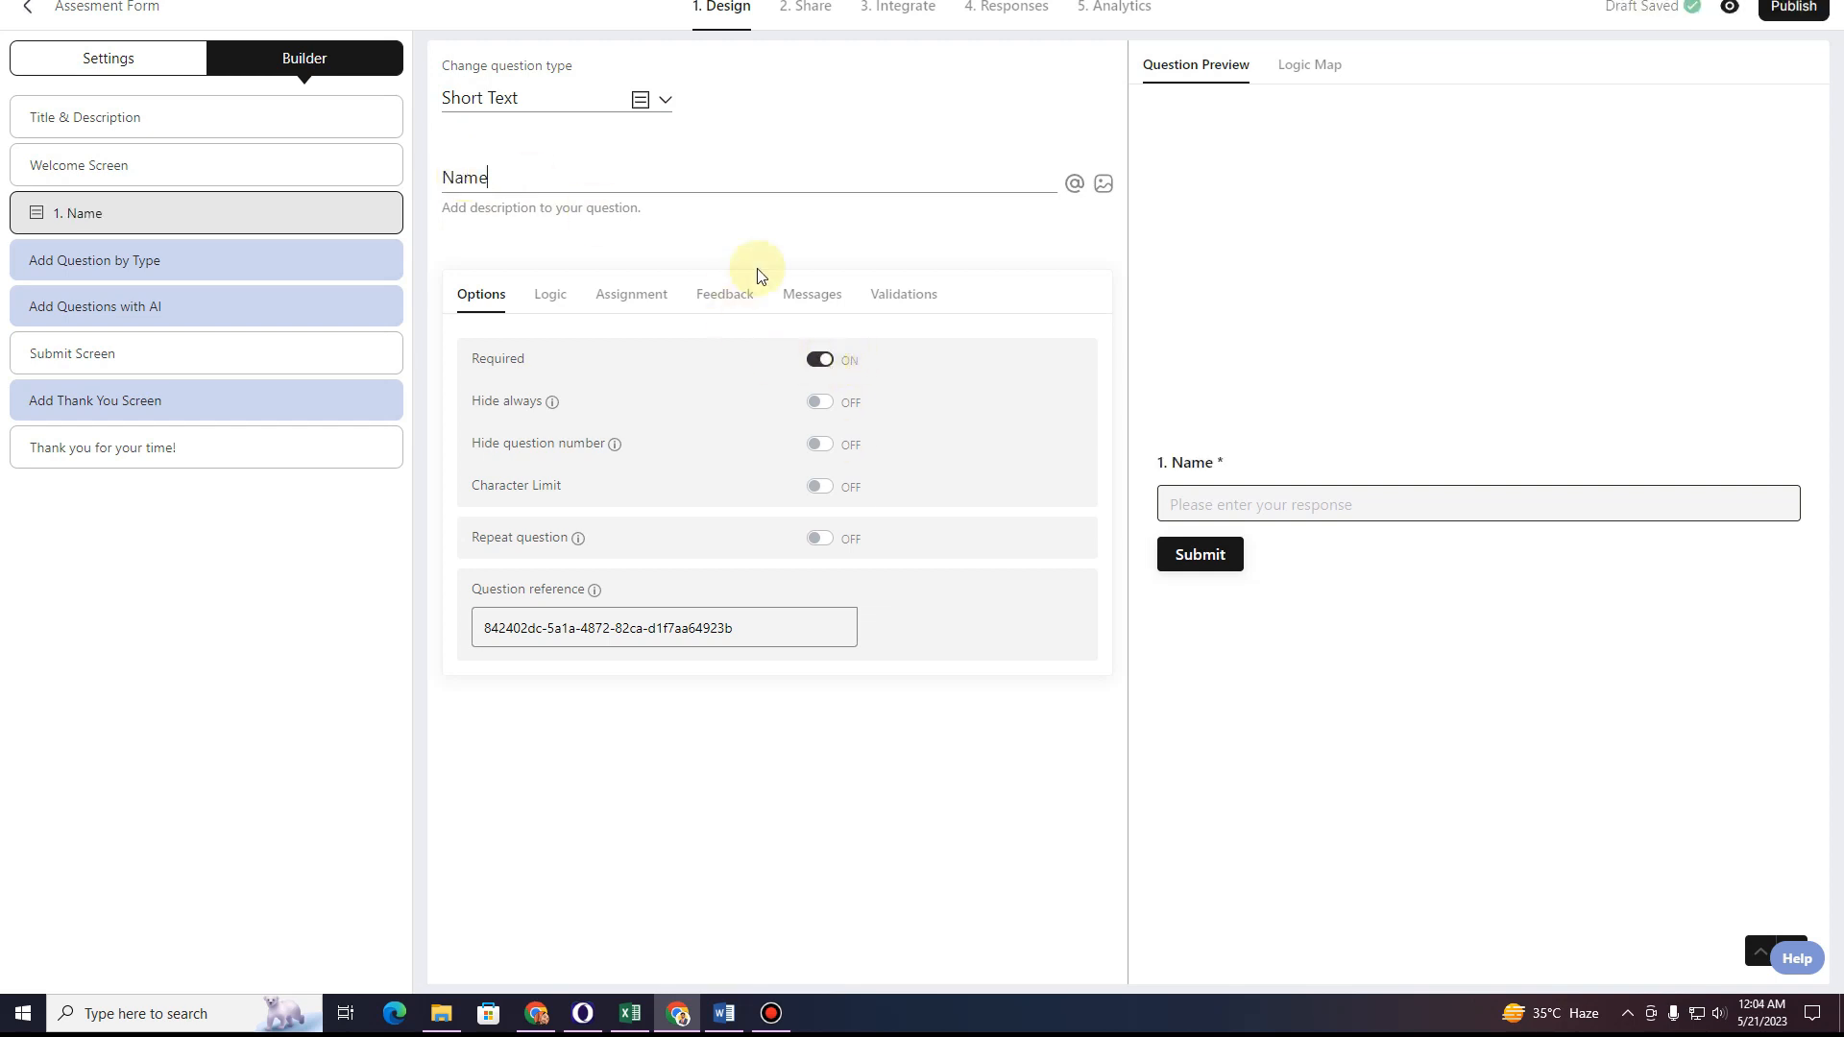
Add a second question after Name, change its type to Email and title it "Email".
mouse_move(354, 234)
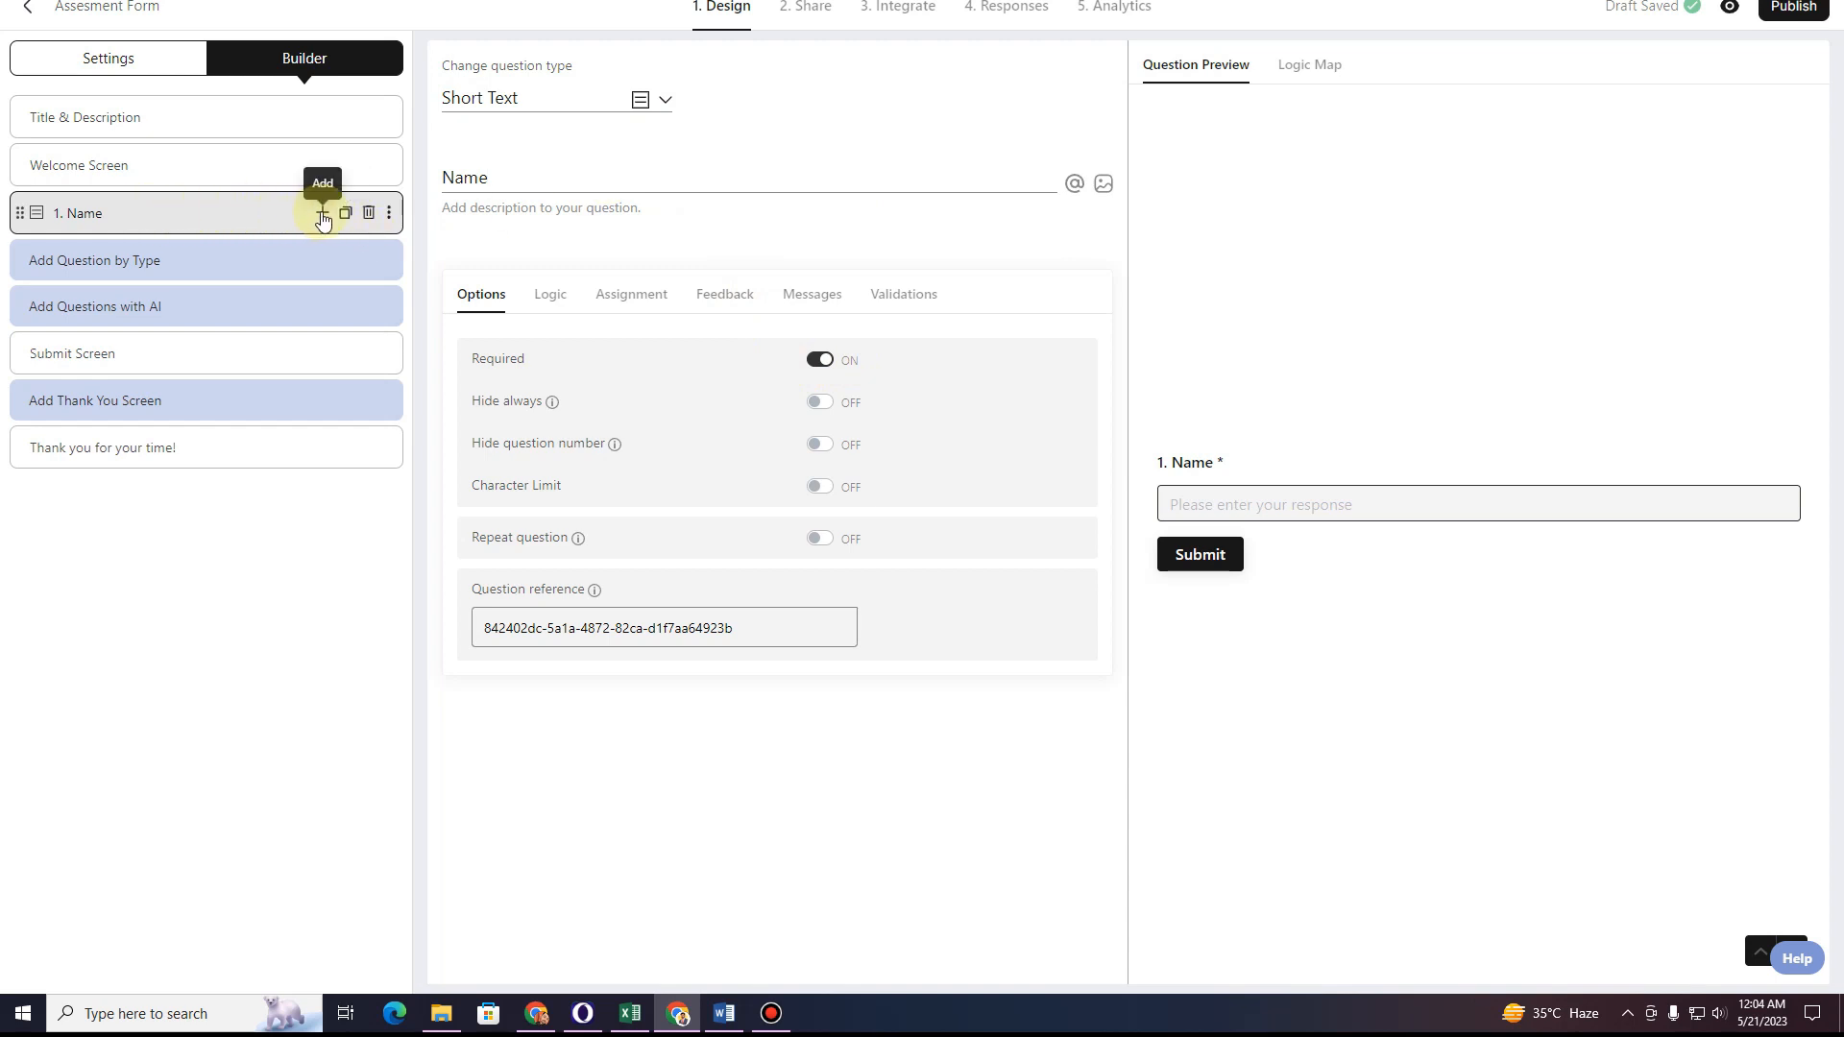
left_click(321, 213)
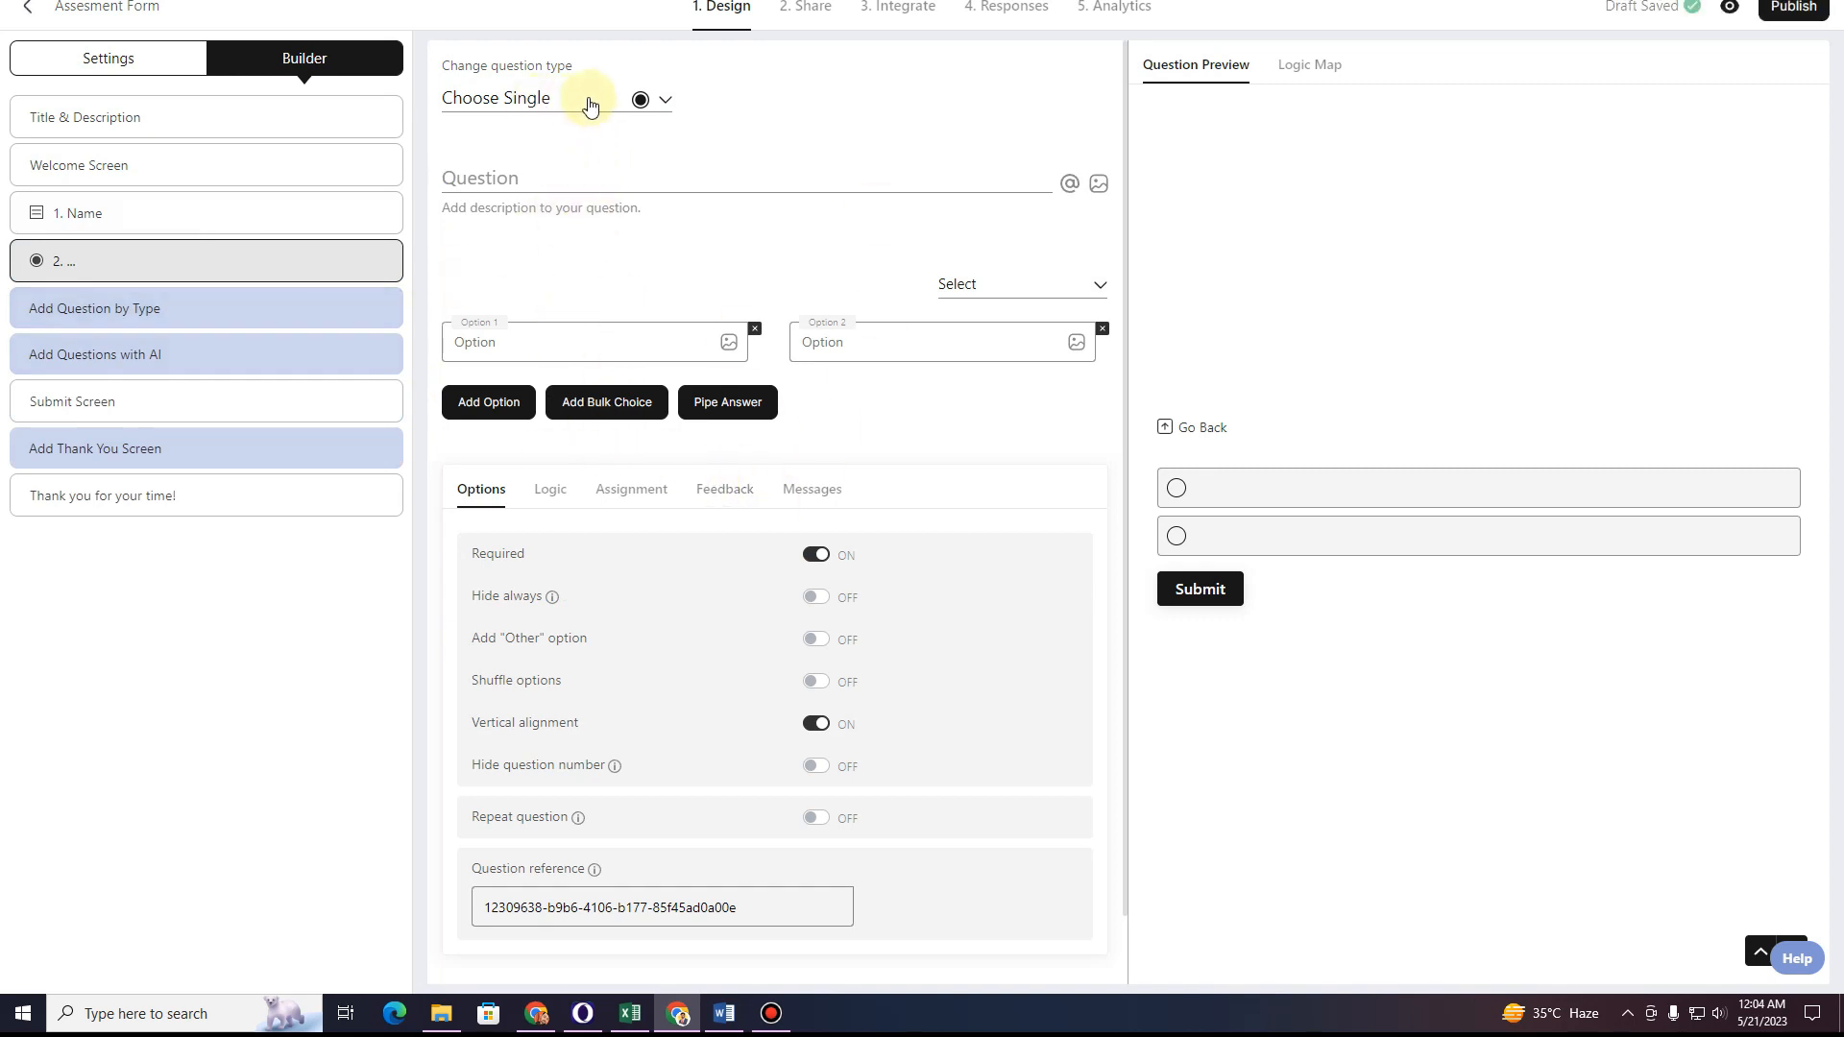
left_click(664, 101)
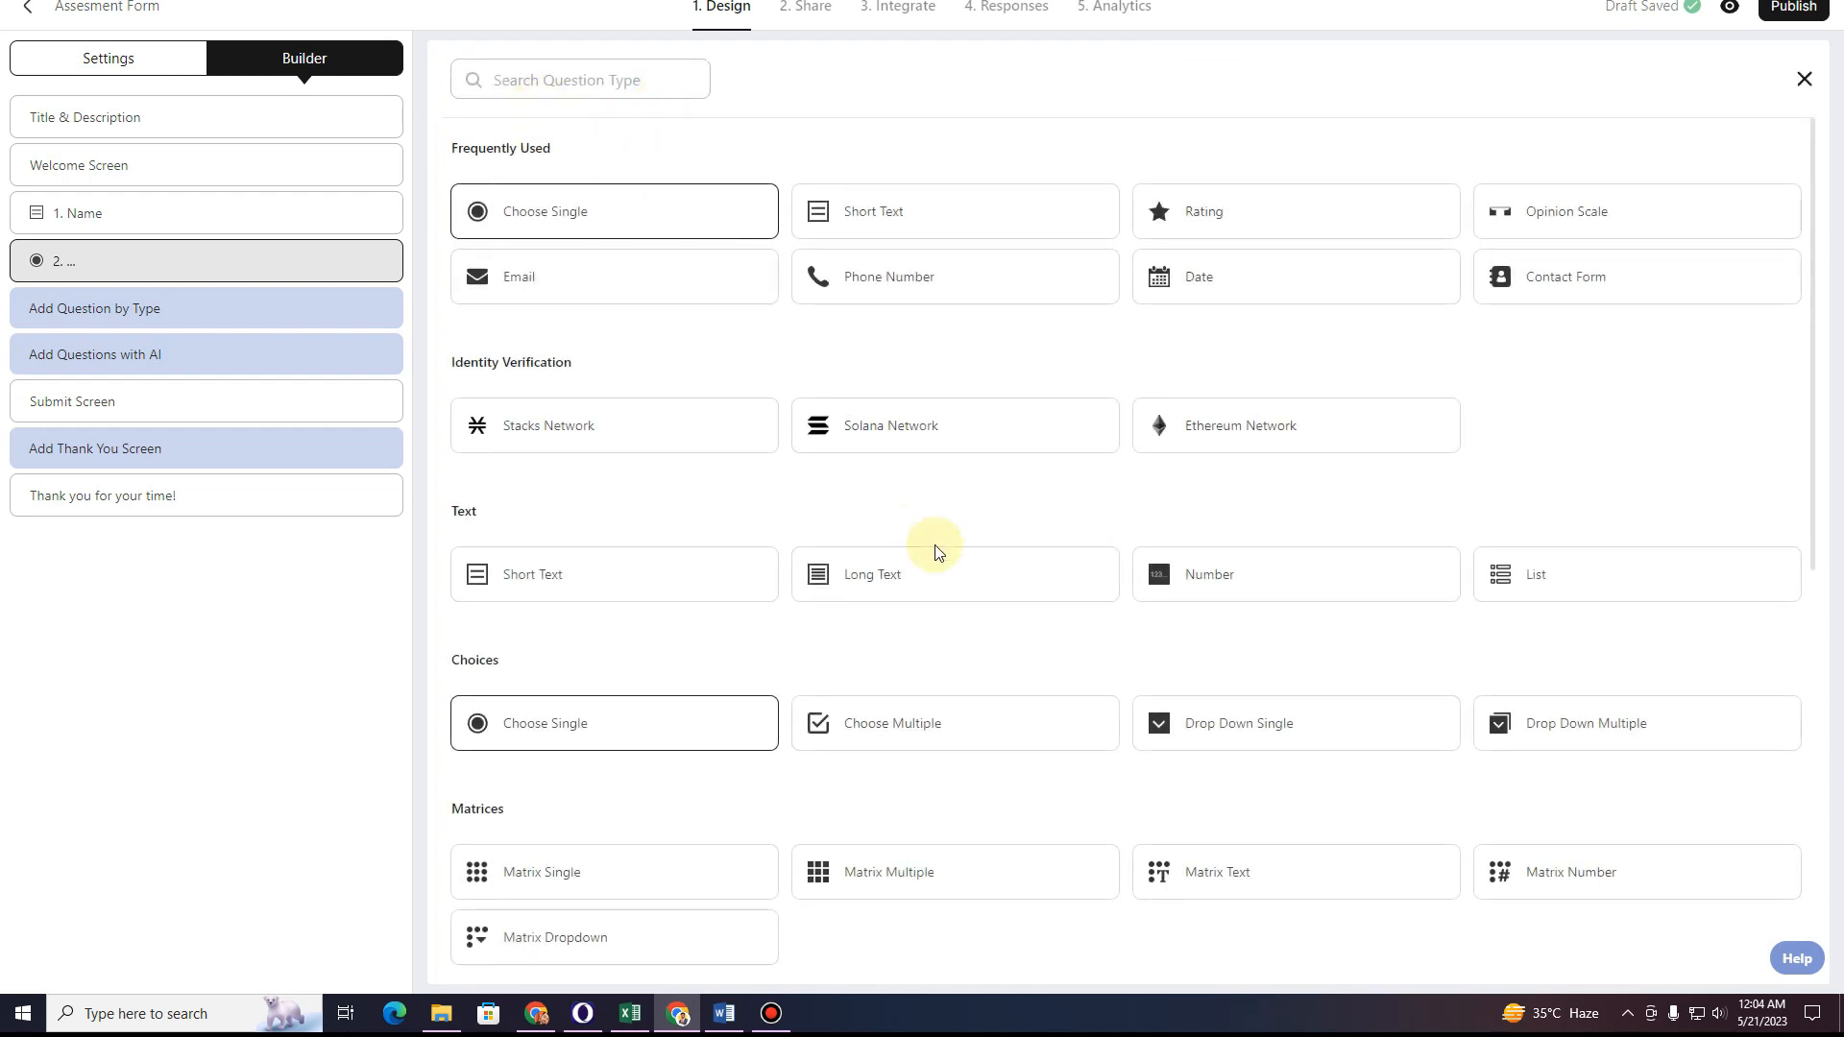
scroll(938, 672, "down", 8)
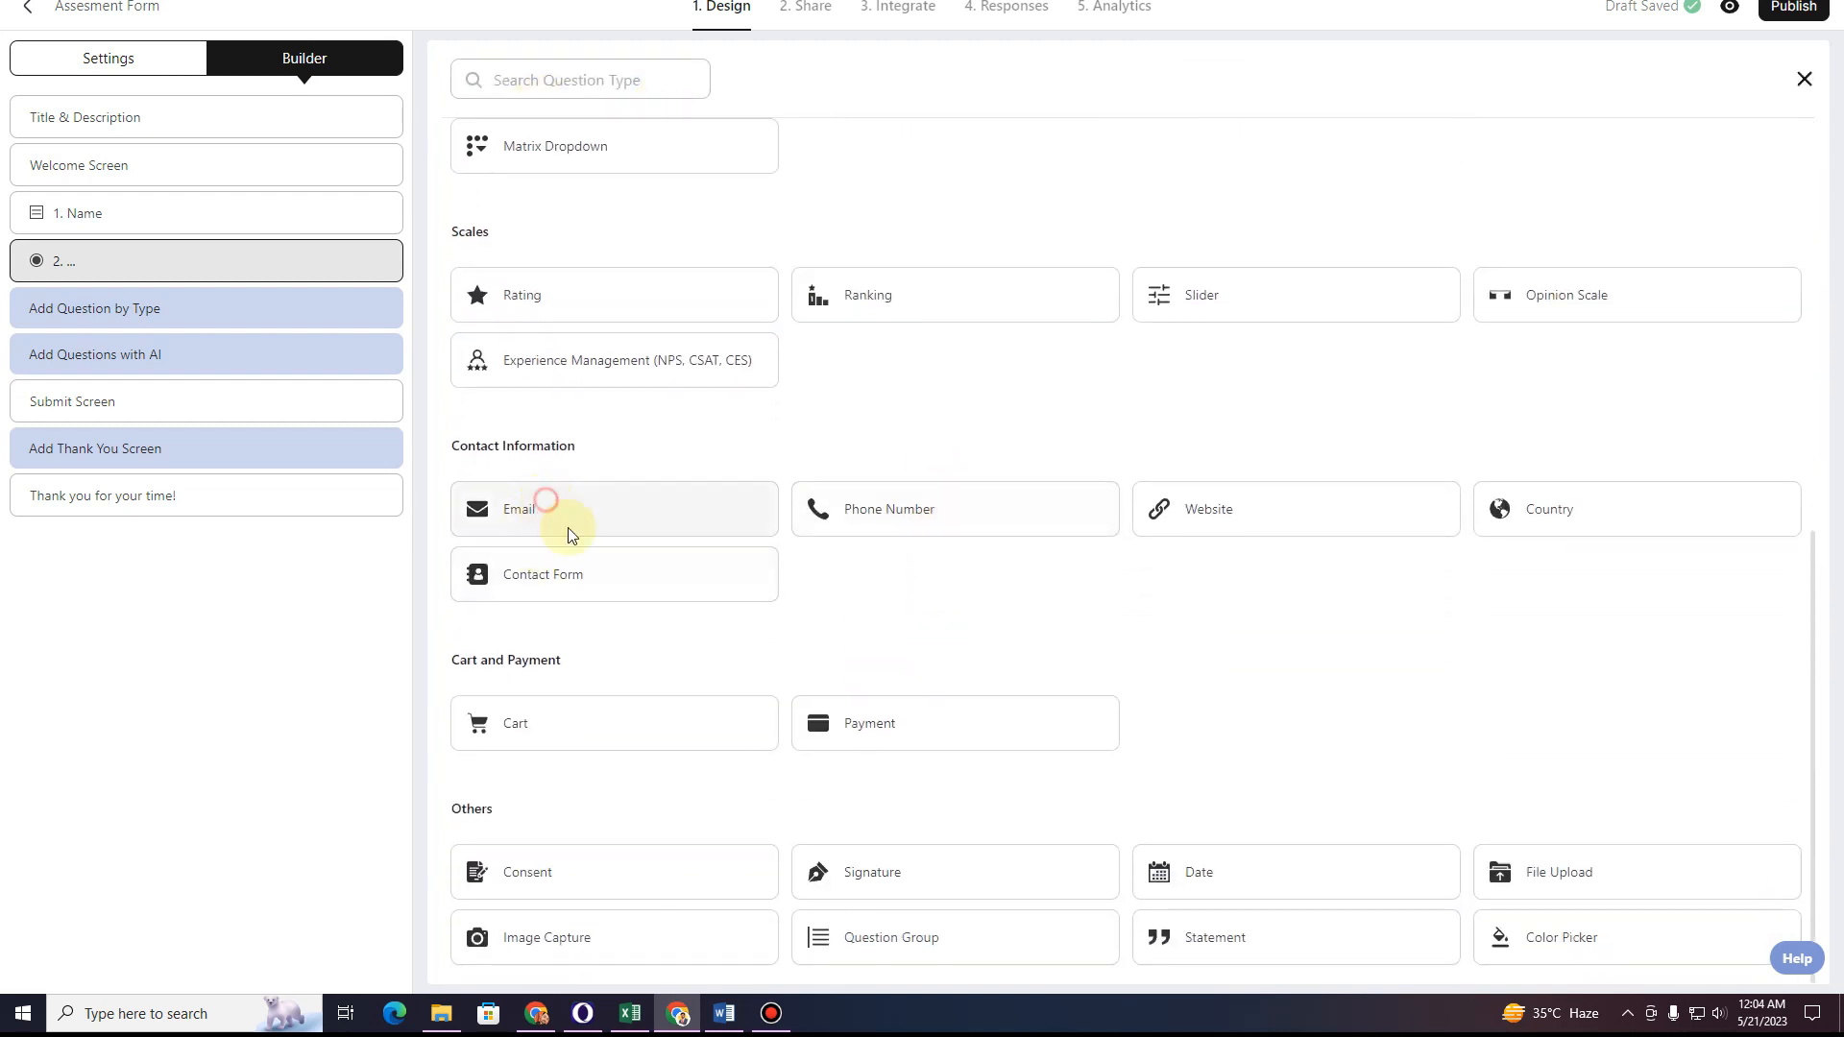
left_click(567, 523)
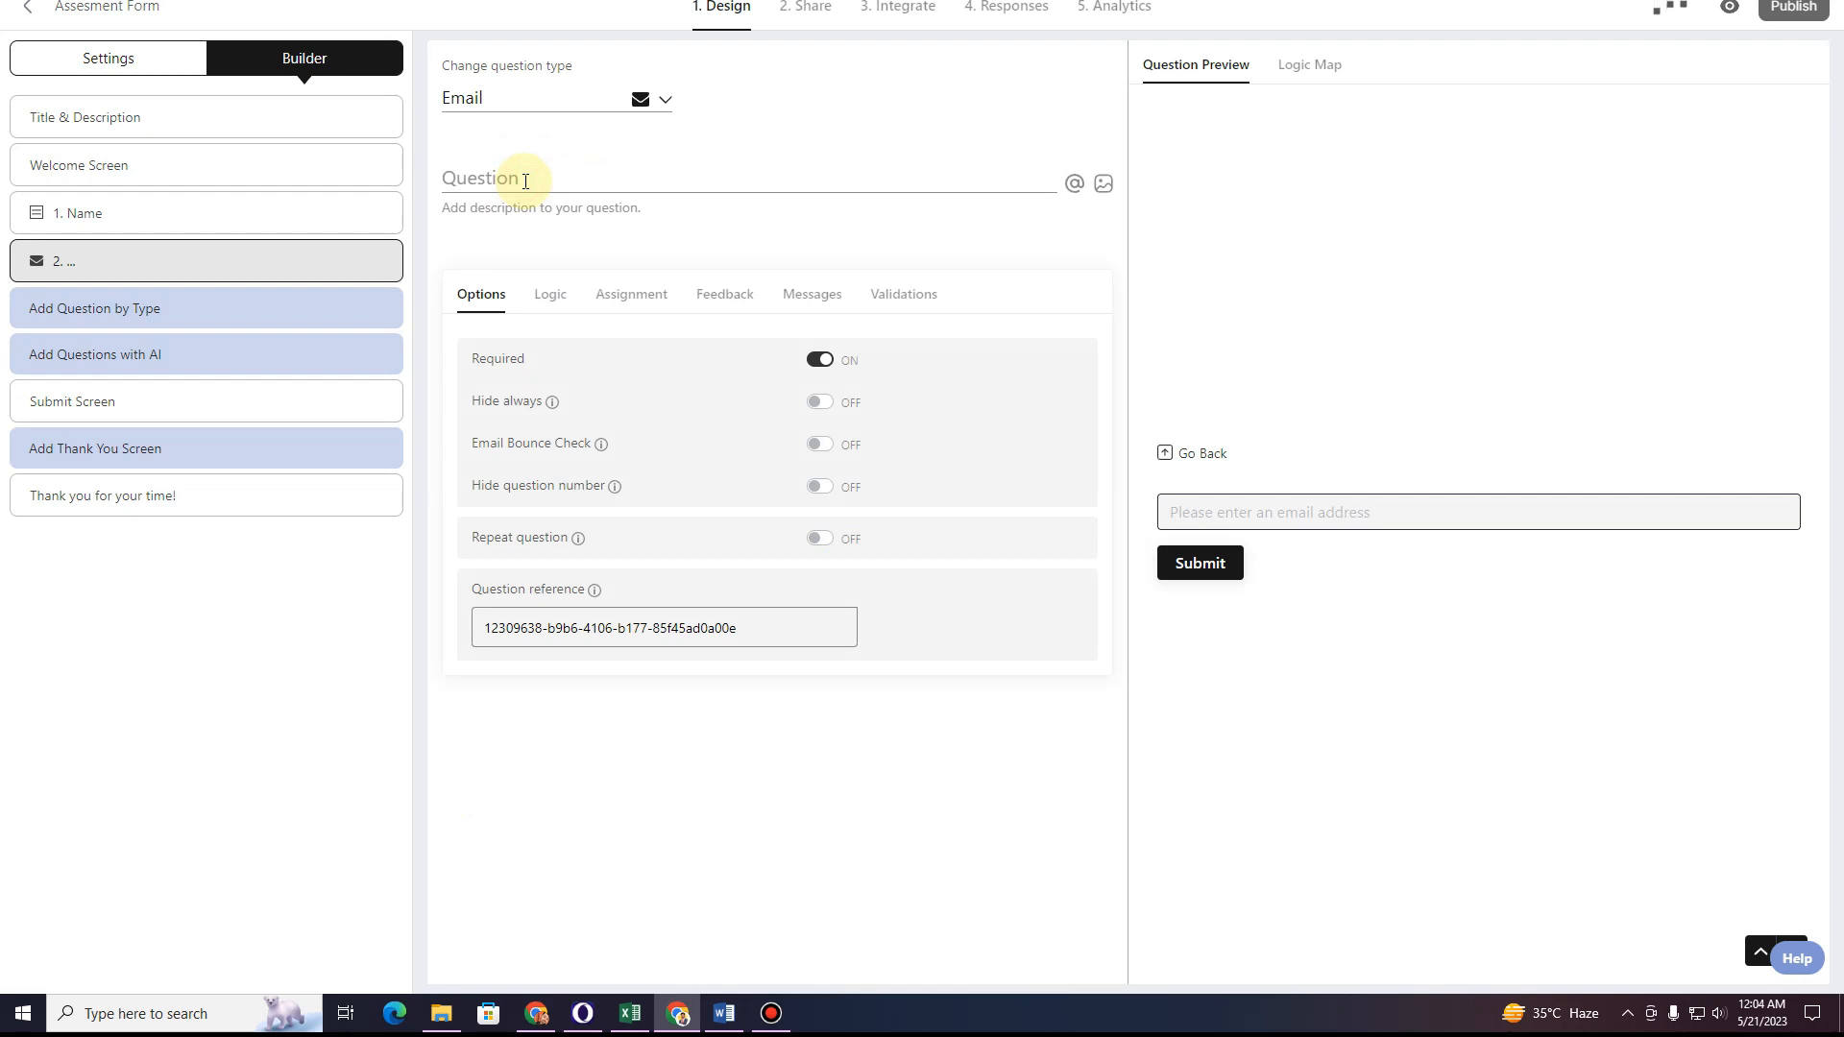
type("Email")
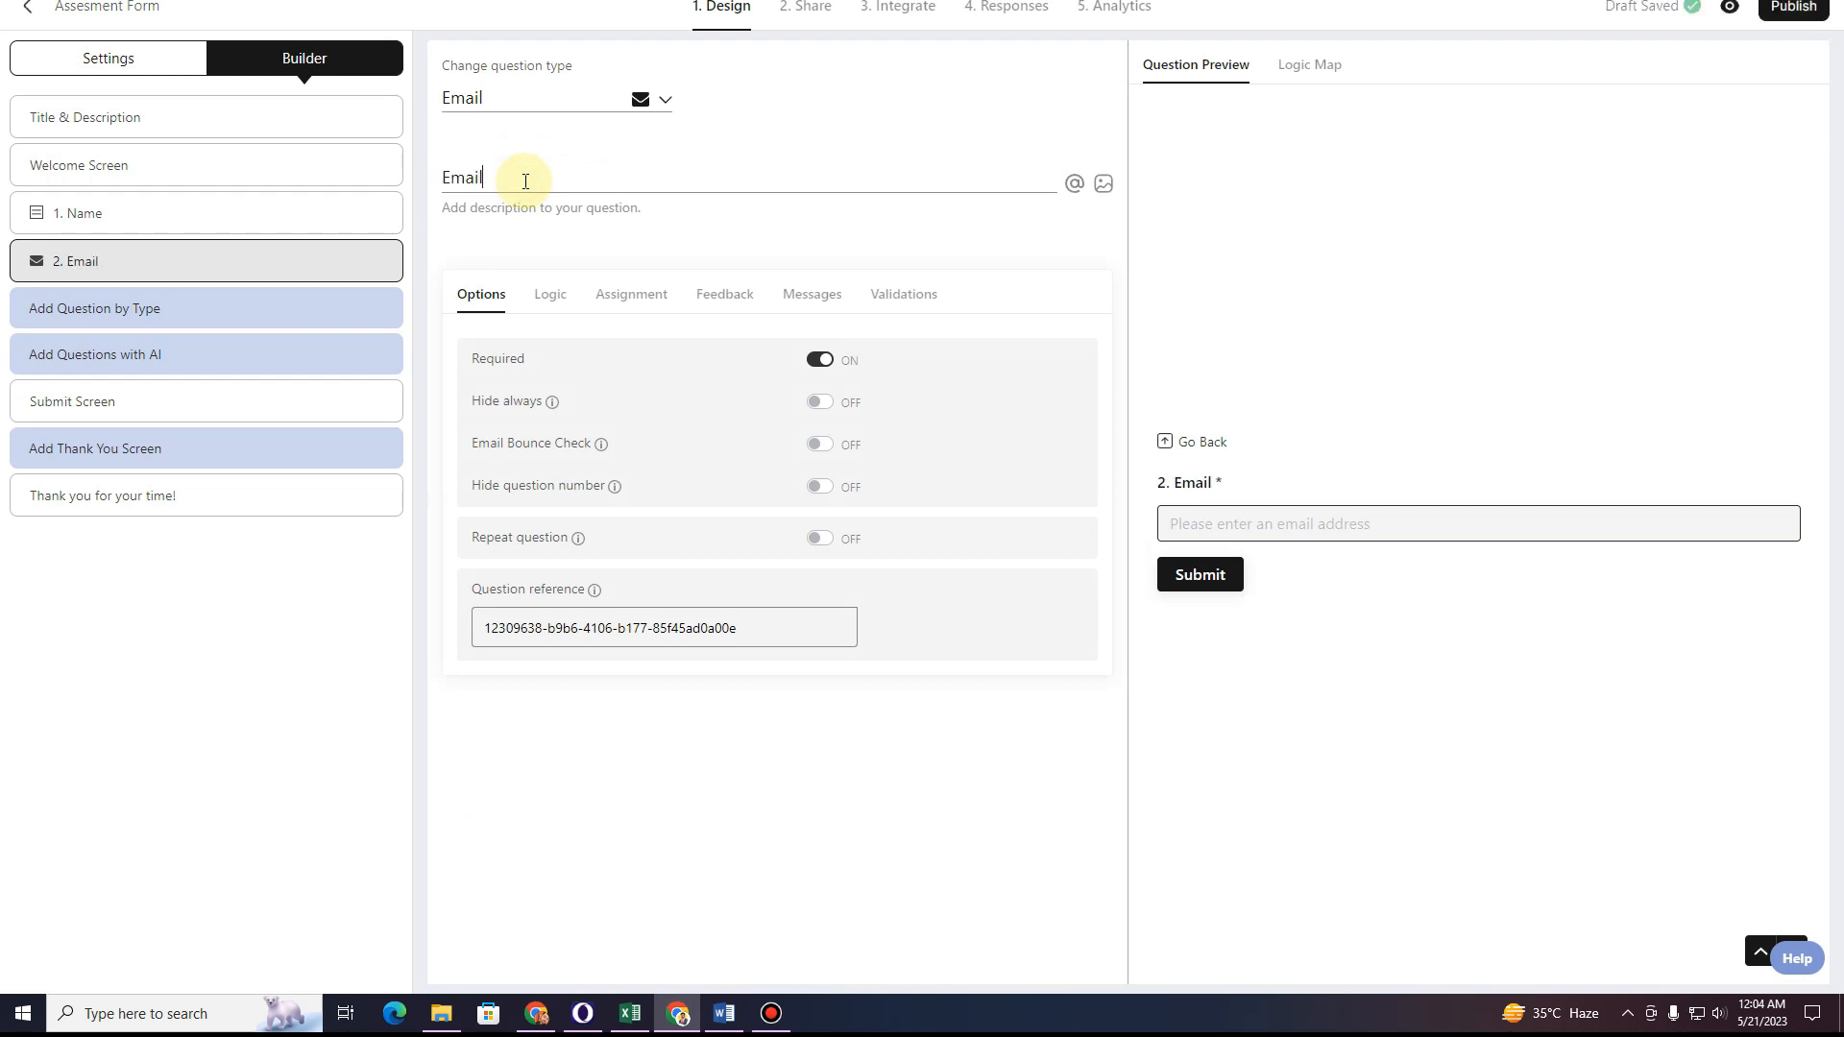
Add a third question after Email, change its type to Phone Number and title it "Phone Number".
mouse_move(177, 263)
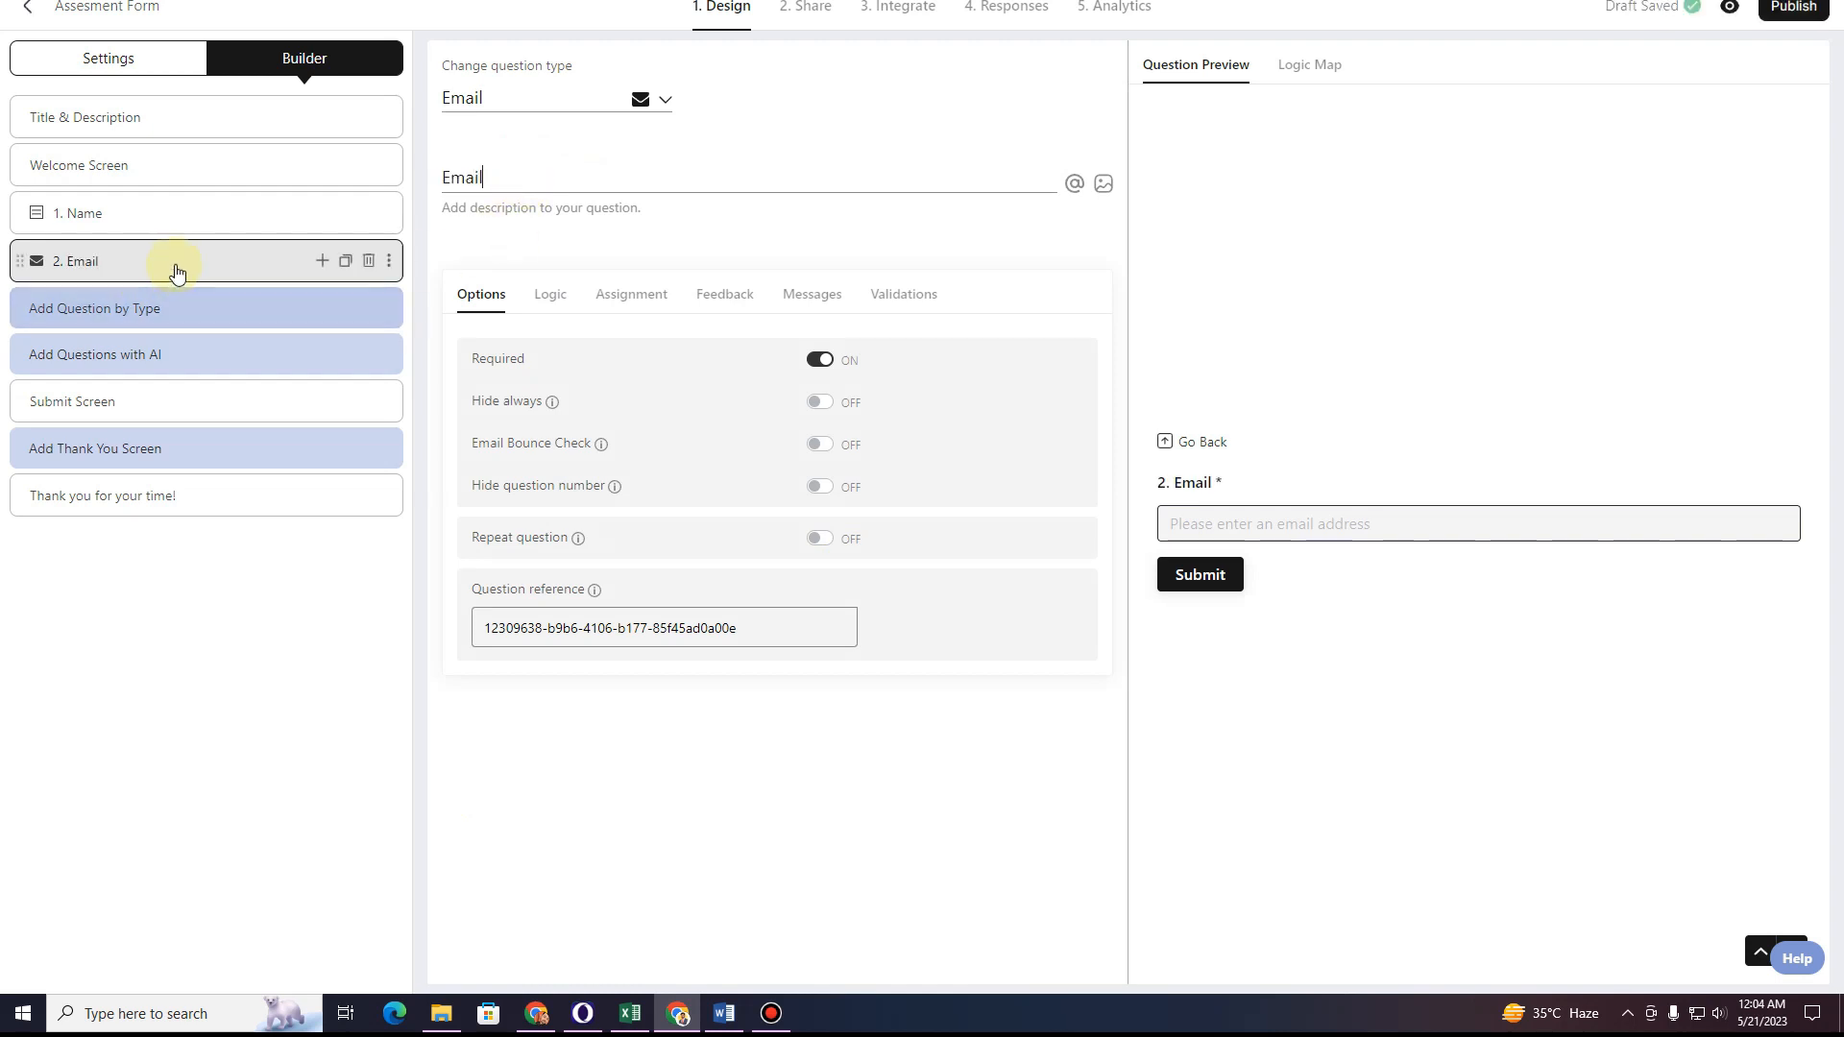
left_click(321, 269)
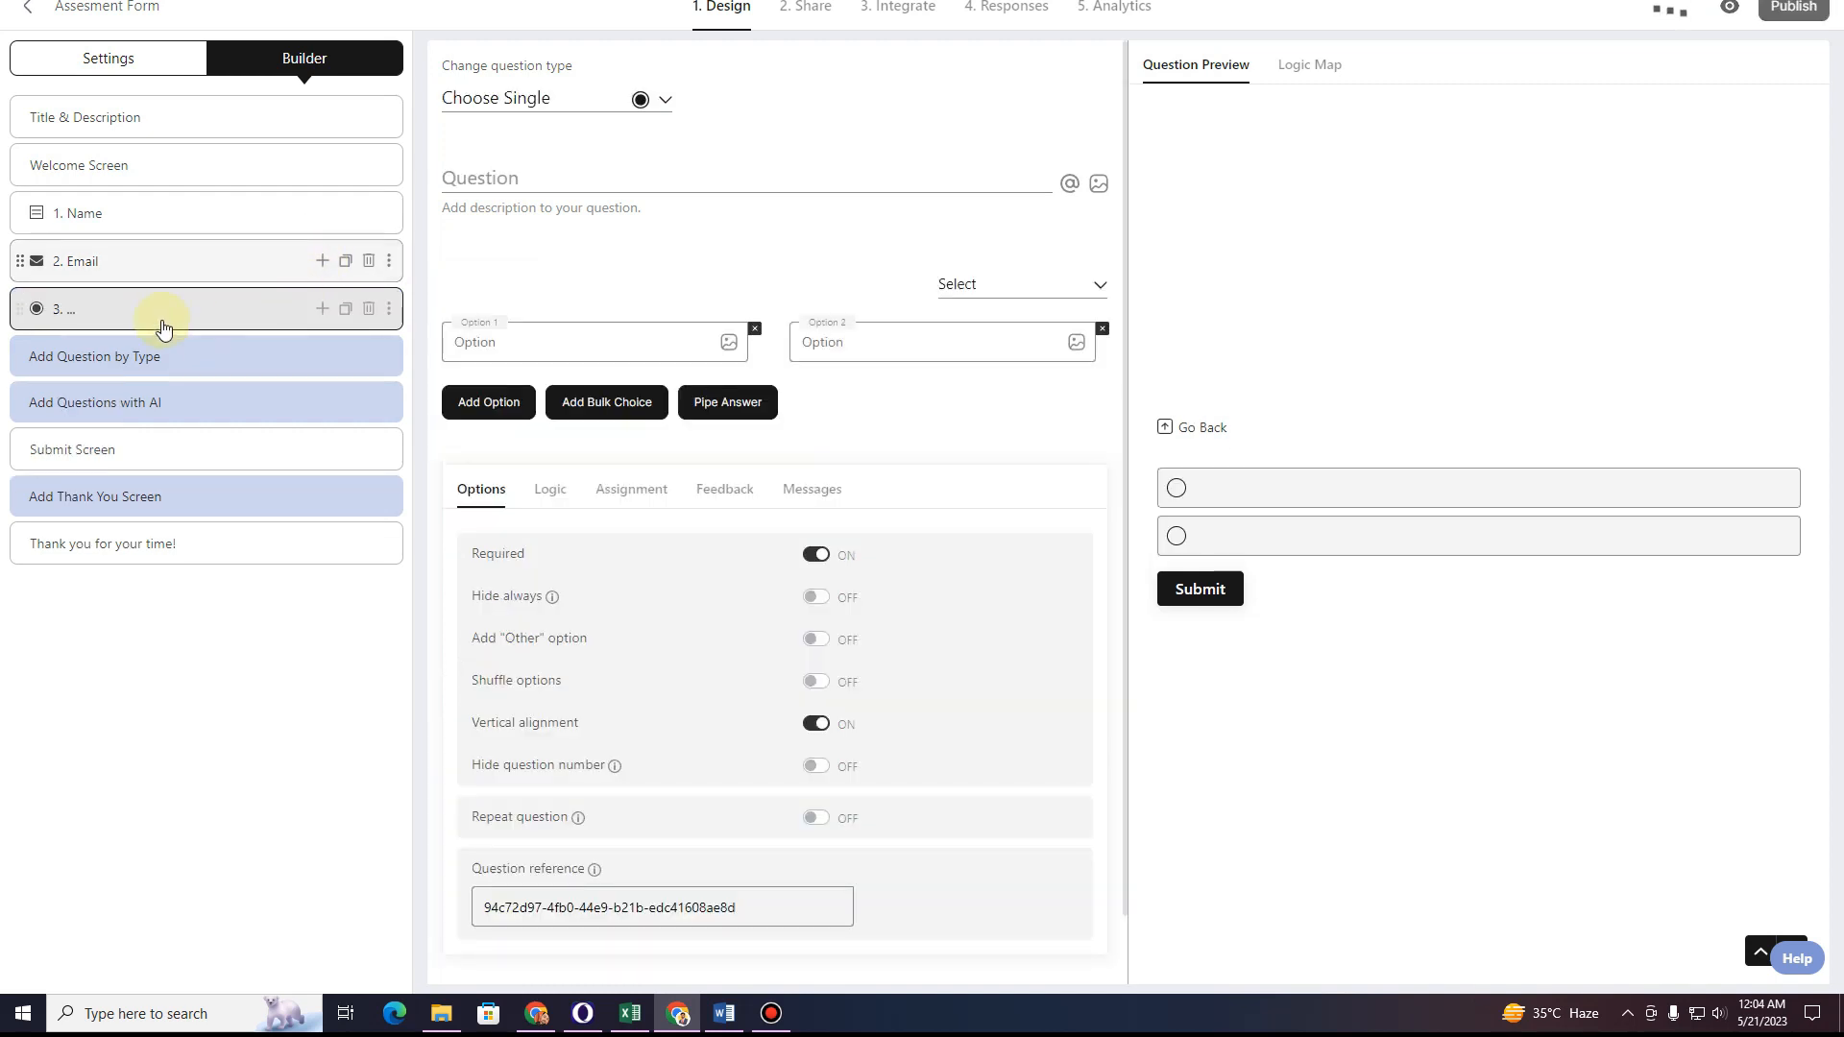
left_click(651, 106)
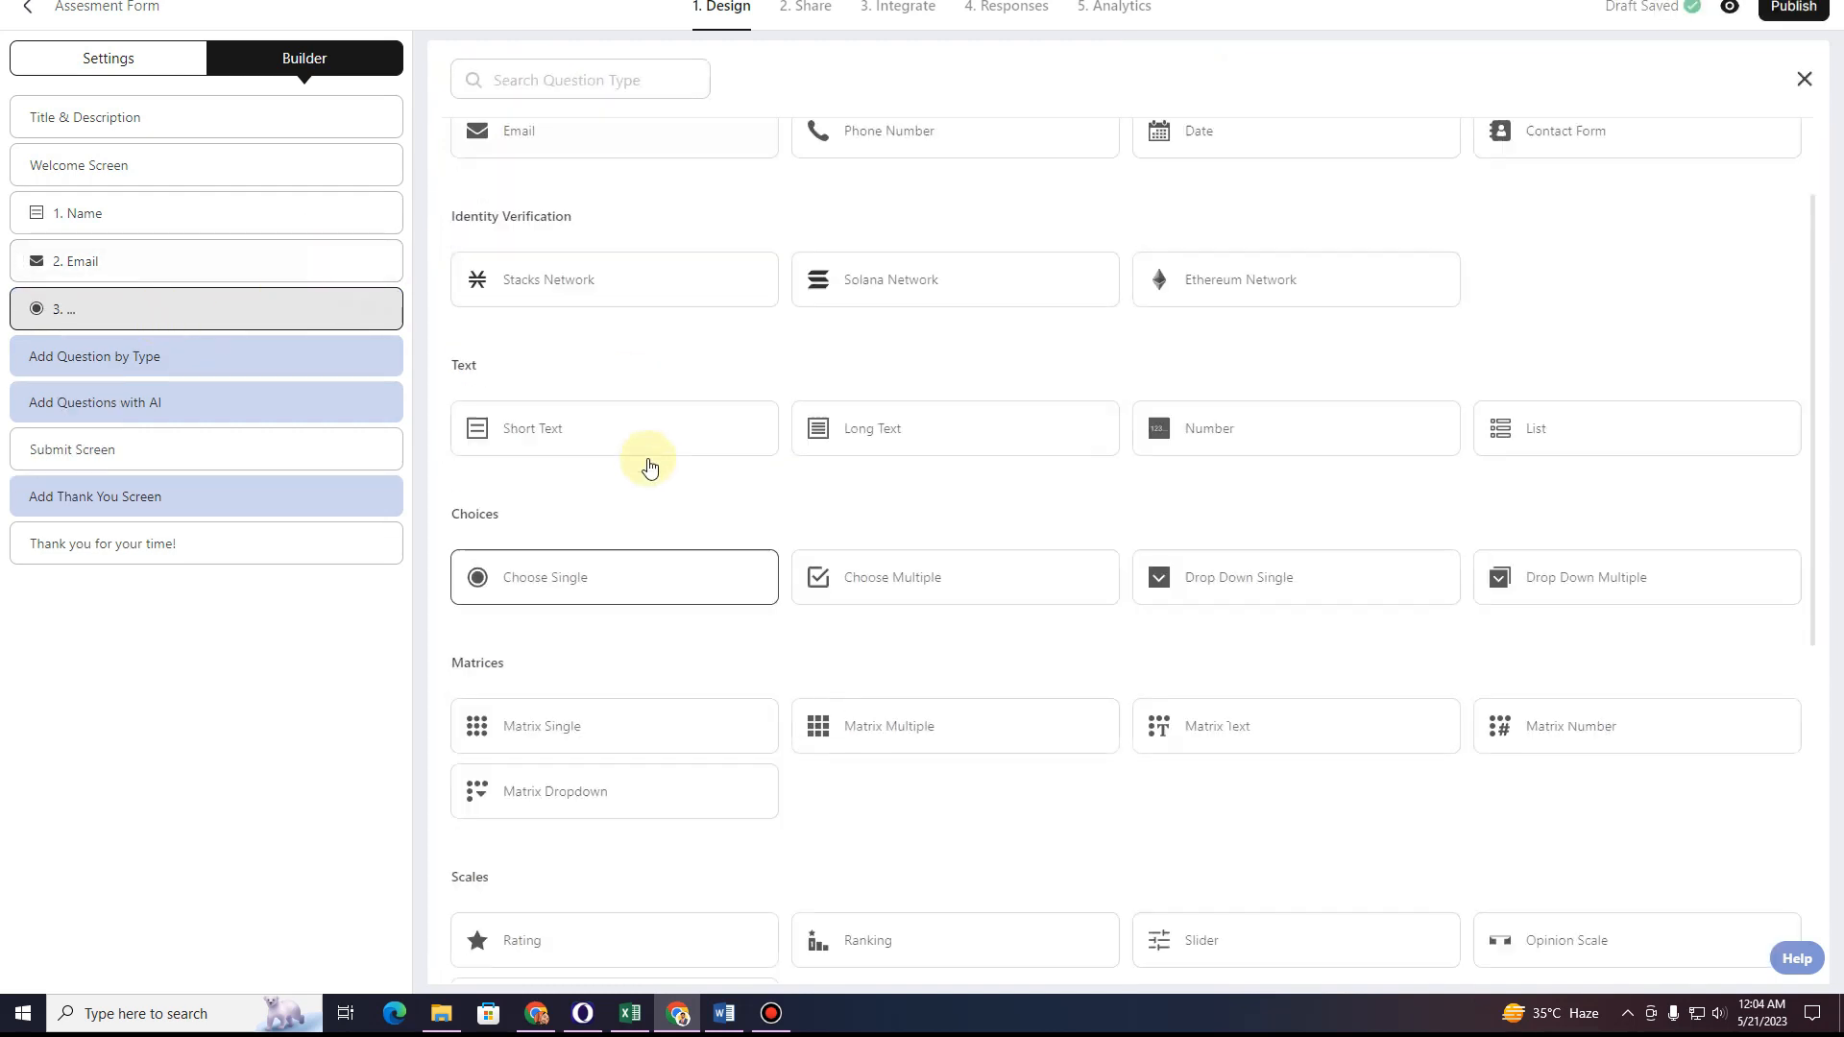
scroll(819, 531, "down", 6)
left_click(992, 522)
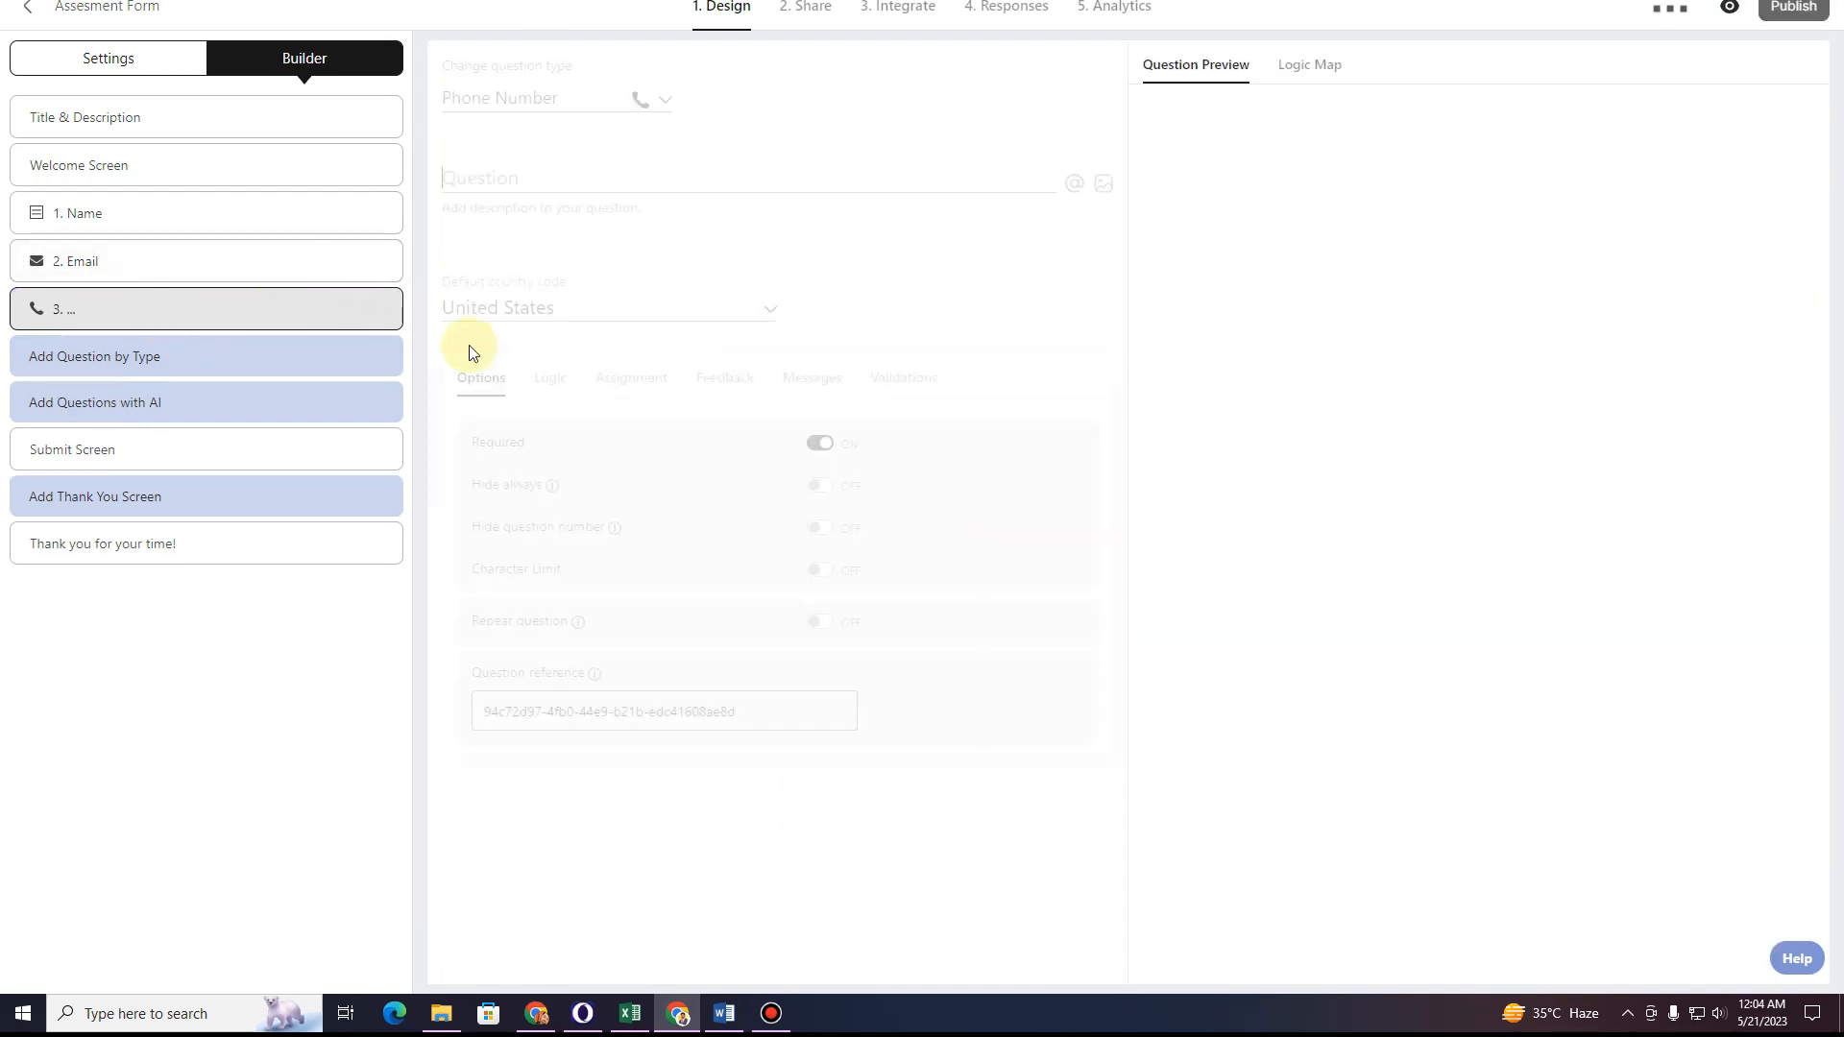
Make the fourth question a Website question and title it "Website".
scroll(1111, 658, "down", 4)
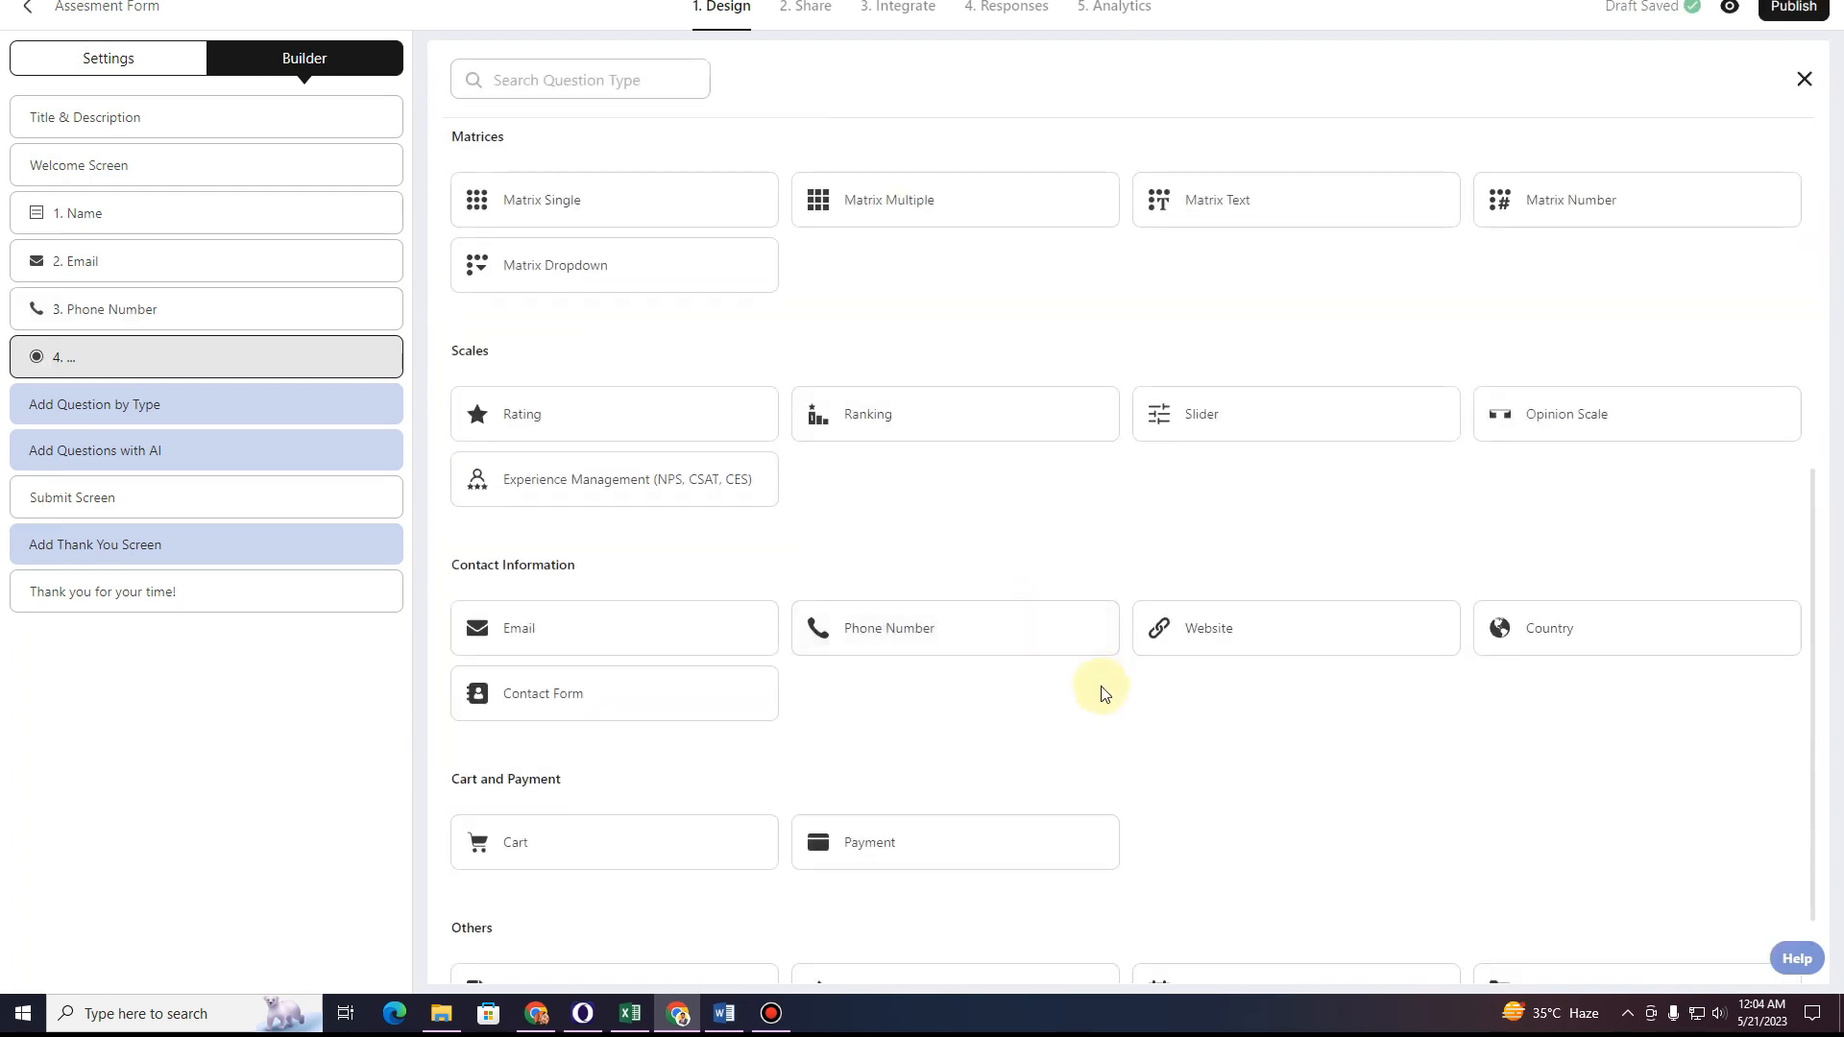
scroll(1103, 693, "down", 1)
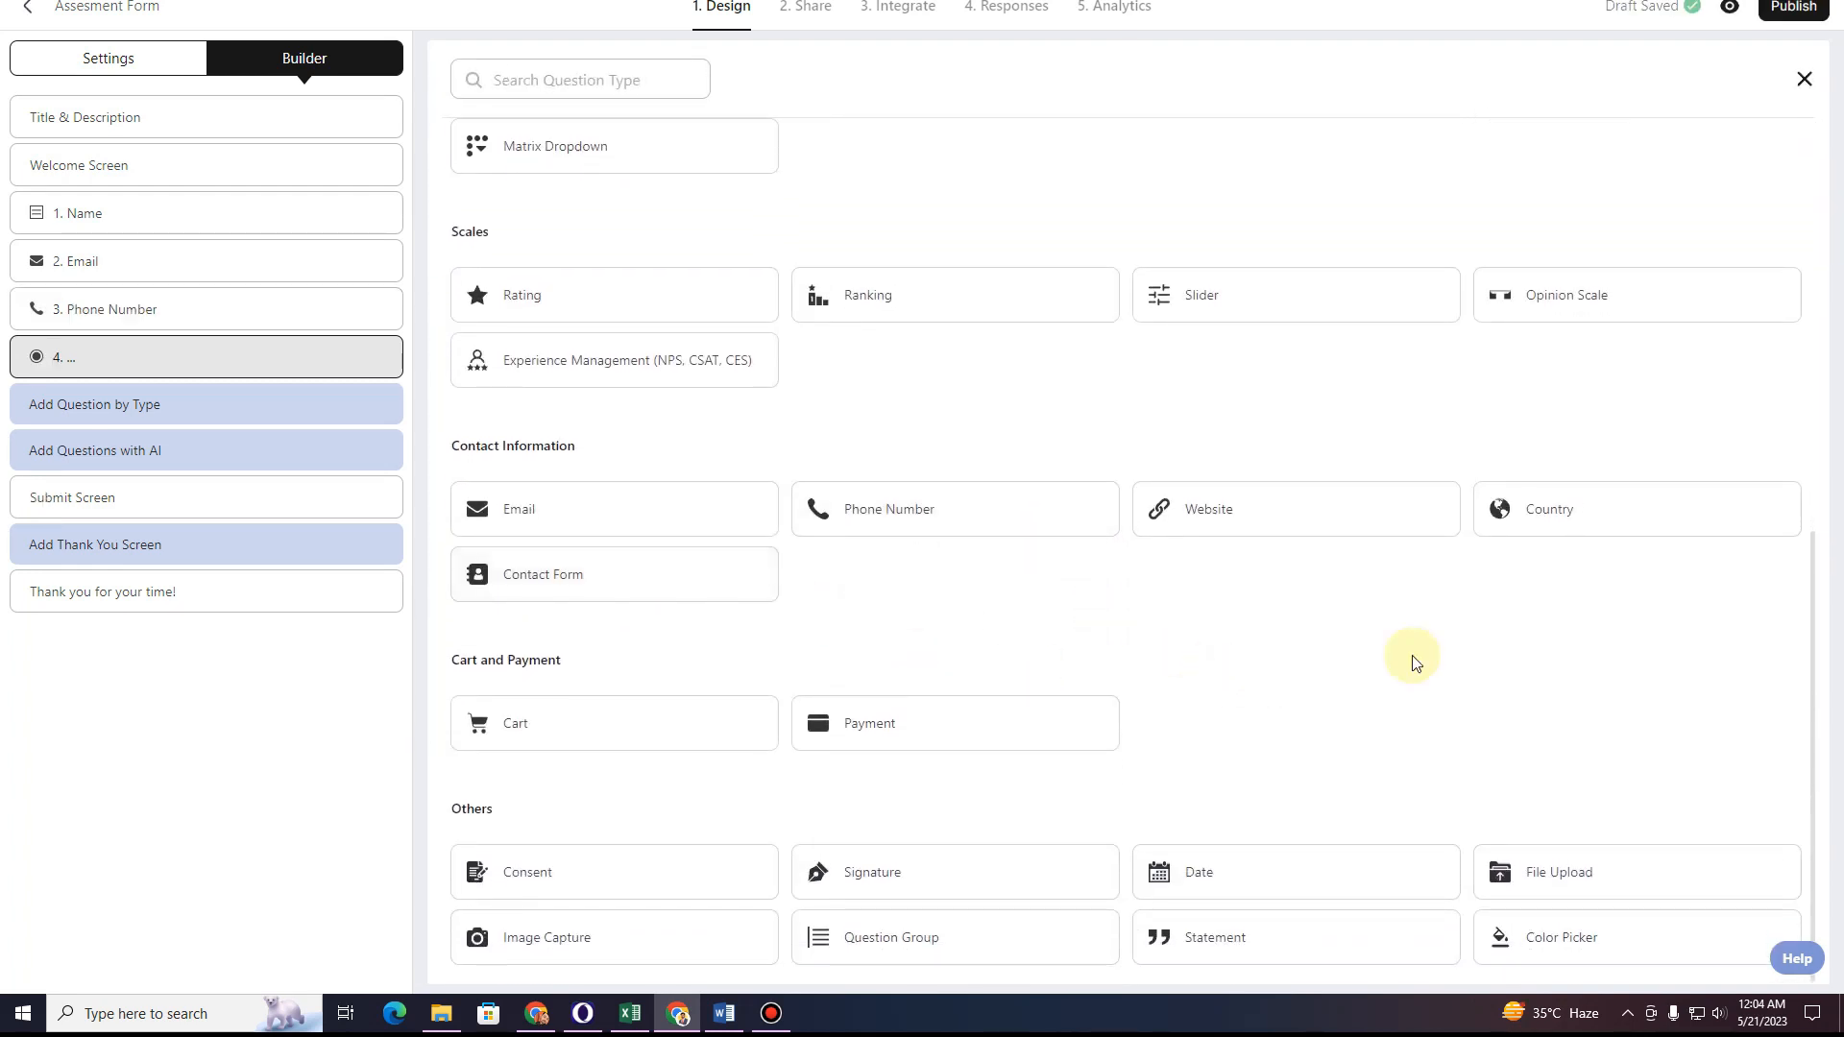
left_click(1298, 526)
left_click(544, 188)
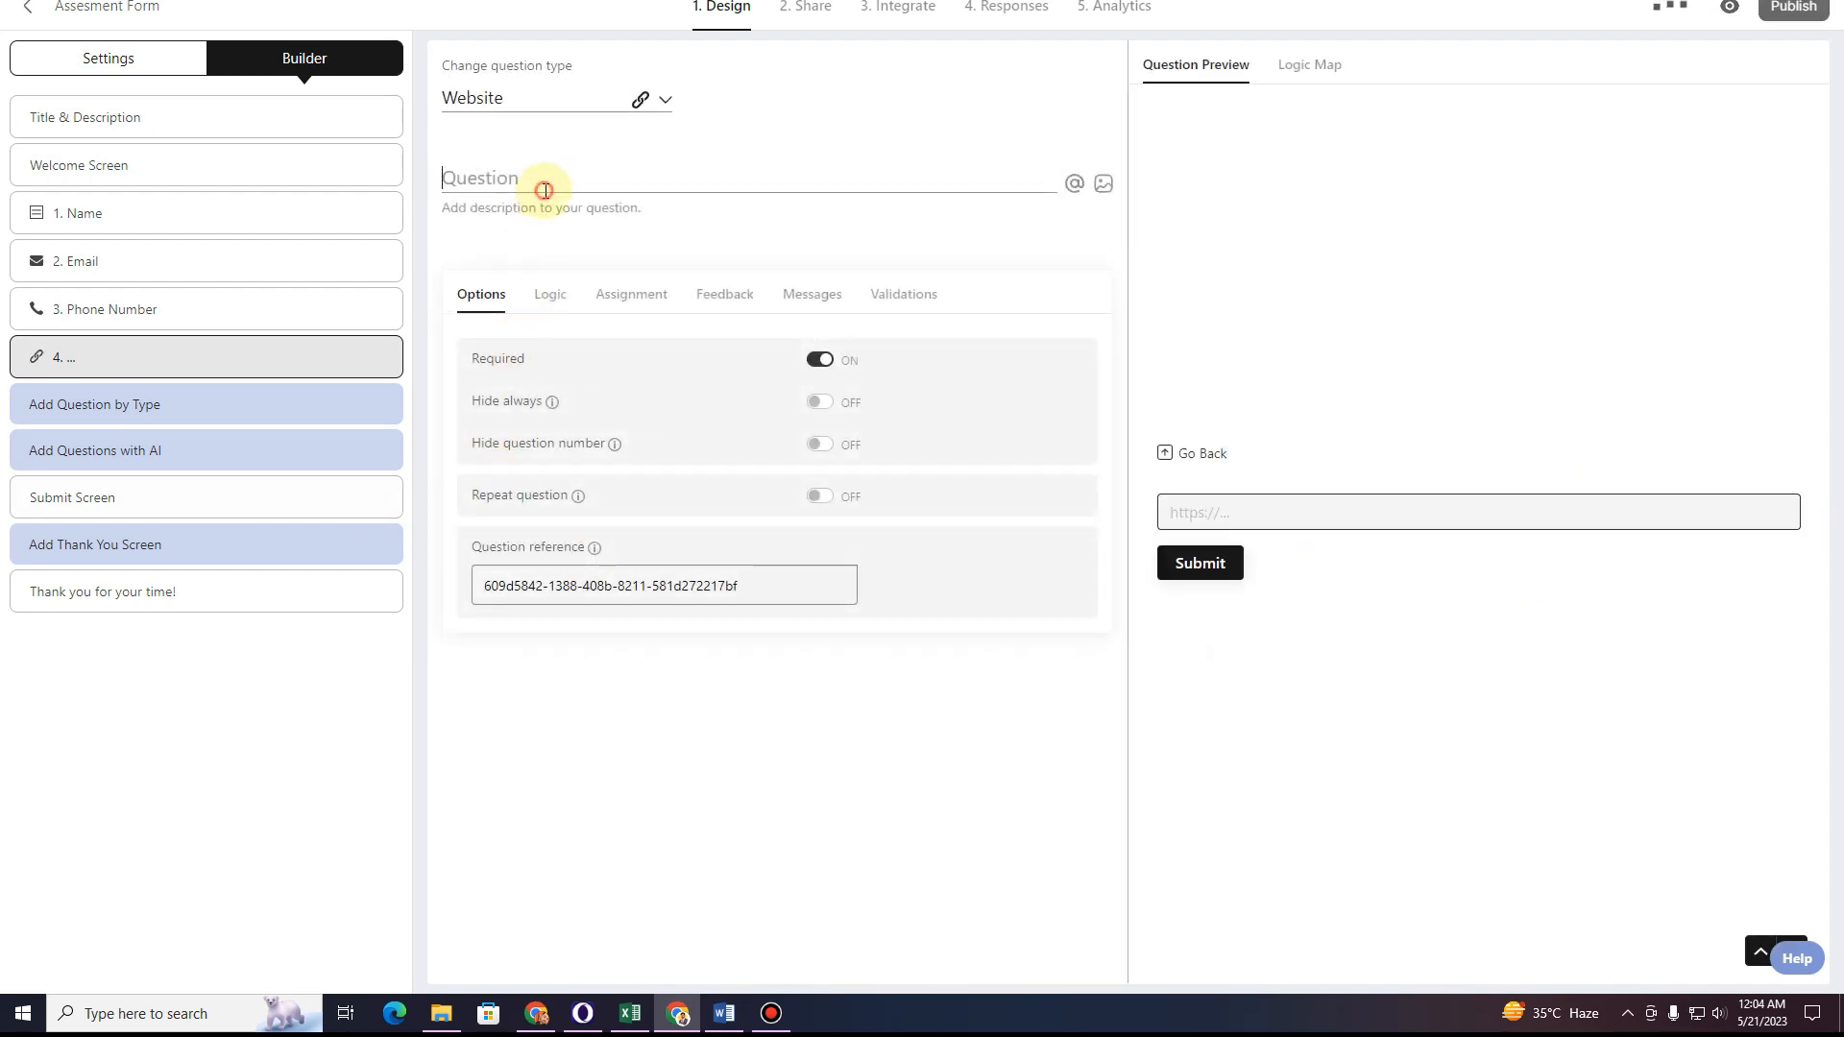
type("Website")
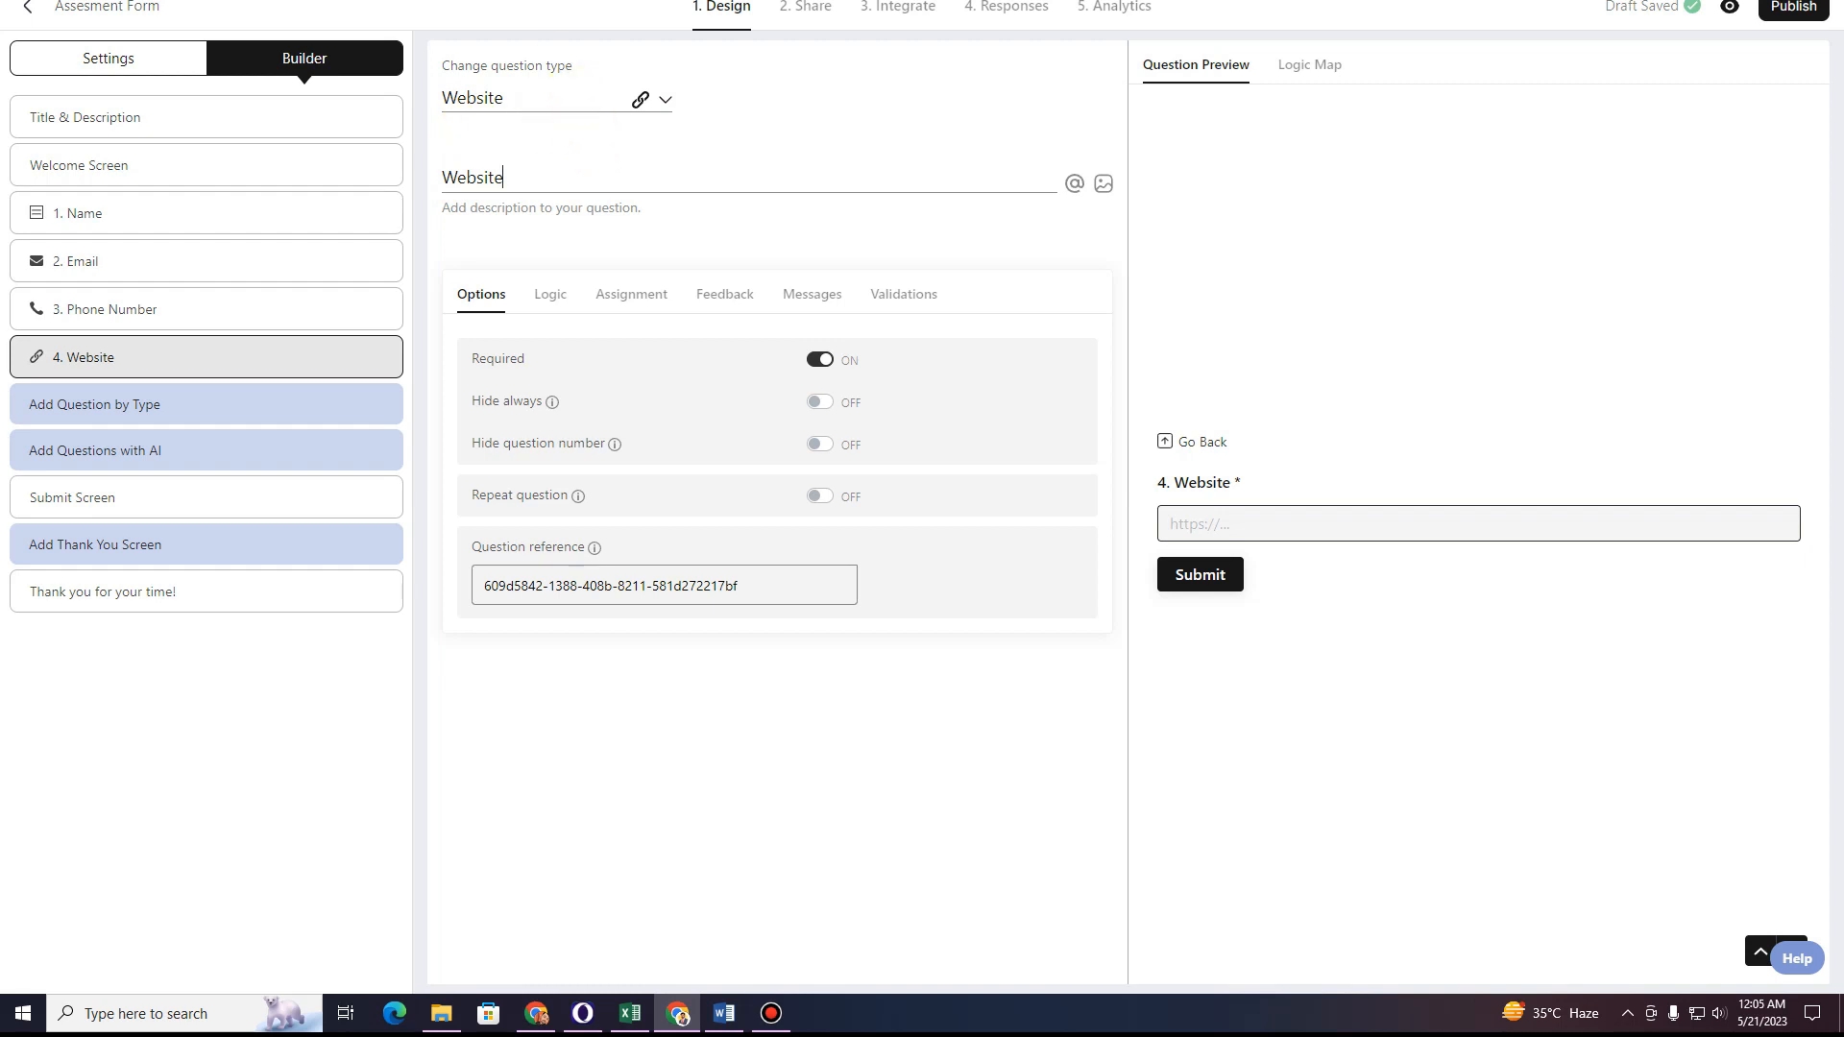
Open the Training Form draft for editing in another browser tab and copy the title "Title & Location of Training" from its fifth question.
left_click(566, 1)
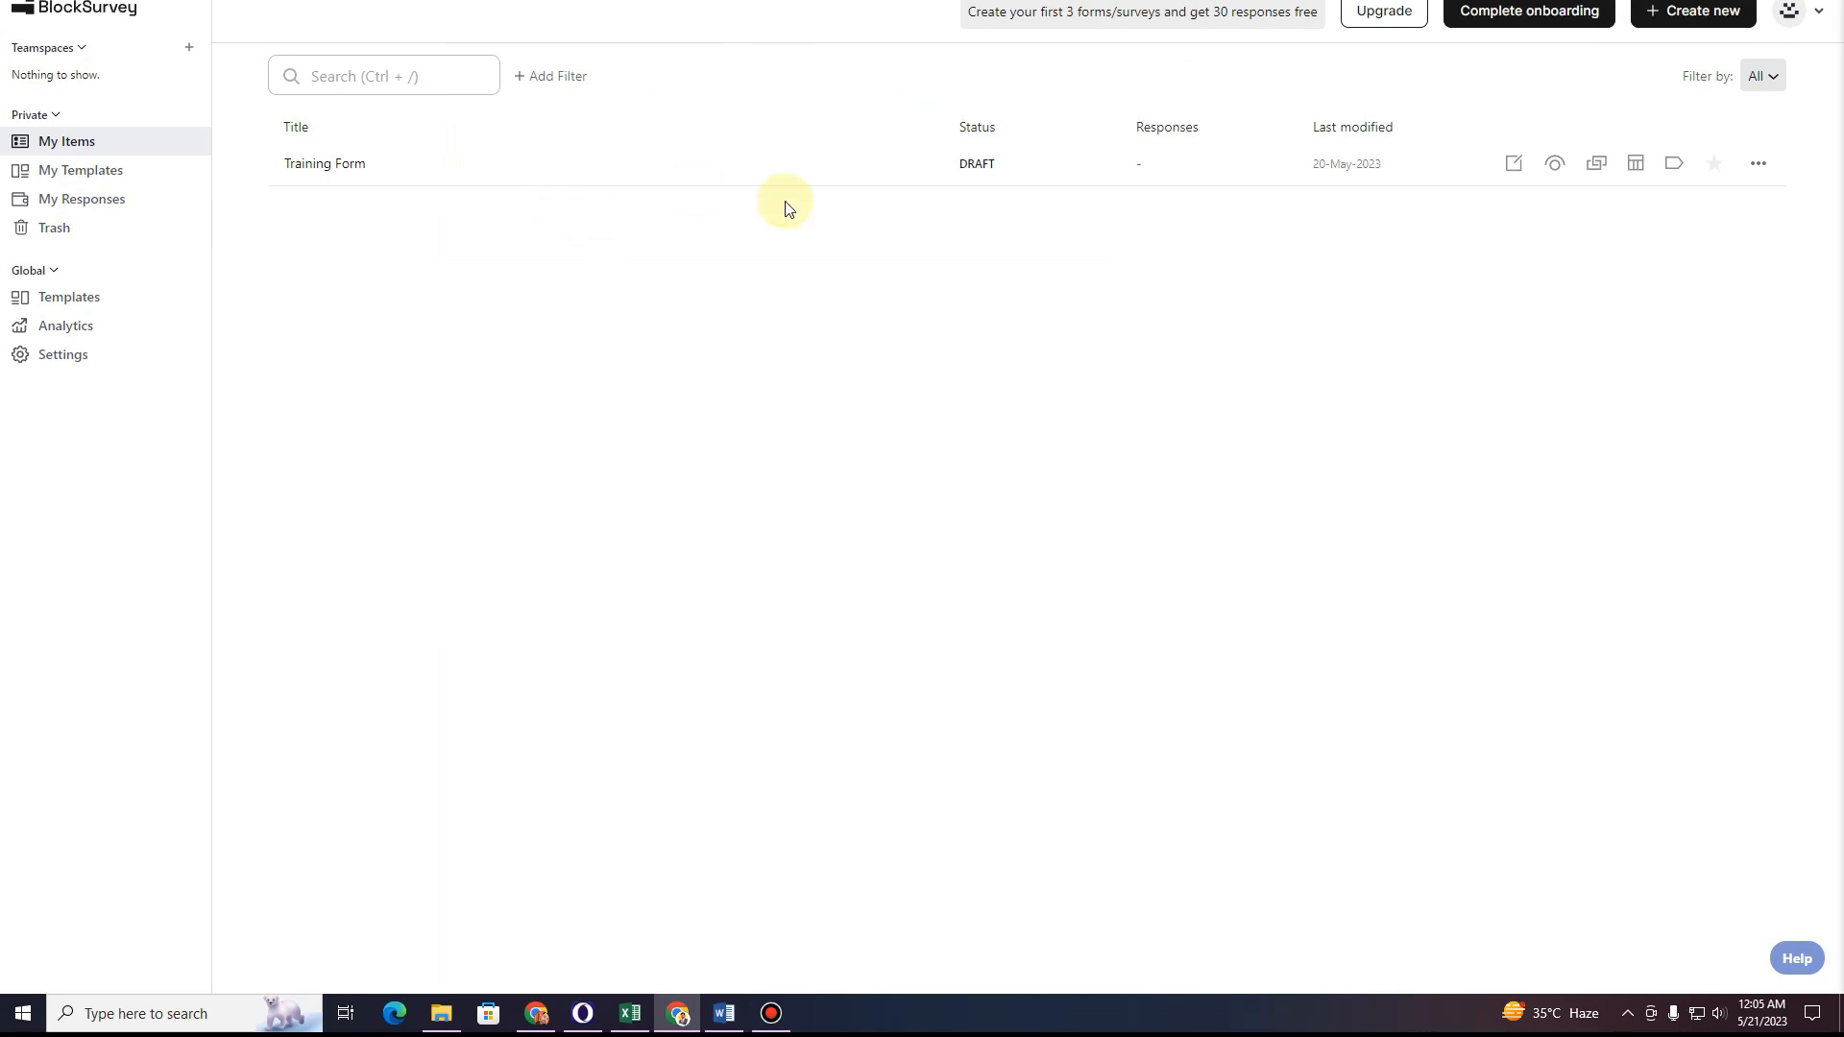
left_click(1527, 164)
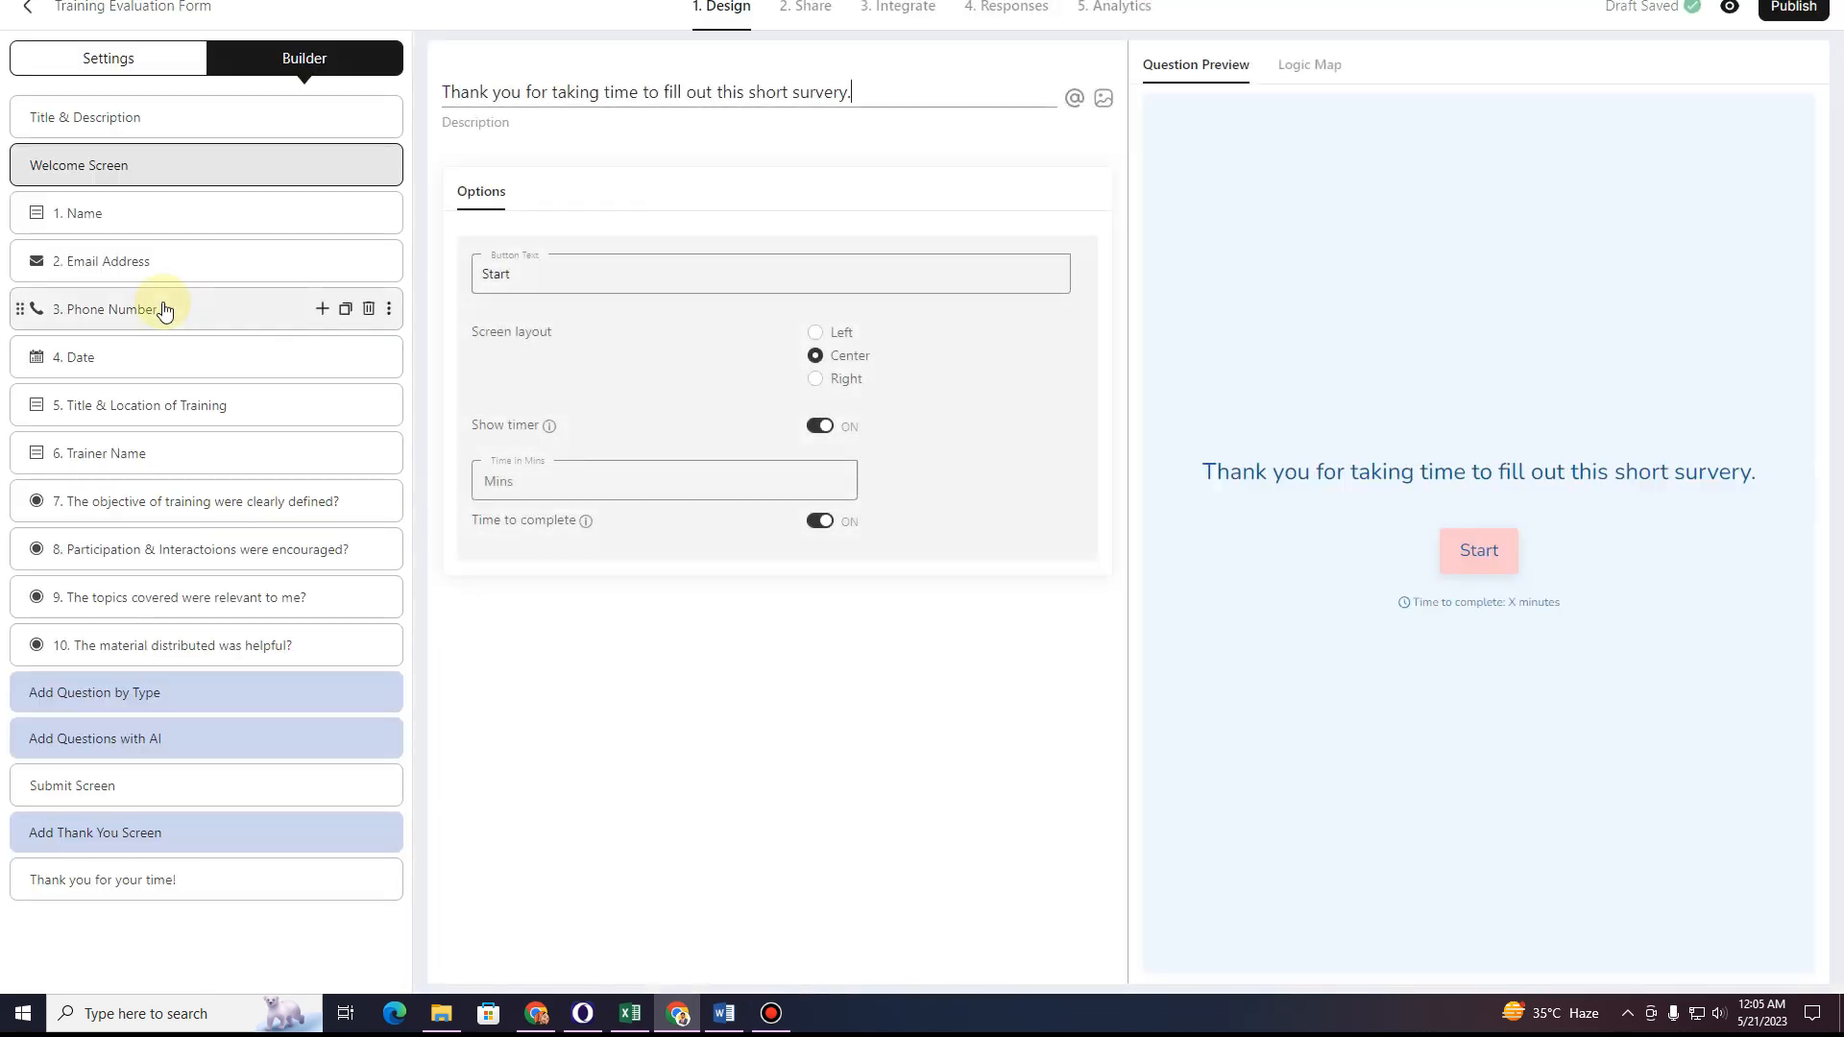
left_click(182, 405)
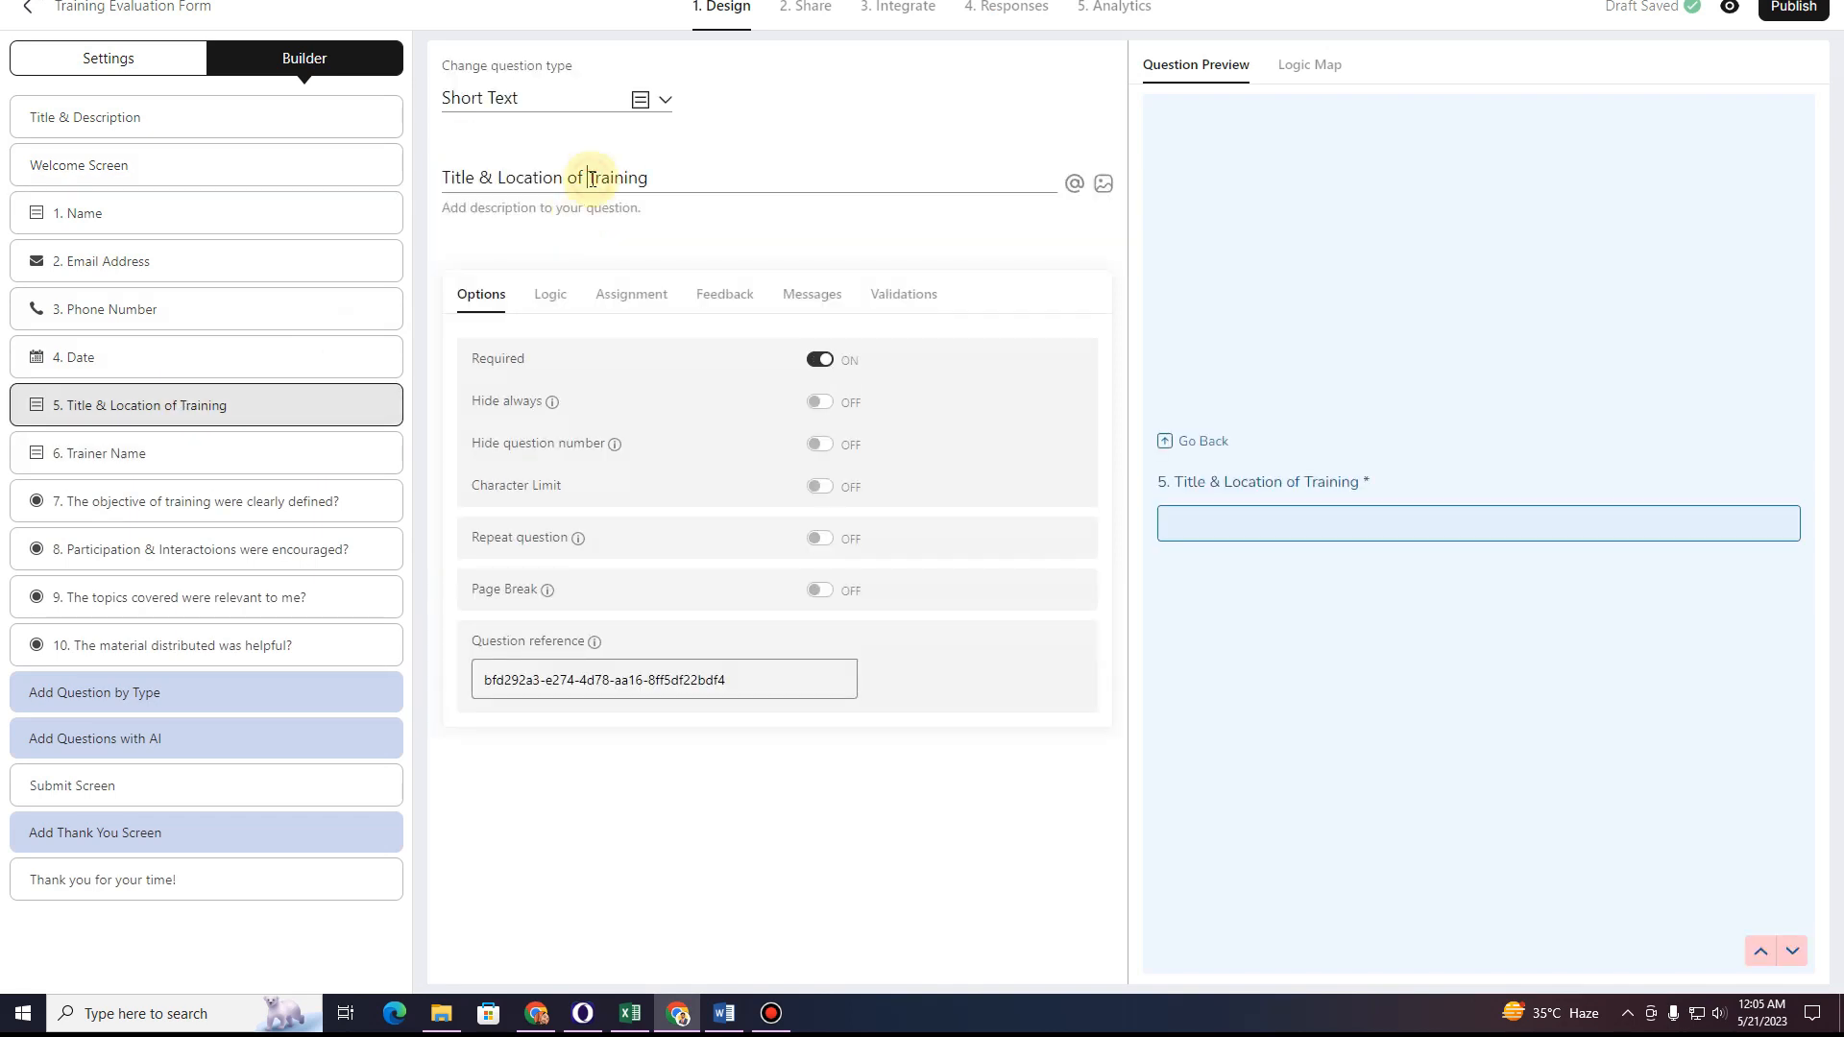
triple_click(592, 179)
key("ctrl+c")
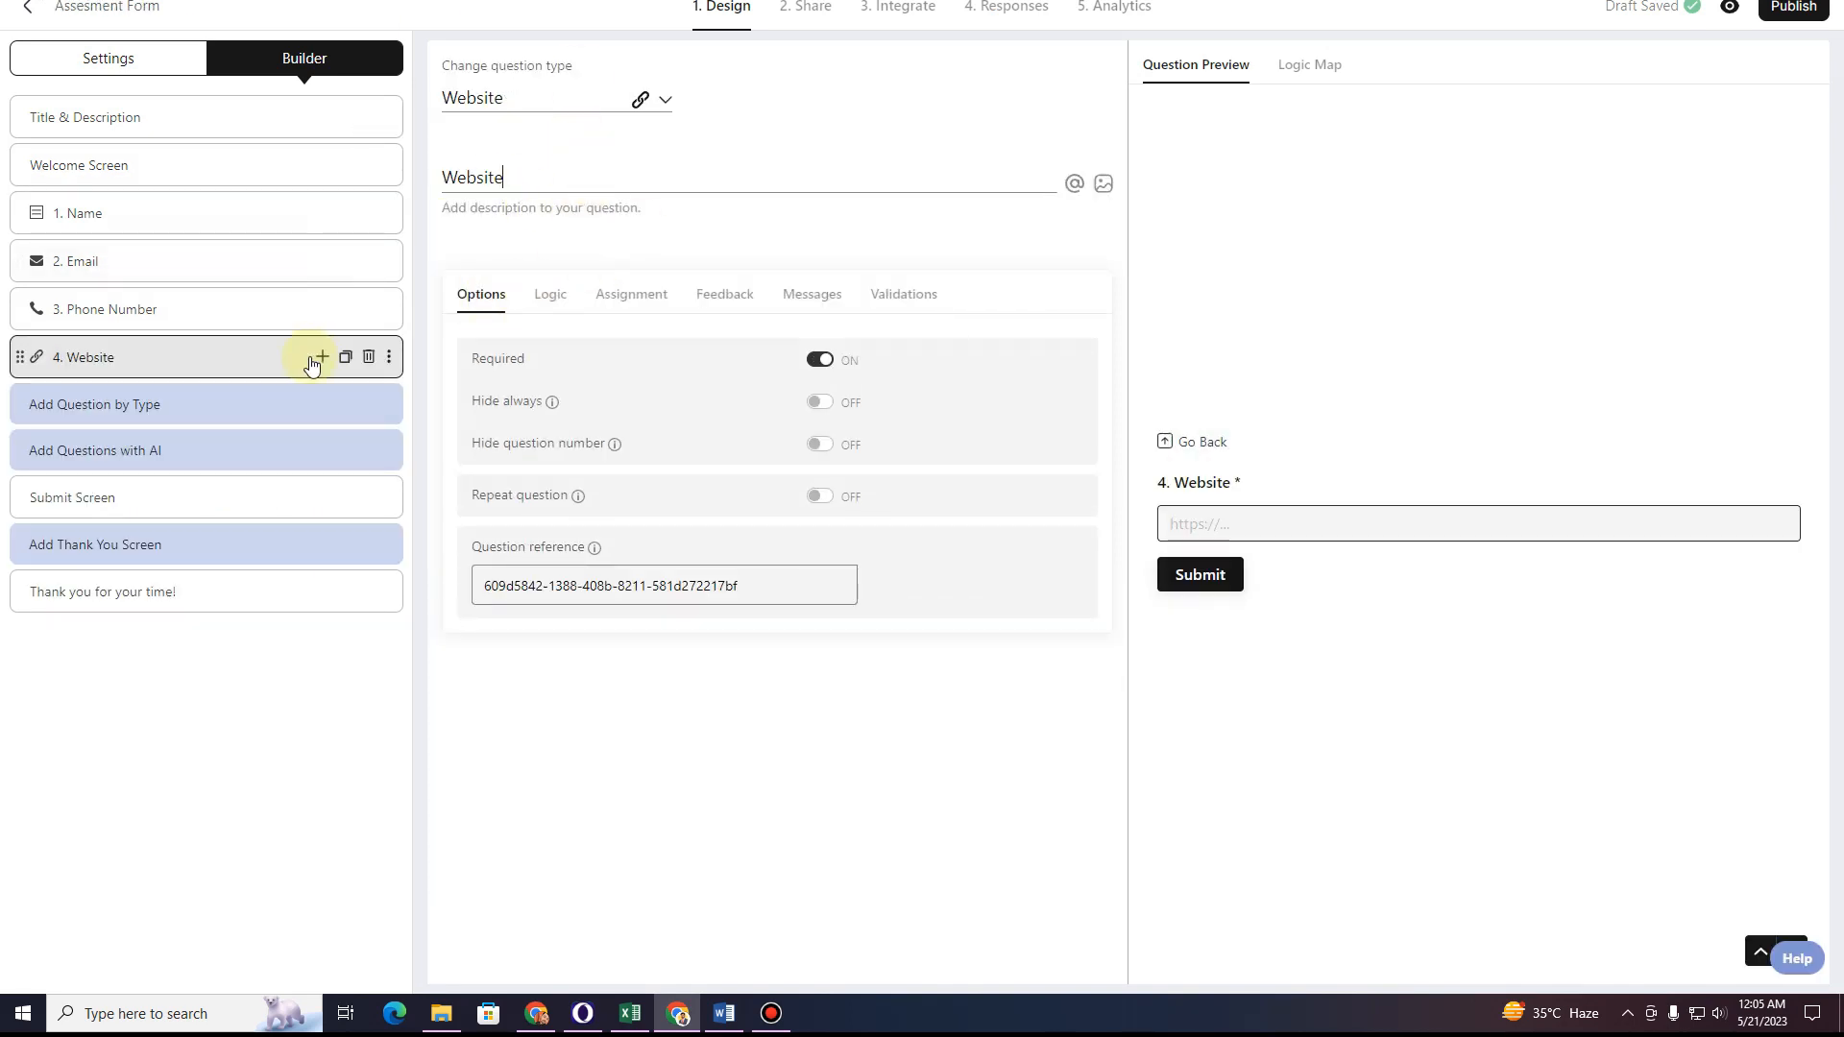
Add a Long Text question after Website in the assessment form and title it "Title & Location of Training".
left_click(318, 358)
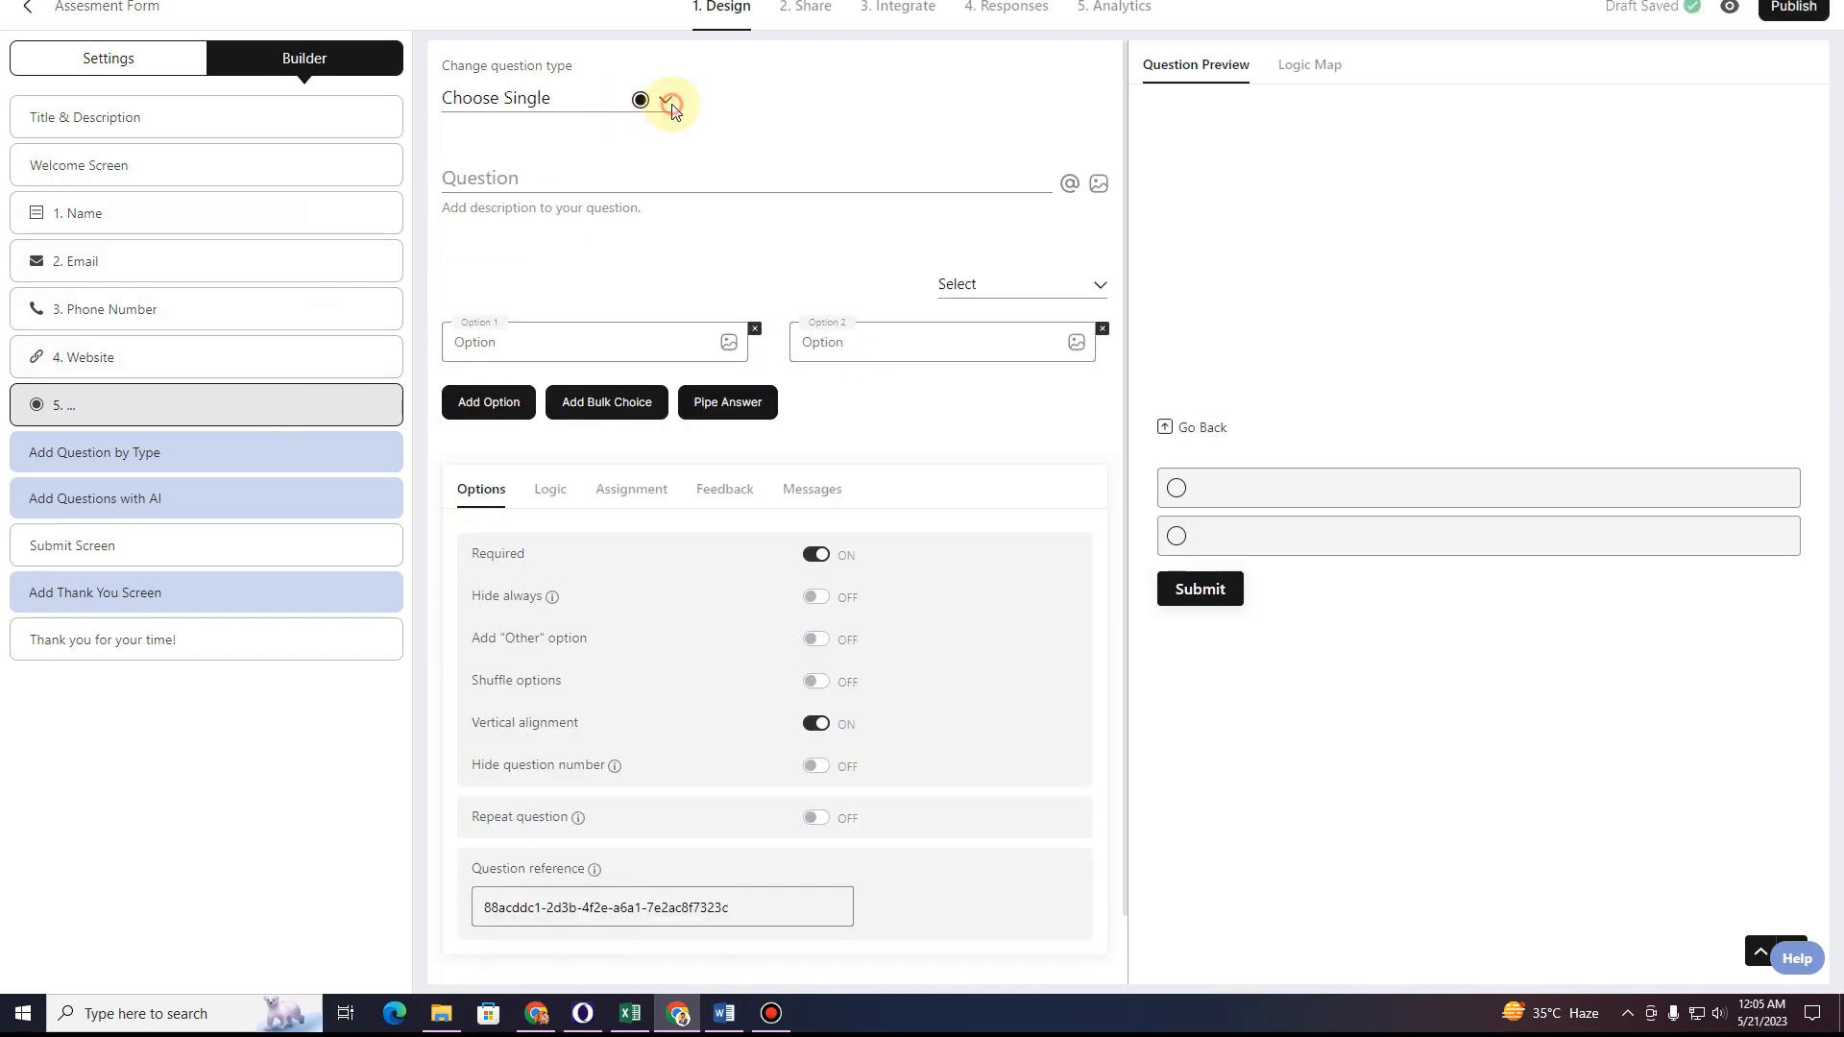
left_click(670, 103)
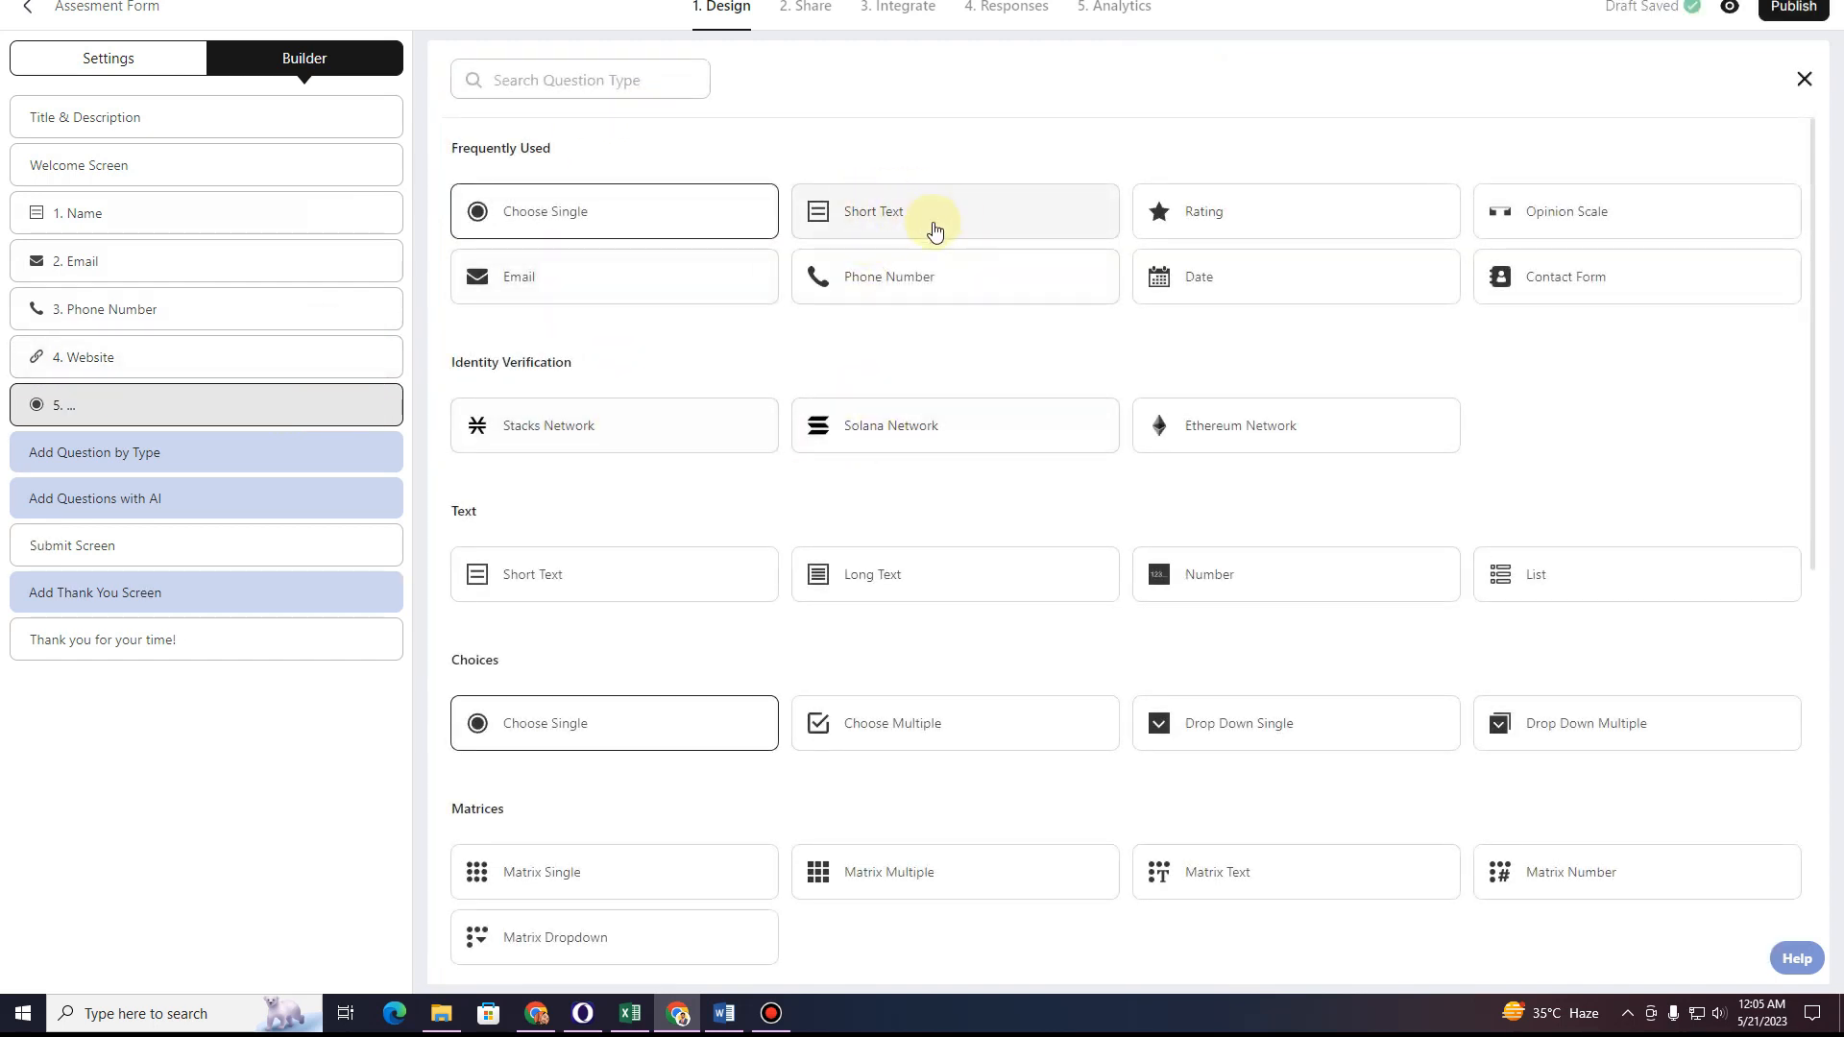
scroll(1018, 480, "down", 7)
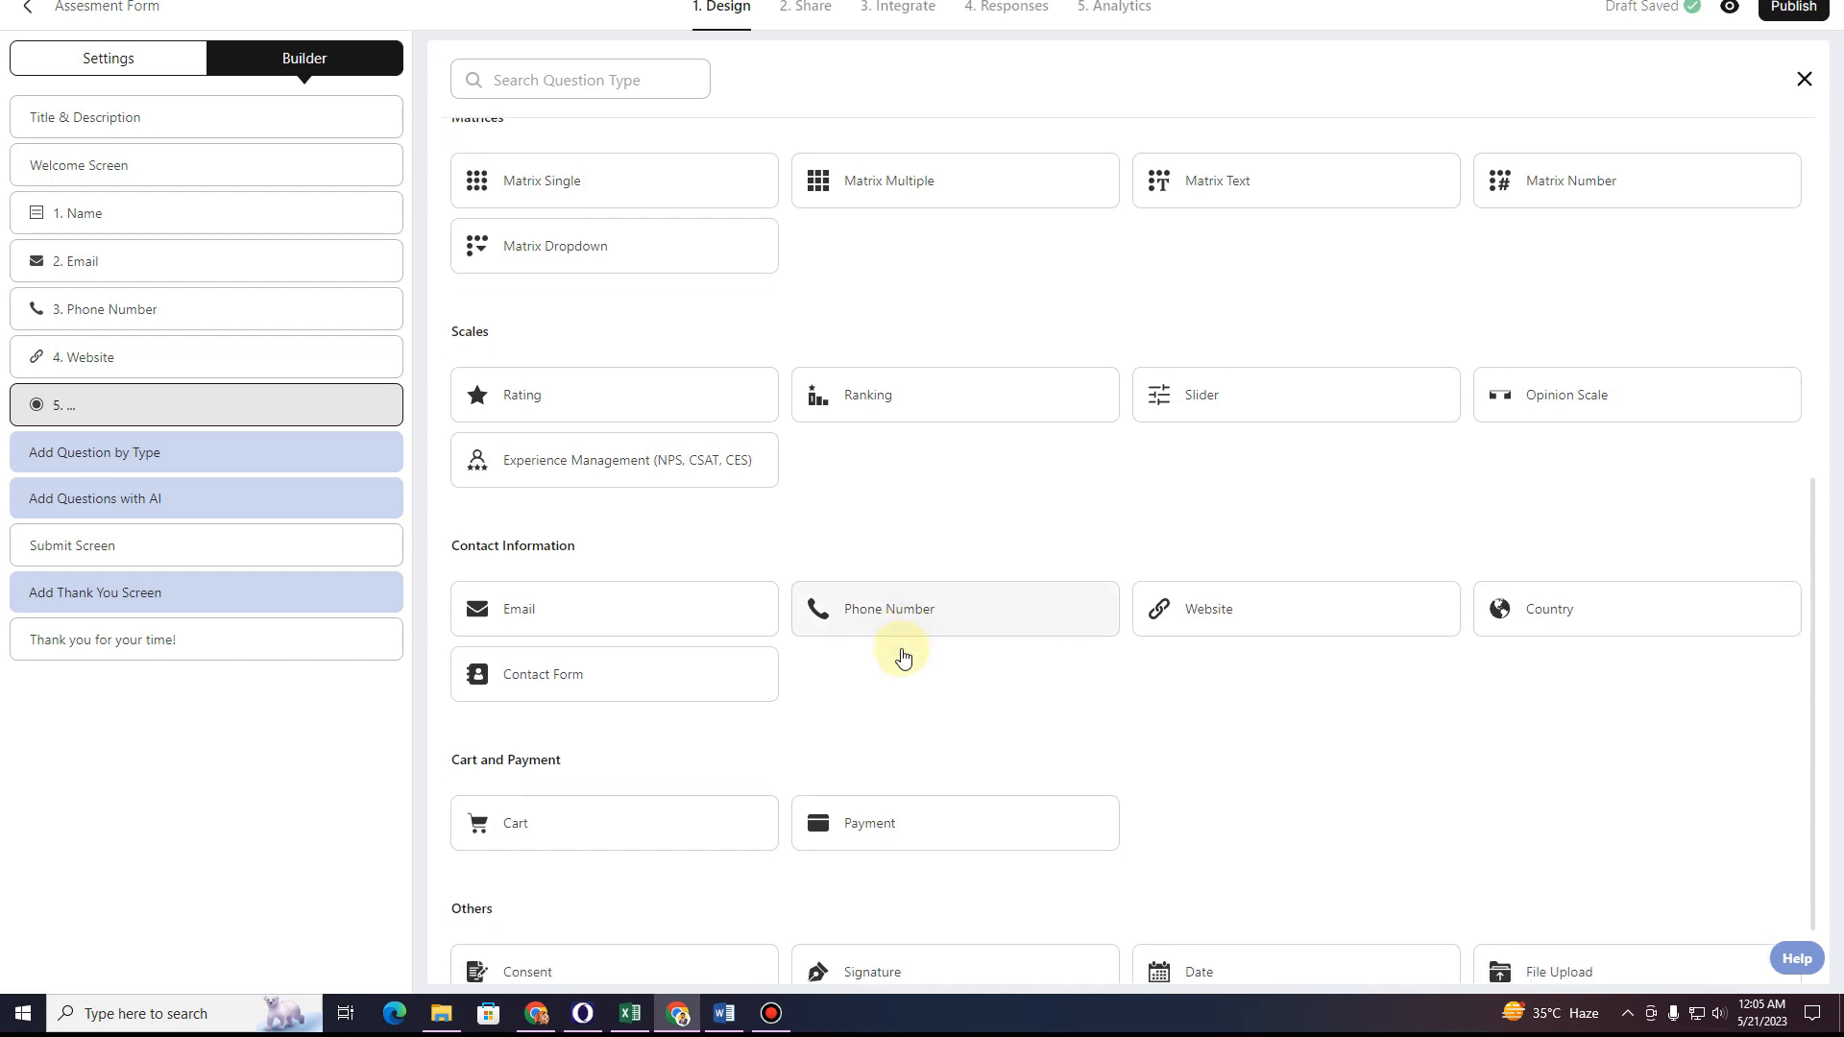
scroll(903, 656, "down", 1)
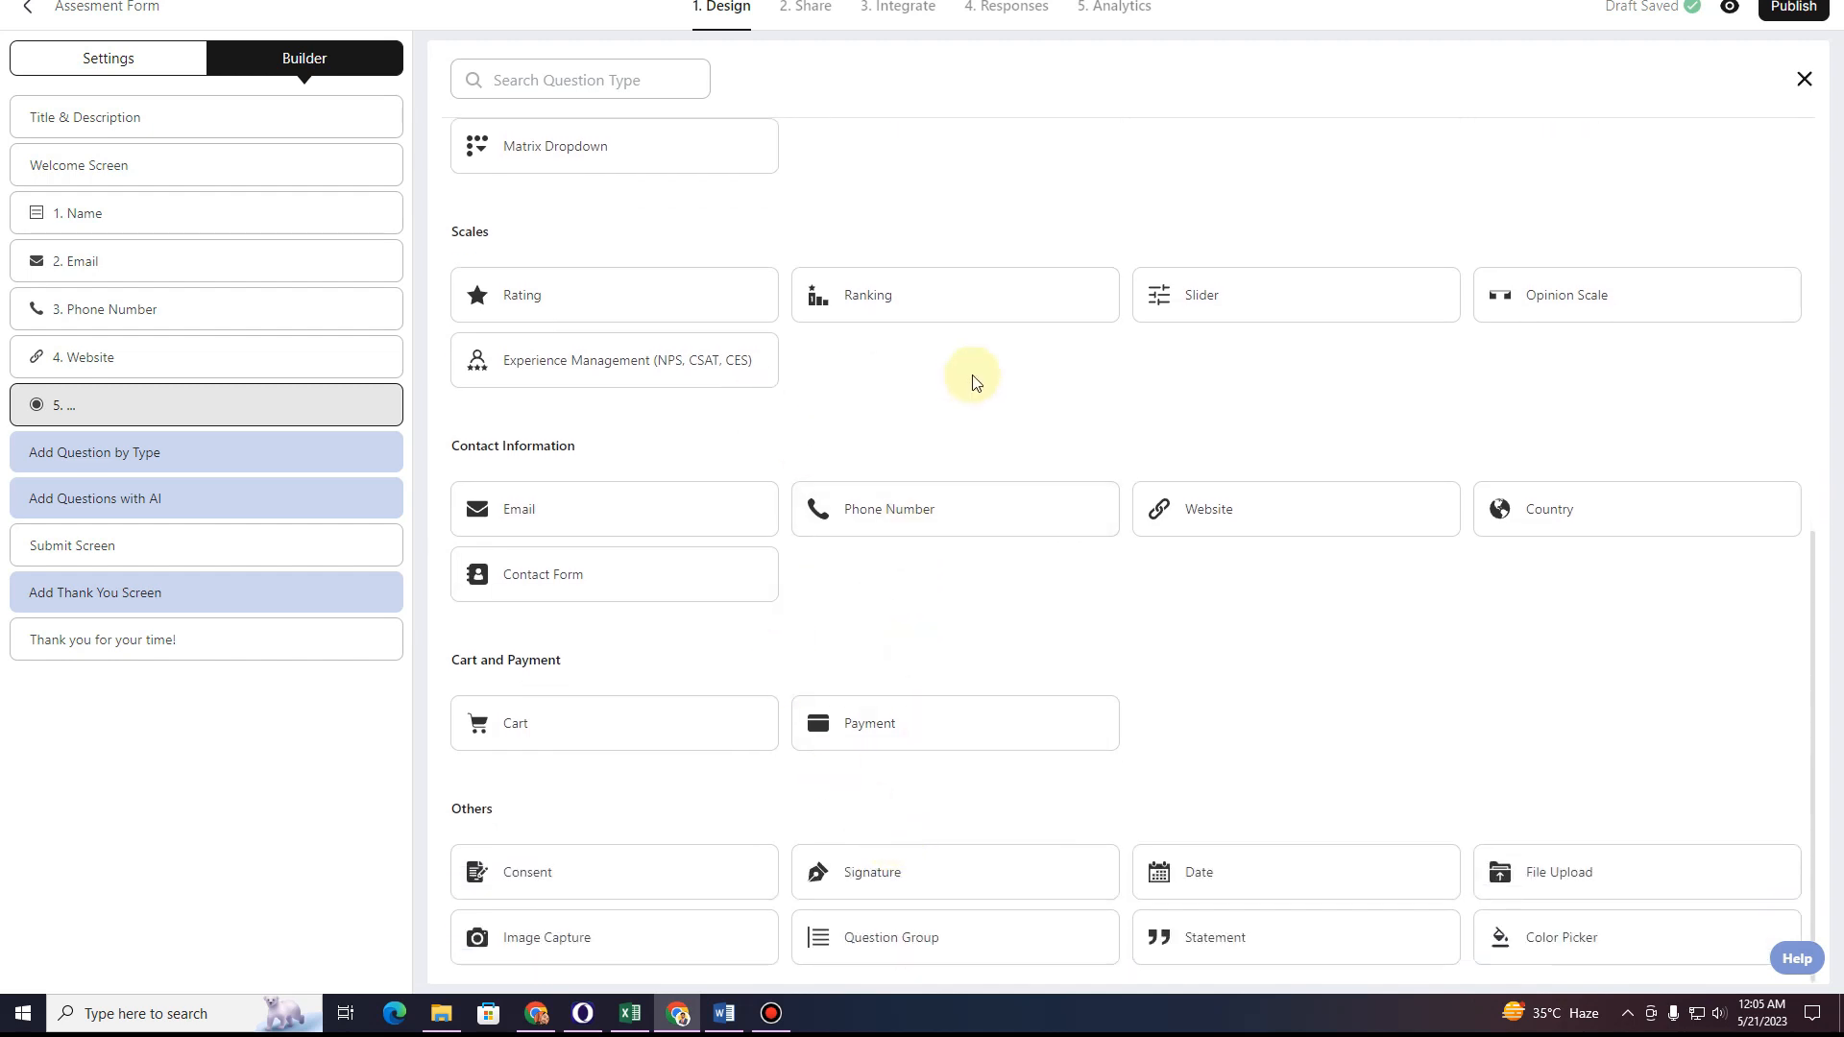
scroll(975, 382, "up", 4)
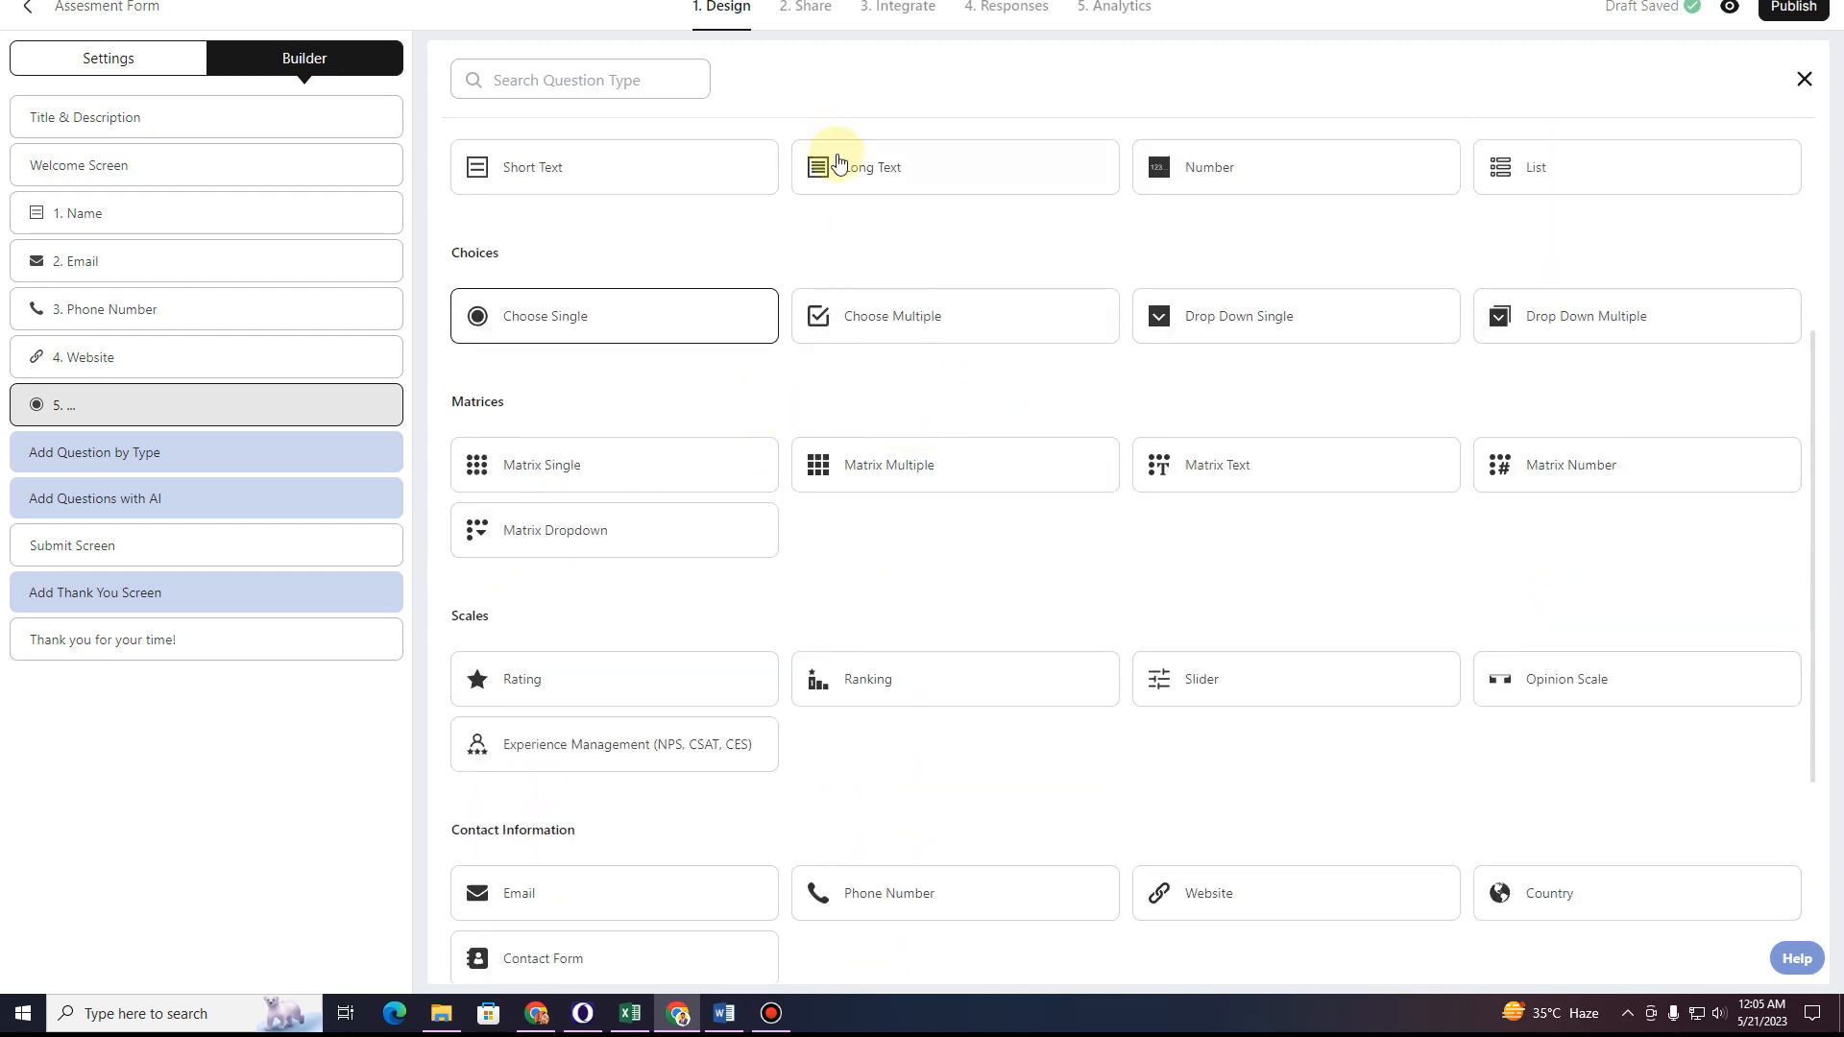
left_click(922, 181)
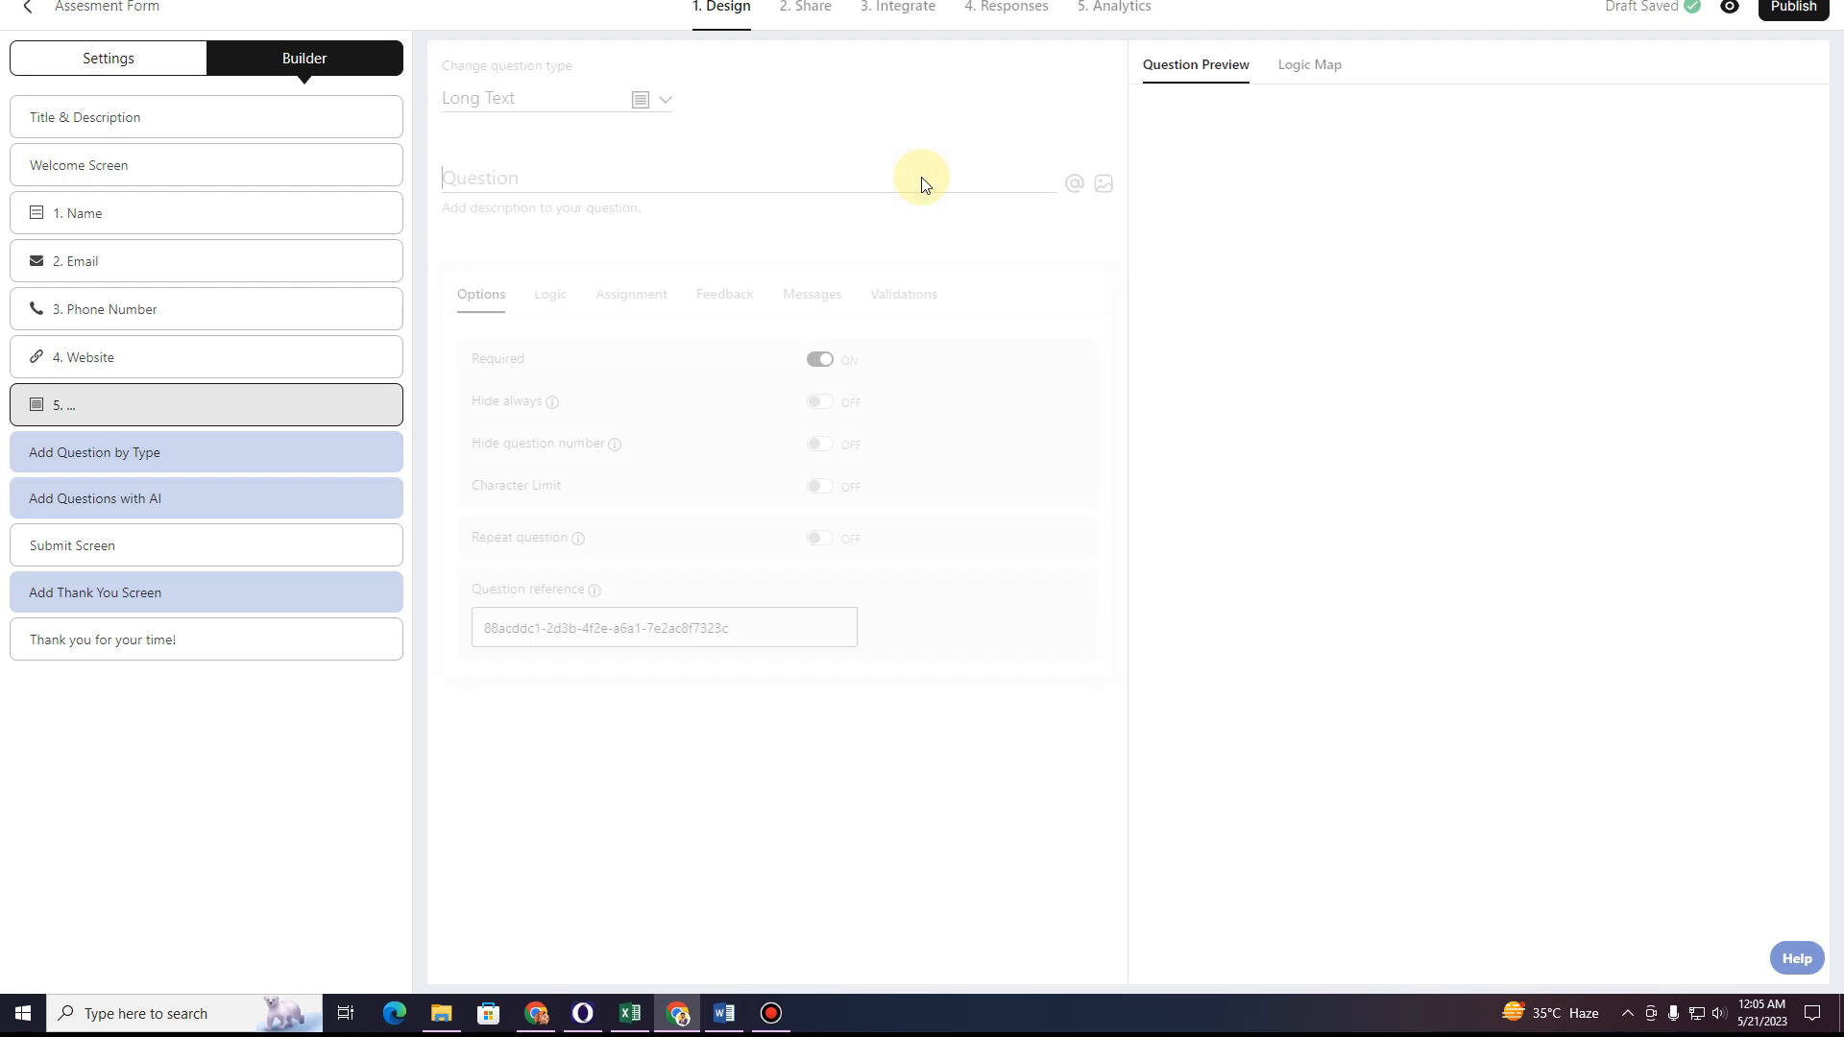
left_click(535, 180)
key("ctrl+v")
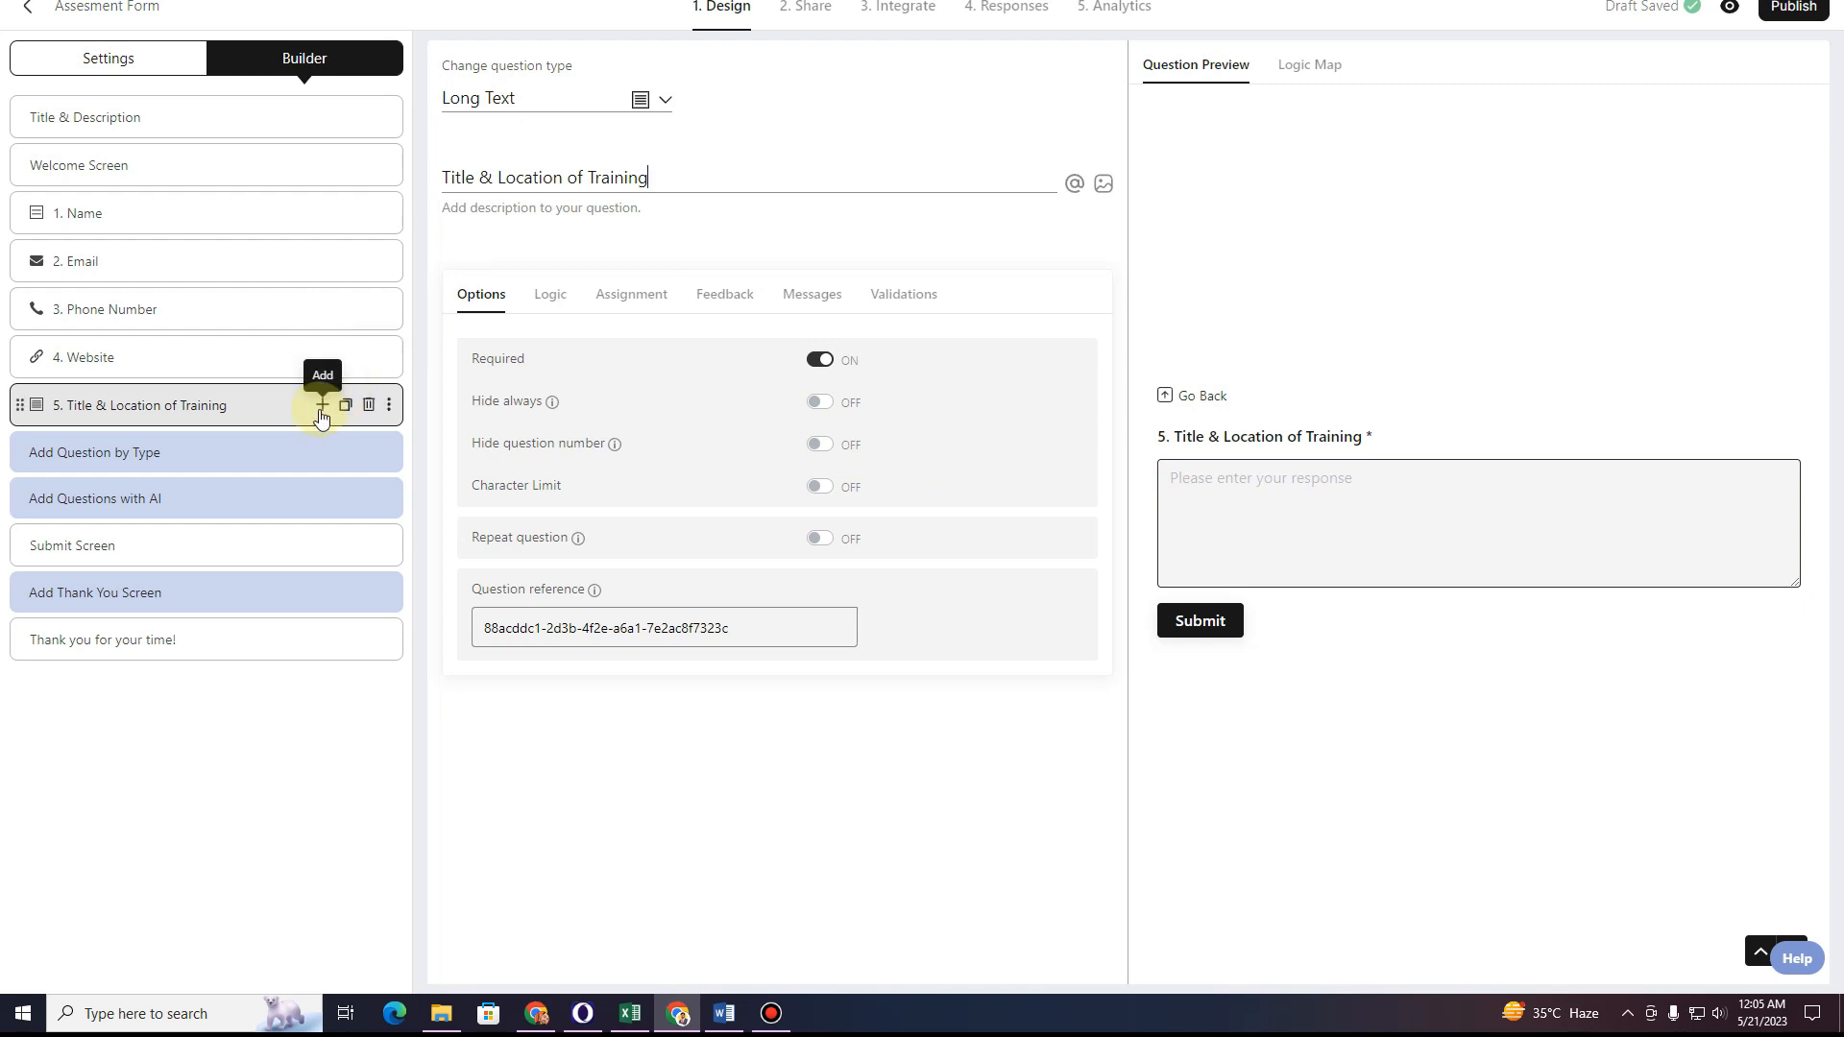
Add a sixth question of type Short Text to the assessment form, titled "Trainer Name" as copied from the training form.
left_click(322, 405)
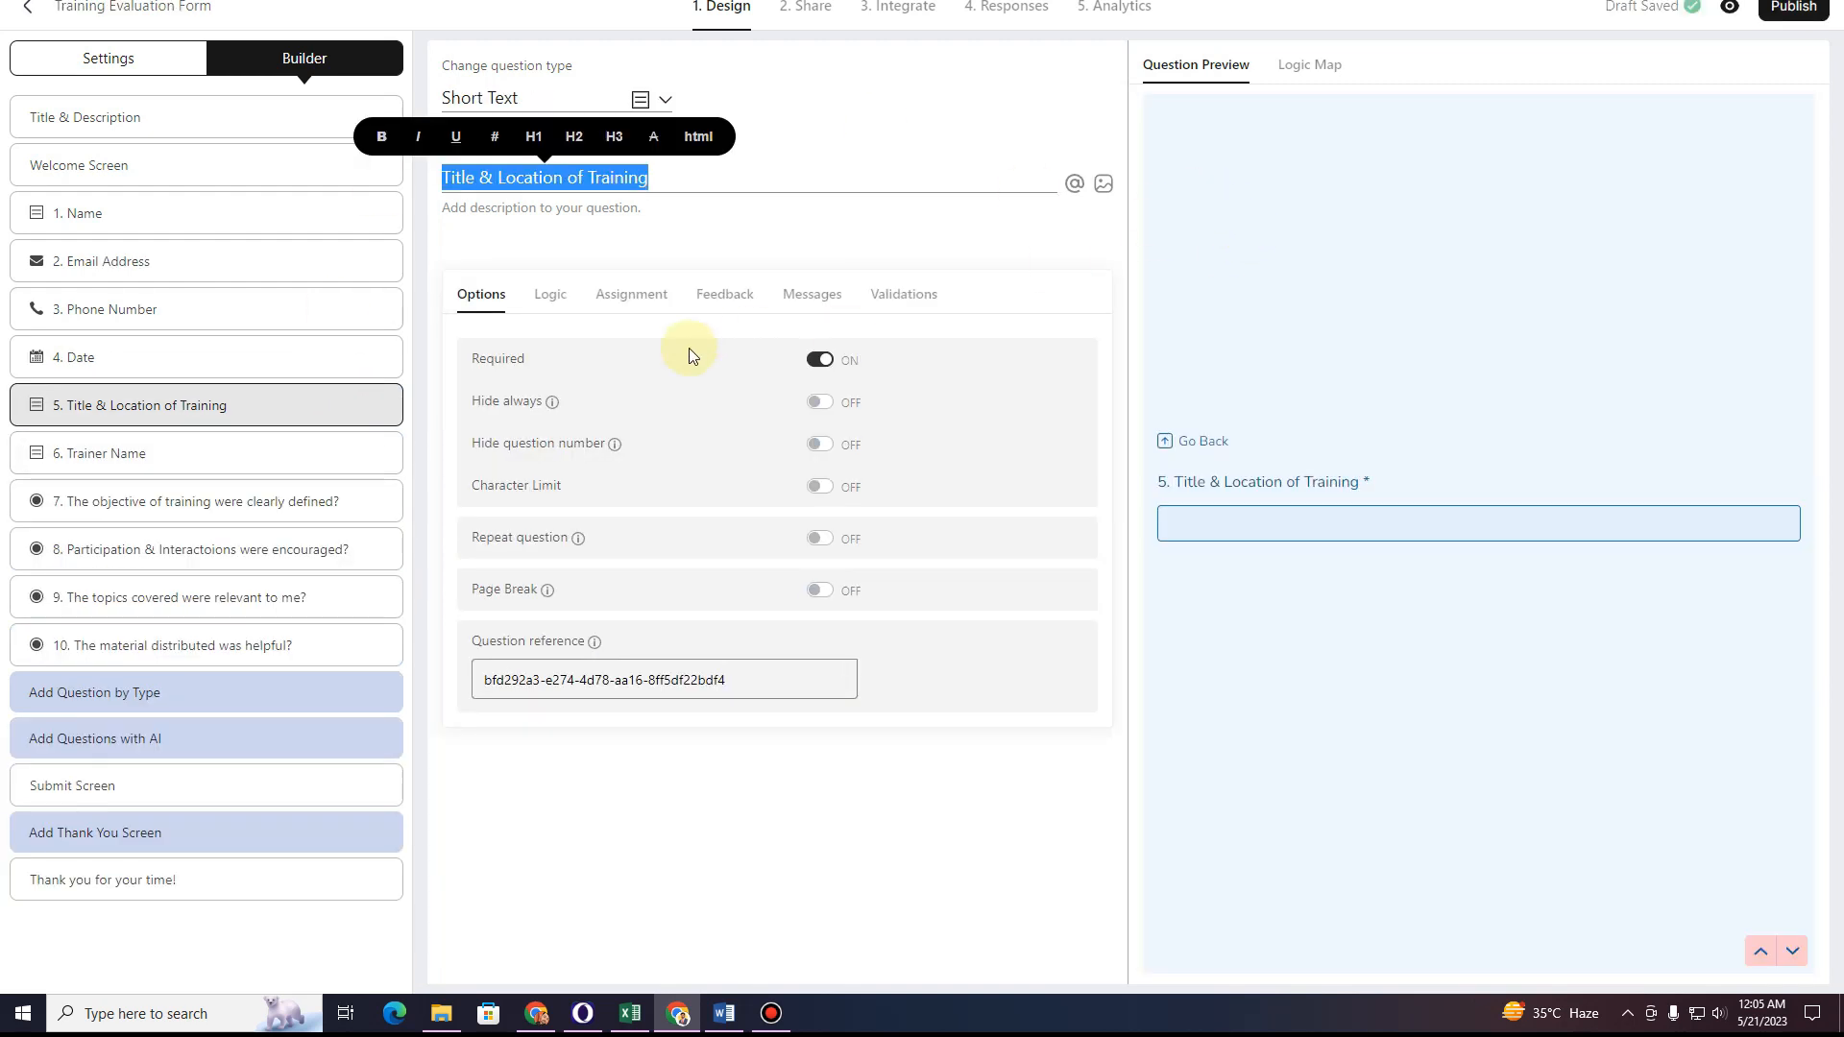
left_click(198, 452)
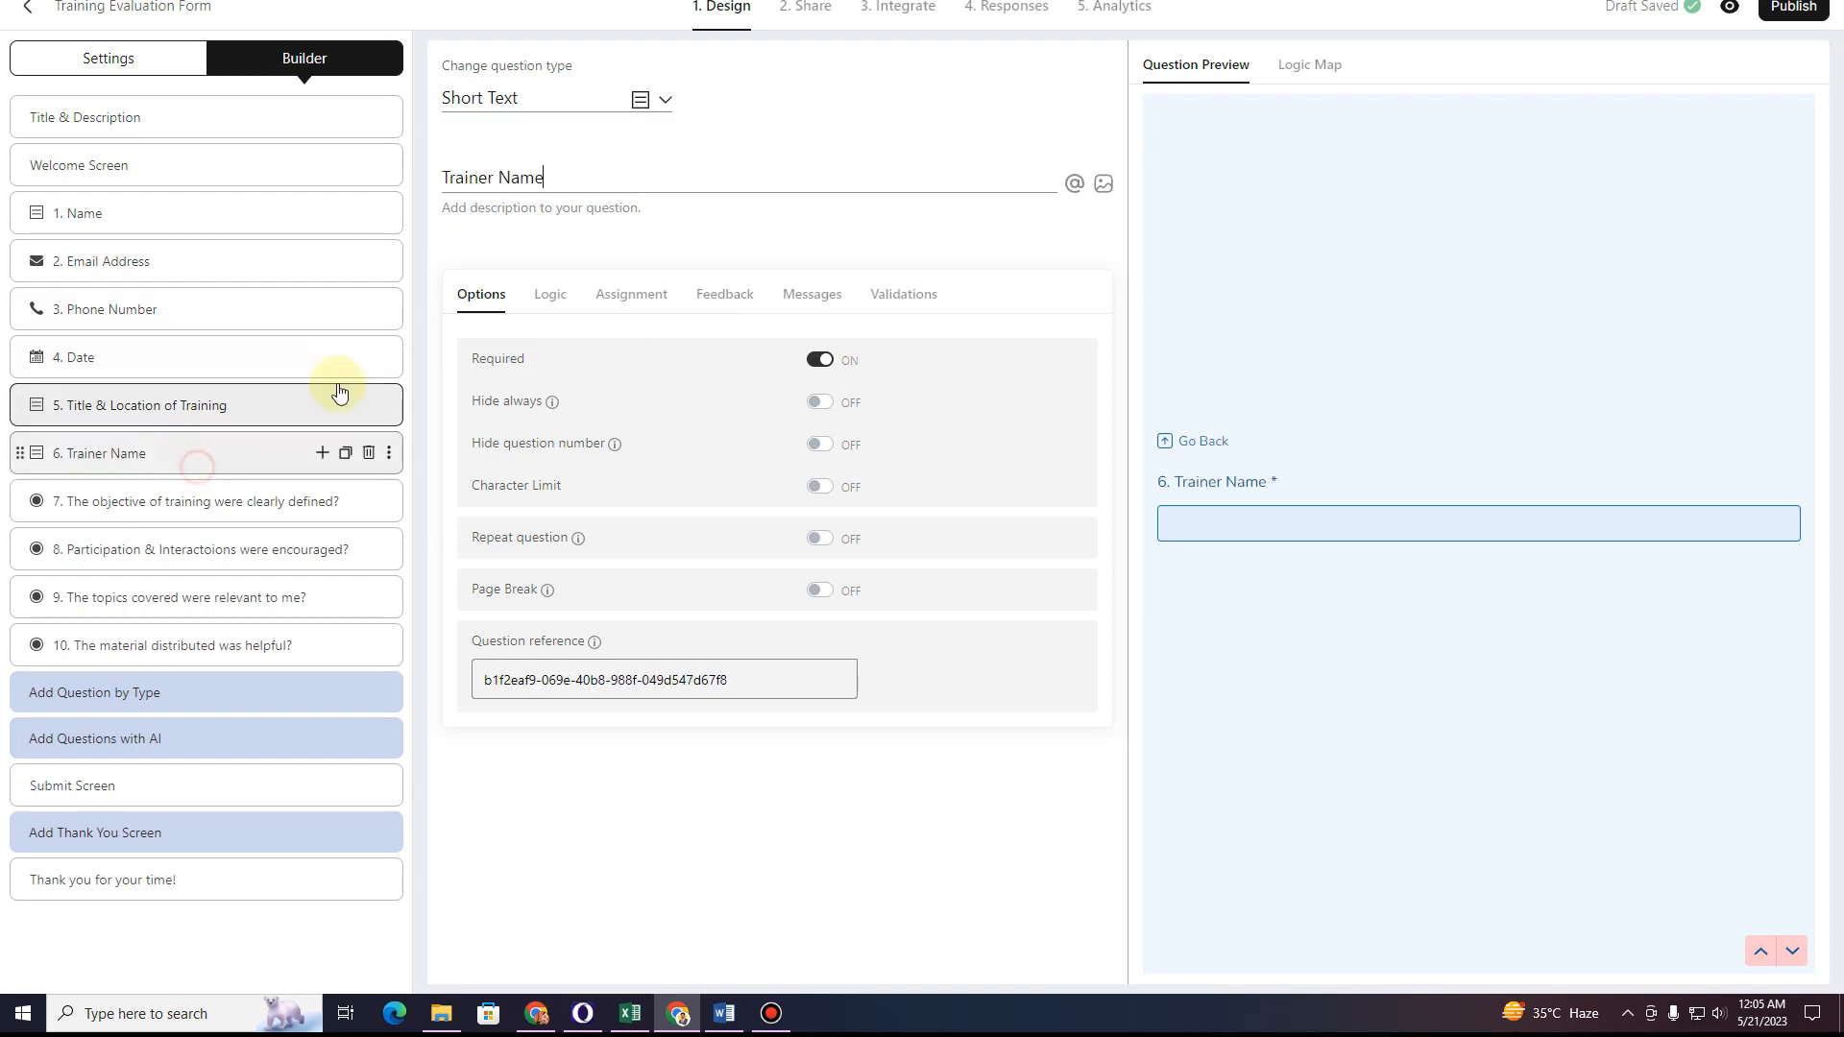
triple_click(564, 184)
key("ctrl+c")
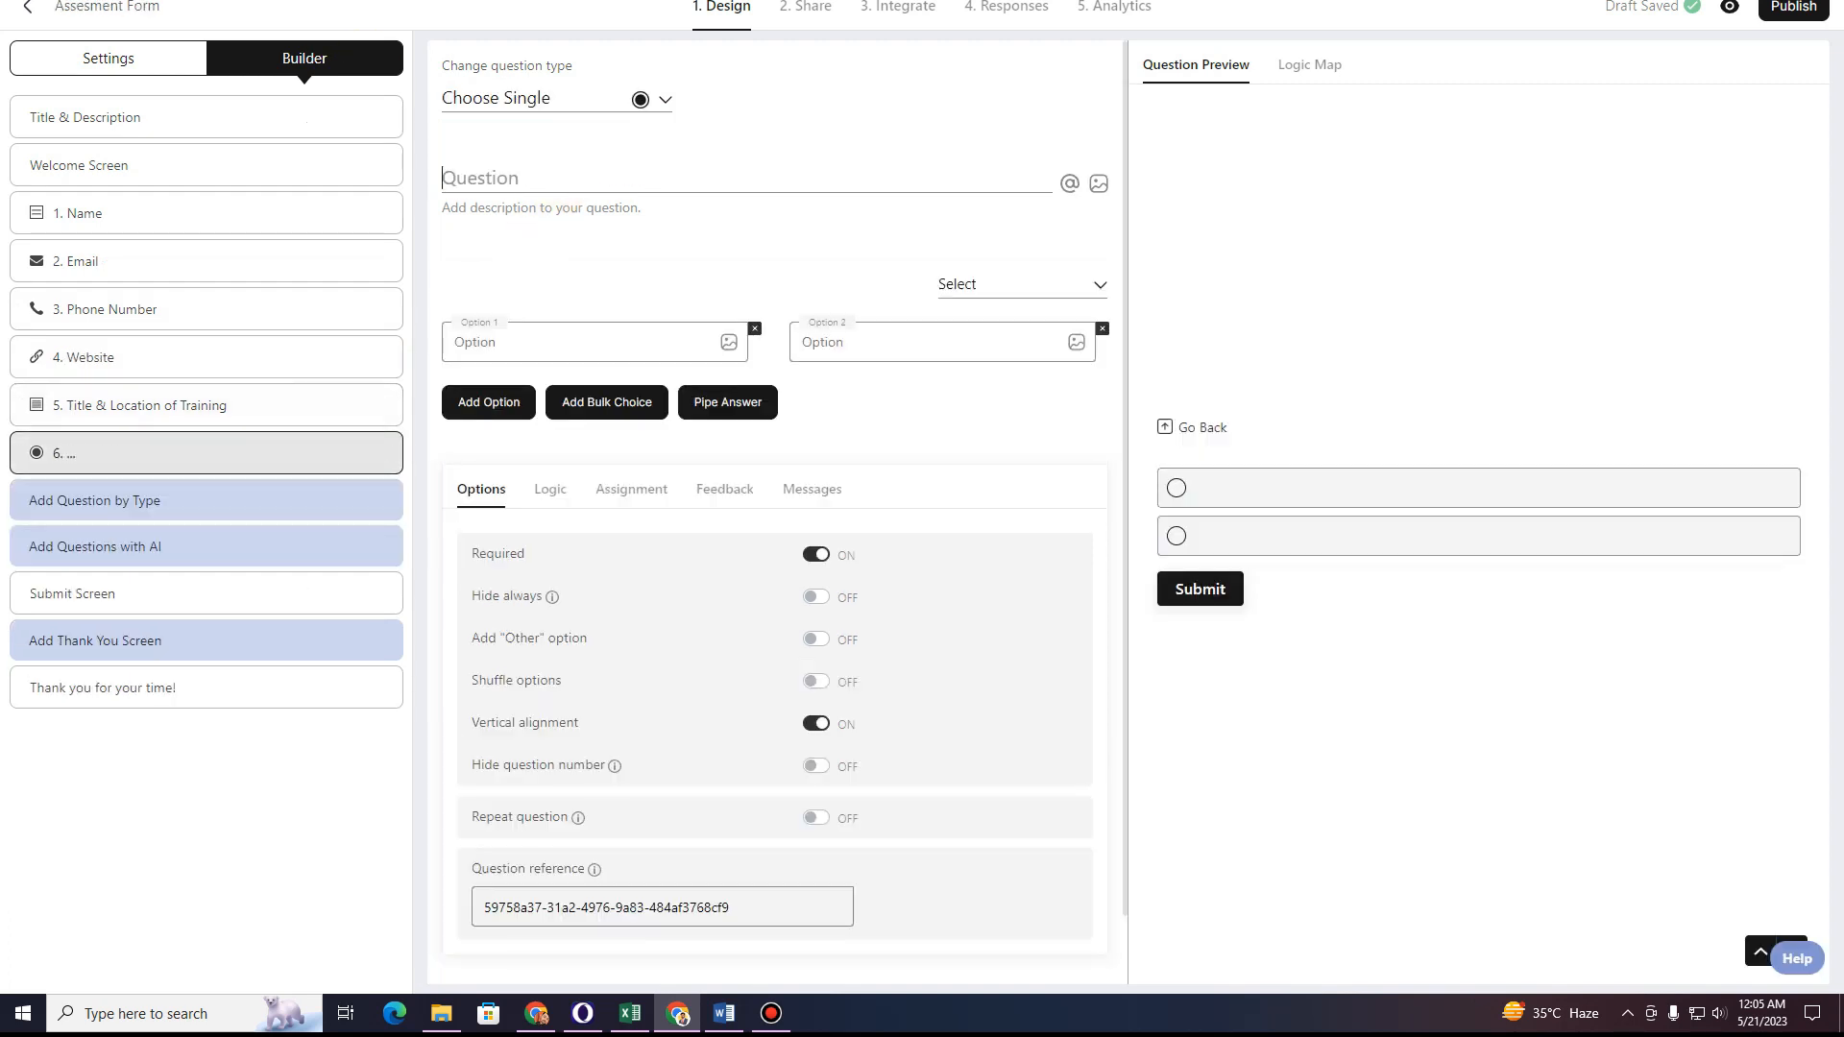
left_click(661, 99)
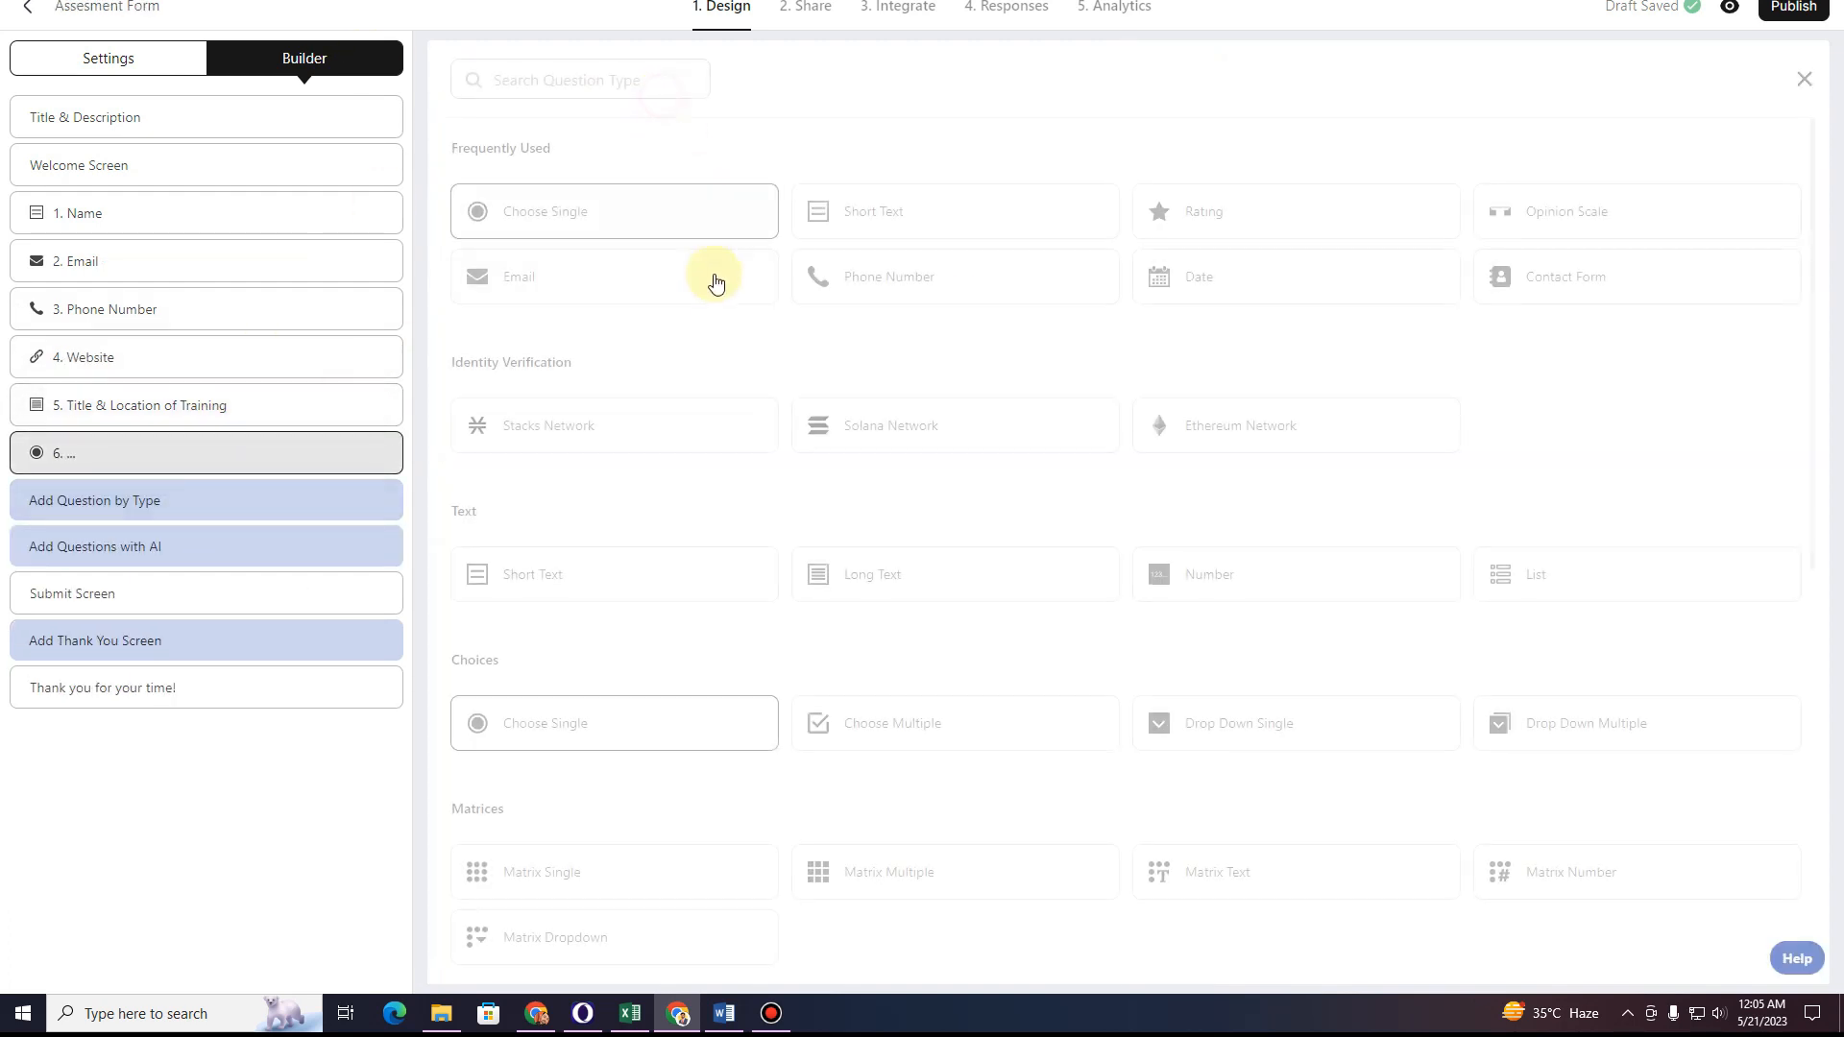
left_click(906, 222)
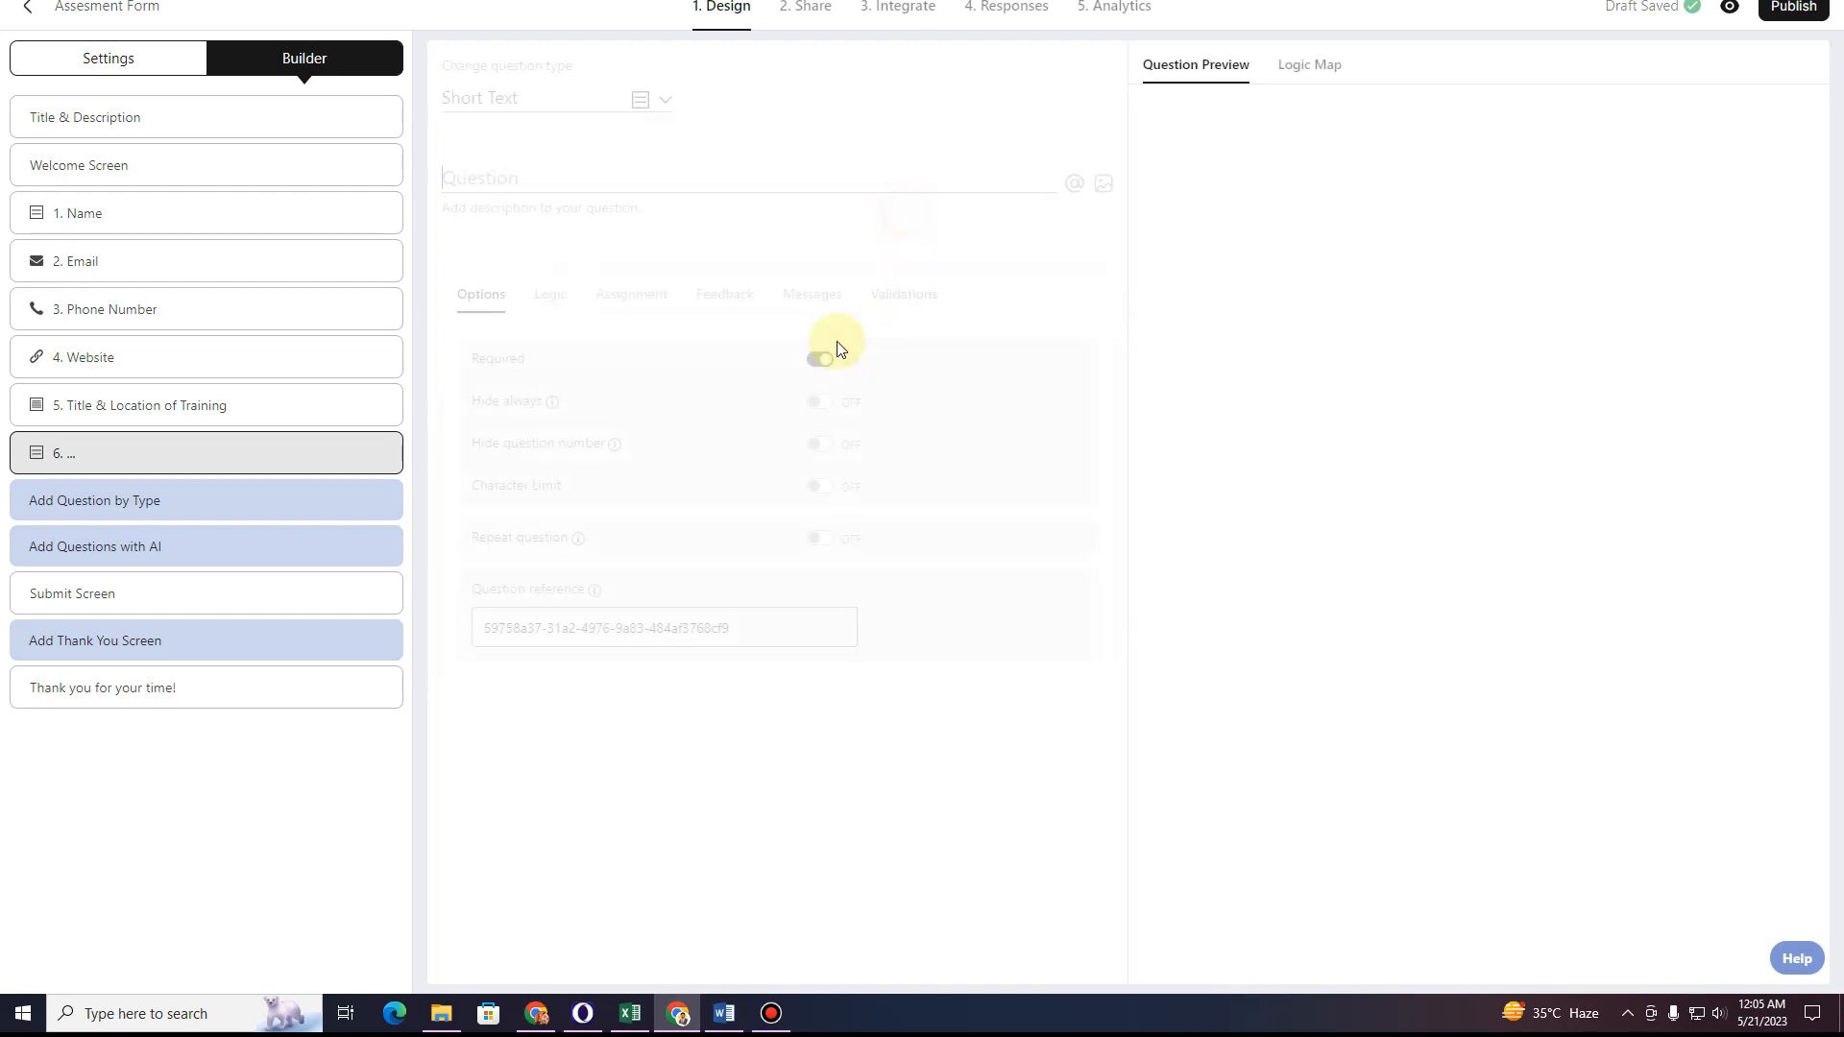
left_click(598, 170)
key("ctrl+v")
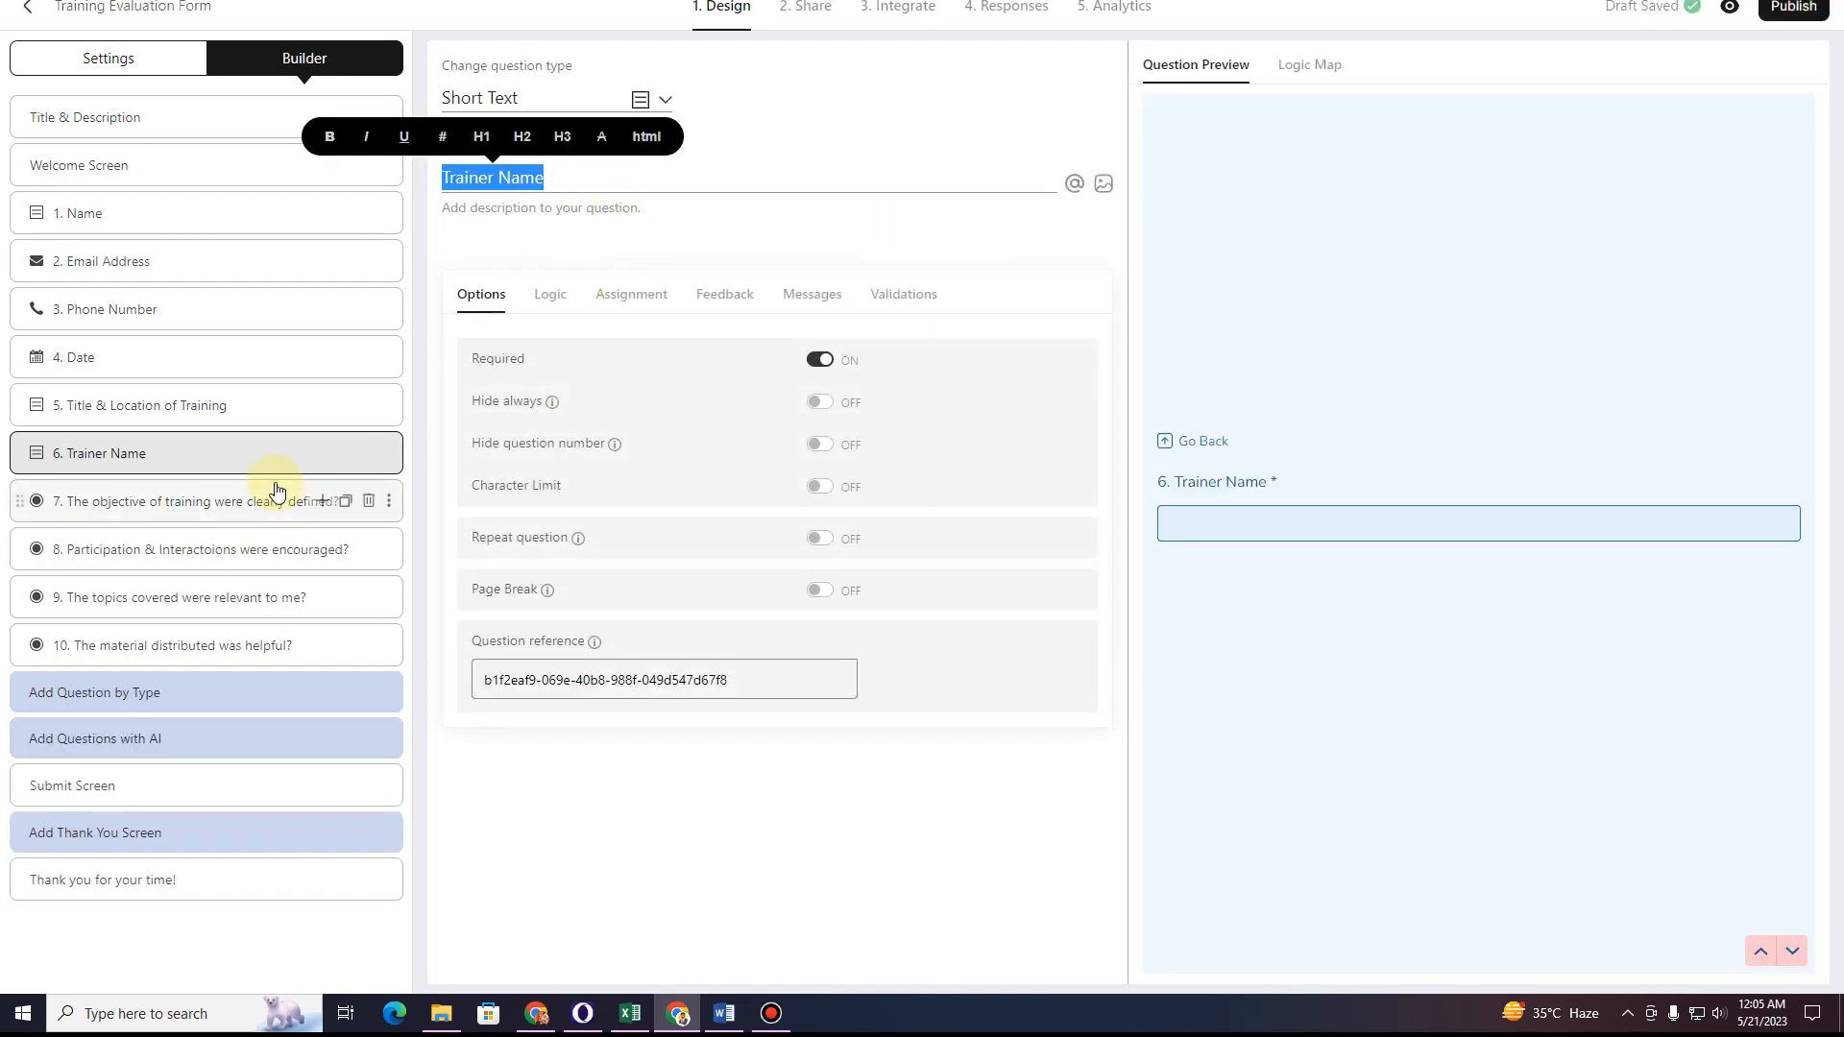
Add a Choose Single question after Trainer Name, titled "The objective of training were clearly defined?" as copied from the training form.
left_click(223, 496)
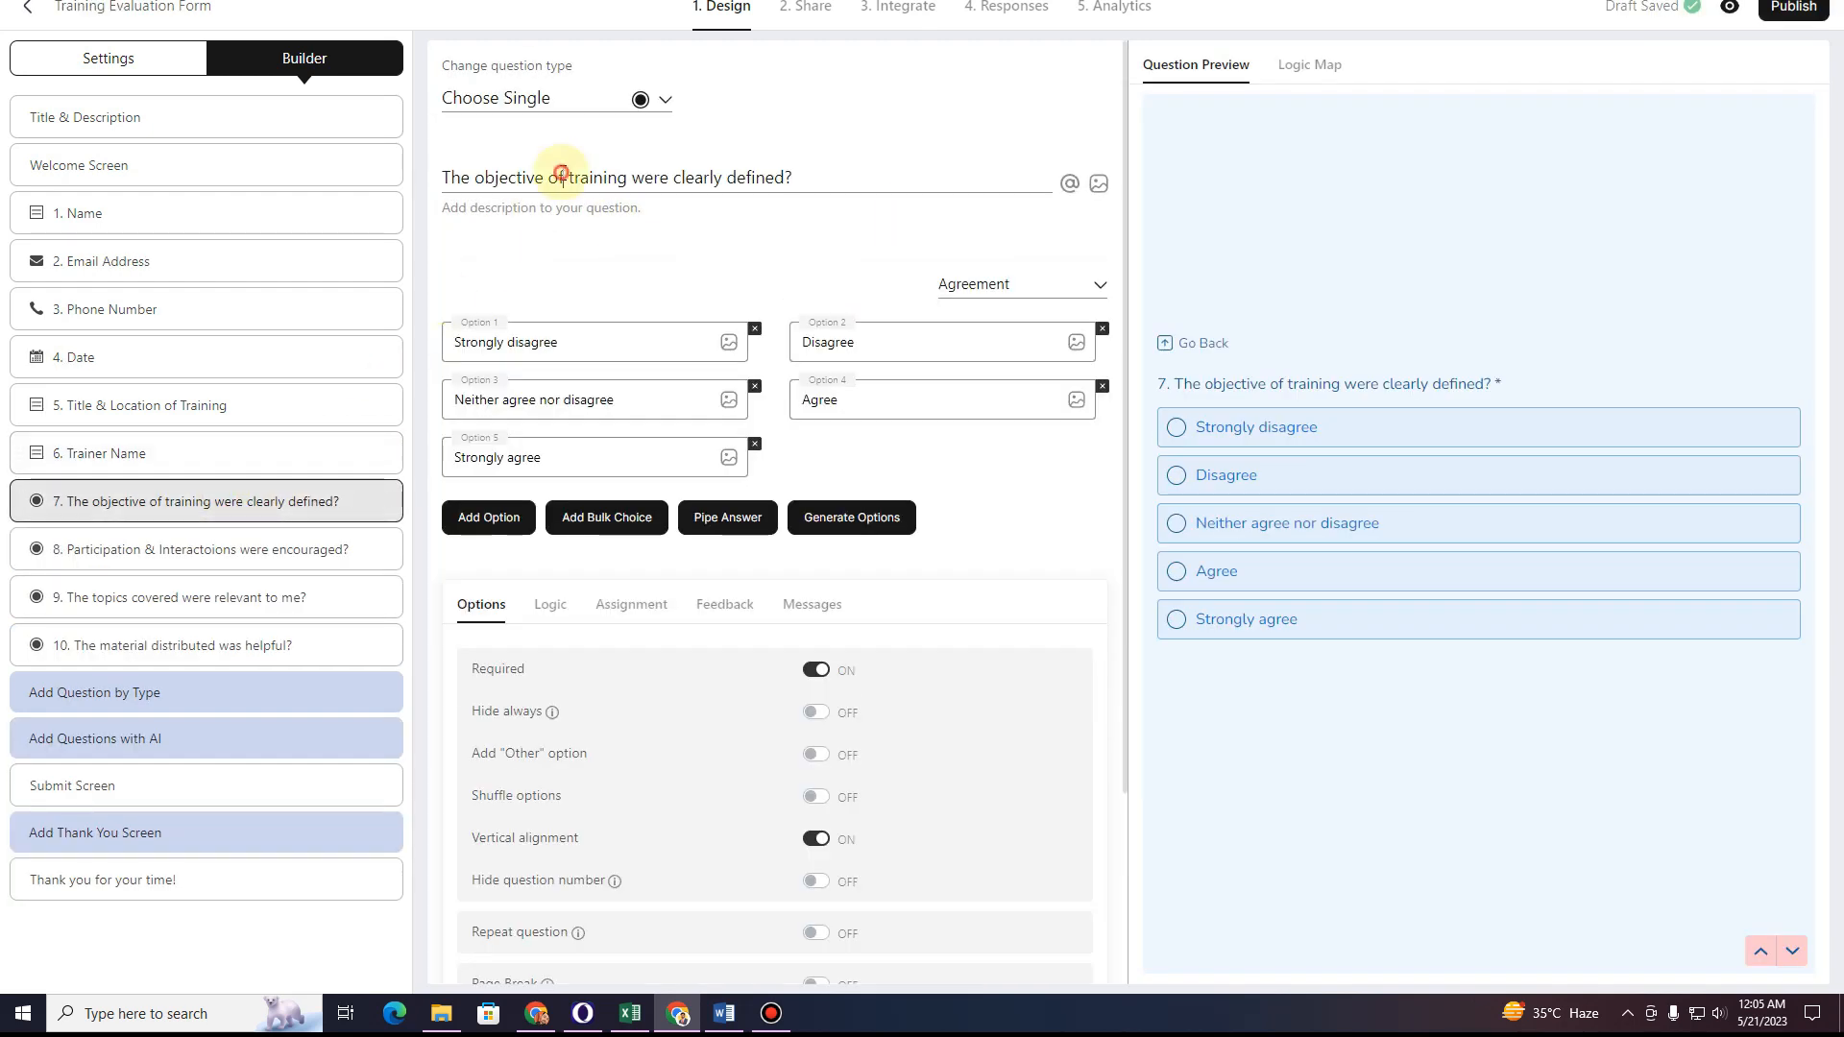
triple_click(560, 176)
key("ctrl+c")
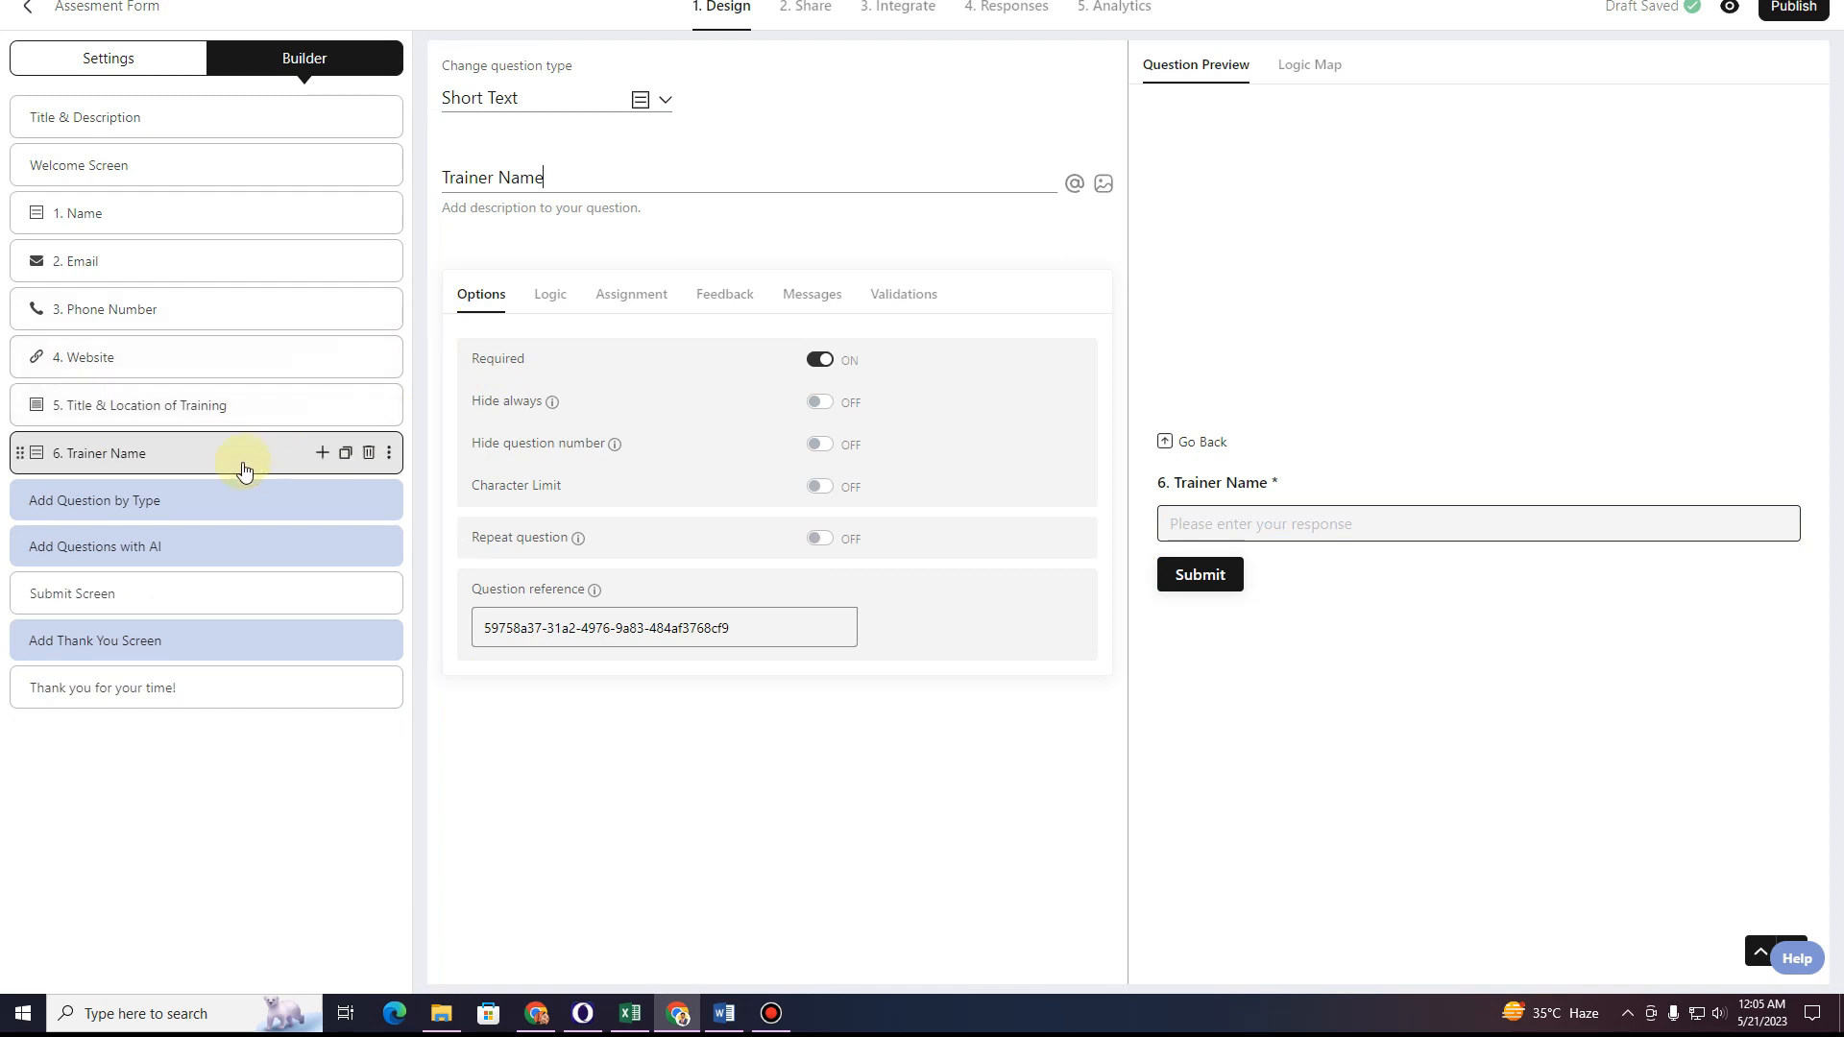
left_click(320, 461)
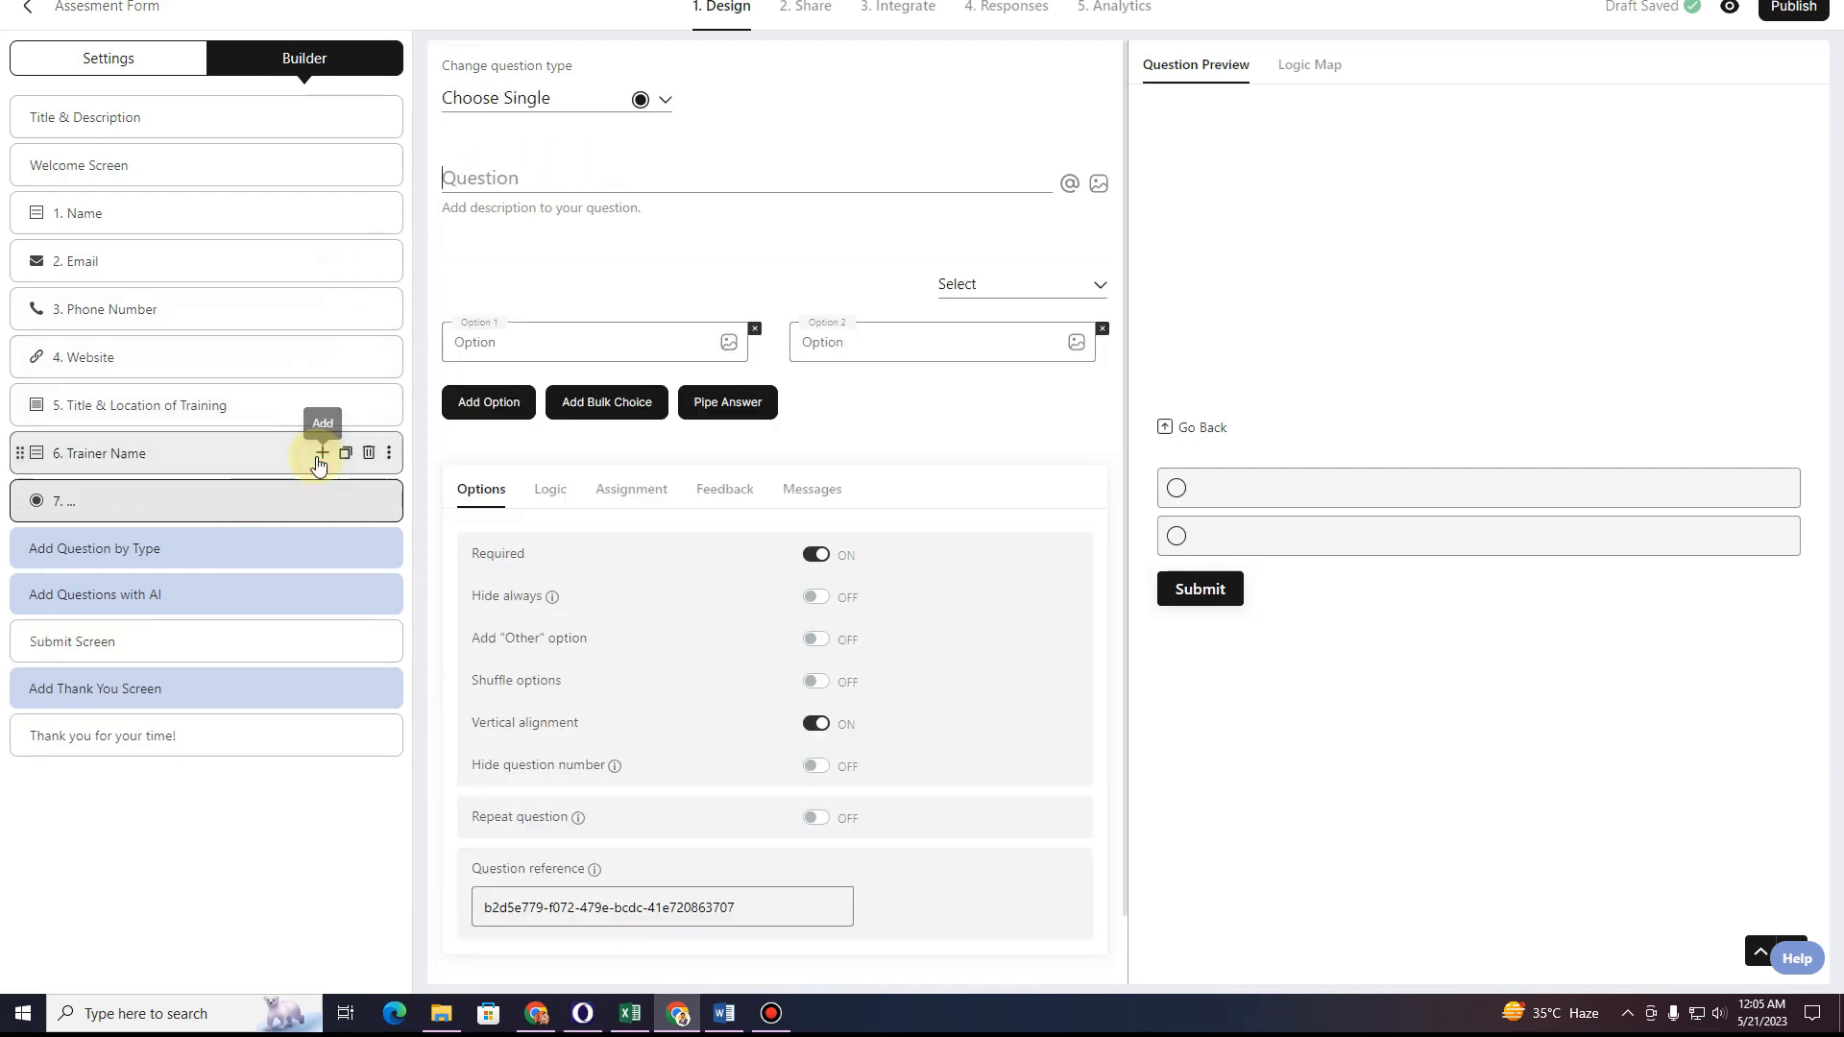
left_click(544, 182)
key("ctrl+v")
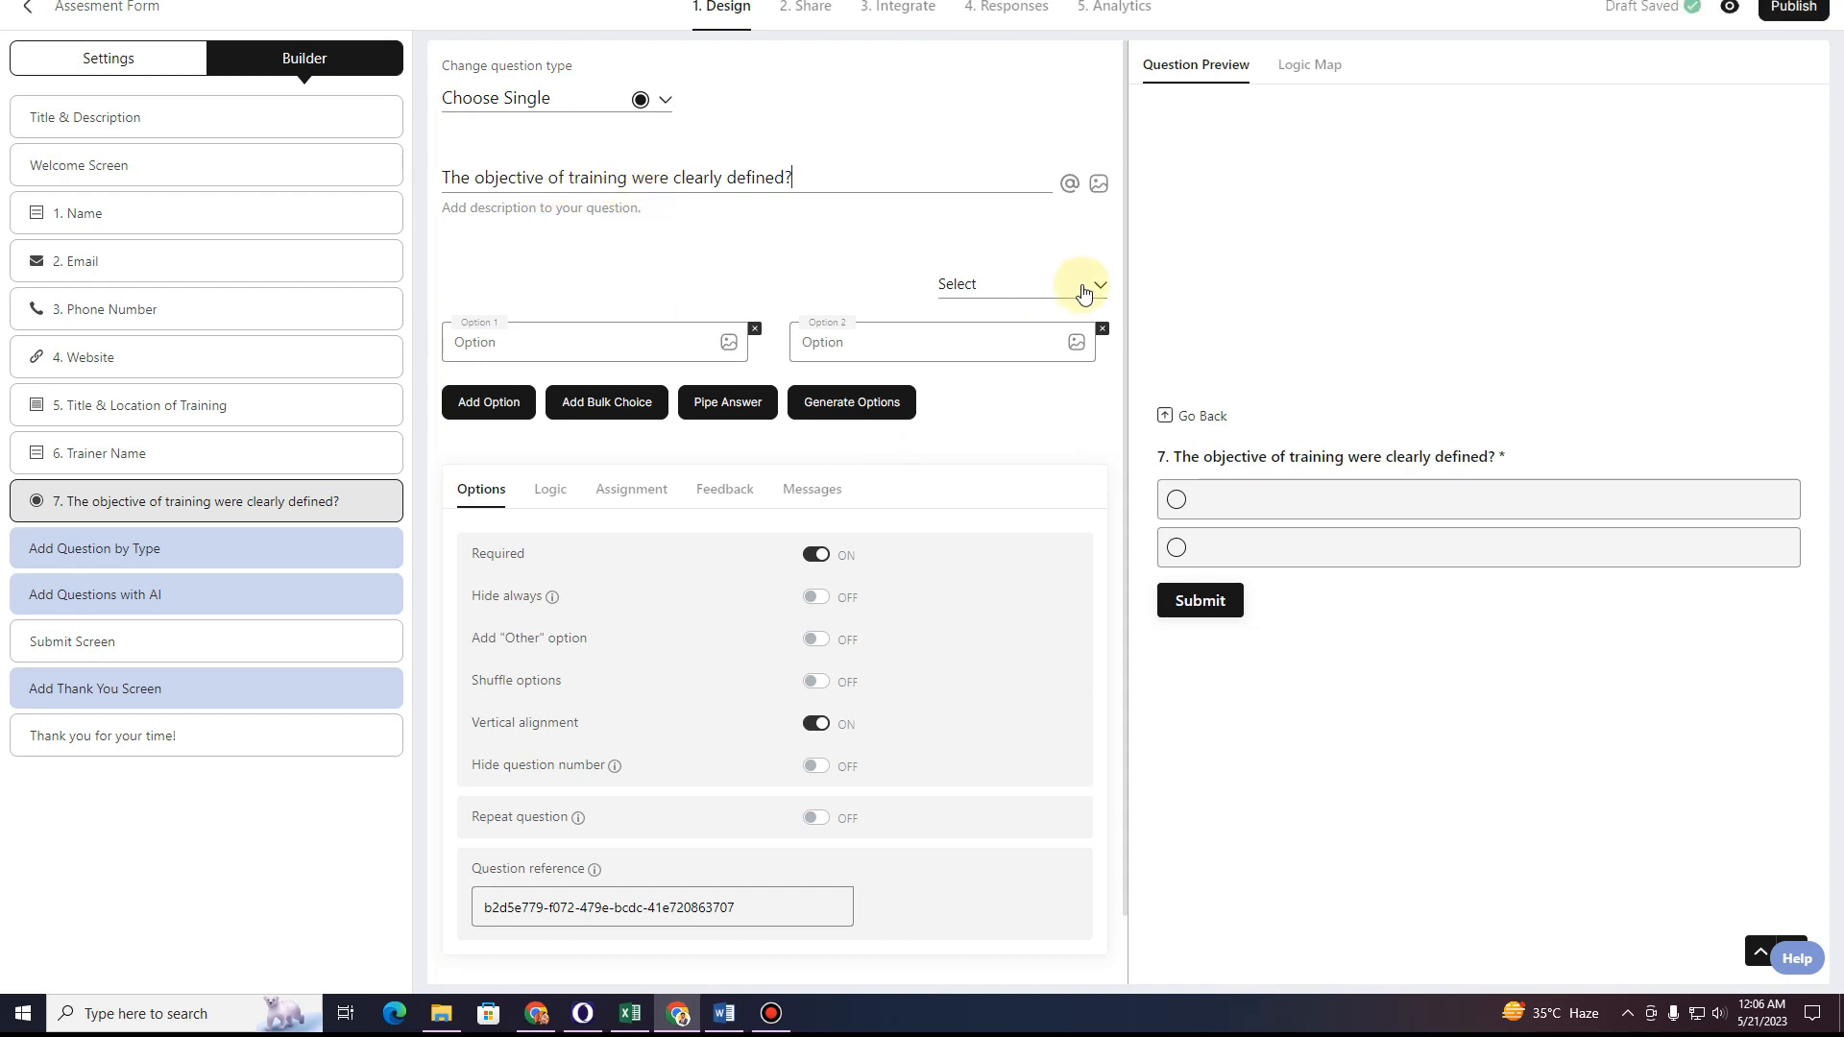
Look through the preset answer sets and apply Agree - Disagree to the training objective question.
left_click(977, 288)
scroll(996, 517, "down", 3)
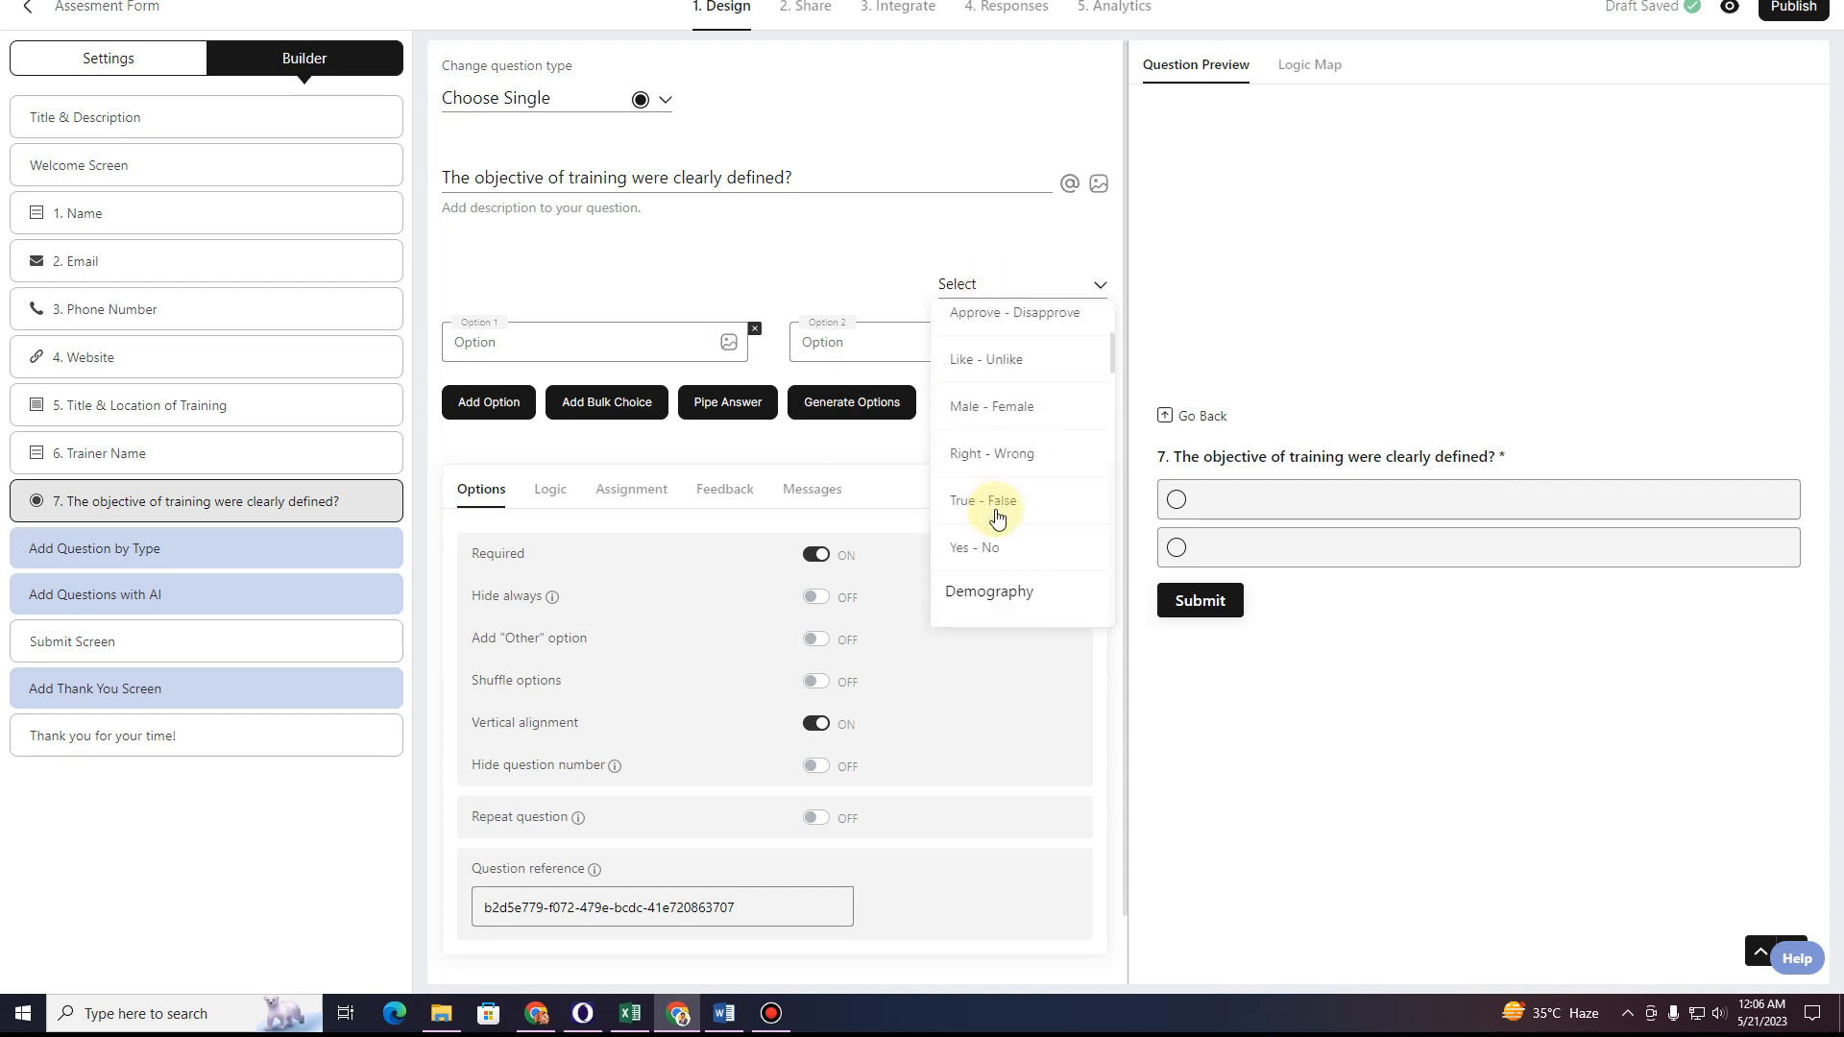
scroll(994, 516, "down", 5)
scroll(972, 498, "up", 8)
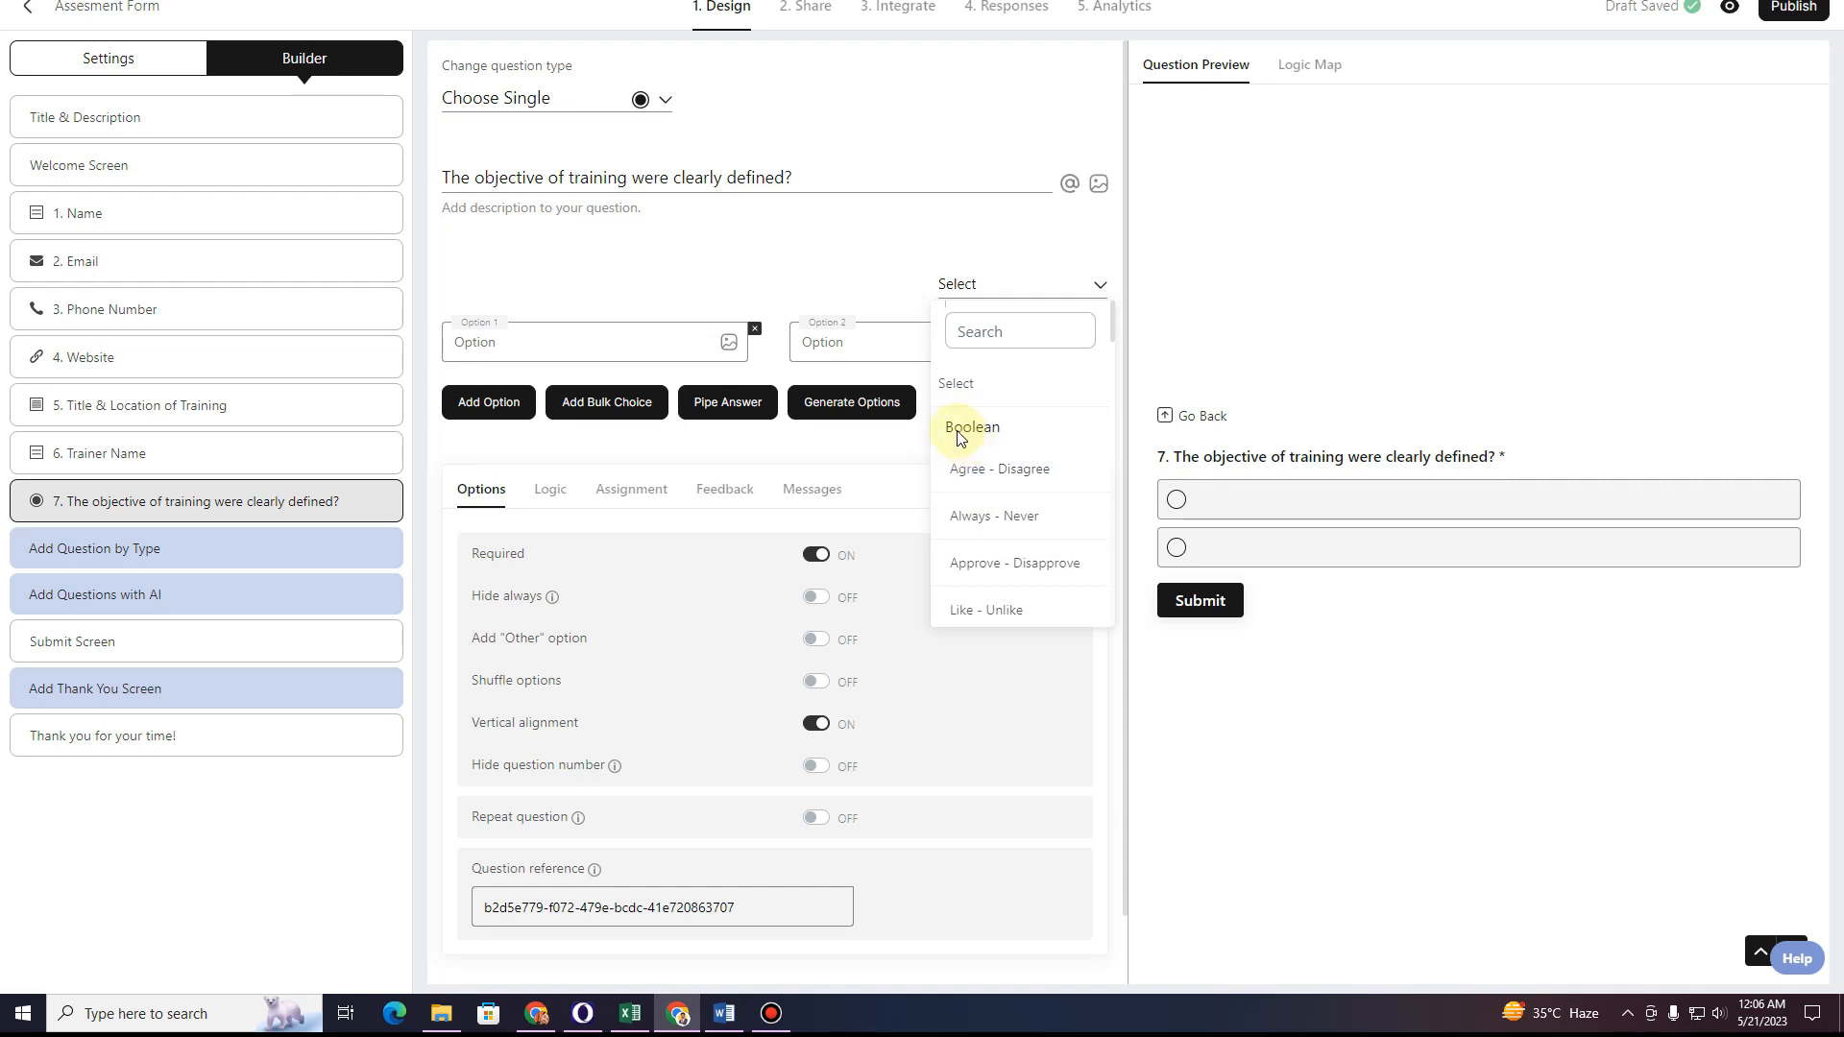
left_click(1030, 483)
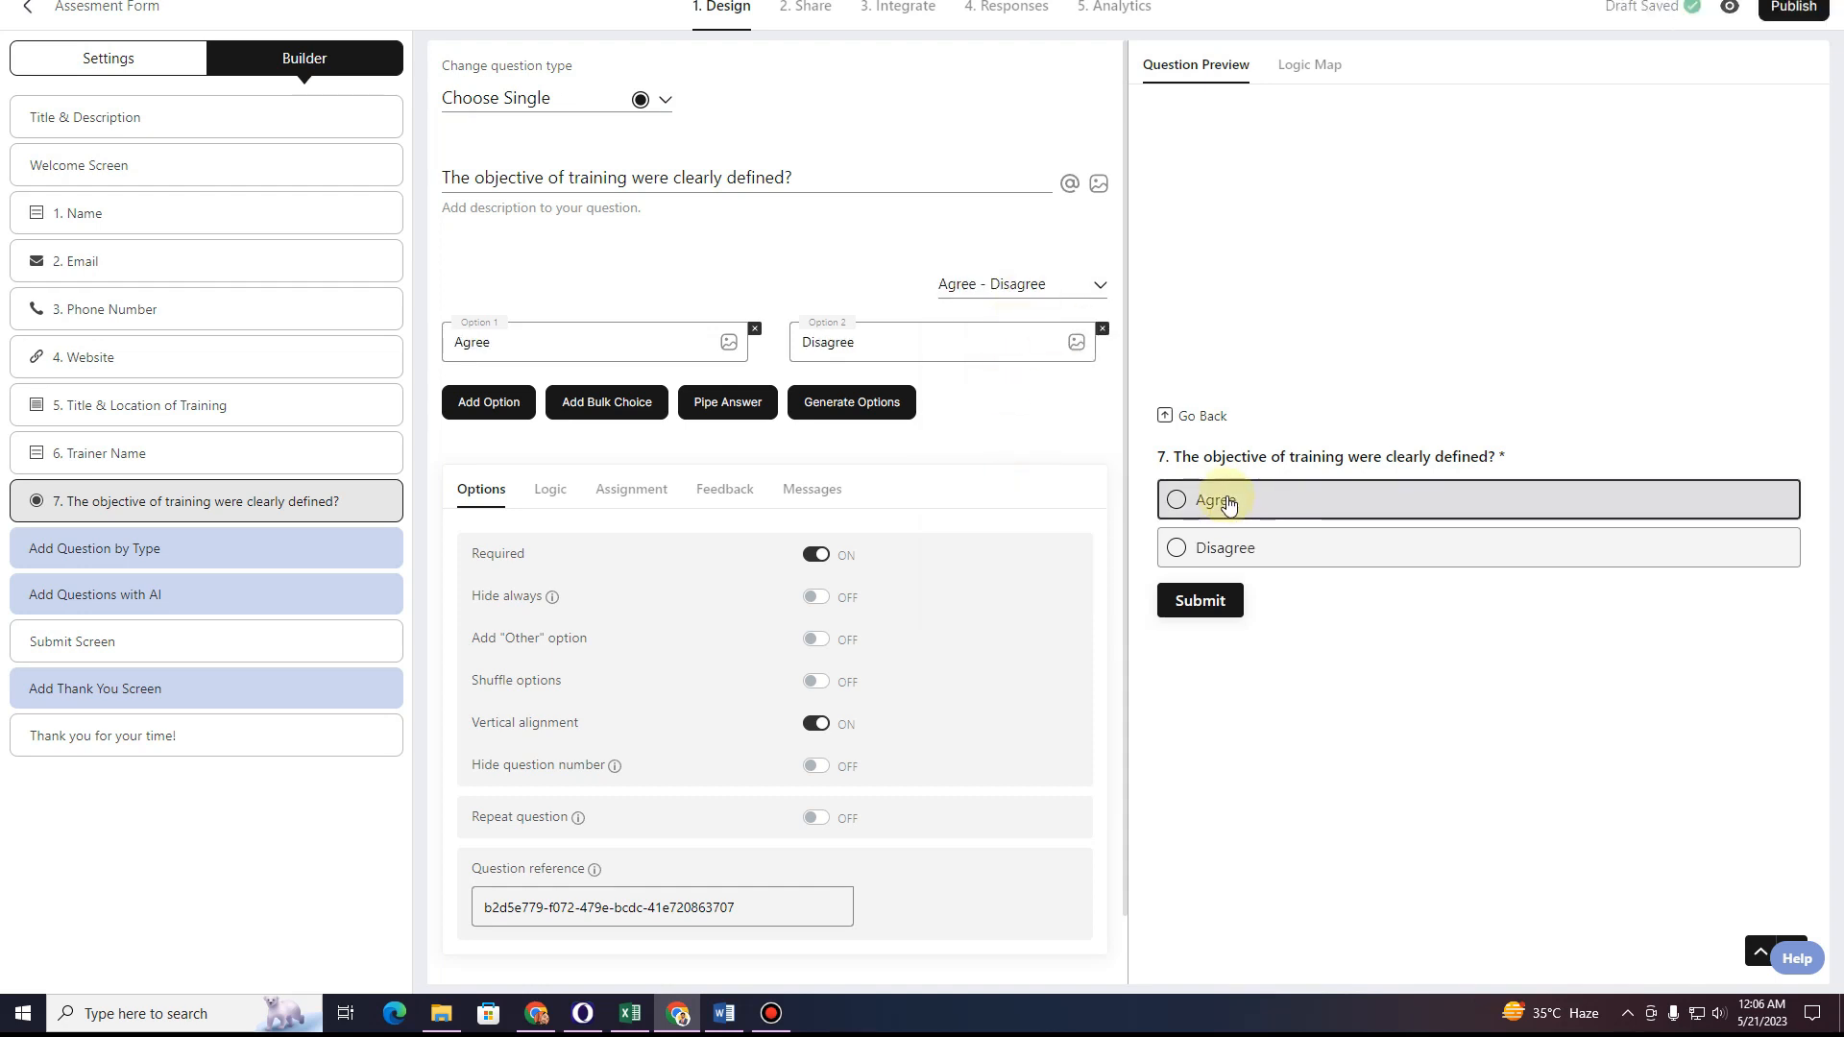
Try the Always - Never and Approve - Disapprove answer sets on the training objective question.
left_click(1038, 301)
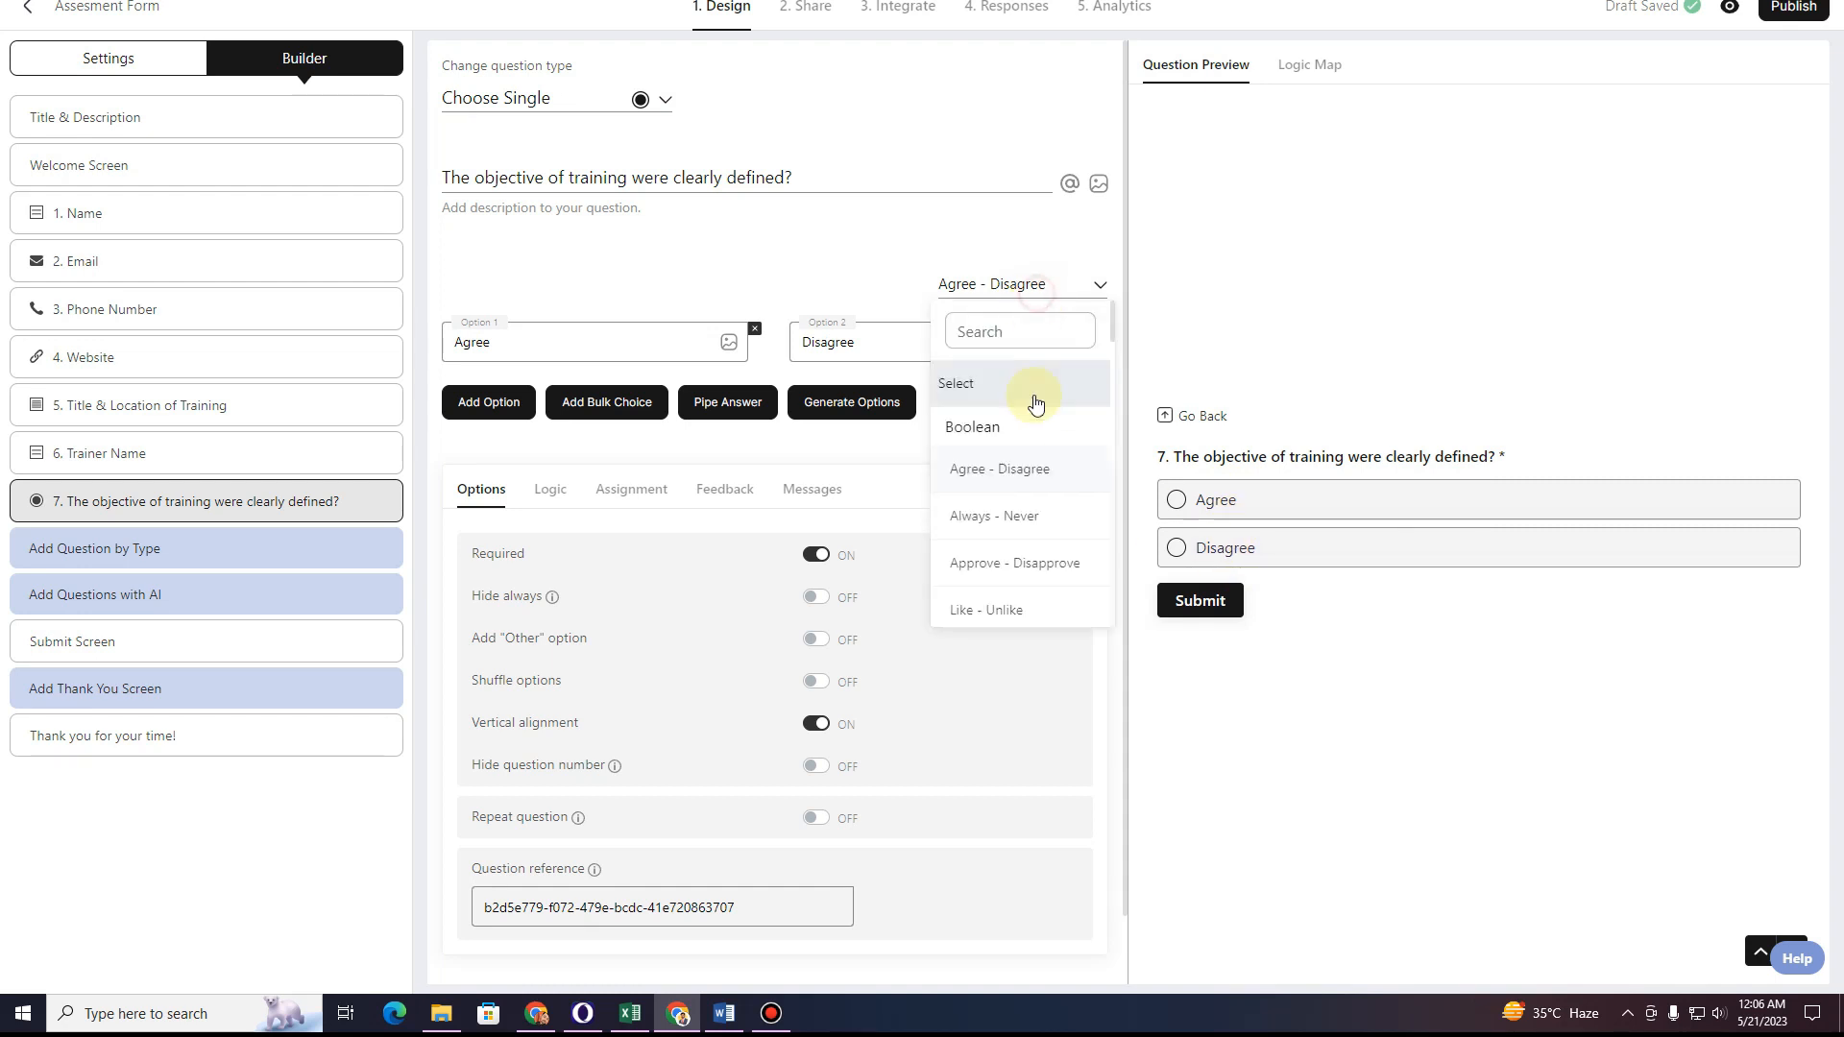
left_click(1004, 401)
left_click(1020, 285)
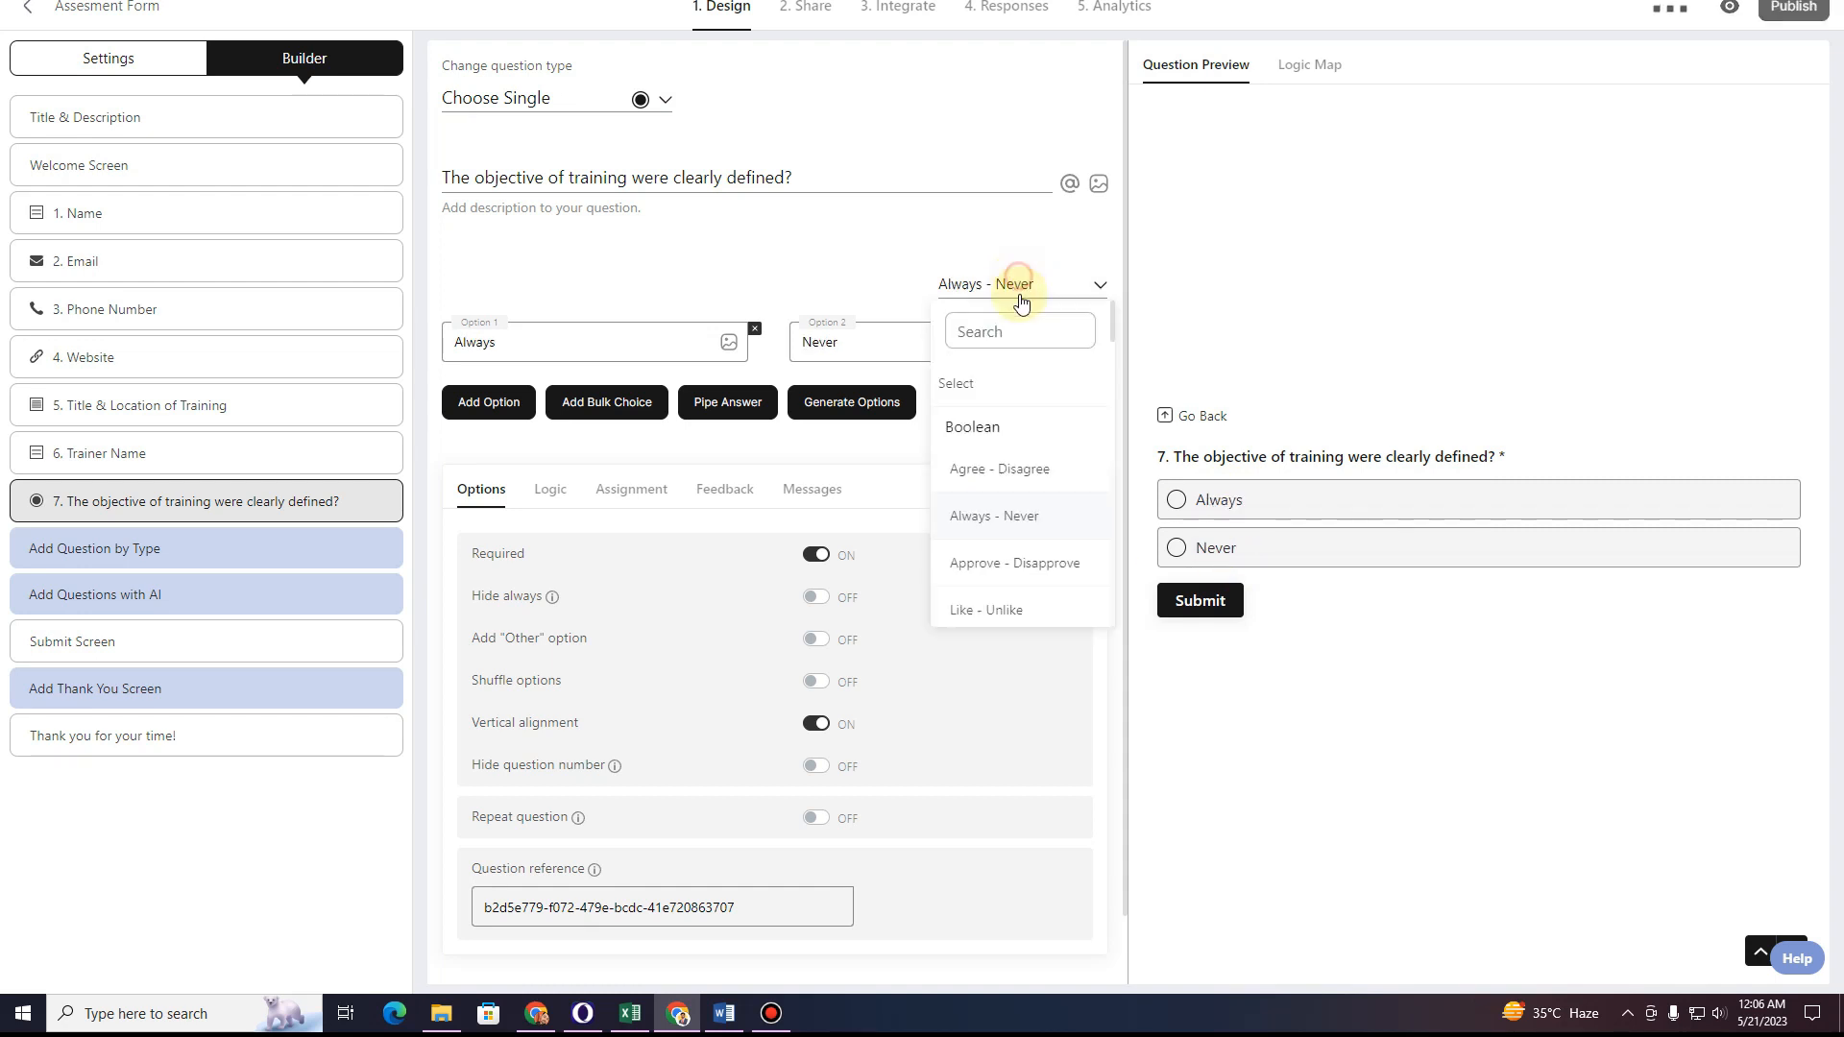
scroll(1005, 480, "down", 1)
left_click(1004, 465)
Apply the Likert answer set Agreement to the training objective question.
left_click(1015, 286)
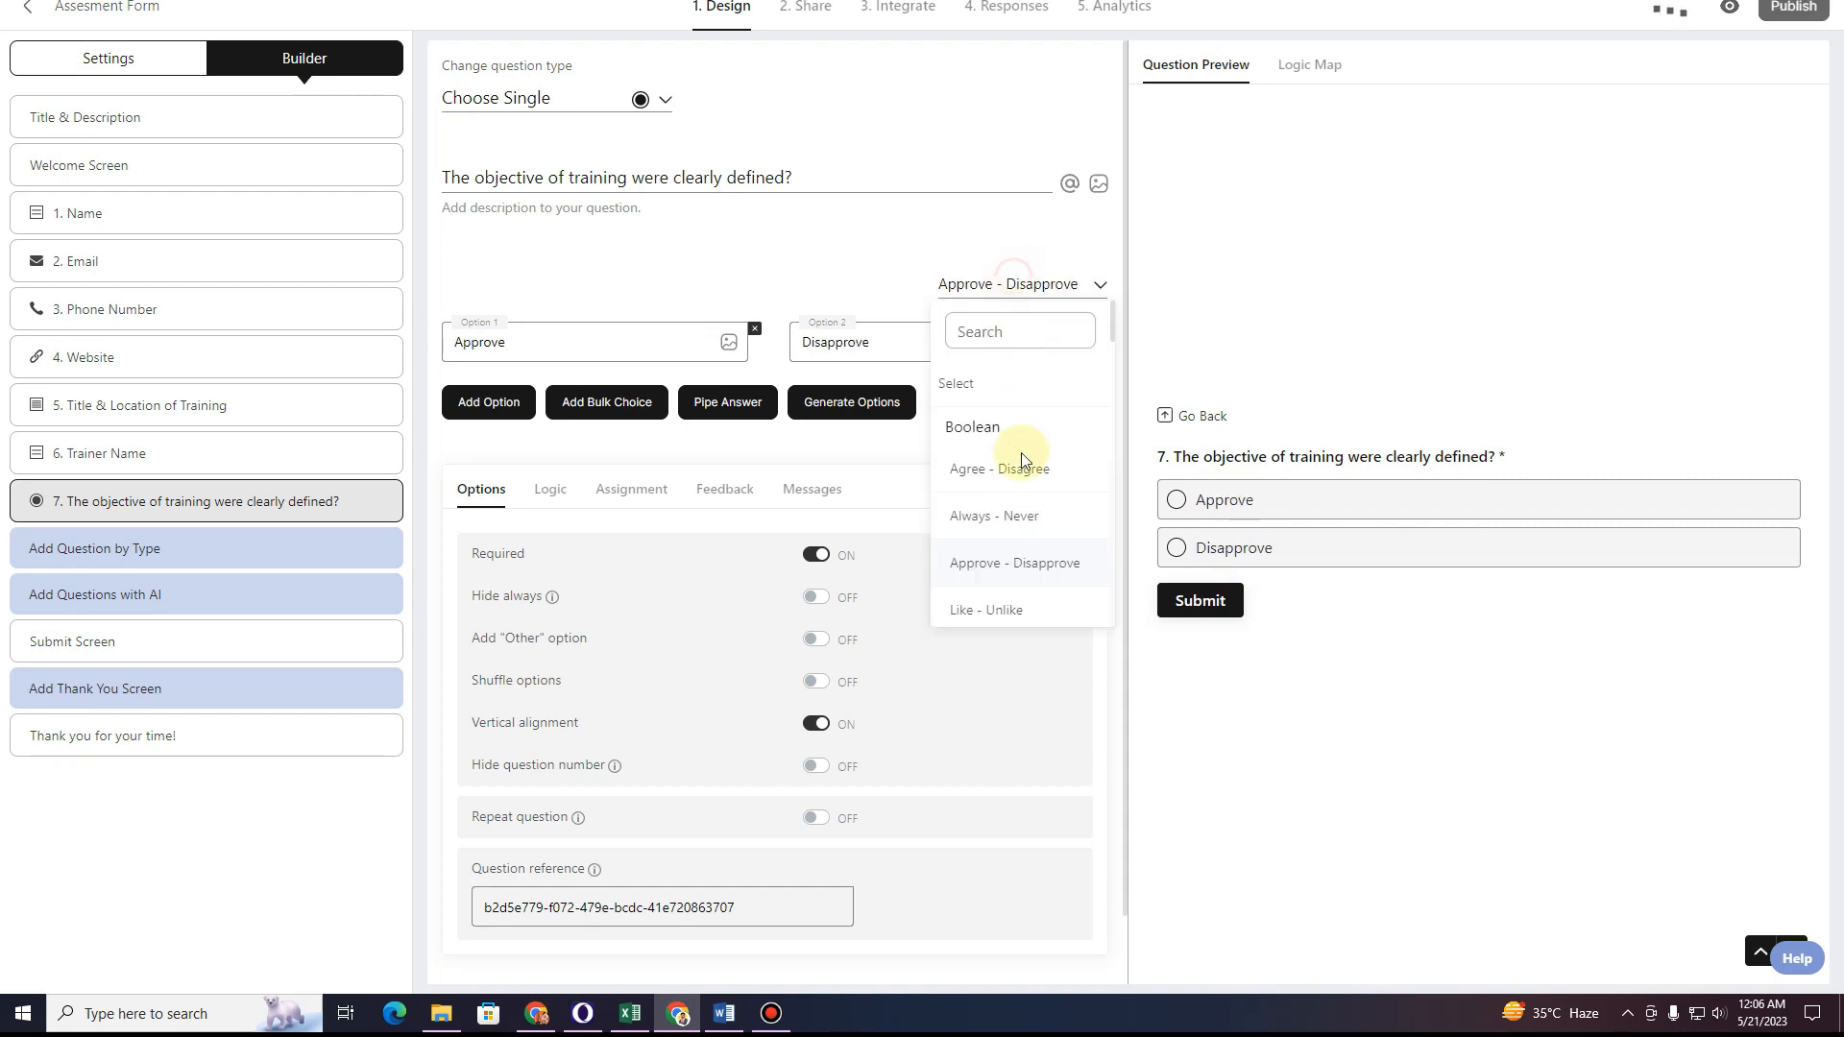
scroll(1010, 555, "down", 5)
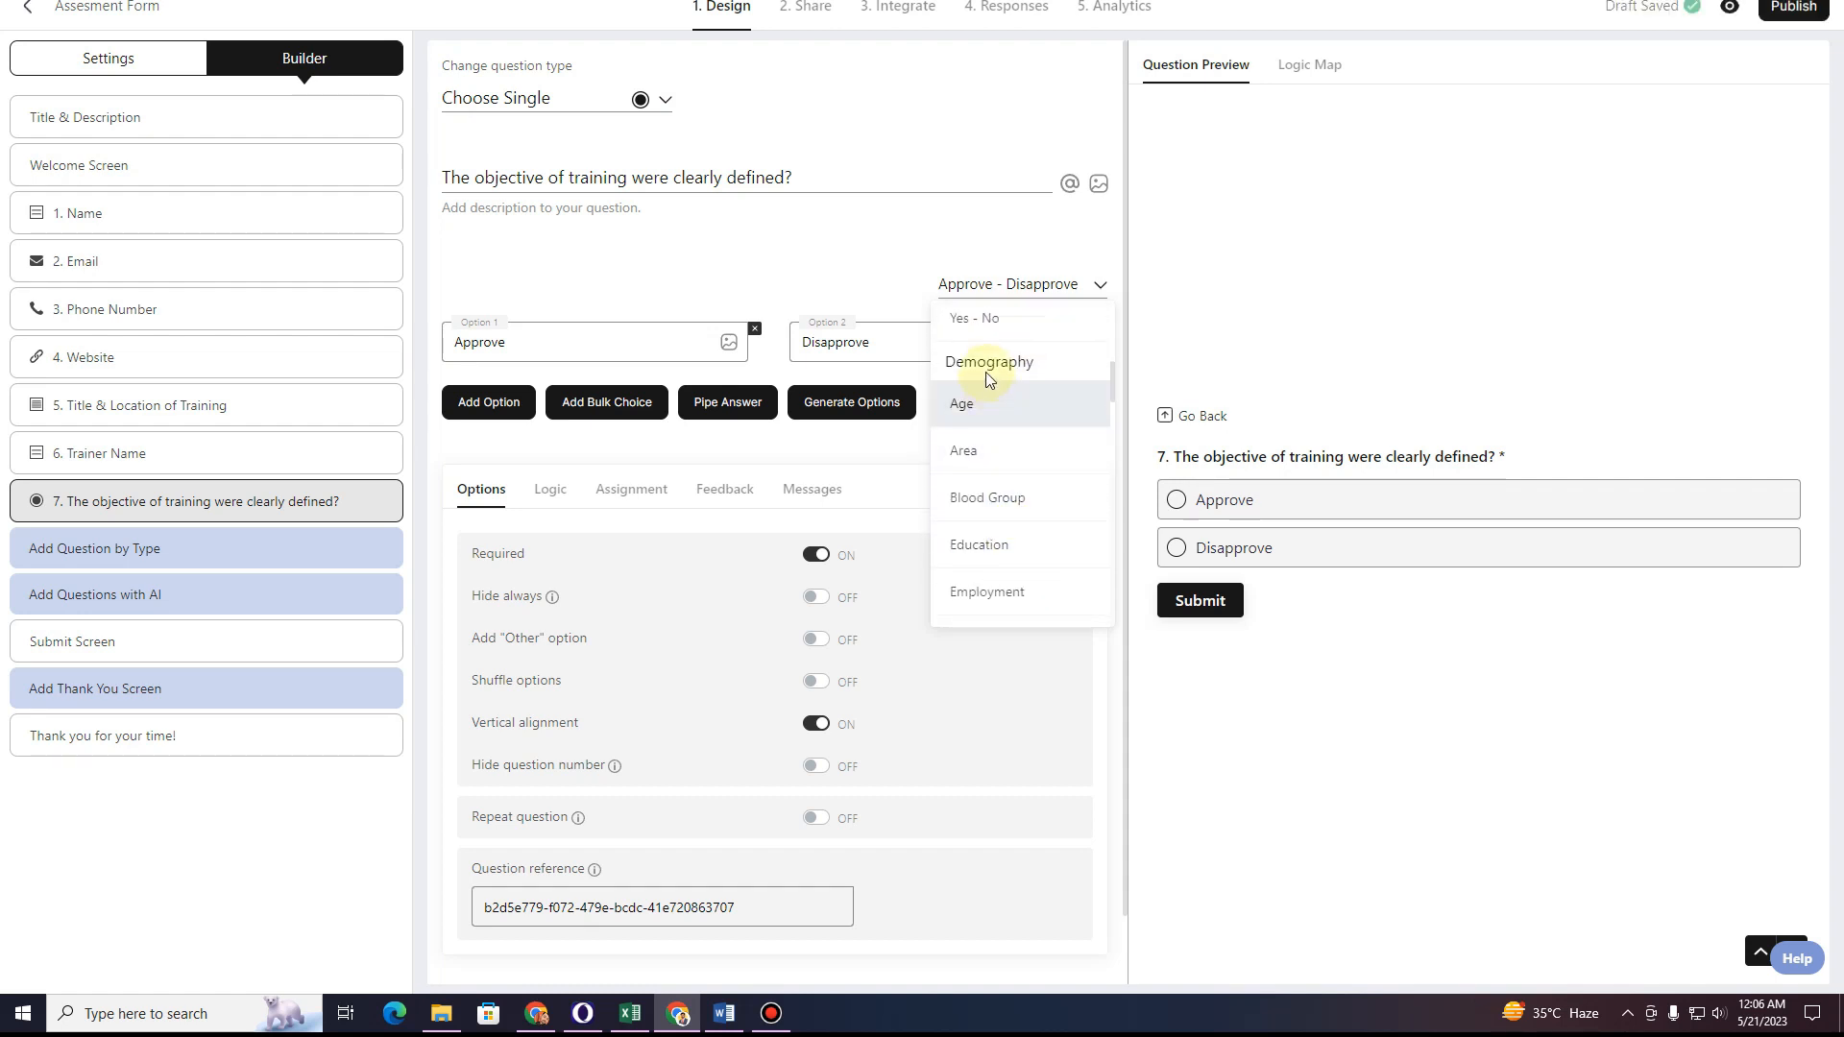
scroll(998, 470, "down", 3)
scroll(999, 475, "down", 5)
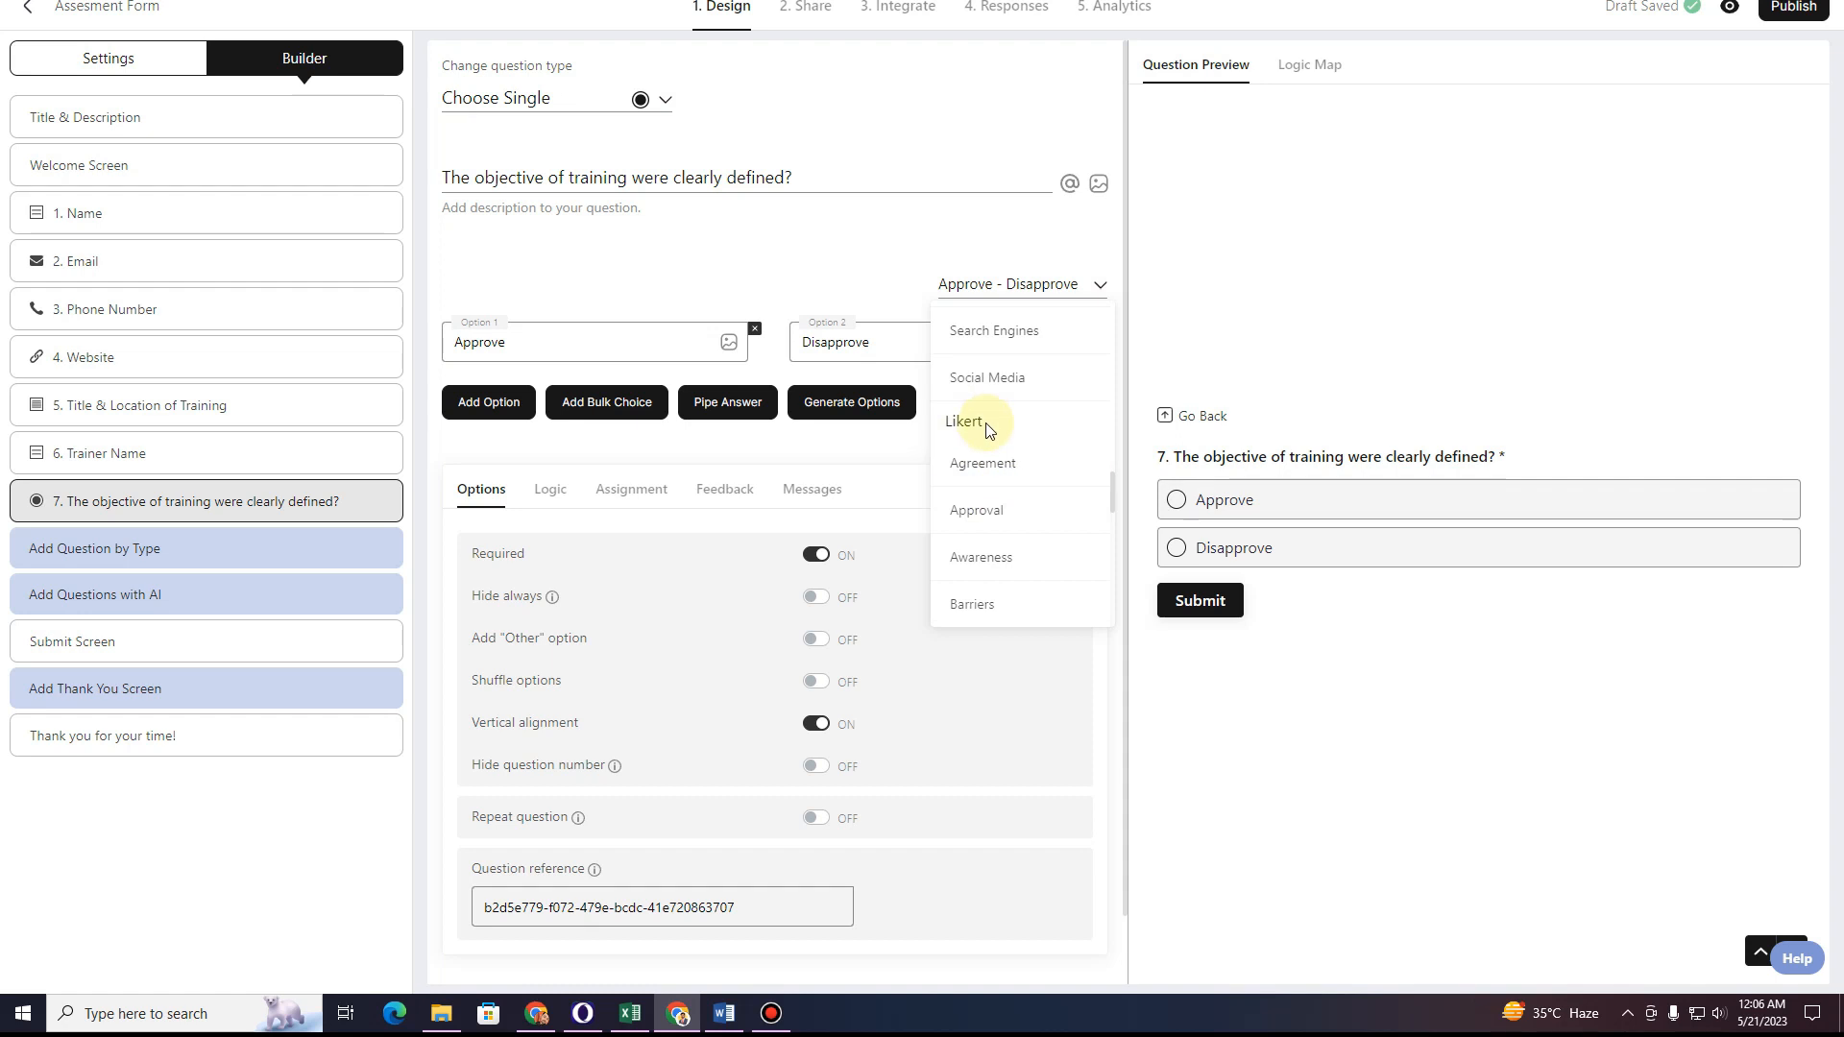
left_click(1002, 472)
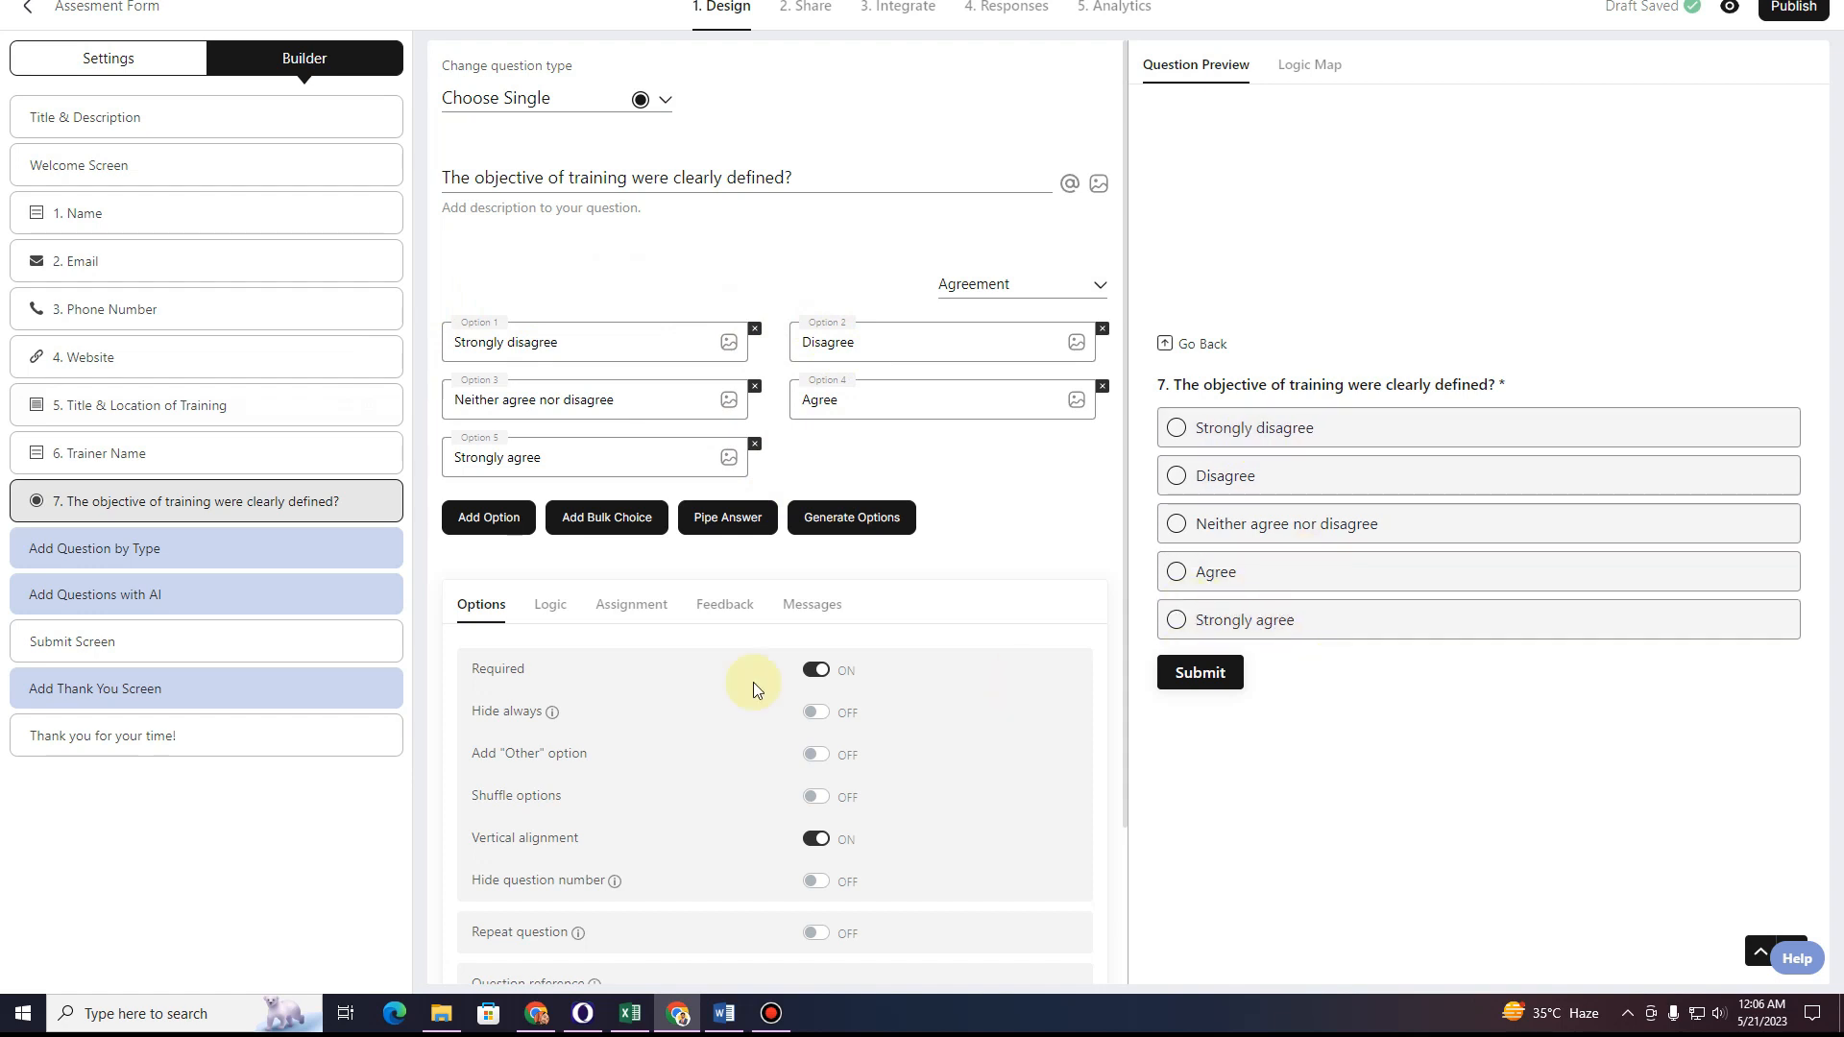
mouse_move(91, 512)
left_click(1064, 288)
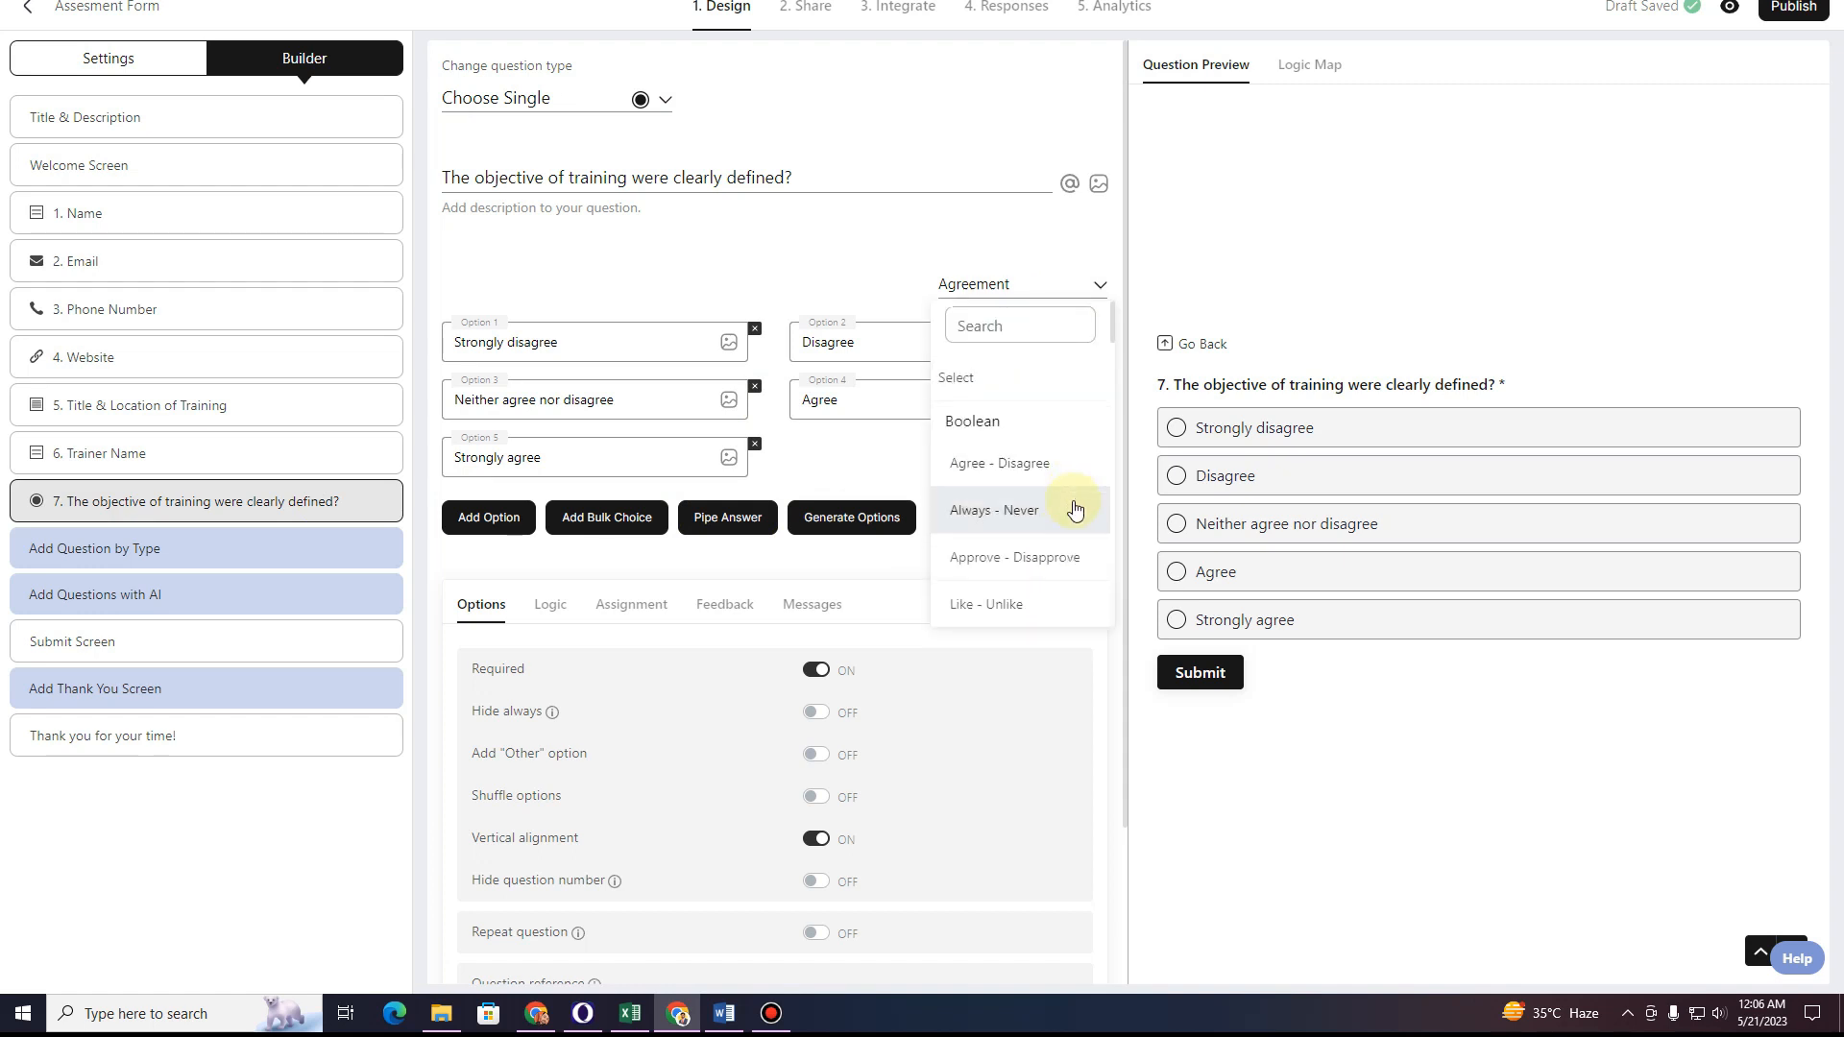
scroll(1074, 509, "down", 10)
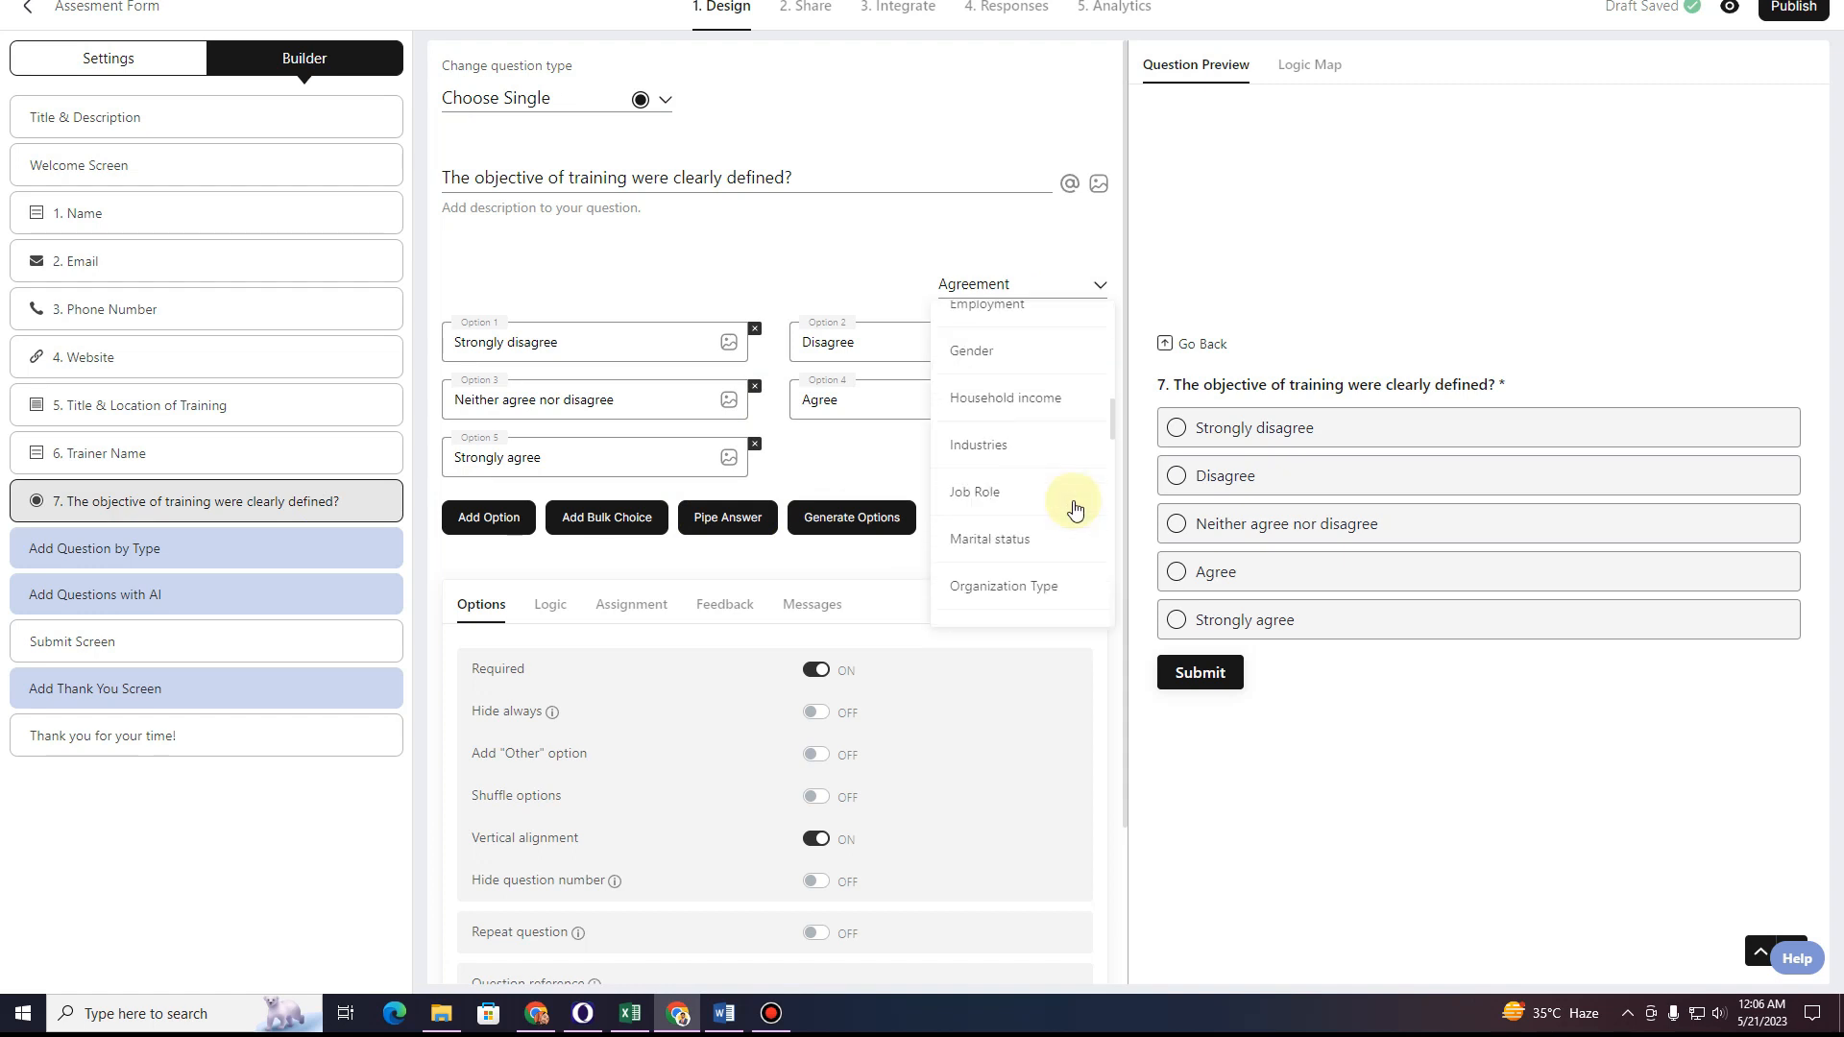
left_click(891, 286)
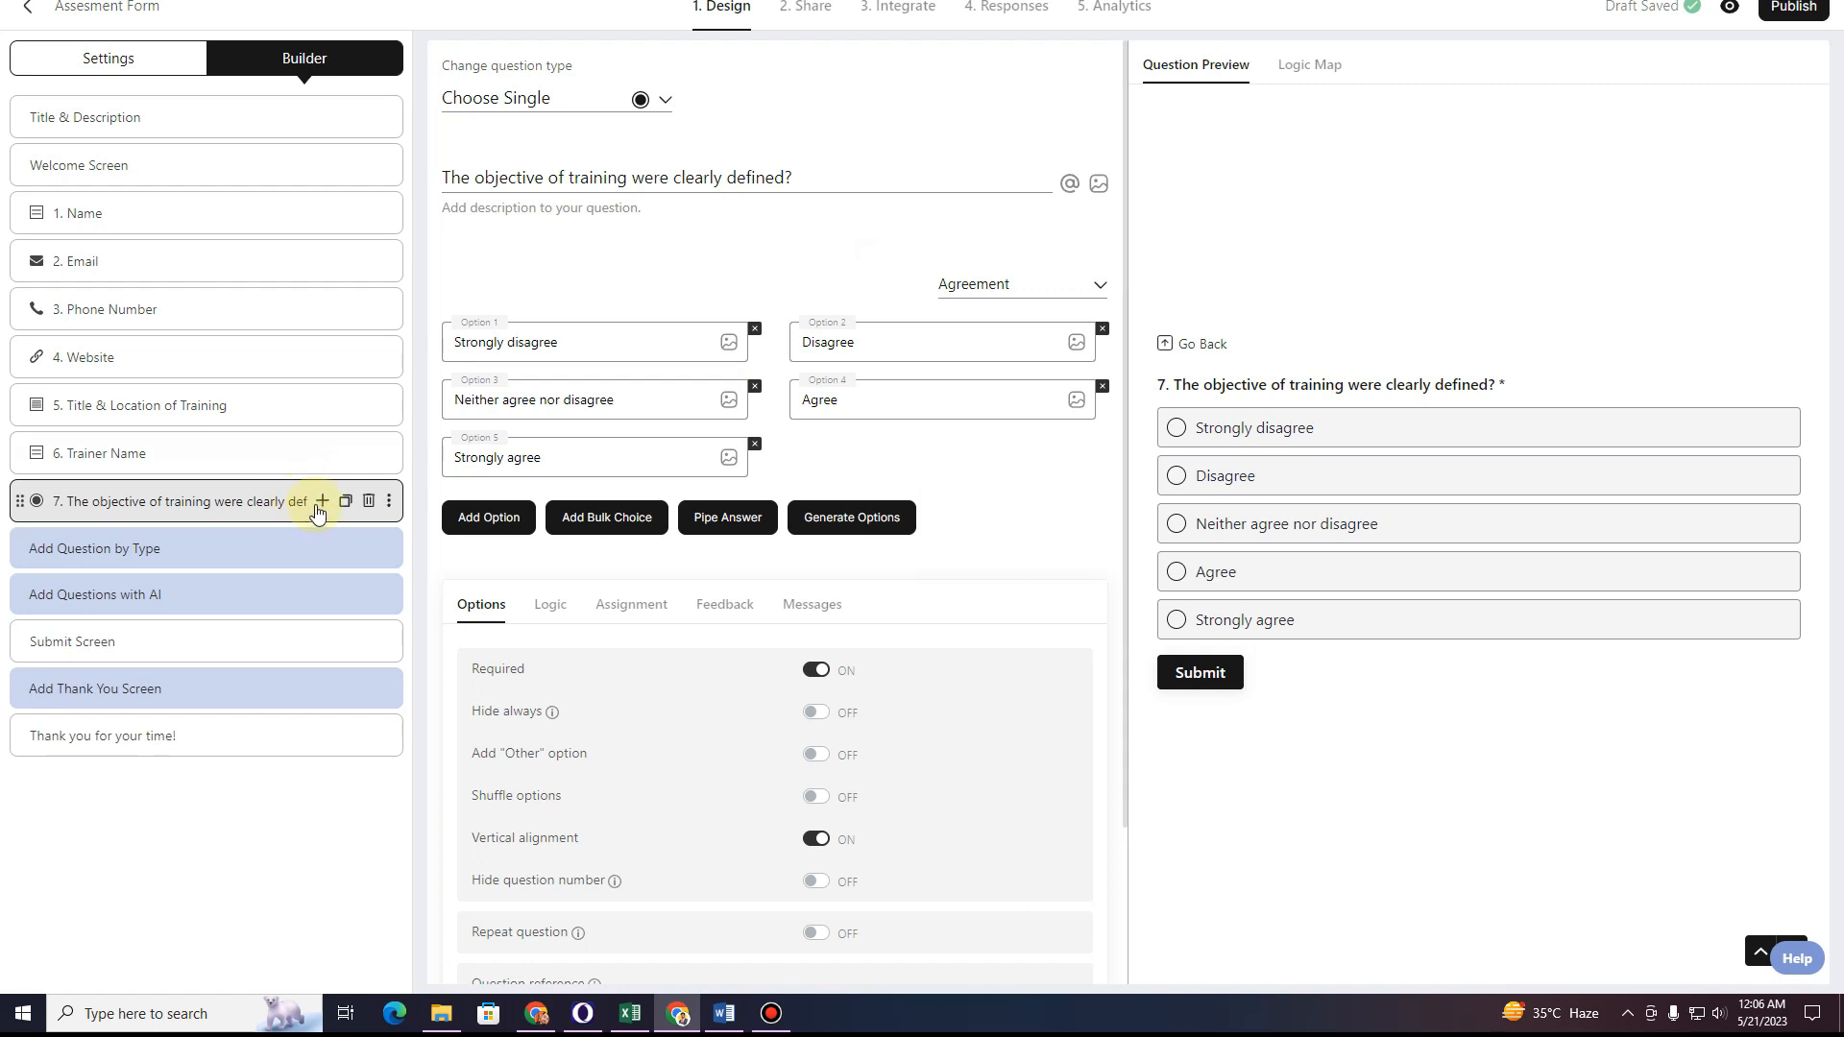
Add an eighth question of type Choose Single, titled "Participation & Interactoions were encouraged?" as copied from the training form.
left_click(319, 505)
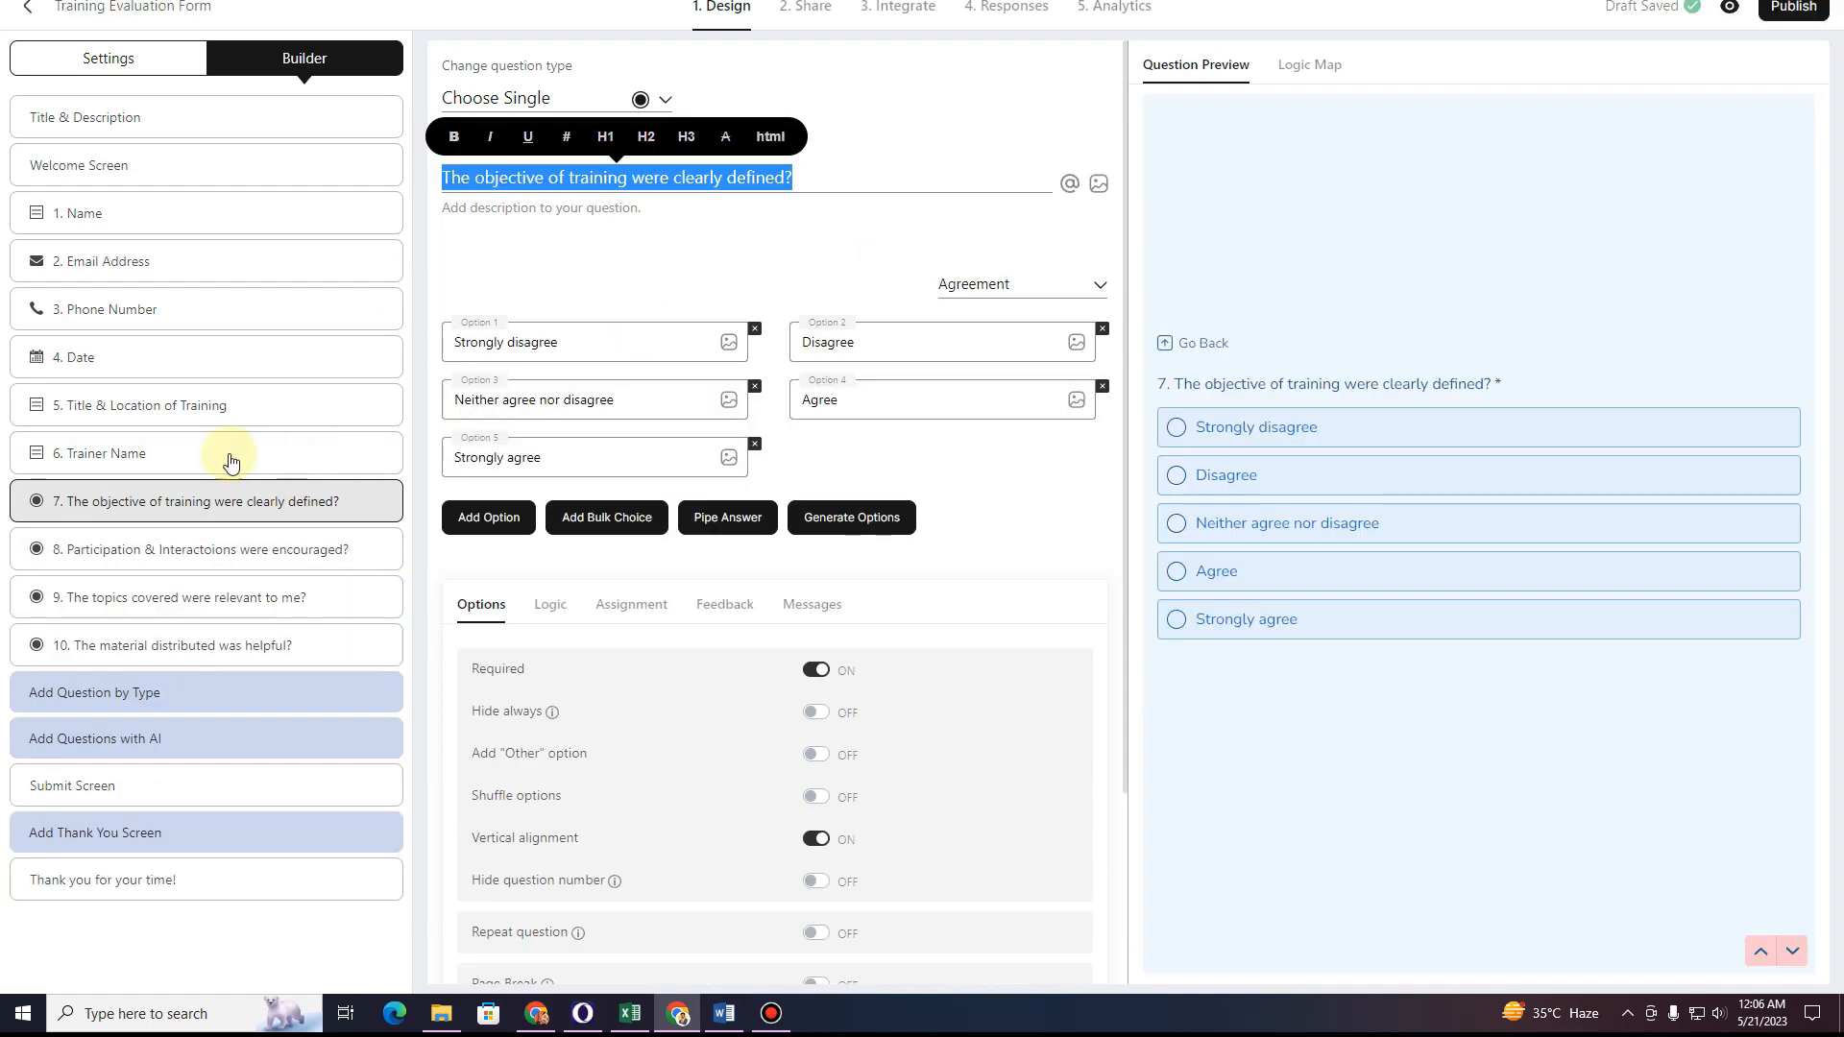
left_click(152, 548)
triple_click(509, 179)
key("ctrl+c")
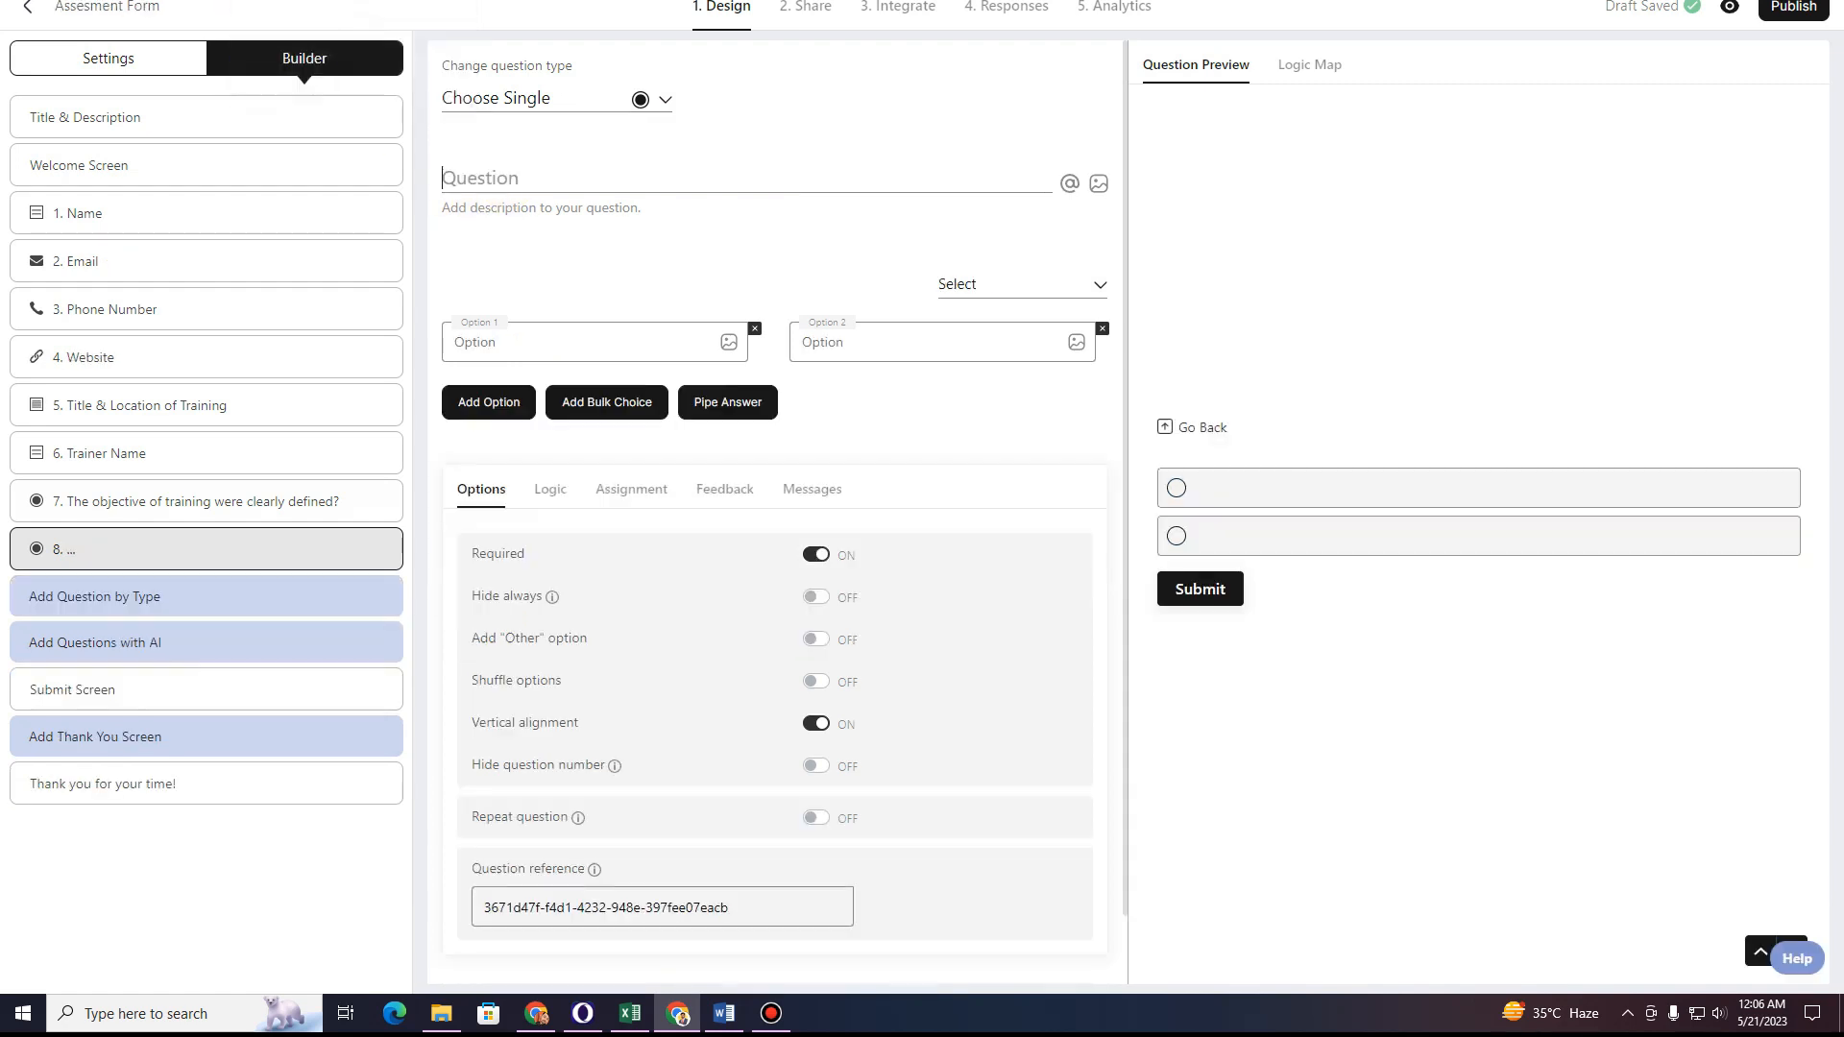
left_click(536, 191)
key("ctrl+v")
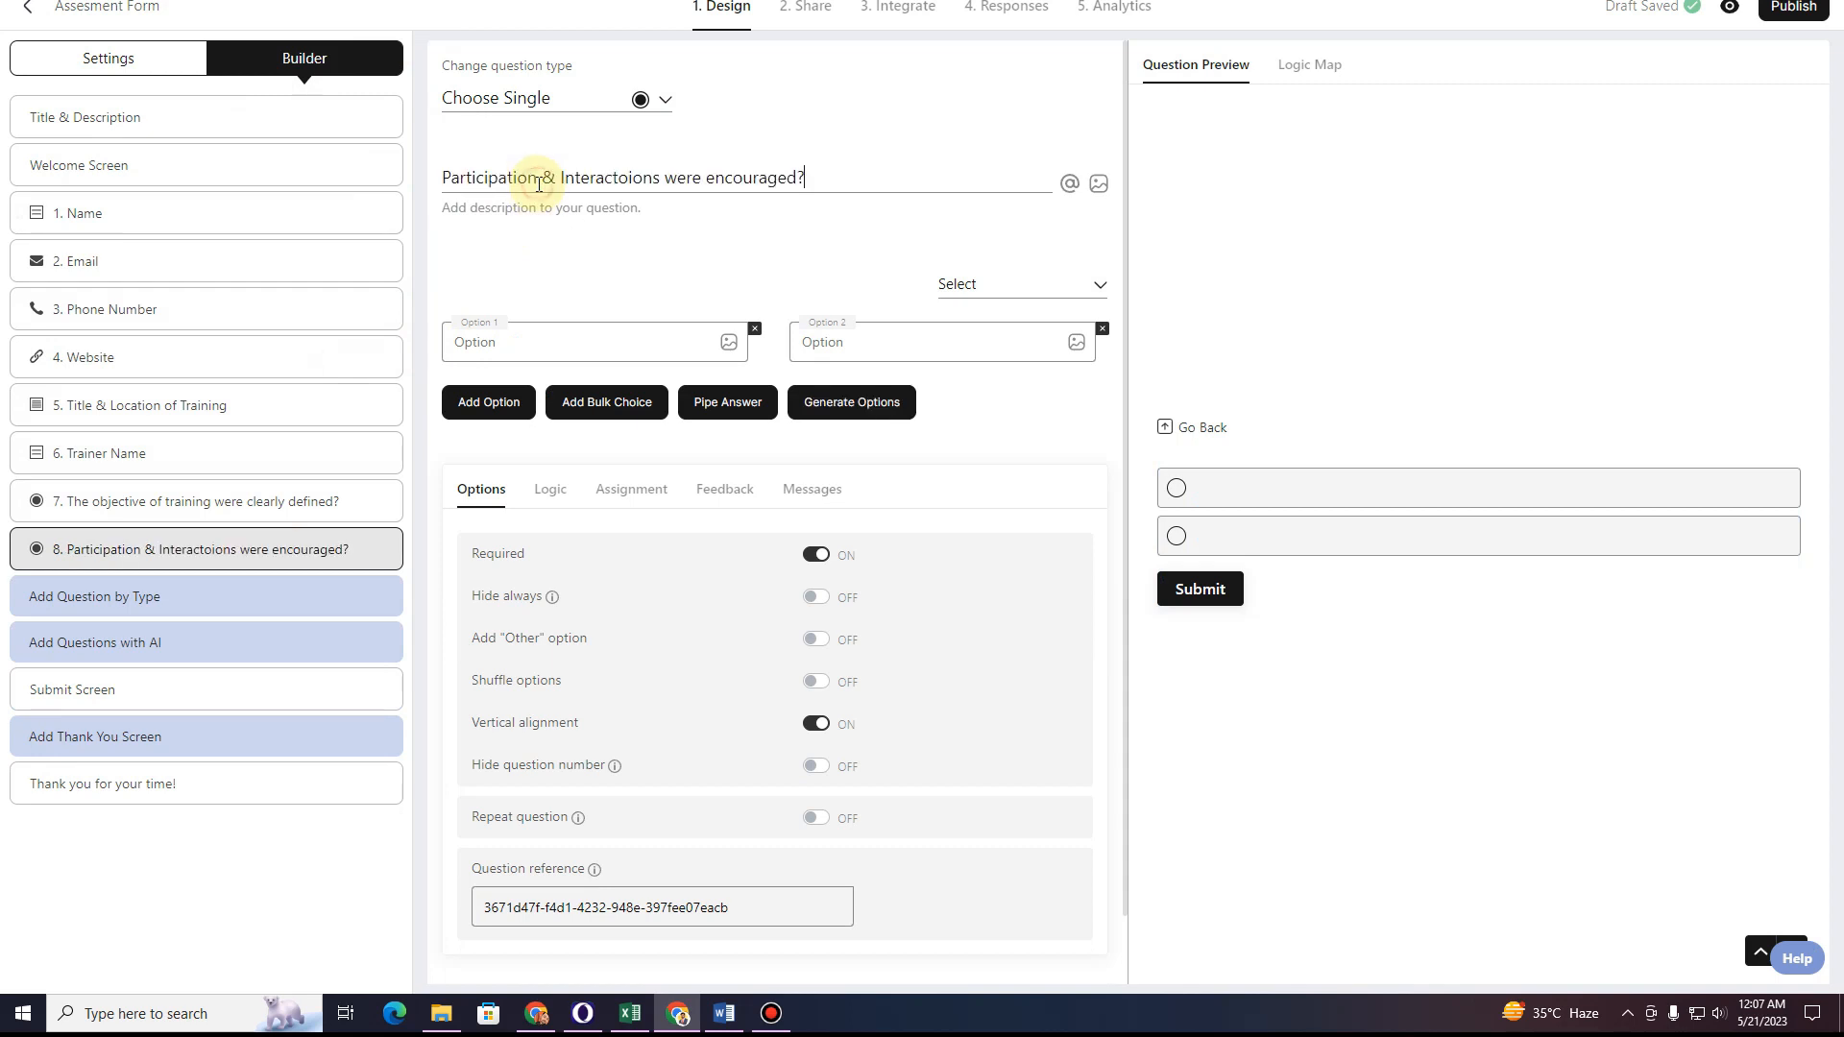
Apply the Likert answer set Agreement to the participation question.
left_click(1071, 280)
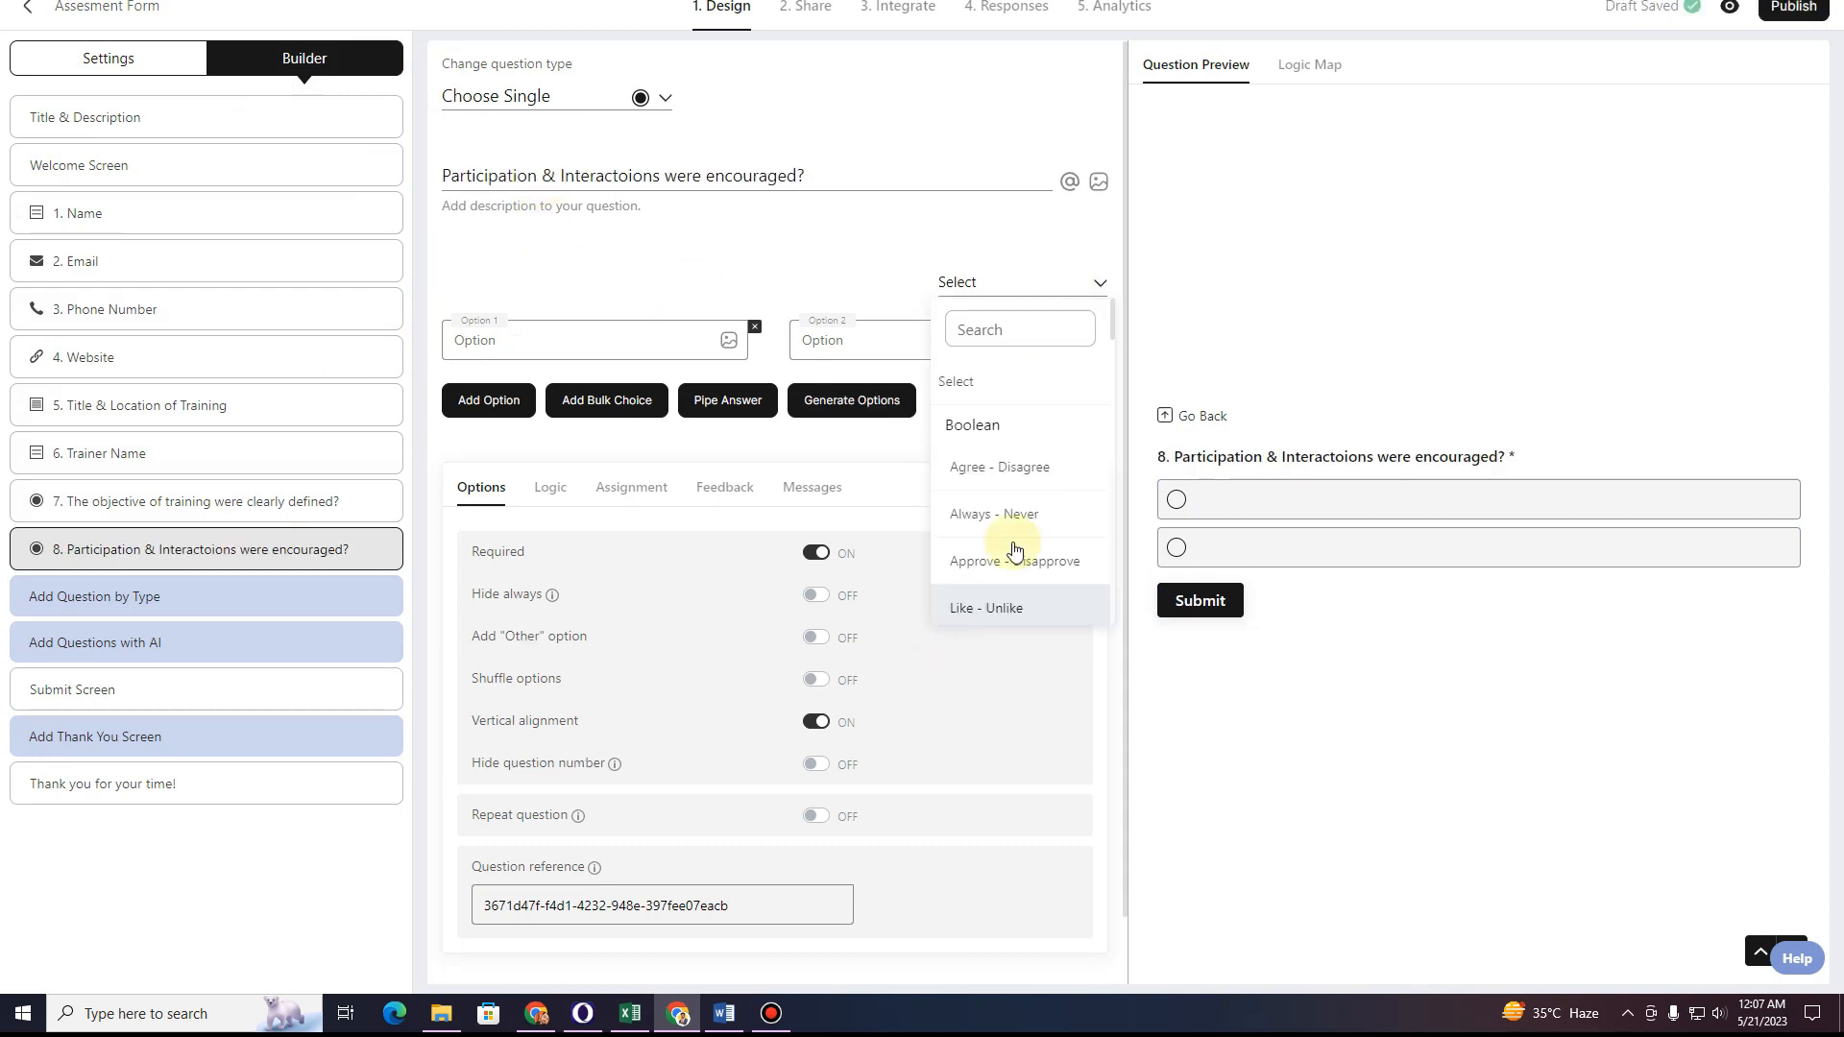
scroll(1013, 518, "down", 5)
scroll(1000, 430, "down", 3)
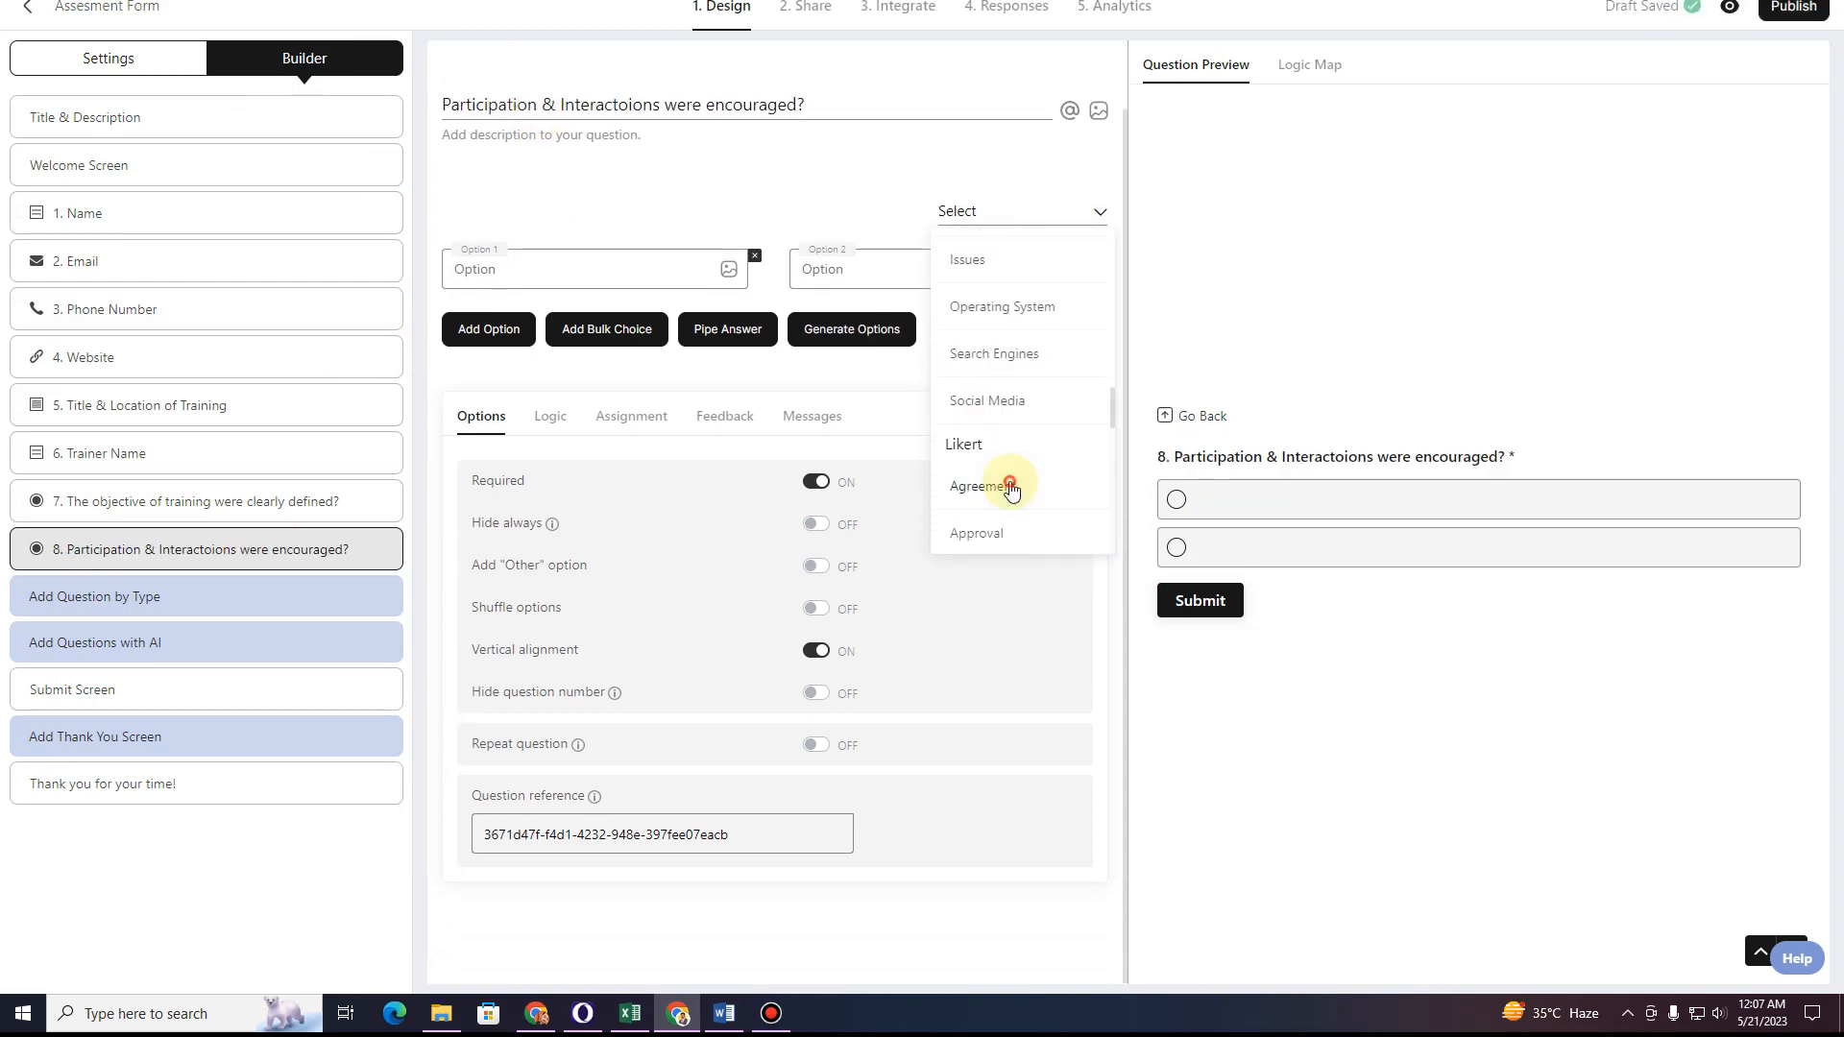
left_click(1007, 481)
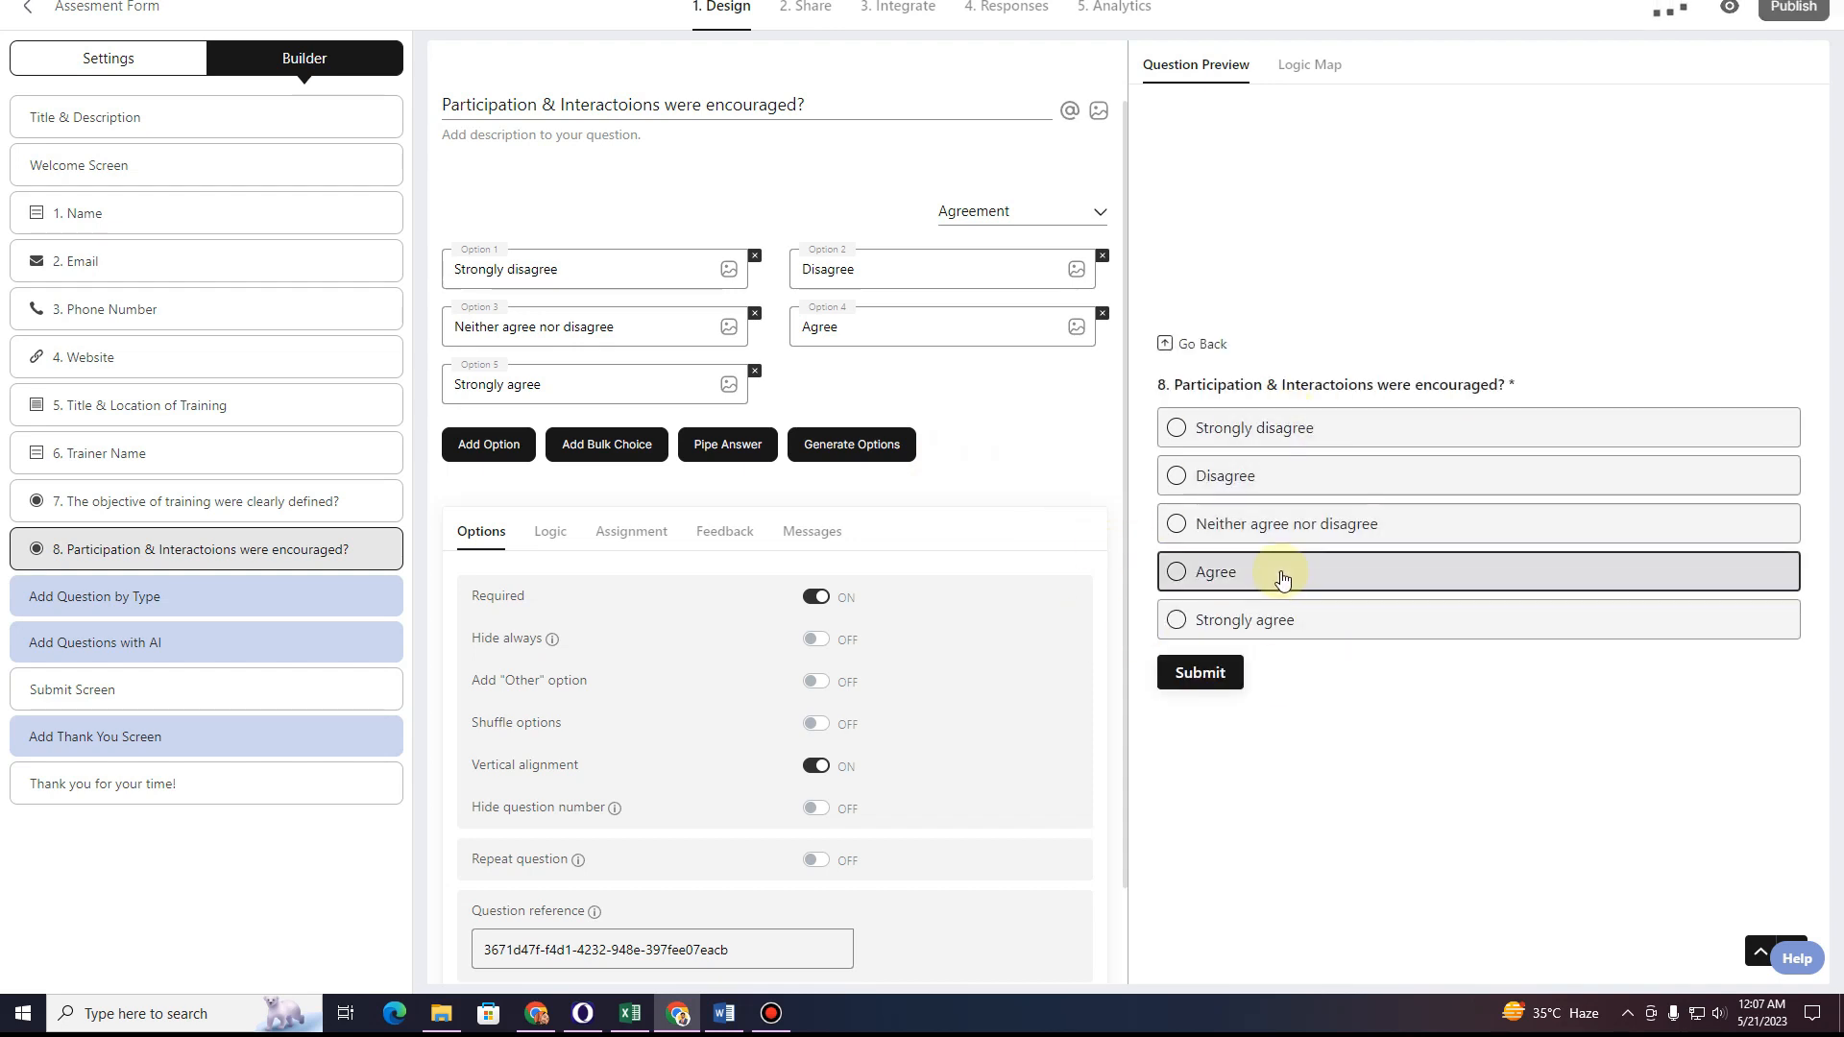
Add a ninth question of type Choose Single, titled "The topics covered were relevant to me?" as copied from the training form.
left_click(322, 553)
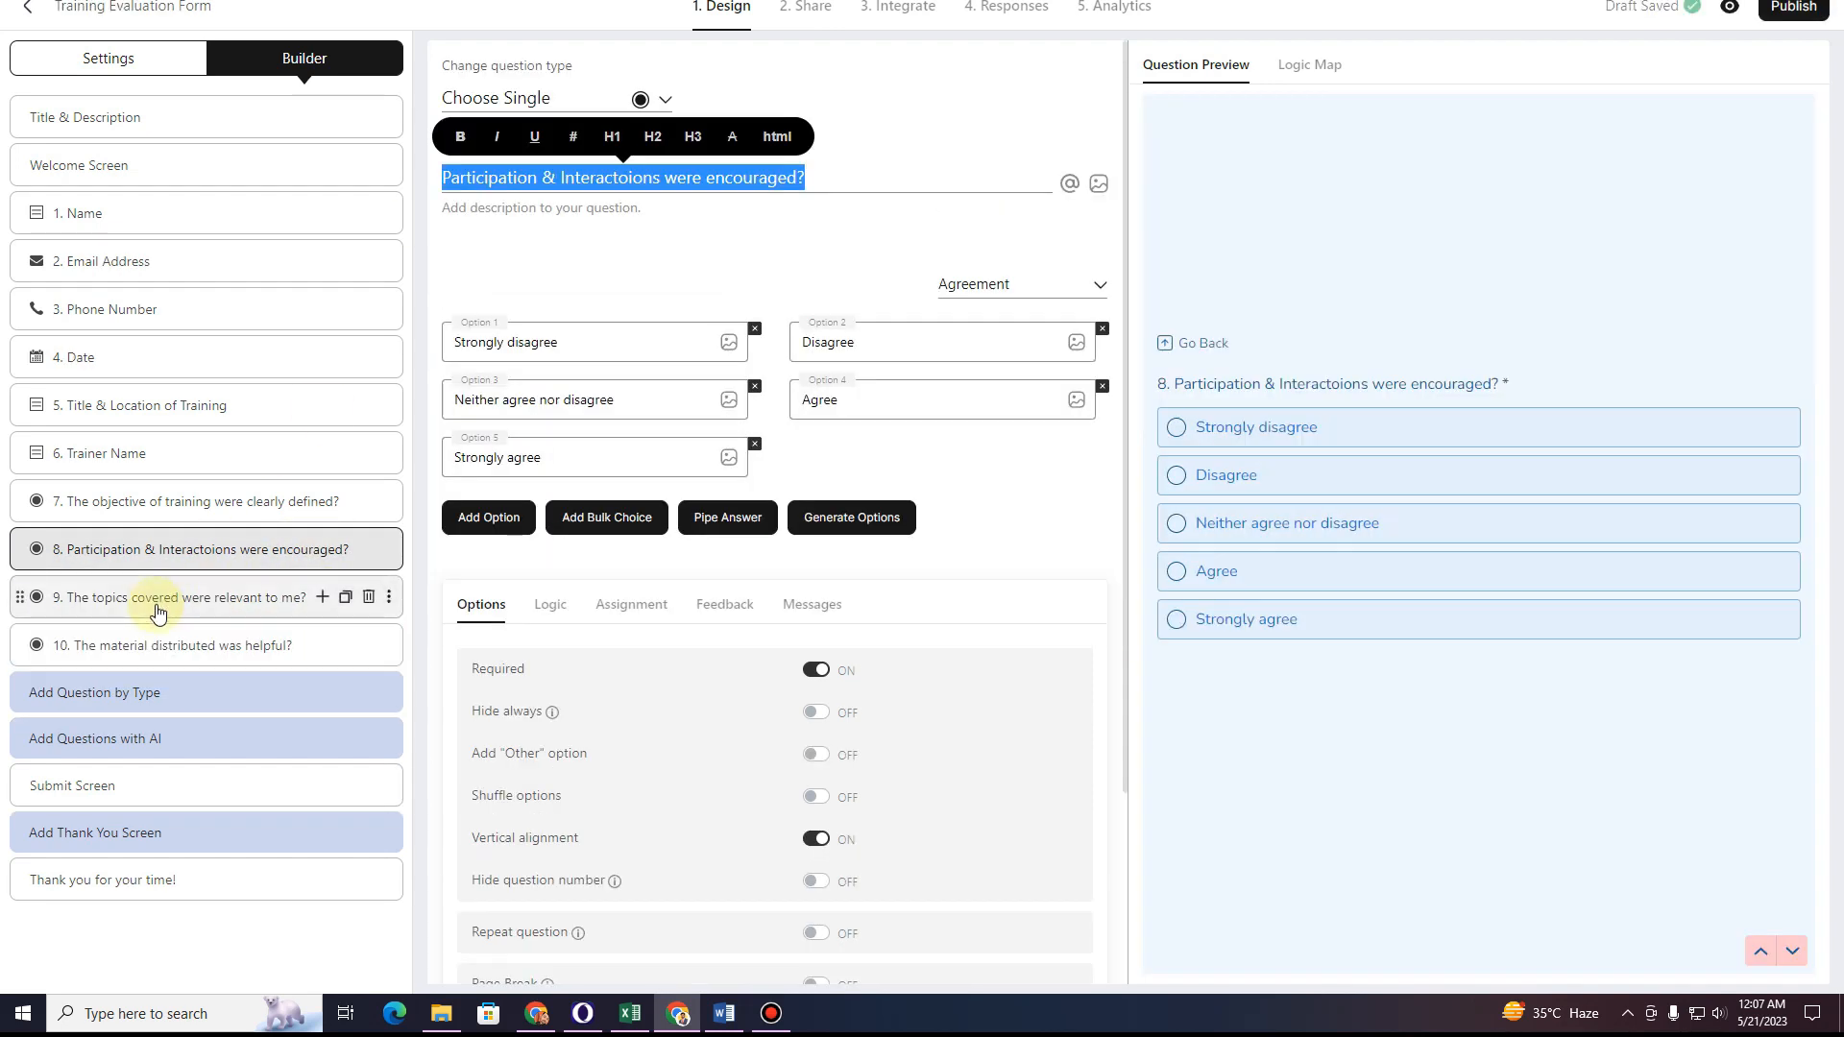
left_click(158, 611)
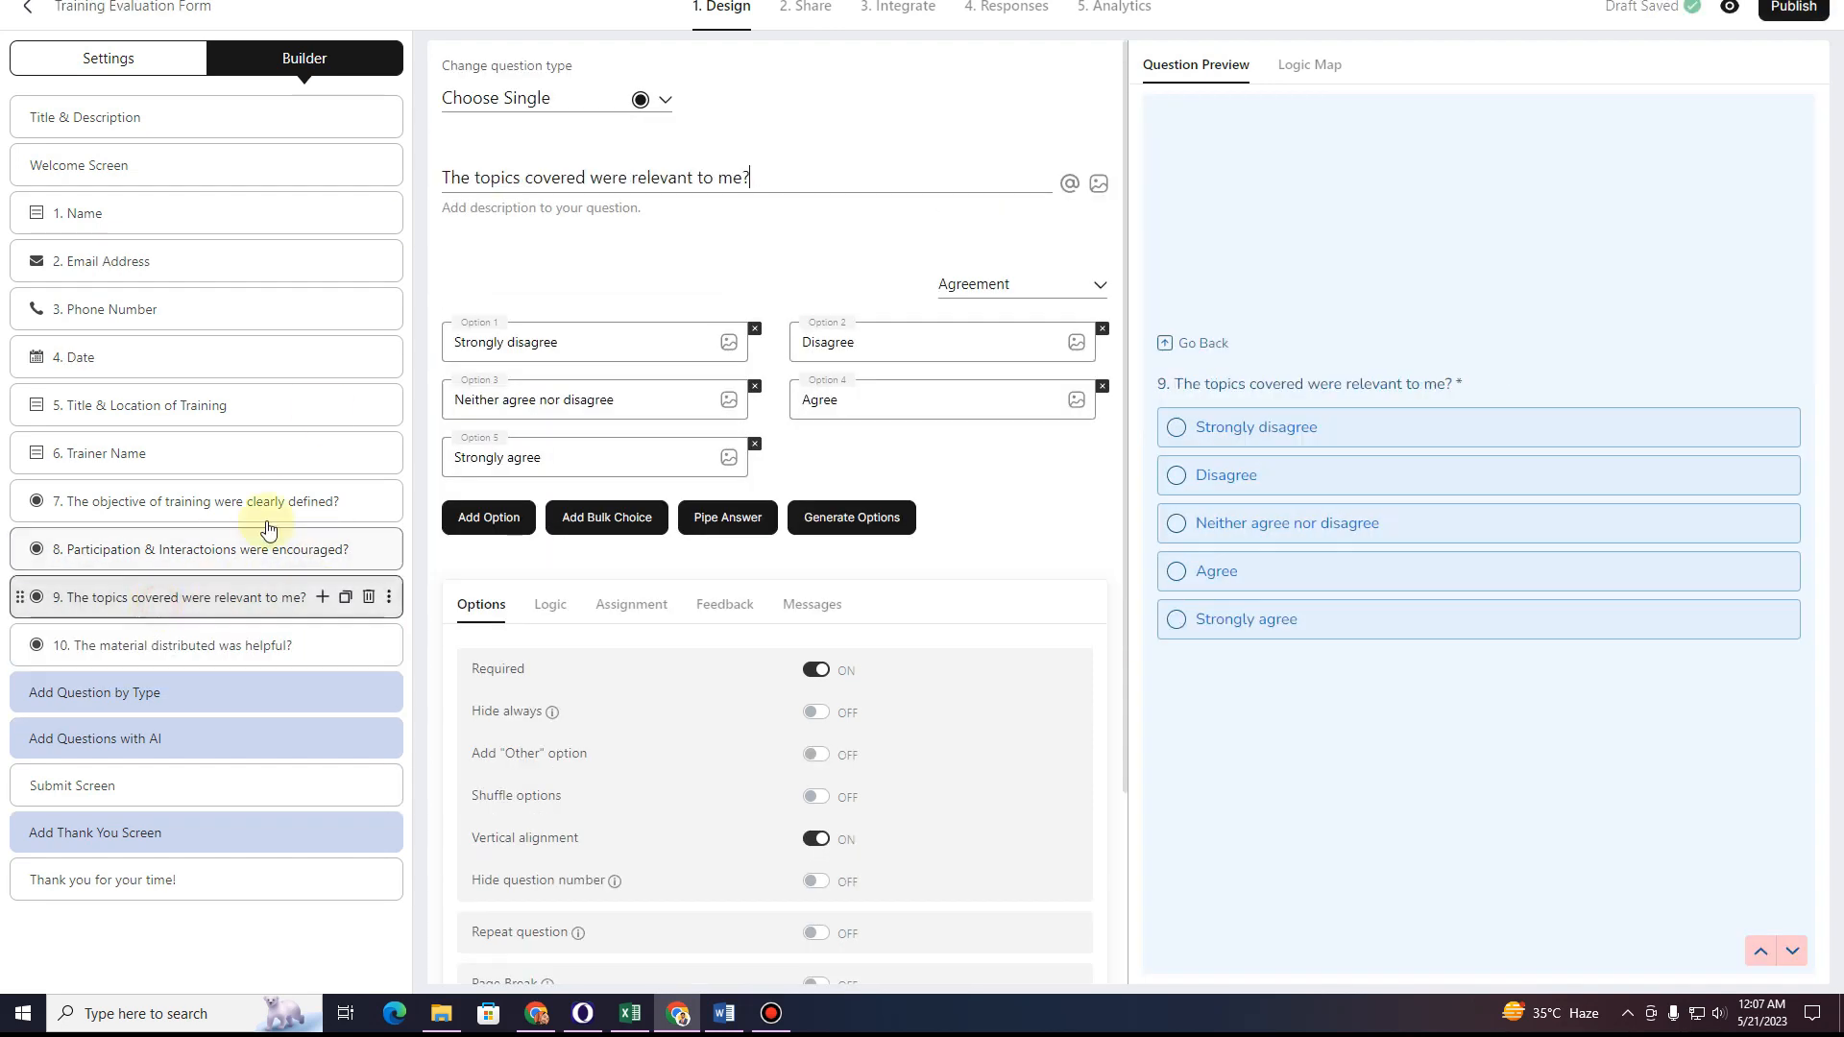
left_click(571, 180)
key("ctrl+c")
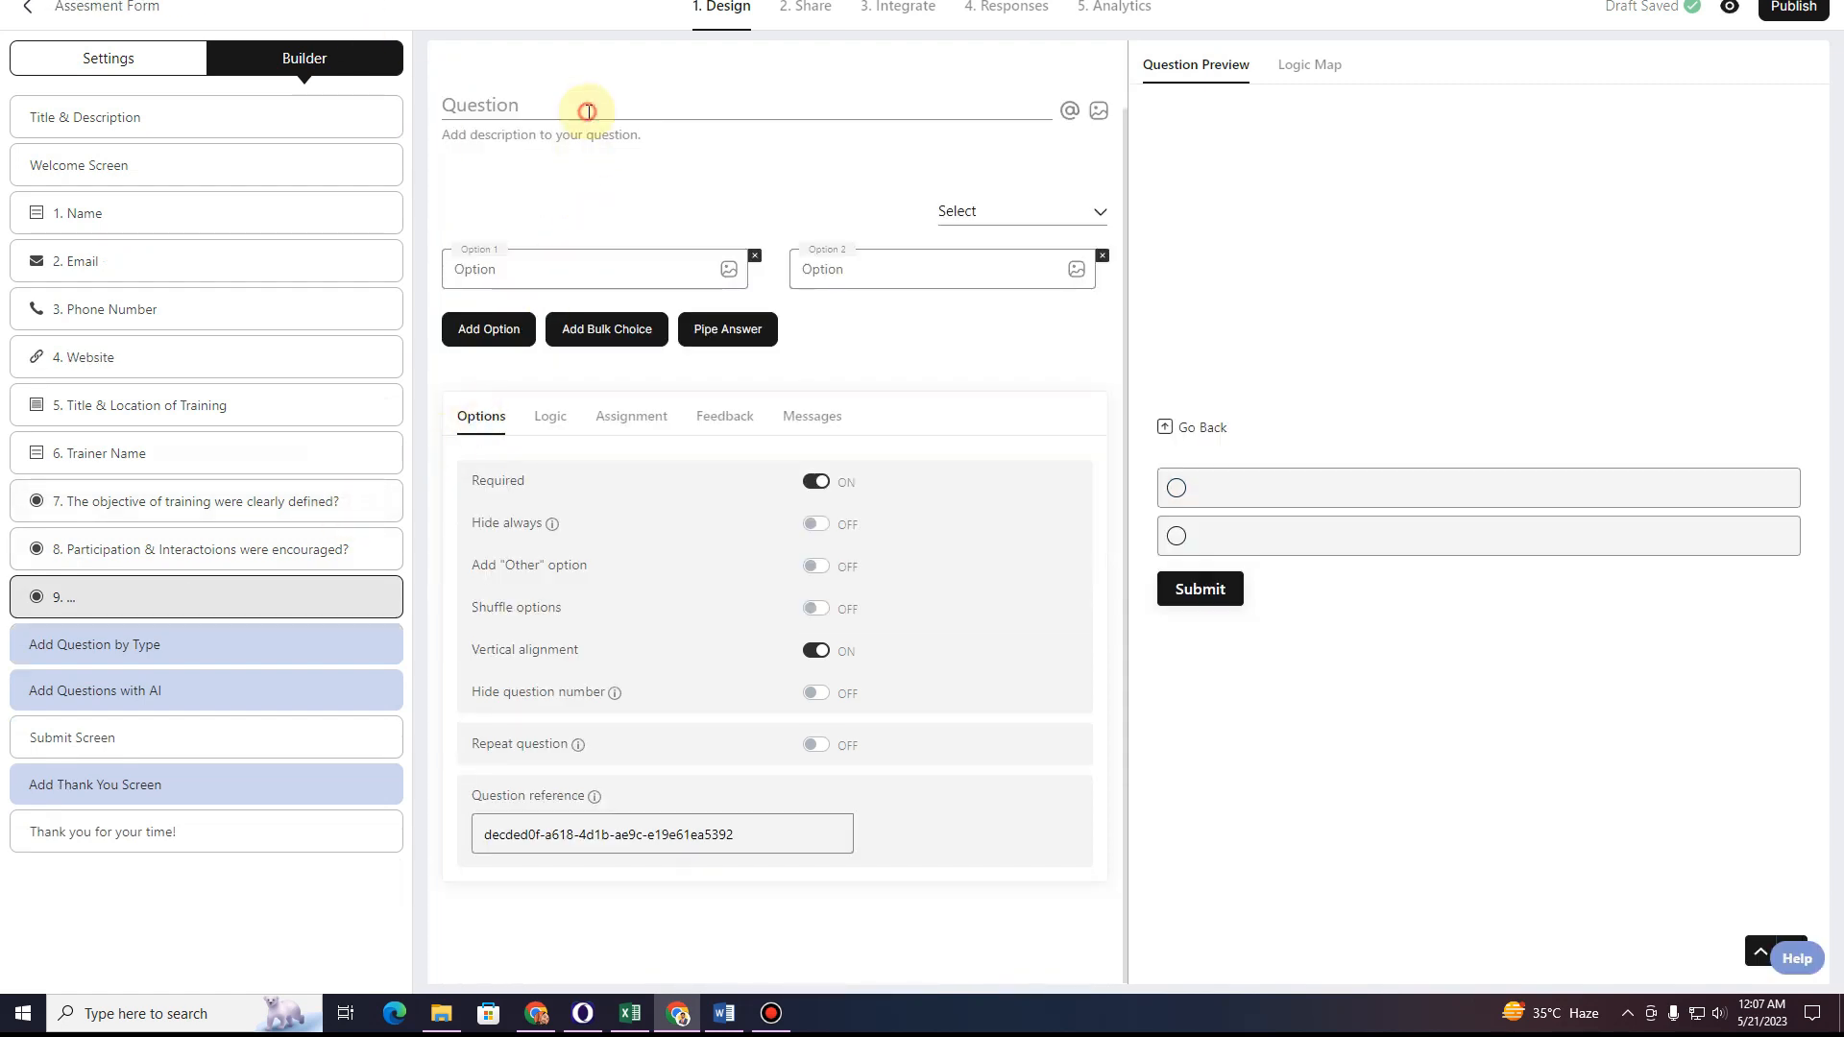
left_click(587, 111)
key("ctrl+v")
Look through the preset answer sets and apply the Likert set Agreement to the topics question.
left_click(989, 213)
scroll(1004, 419, "down", 2)
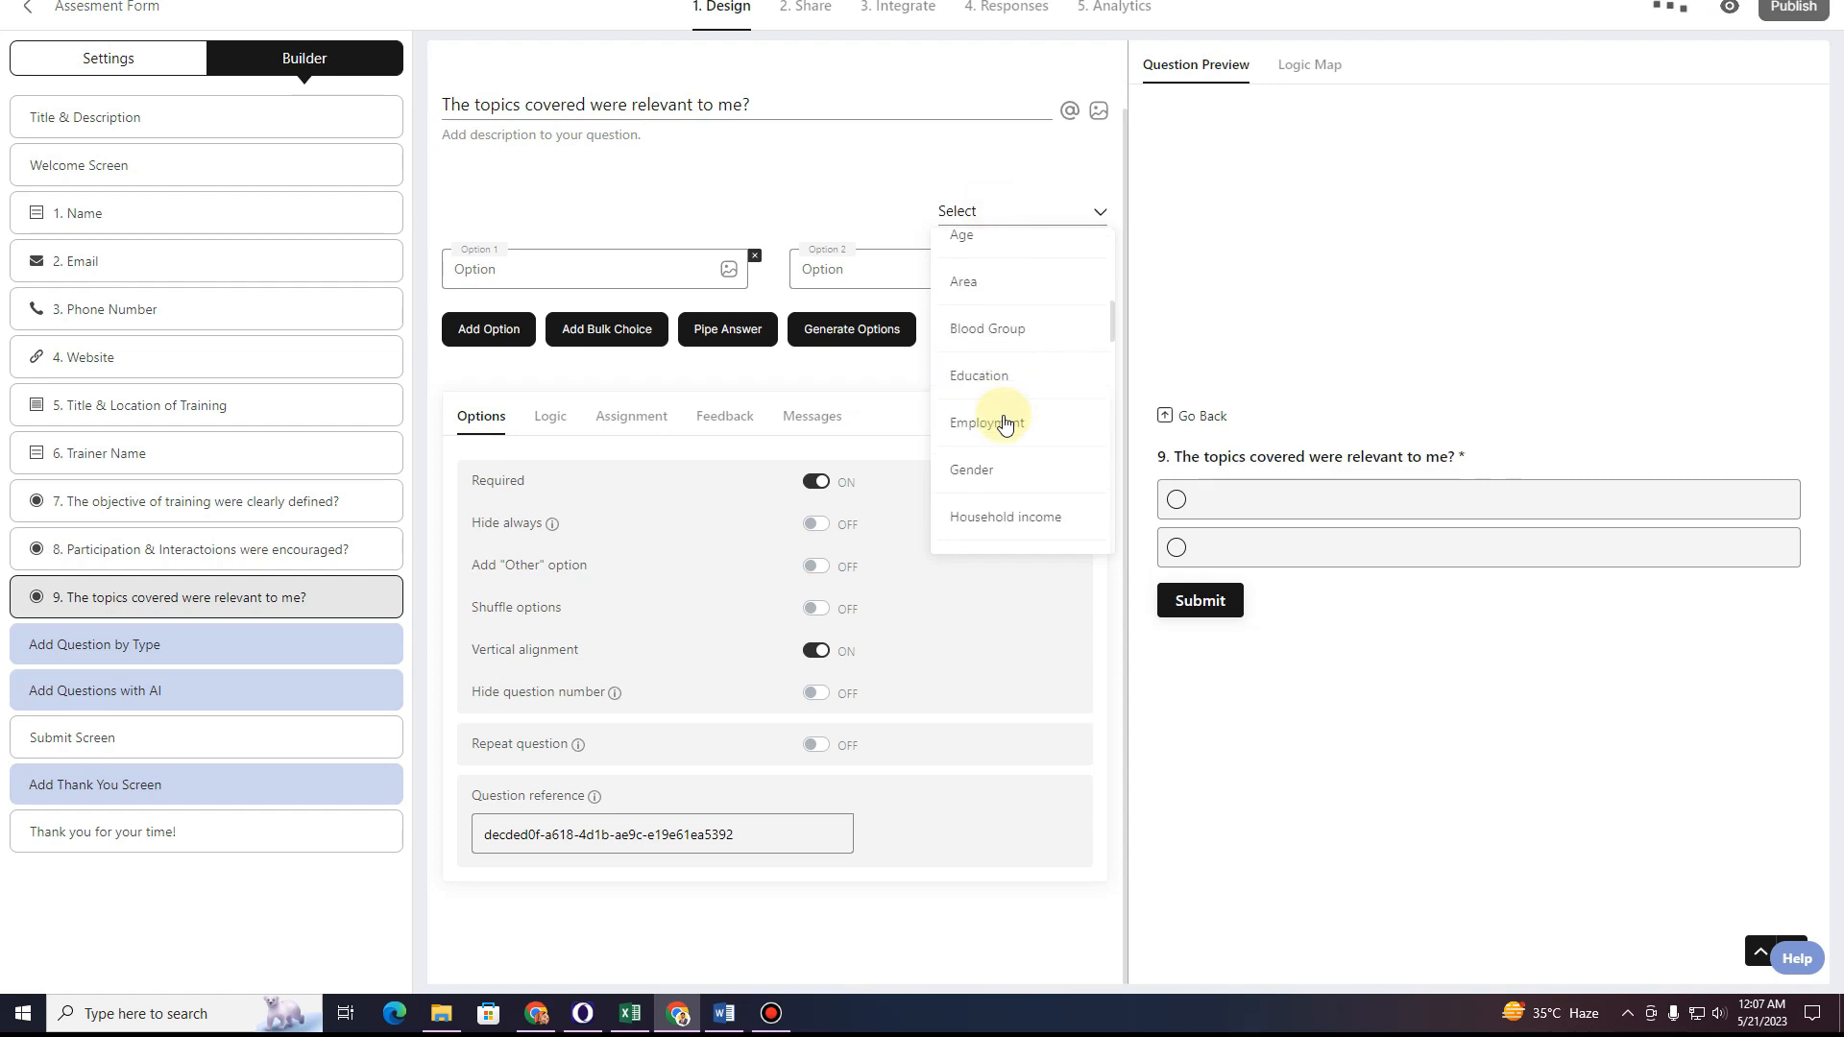
scroll(1004, 425, "down", 10)
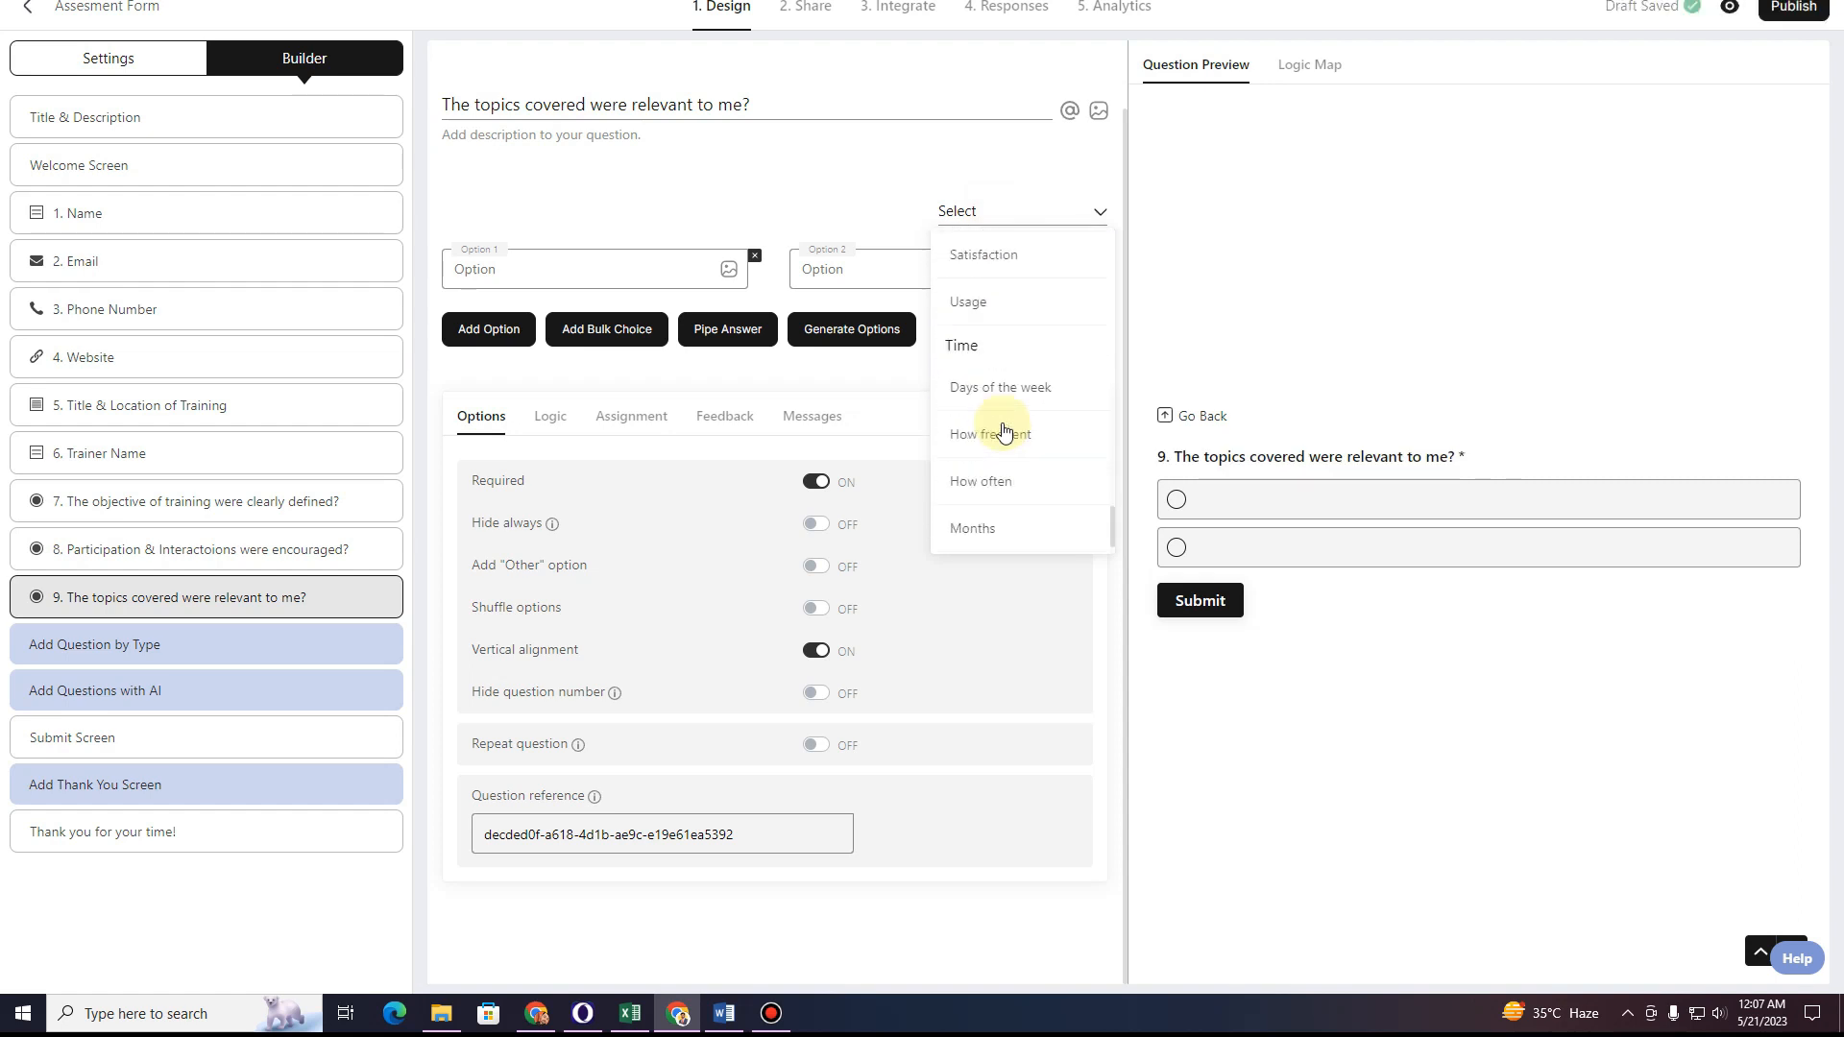
scroll(1004, 429, "down", 1)
scroll(1004, 430, "up", 5)
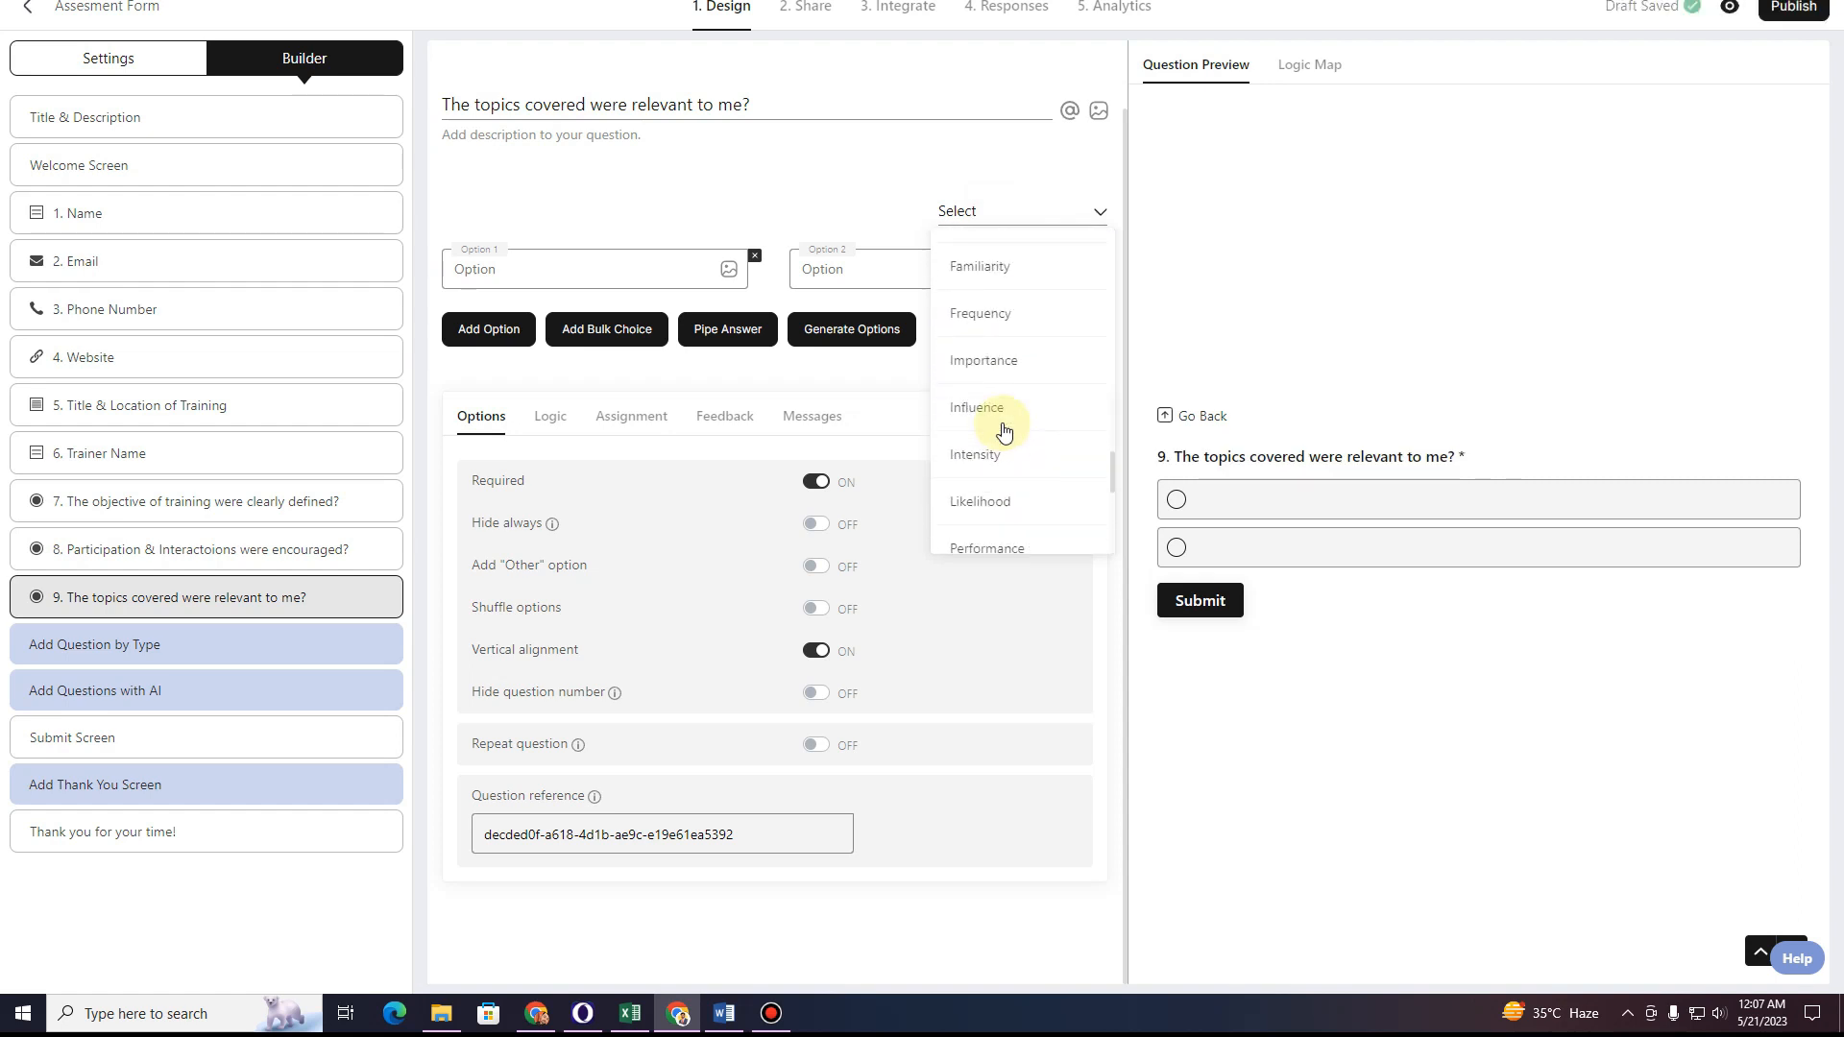
scroll(1004, 430, "down", 3)
scroll(1005, 430, "up", 3)
scroll(1004, 430, "up", 5)
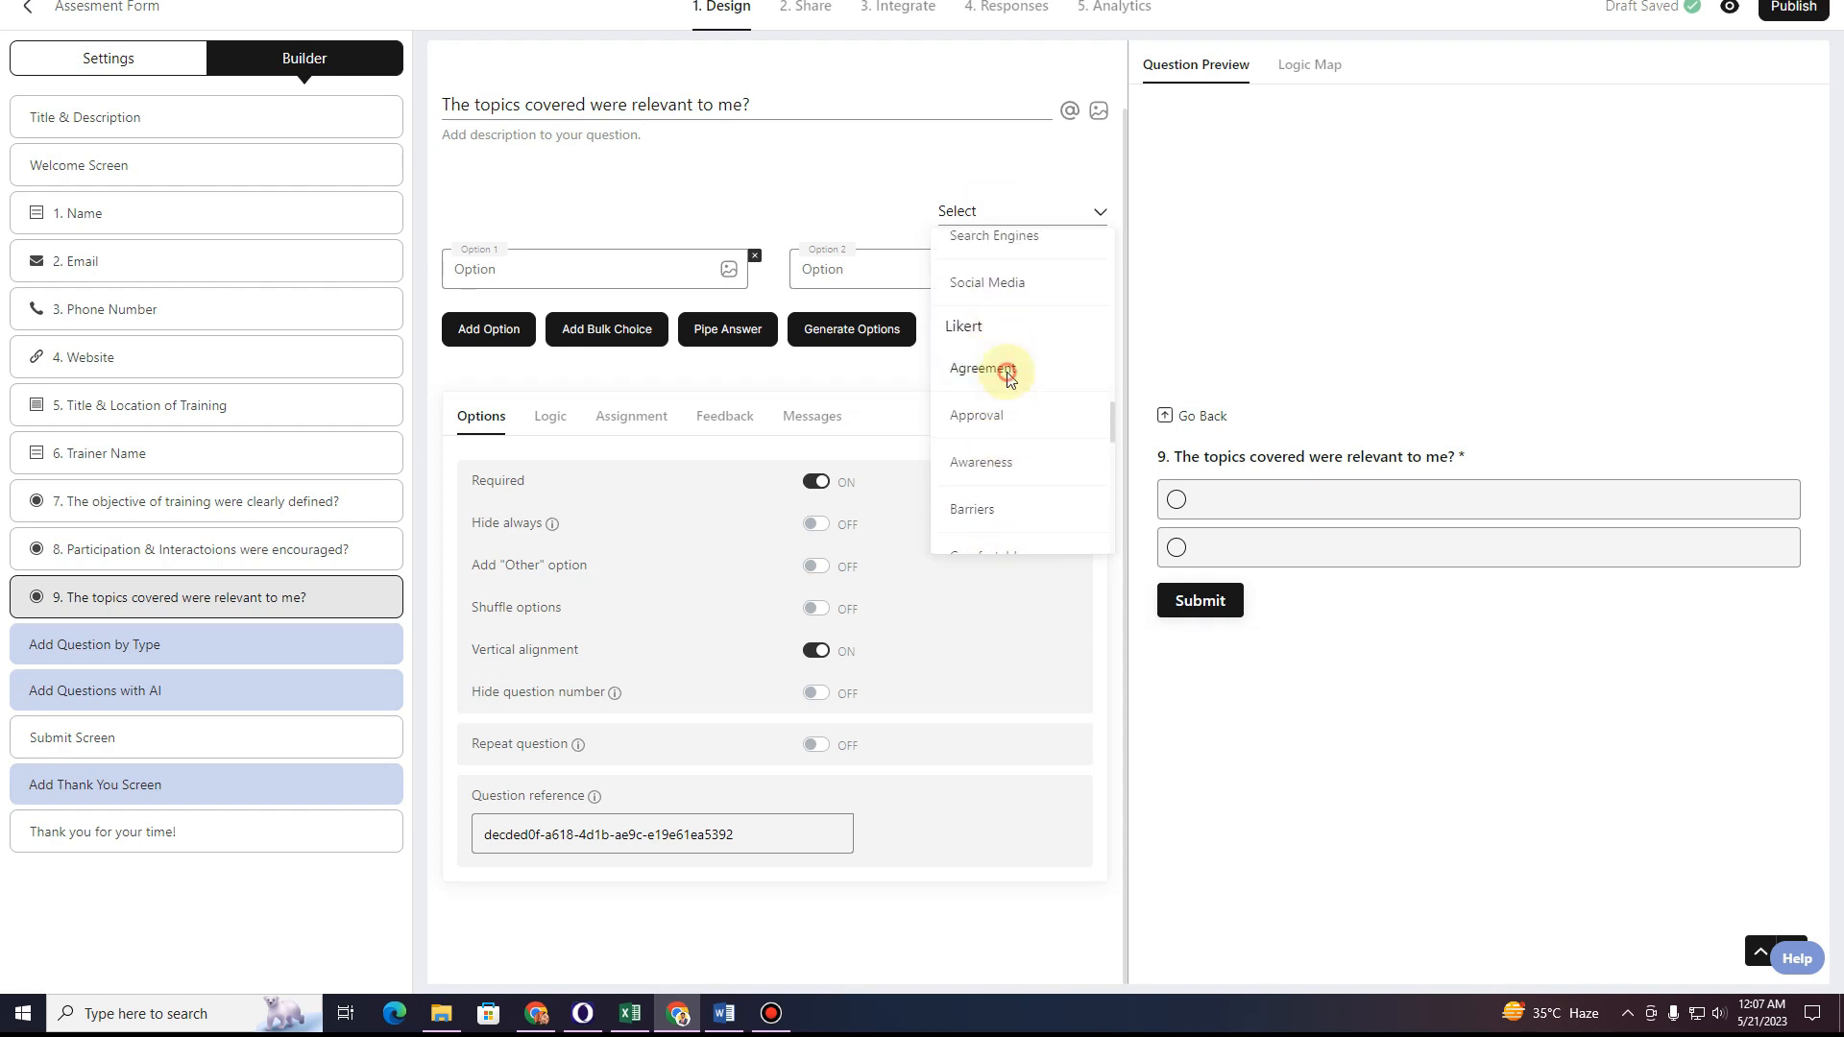
left_click(1005, 386)
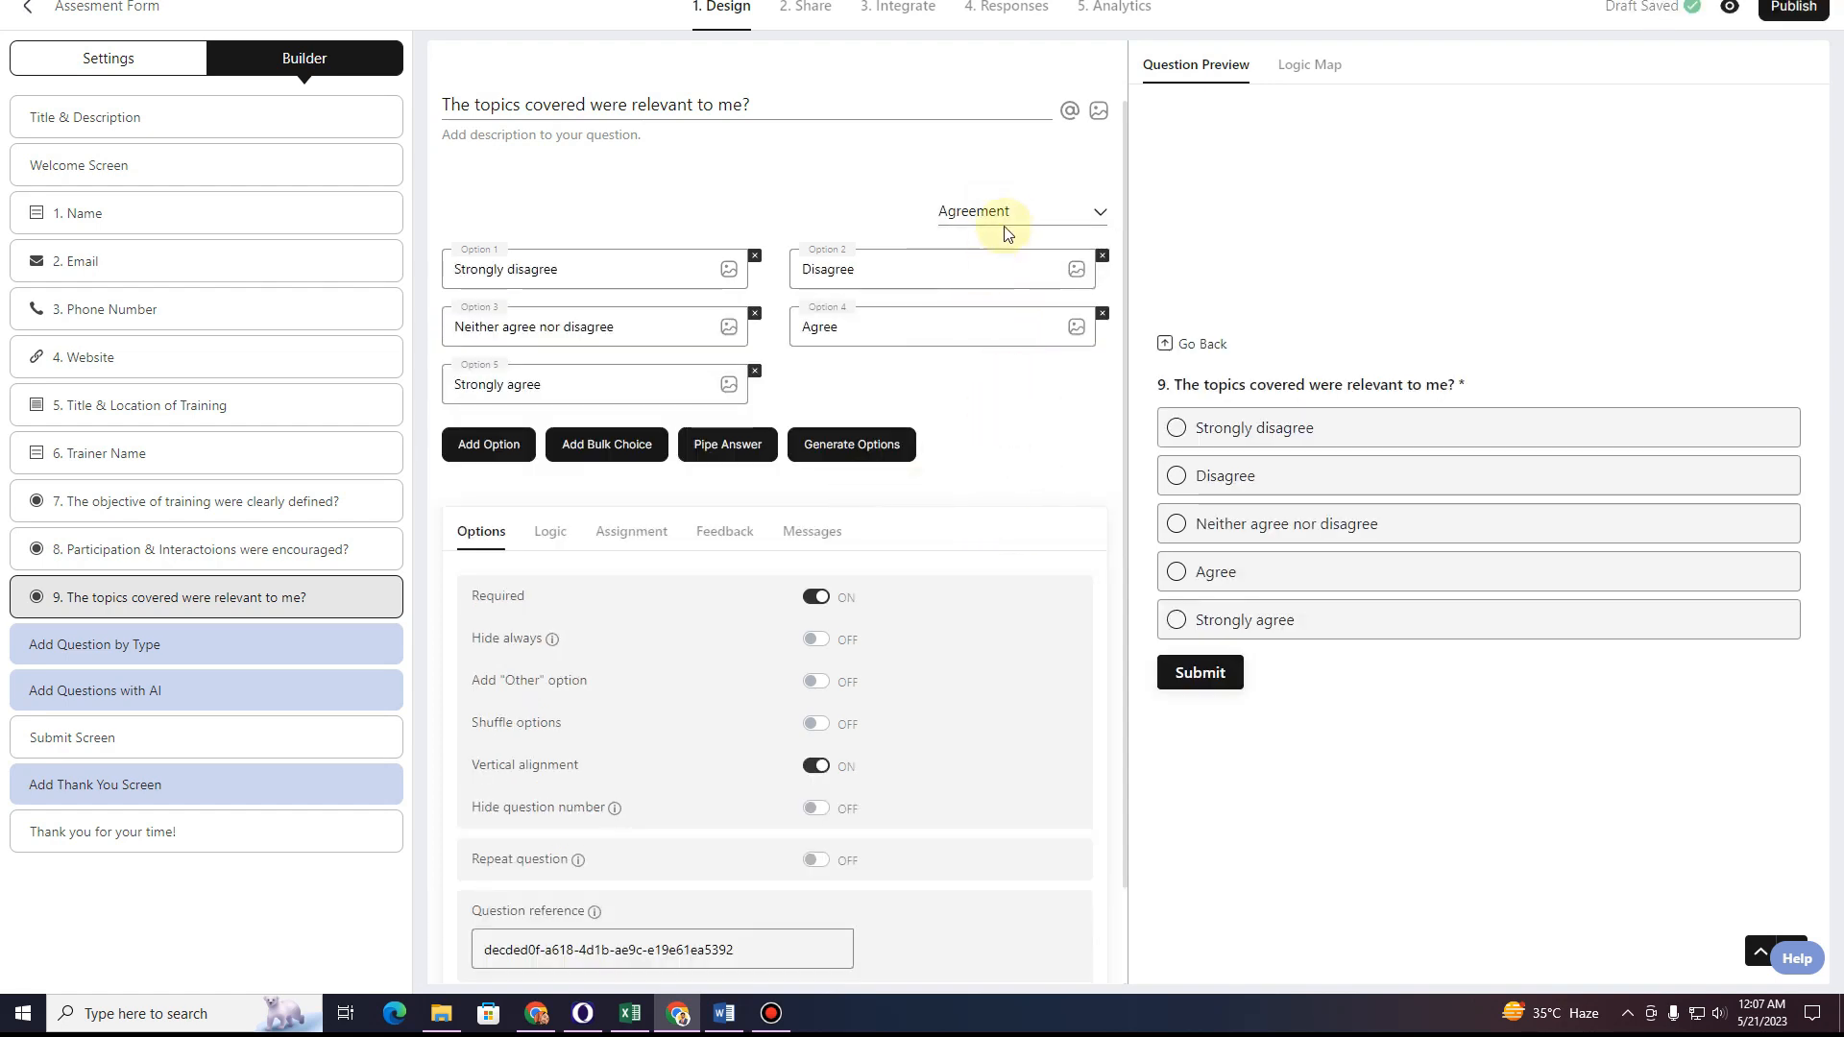
Switch the topics question's answers to the Likert set Approval.
left_click(1035, 209)
scroll(1041, 415, "down", 2)
scroll(1047, 421, "down", 10)
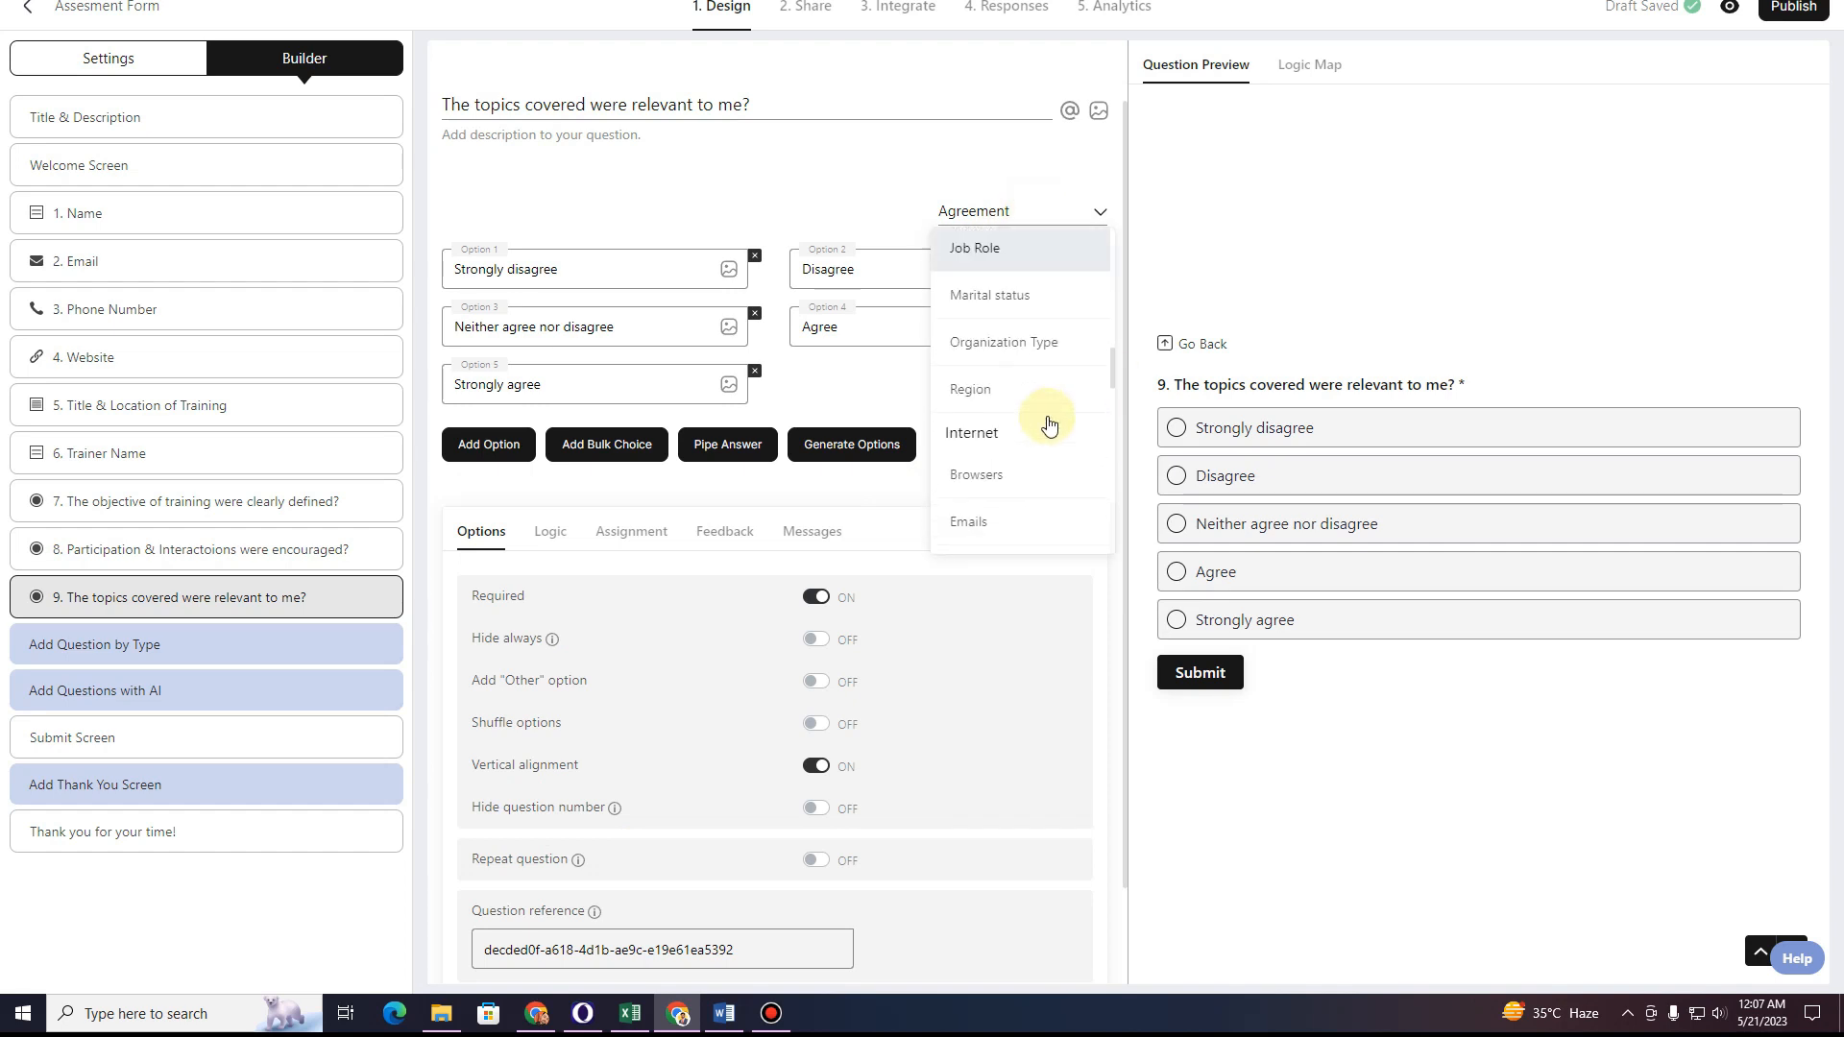
left_click(1049, 430)
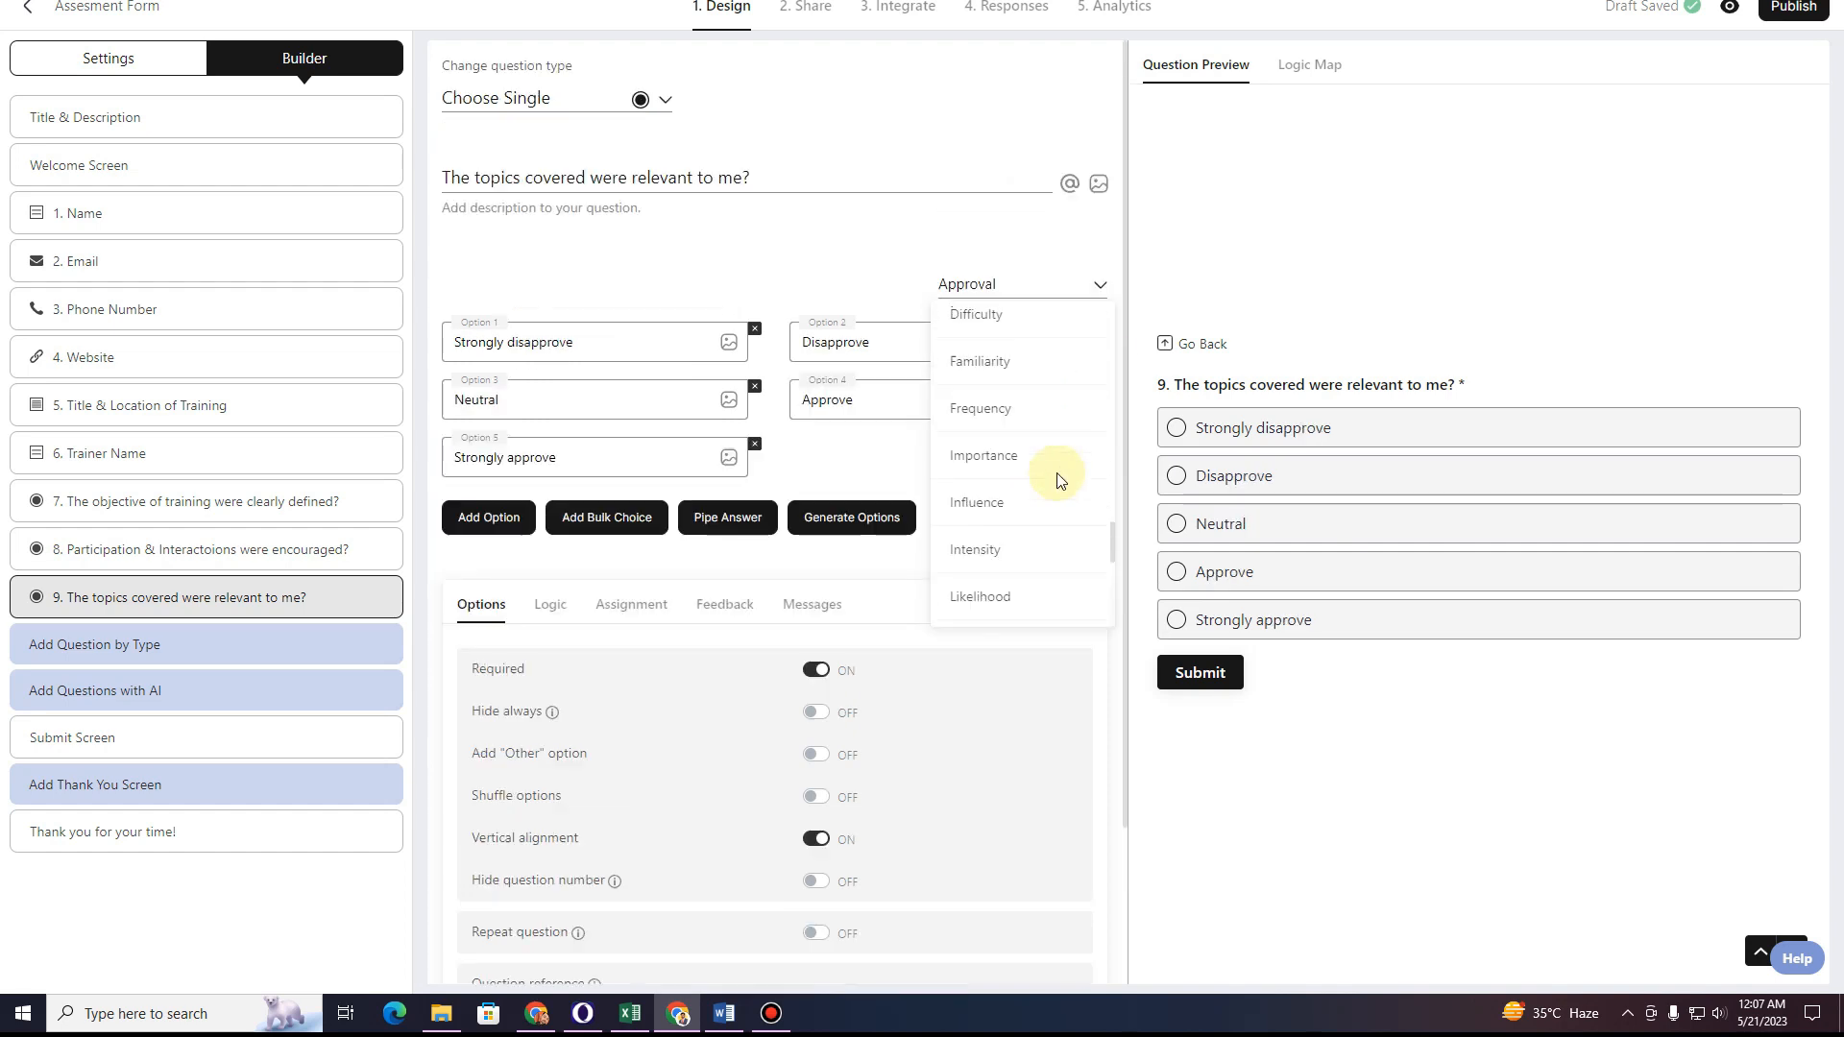
Review the Likert answer sets from Agreement to Usage and apply Awareness to the topics question.
scroll(1051, 477, "up", 5)
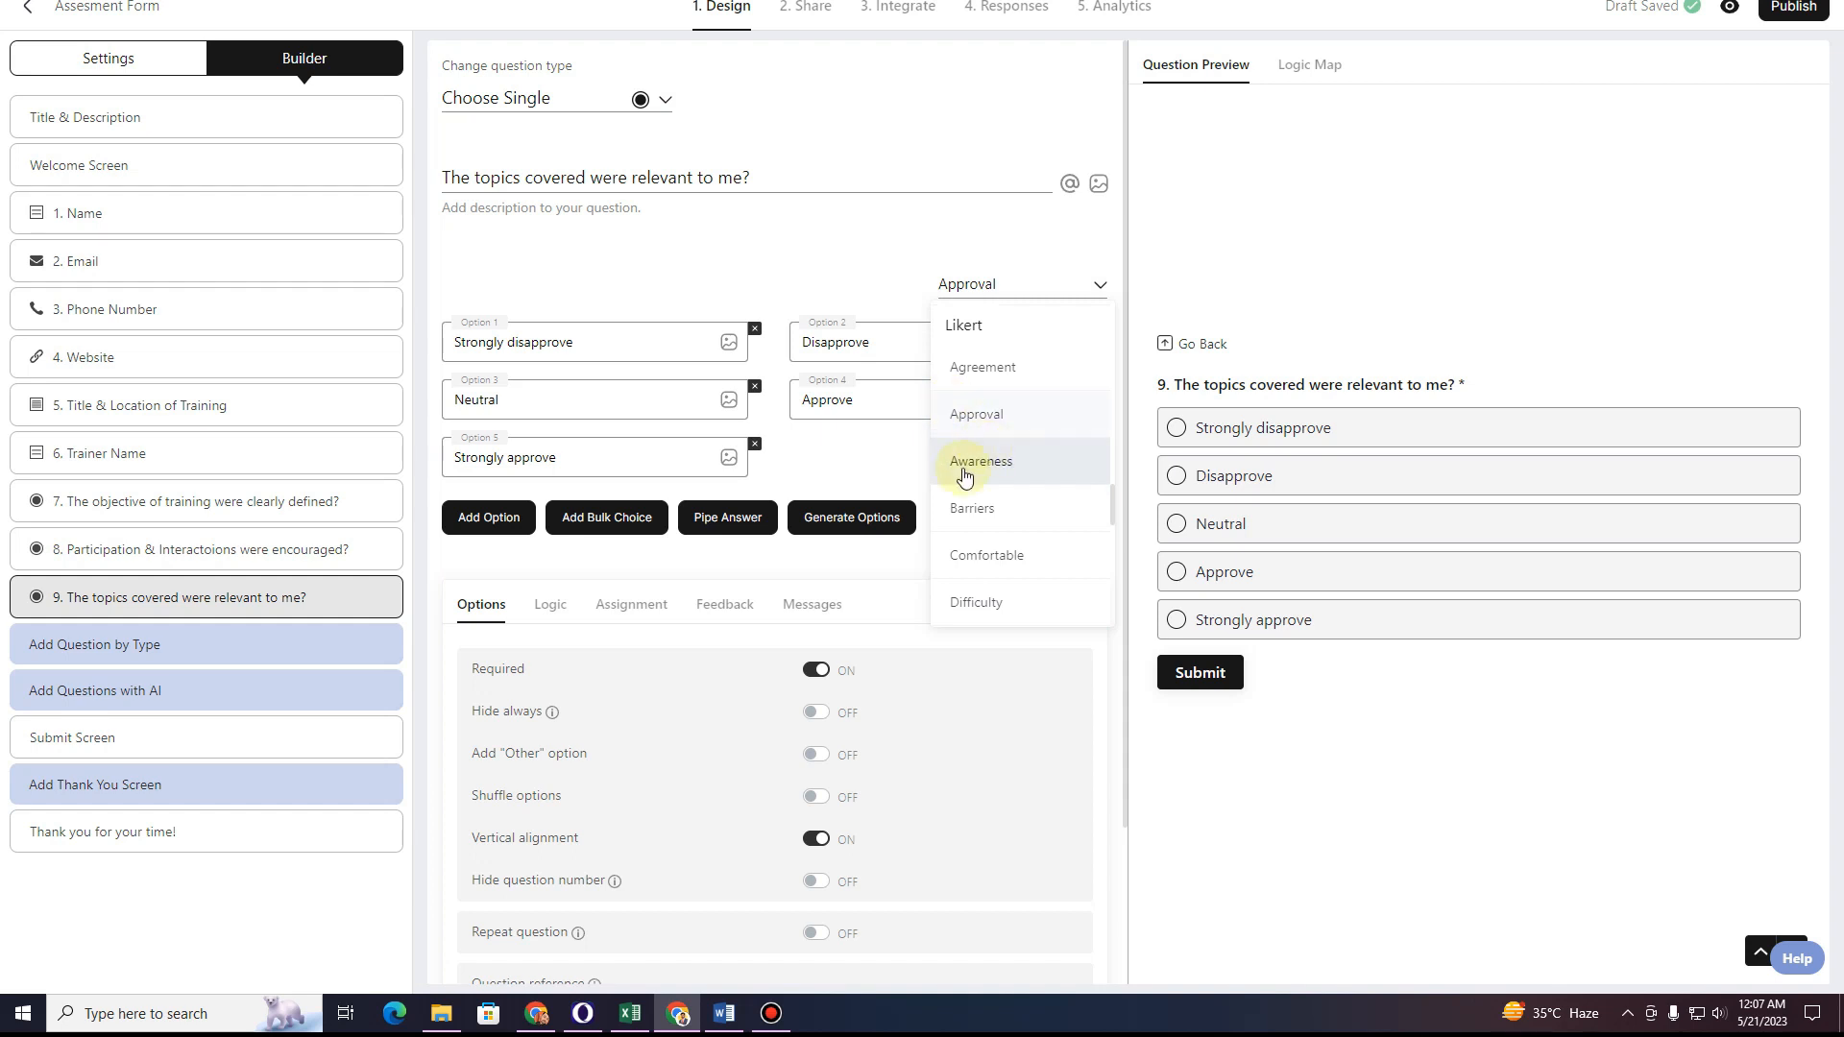
scroll(1039, 569, "down", 2)
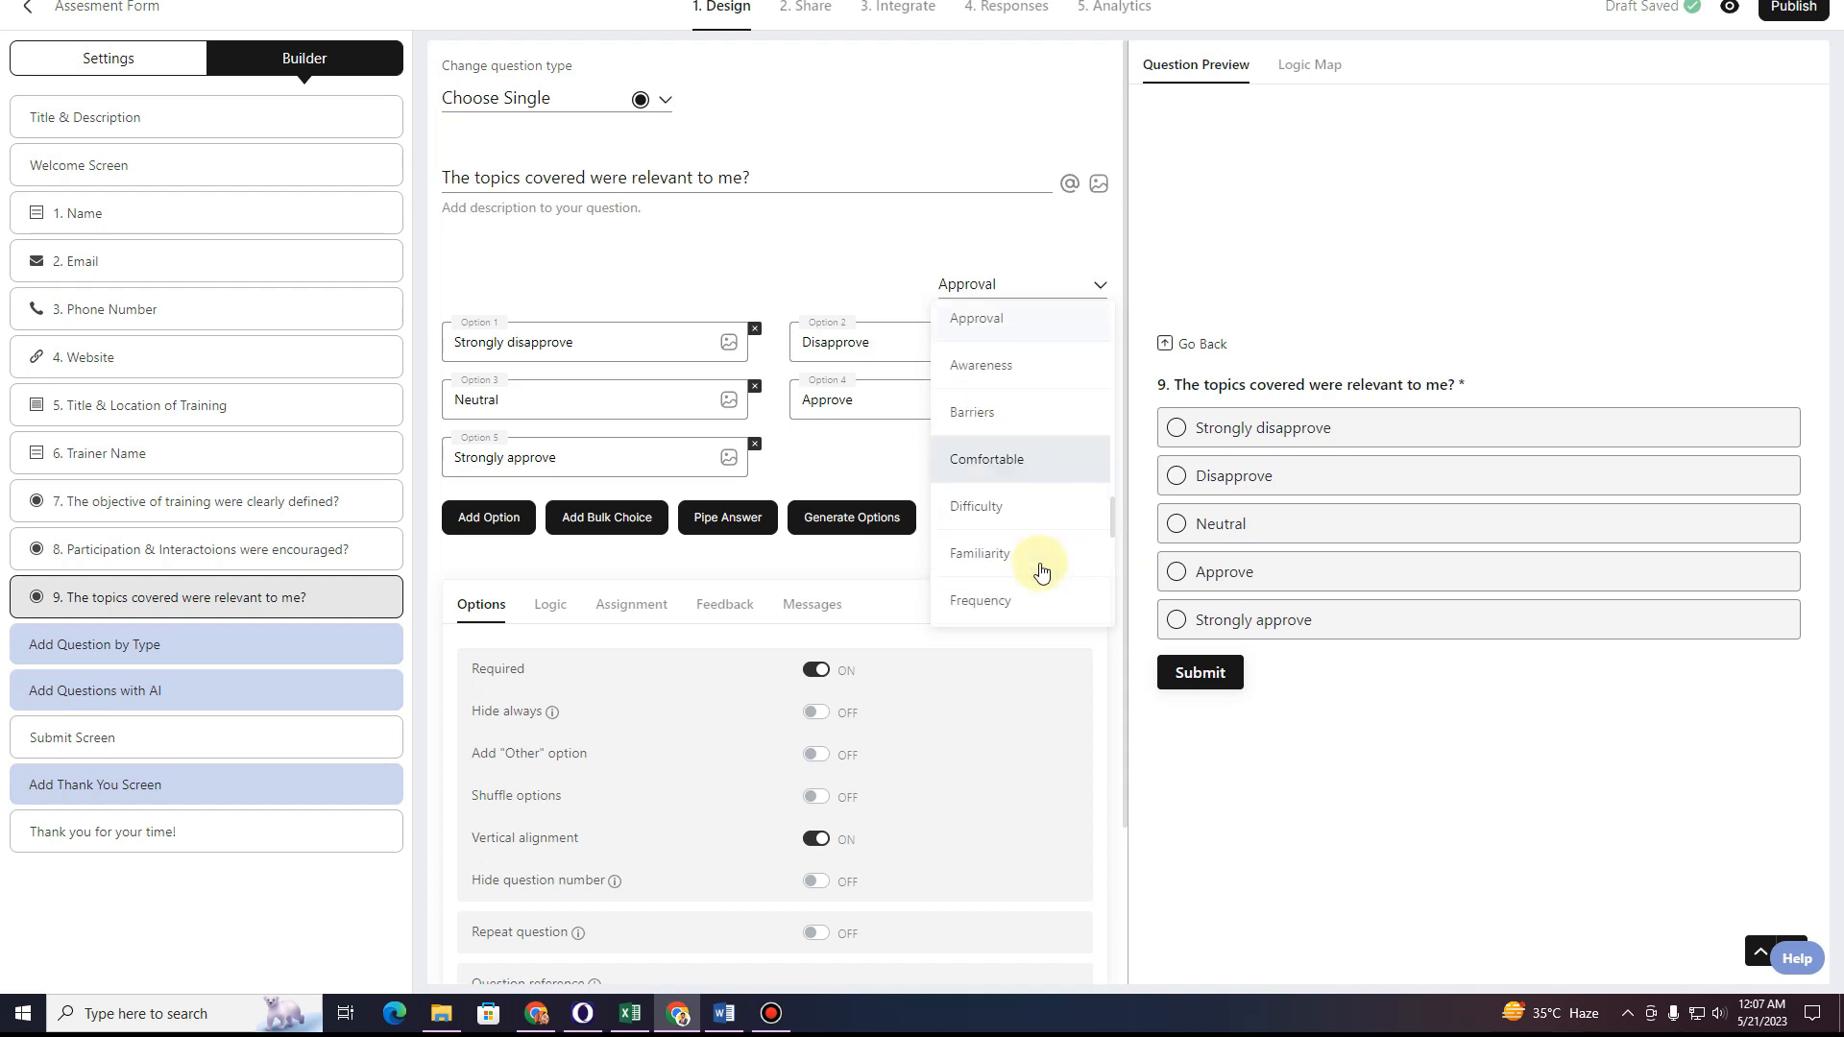
scroll(989, 543, "down", 2)
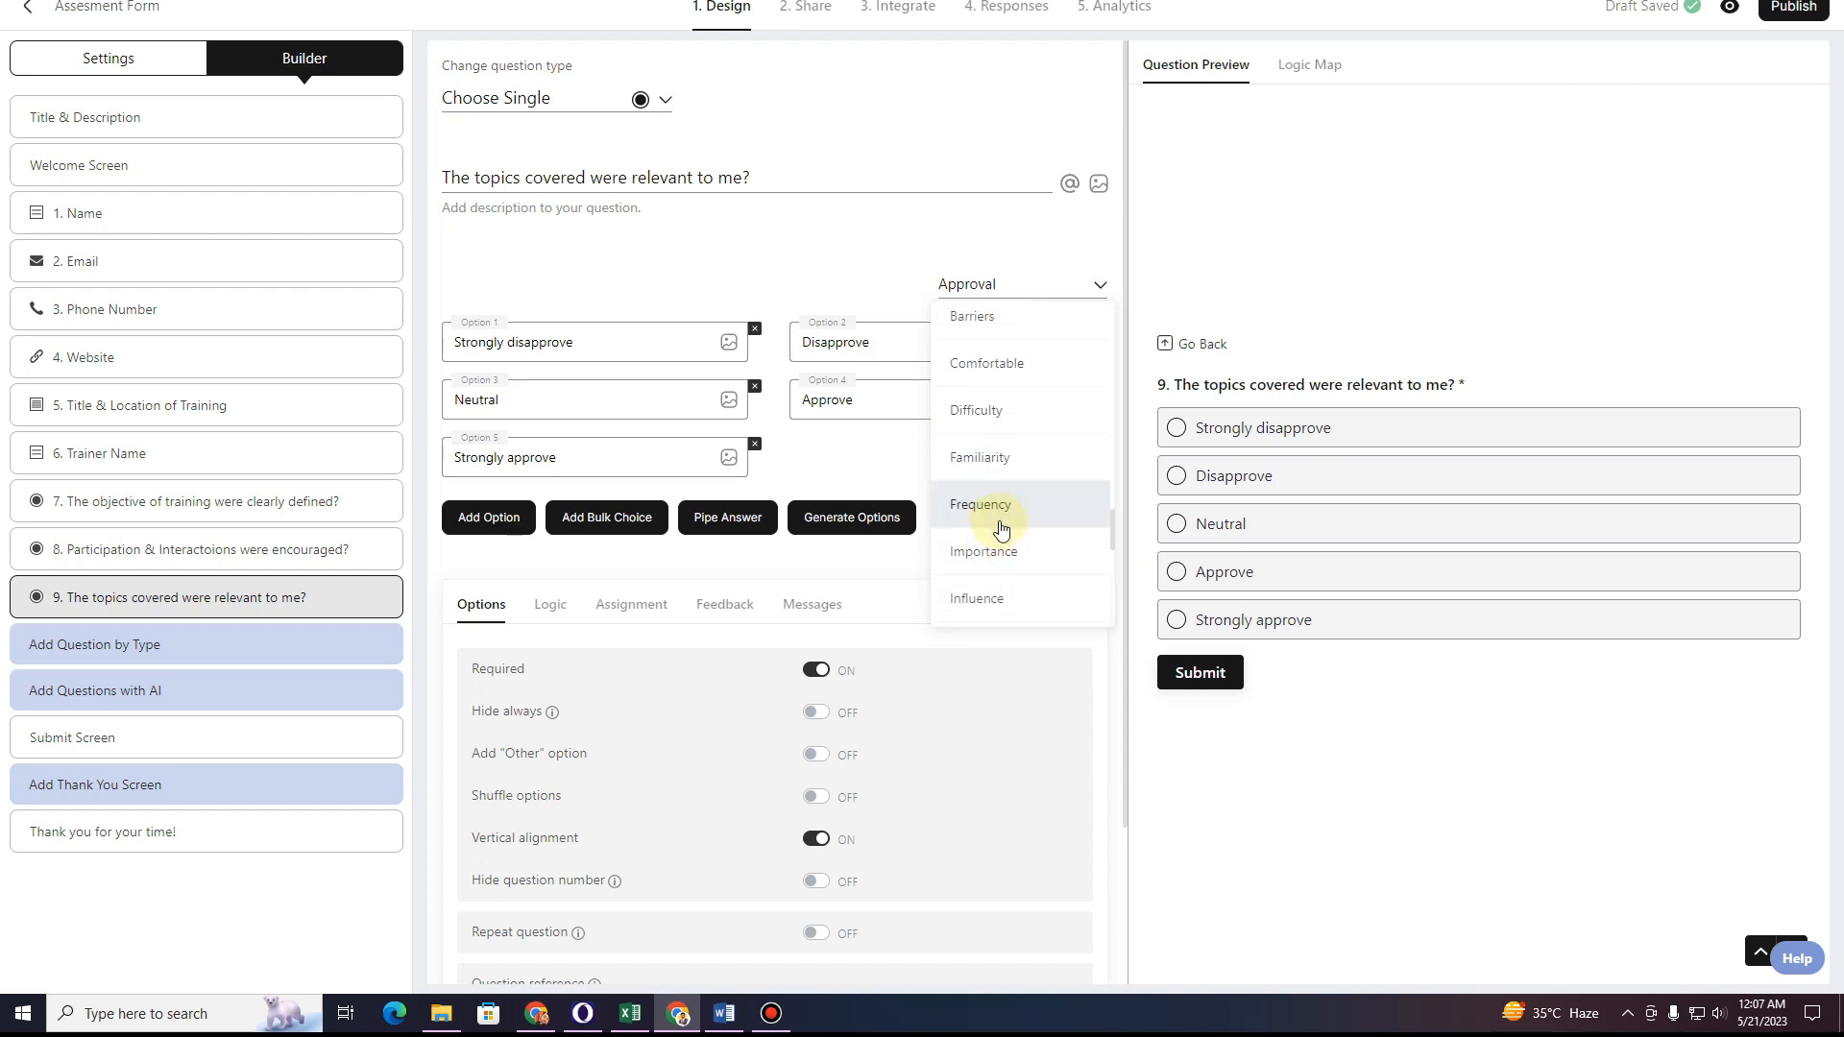
scroll(1028, 561, "down", 1)
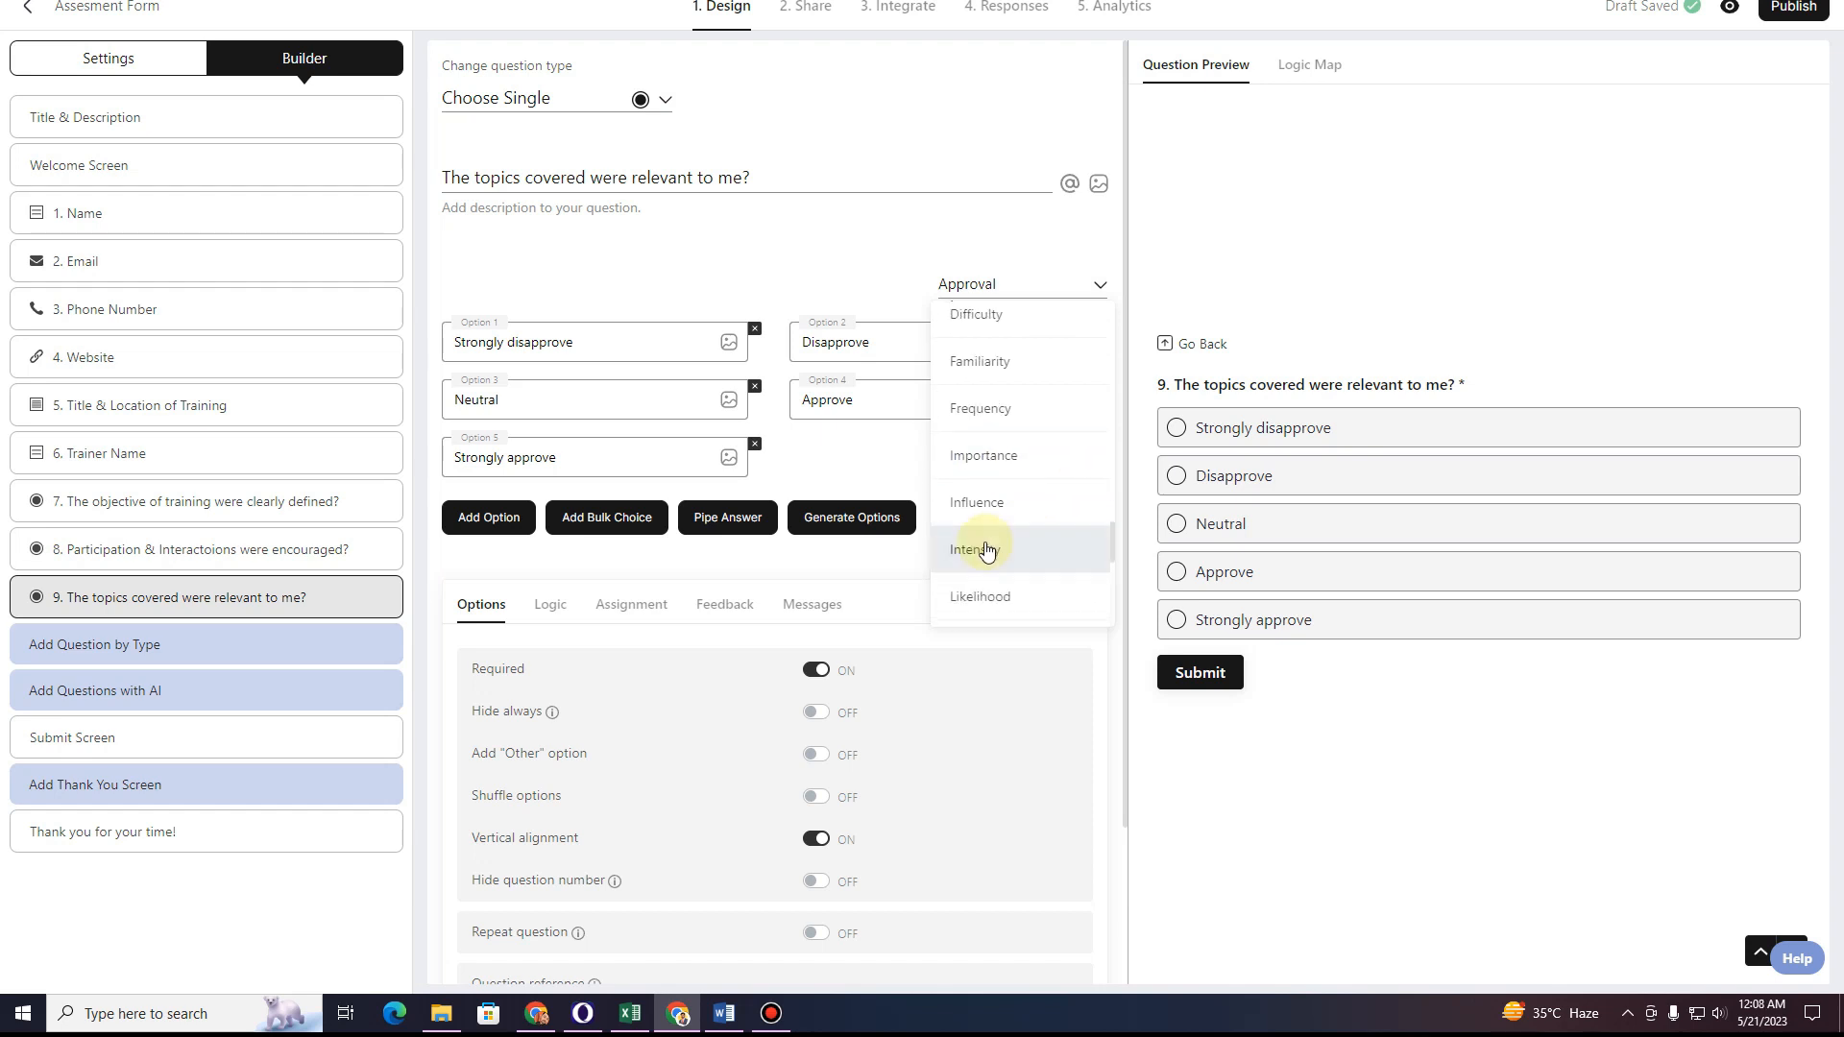
scroll(1018, 557, "down", 1)
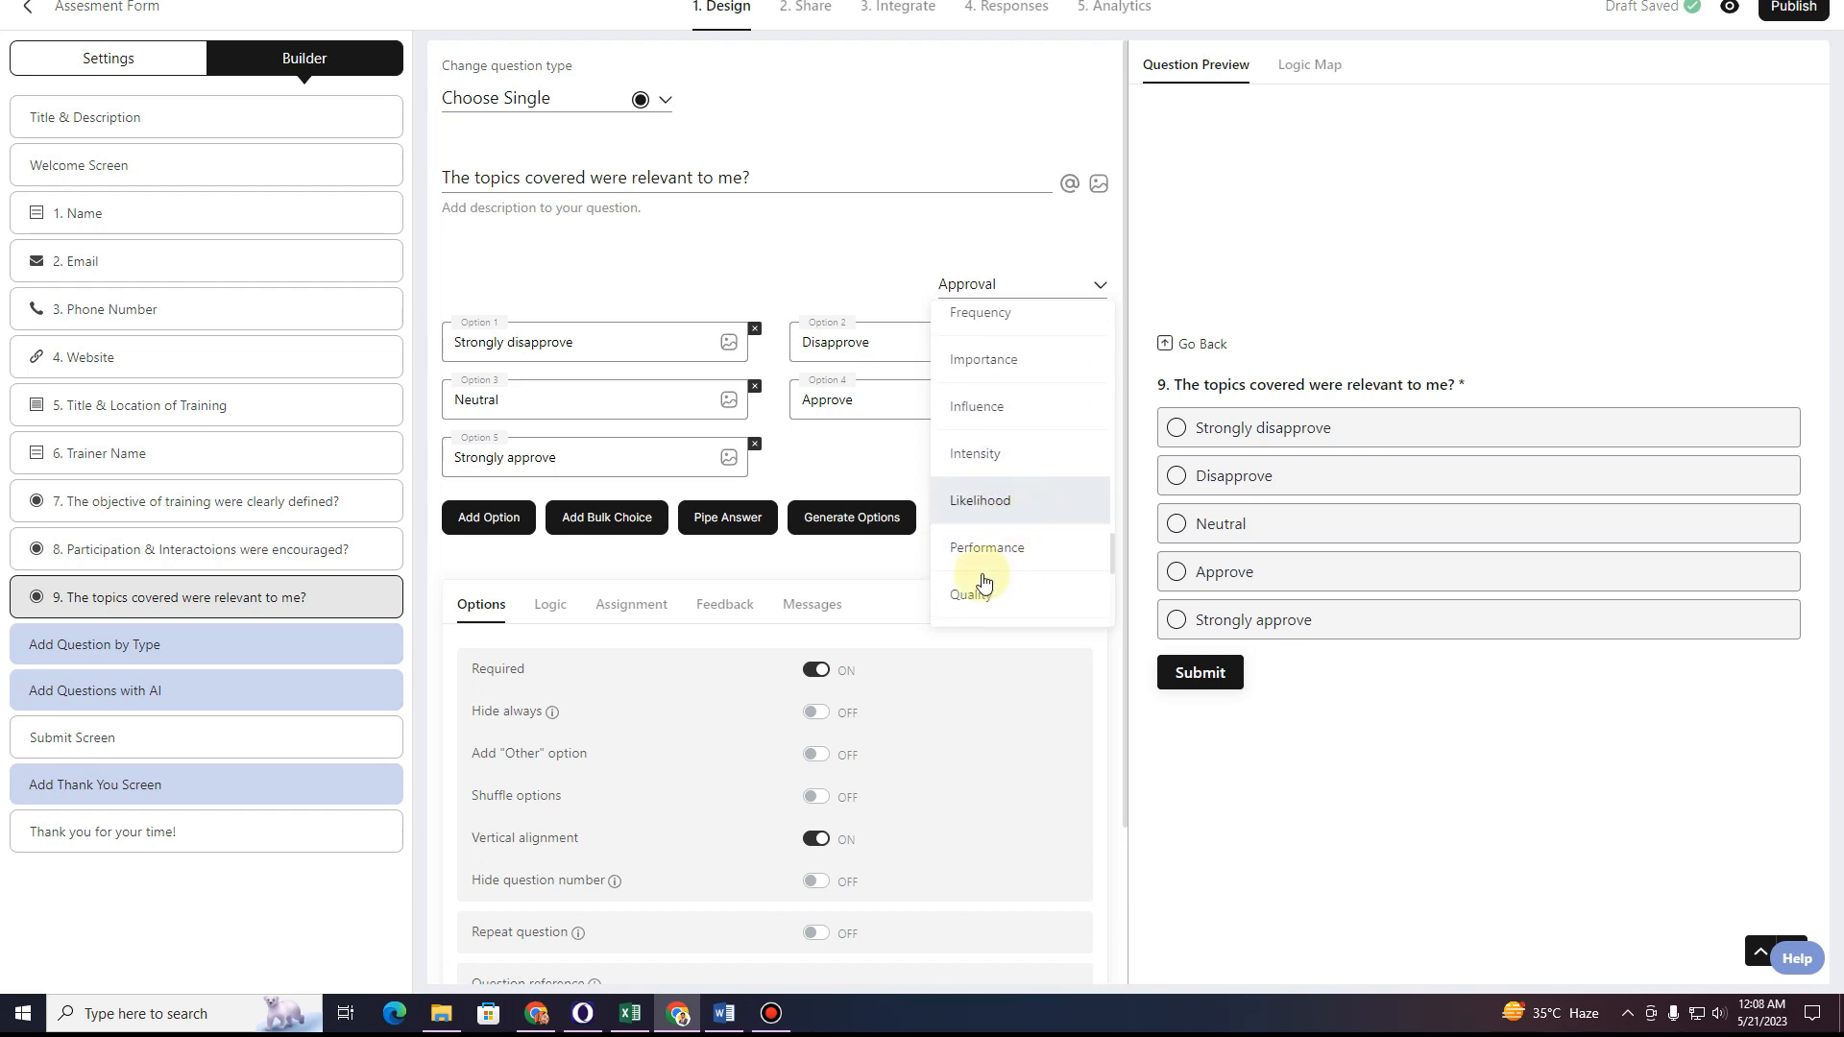
scroll(1018, 571, "down", 1)
scroll(1021, 575, "down", 1)
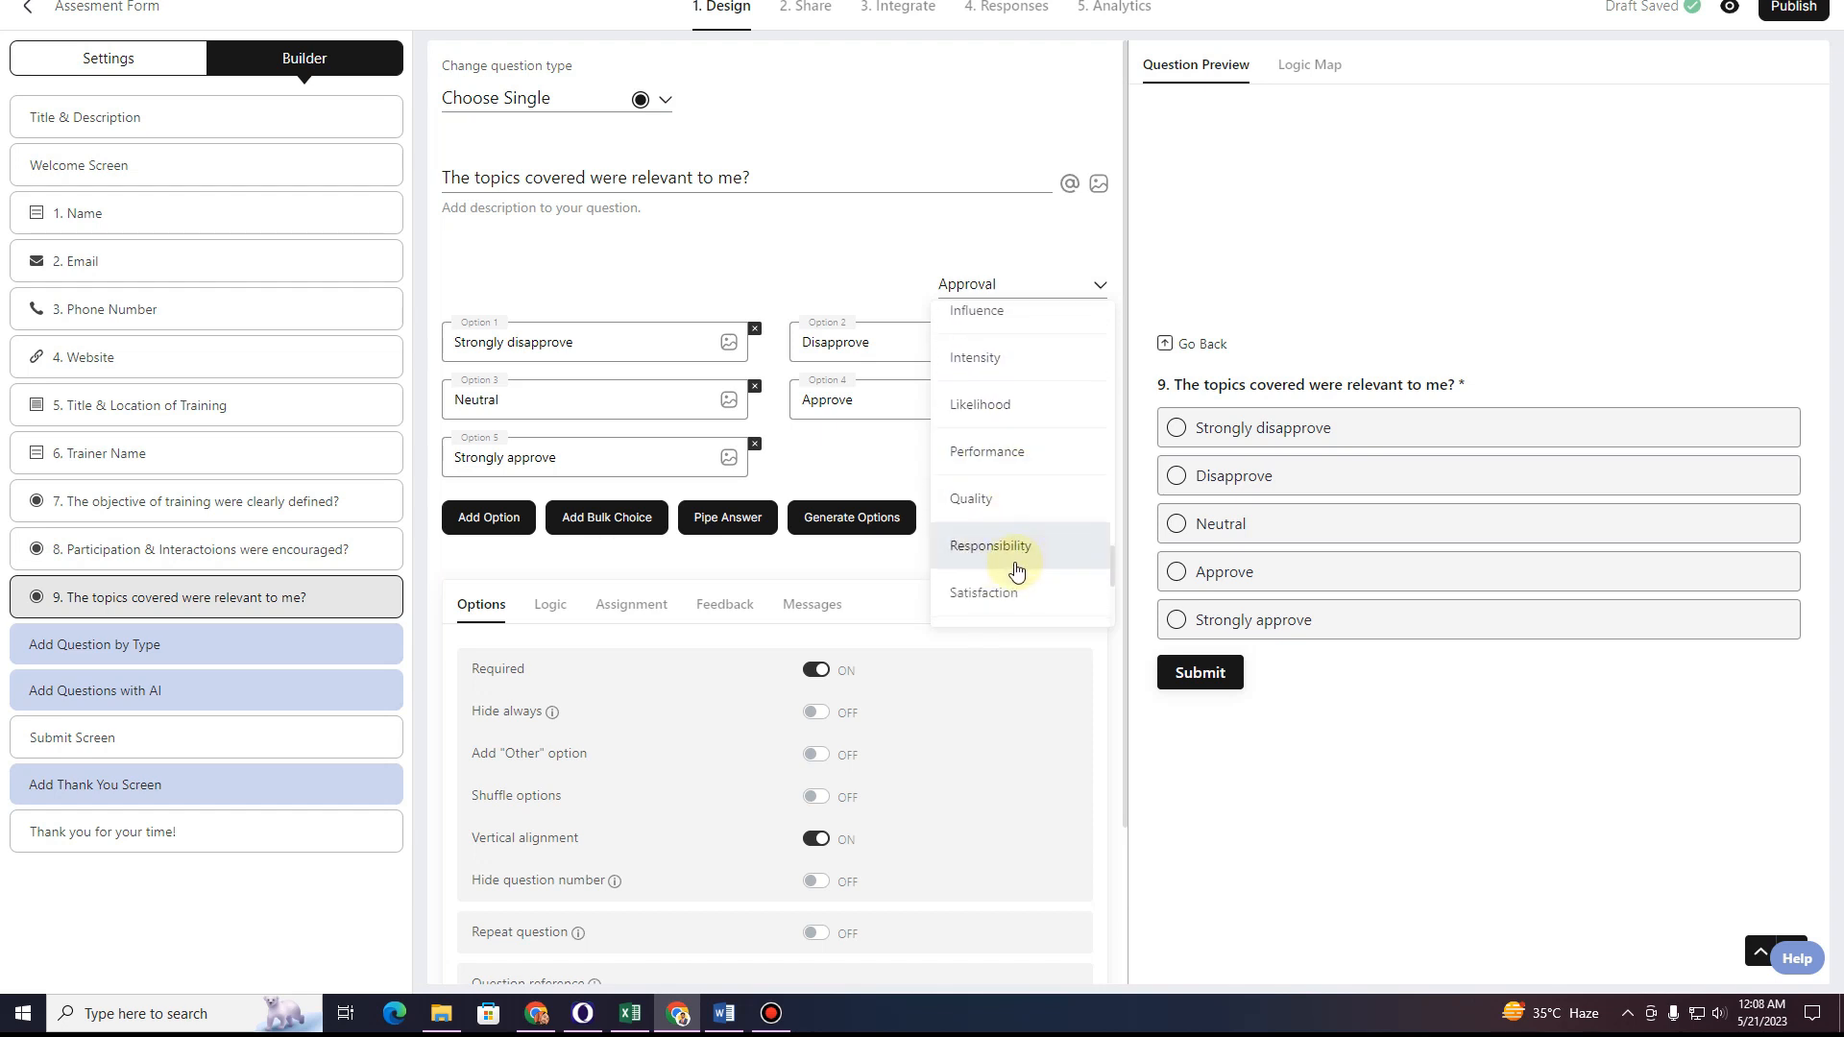
scroll(1002, 581, "down", 1)
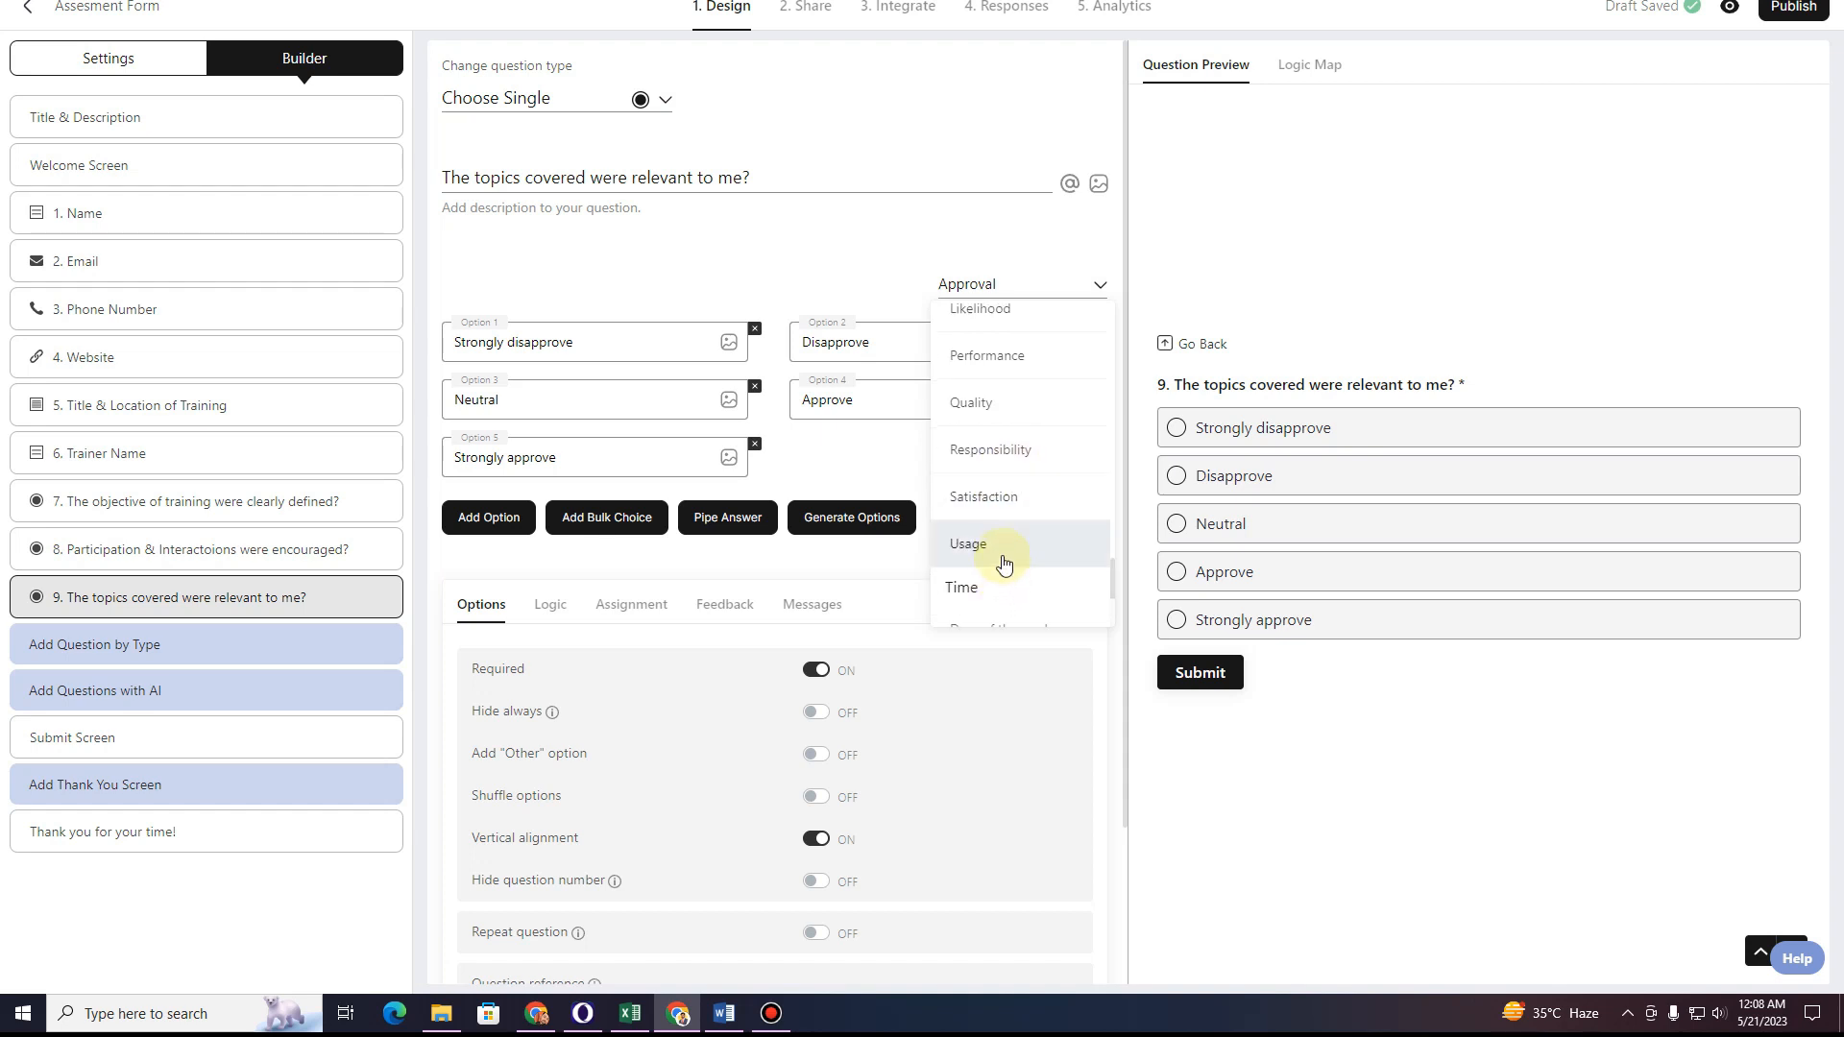
scroll(1002, 557, "up", 6)
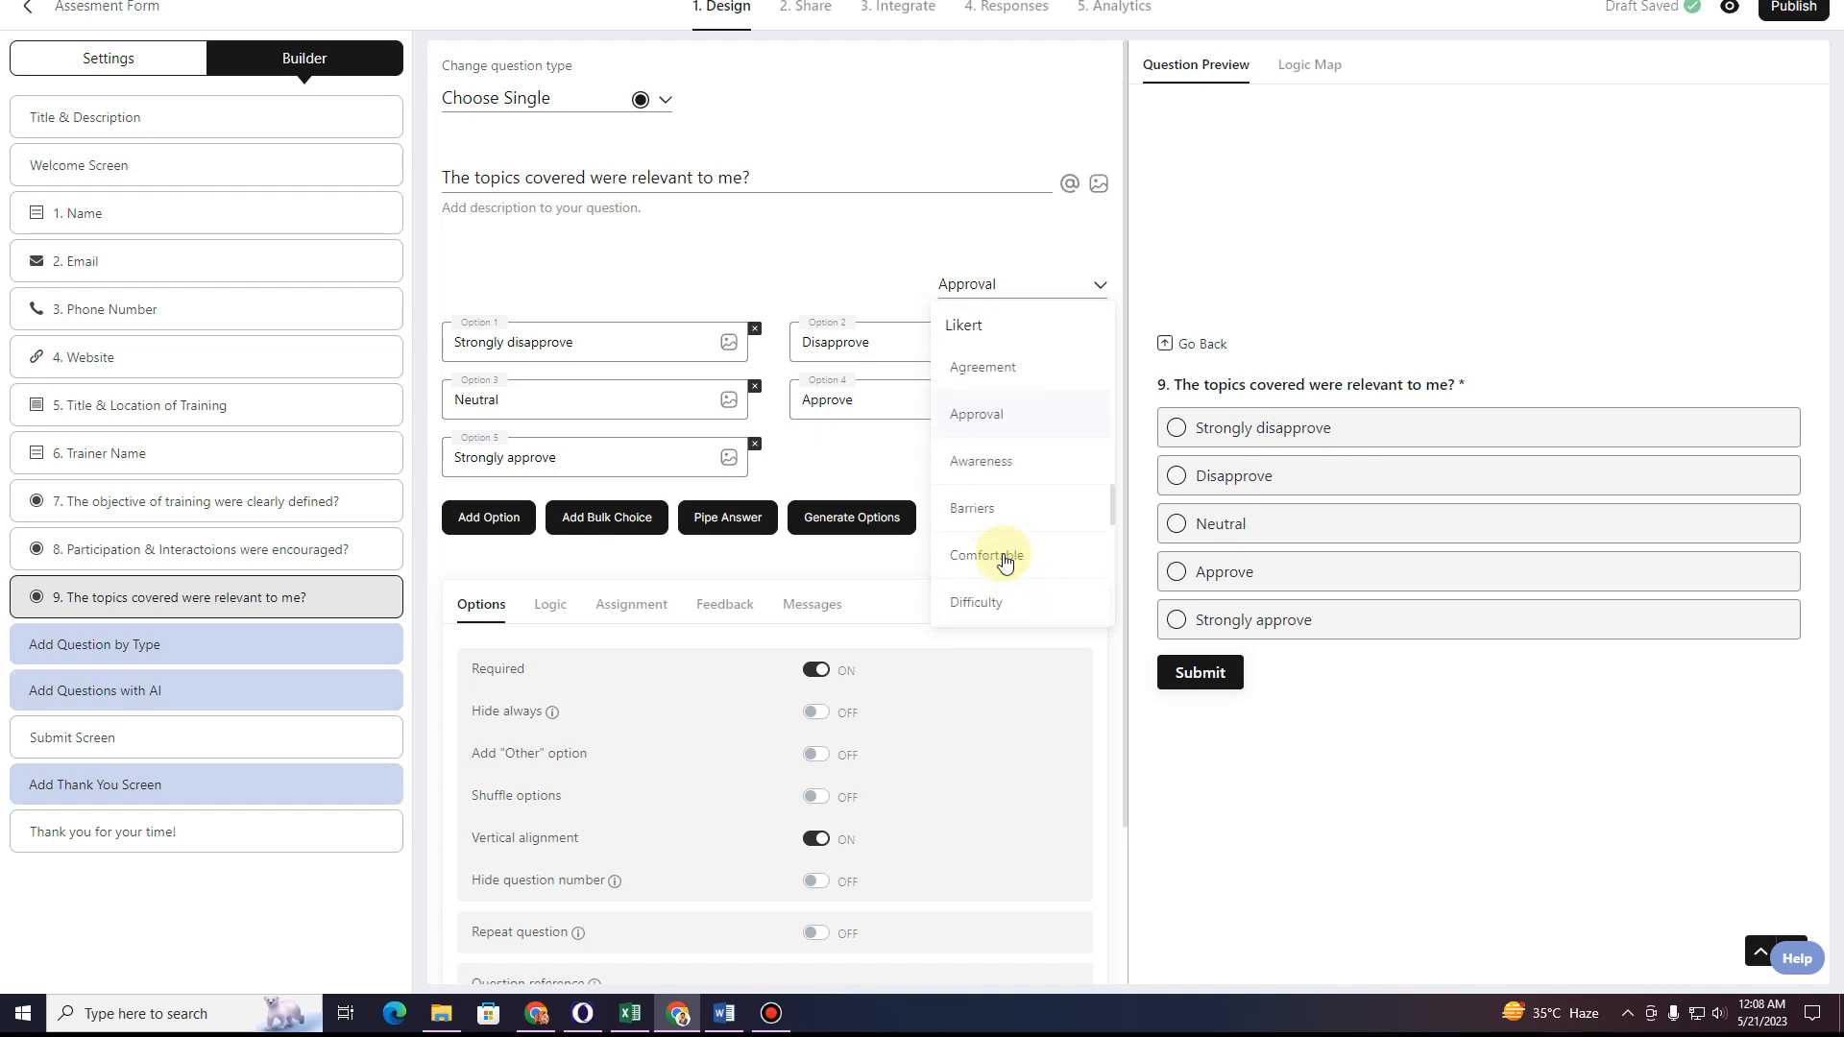
left_click(1017, 479)
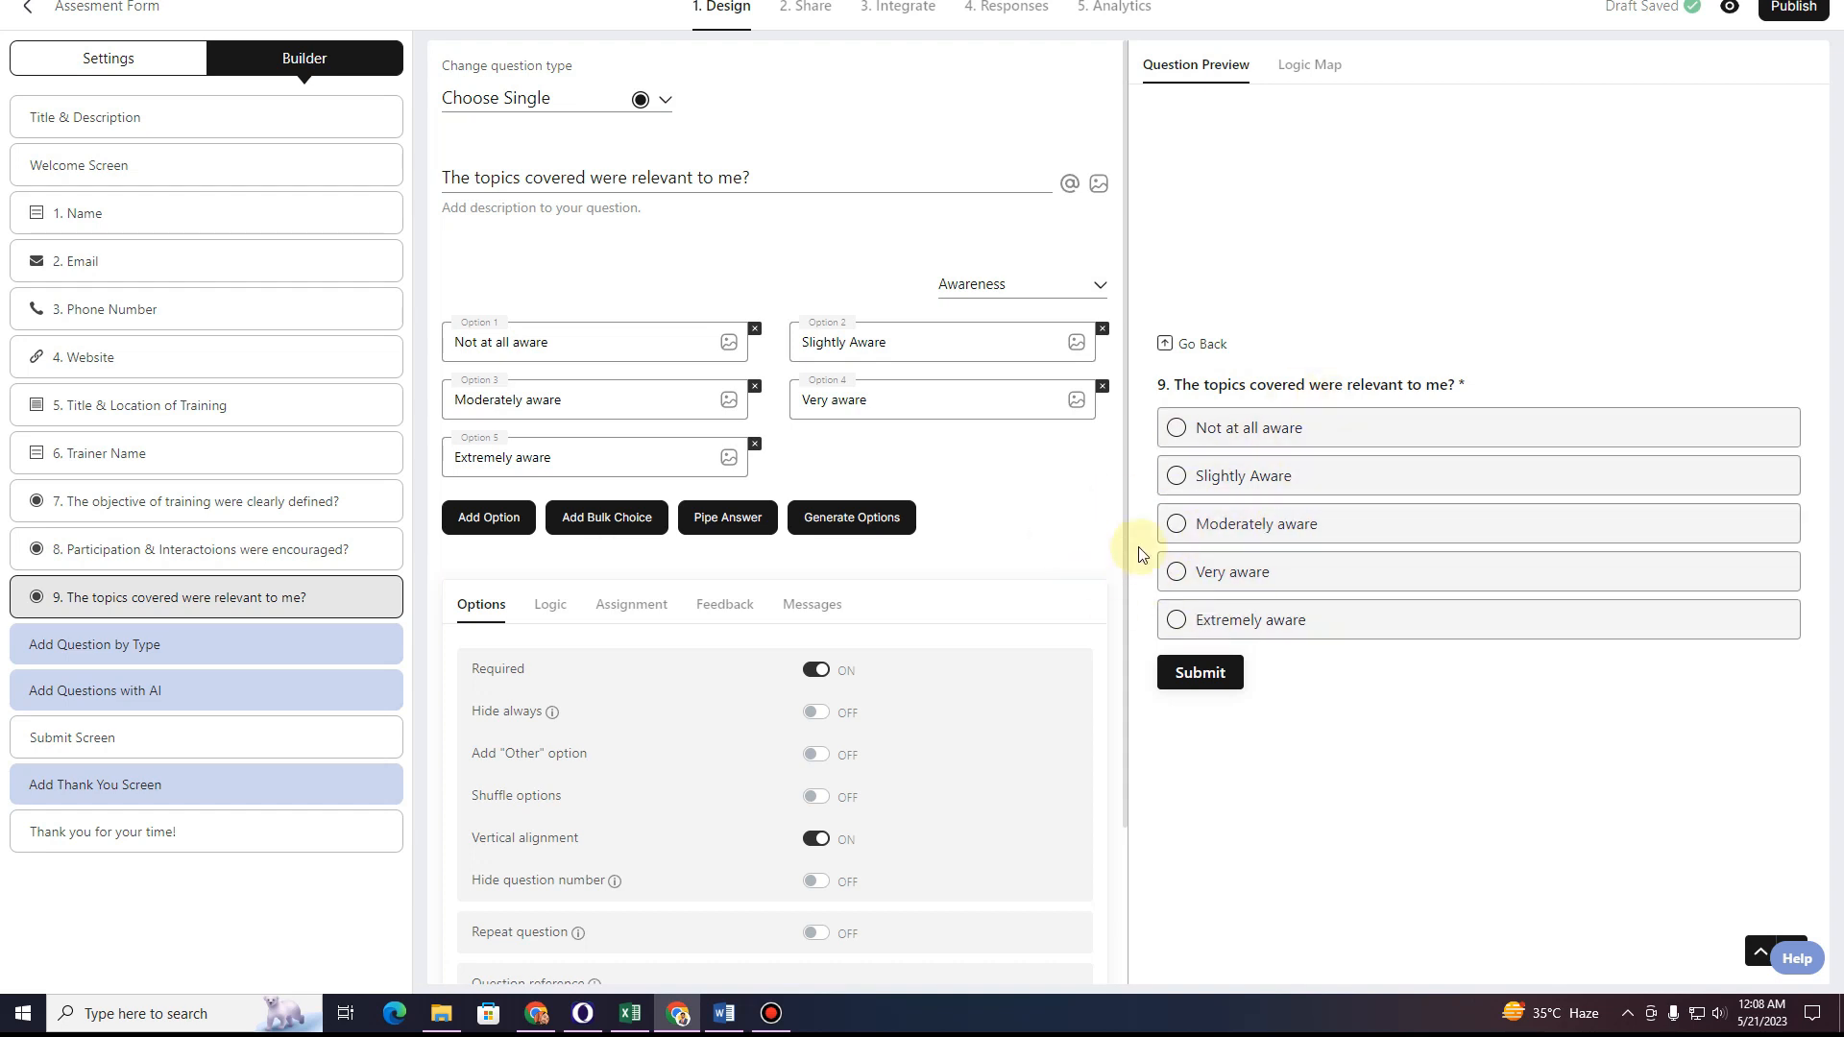
mouse_move(303, 601)
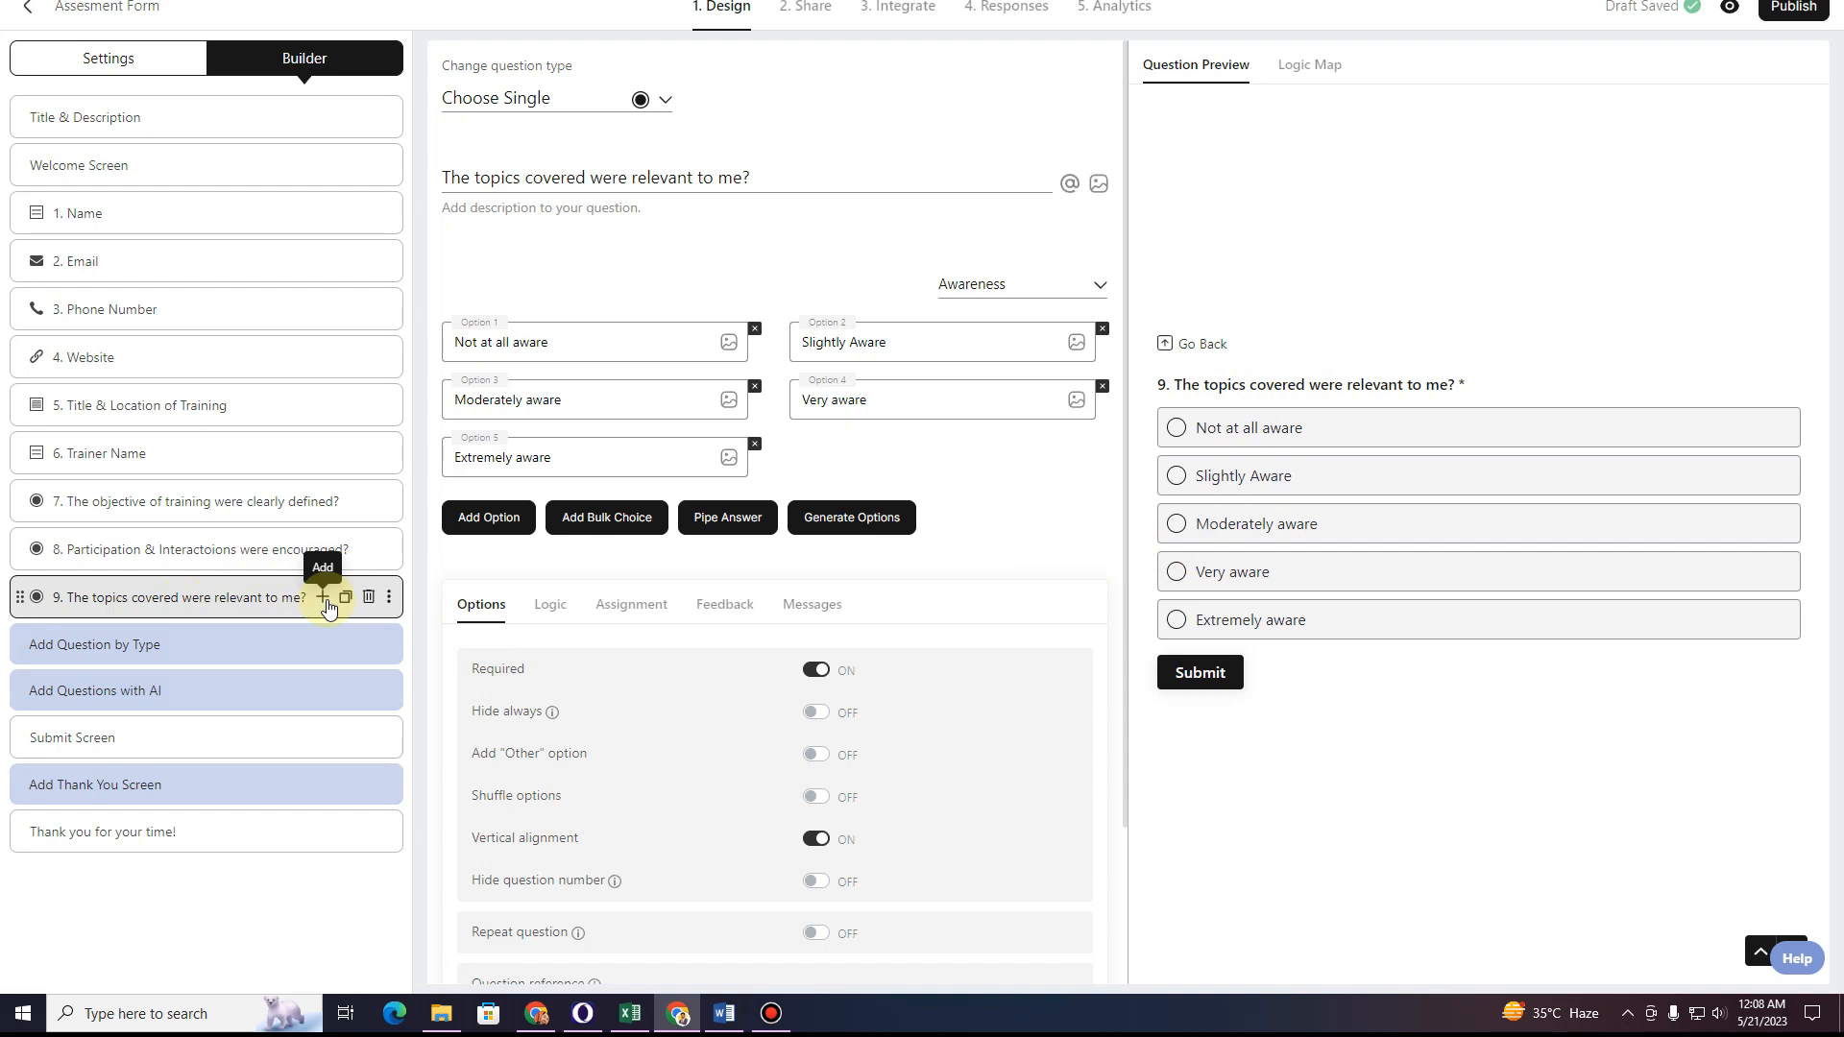
Generate AI question suggestions from the prompt "Write 5 questions about the quality of a free session that held yesterday".
left_click(166, 662)
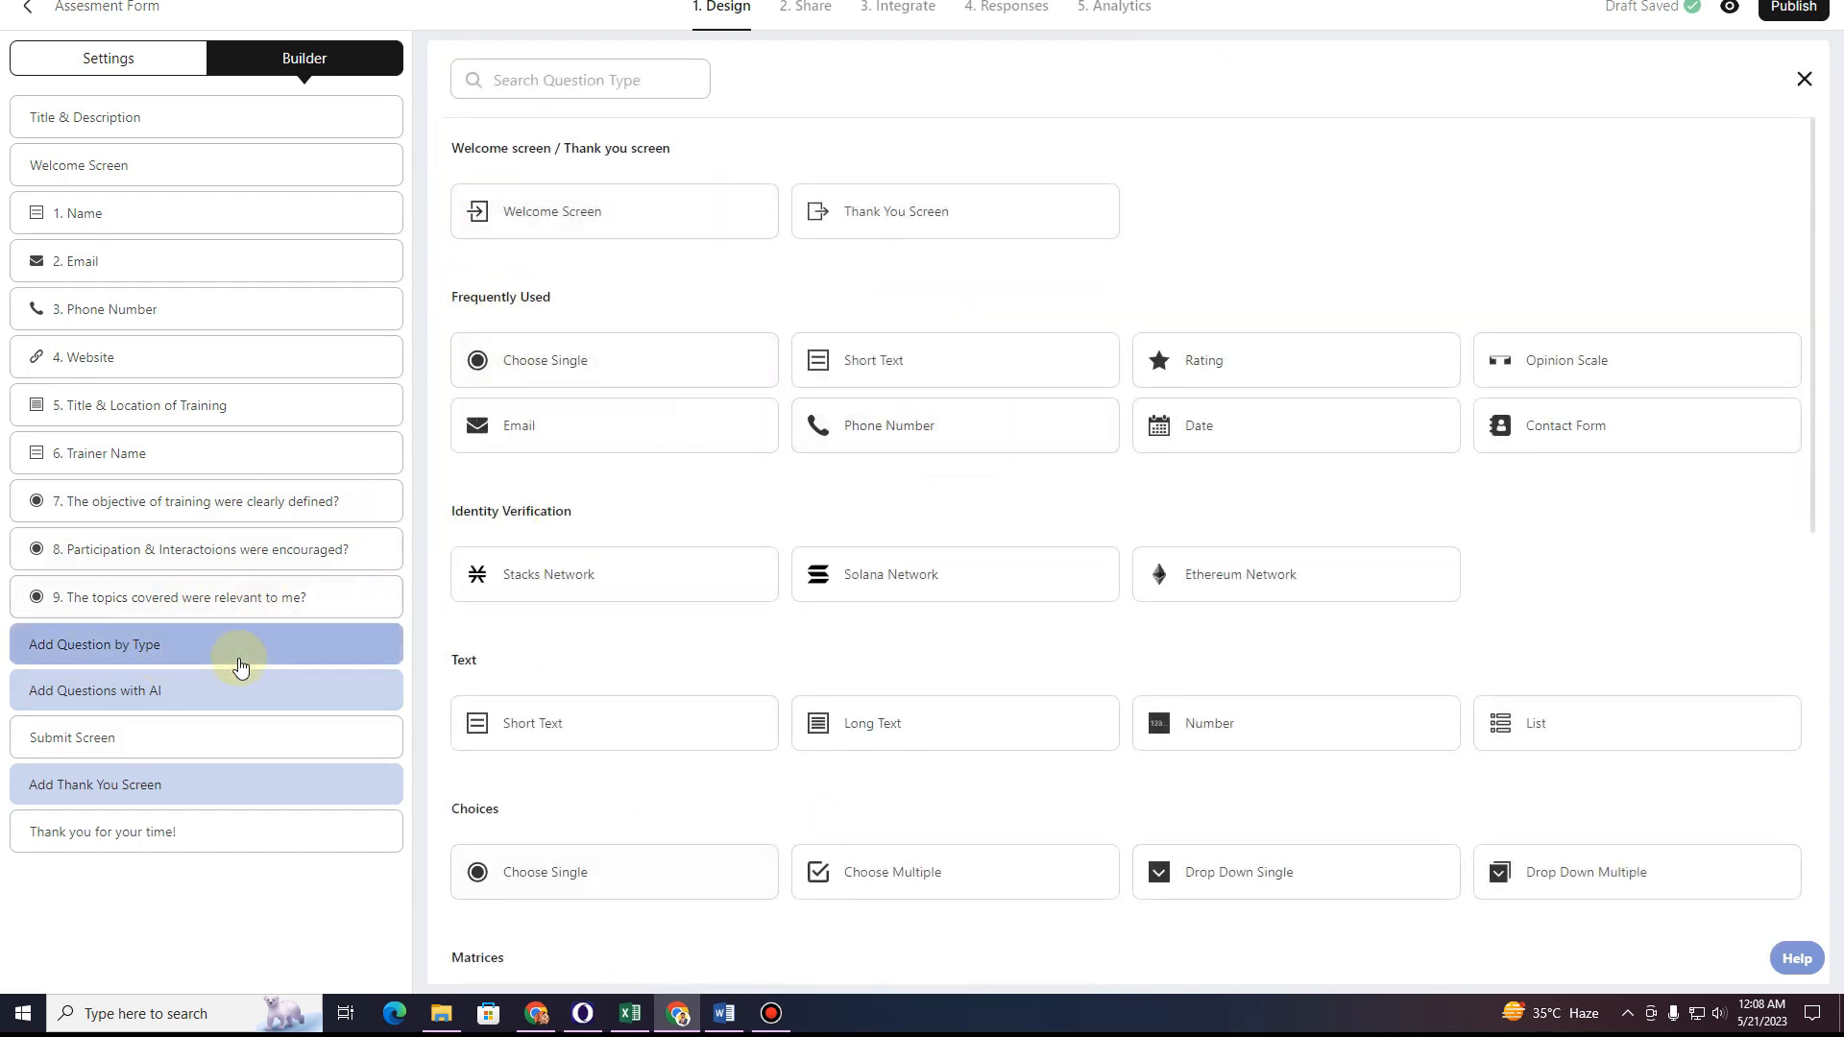
left_click(121, 601)
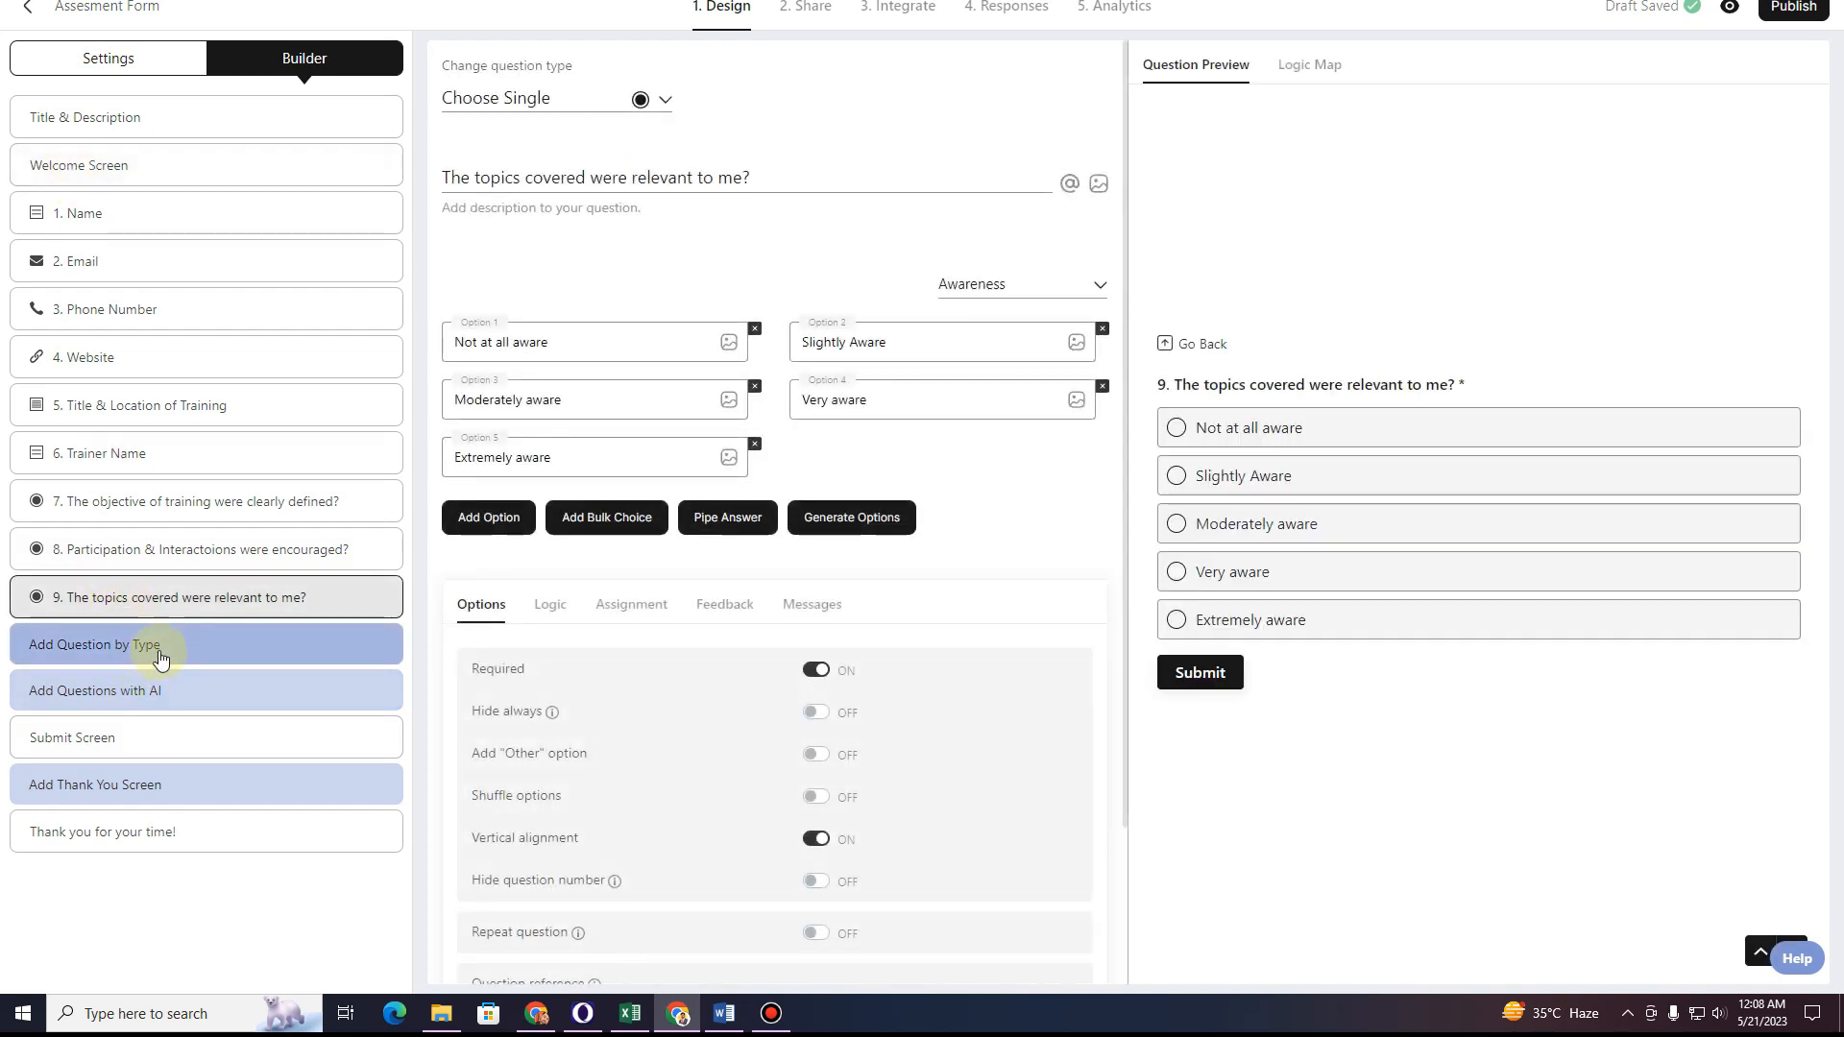
left_click(136, 709)
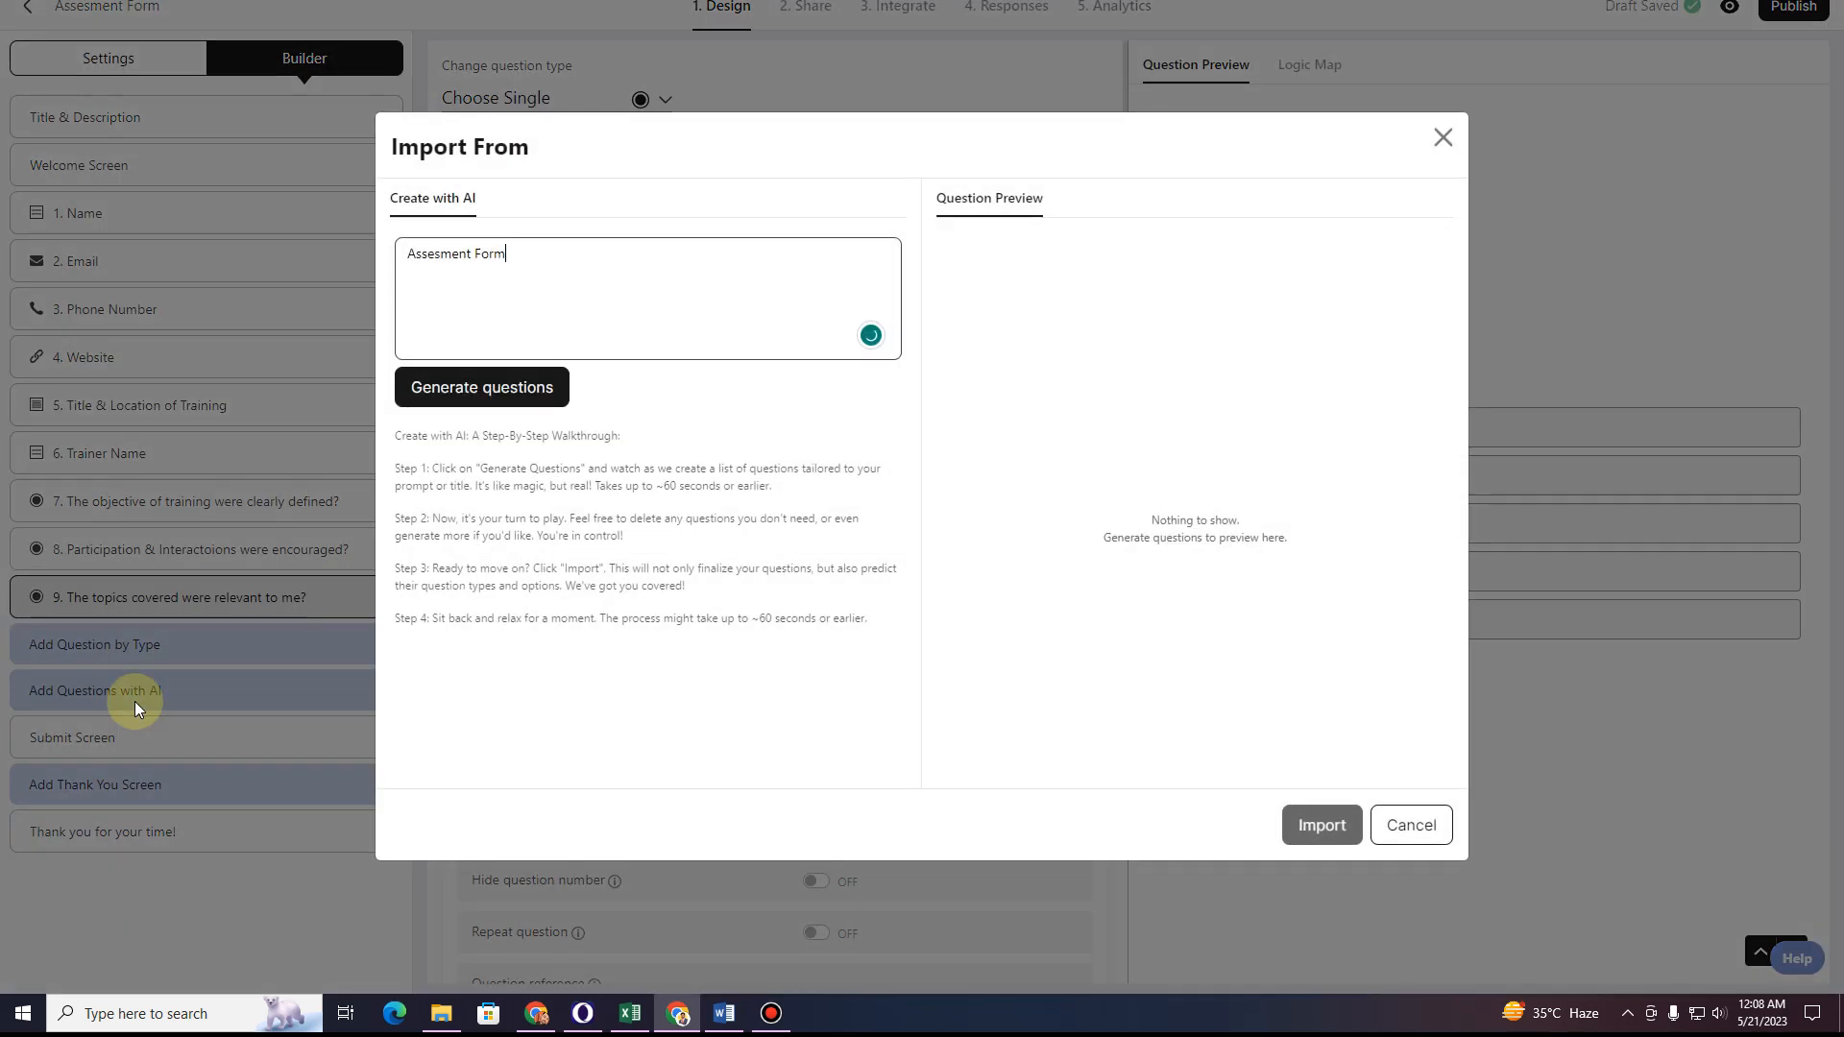
left_click(510, 302)
key("ctrl+a")
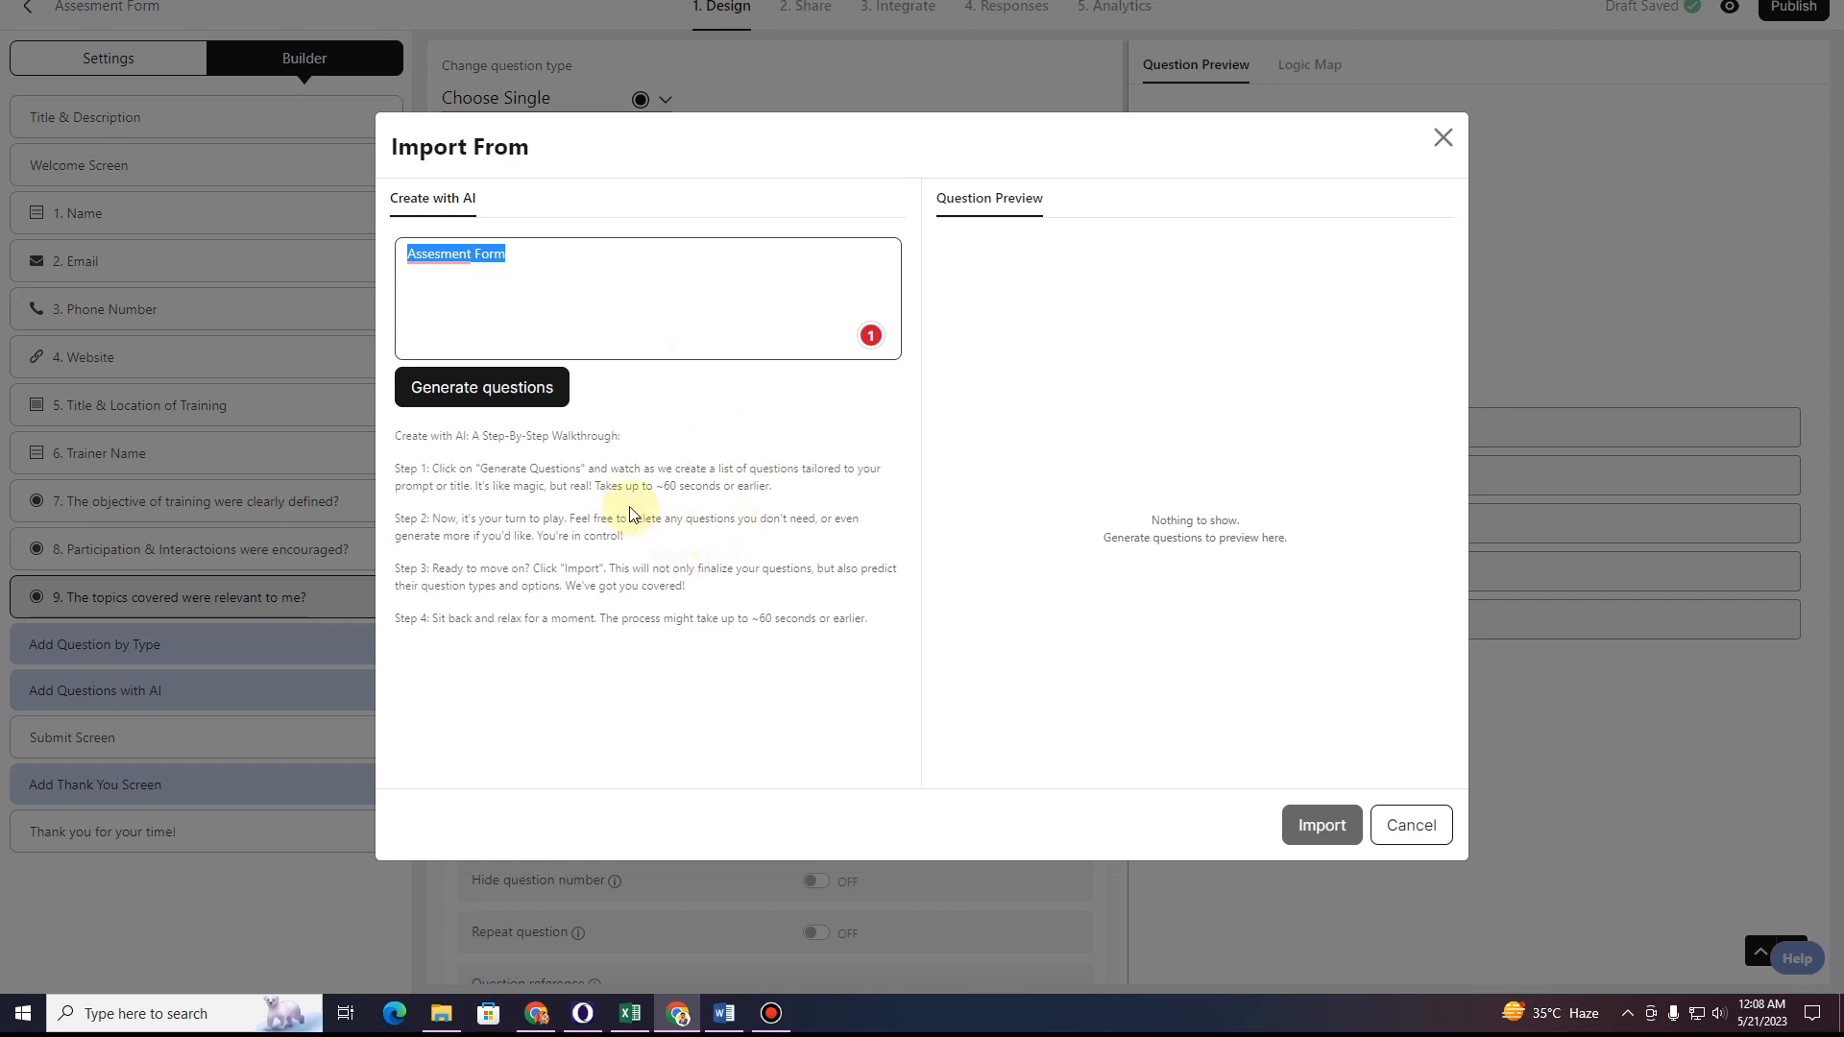
left_click(547, 267)
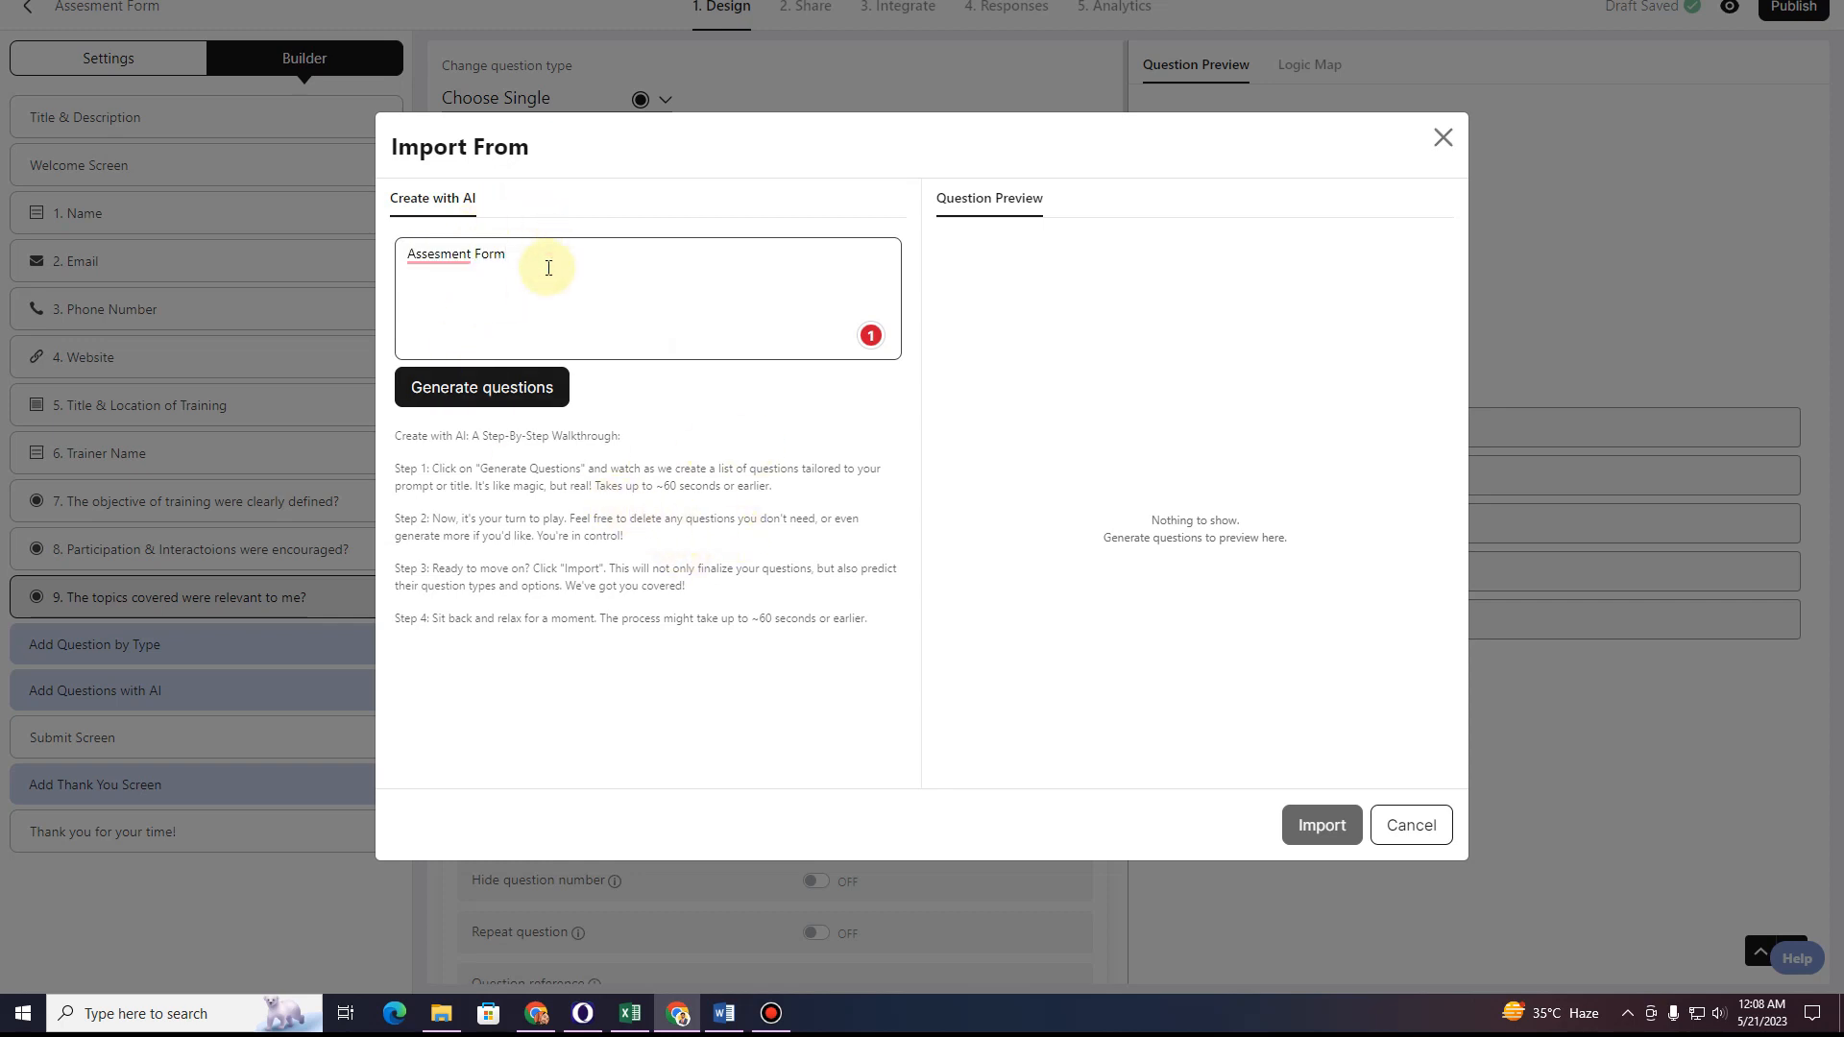
left_click_drag(548, 267, 427, 274)
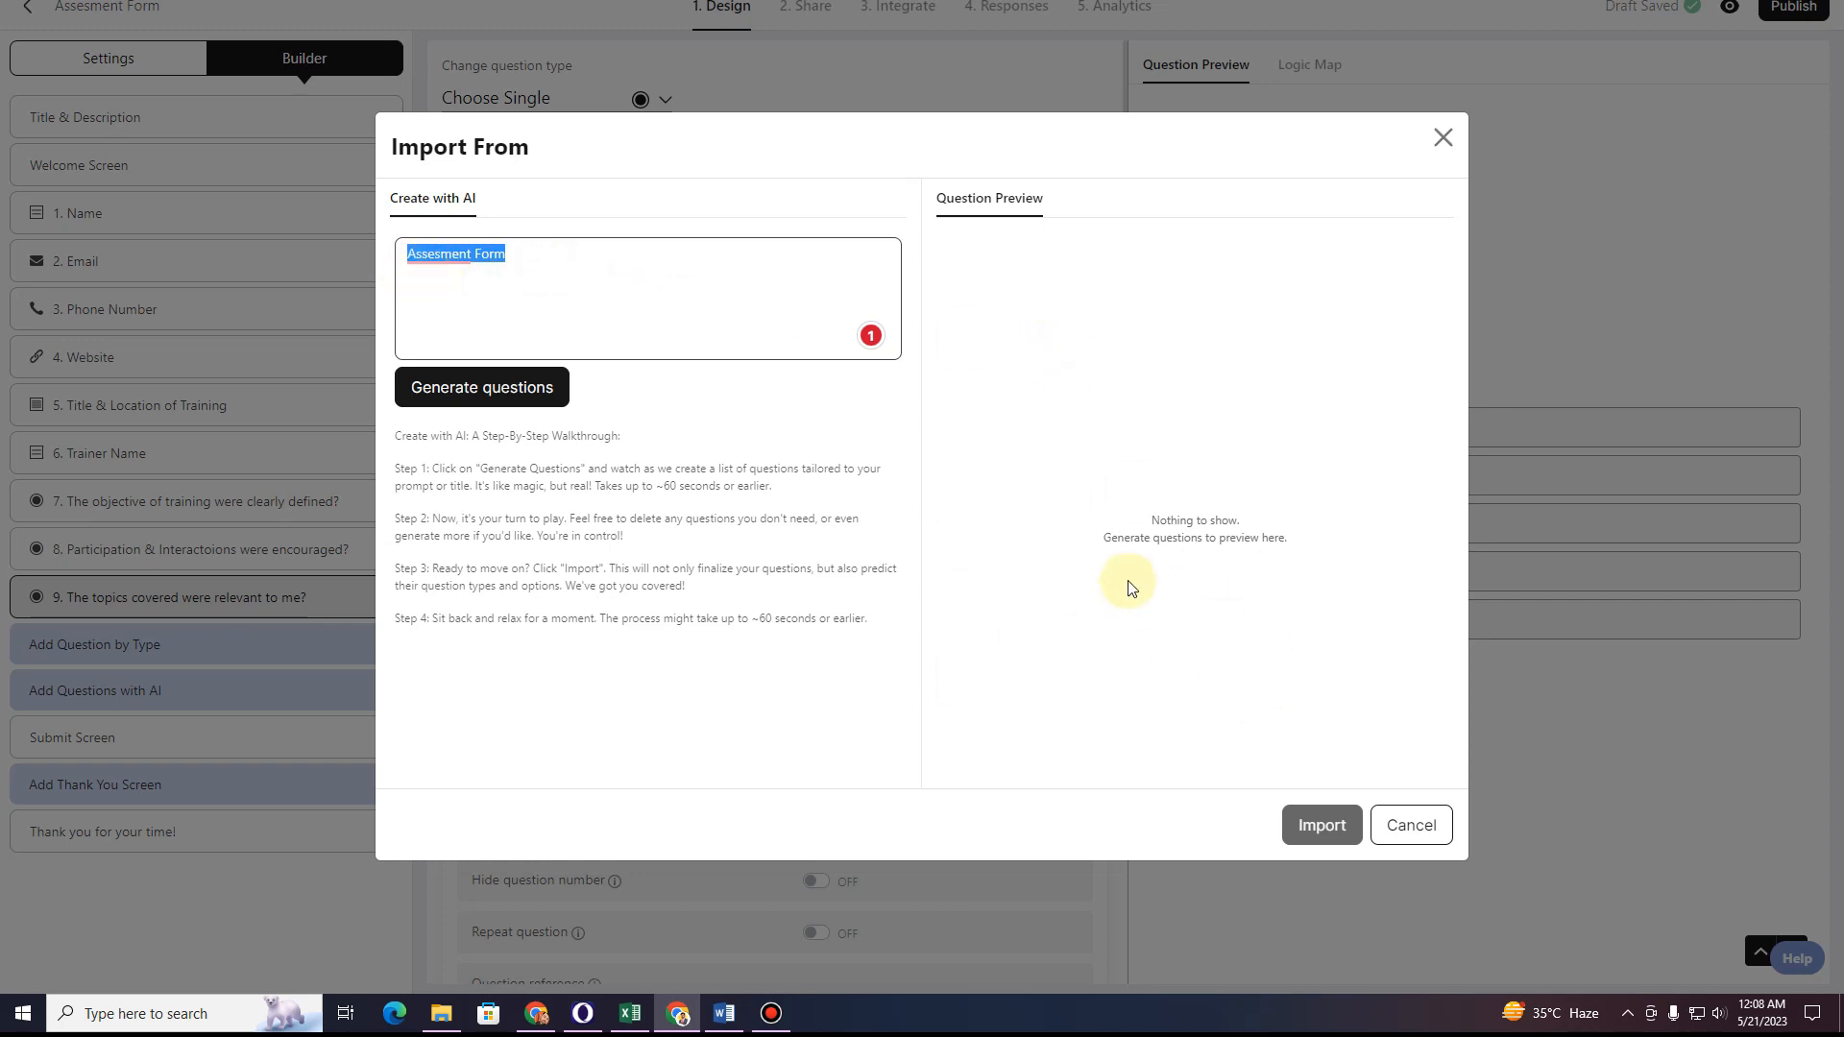
triple_click(640, 312)
type("Wr")
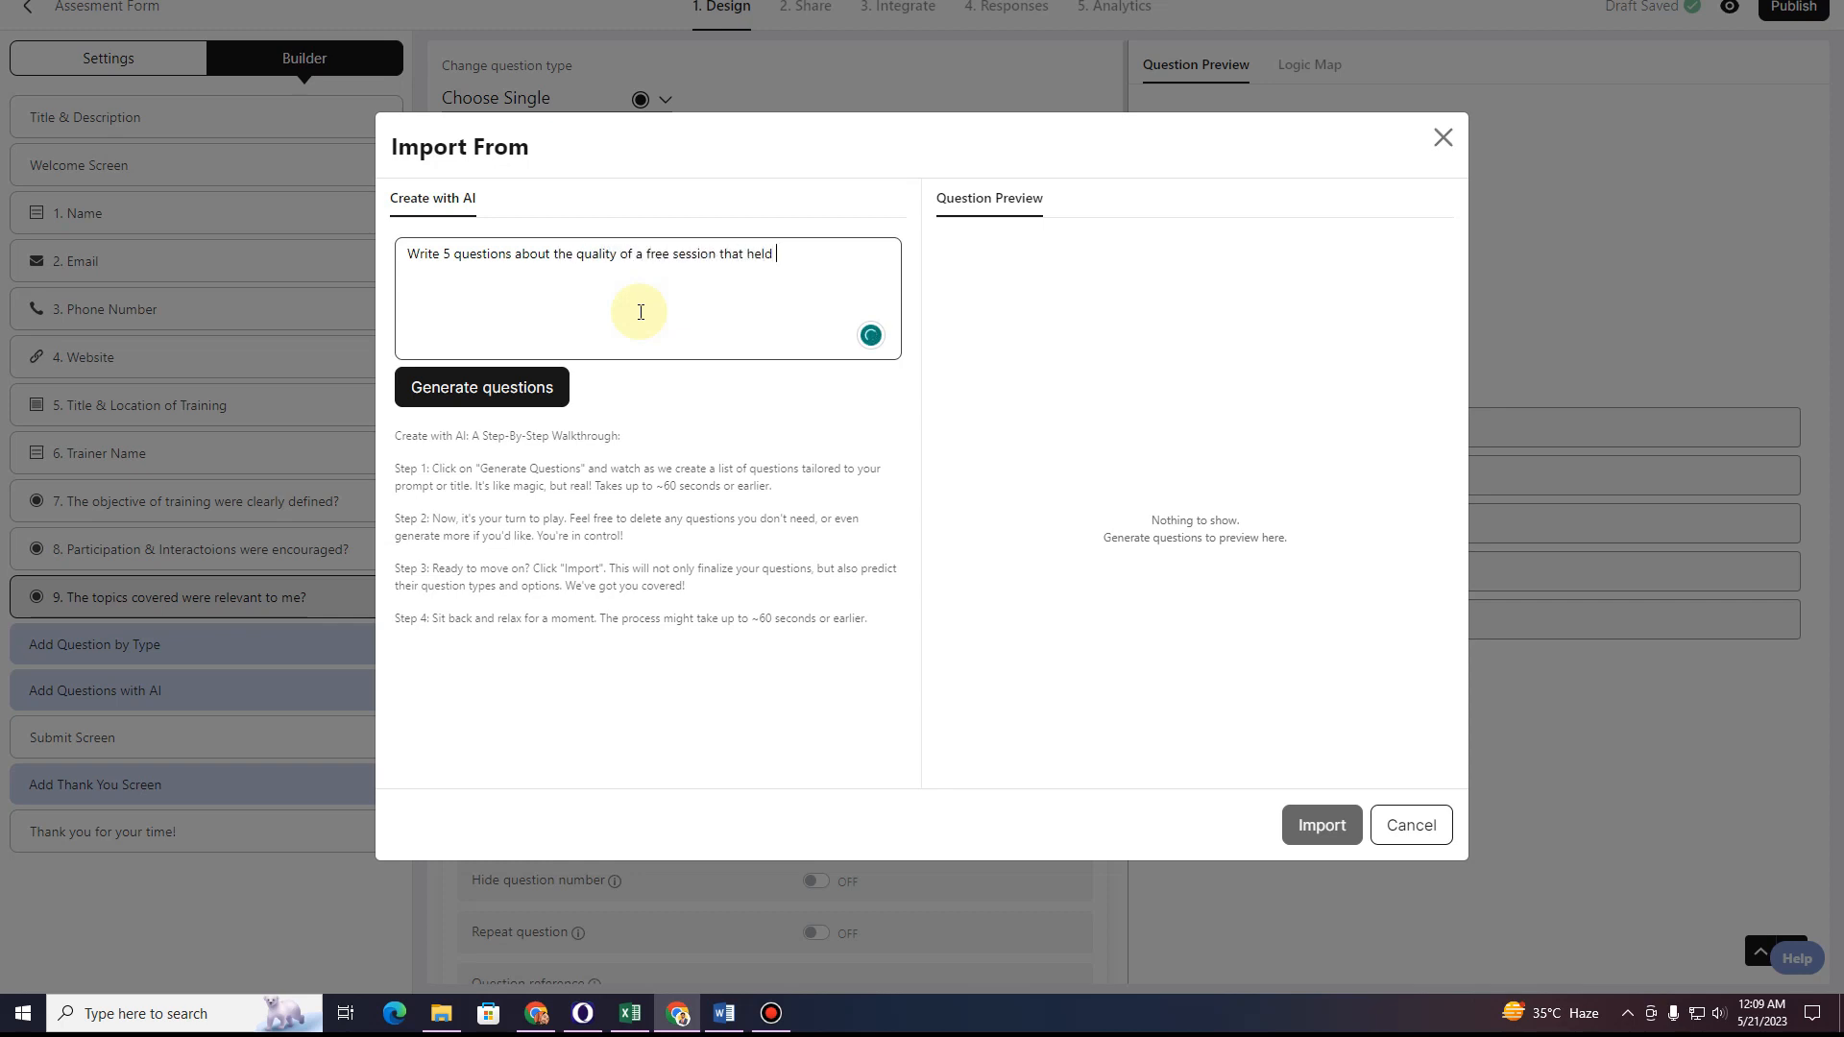
left_click(533, 393)
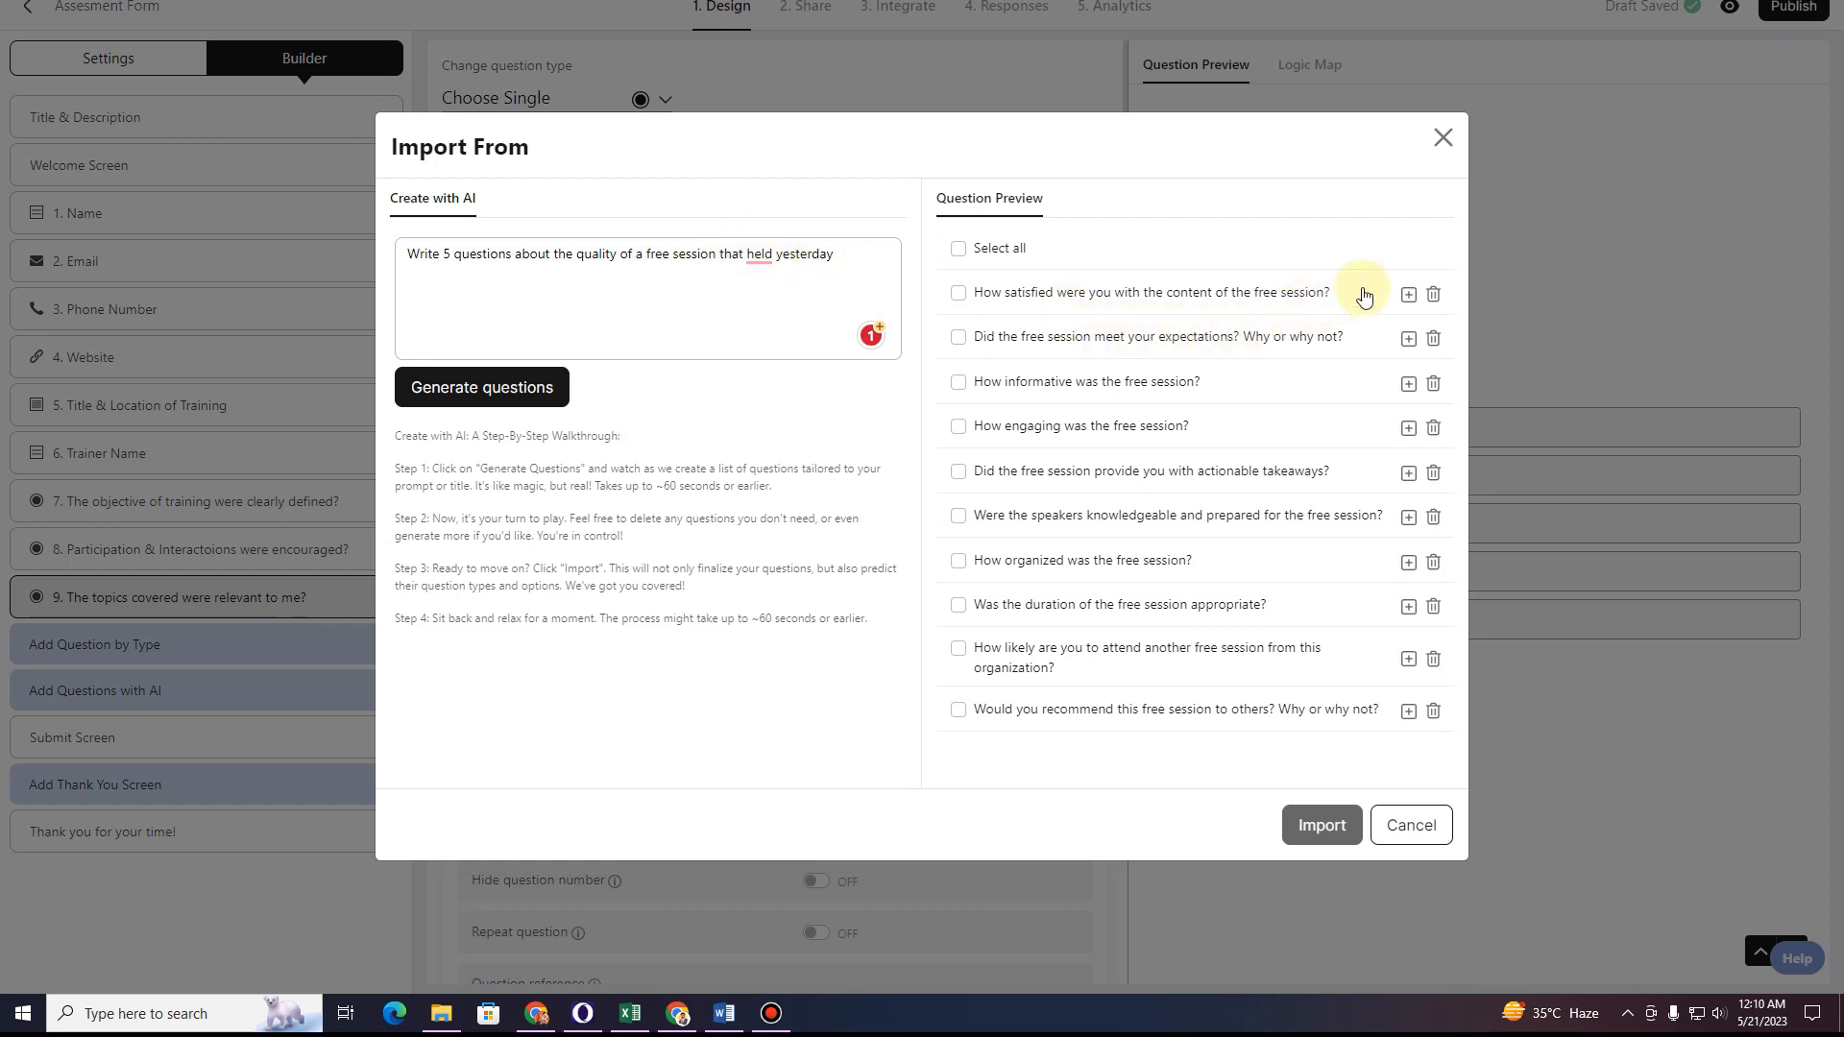
Select all the AI-suggested free session questions and import them into the form.
left_click(1294, 306)
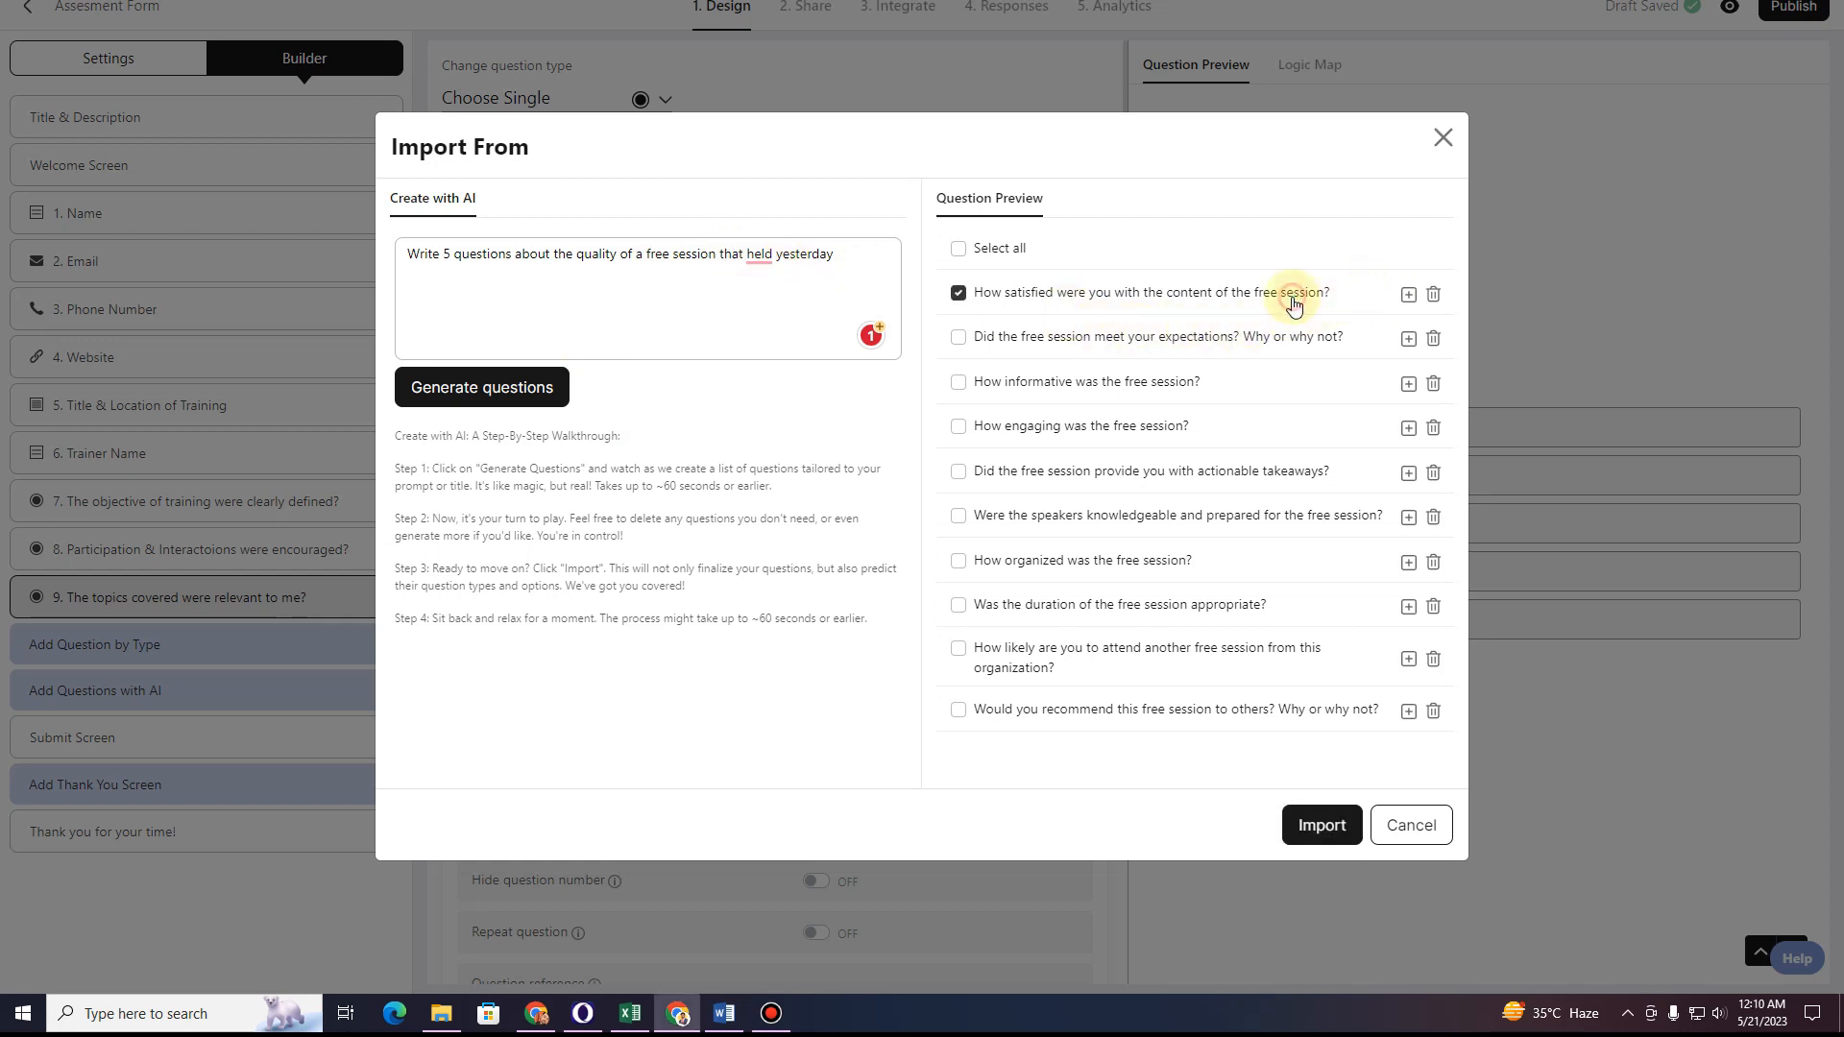
left_click(1293, 303)
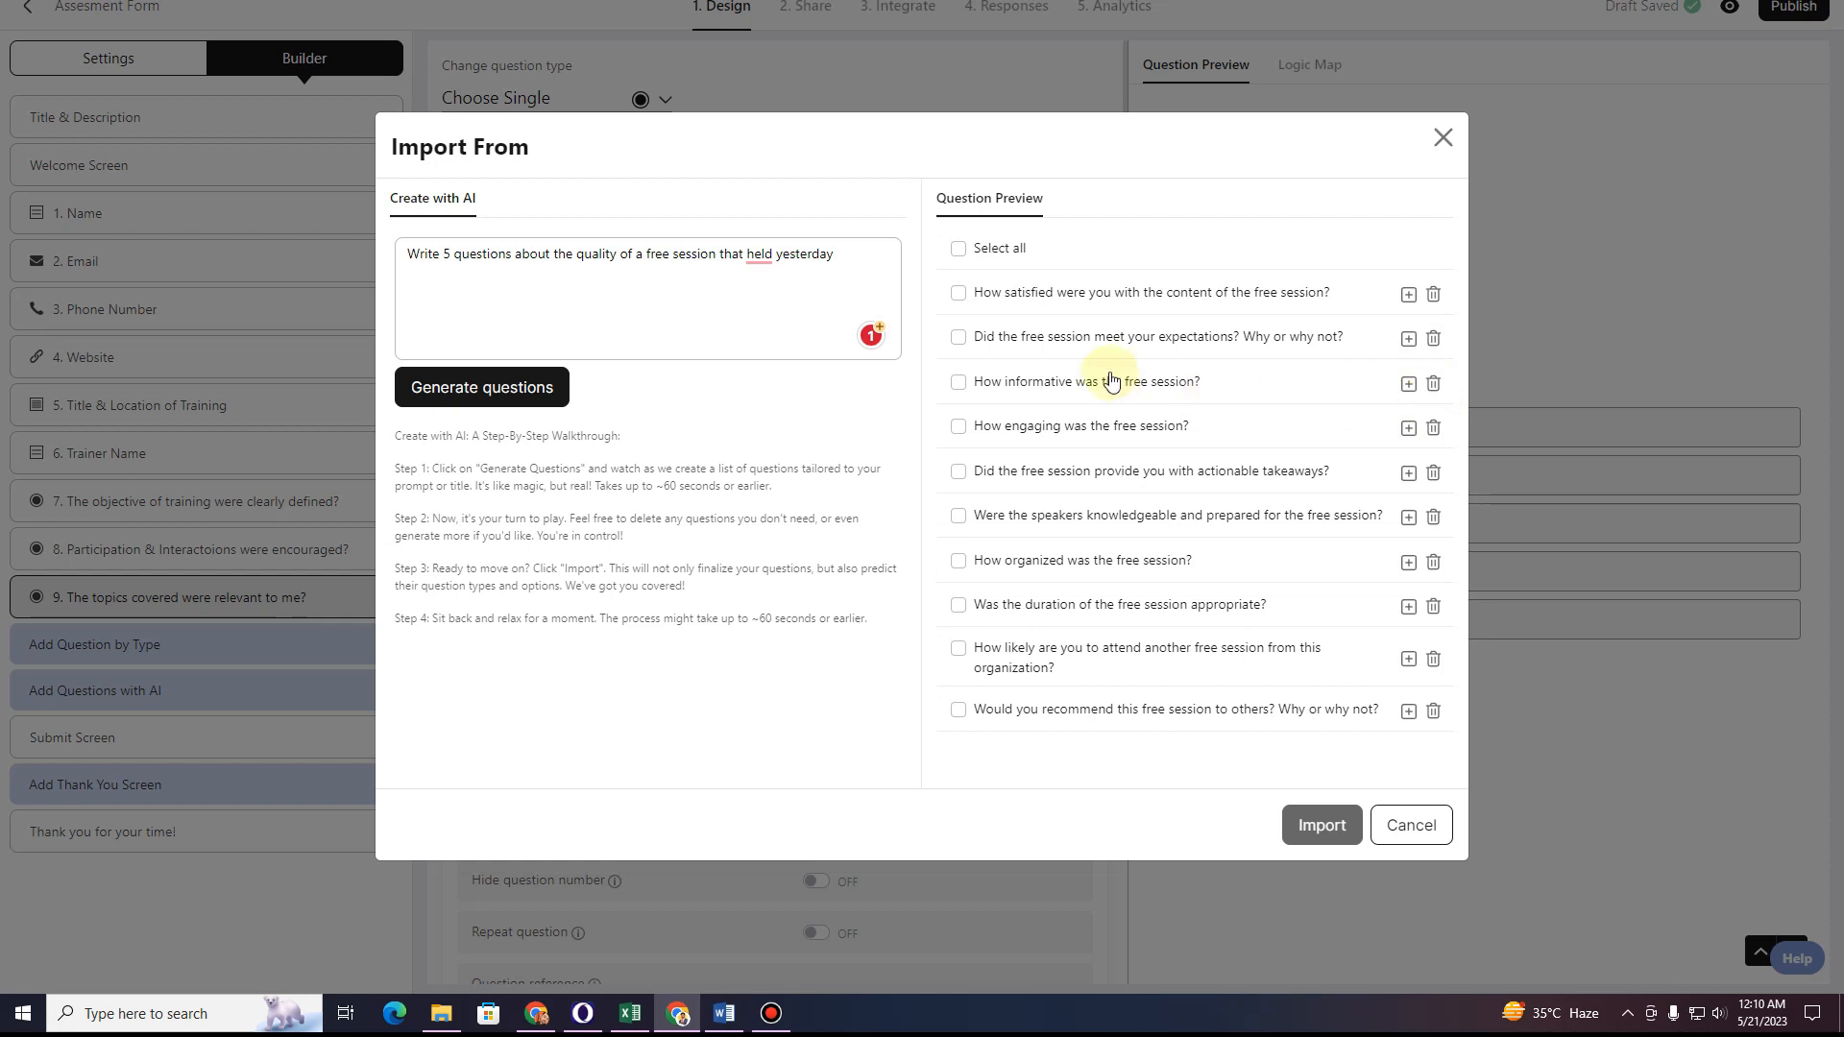
left_click(958, 293)
left_click(958, 337)
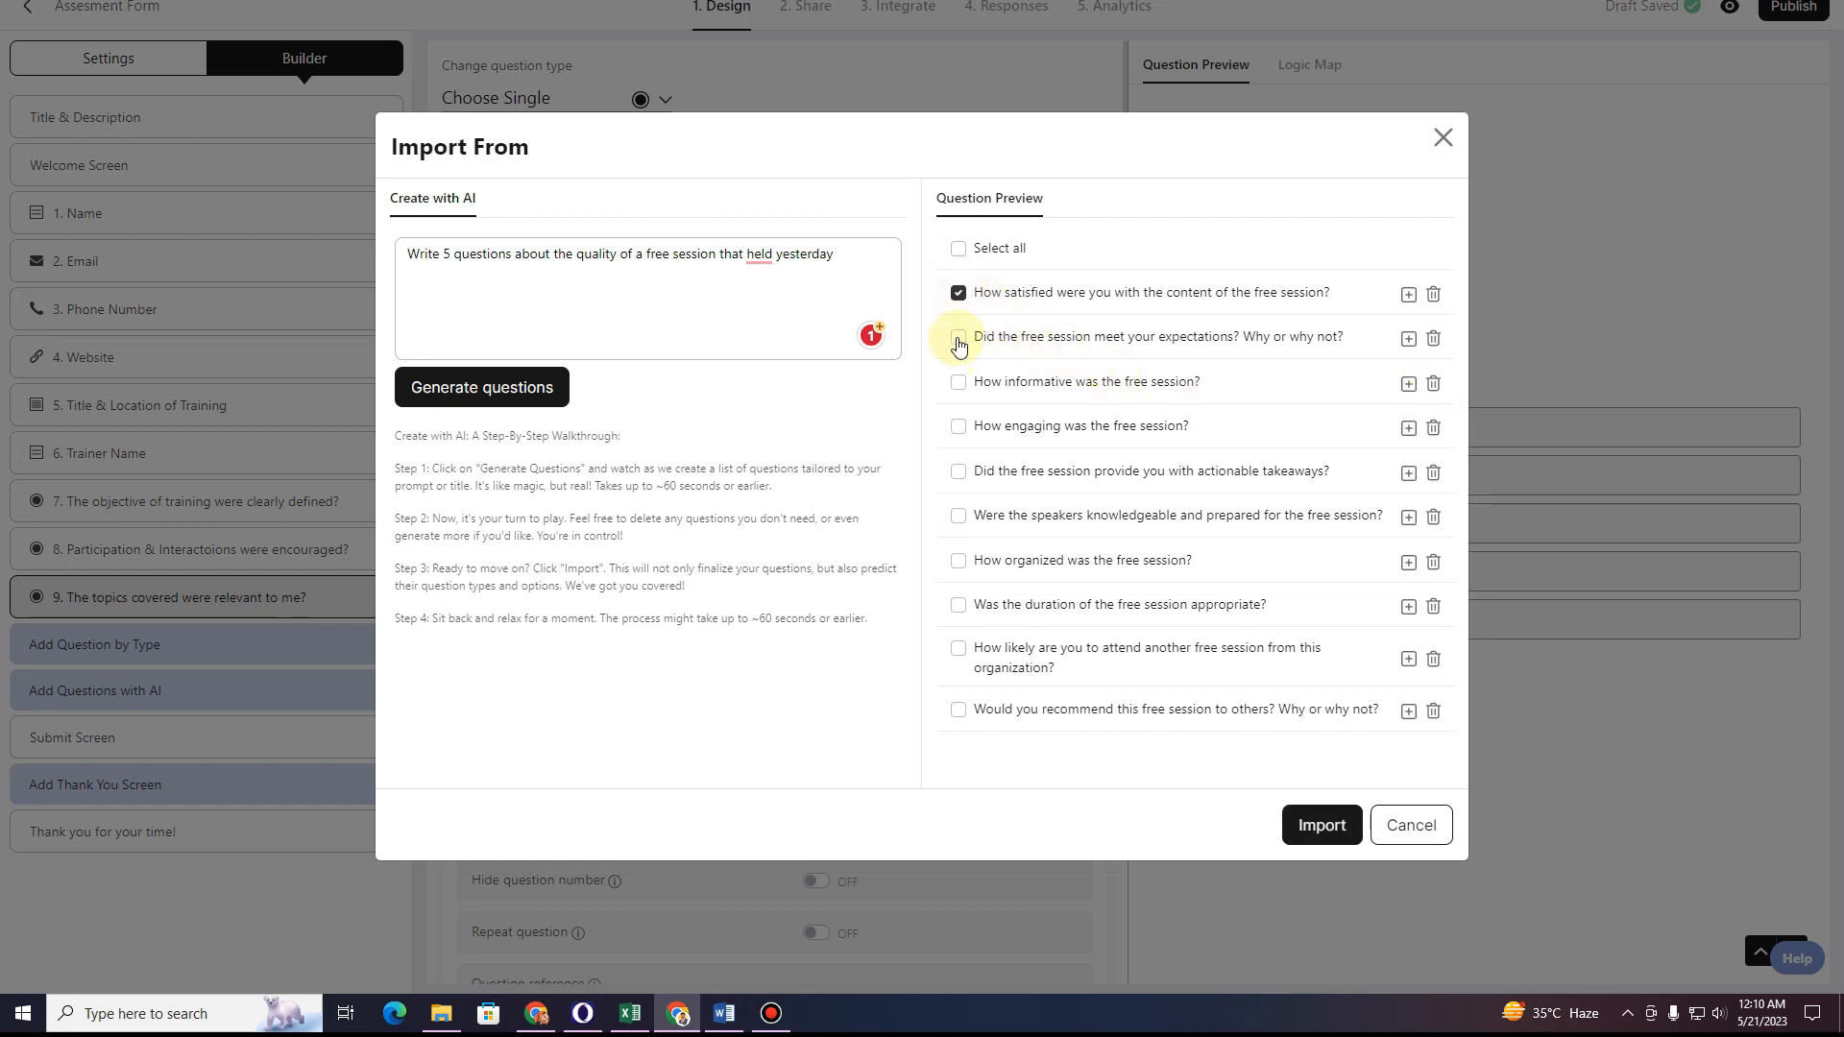
left_click(957, 250)
left_click(1326, 825)
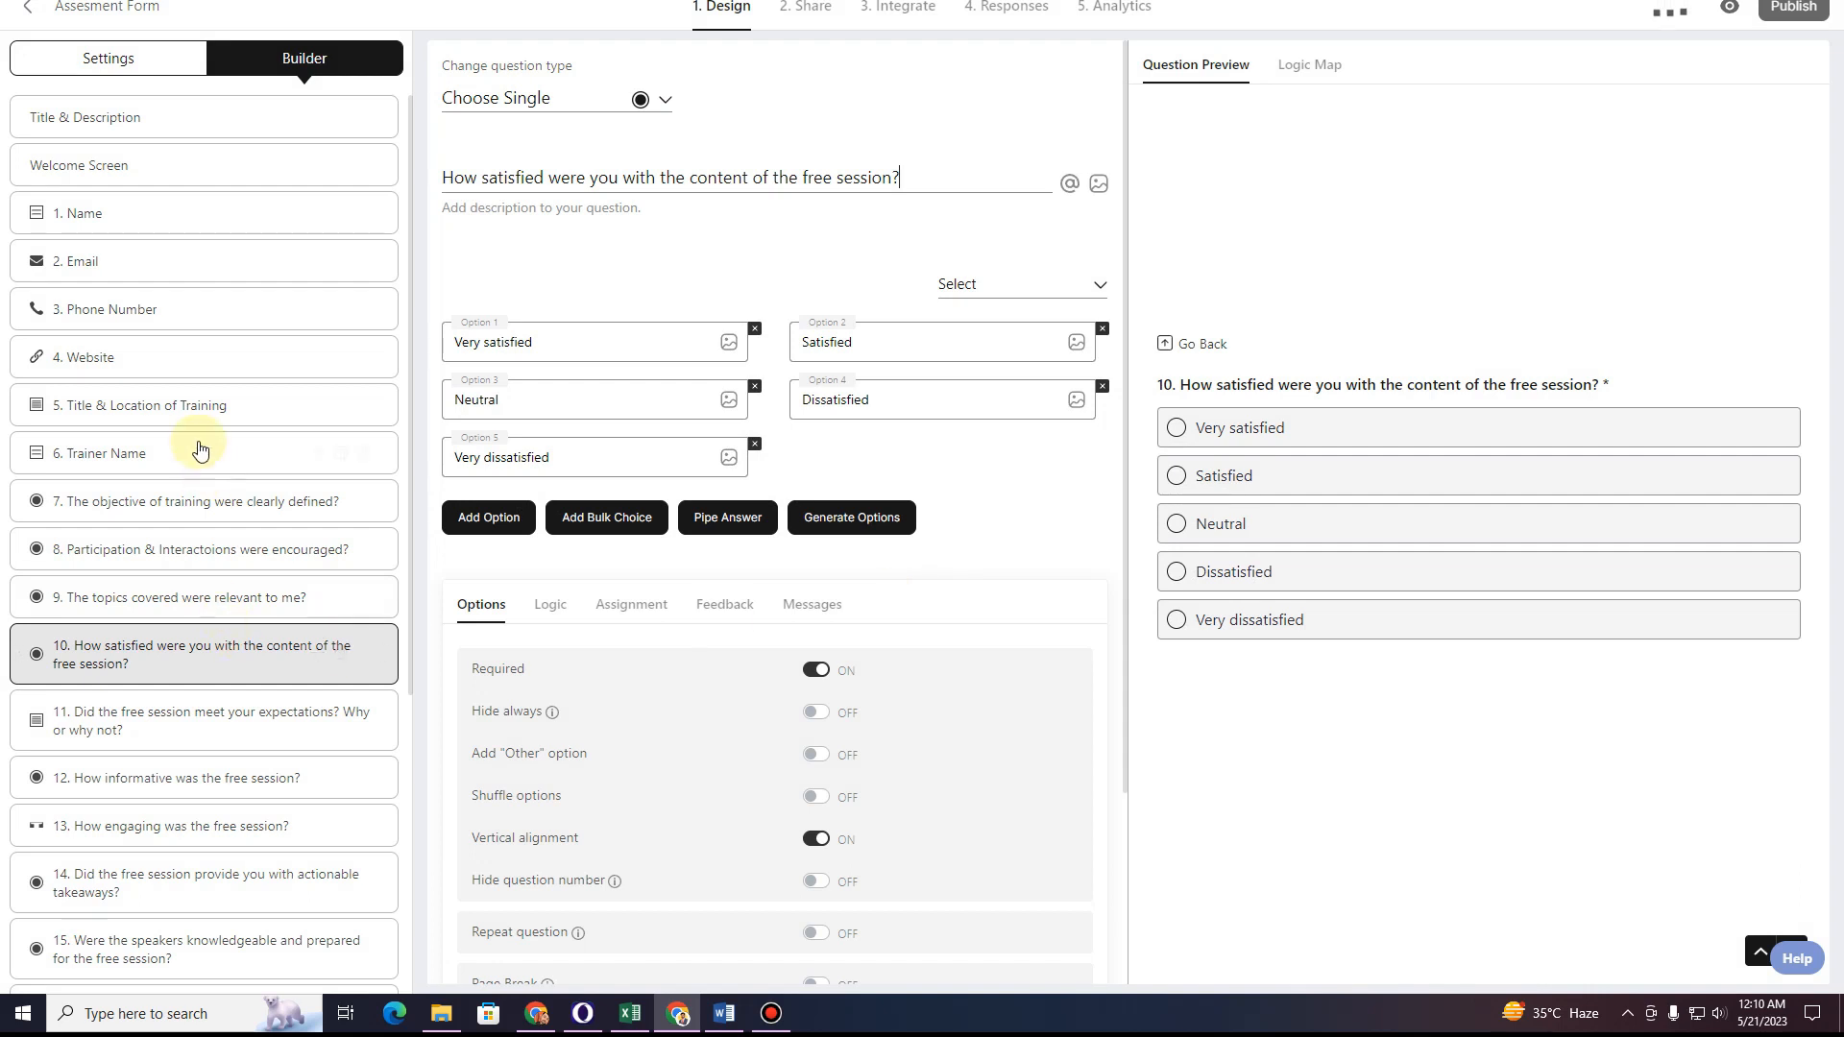
View the Submit Screen's options and add another thank-you screen to the end of the form.
scroll(188, 480, "down", 3)
scroll(183, 496, "down", 1)
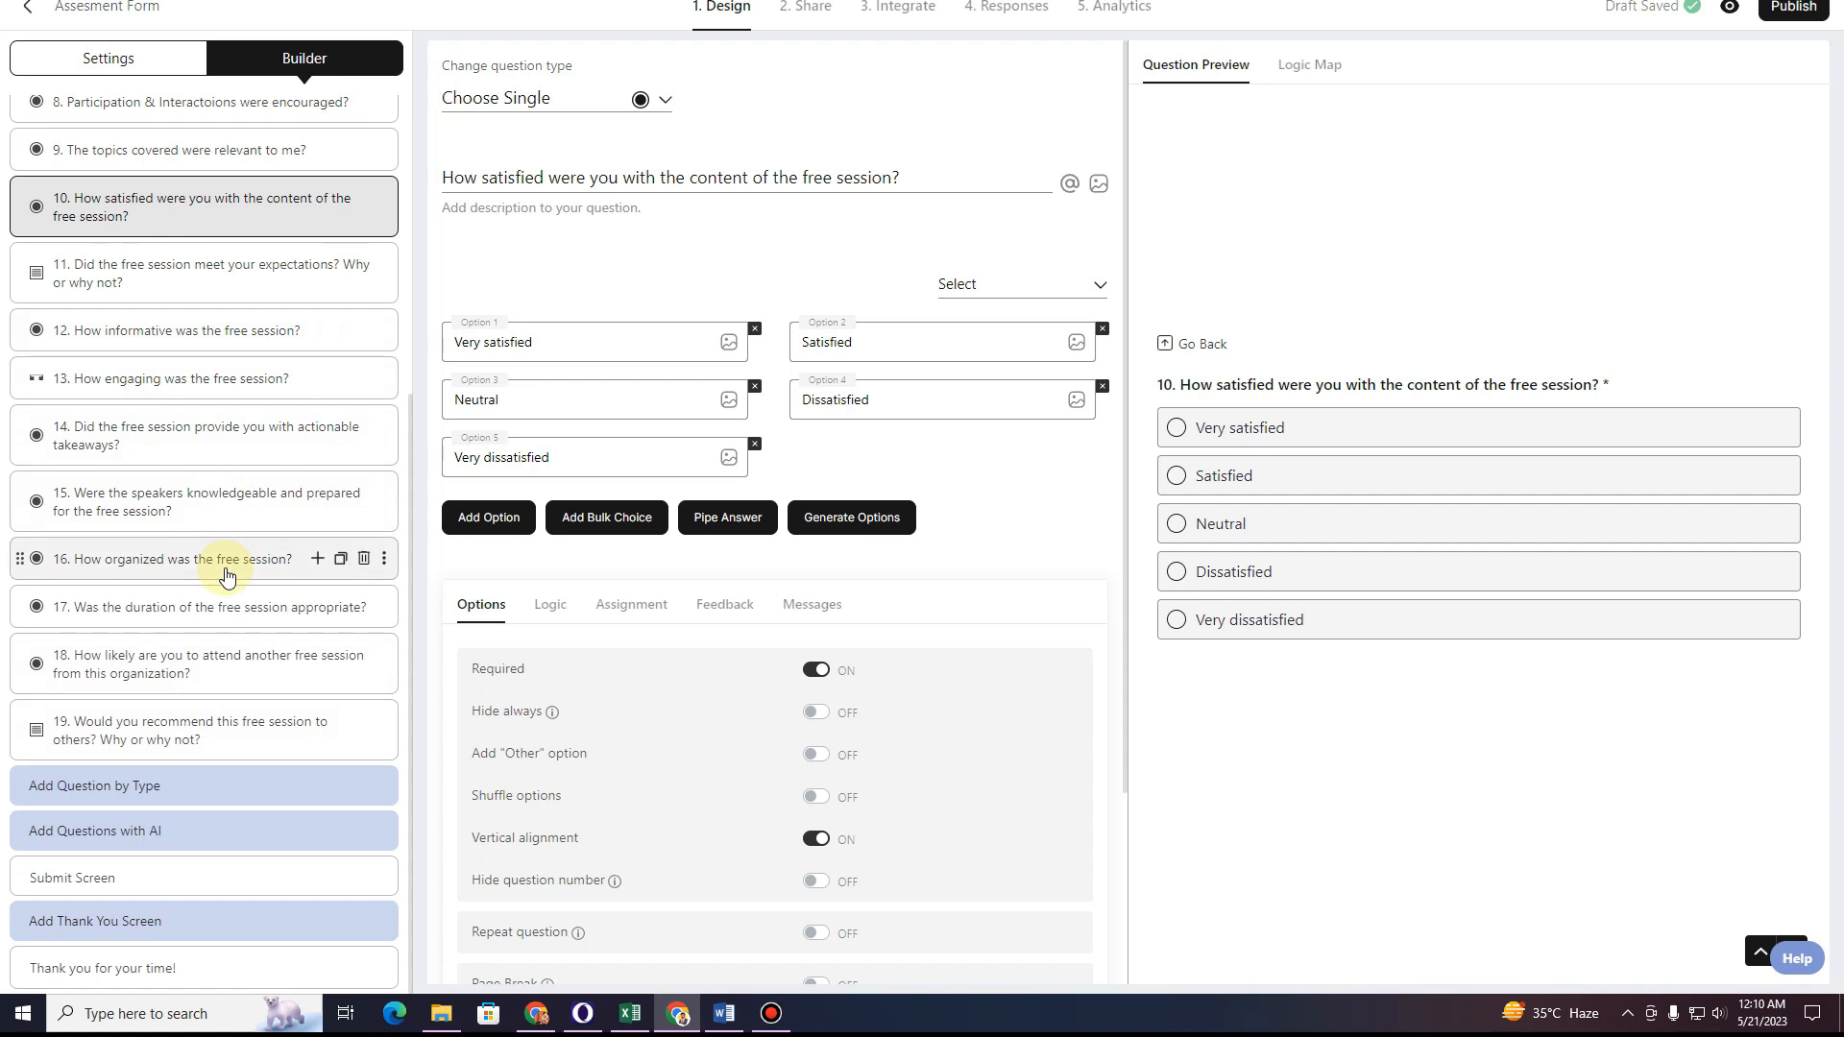
left_click(166, 885)
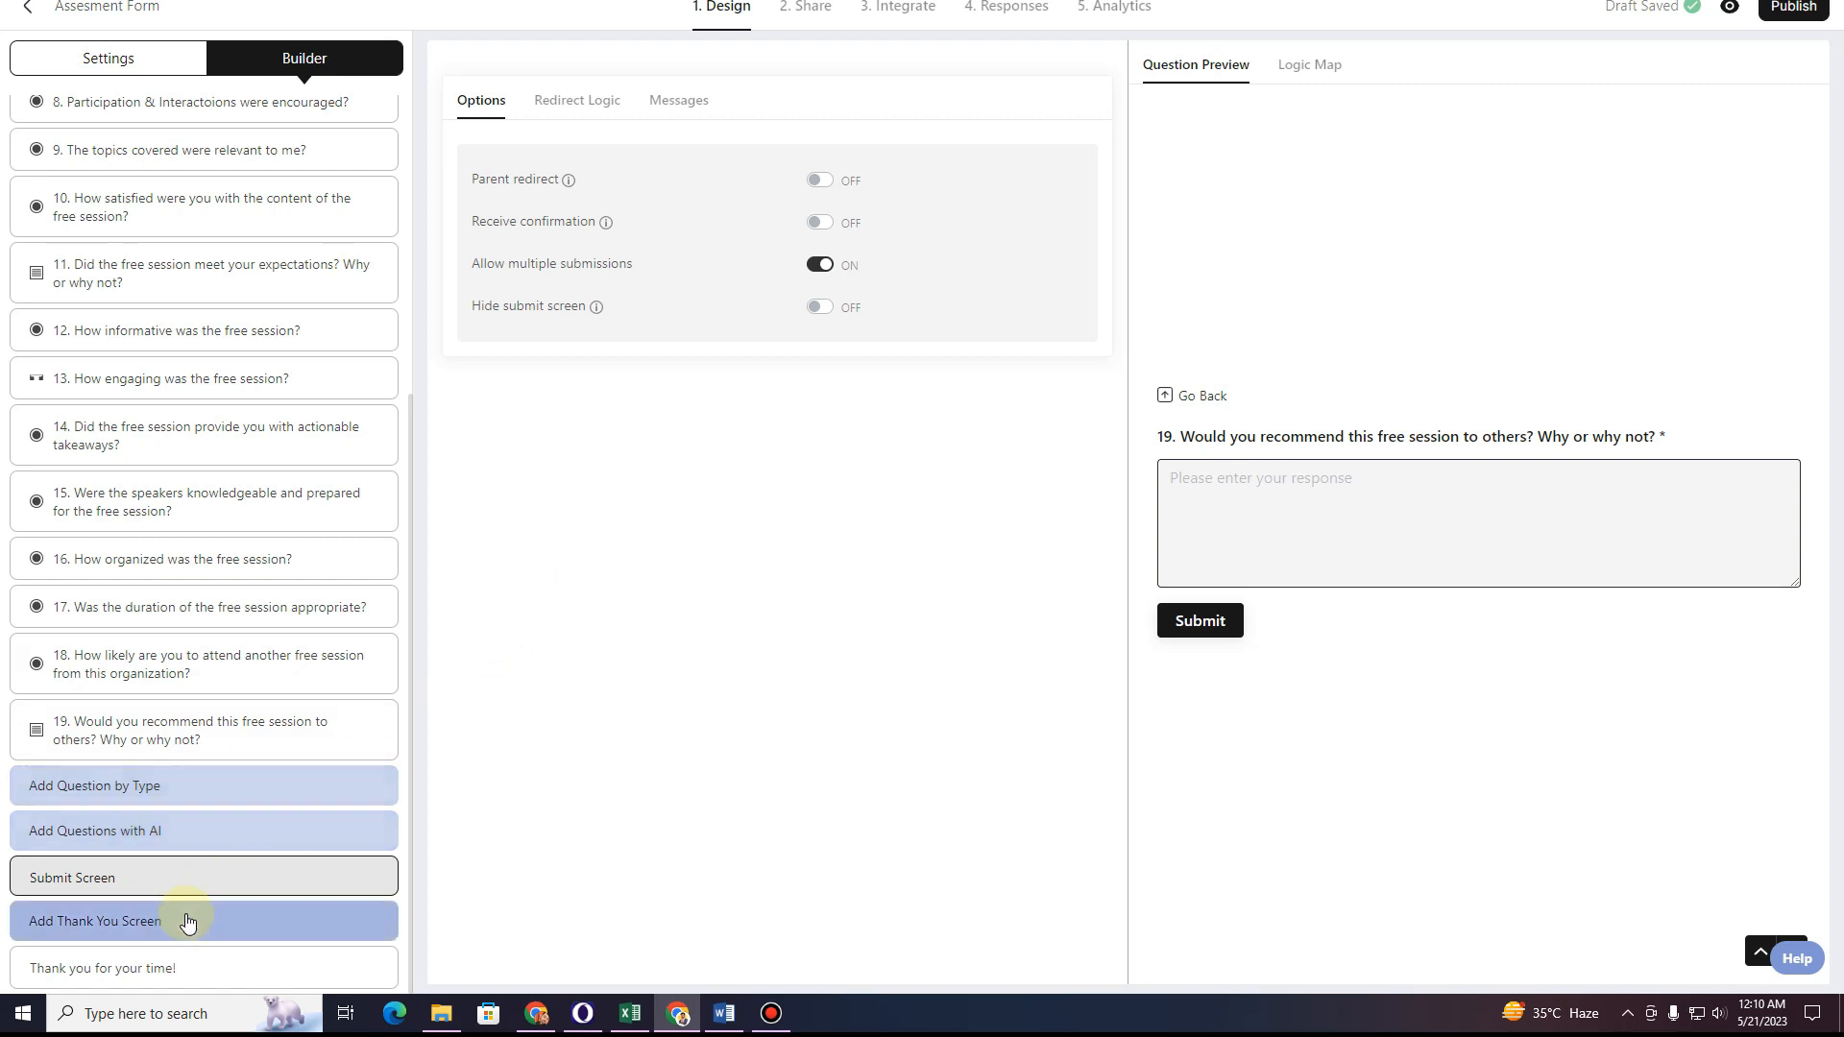
left_click(232, 927)
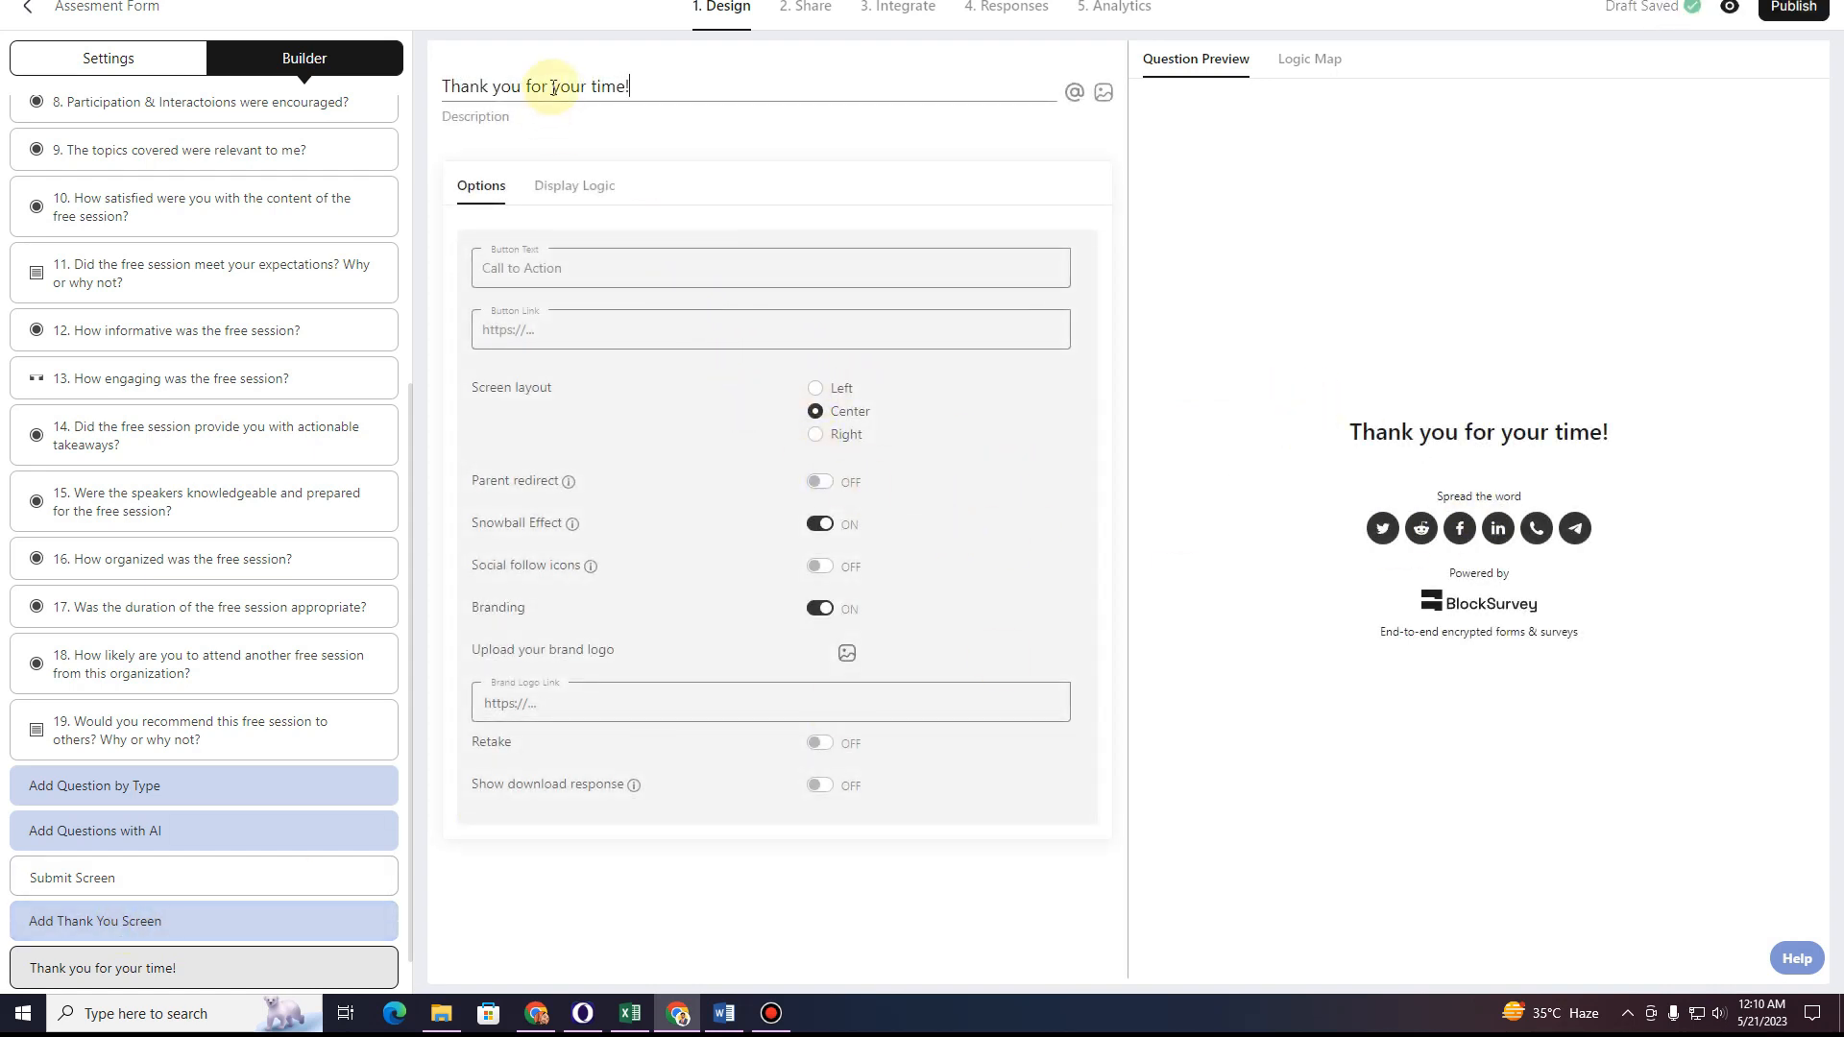
Change the new thank-you screen's title to "Thank you for filling out this survey!".
left_click_drag(659, 87, 437, 101)
left_click(601, 86)
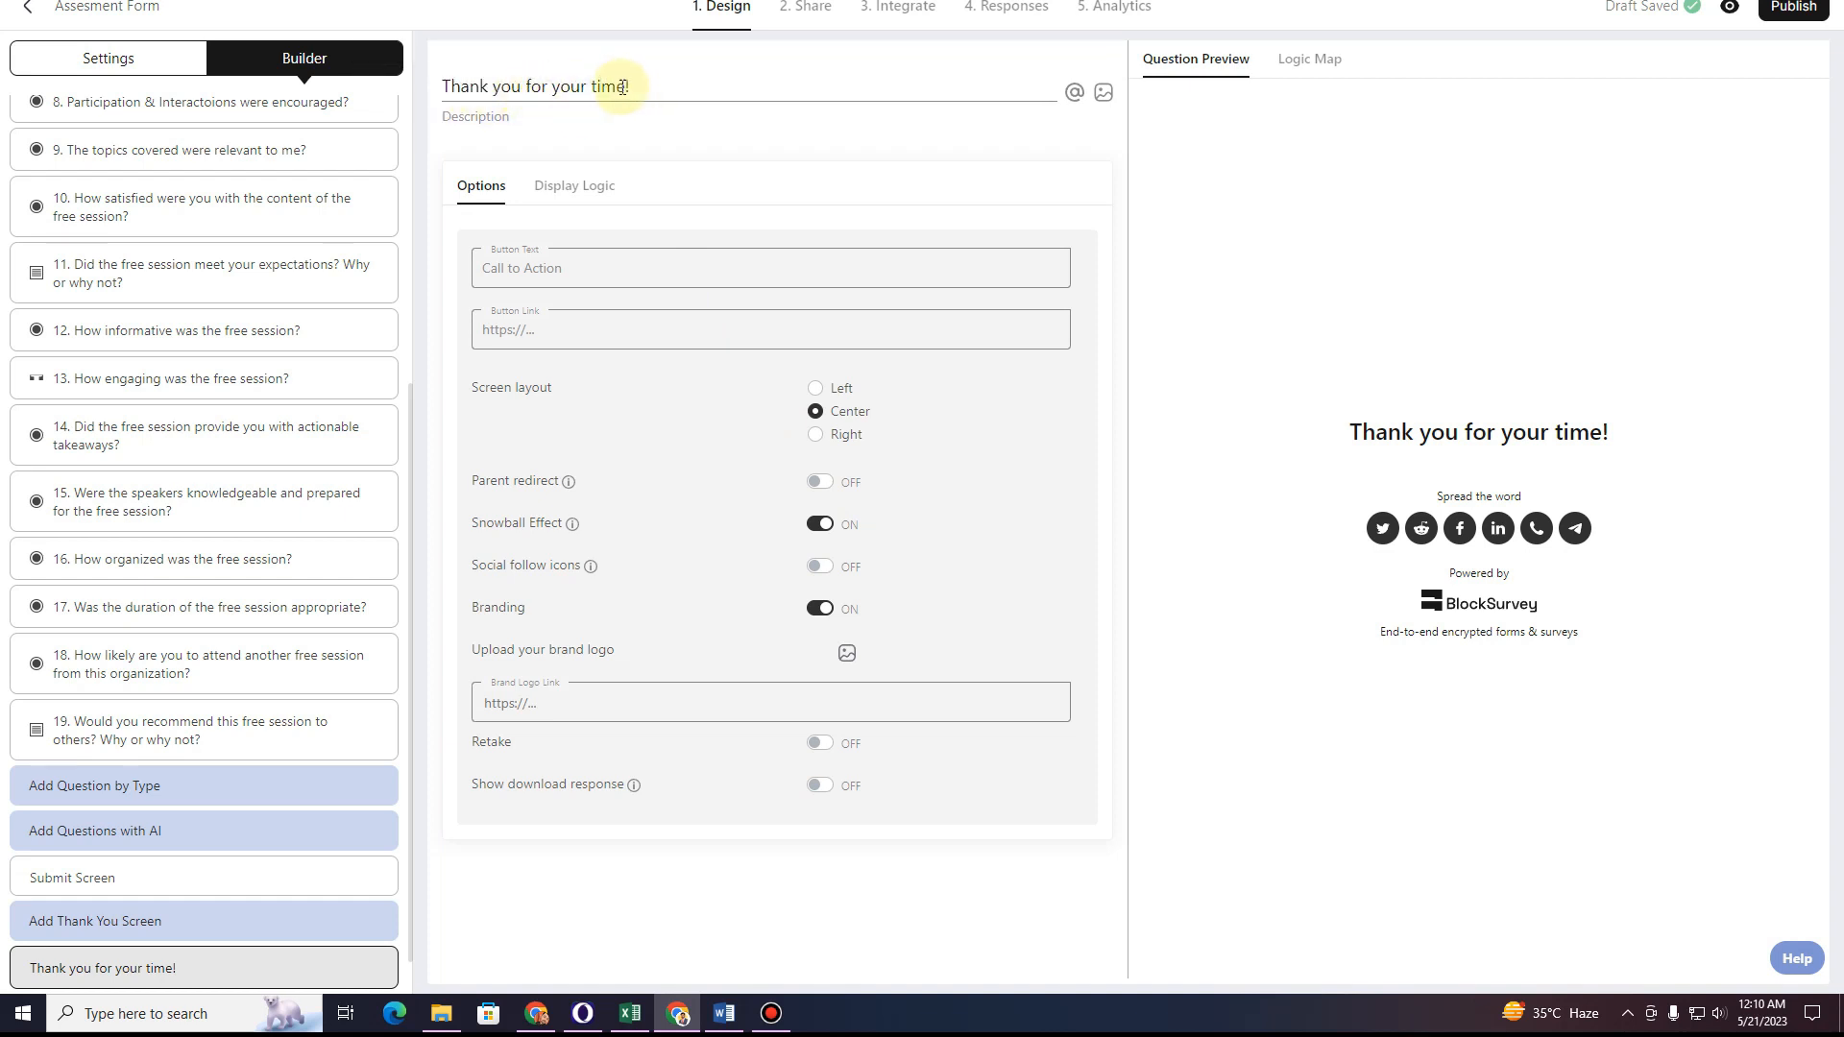
left_click_drag(593, 89, 594, 90)
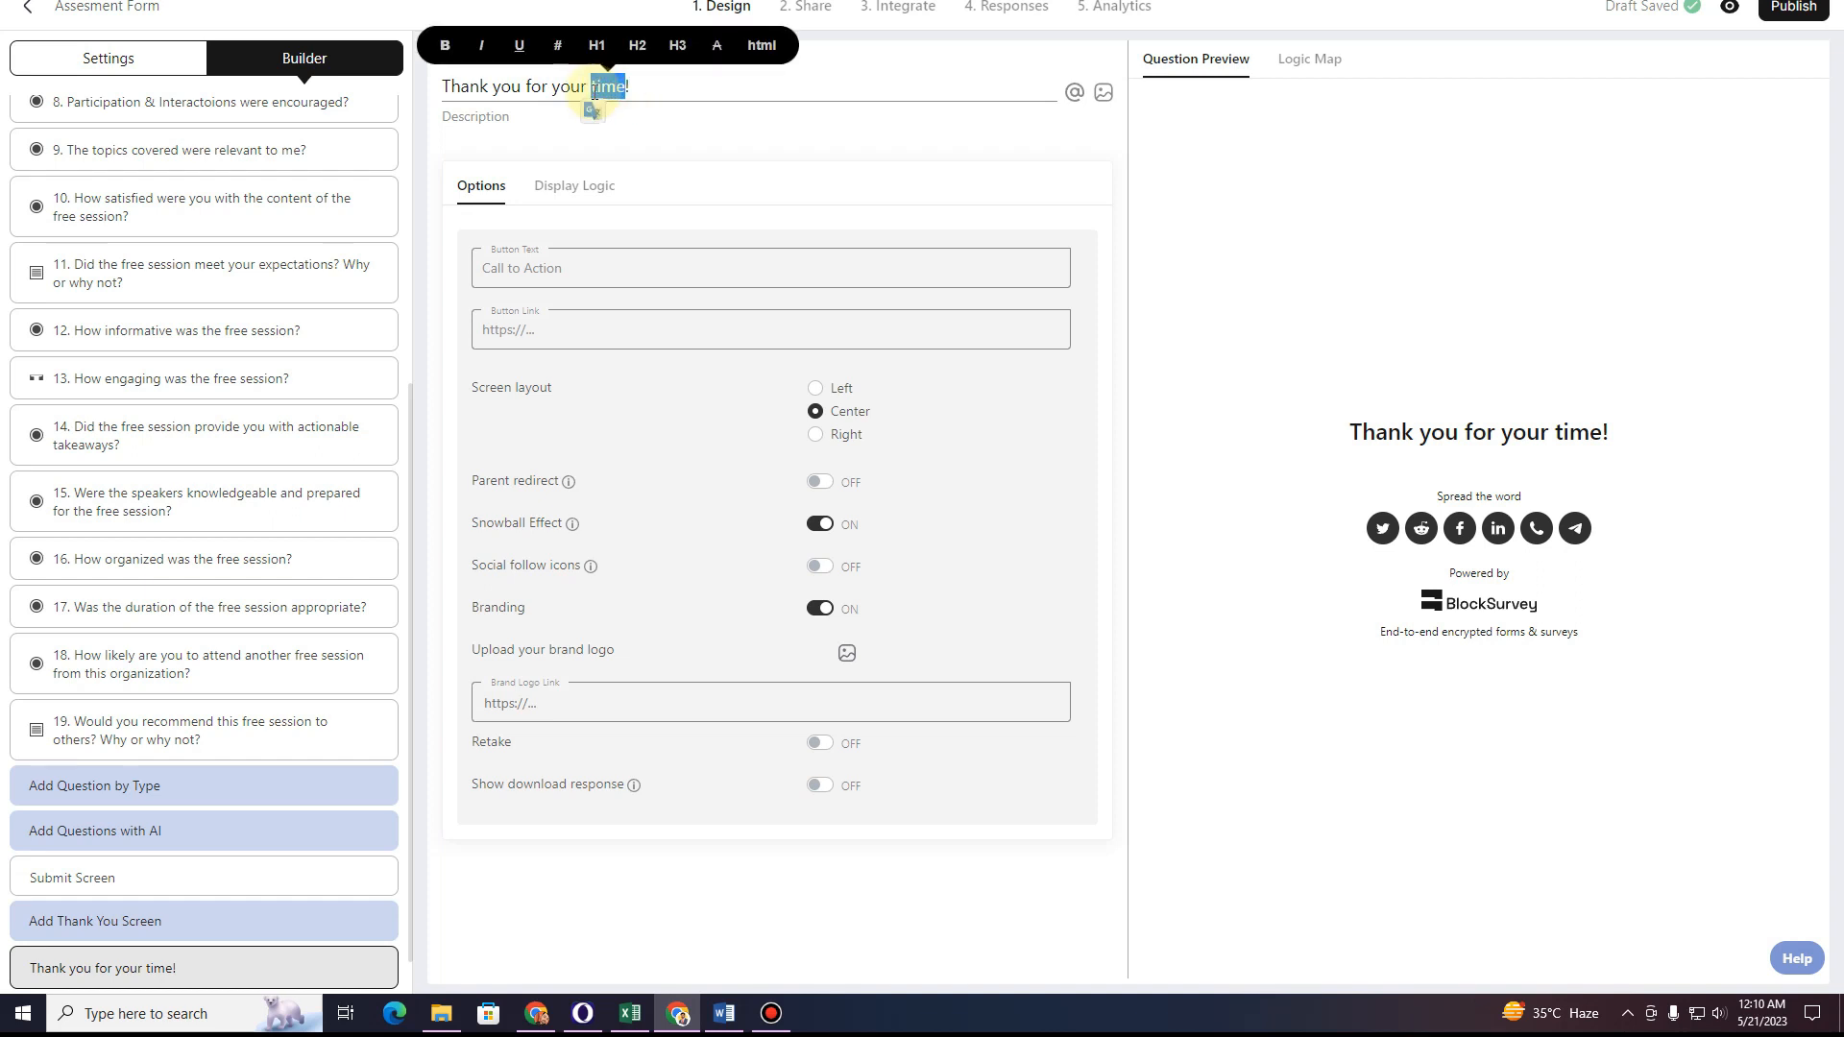
key("BackSpace")
key("BackSpace")
key("BackSpace")
key("BackSpace")
key("BackSpace")
key("BackSpace")
type("filling")
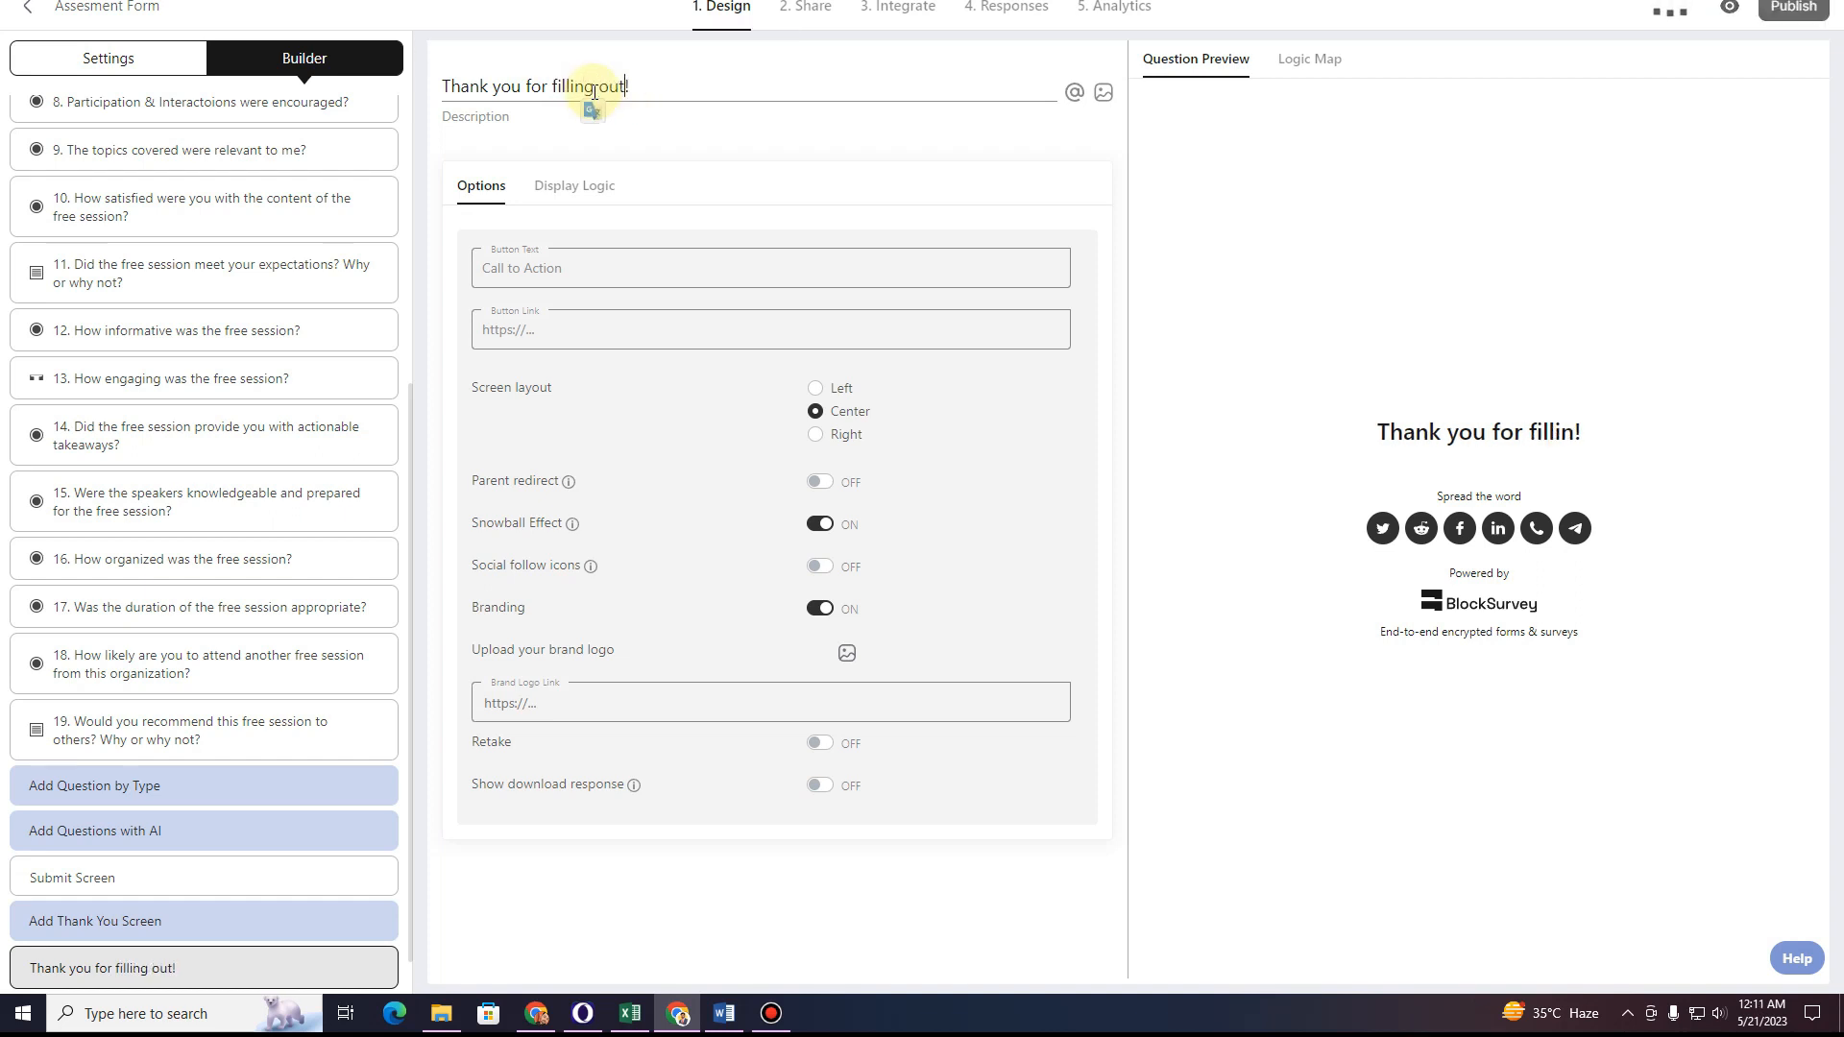
type(" out this survey")
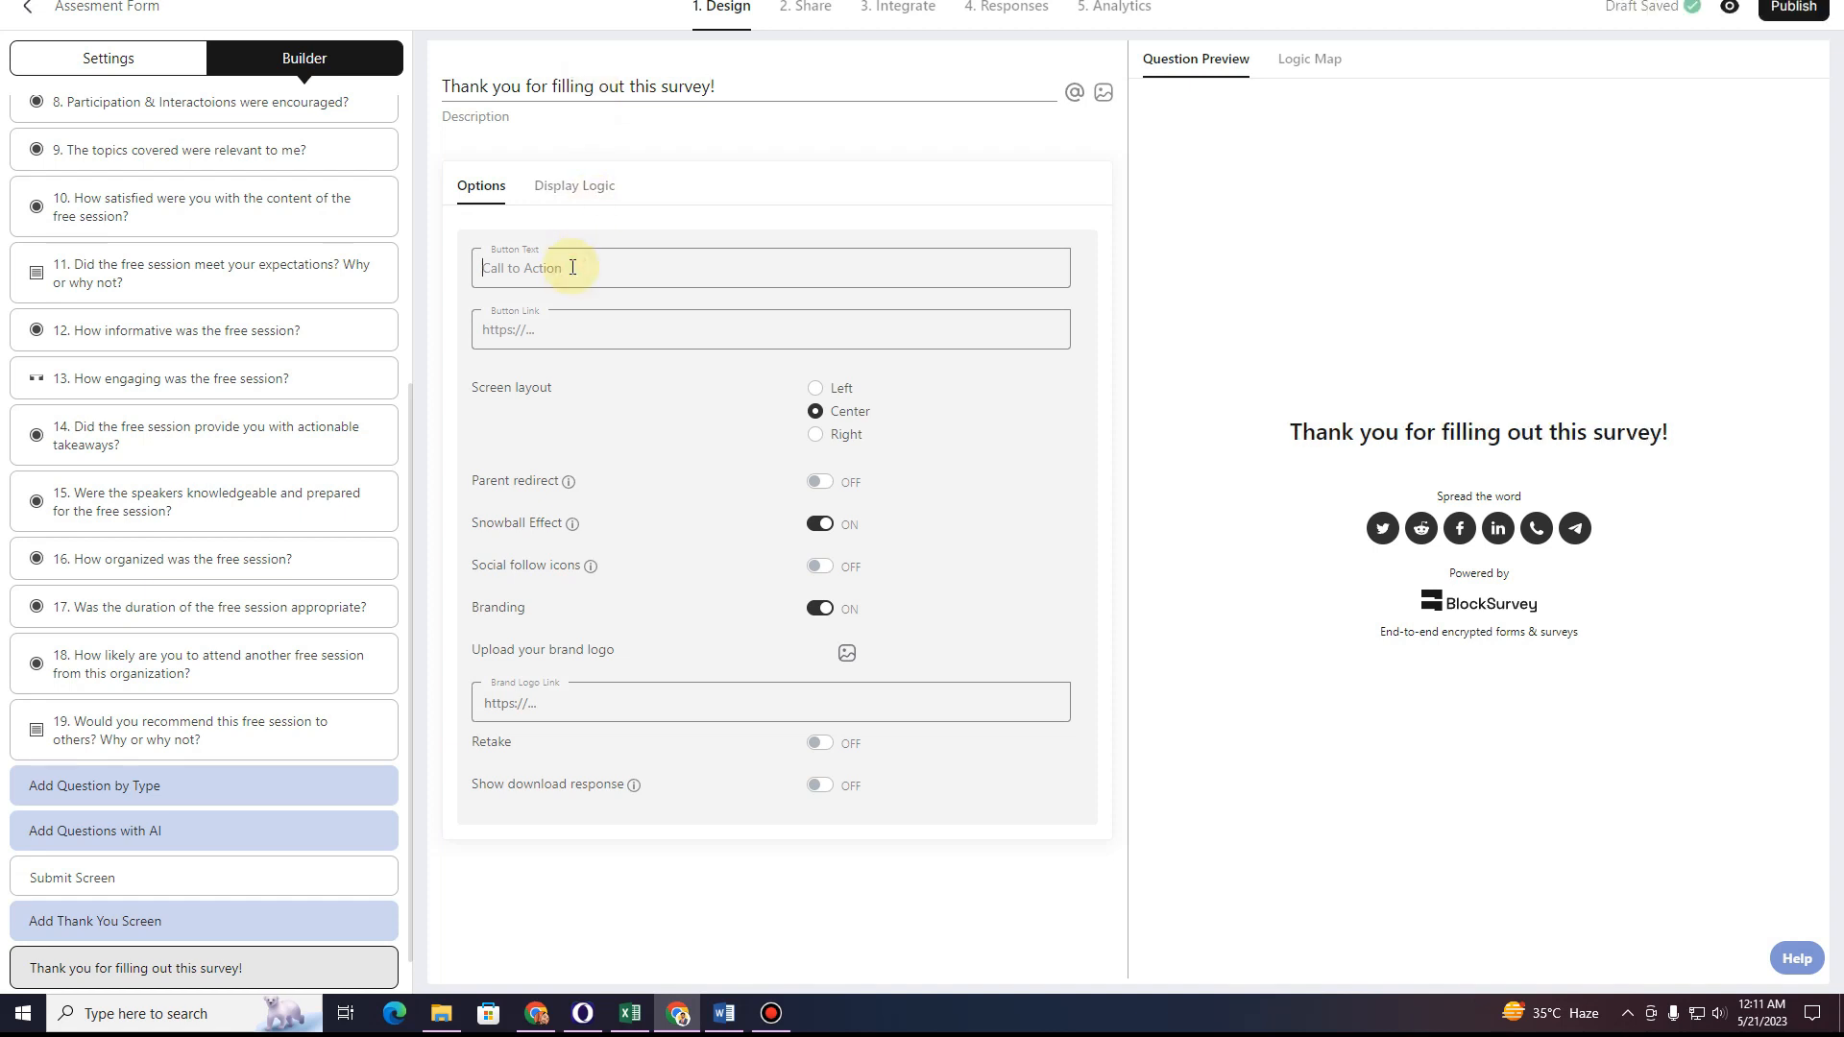
Set the thank-you screen's button text to "Go to Homepage".
type("Go to")
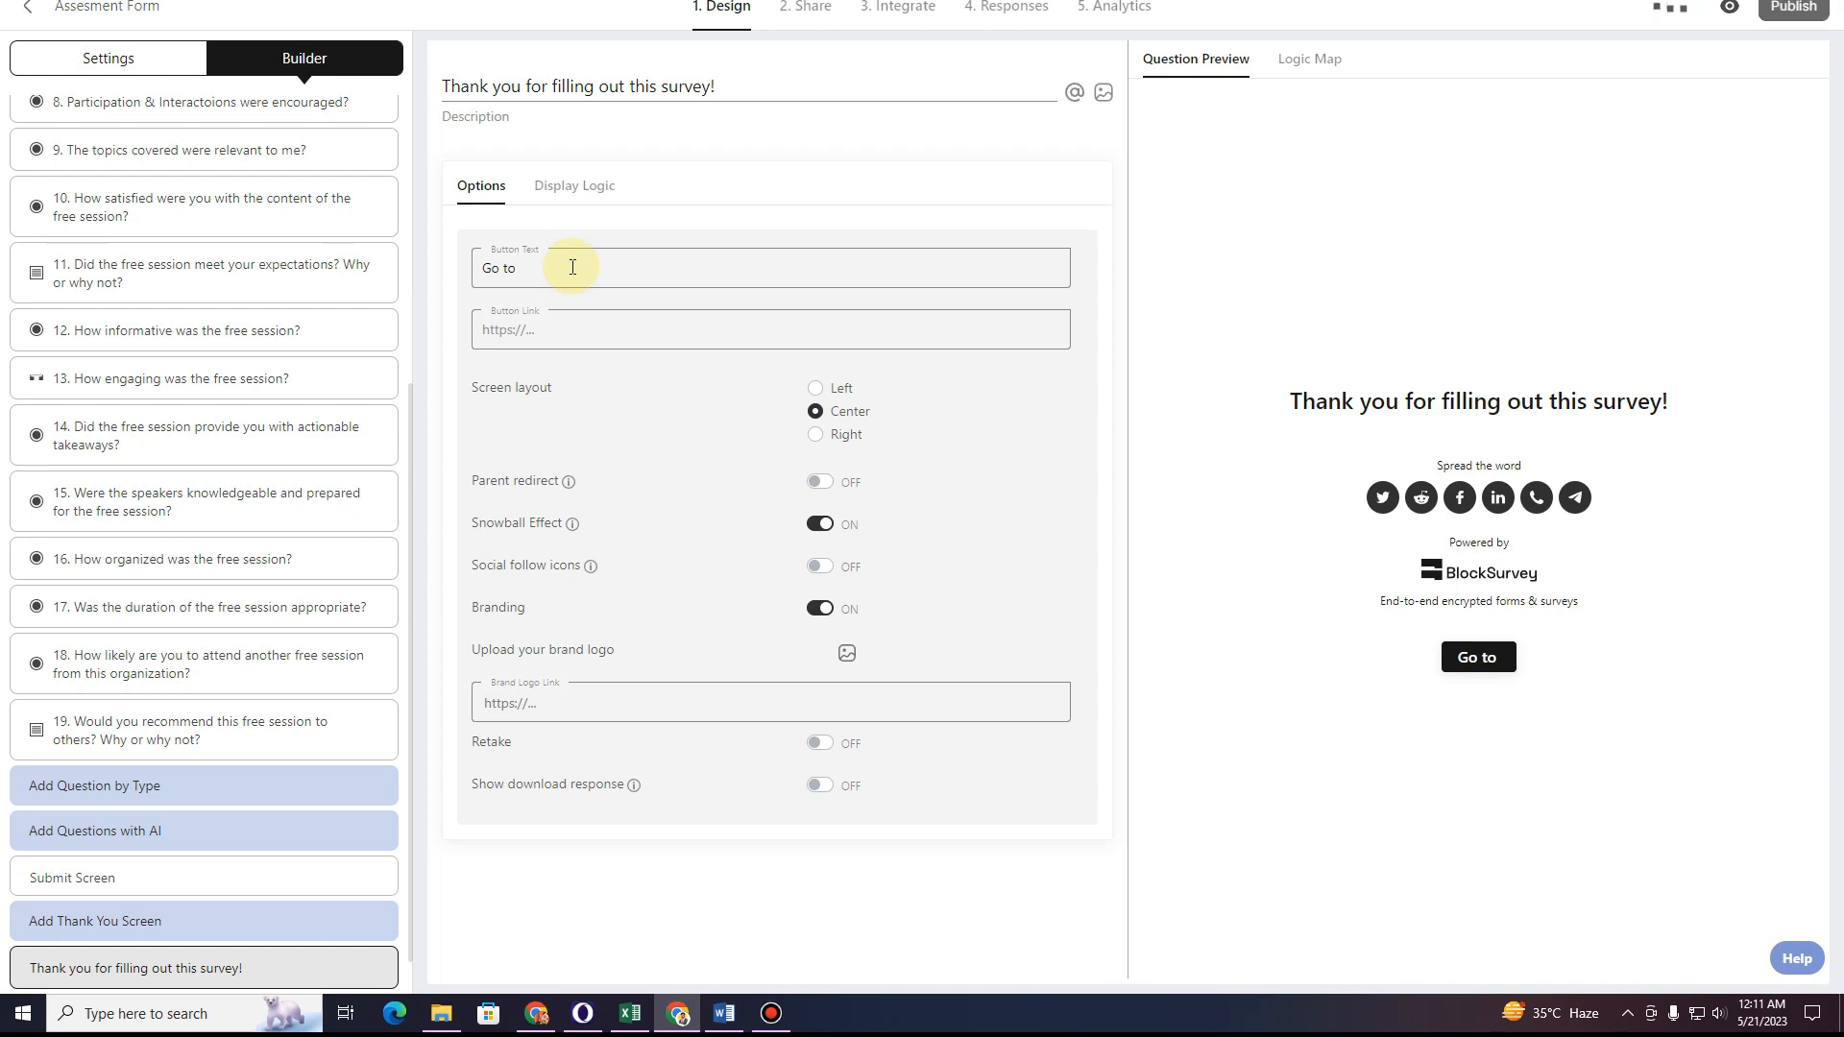
type(" Homepage")
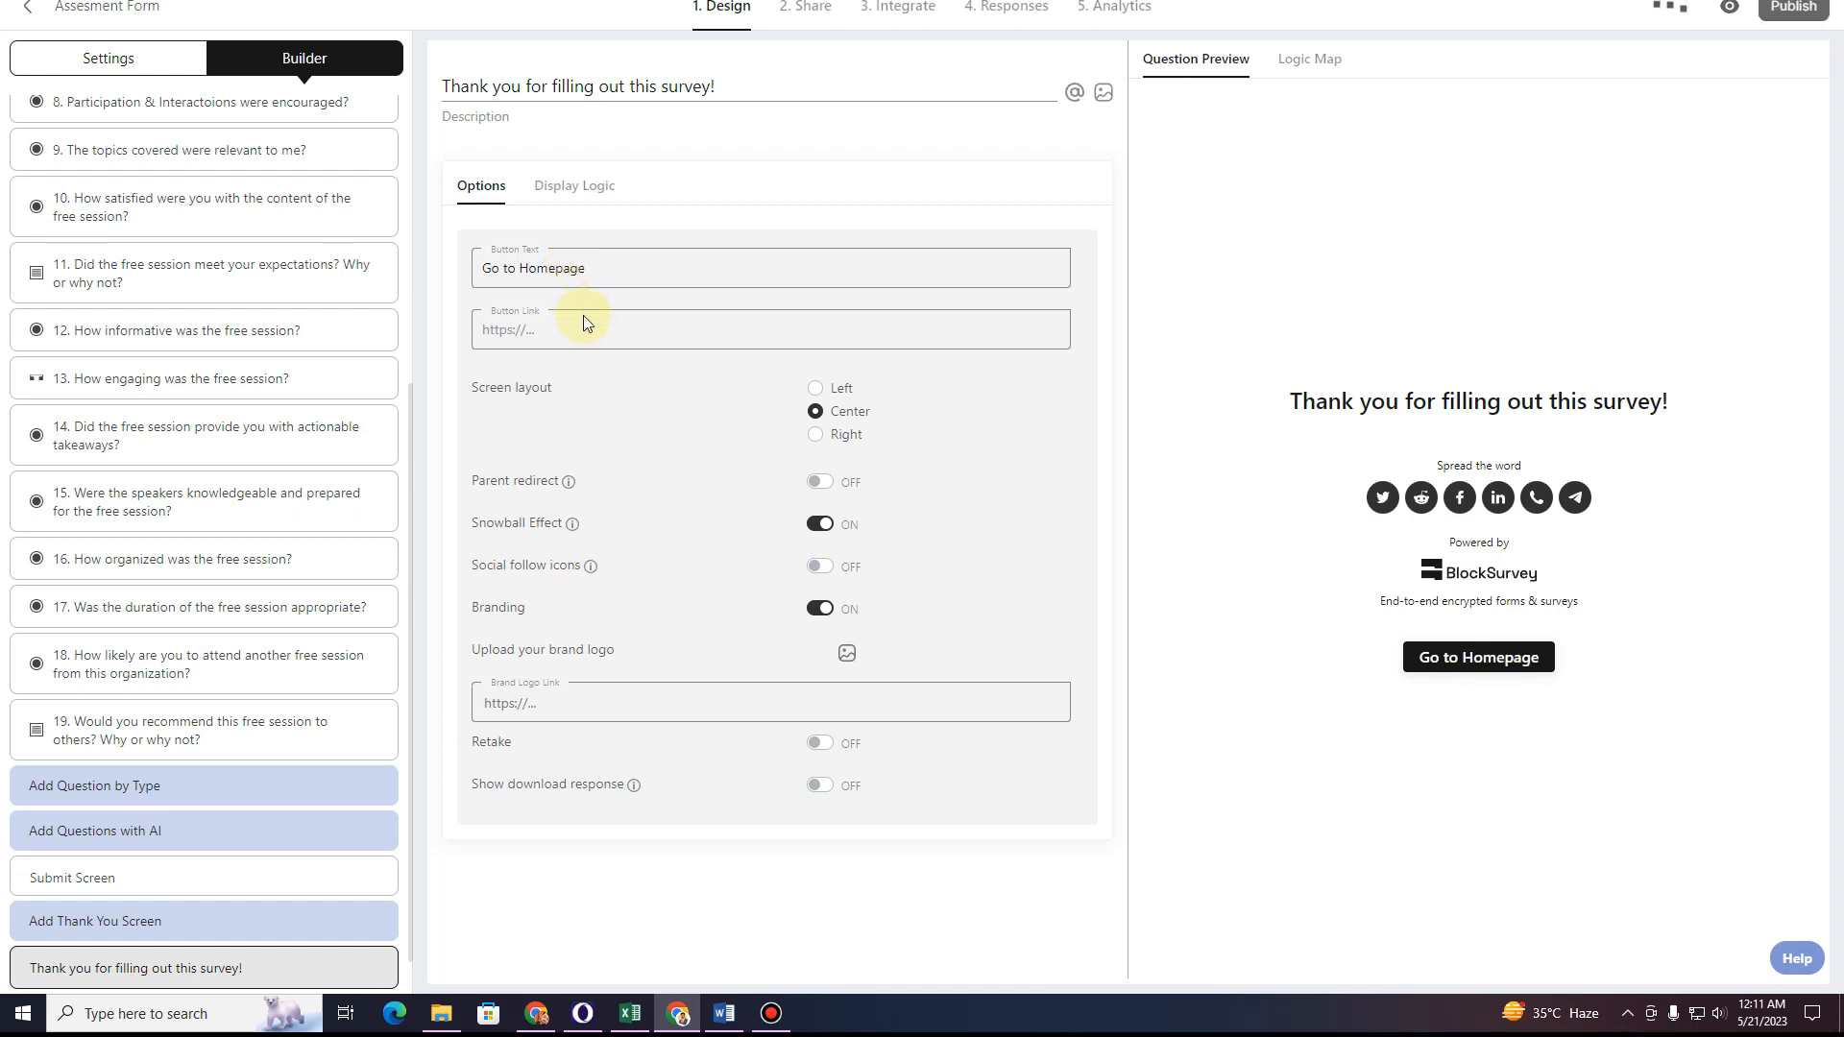
left_click(571, 333)
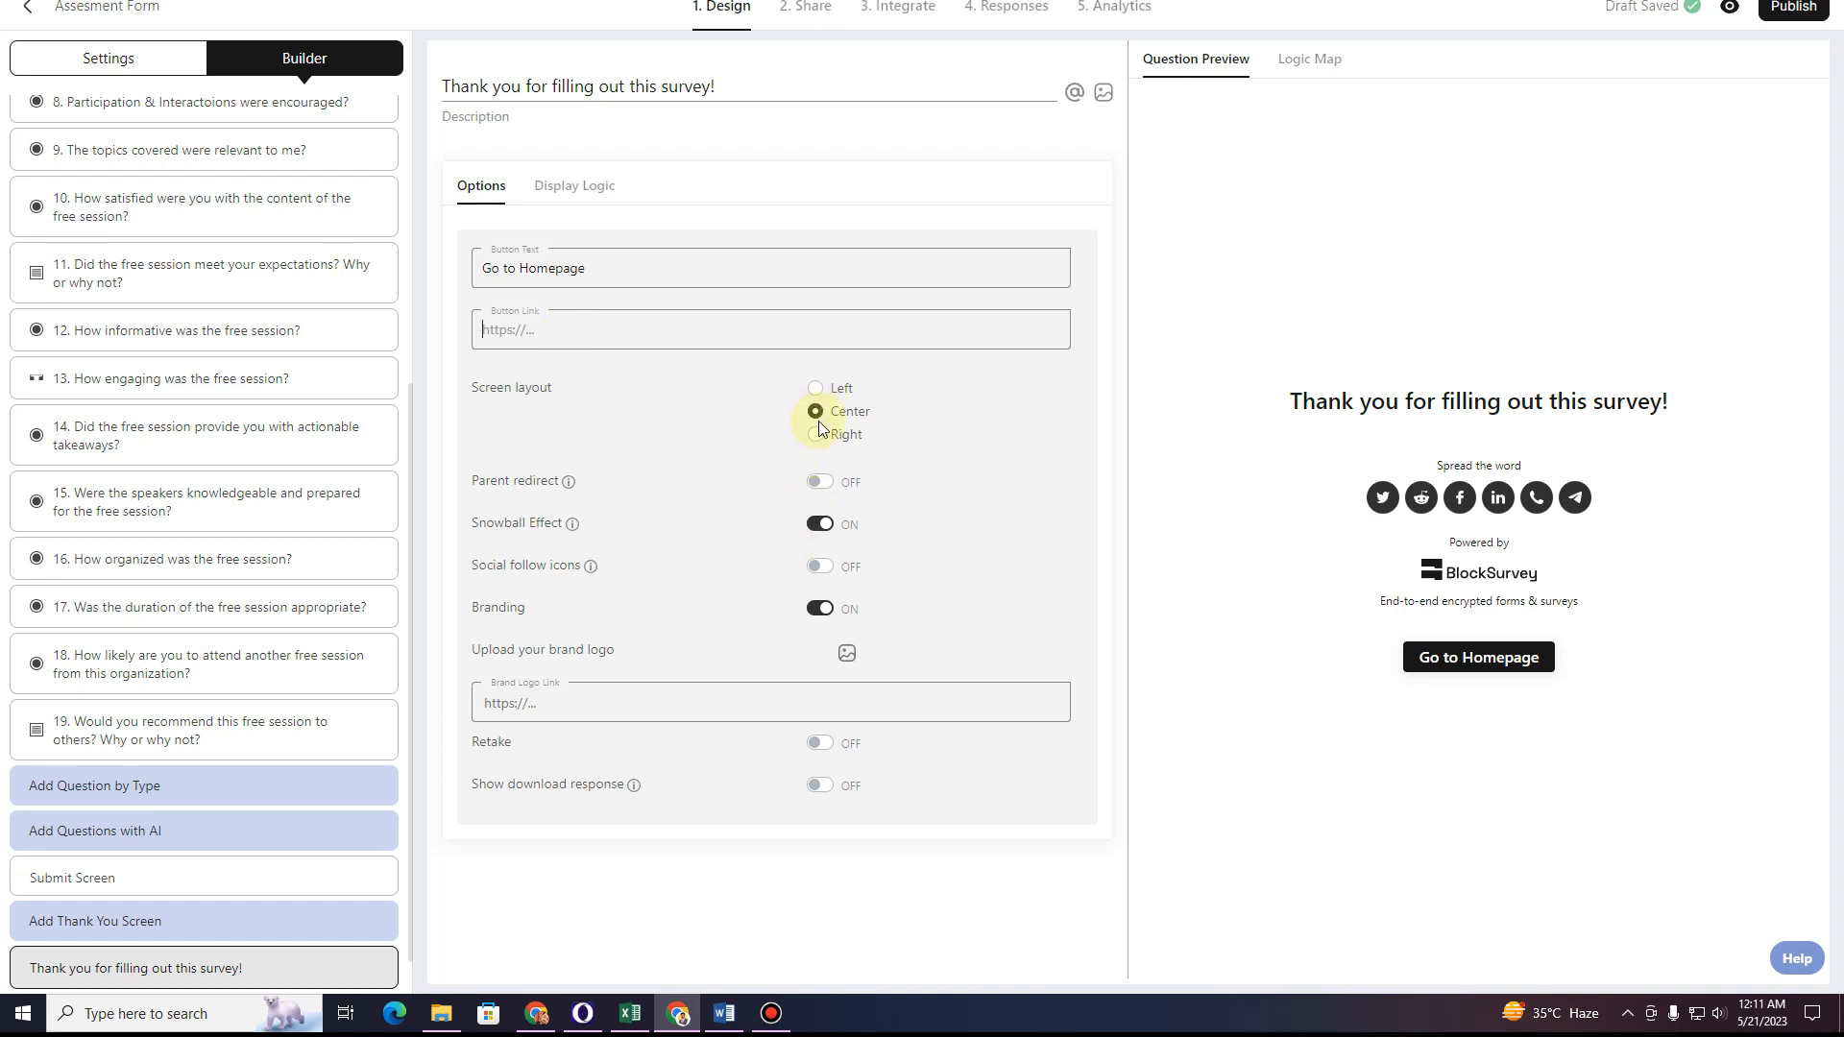
Switch the thank-you screen's Snowball Effect off and back on, and check its display logic settings.
left_click(819, 528)
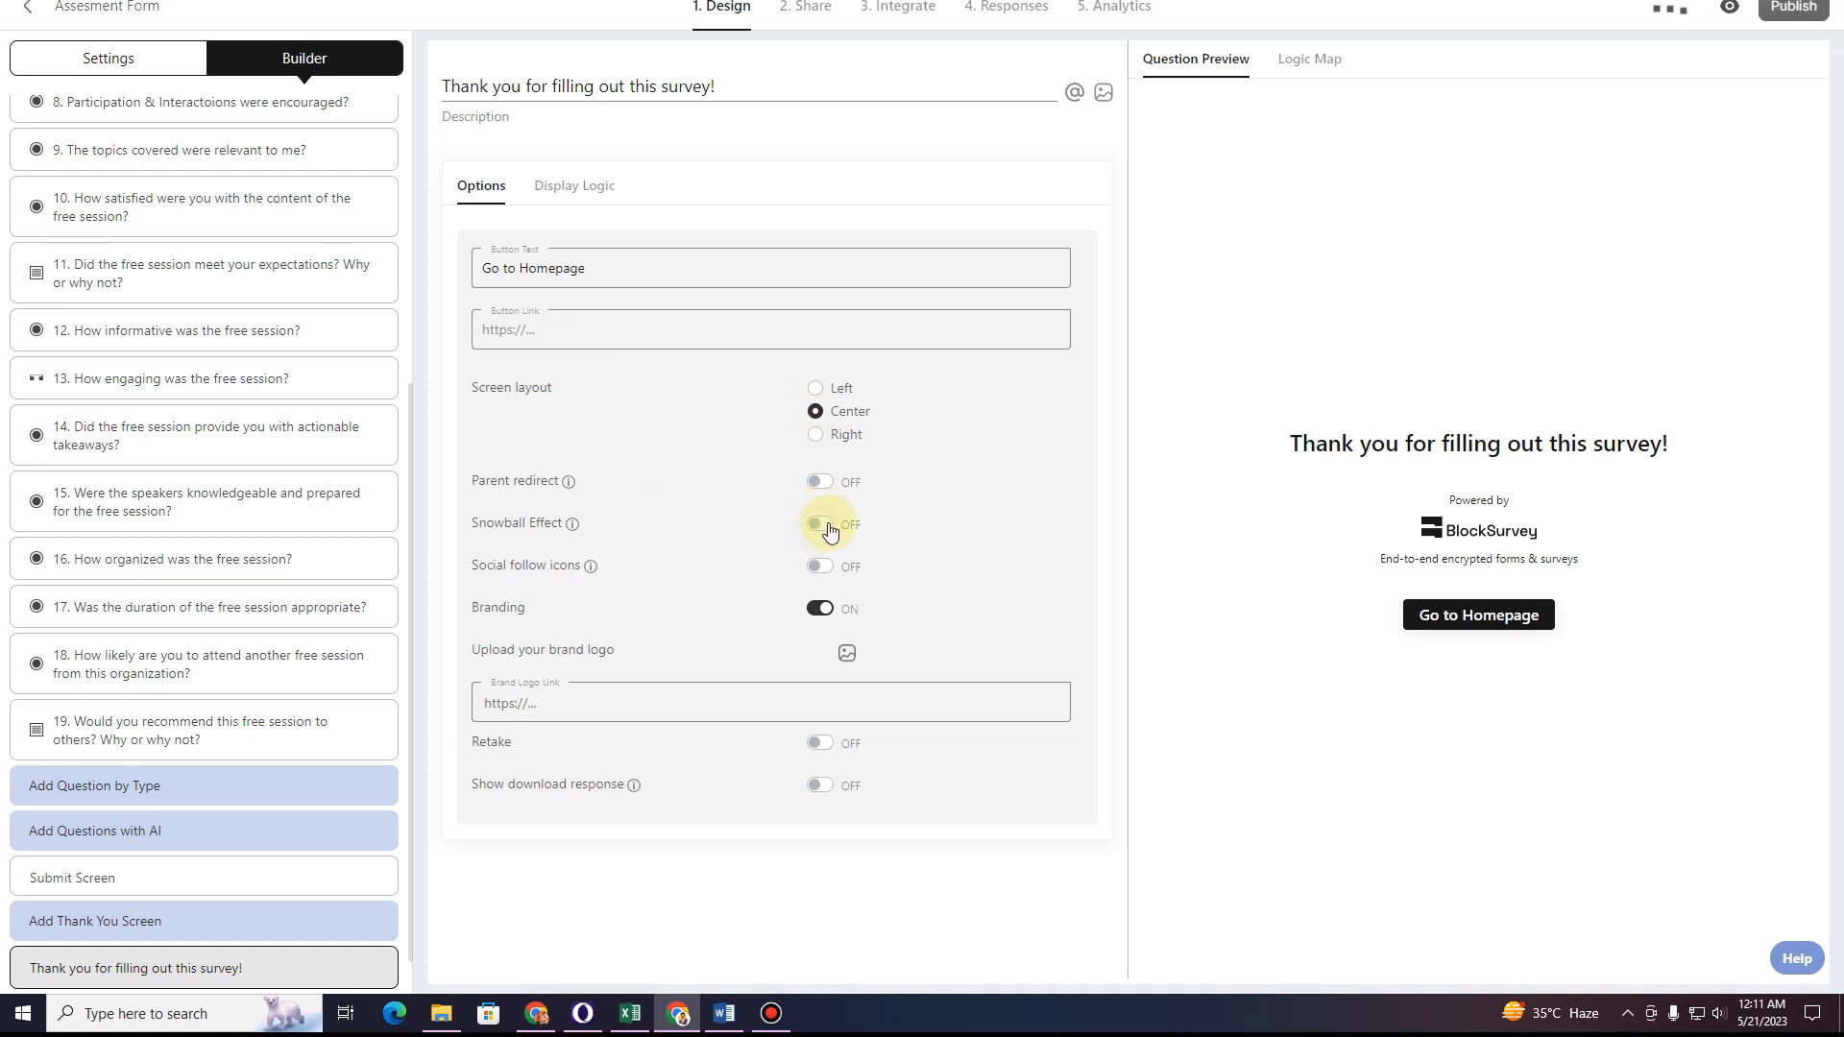
left_click(831, 528)
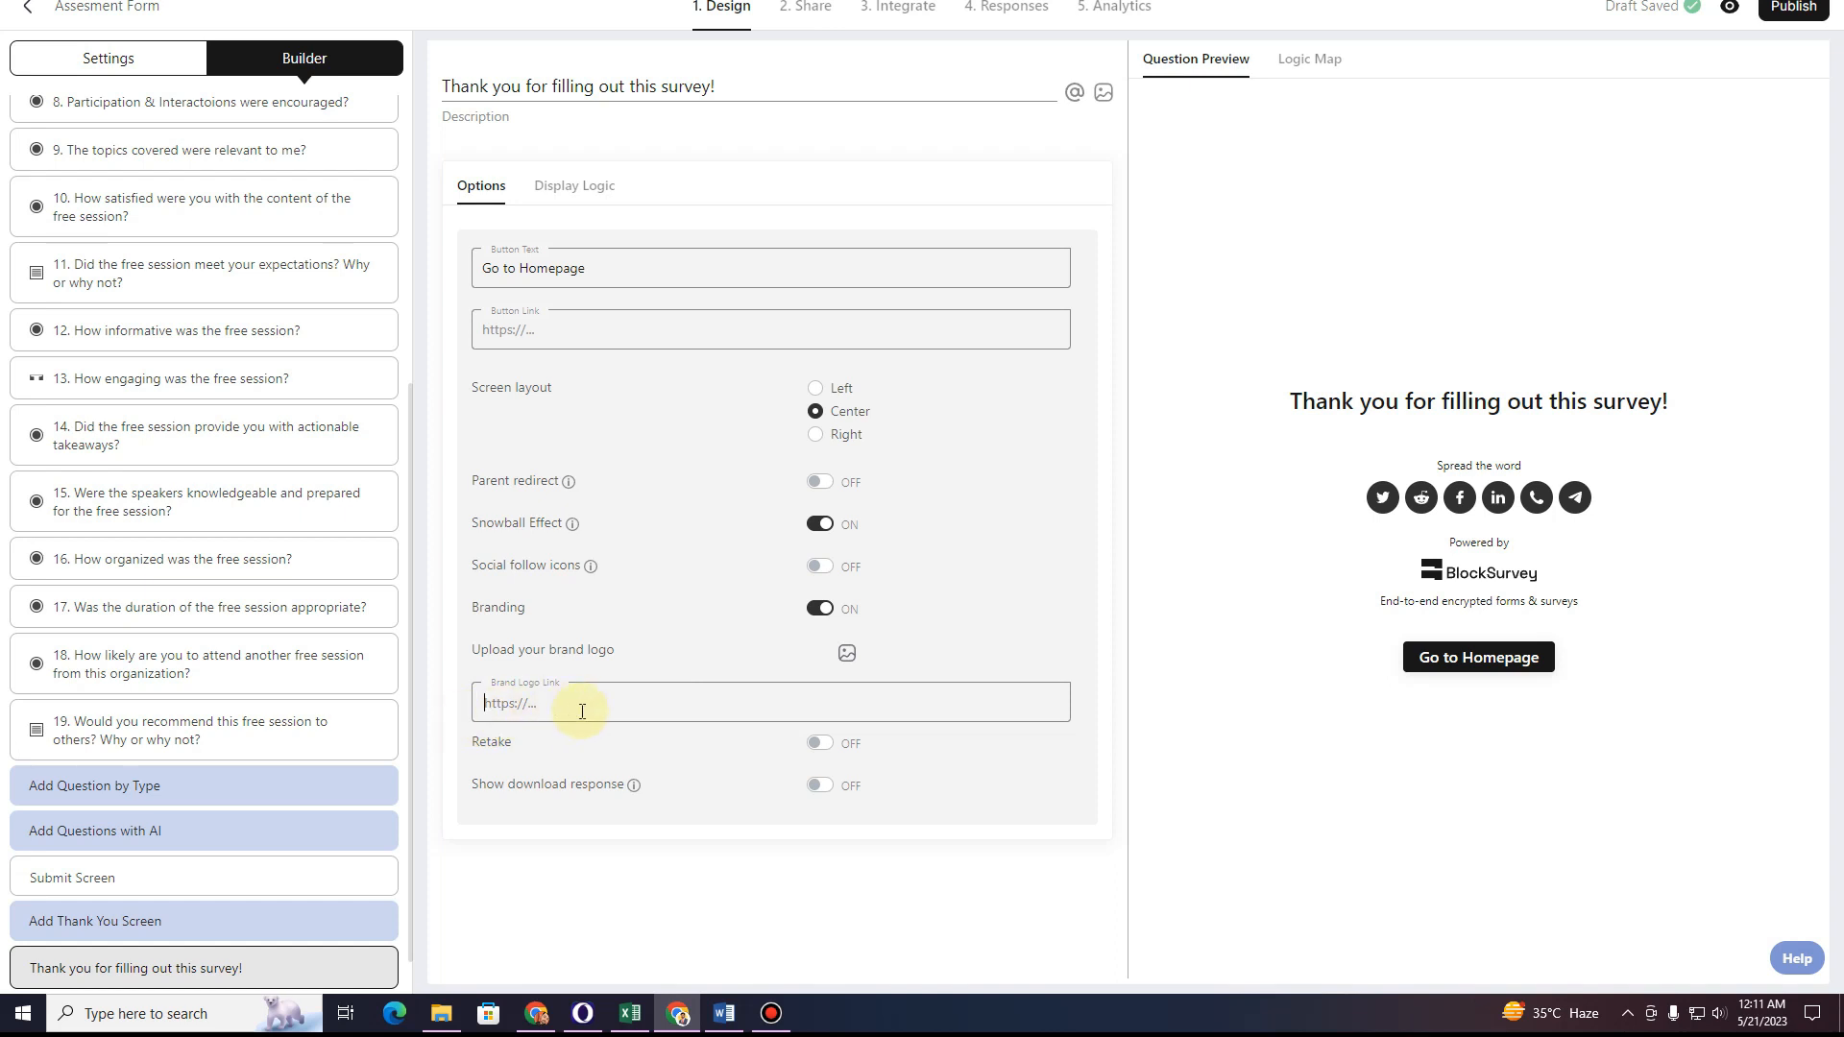
left_click(570, 188)
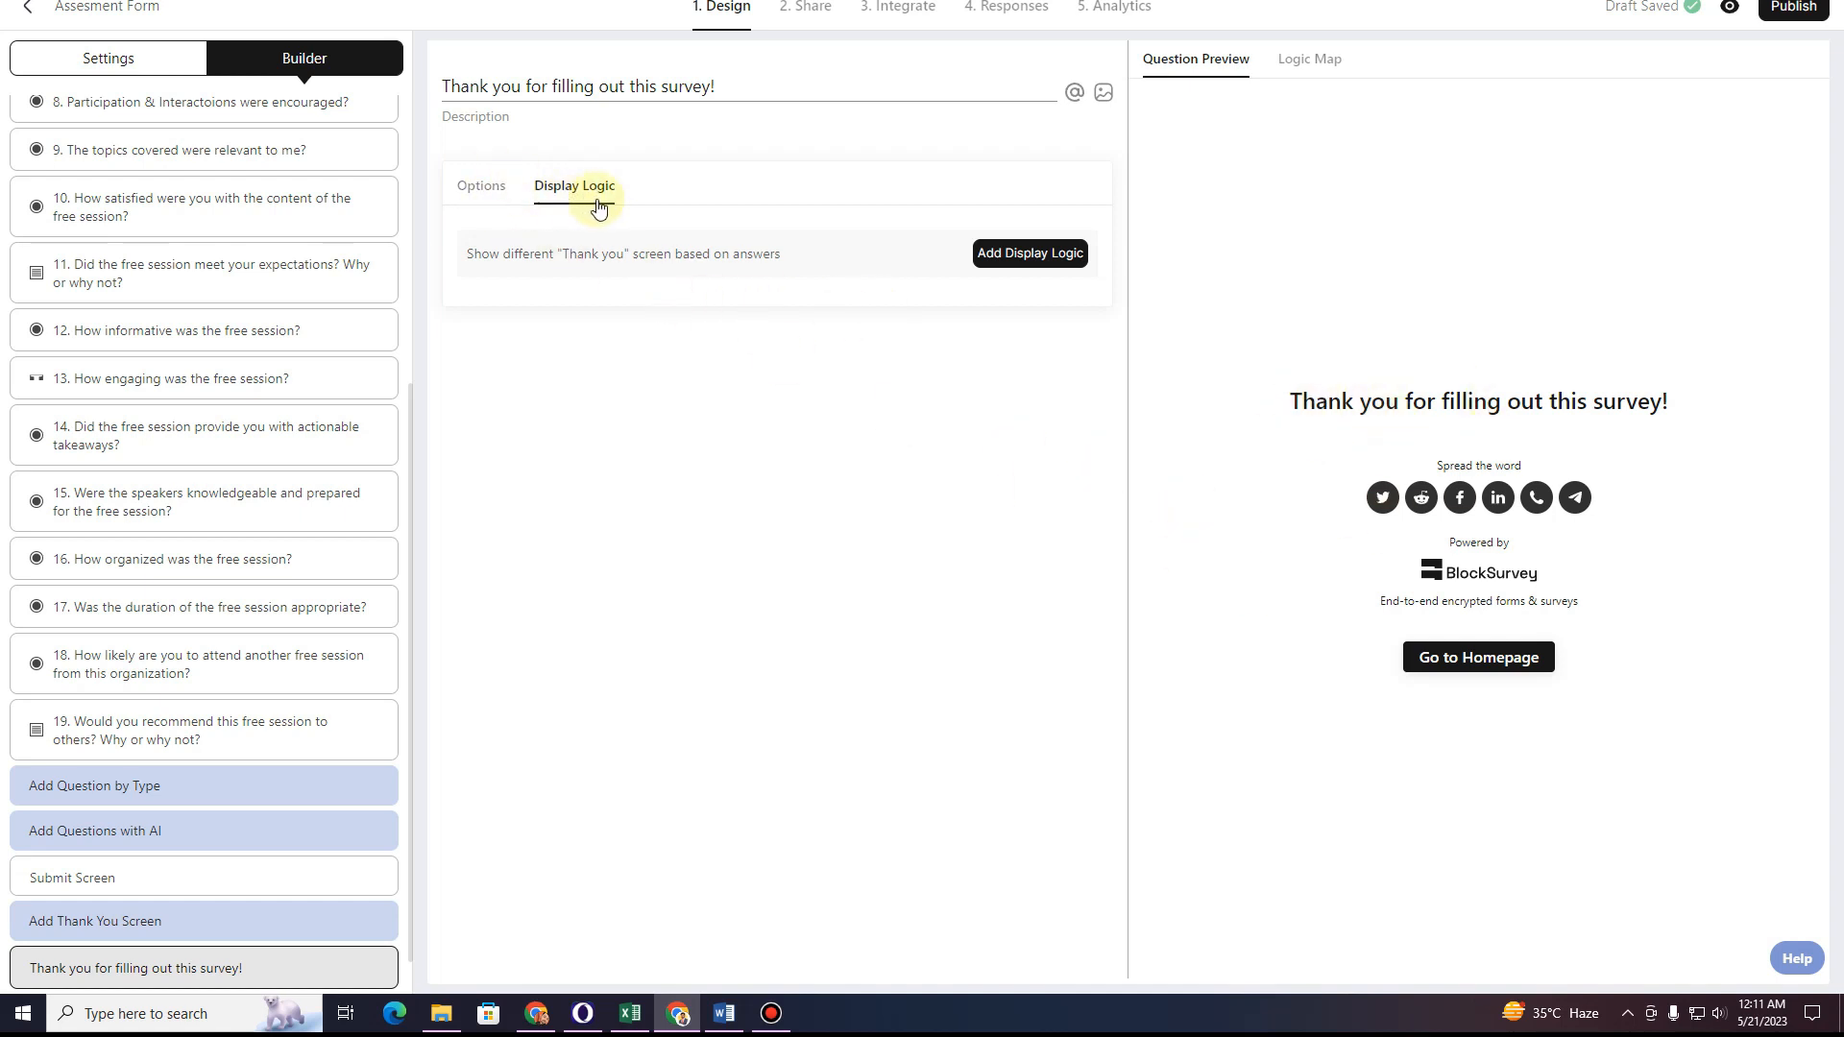
left_click(480, 188)
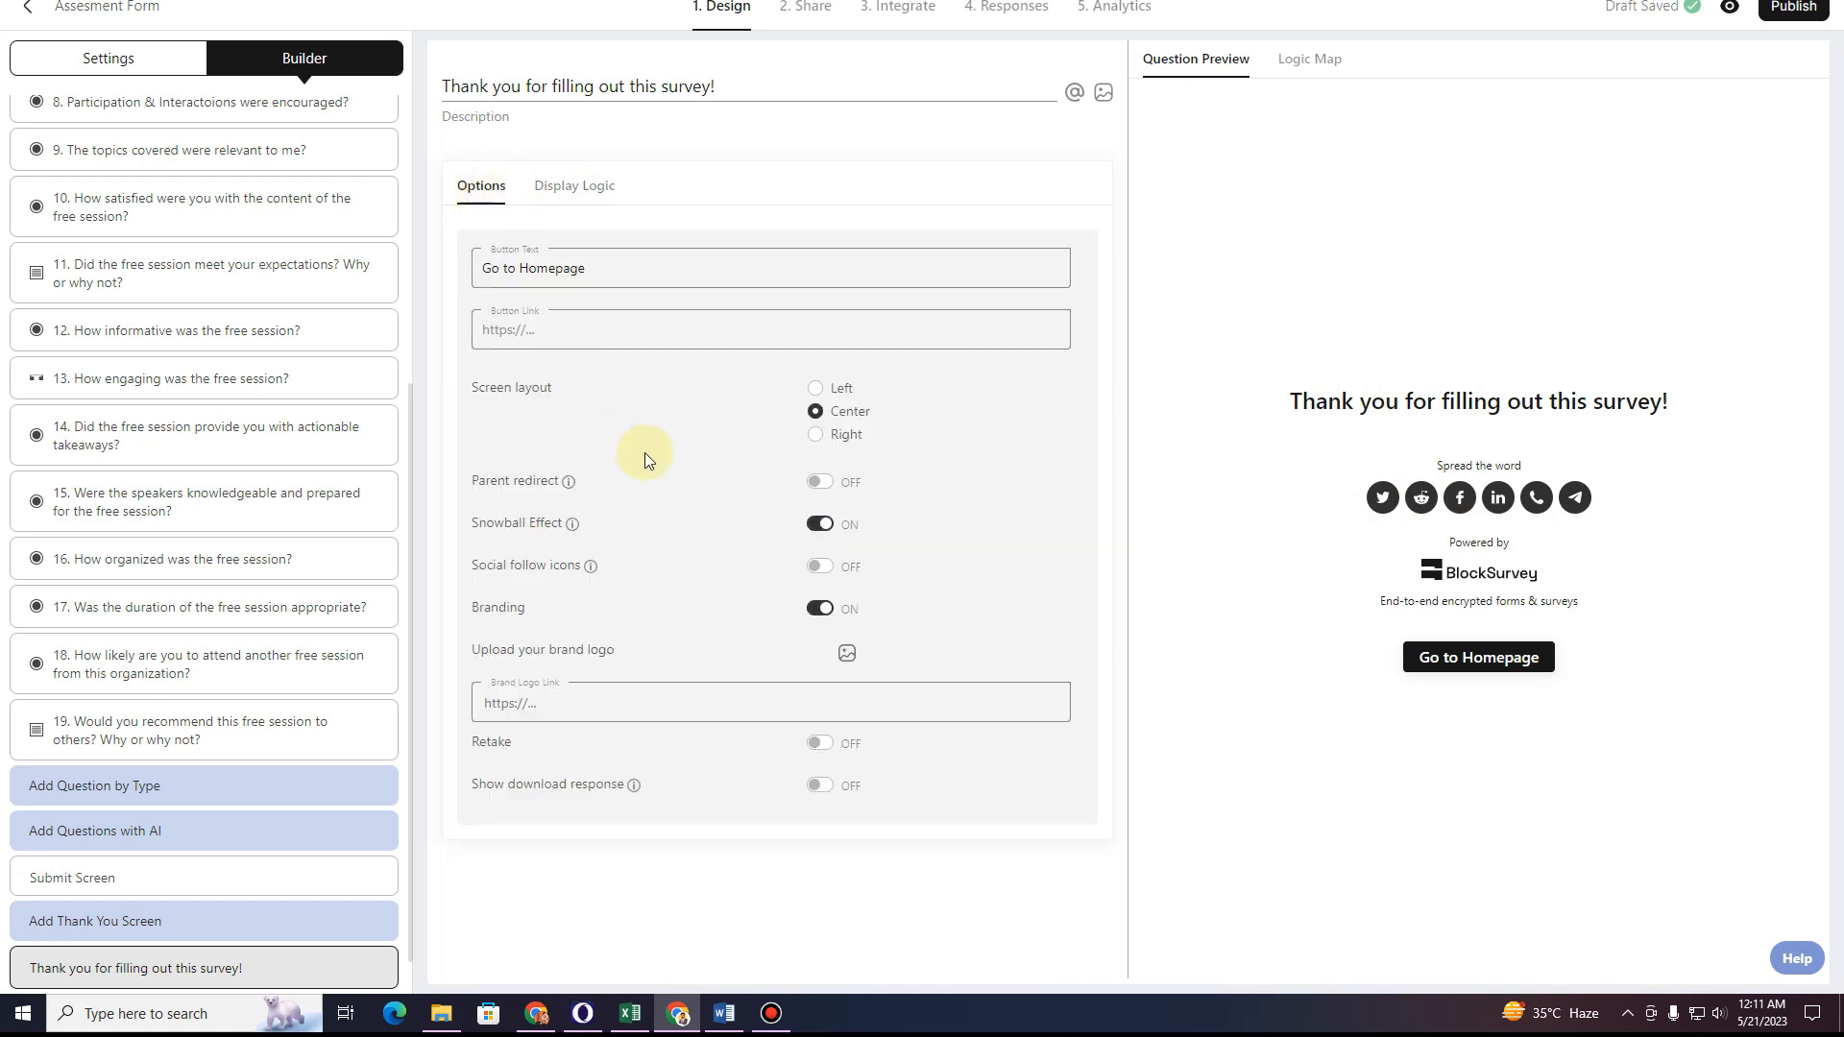
Look over the form's full question list and open the form's General settings.
scroll(192, 480, "up", 5)
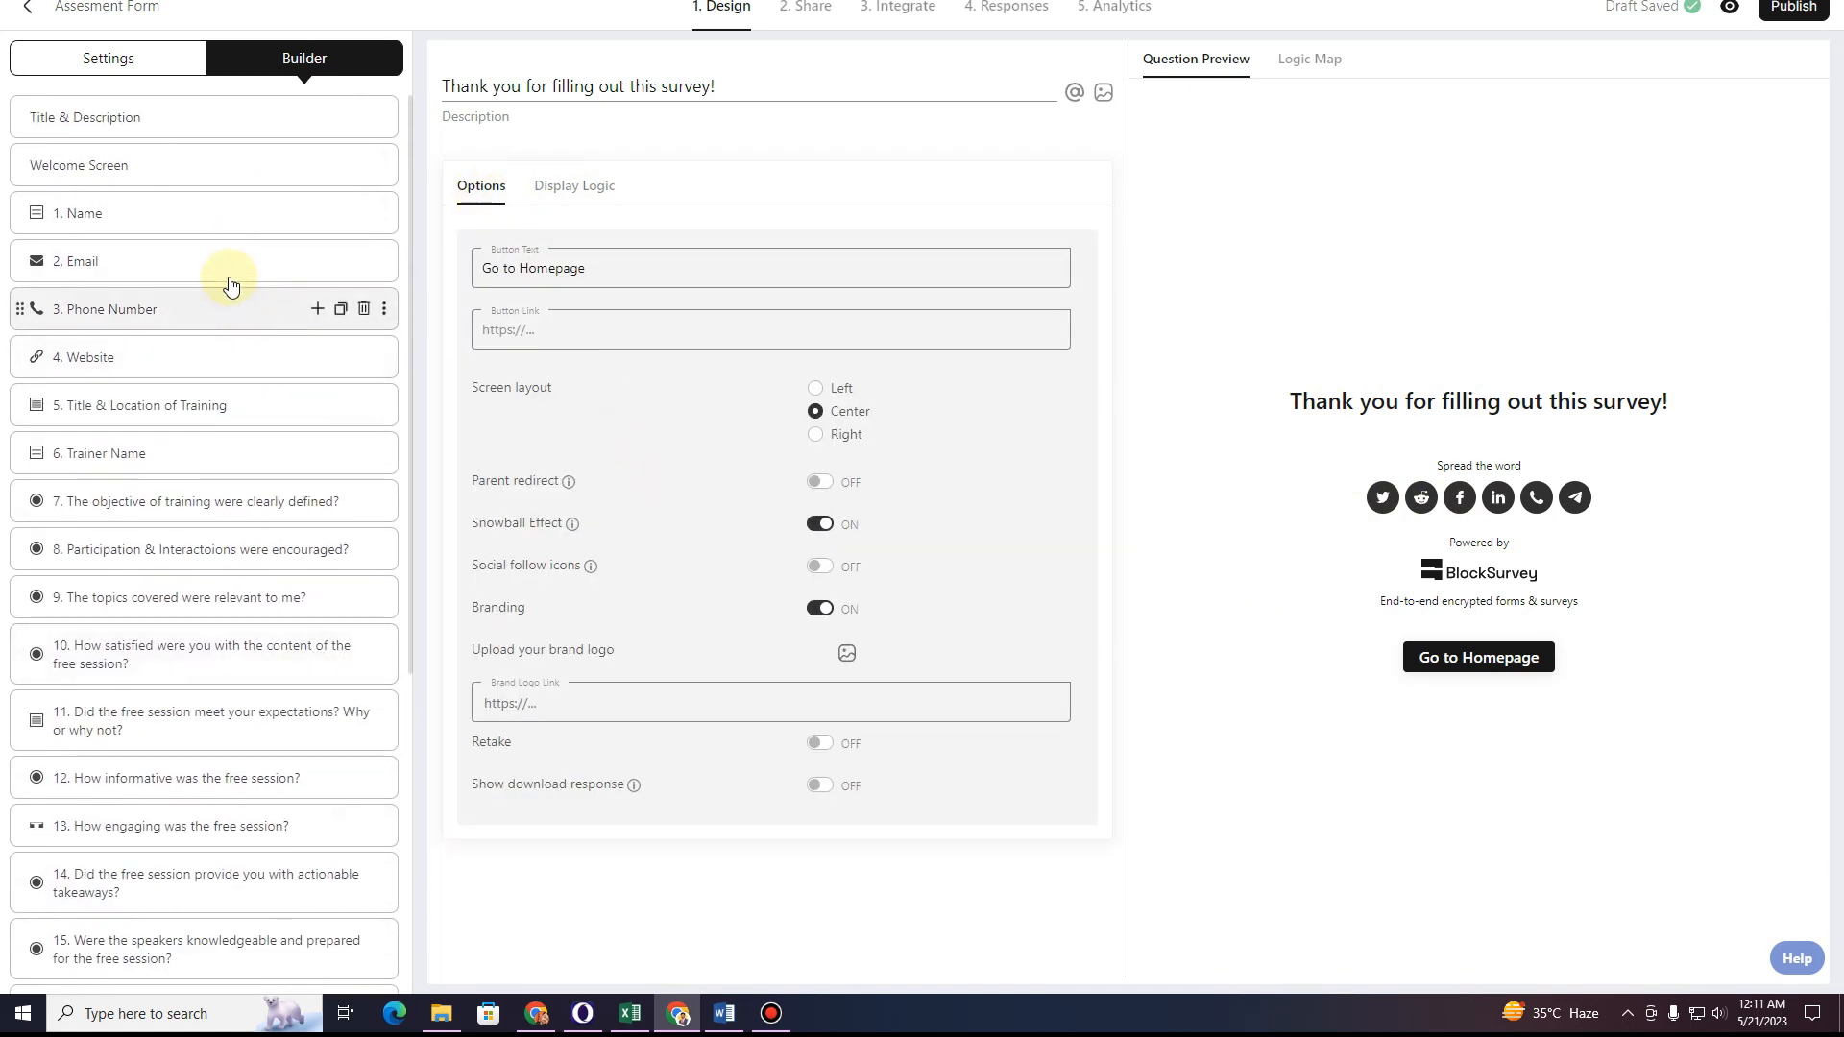
scroll(139, 423, "down", 5)
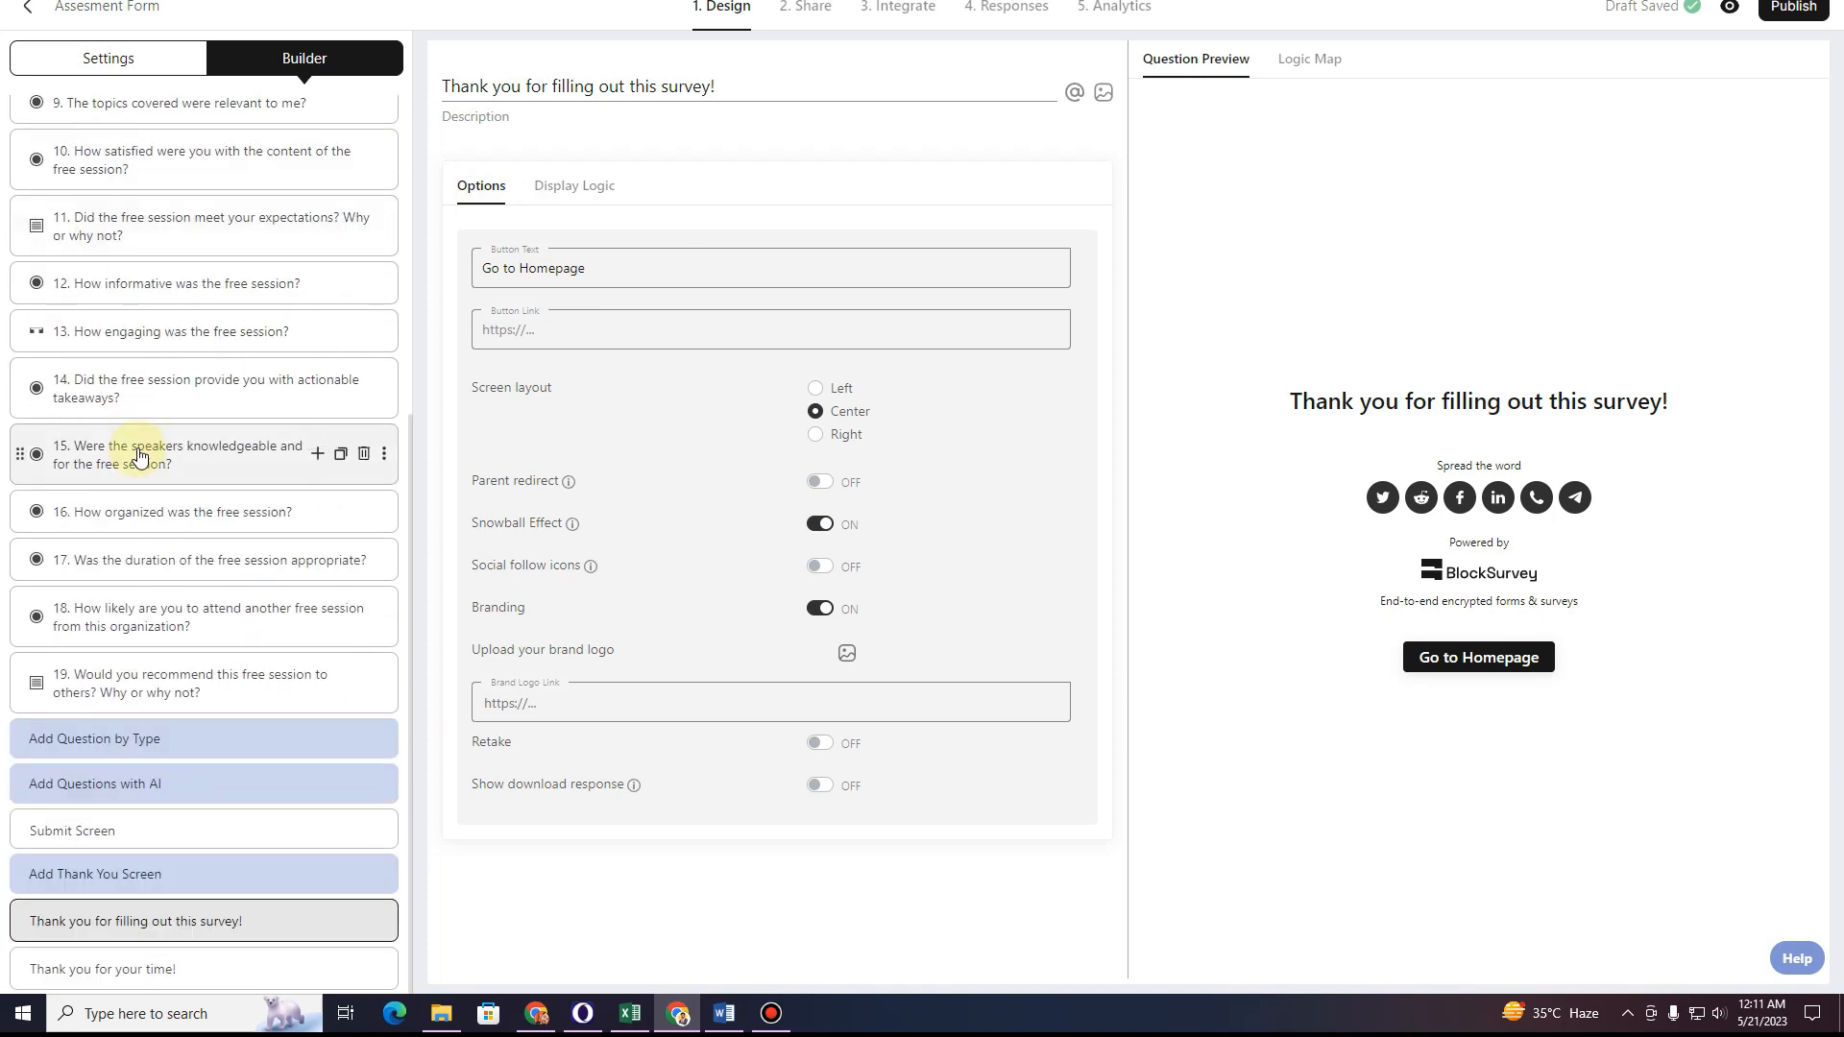
scroll(140, 359, "up", 5)
left_click(95, 59)
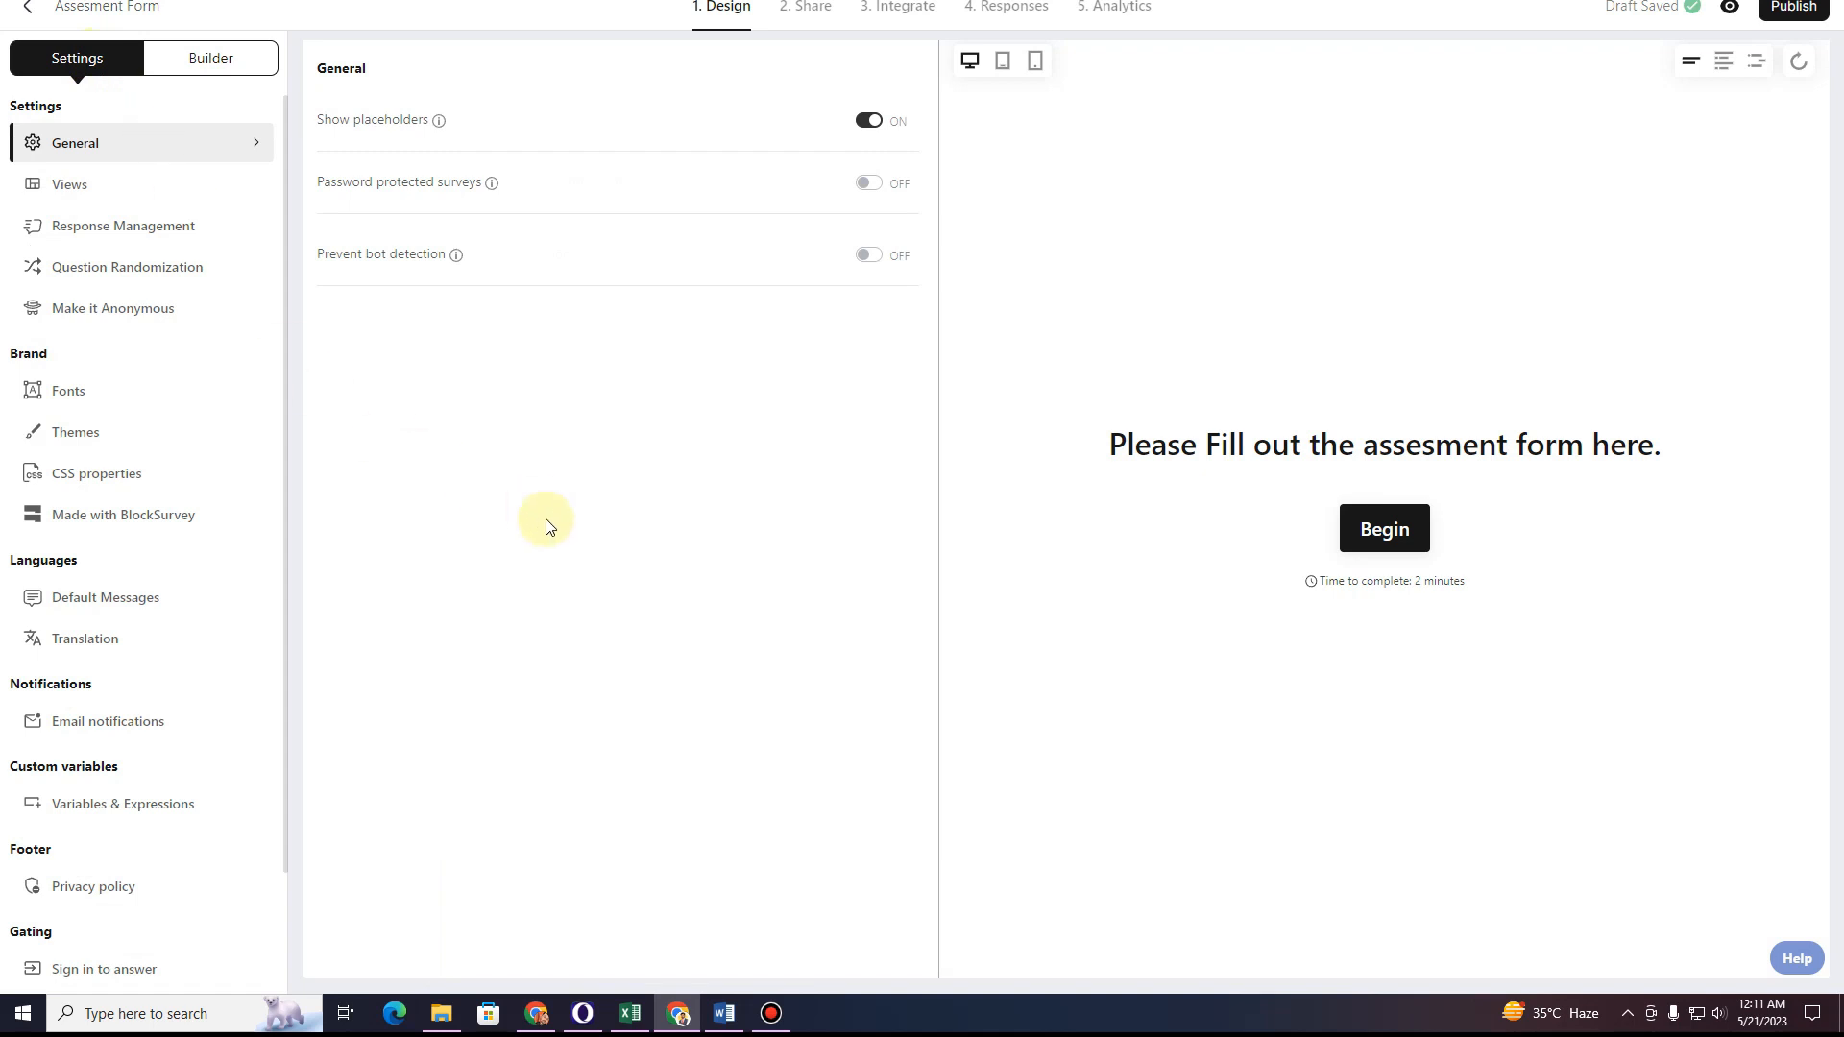
left_click_drag(389, 80, 327, 67)
left_click(115, 140)
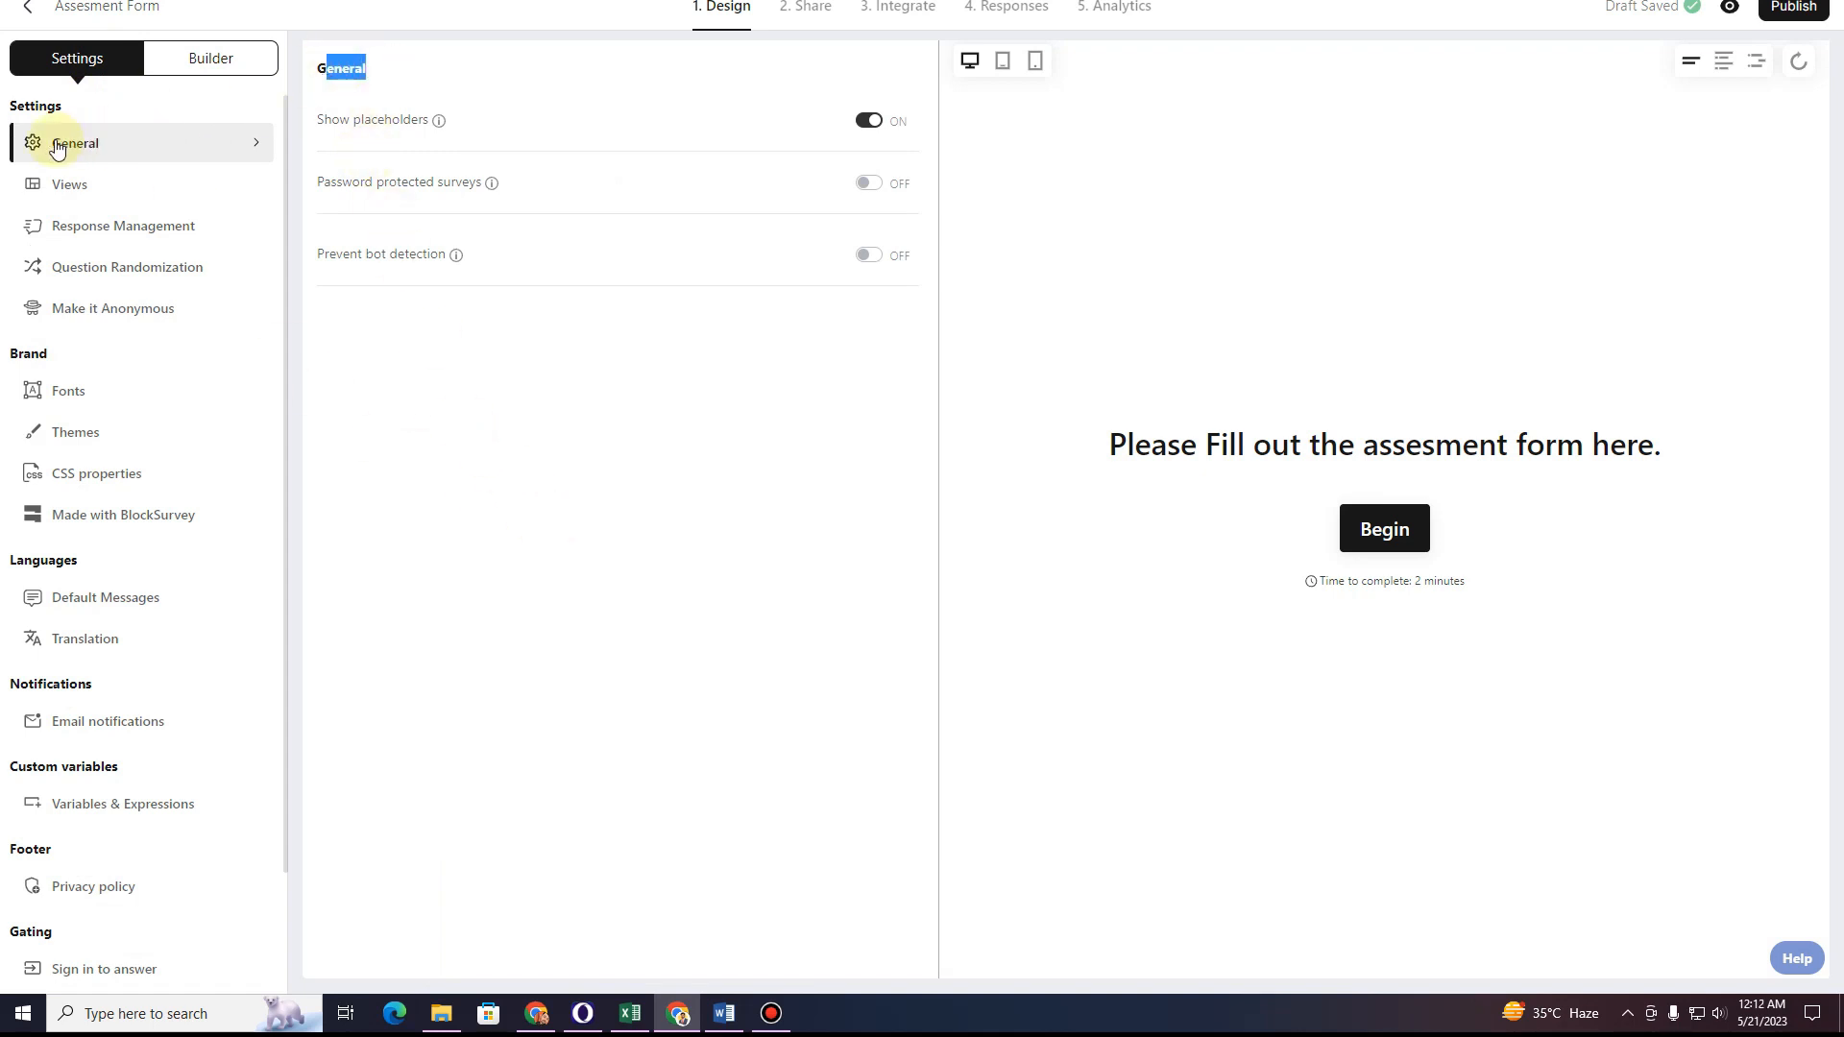
left_click(457, 352)
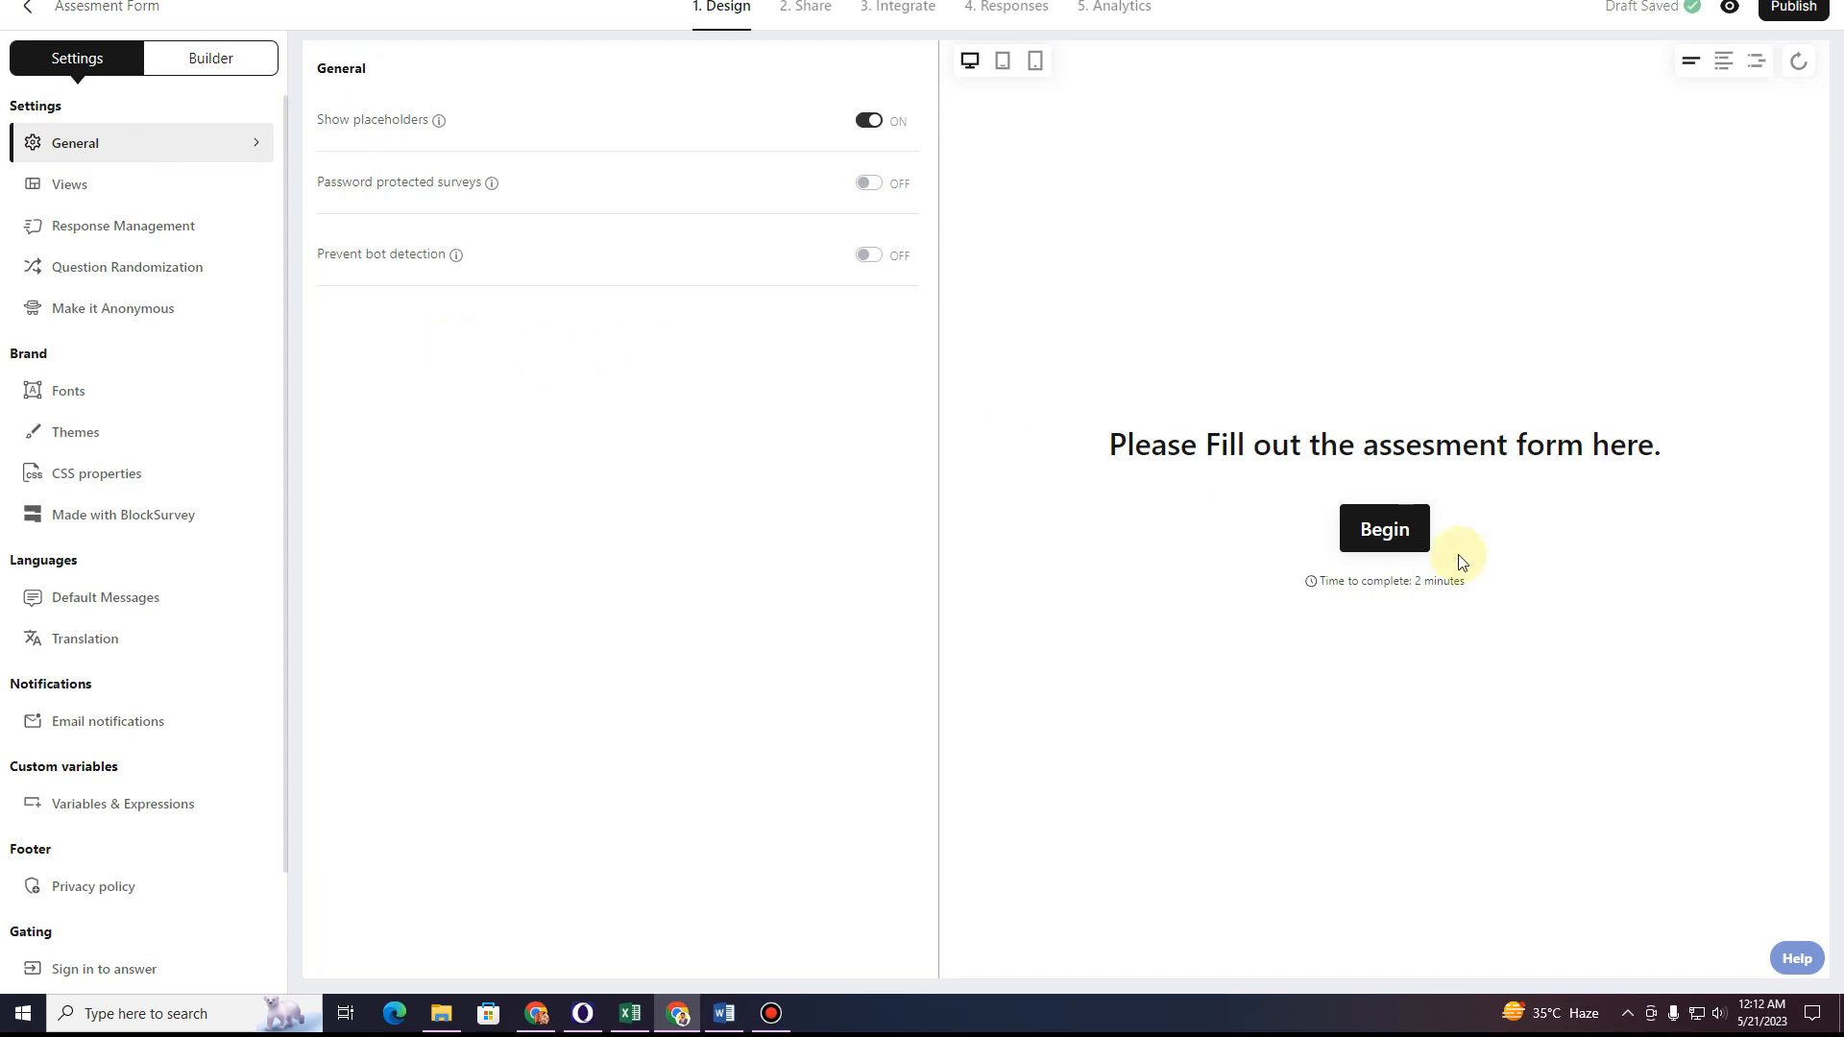
With the form preview advanced to the Name question, turn off Show placeholders and turn on Prevent bot detection.
left_click(1399, 543)
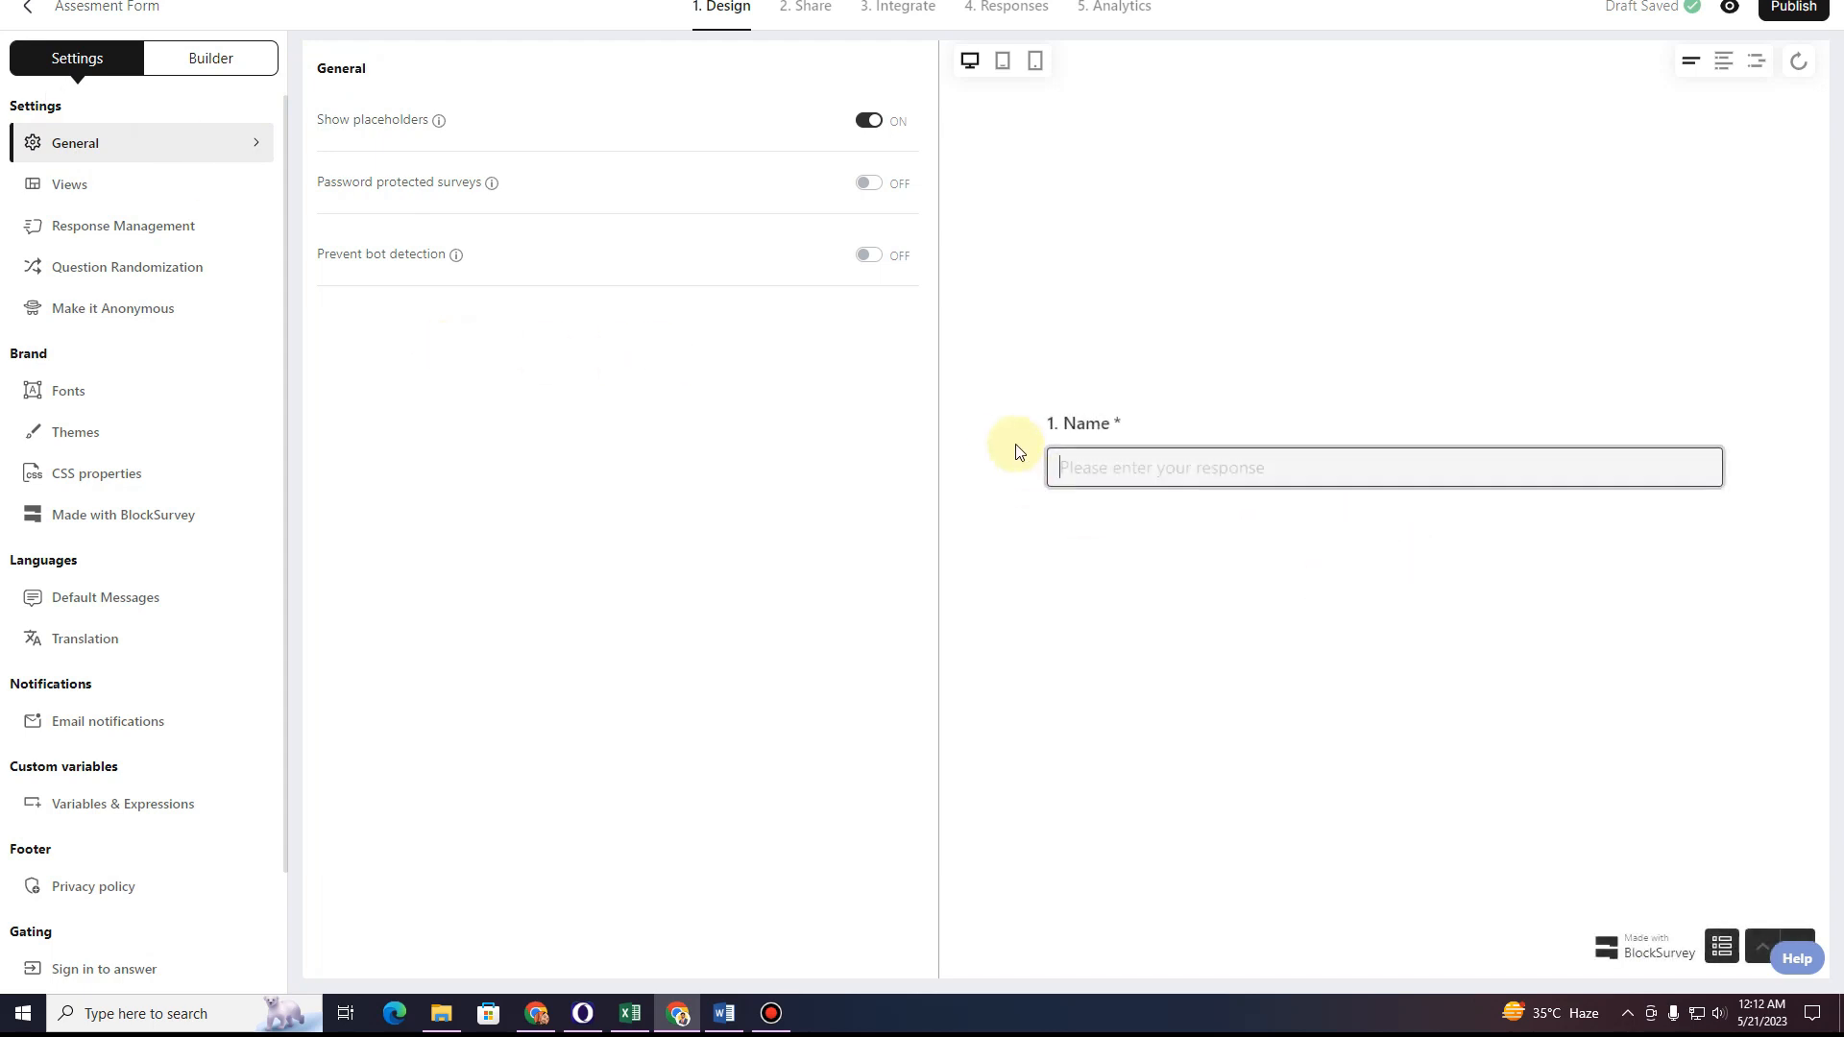
left_click(1070, 466)
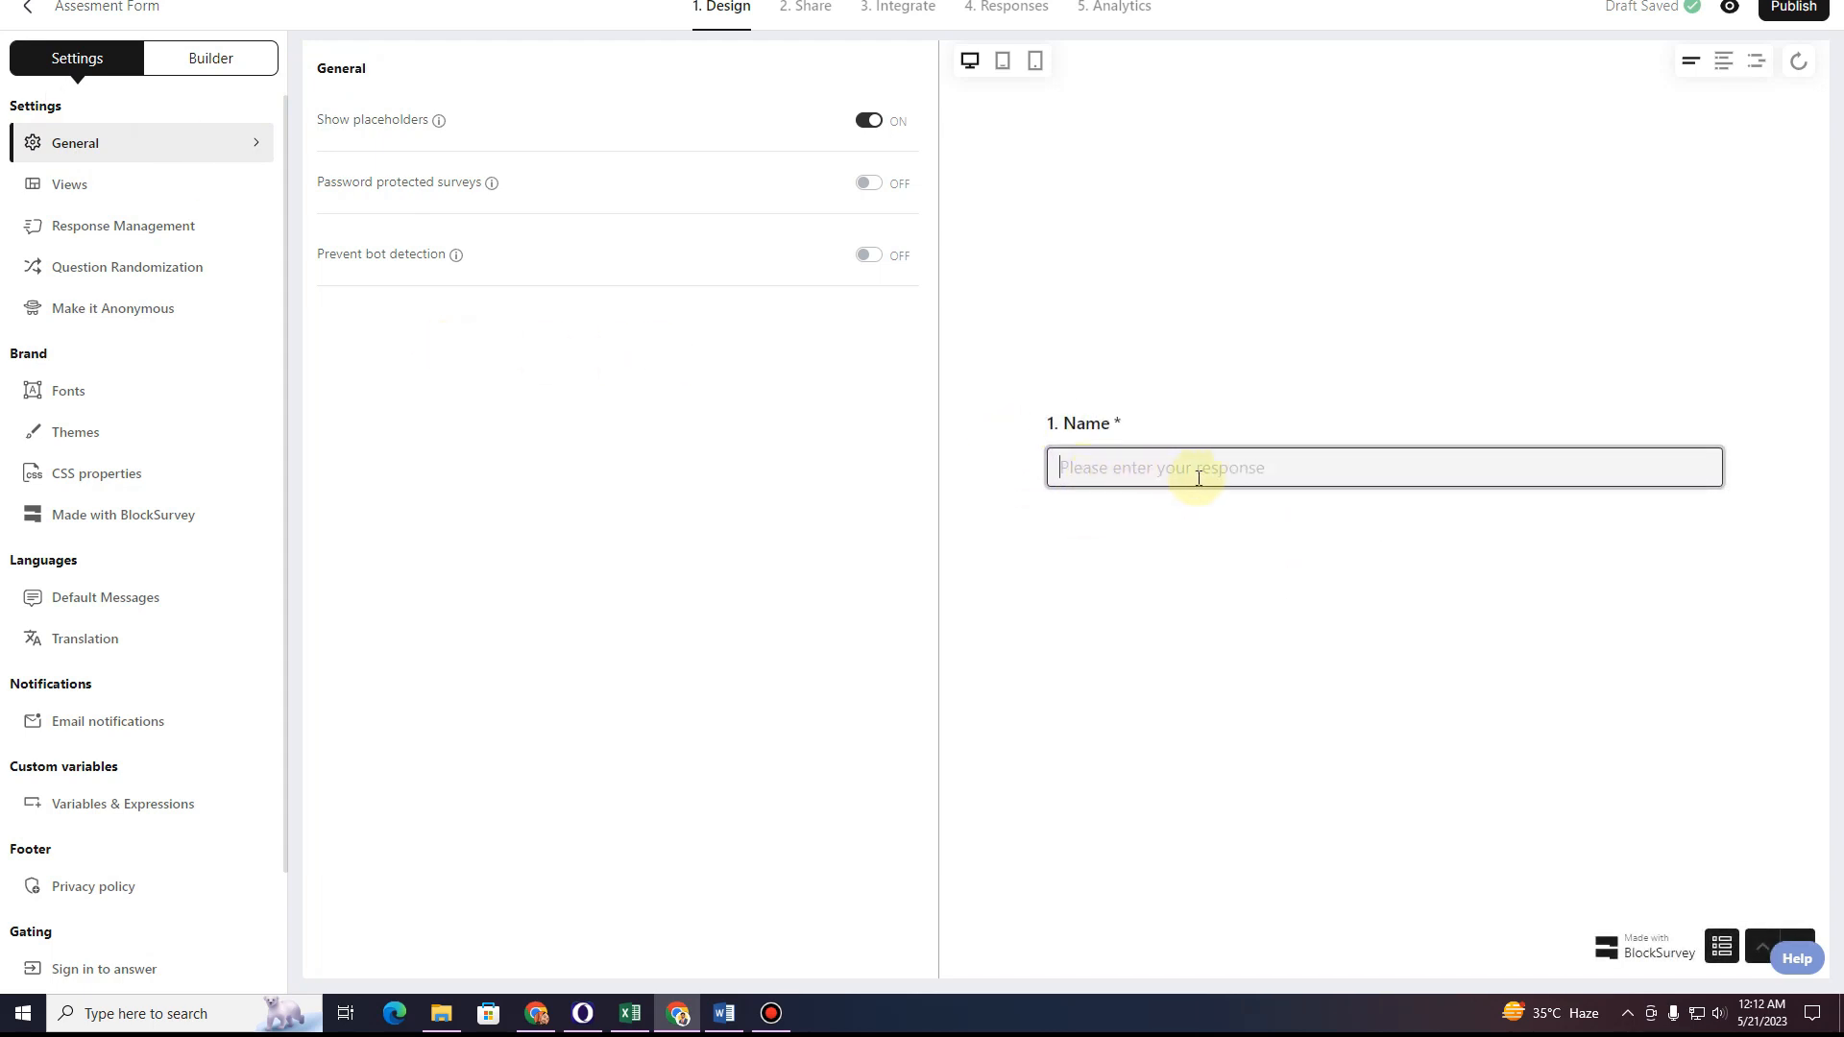
left_click(872, 120)
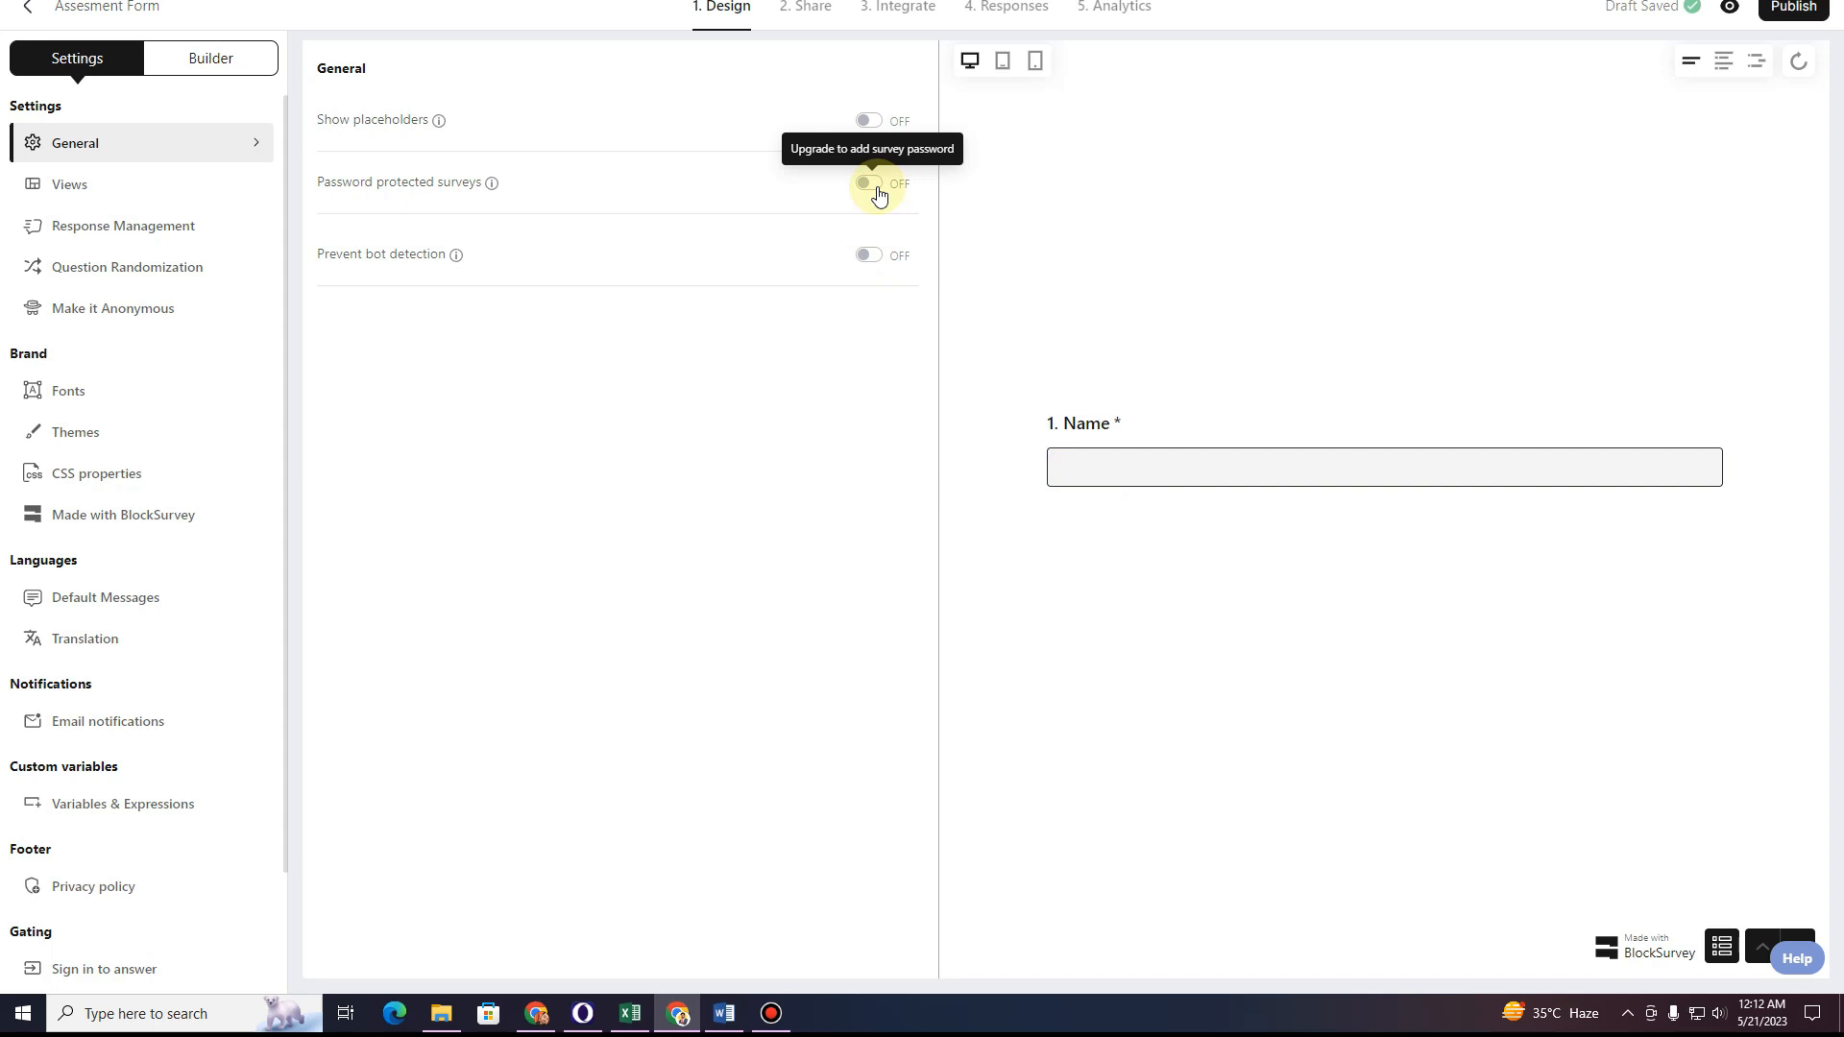
left_click(871, 255)
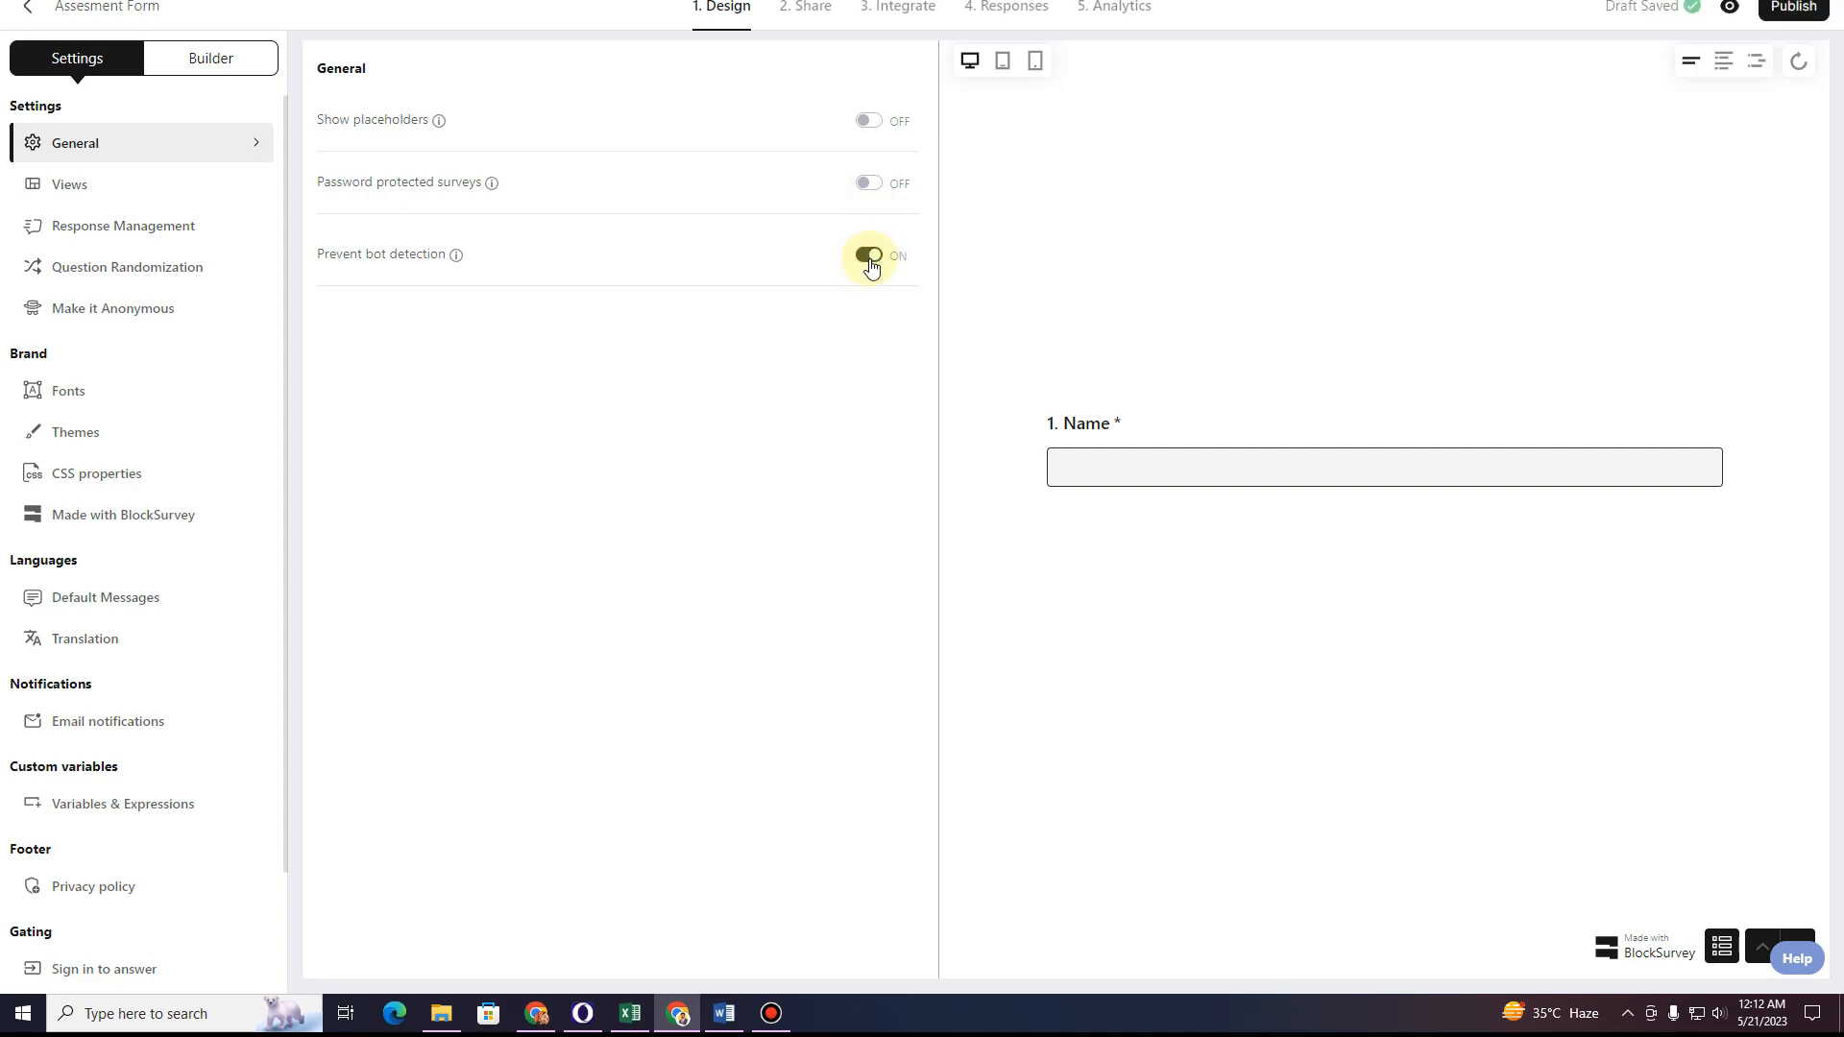
Preview the form in the Classic and Conversational views, return to one question at a time, and check the Response Management settings.
left_click(188, 191)
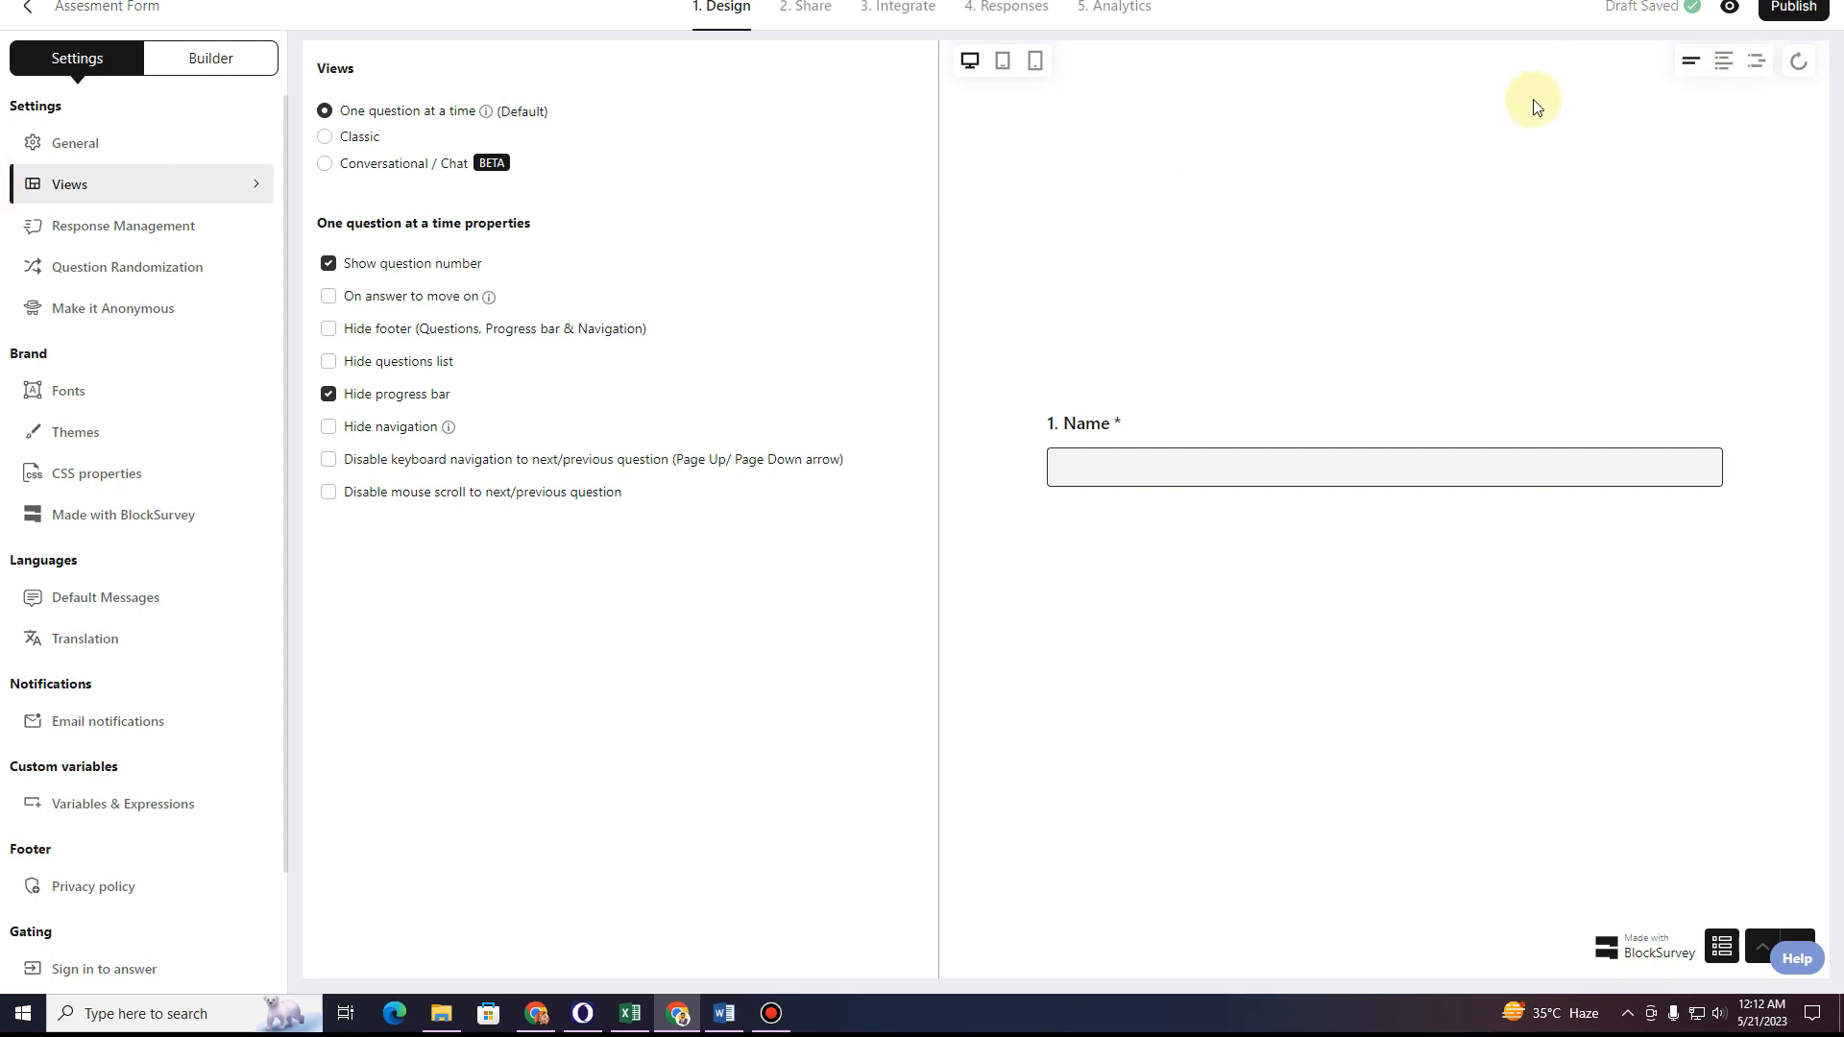
left_click(1724, 67)
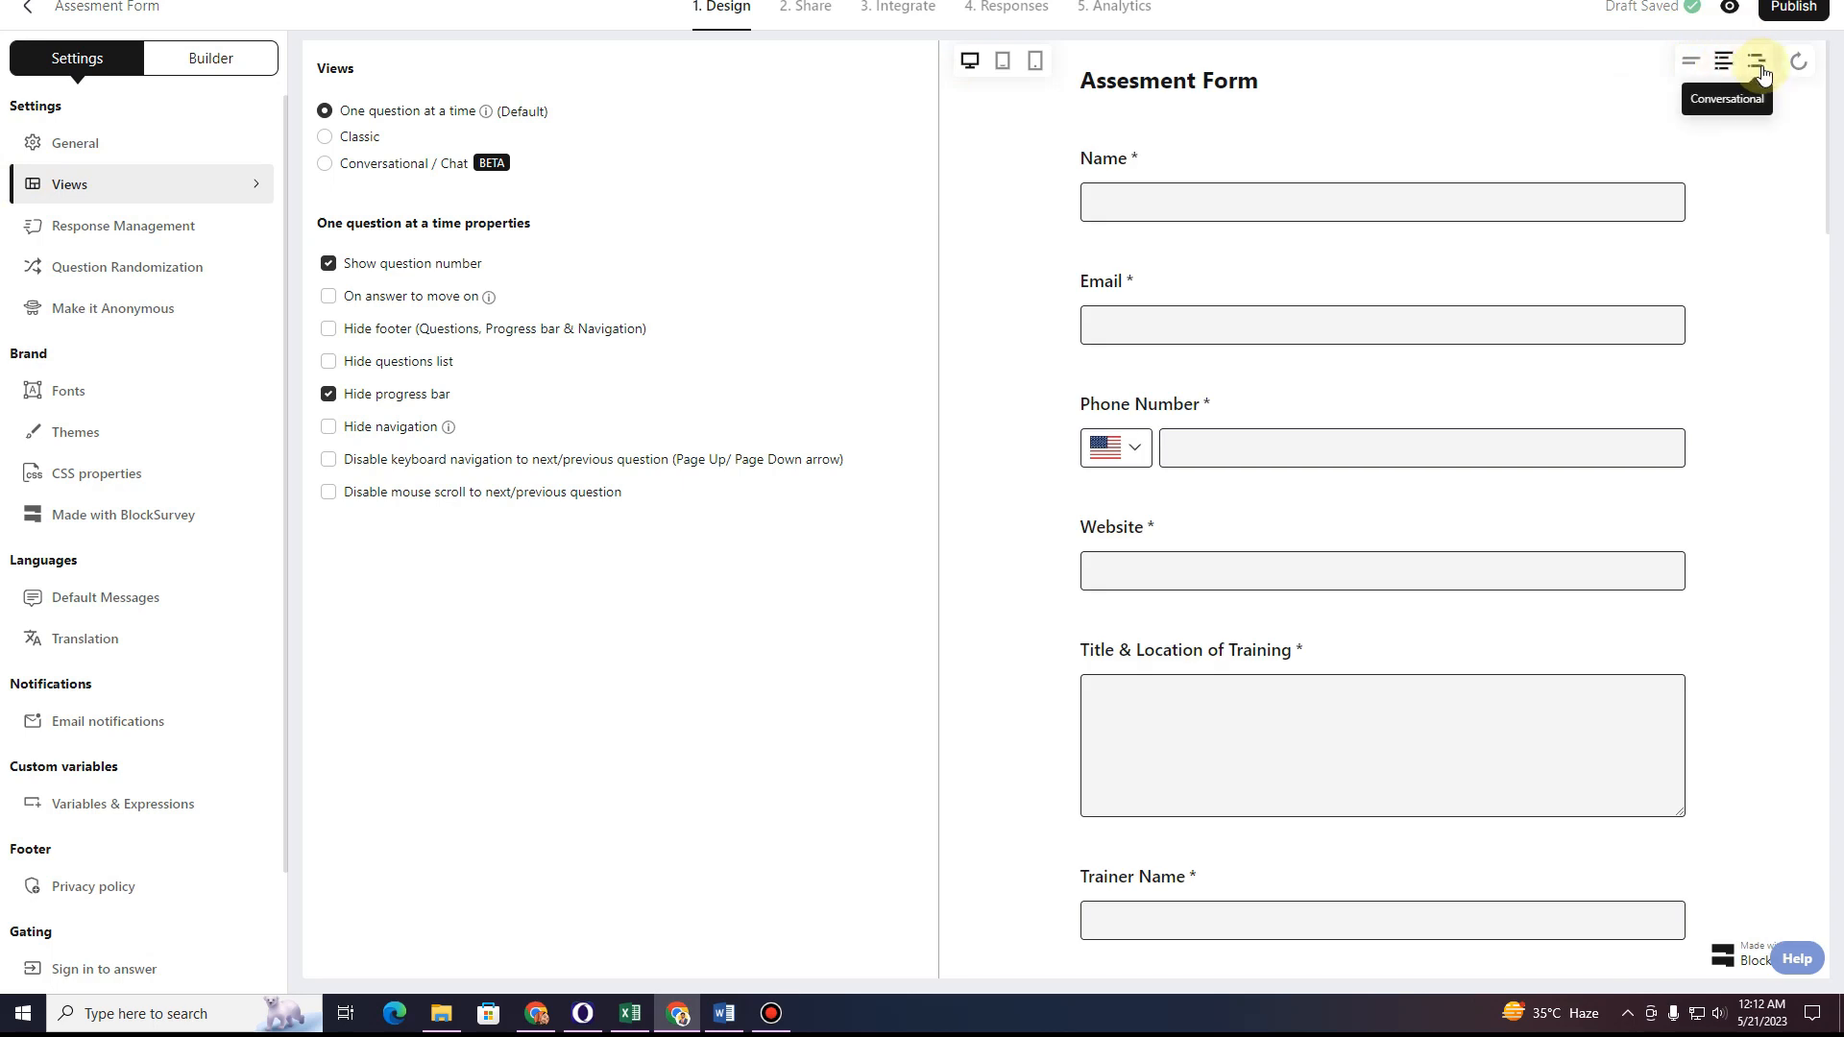
left_click(1760, 70)
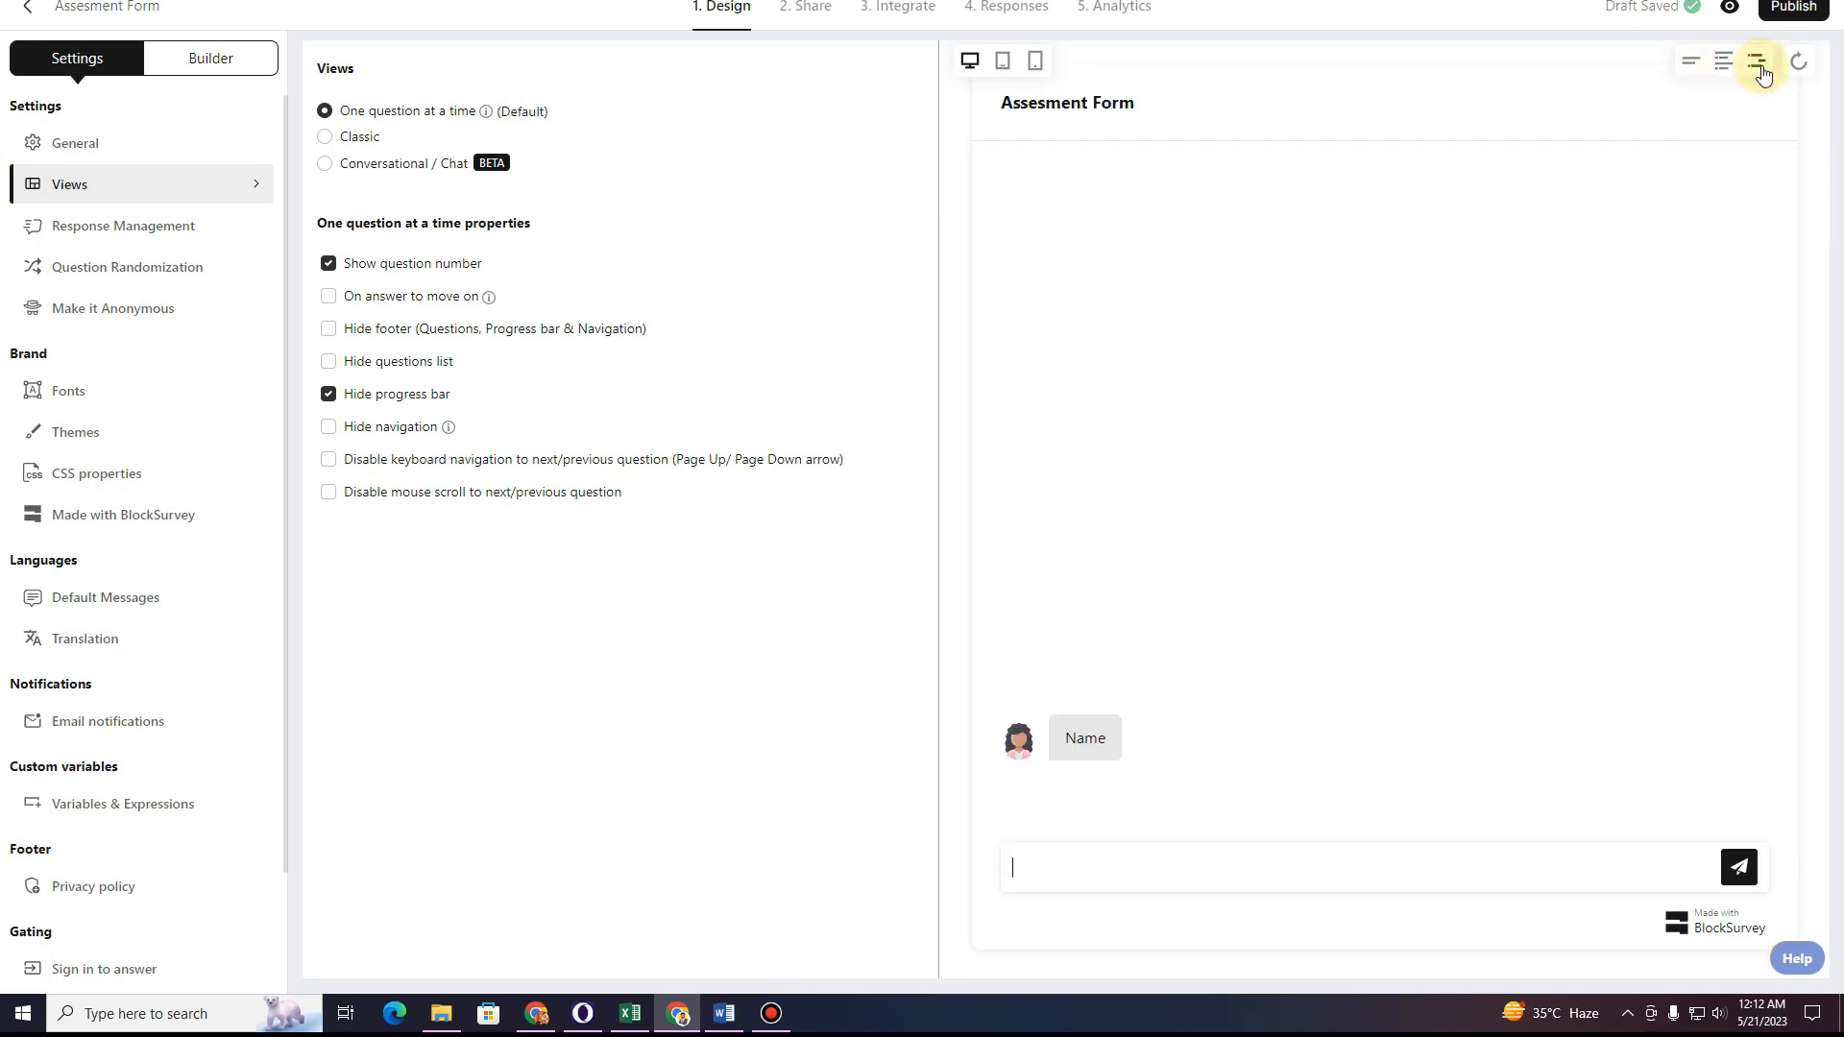
left_click(1689, 67)
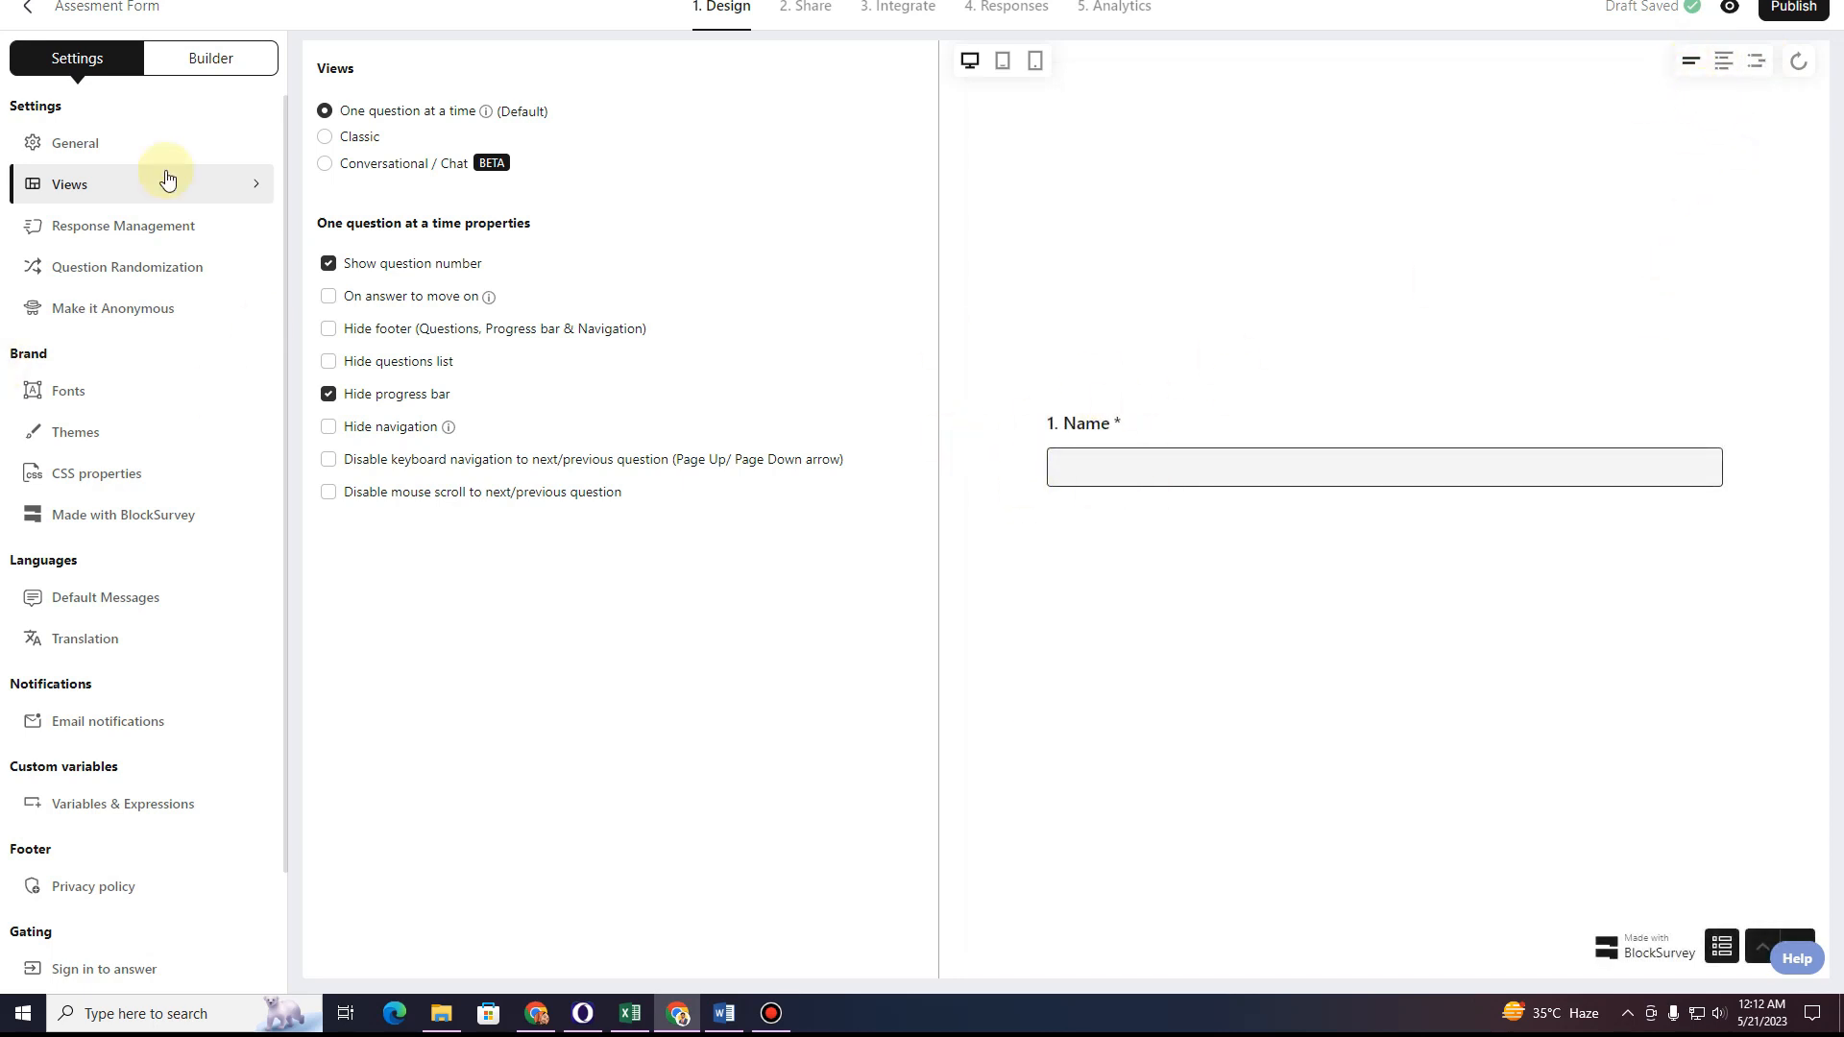
left_click(120, 241)
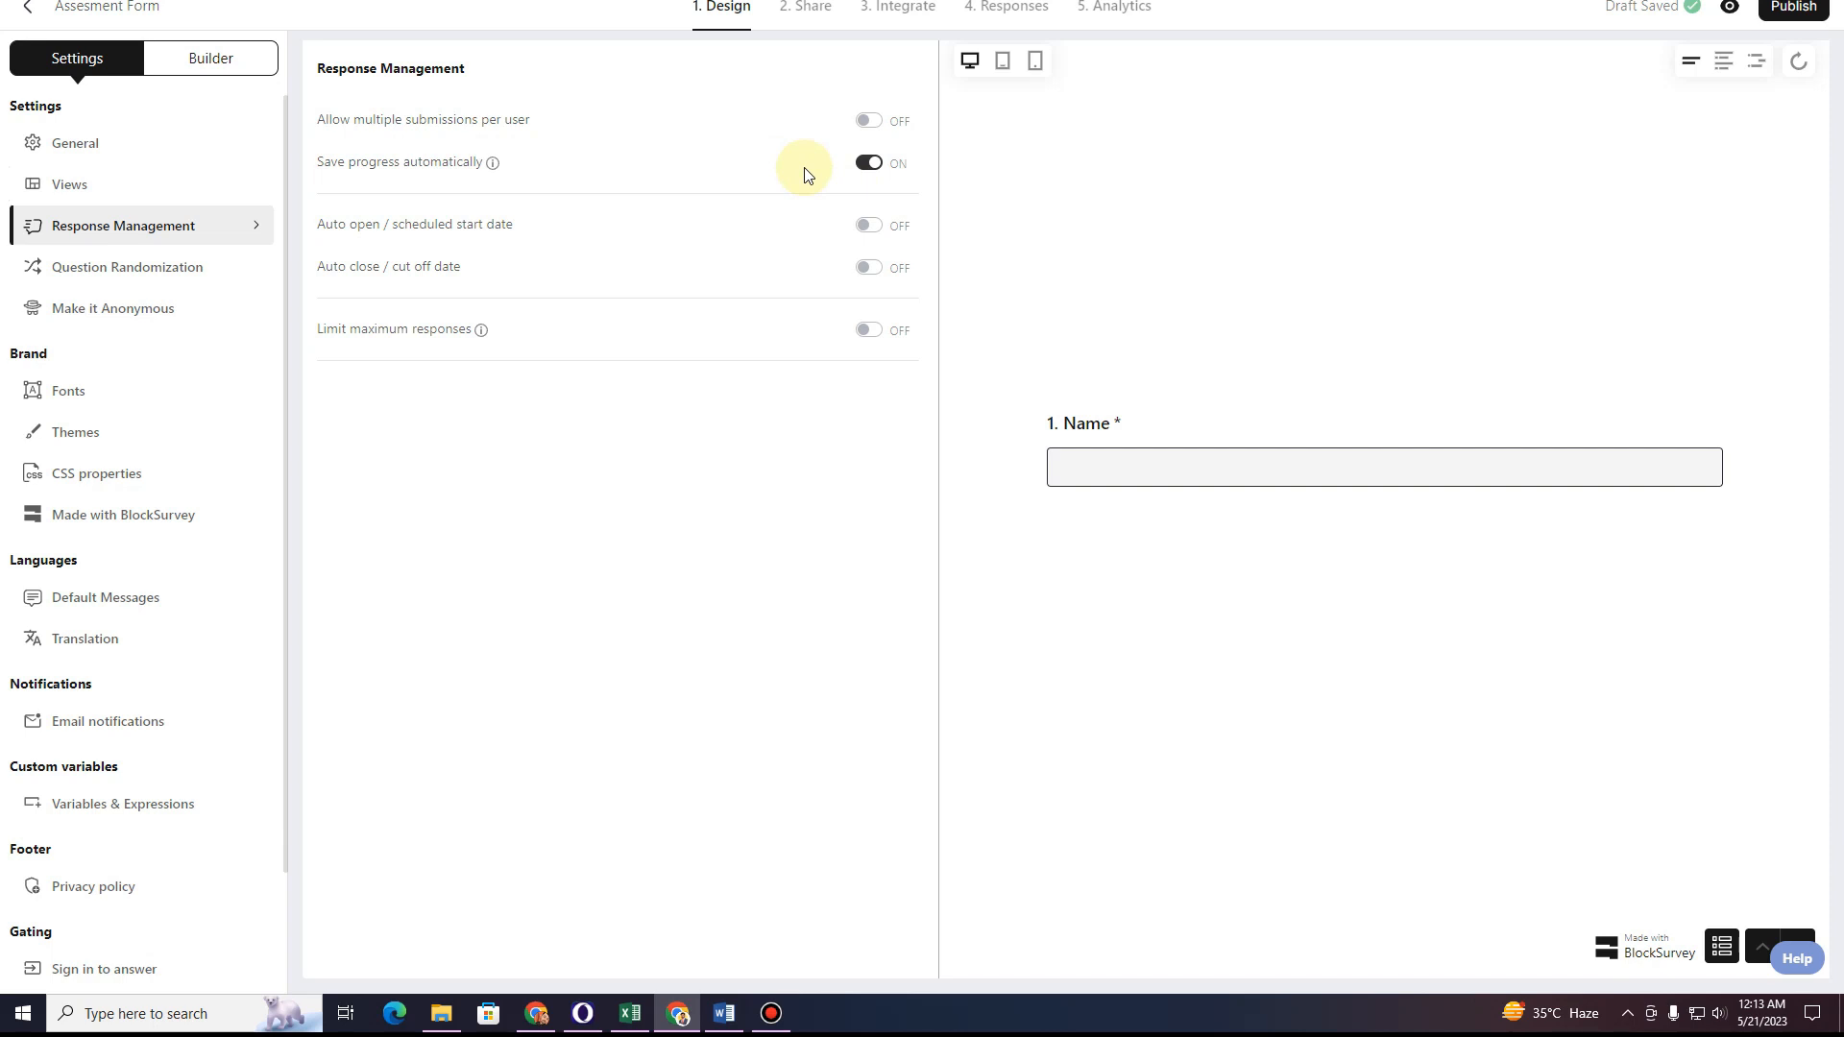
Enable question randomization from question 7 on training objectives to question 8 on participation, and check the Make it Anonymous setting.
left_click(96, 284)
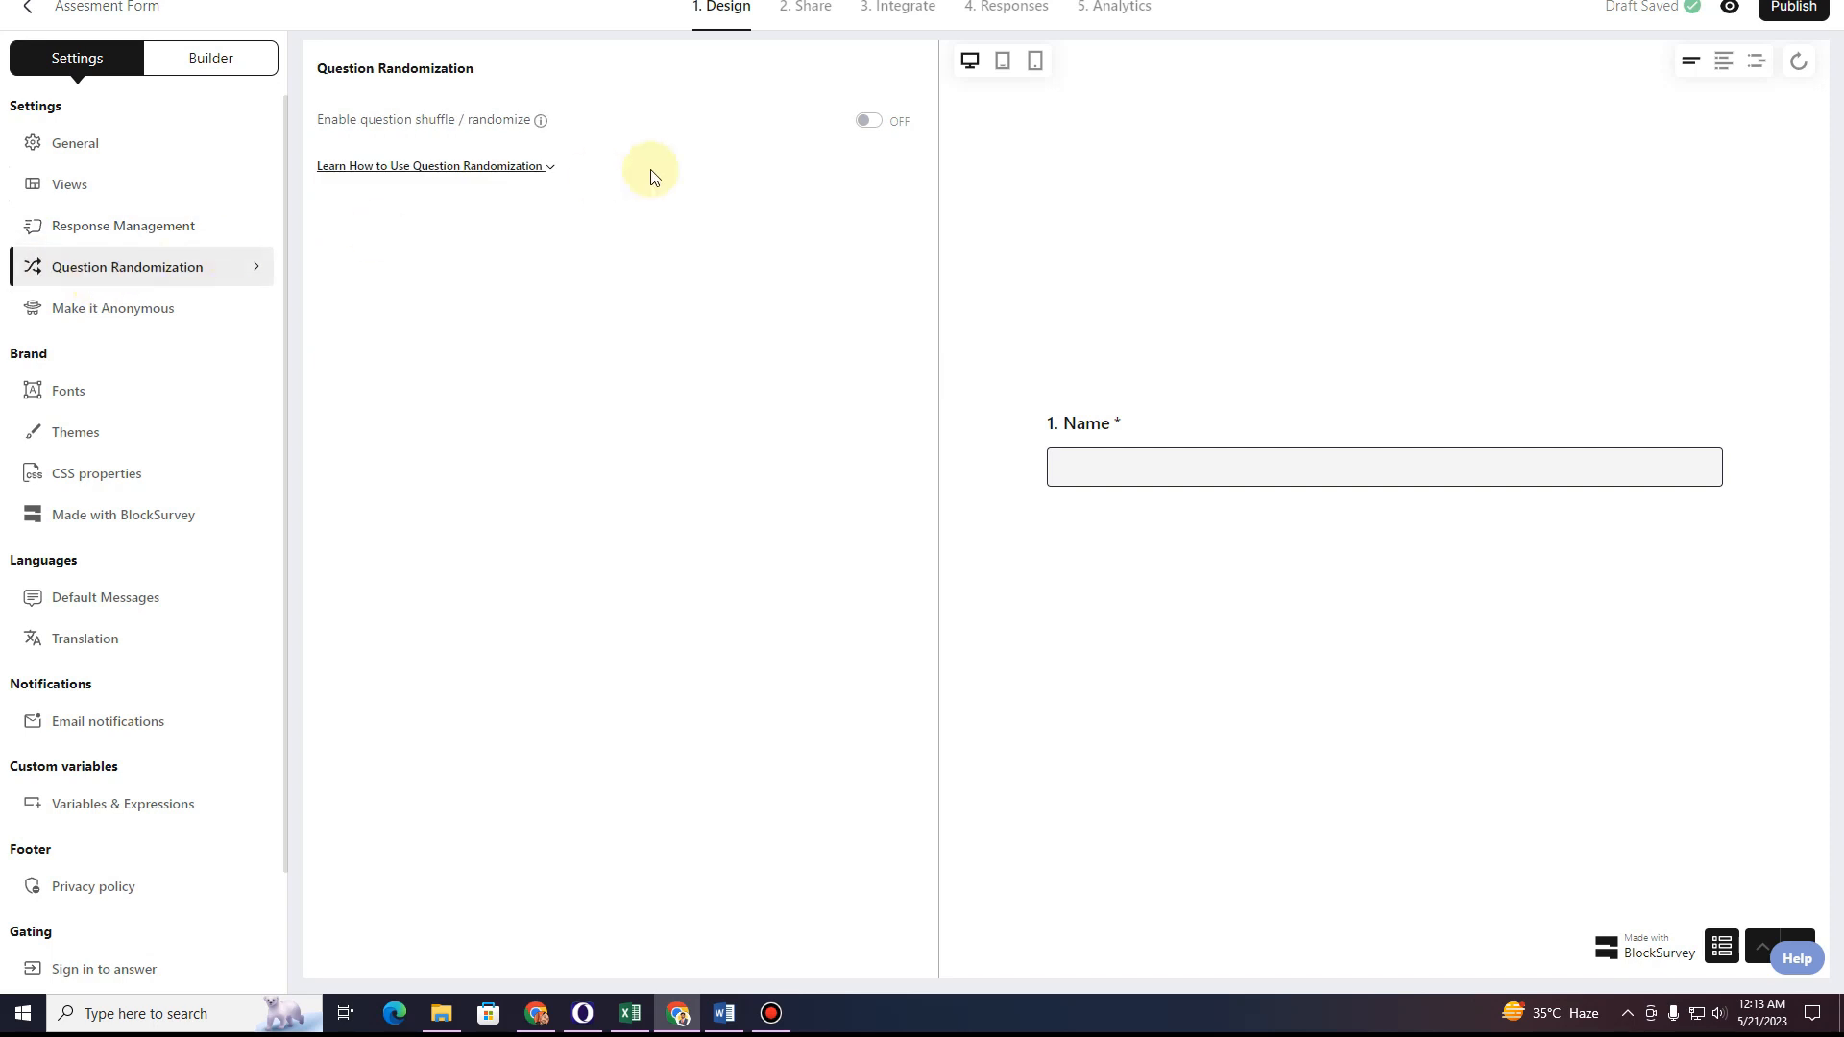
left_click(870, 121)
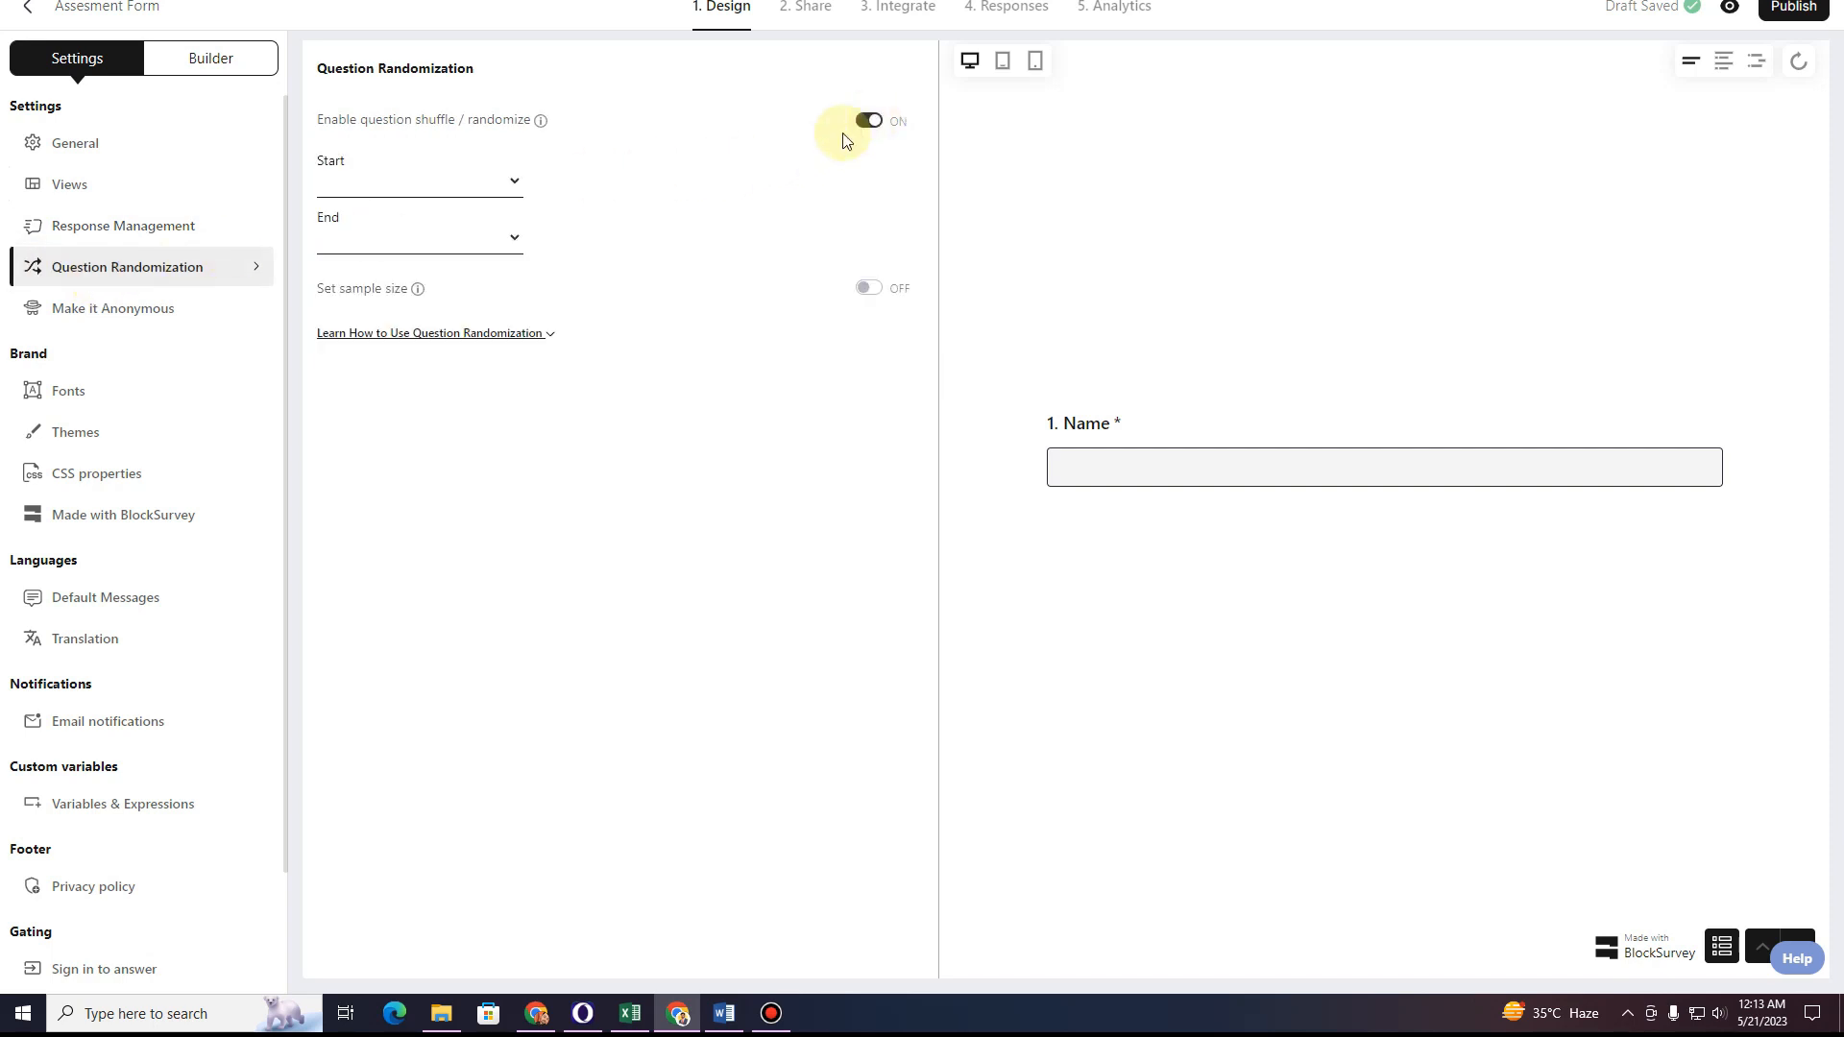
left_click(491, 181)
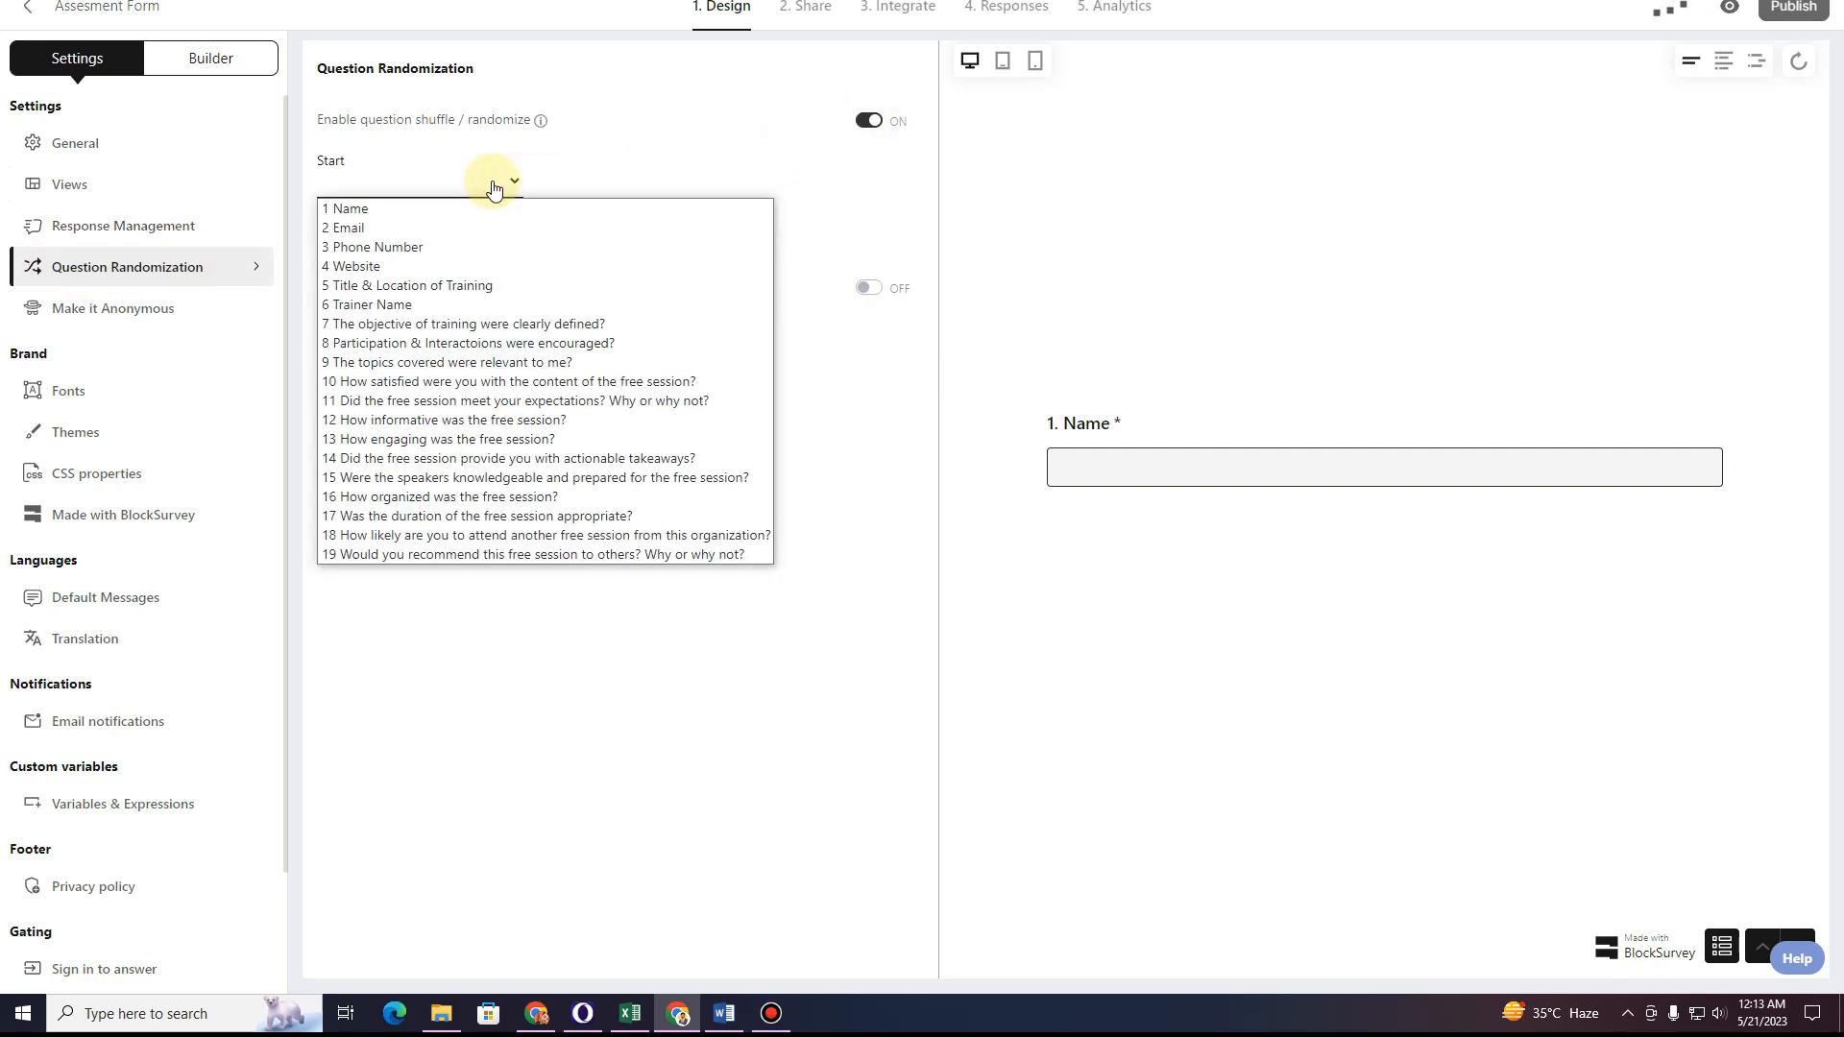
left_click(444, 323)
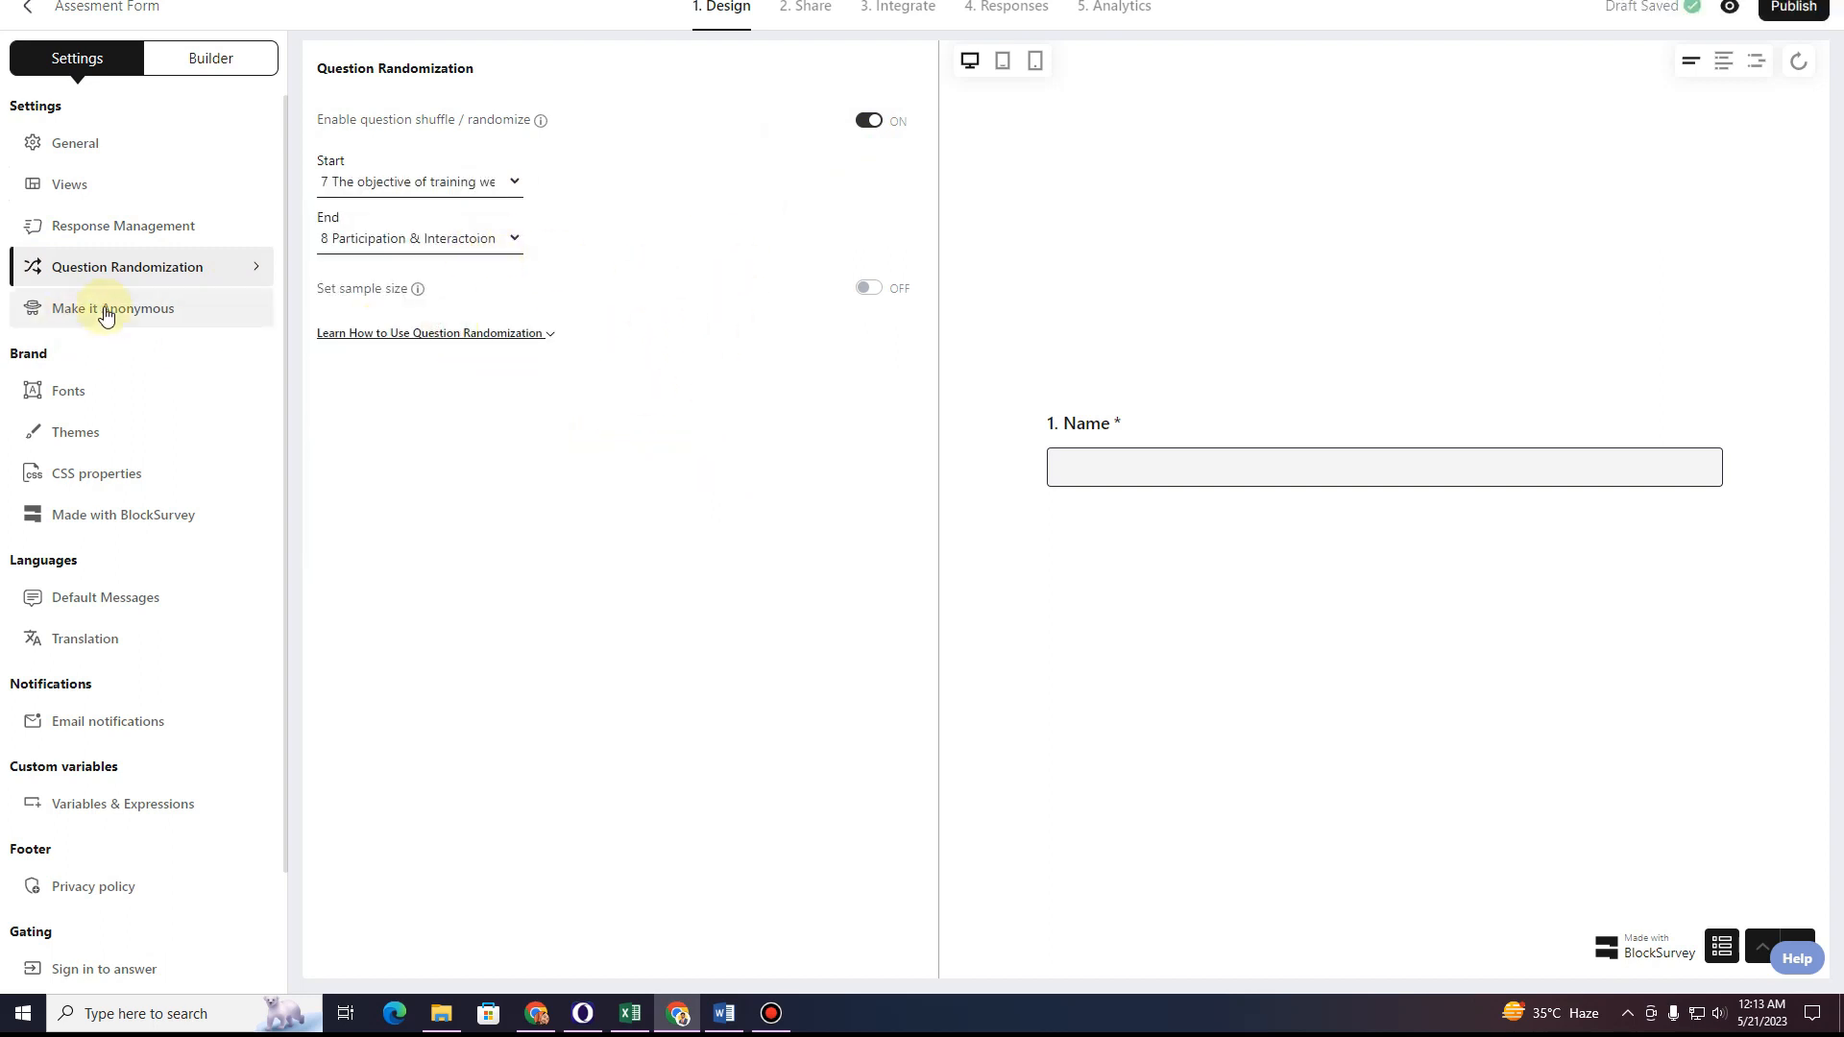
left_click(103, 307)
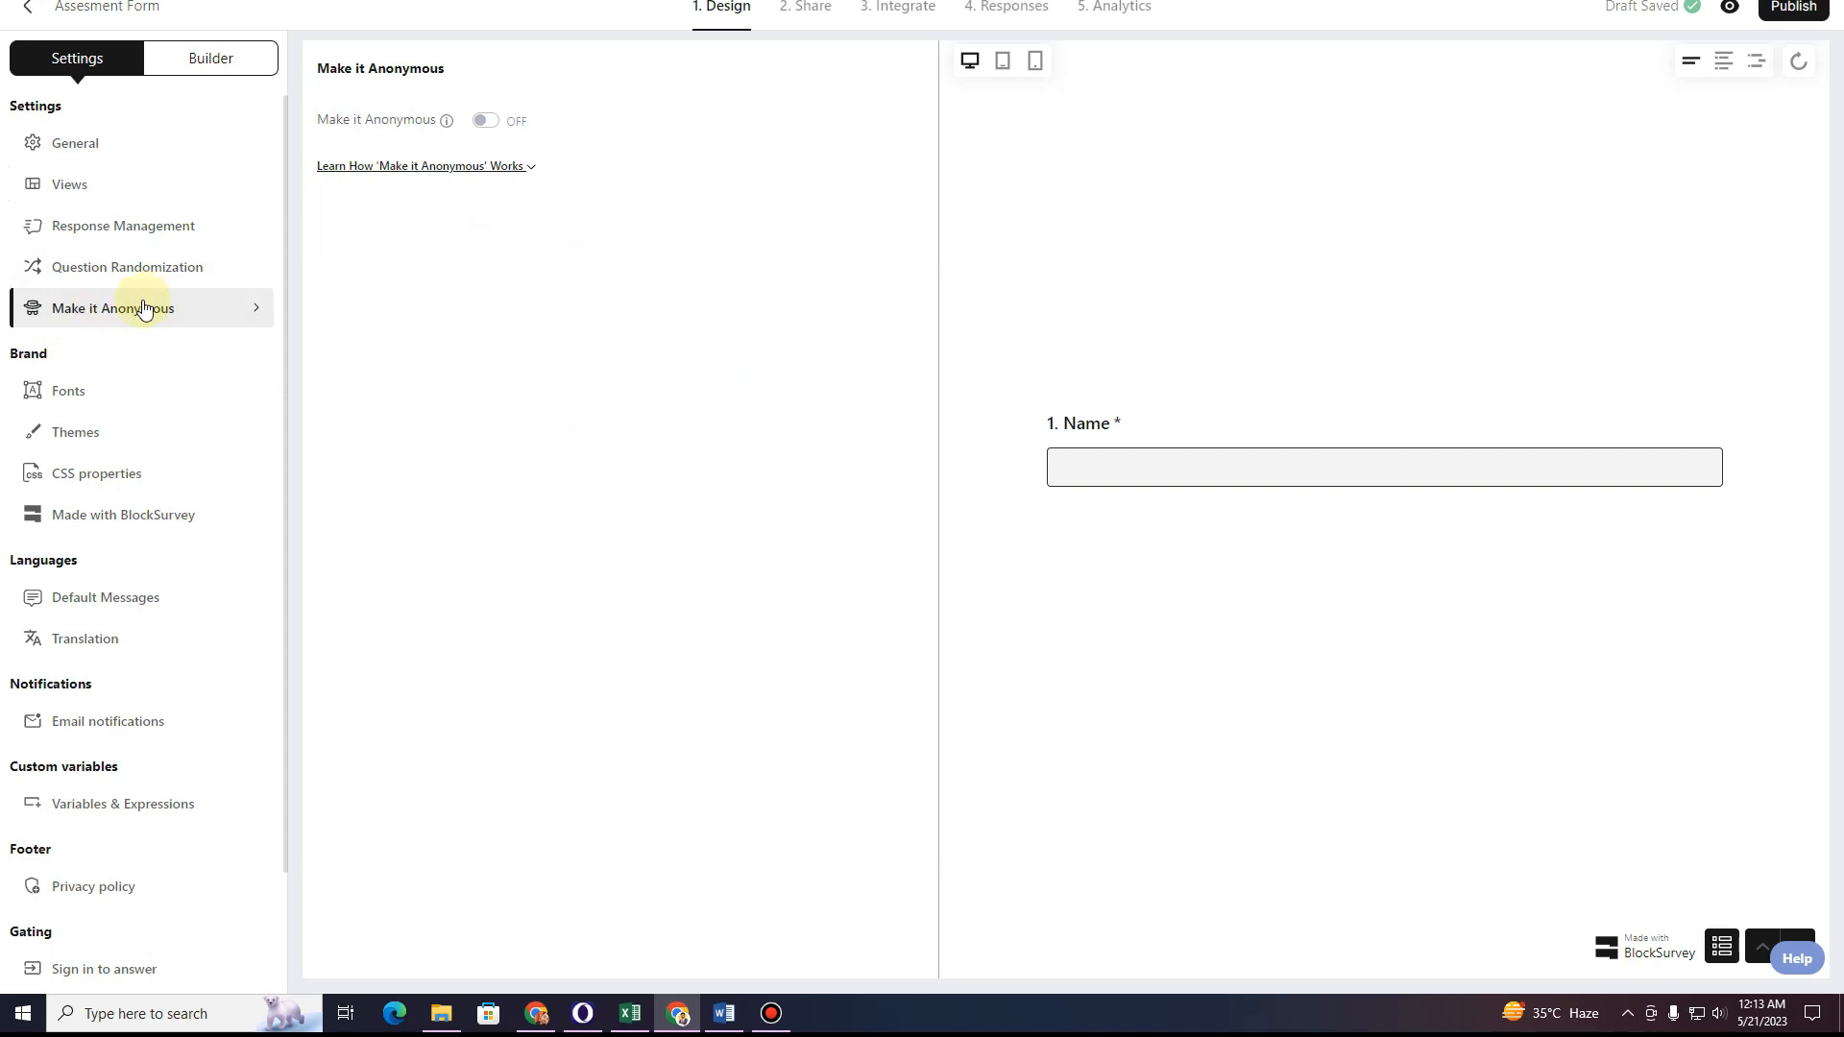
Try the Sulphur Point and Noto Sans fonts on the form, and apply the Muli font.
left_click(125, 391)
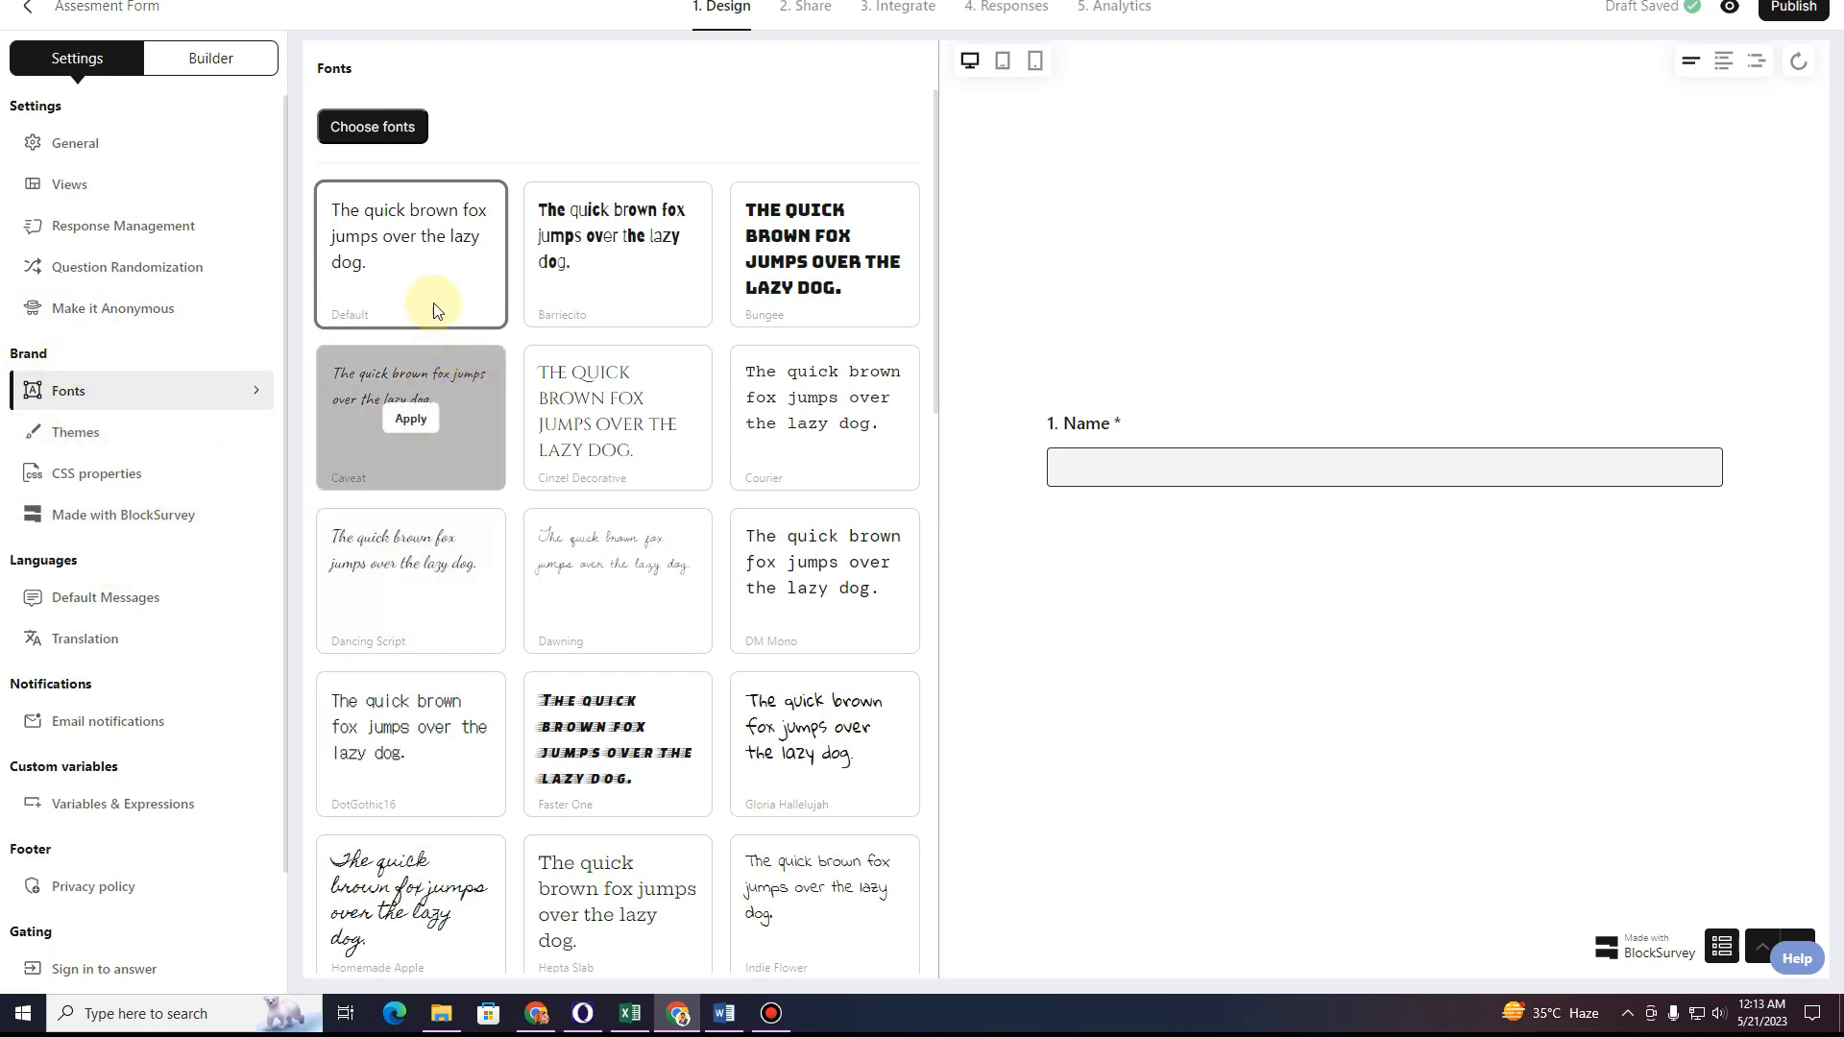
scroll(500, 432, "down", 8)
scroll(509, 506, "down", 6)
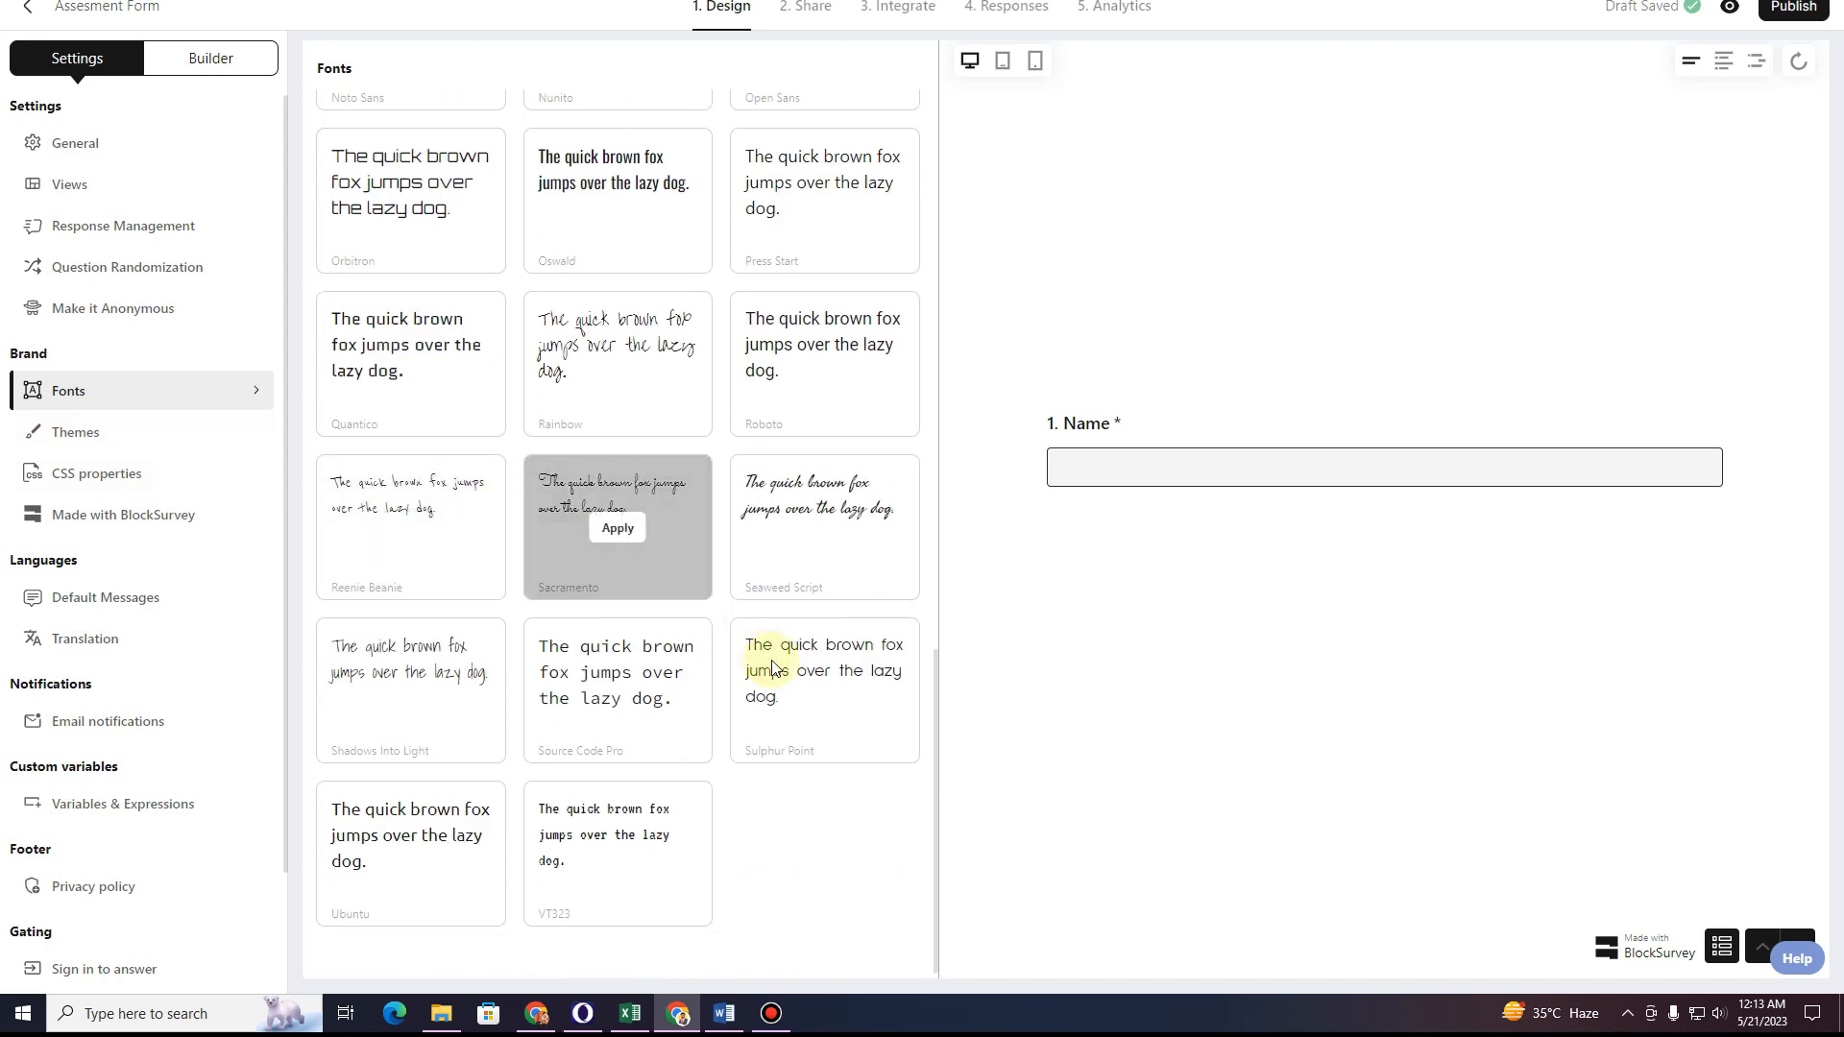
left_click(822, 695)
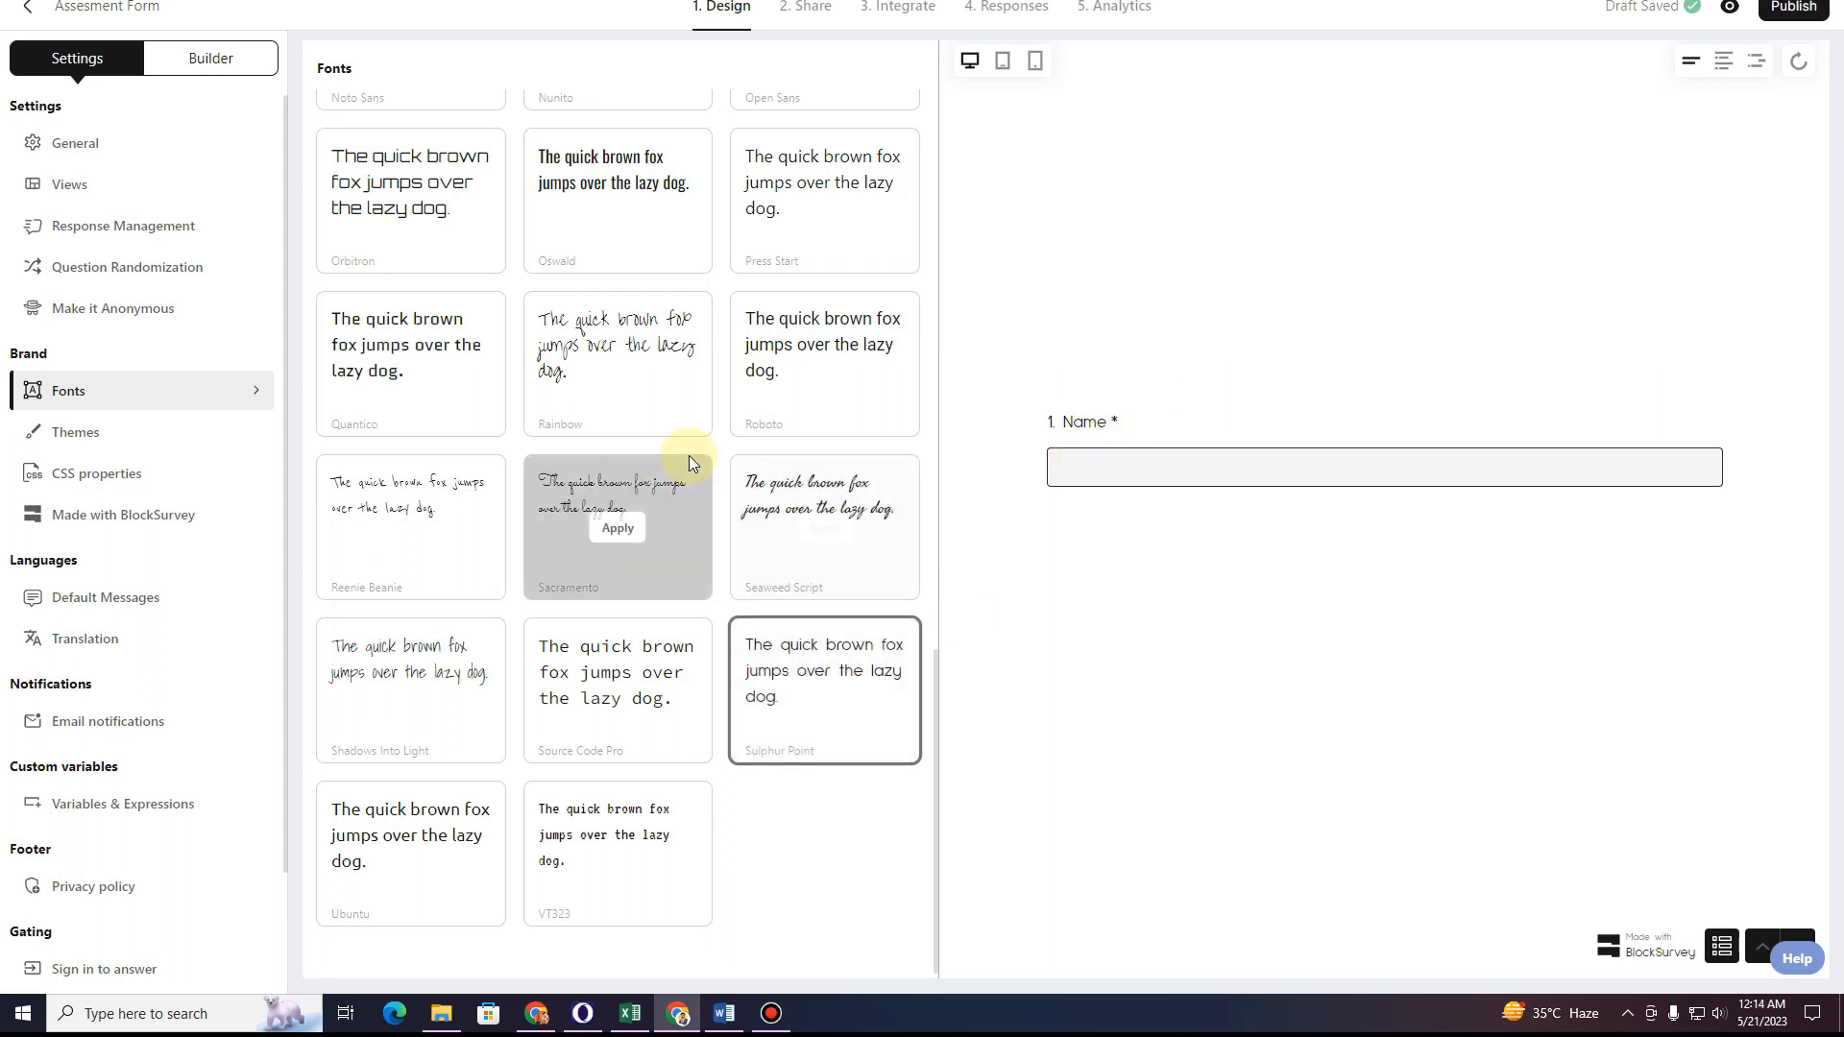
scroll(689, 461, "up", 3)
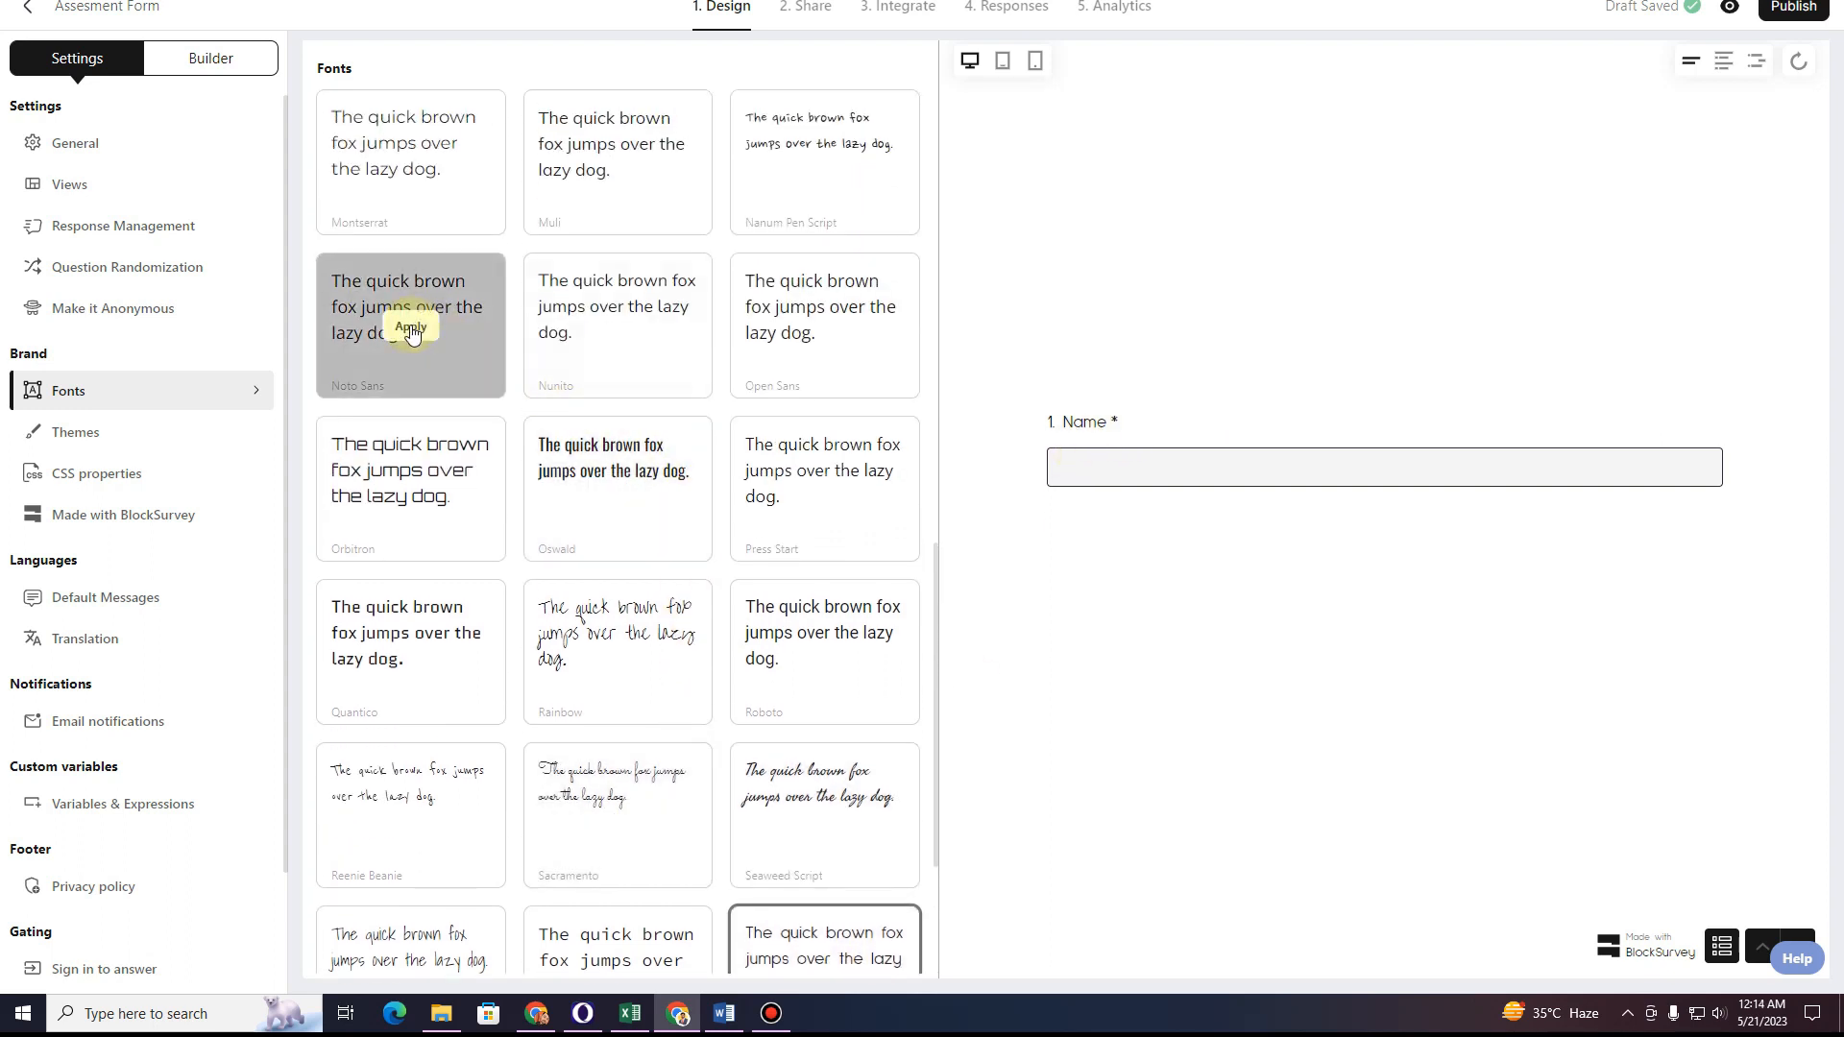
left_click(411, 328)
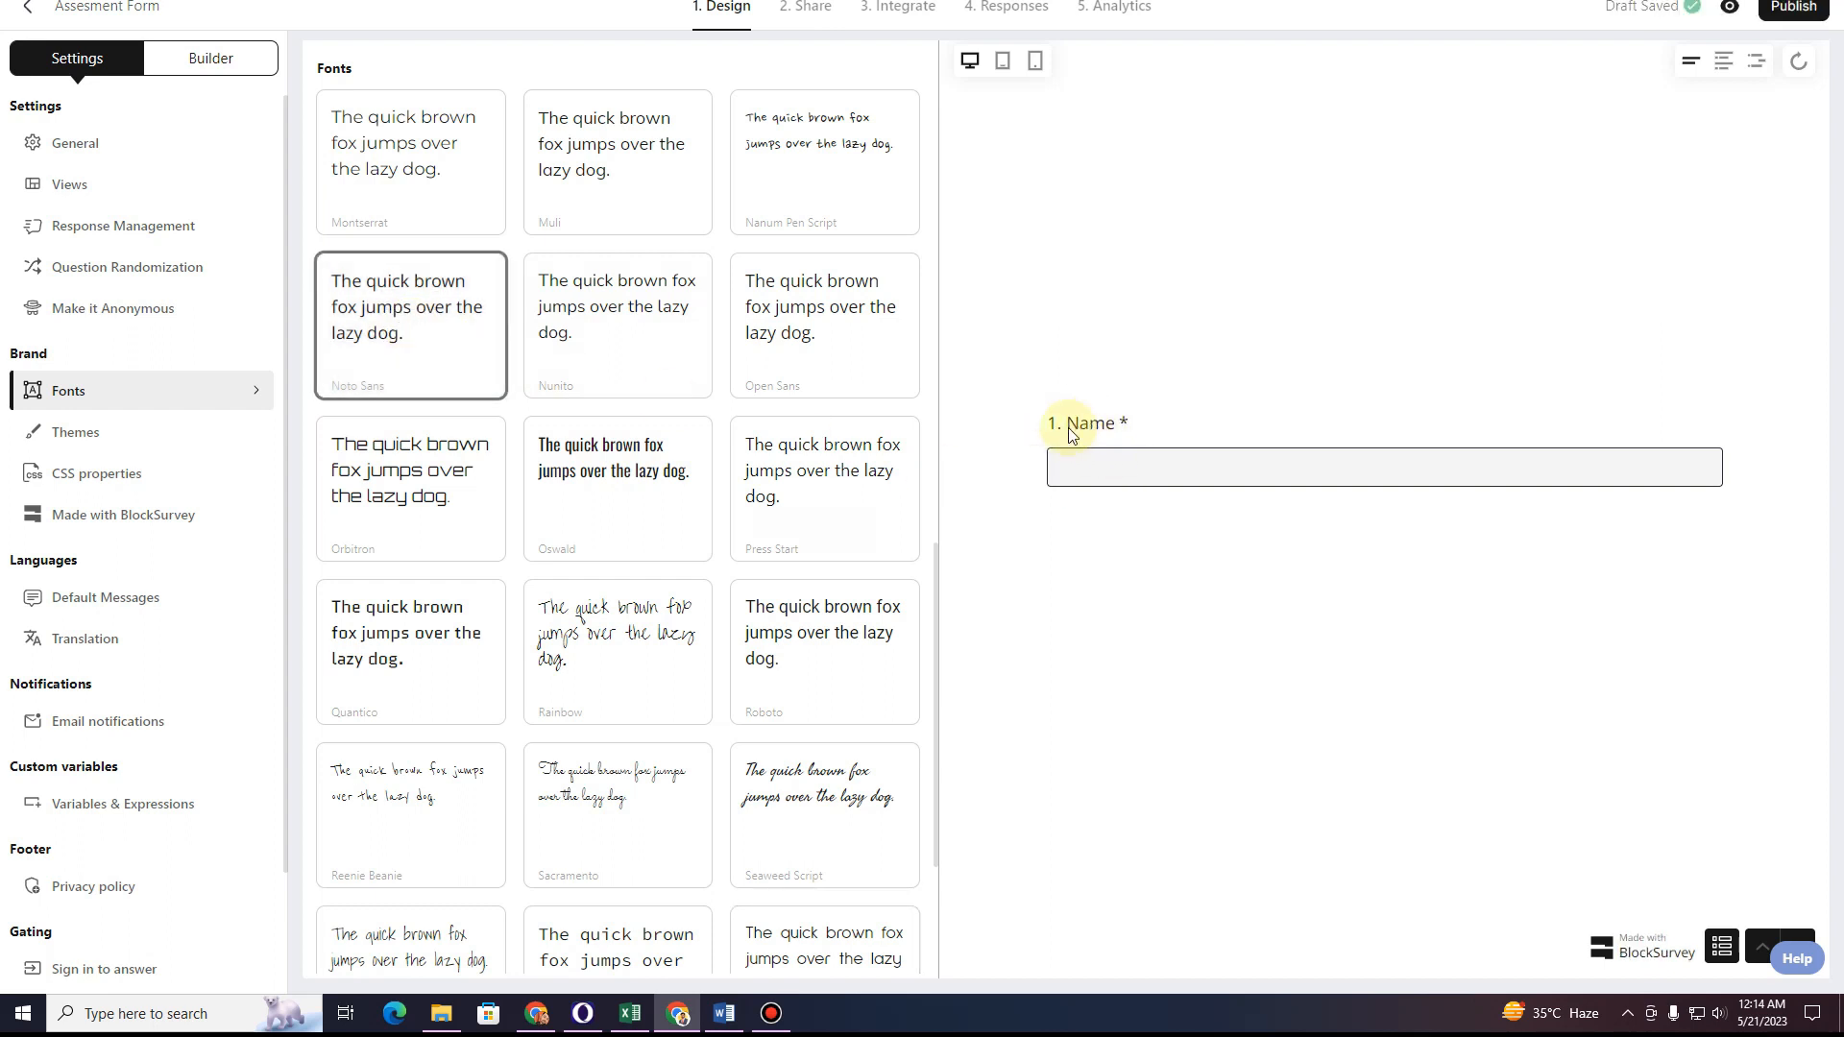
scroll(399, 332, "up", 2)
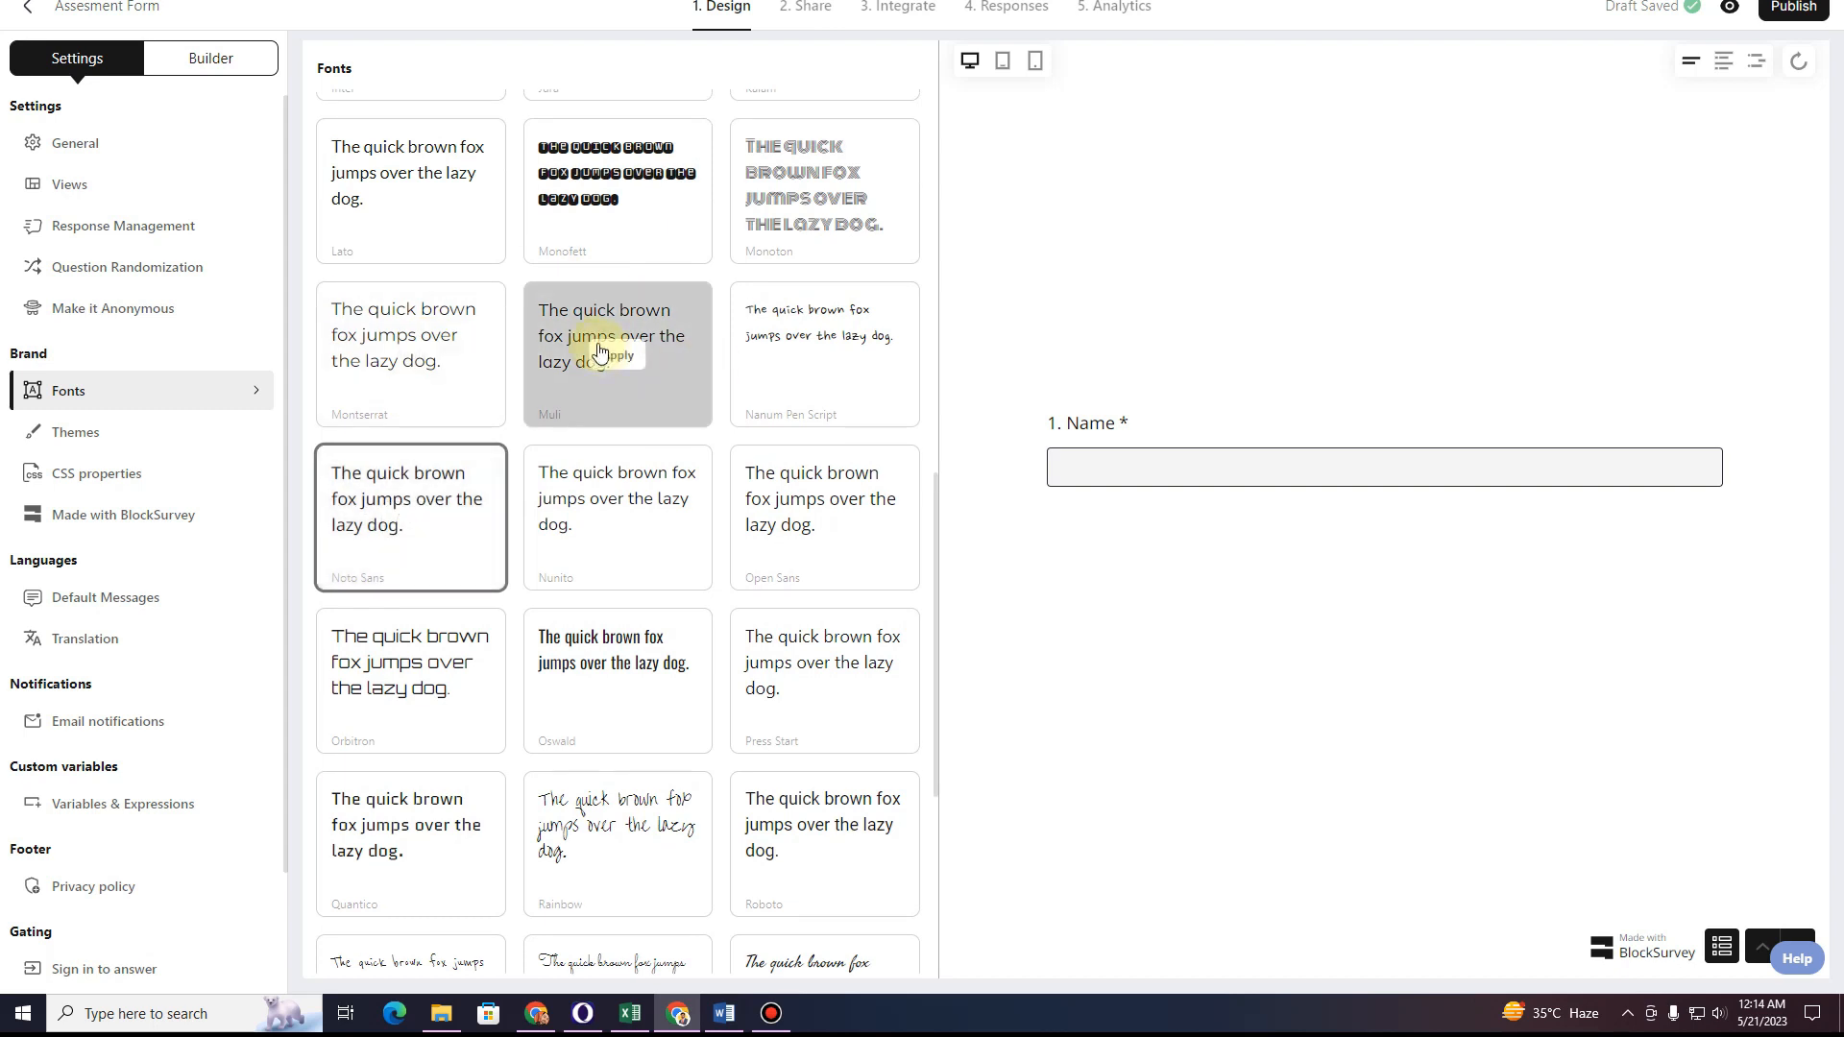
left_click(618, 357)
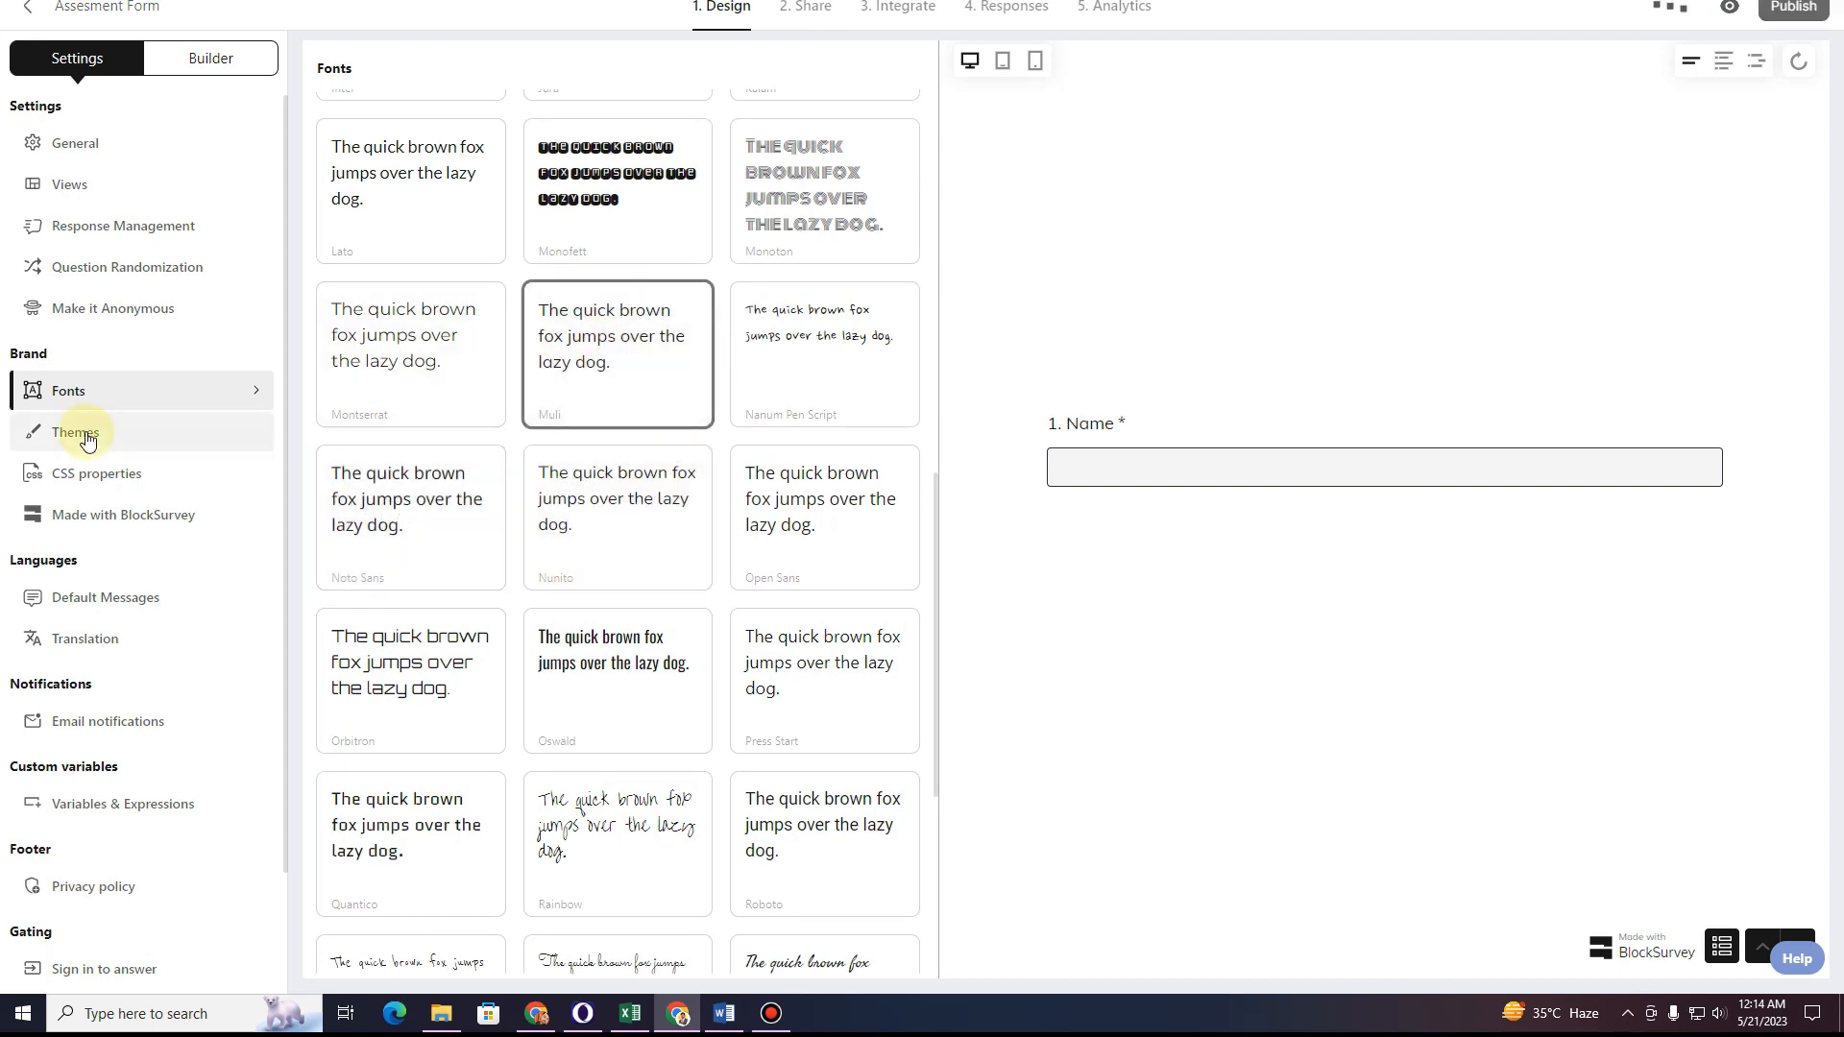
Browse the background themes, try Lavender Blue and Cool Red from the light palette, and apply Light Orange.
left_click(75, 431)
scroll(724, 527, "down", 7)
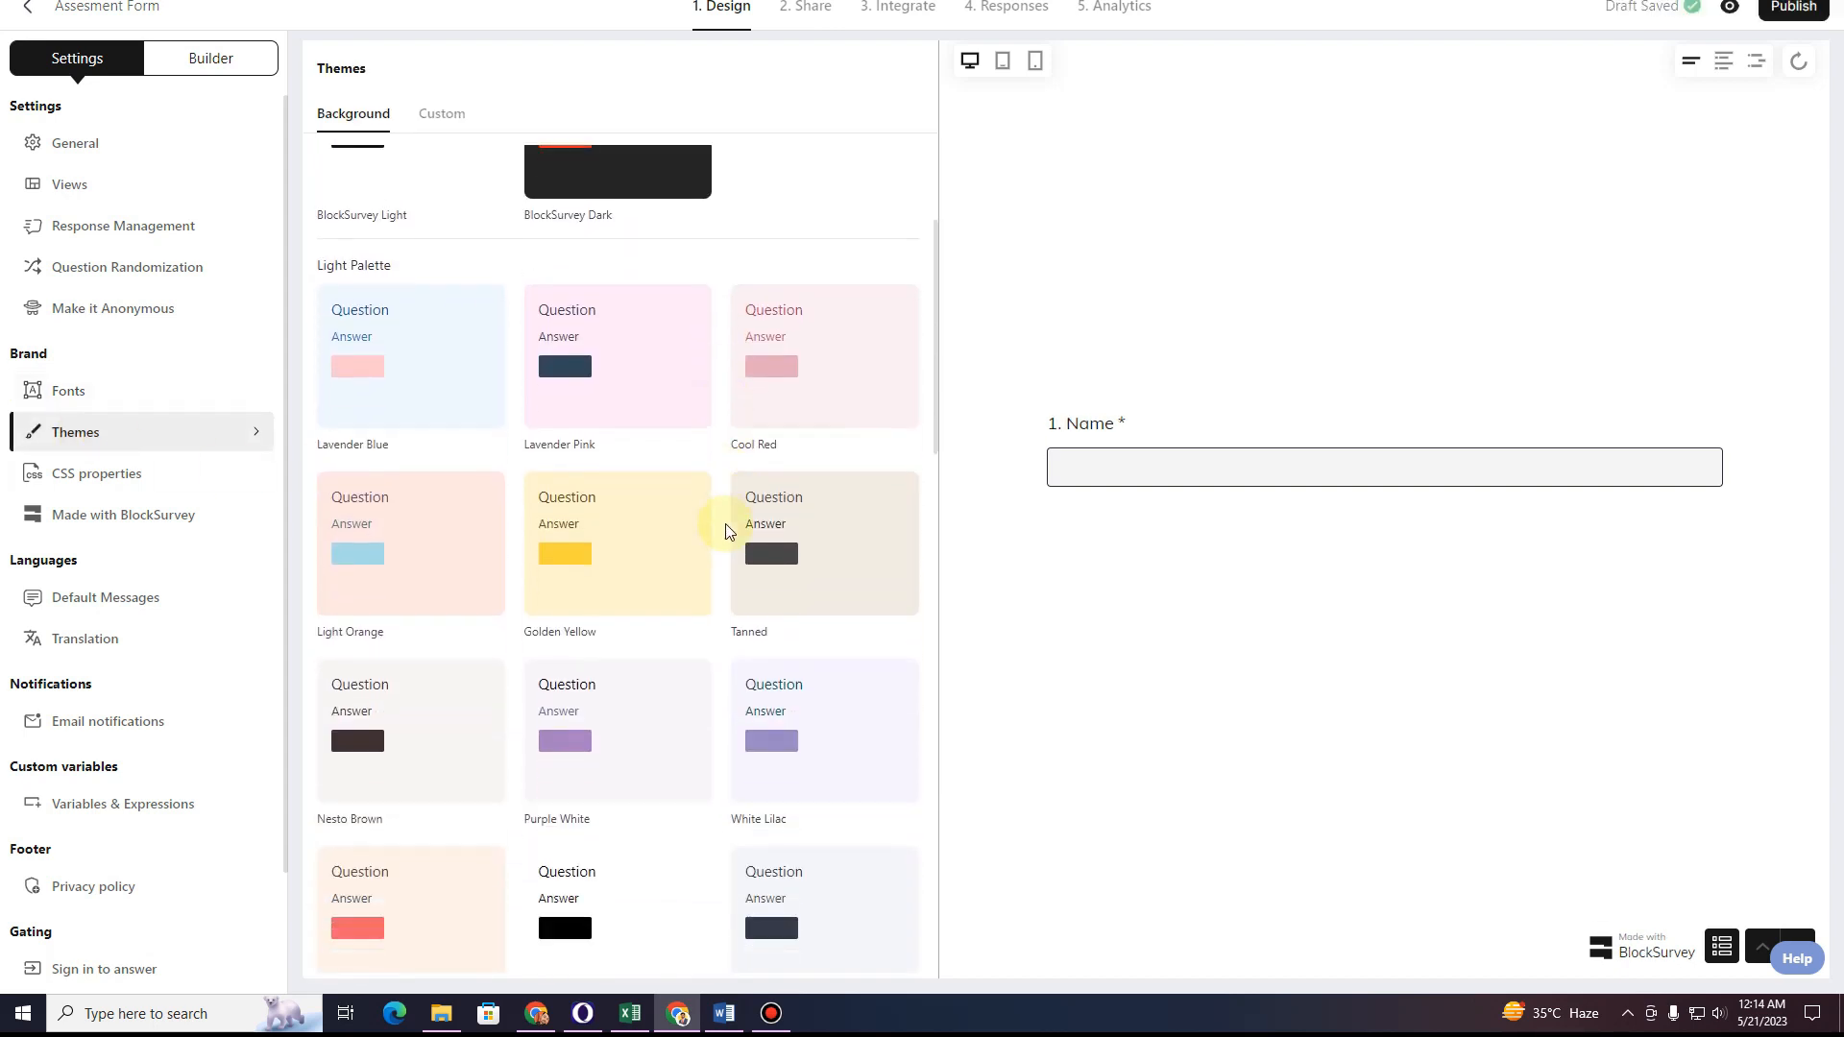
scroll(725, 528, "down", 12)
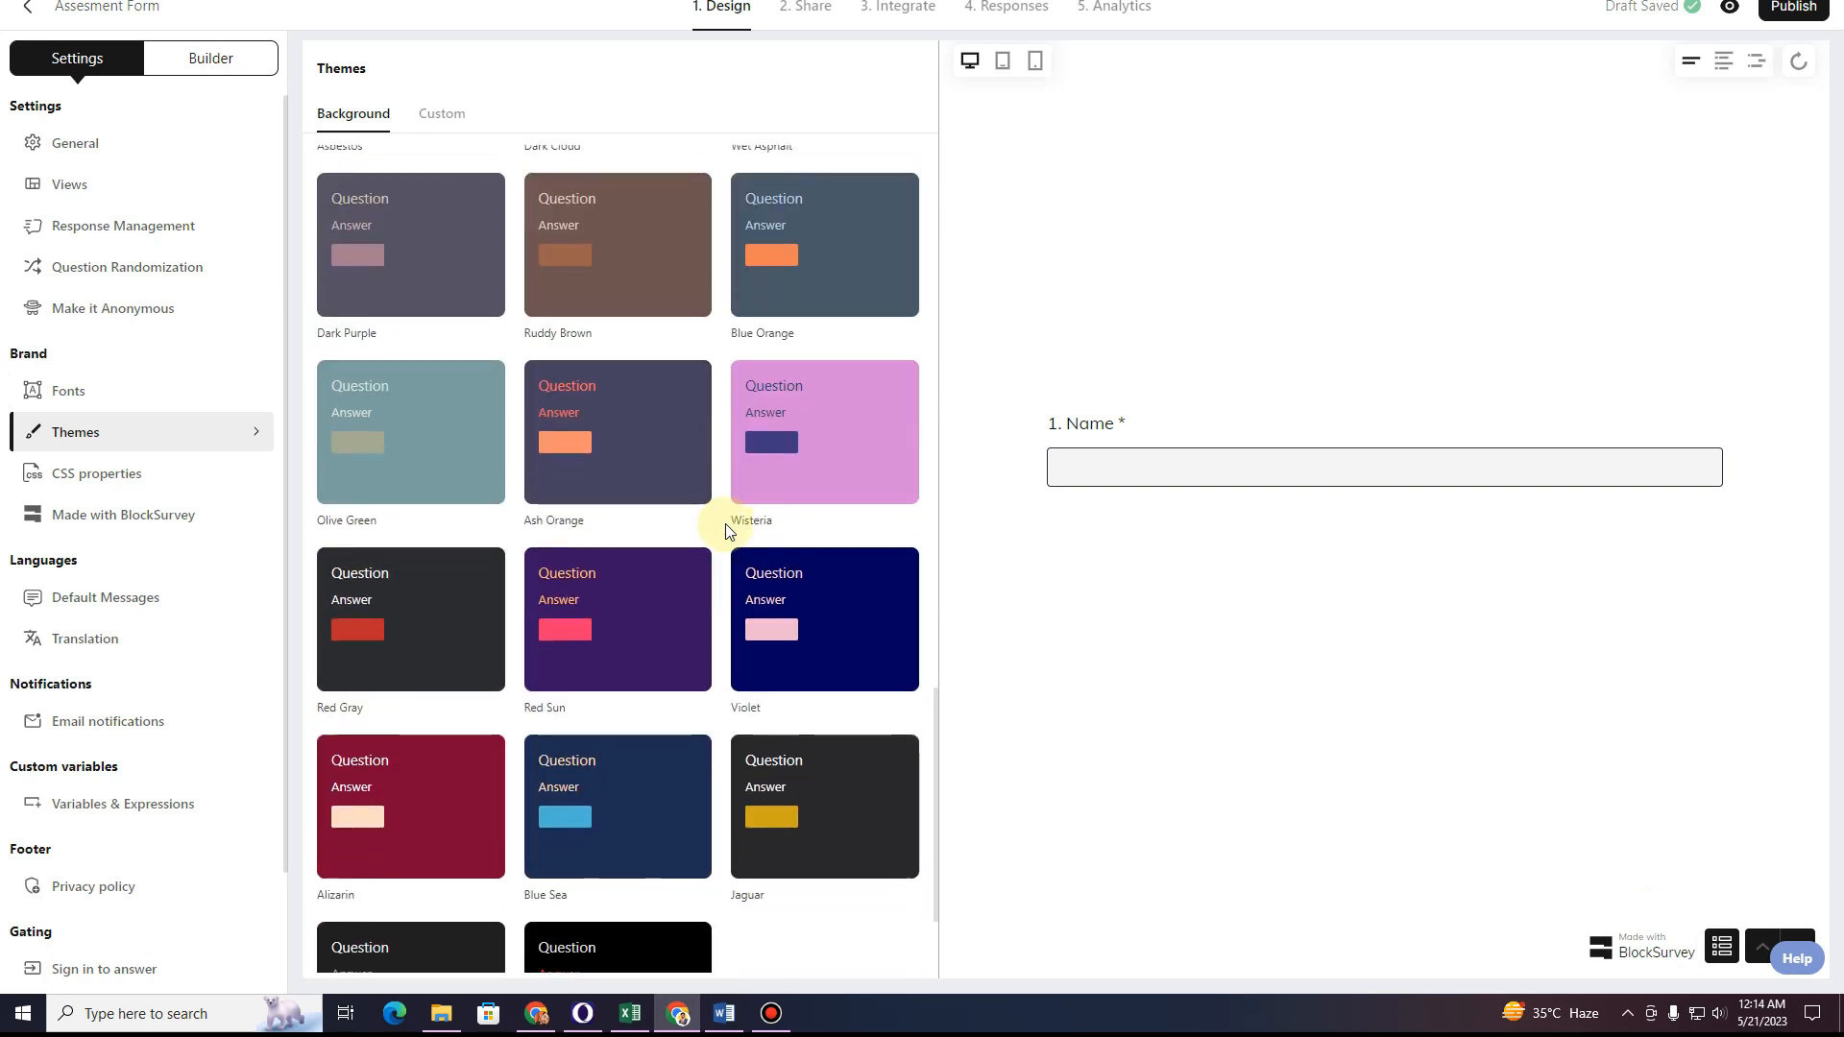
scroll(724, 523, "up", 10)
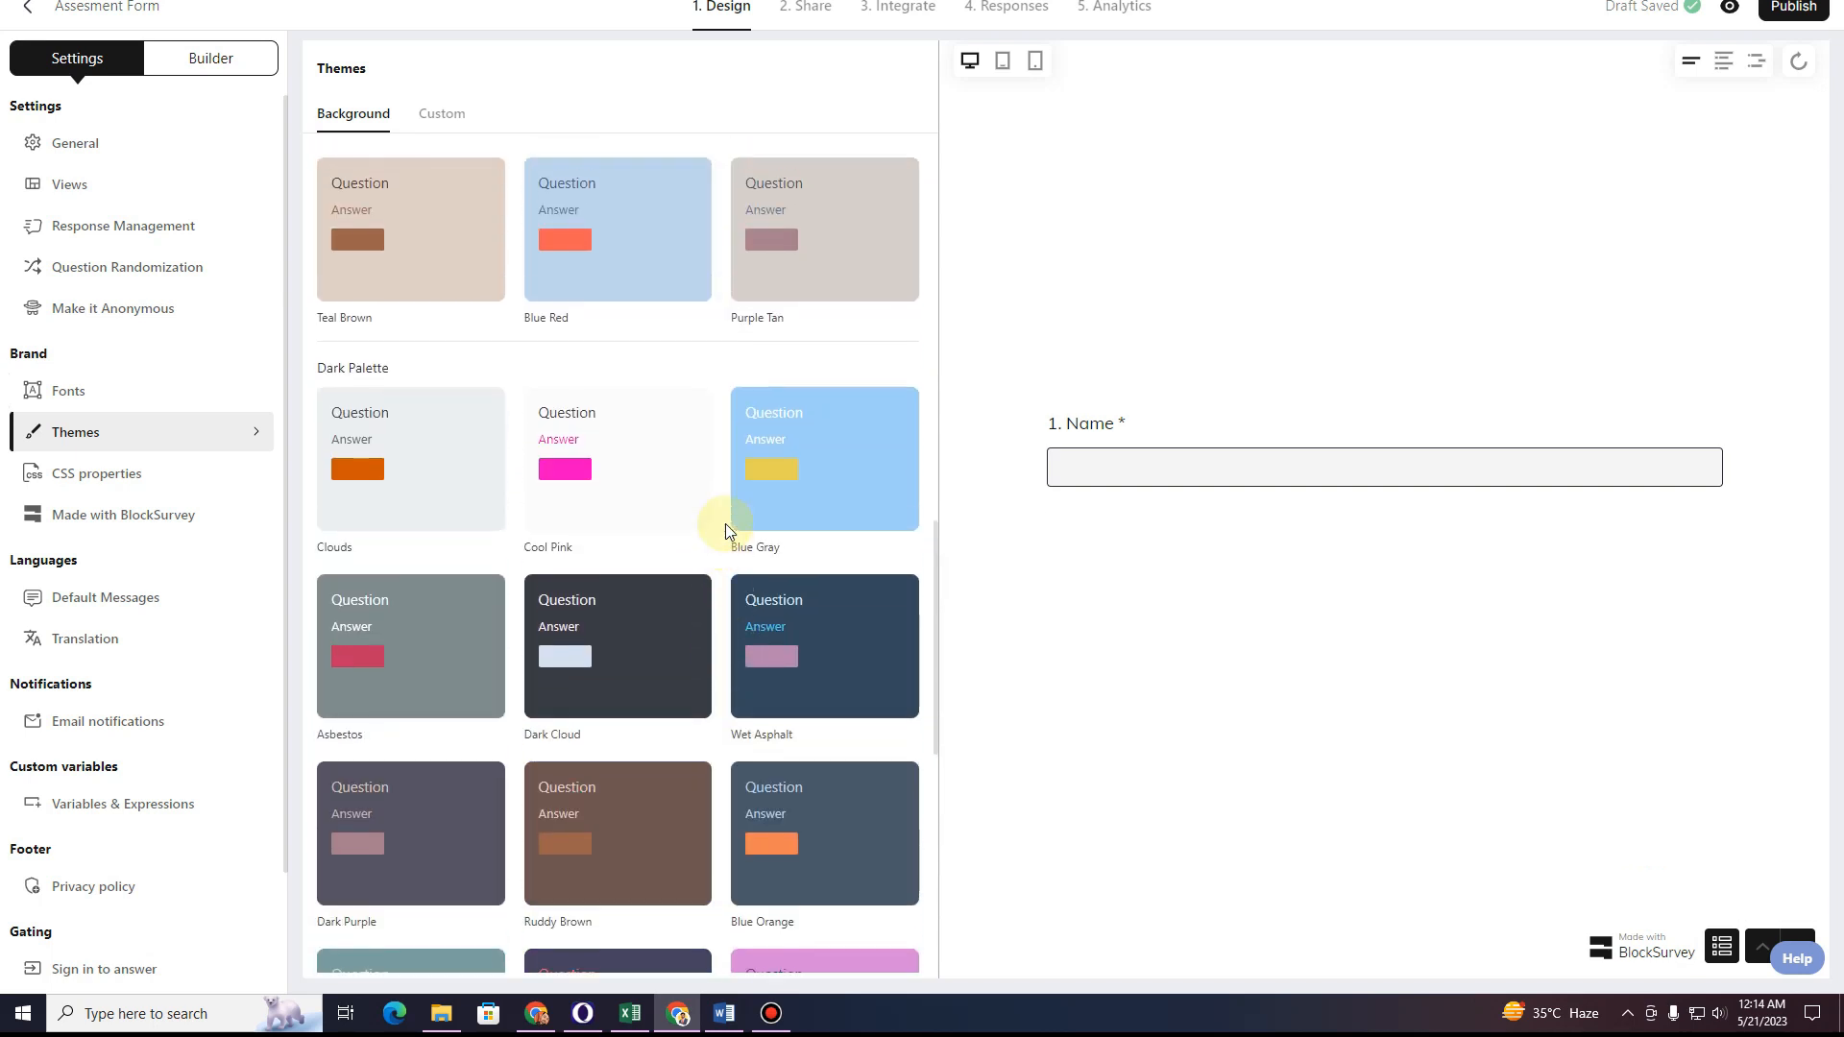
scroll(675, 552, "up", 3)
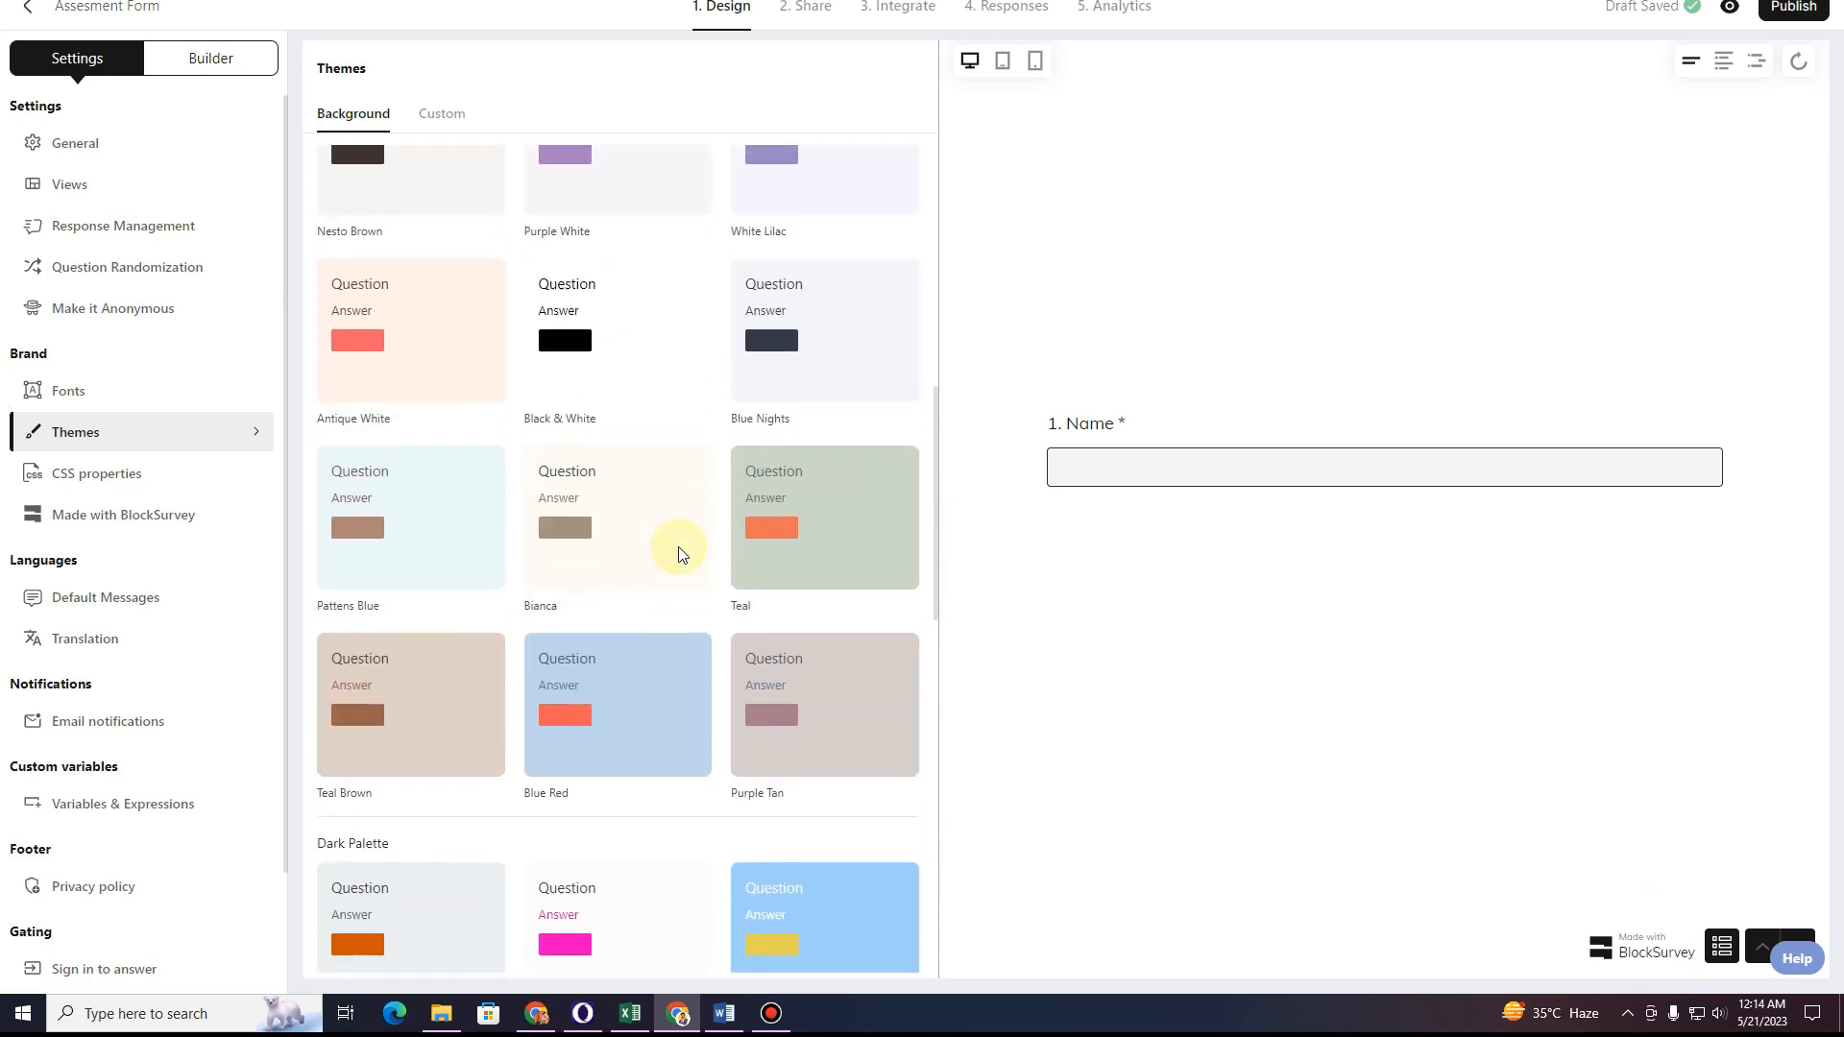
scroll(675, 576, "down", 12)
scroll(674, 575, "up", 15)
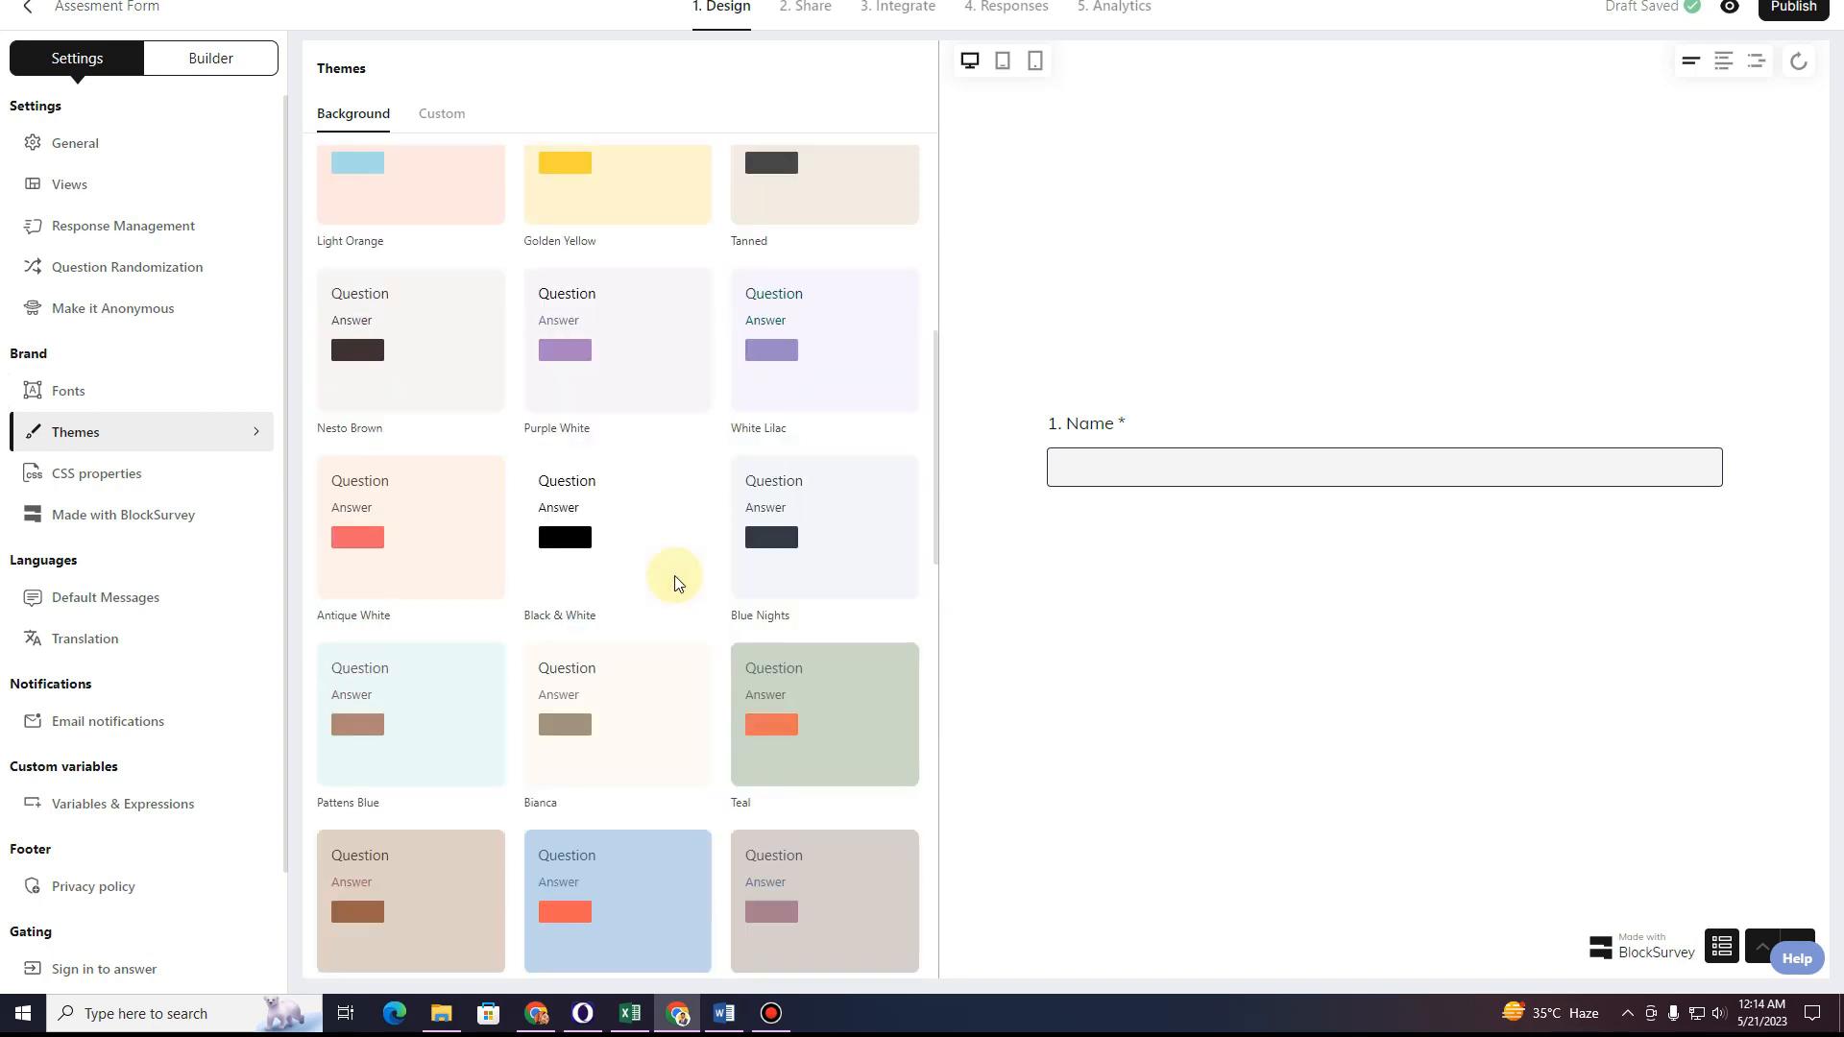
scroll(592, 382, "up", 3)
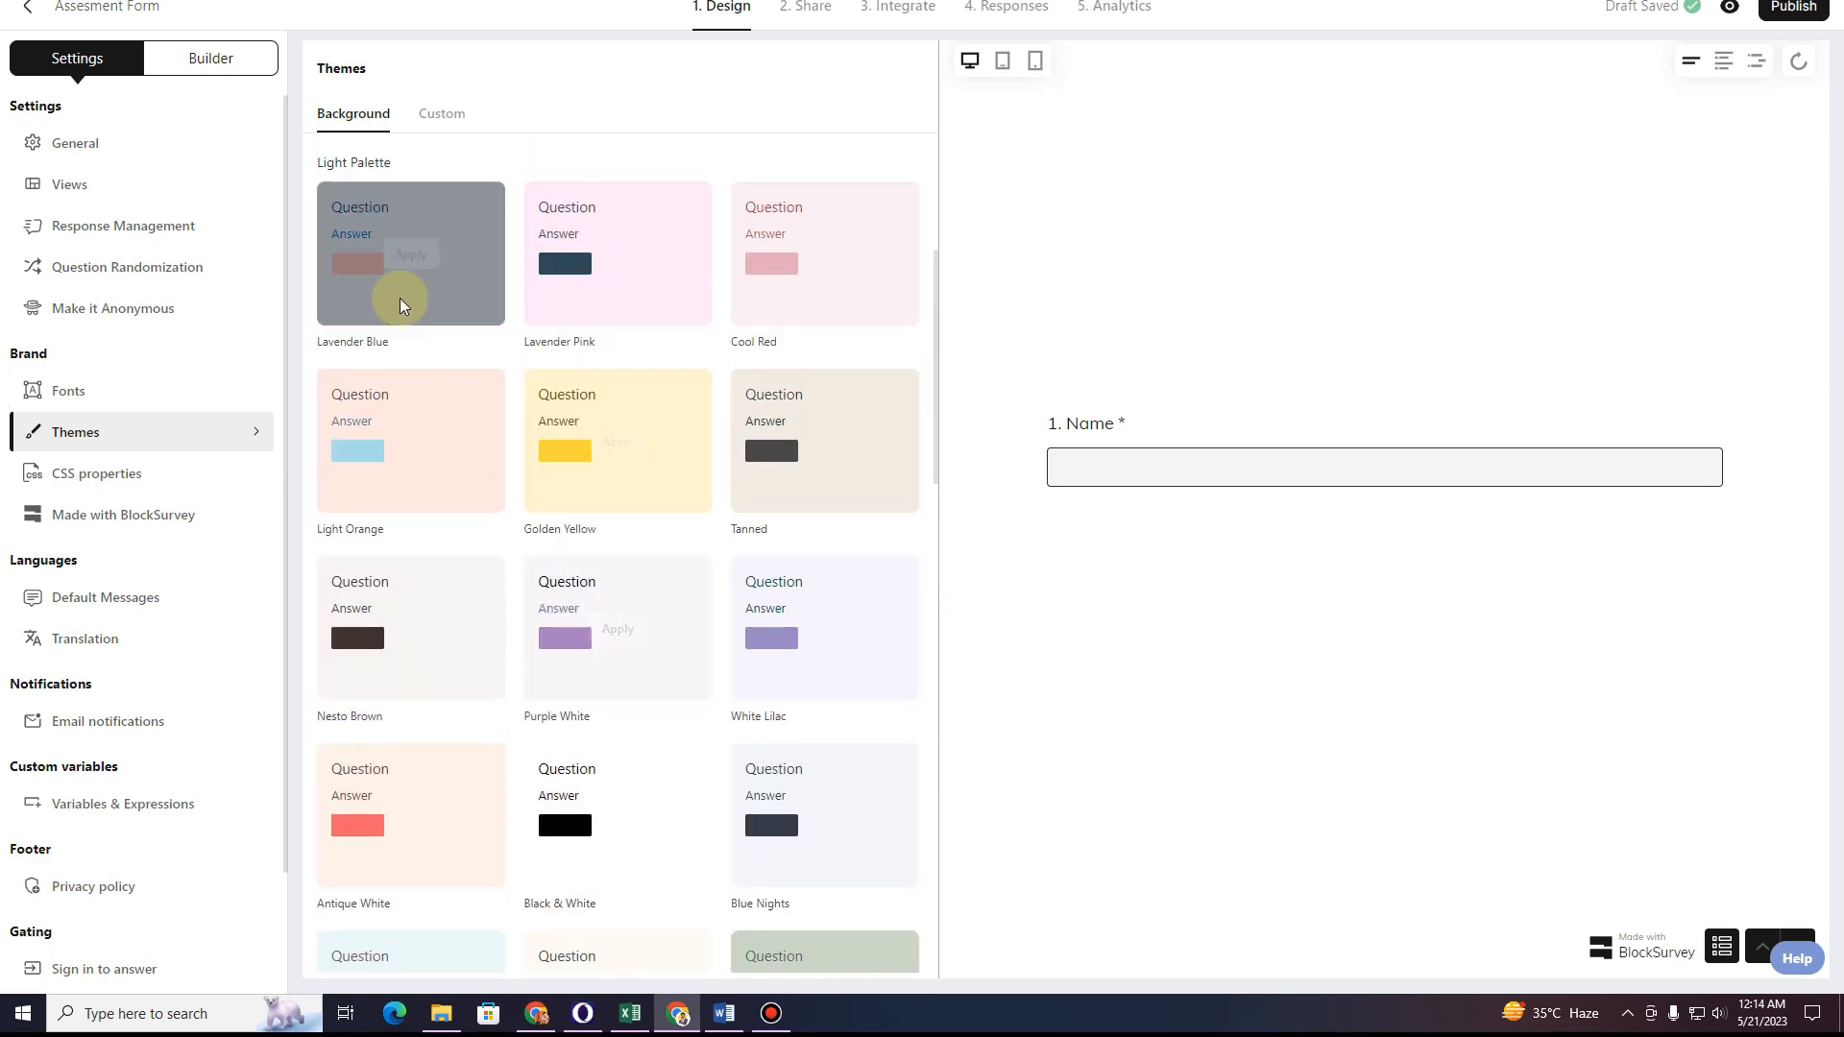
left_click(405, 257)
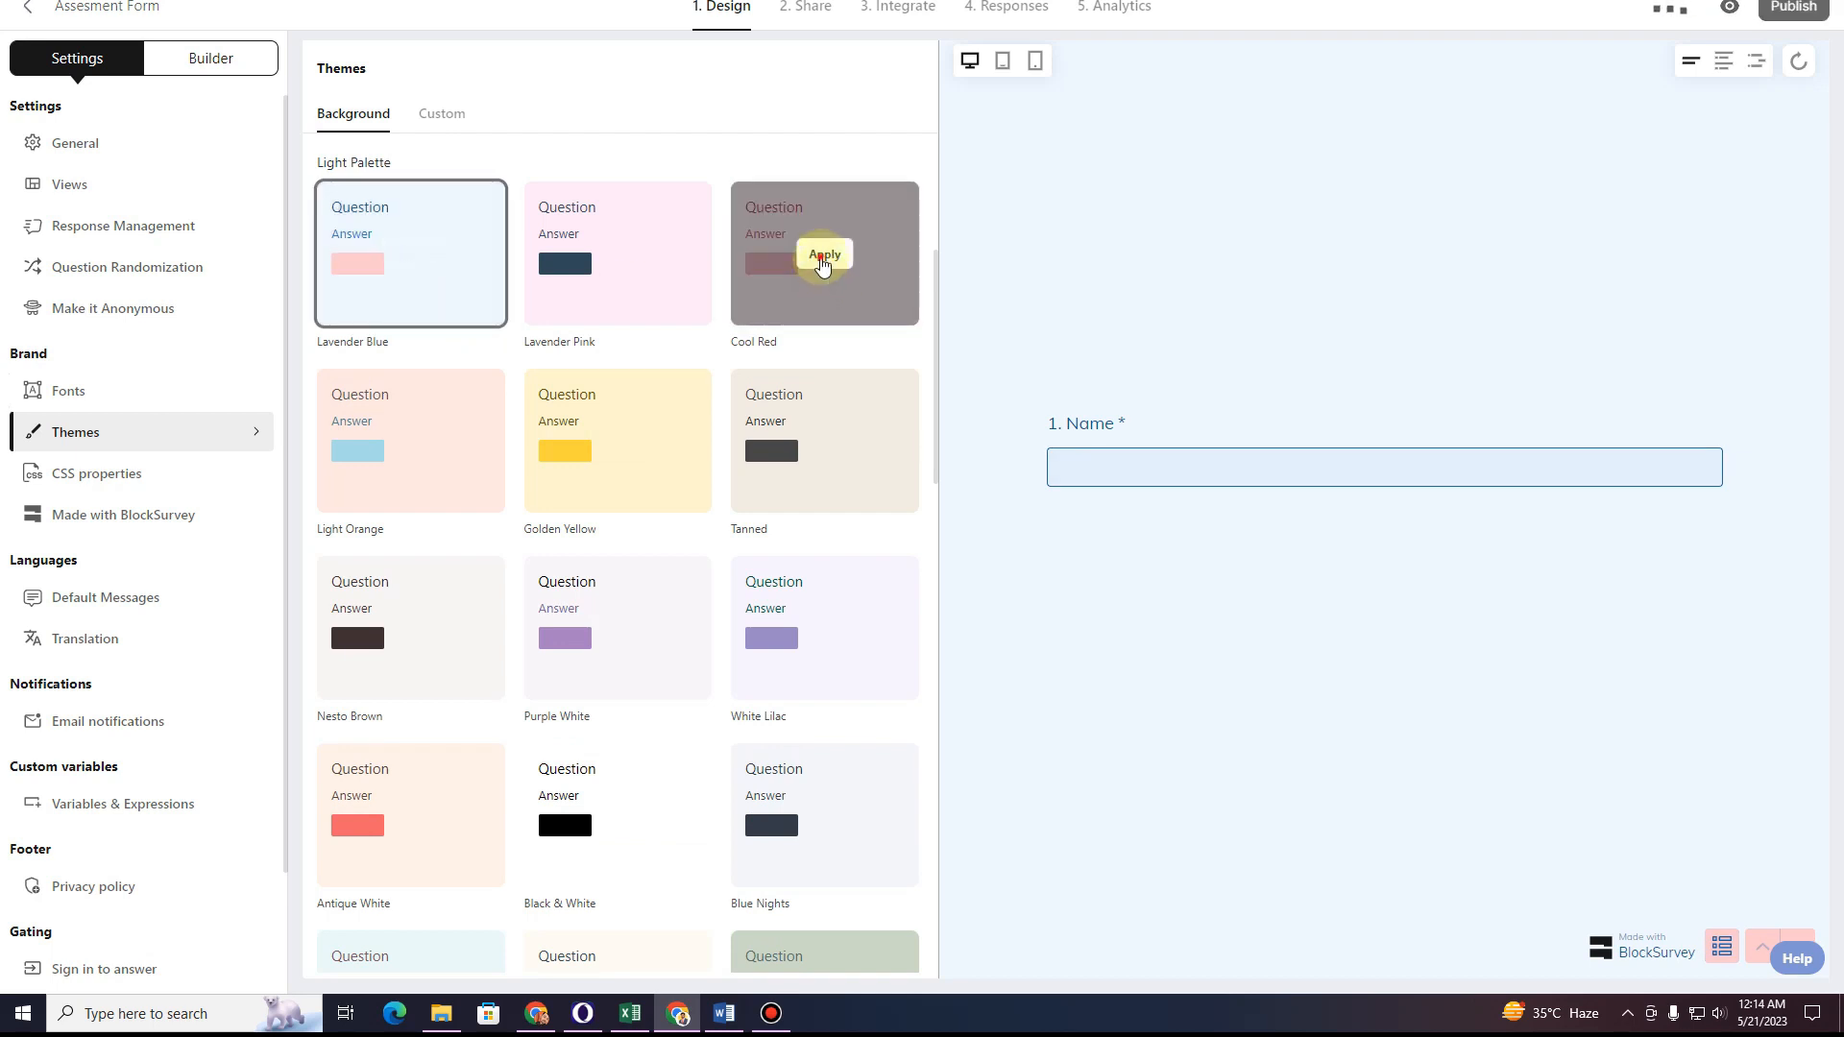
left_click(822, 259)
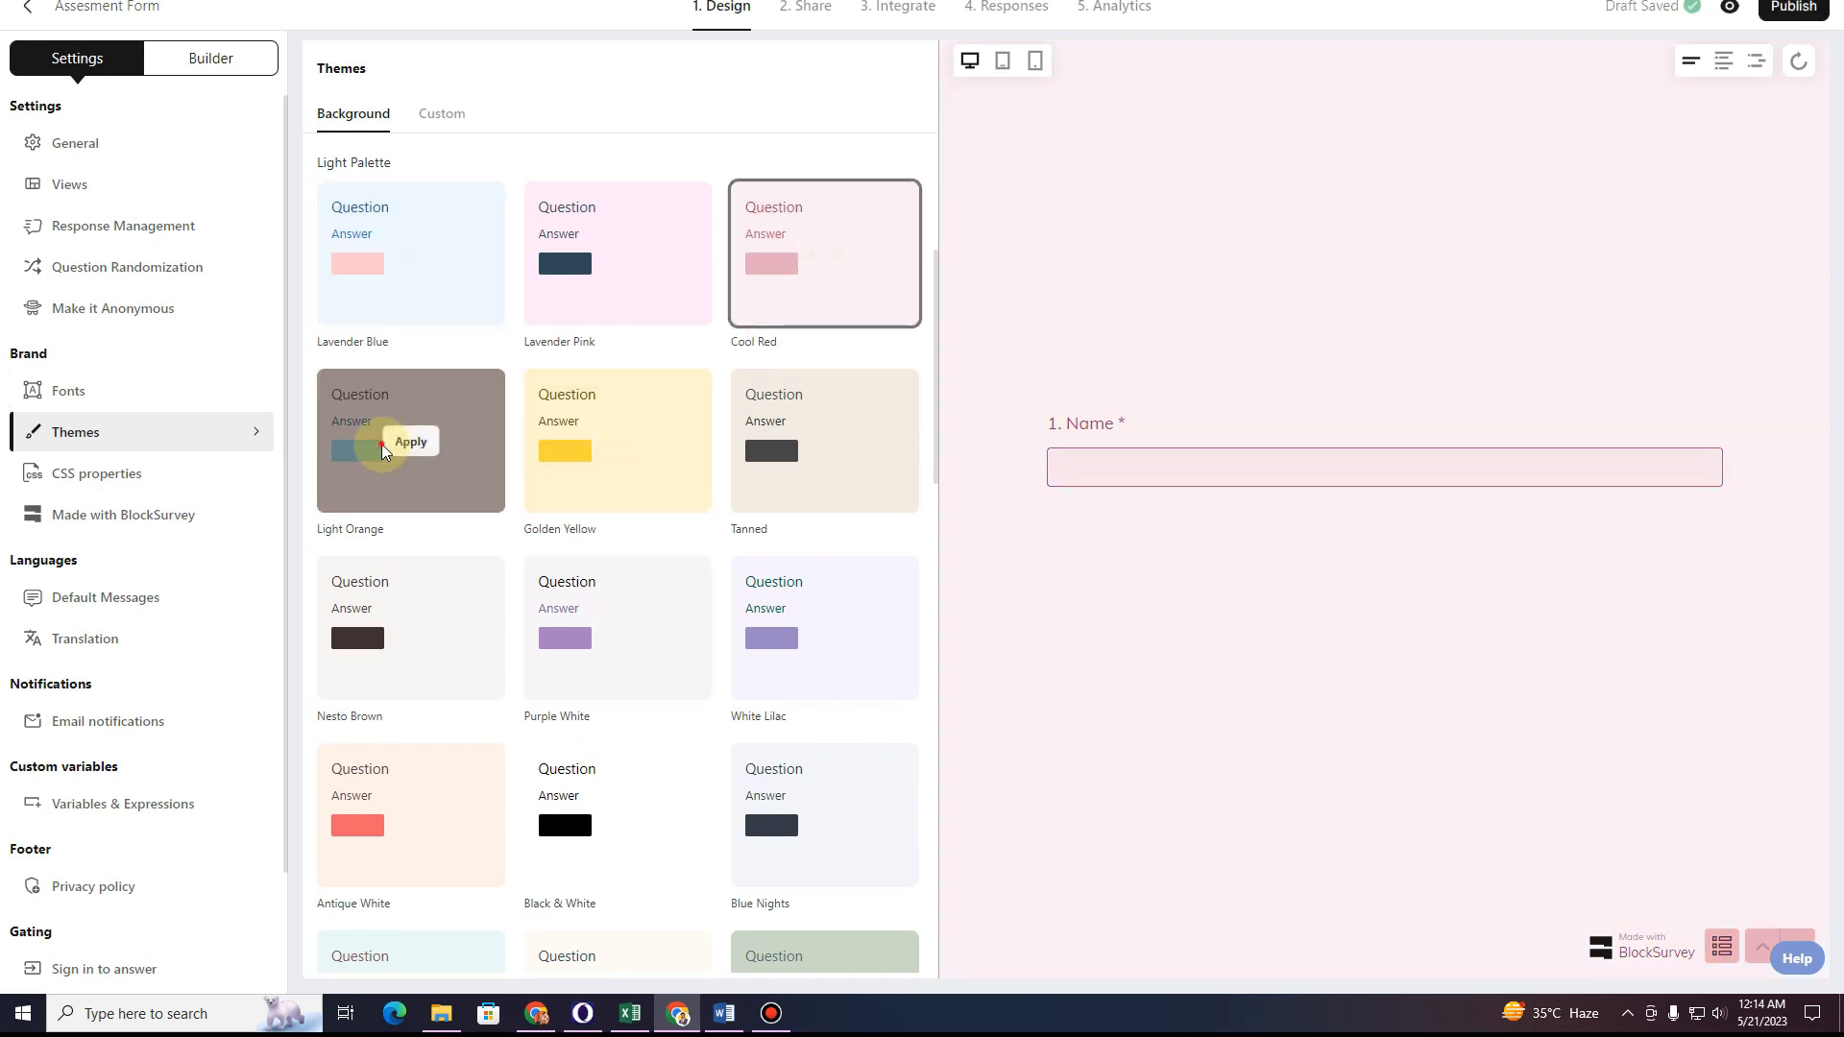
left_click(402, 446)
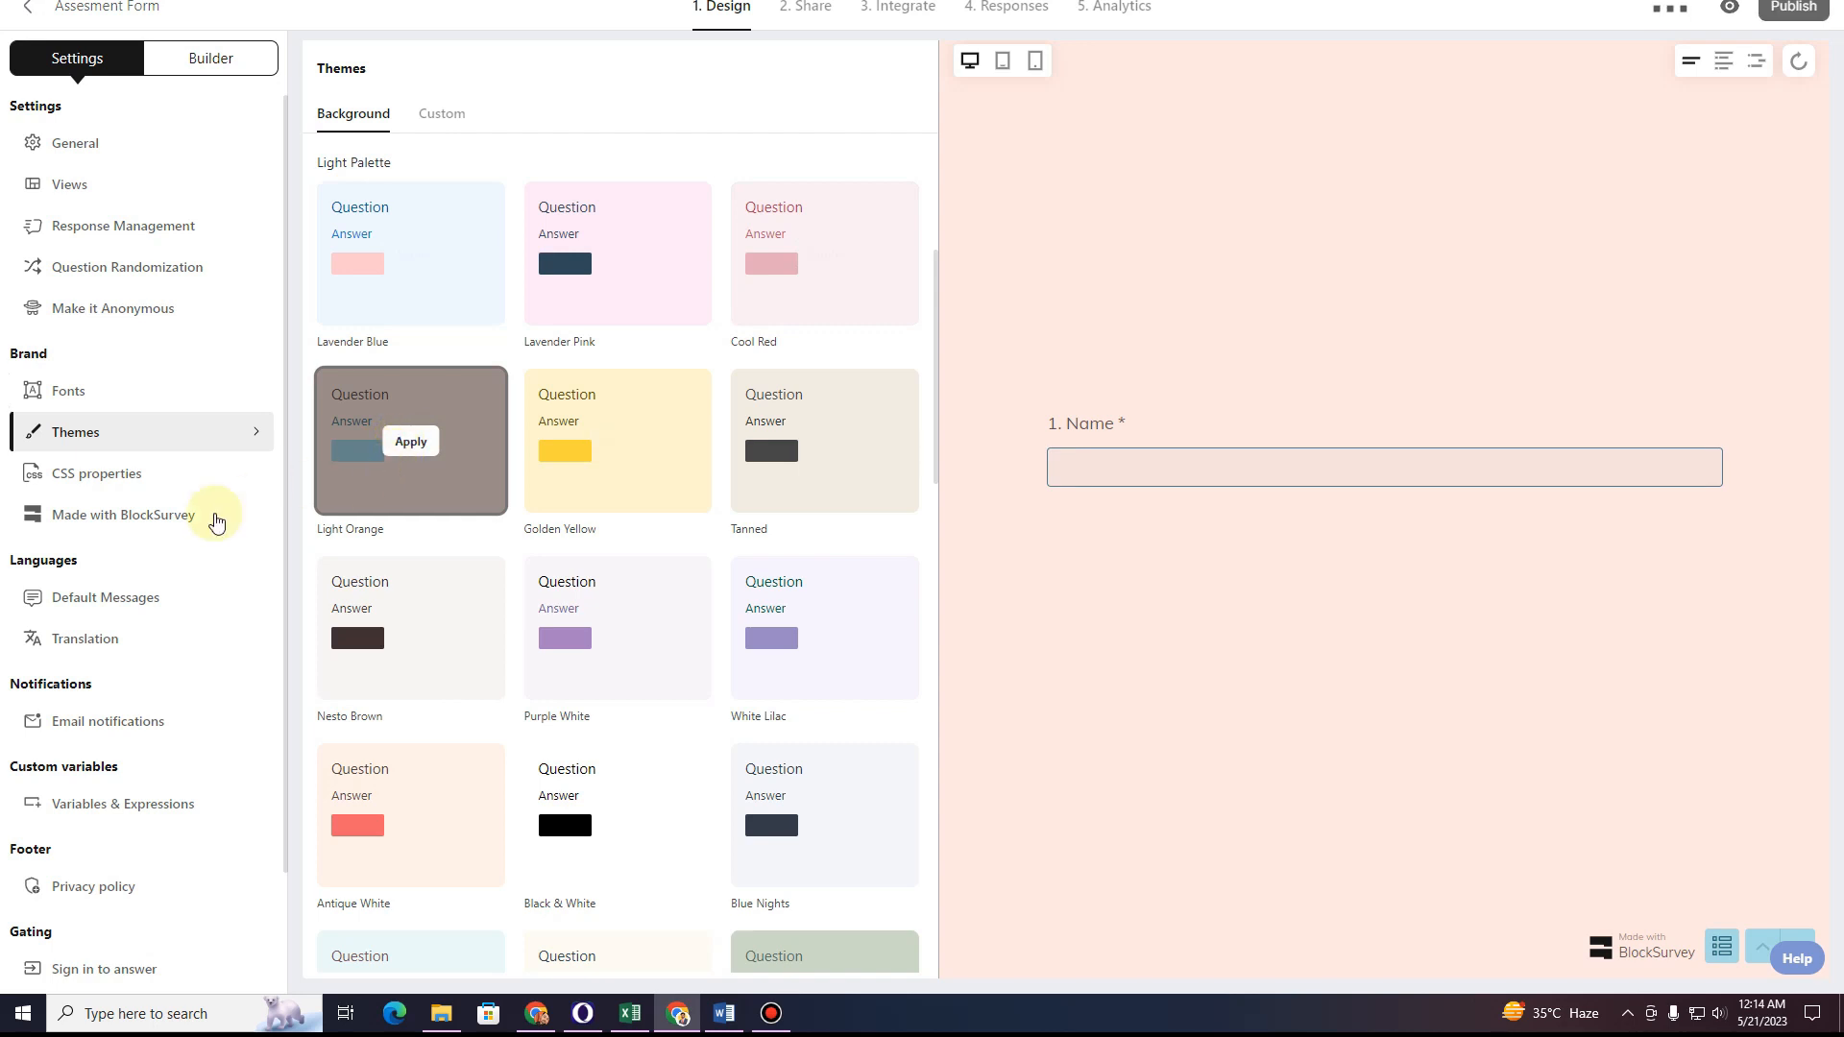
Review the global and font size values in the CSS properties and the Made with BlockSurvey branding setting.
left_click(195, 465)
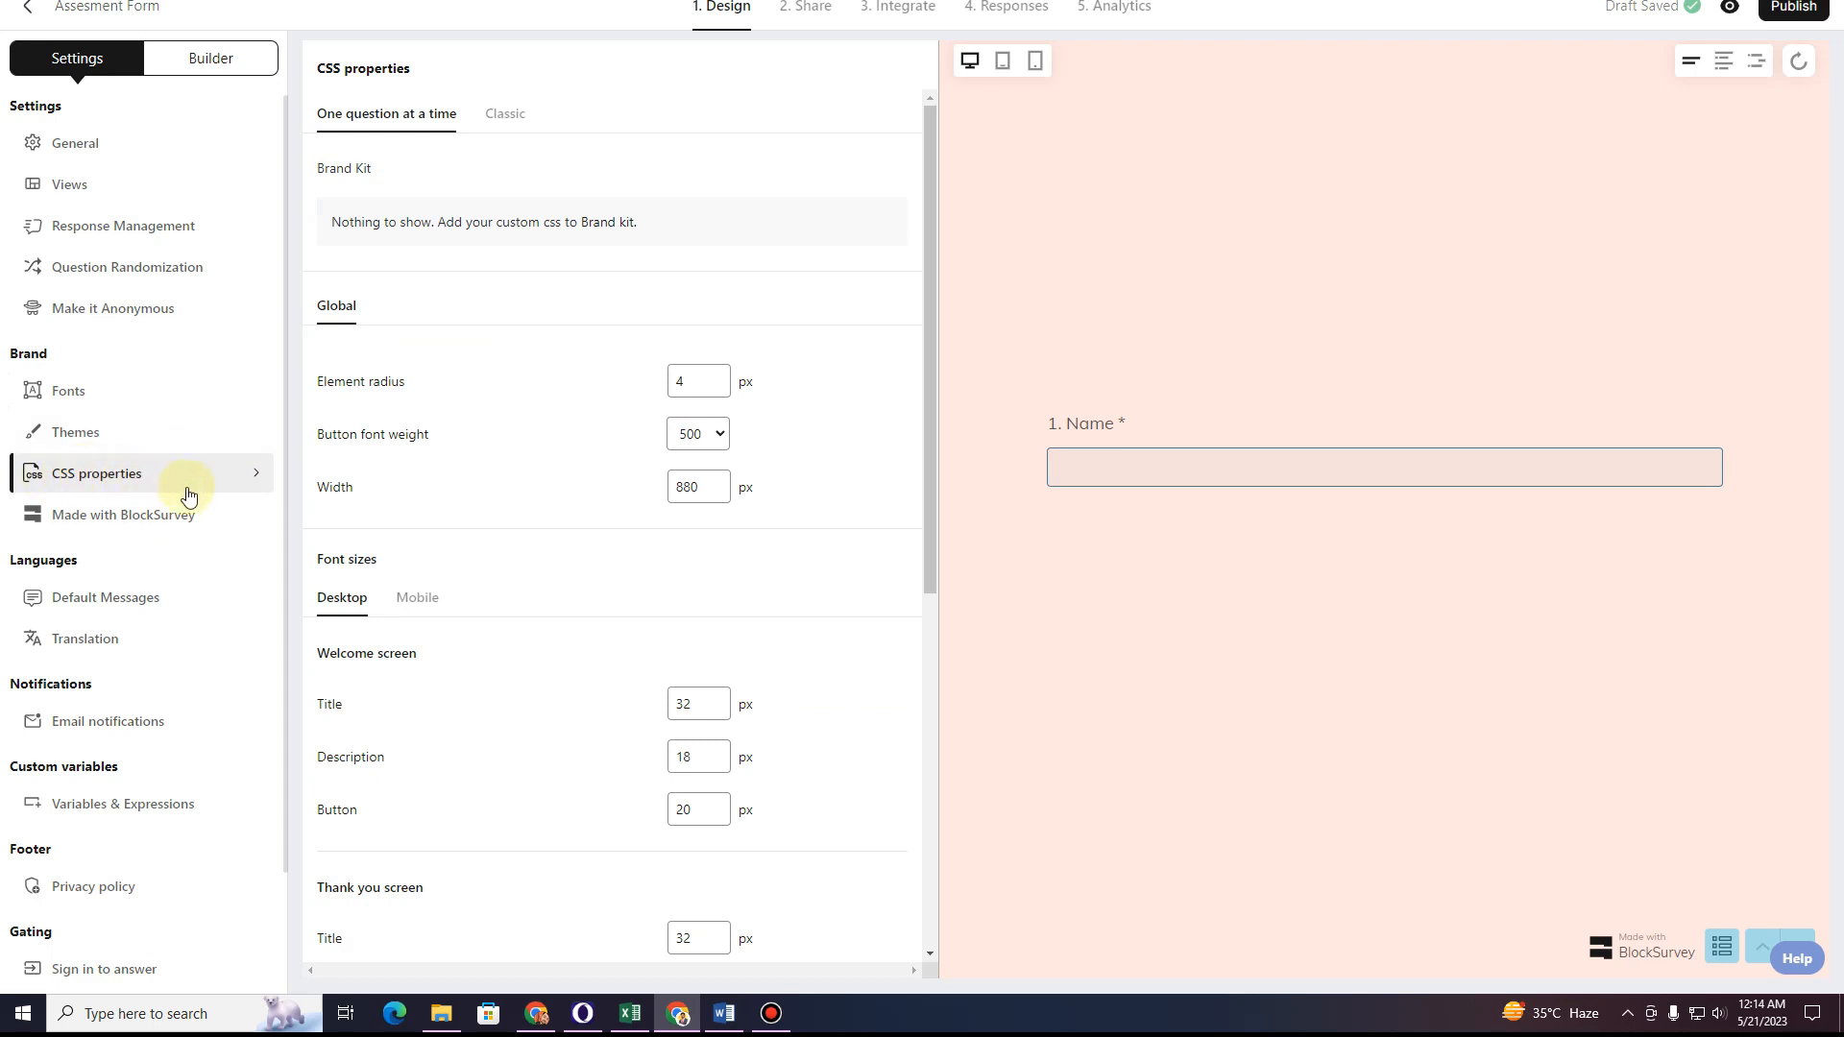
scroll(355, 552, "down", 4)
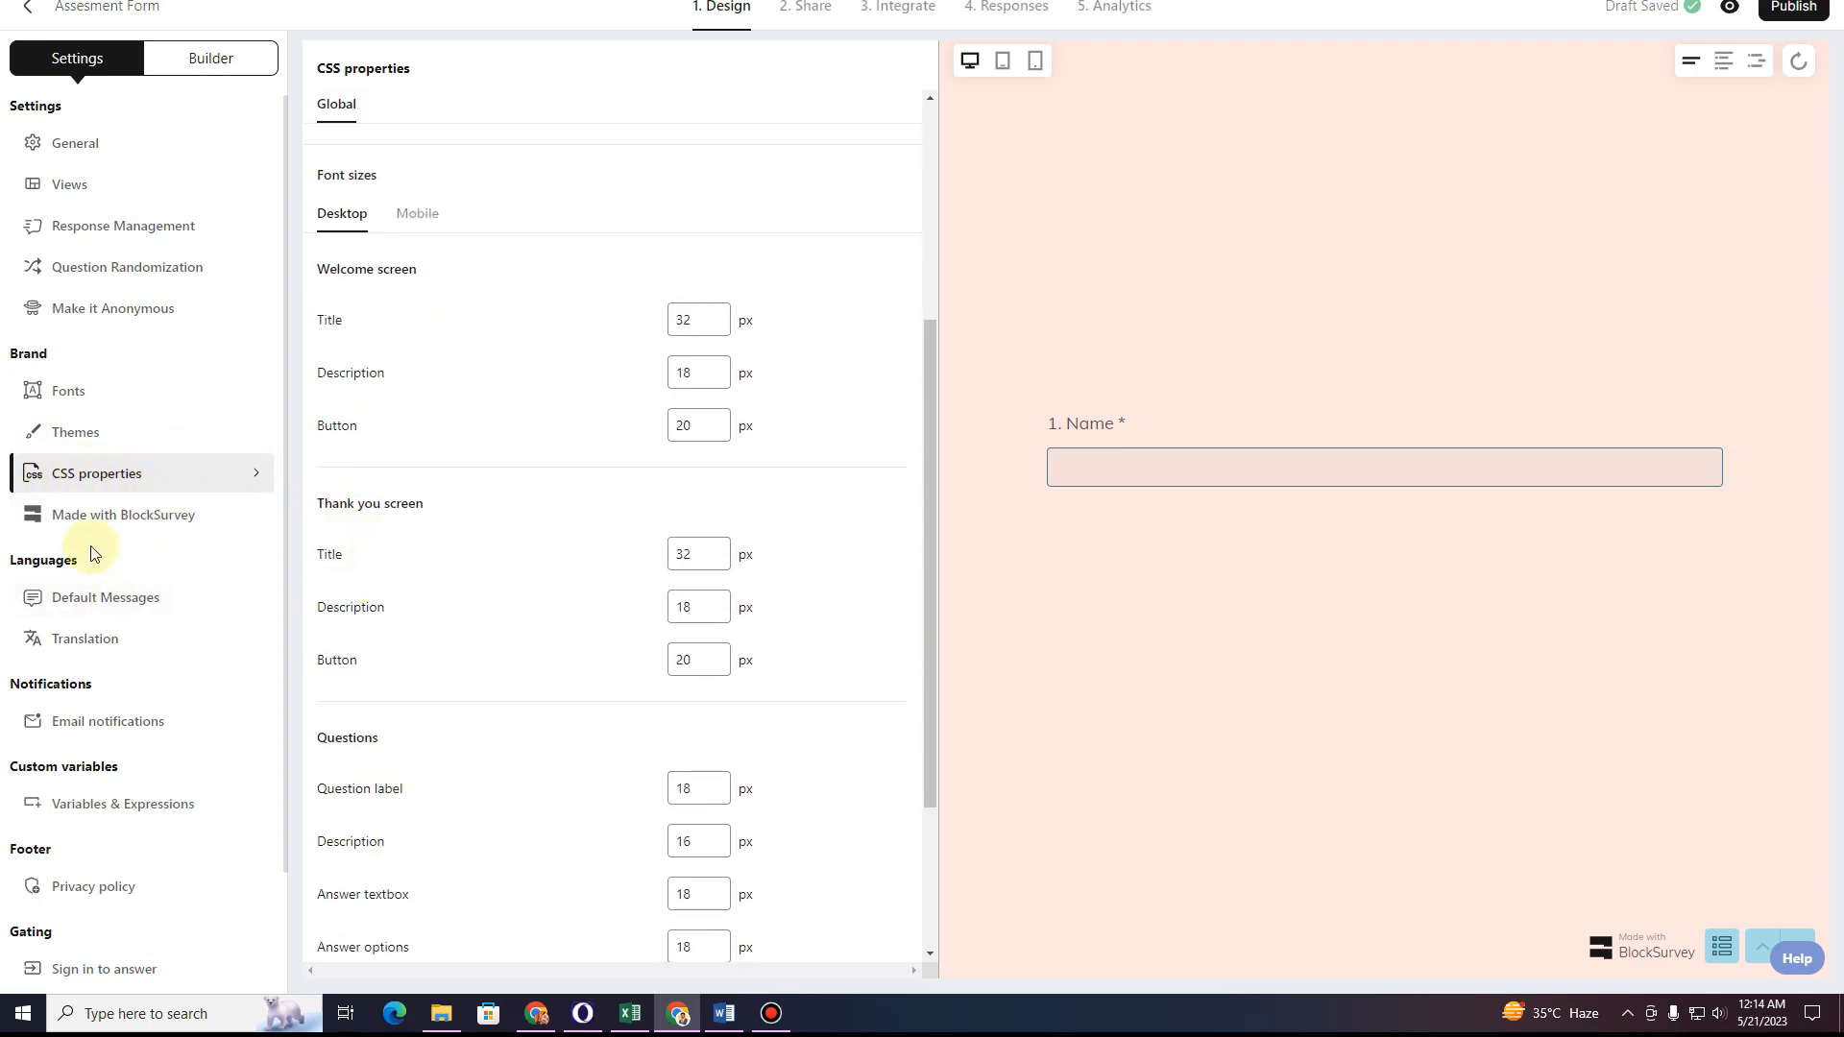
scroll(96, 538, "down", 2)
left_click(169, 382)
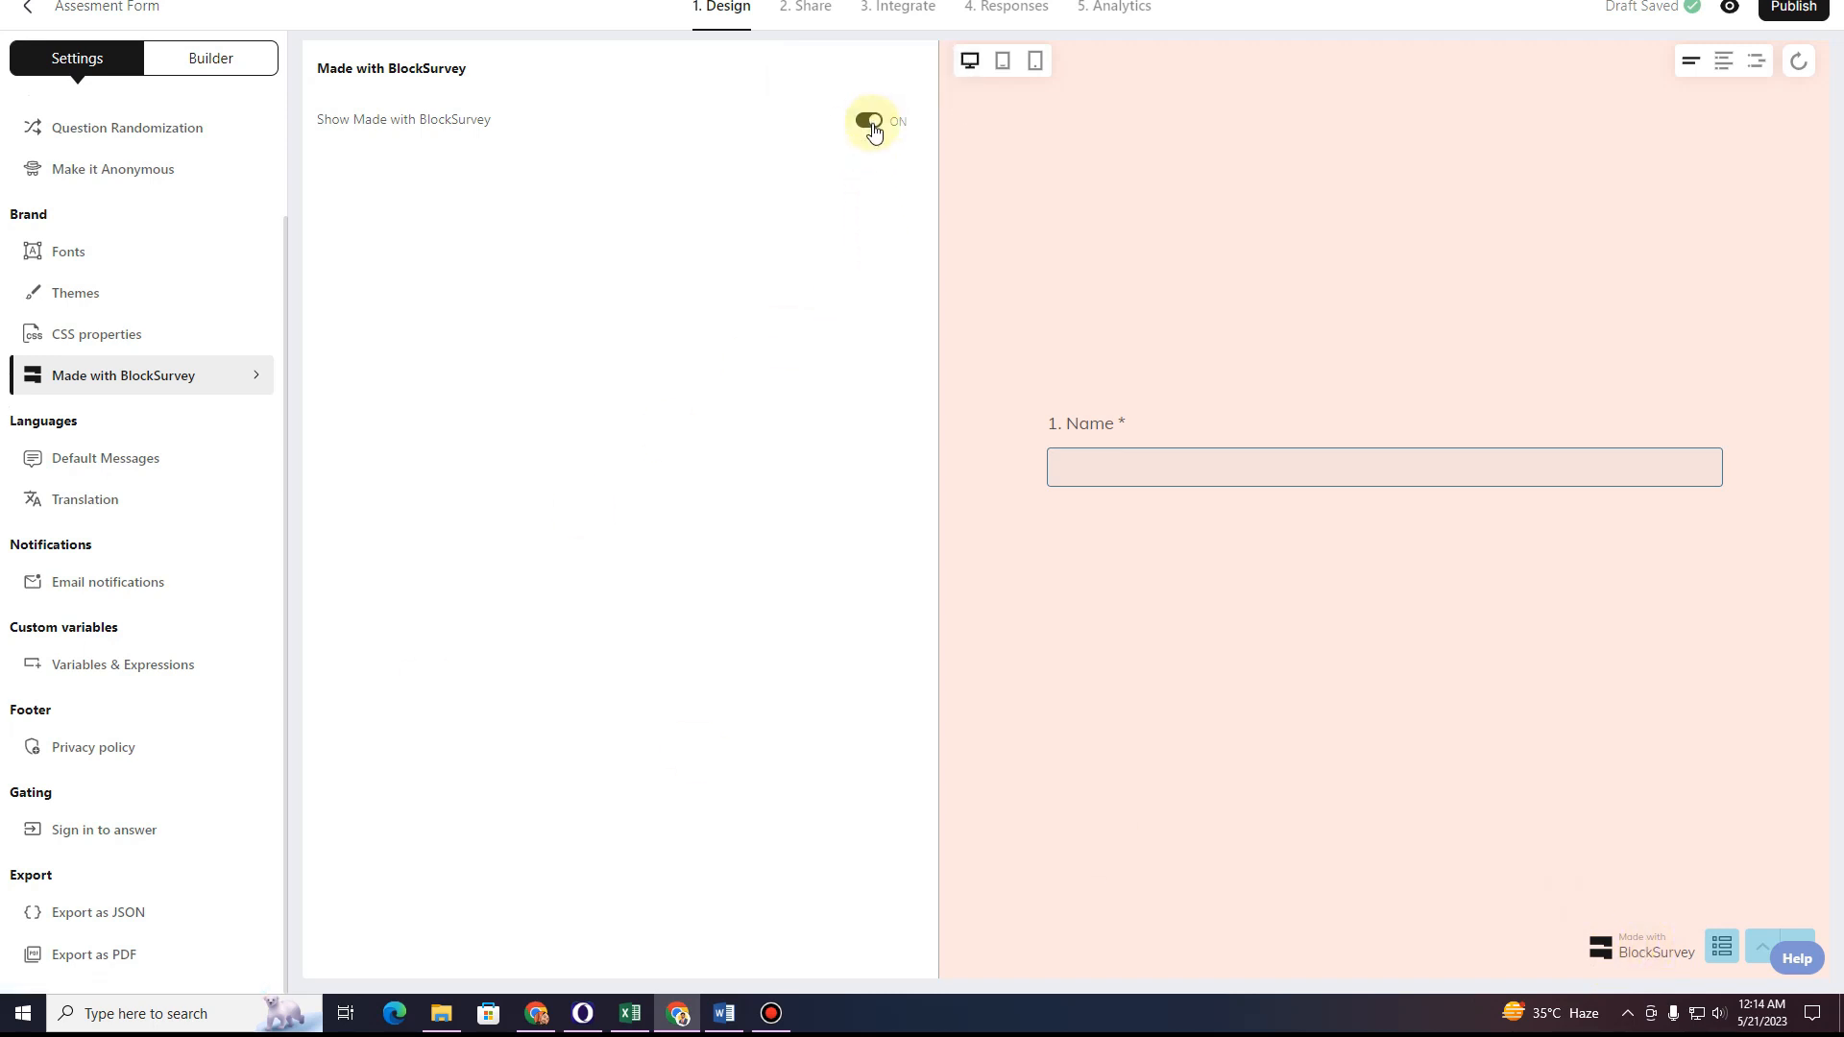
Check the languages available for the form's default messages and the Translation settings.
left_click(80, 471)
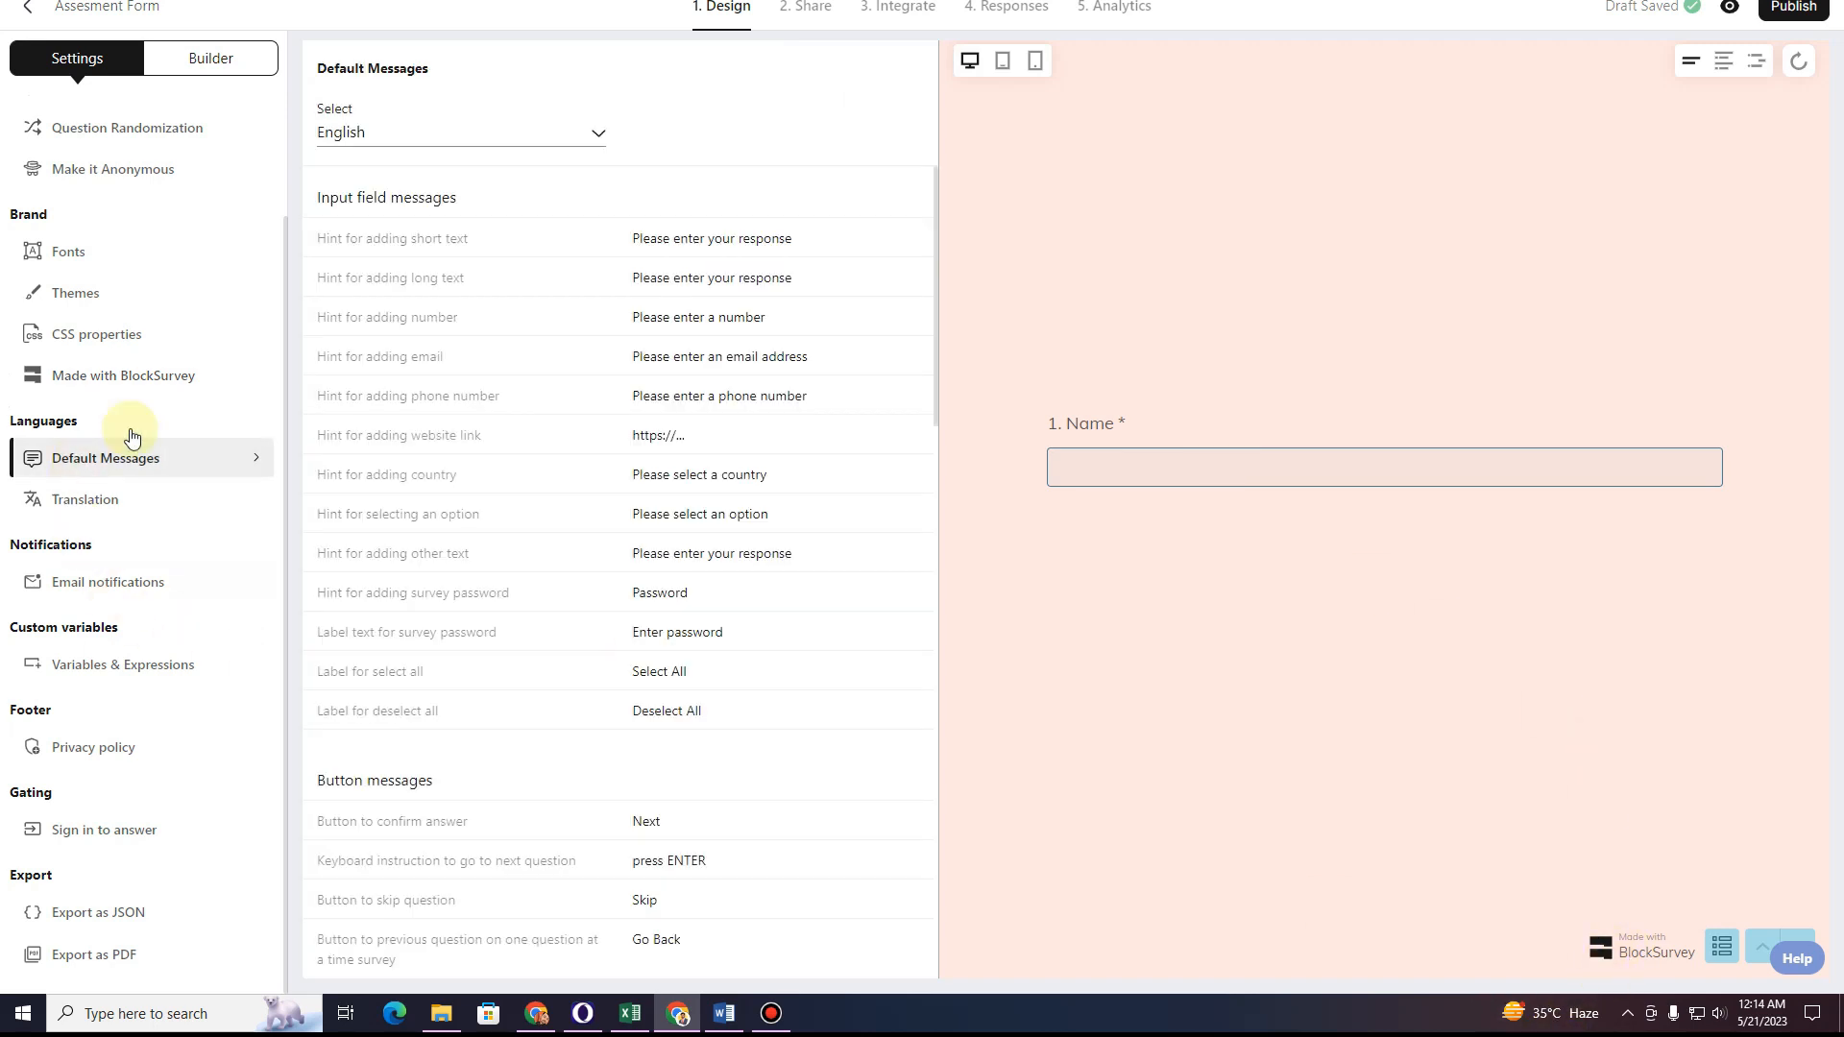
left_click(411, 134)
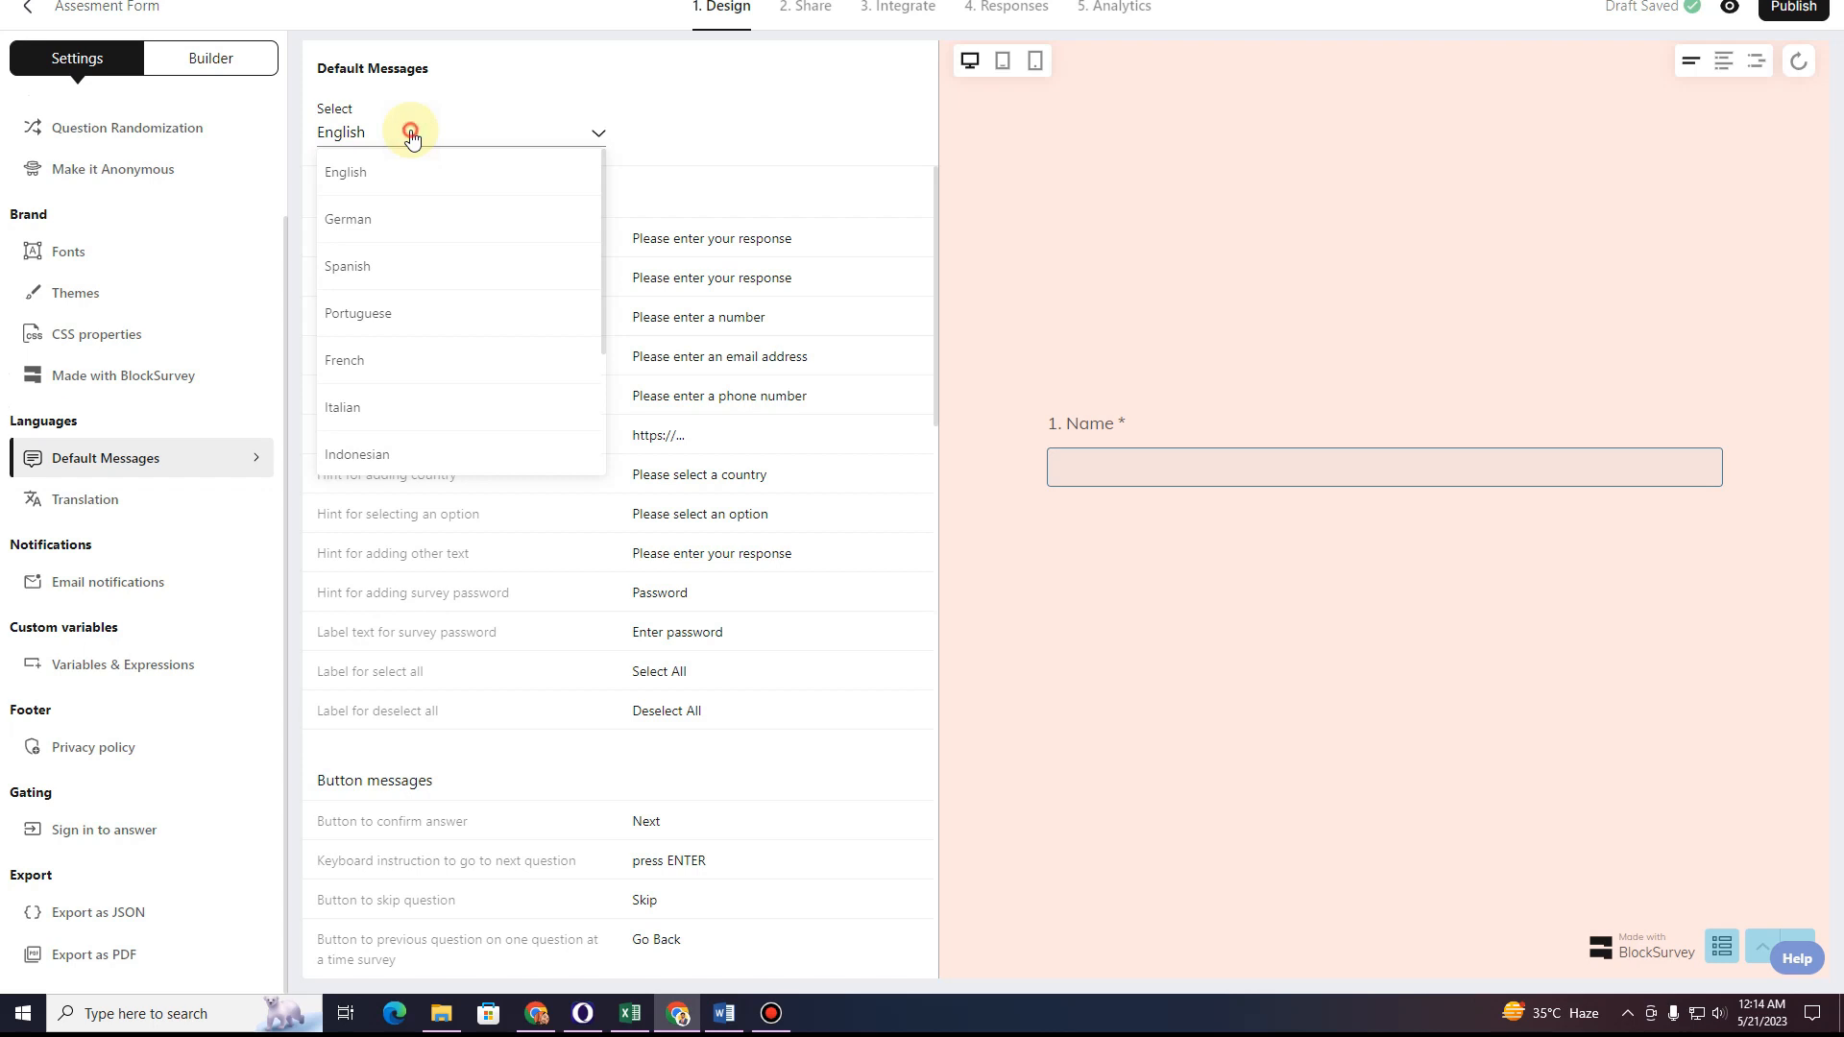
left_click(107, 504)
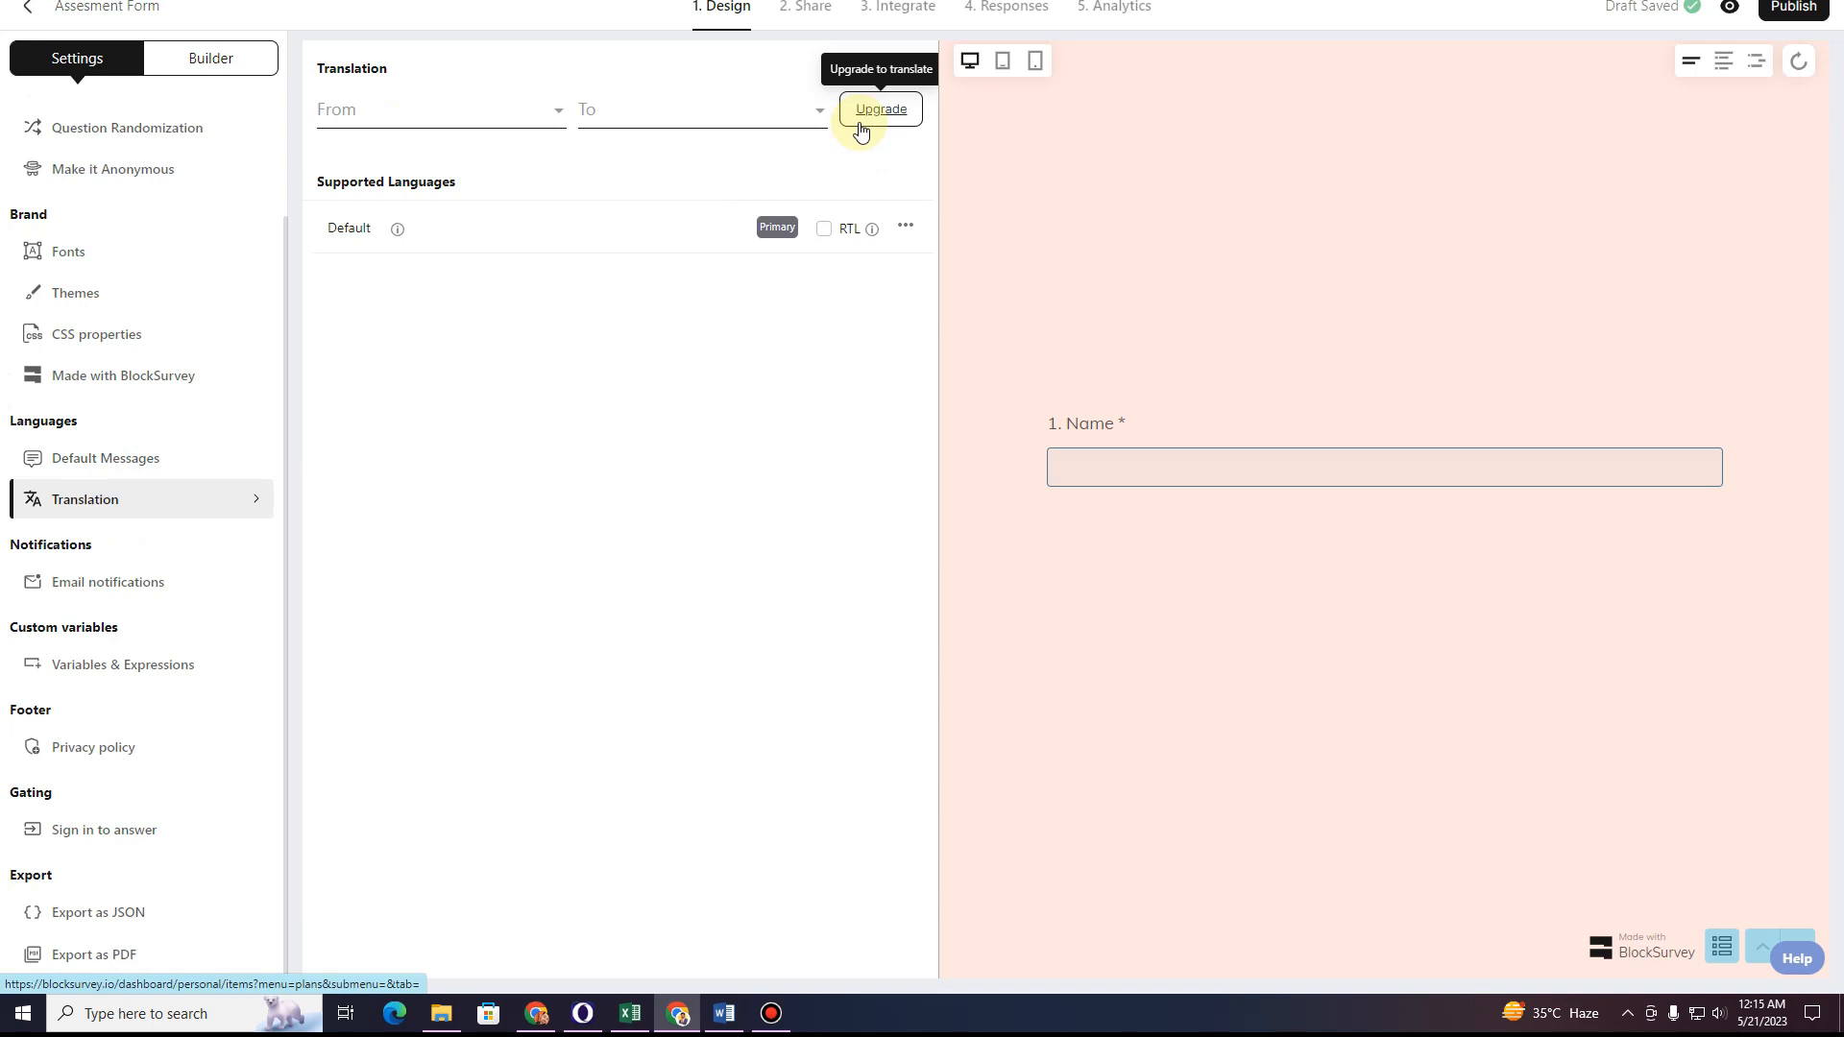
Open the email provider setup from the self-notification settings and browse the transport providers for a new email configuration.
left_click(99, 588)
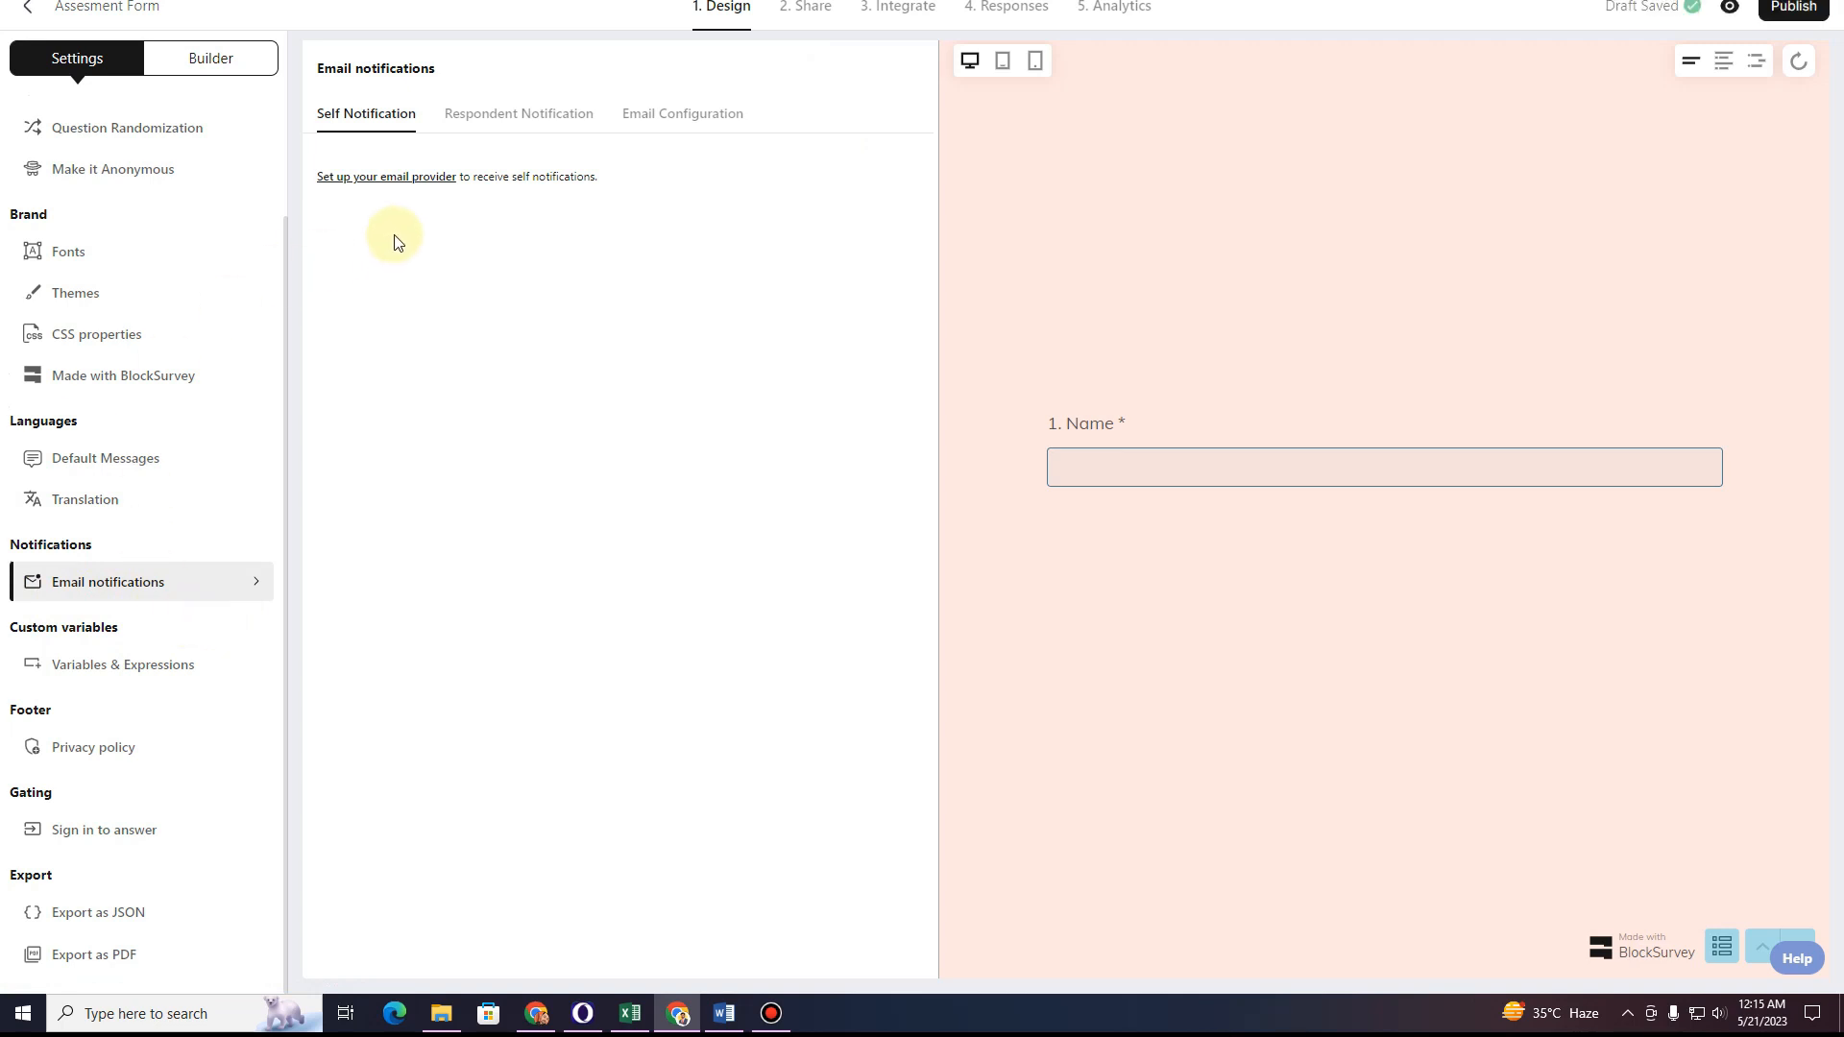
left_click(345, 177)
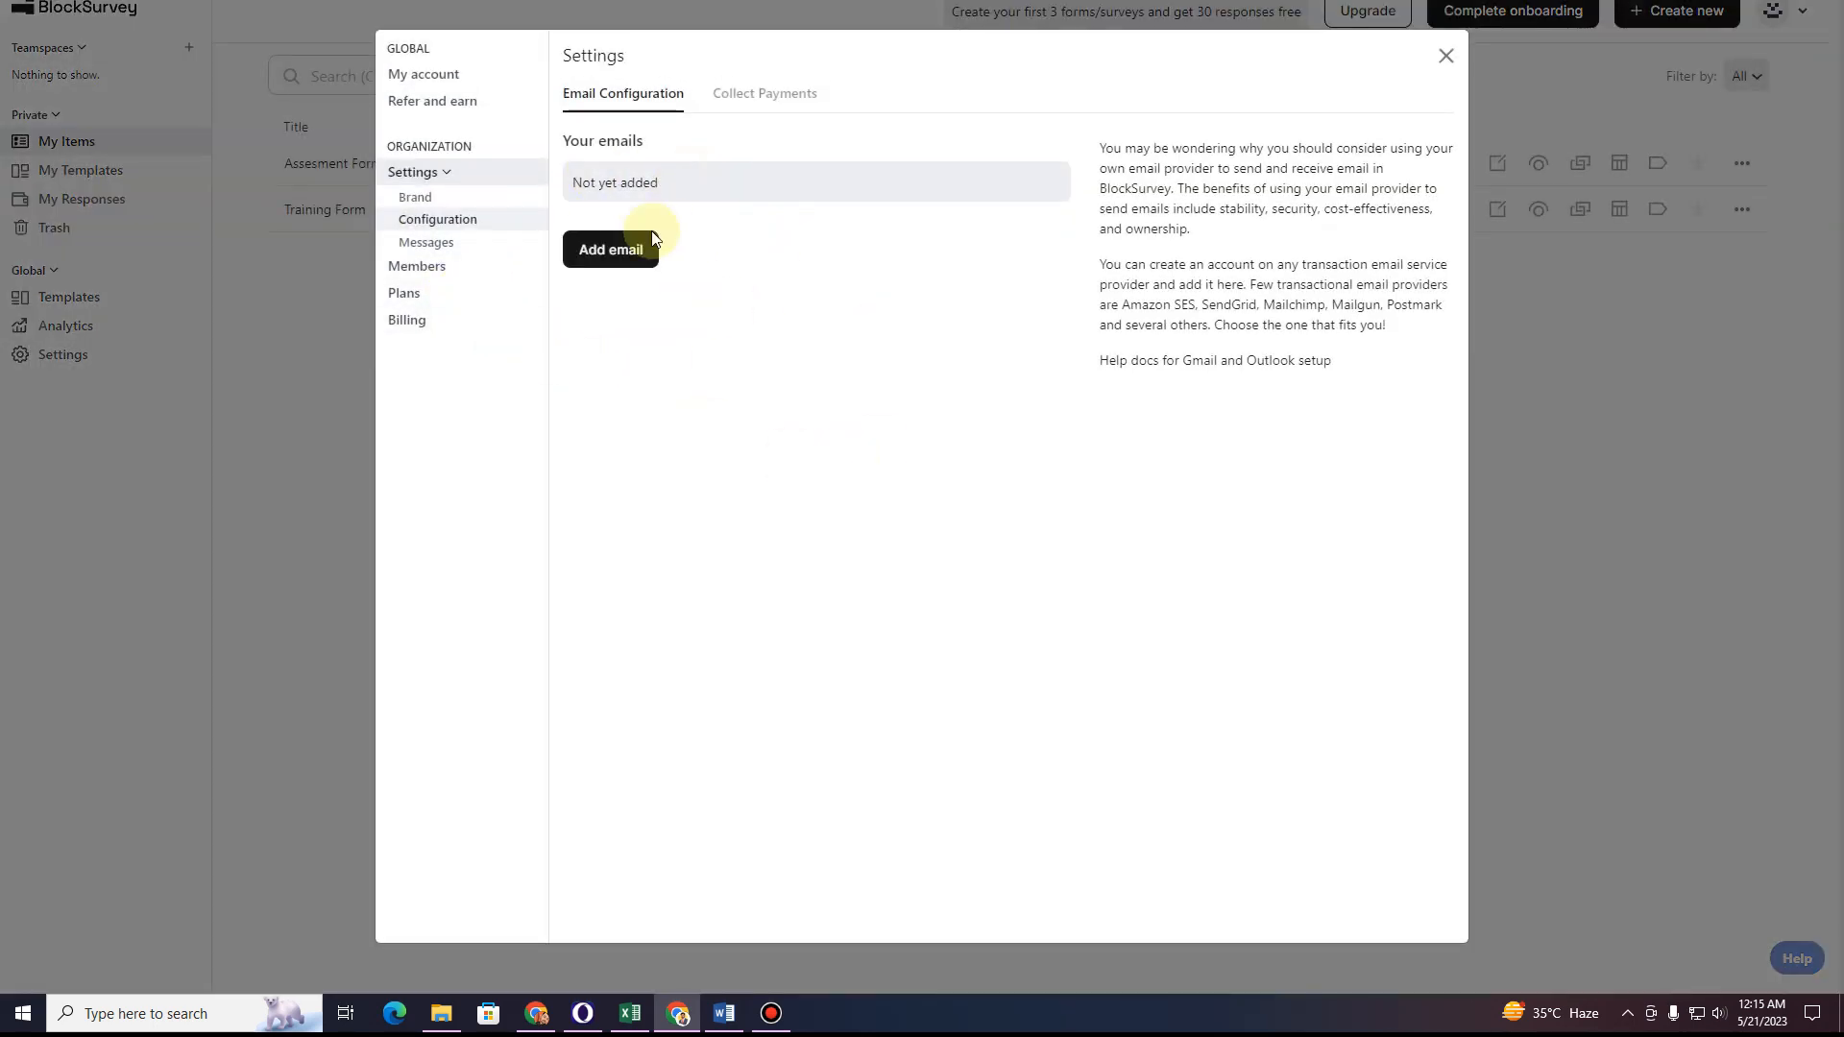
left_click(619, 250)
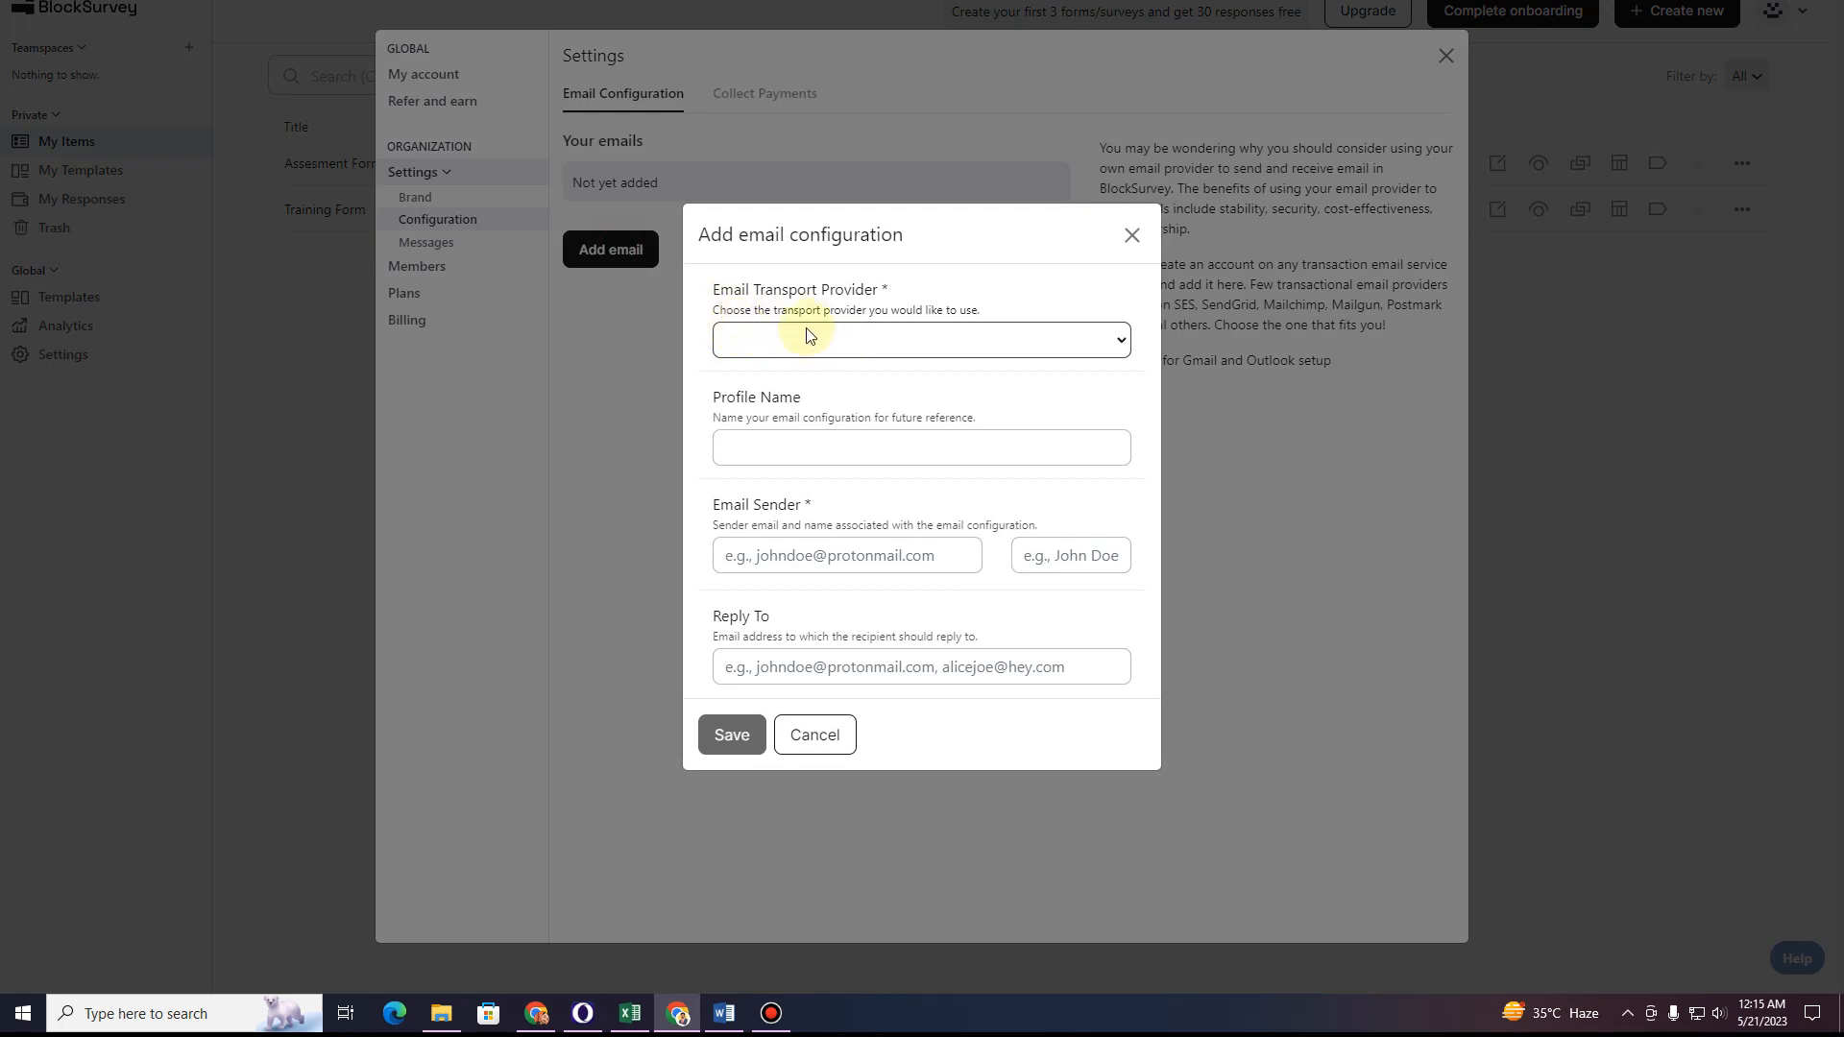
left_click(868, 342)
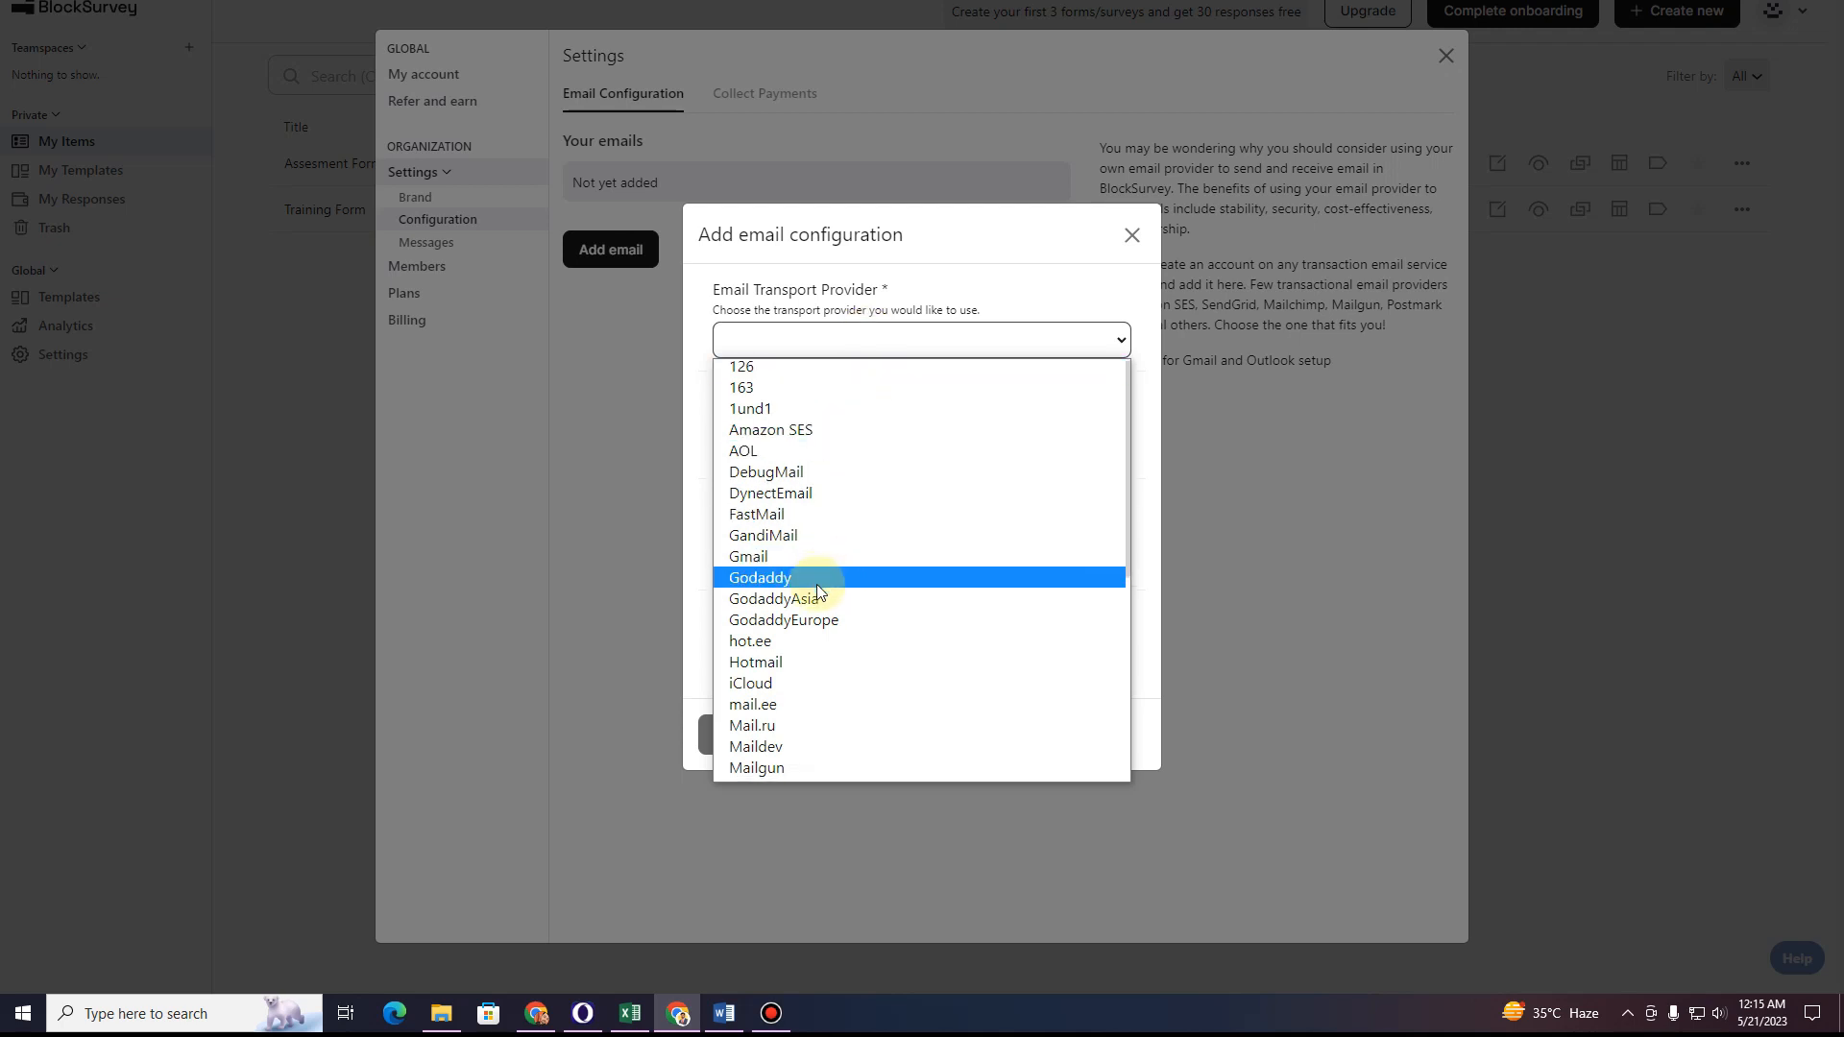
scroll(818, 592, "down", 4)
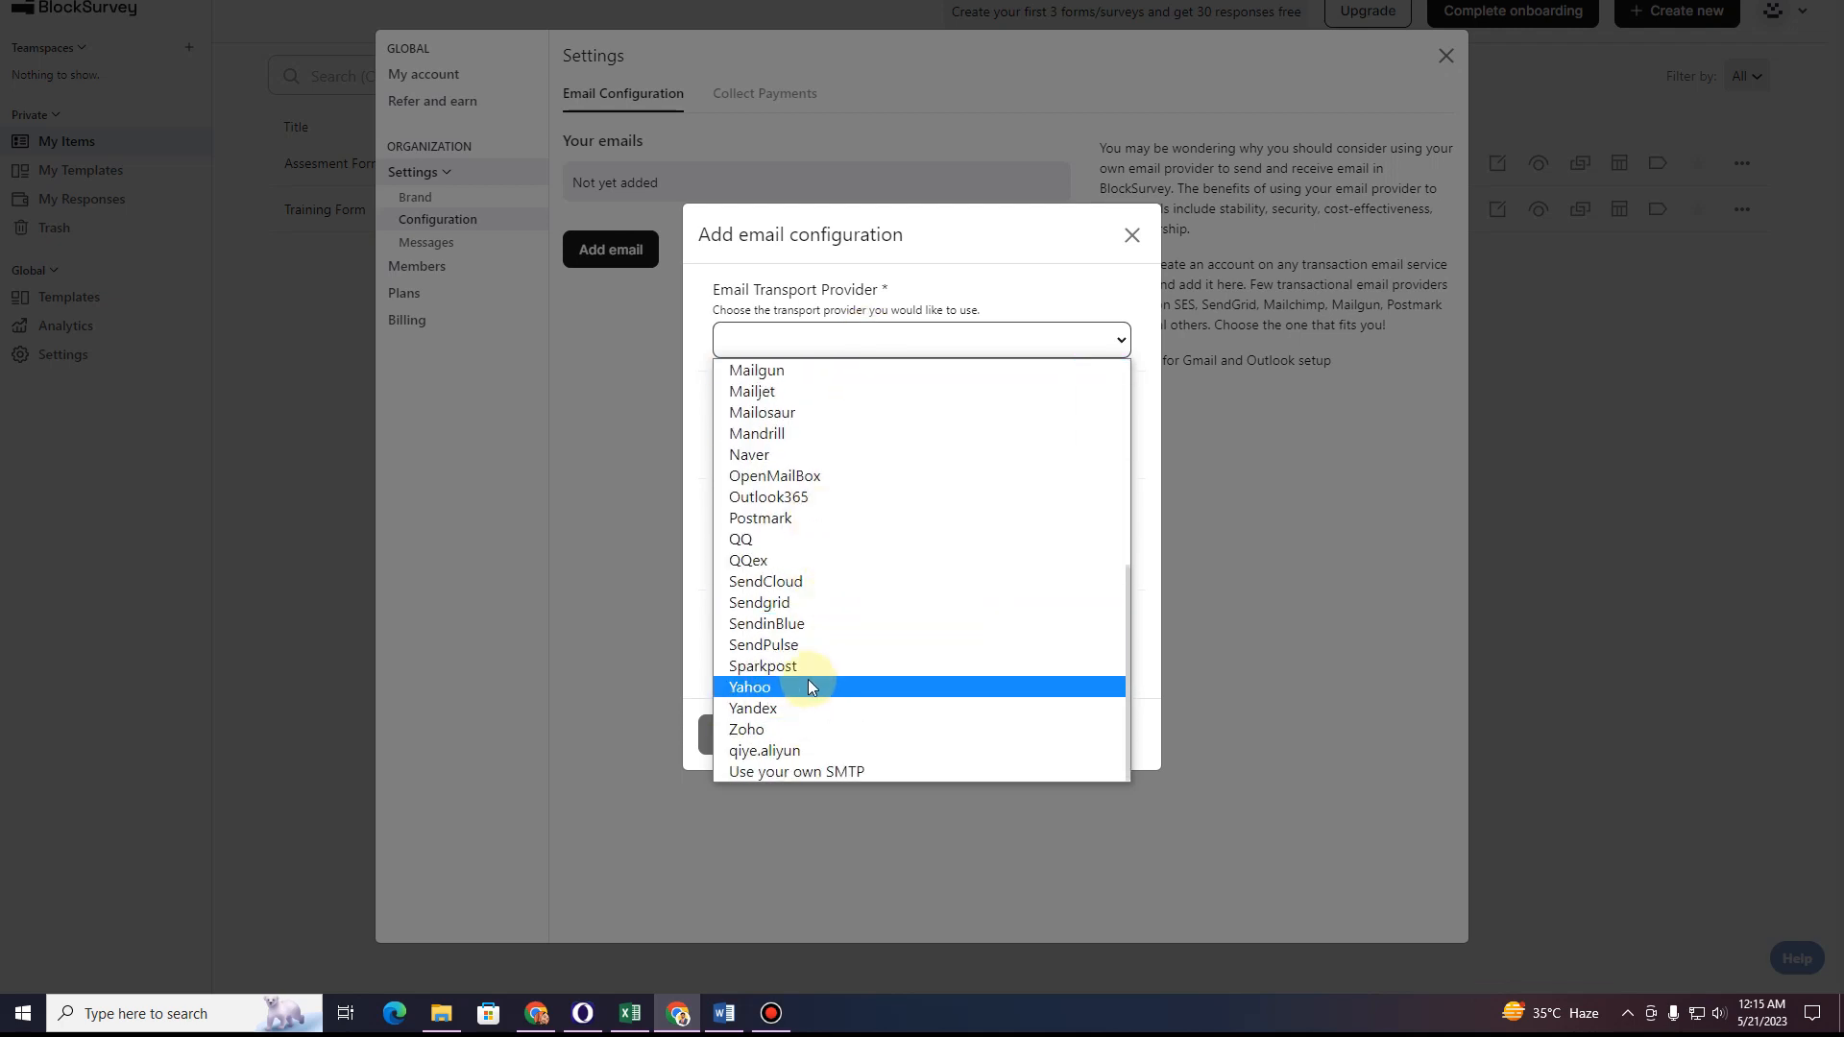
scroll(809, 679, "up", 3)
scroll(808, 684, "up", 2)
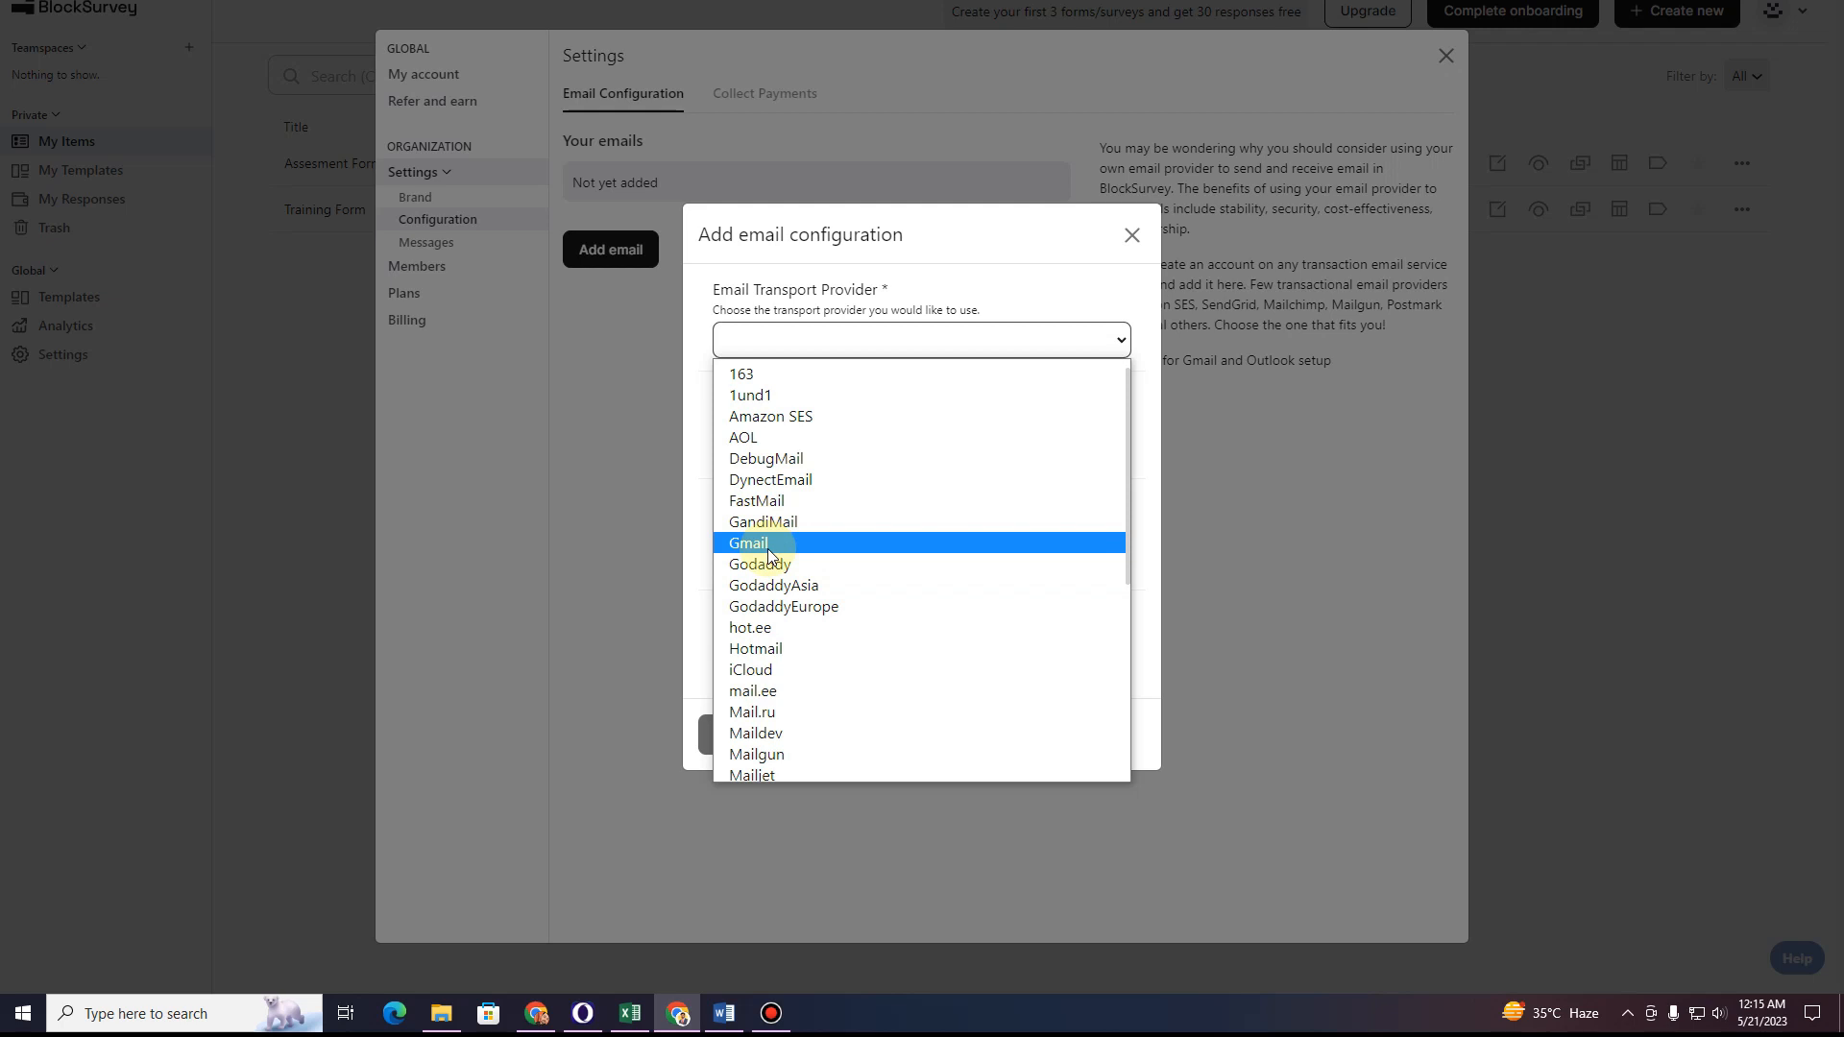
Try Gmail as the email transport provider, inspect its configuration fields, discard the form, and check the payment collection settings.
left_click(768, 545)
left_click(759, 351)
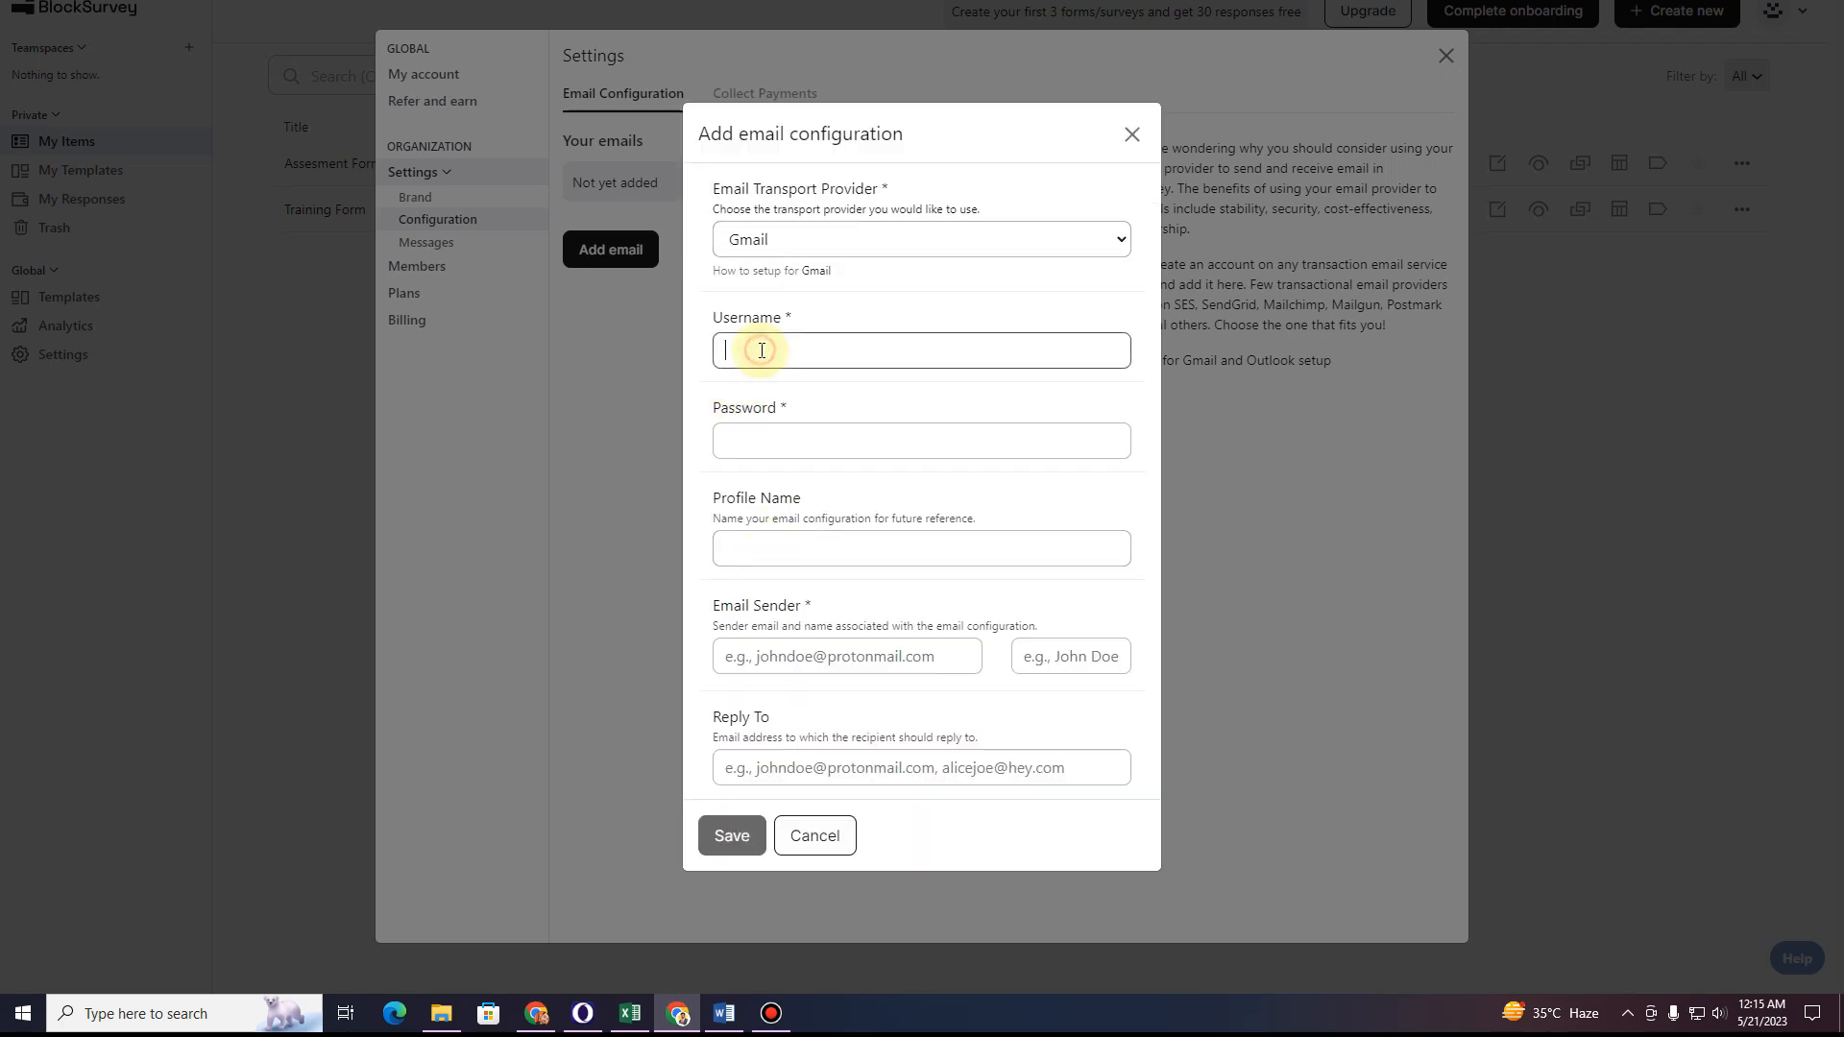
left_click(770, 443)
left_click(777, 545)
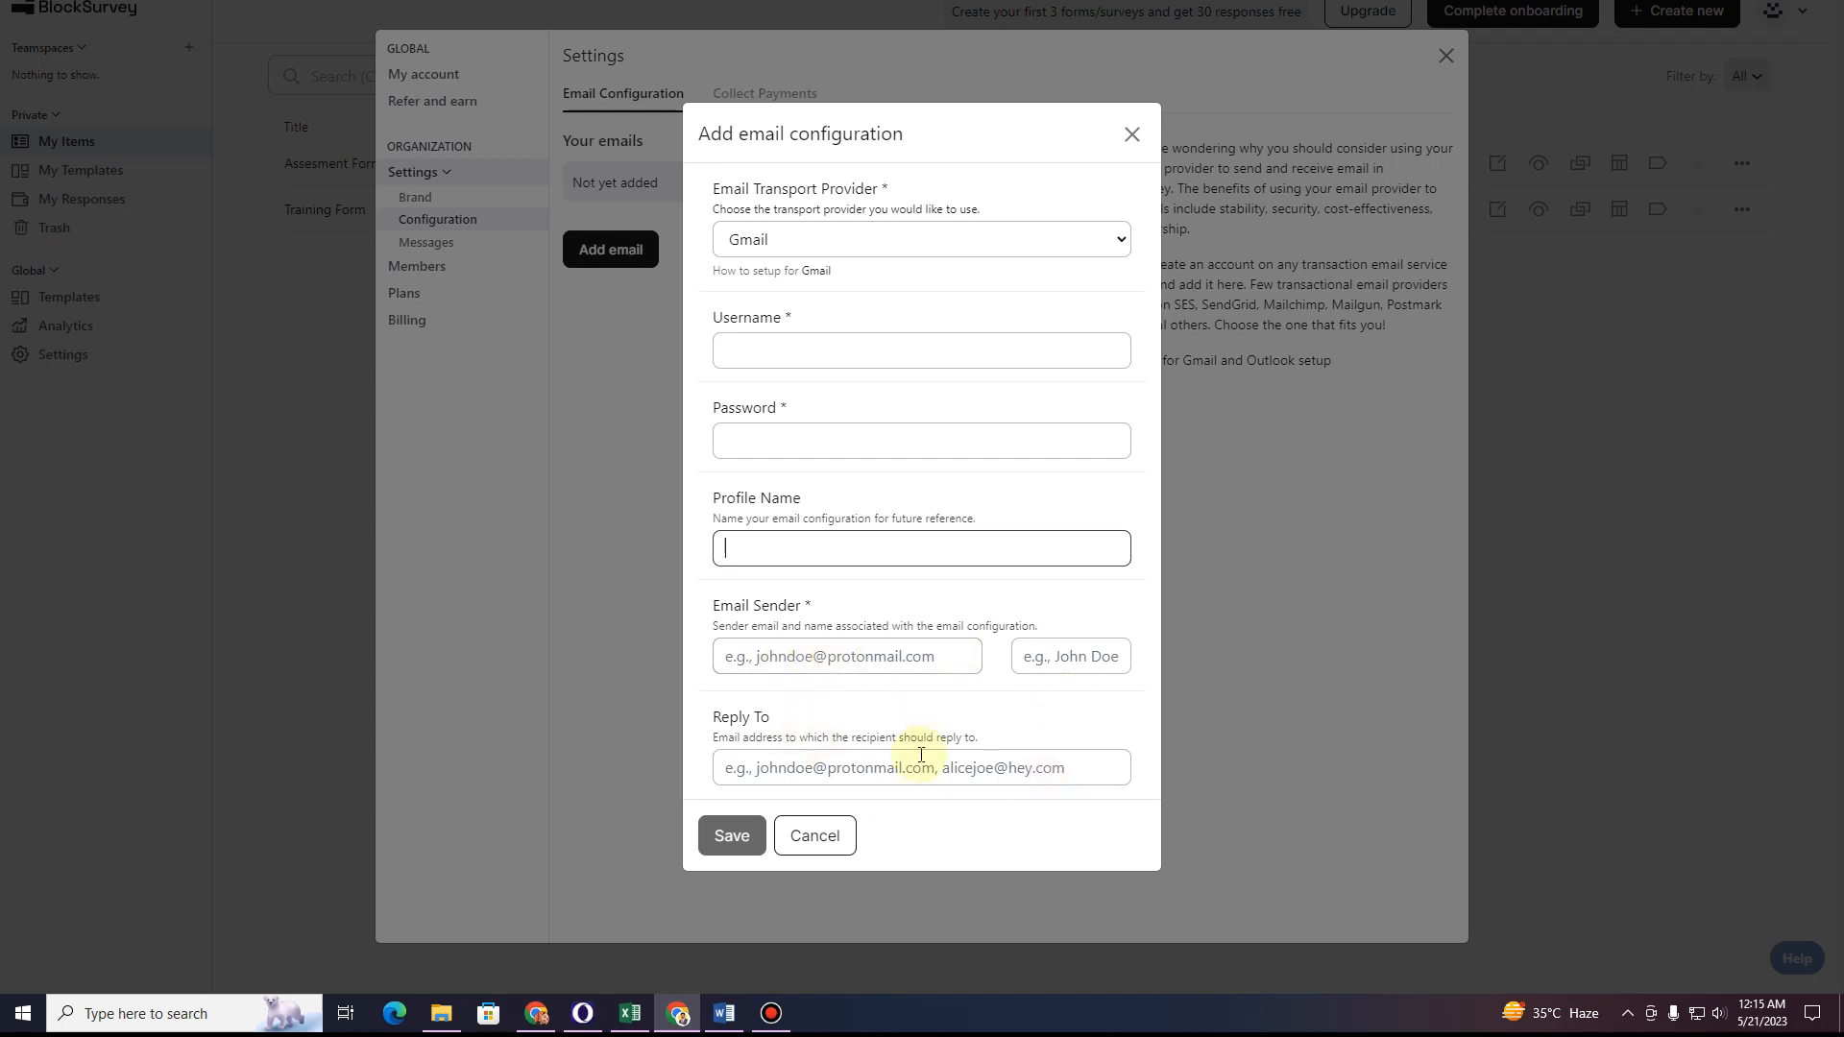
left_click(727, 831)
left_click(1132, 135)
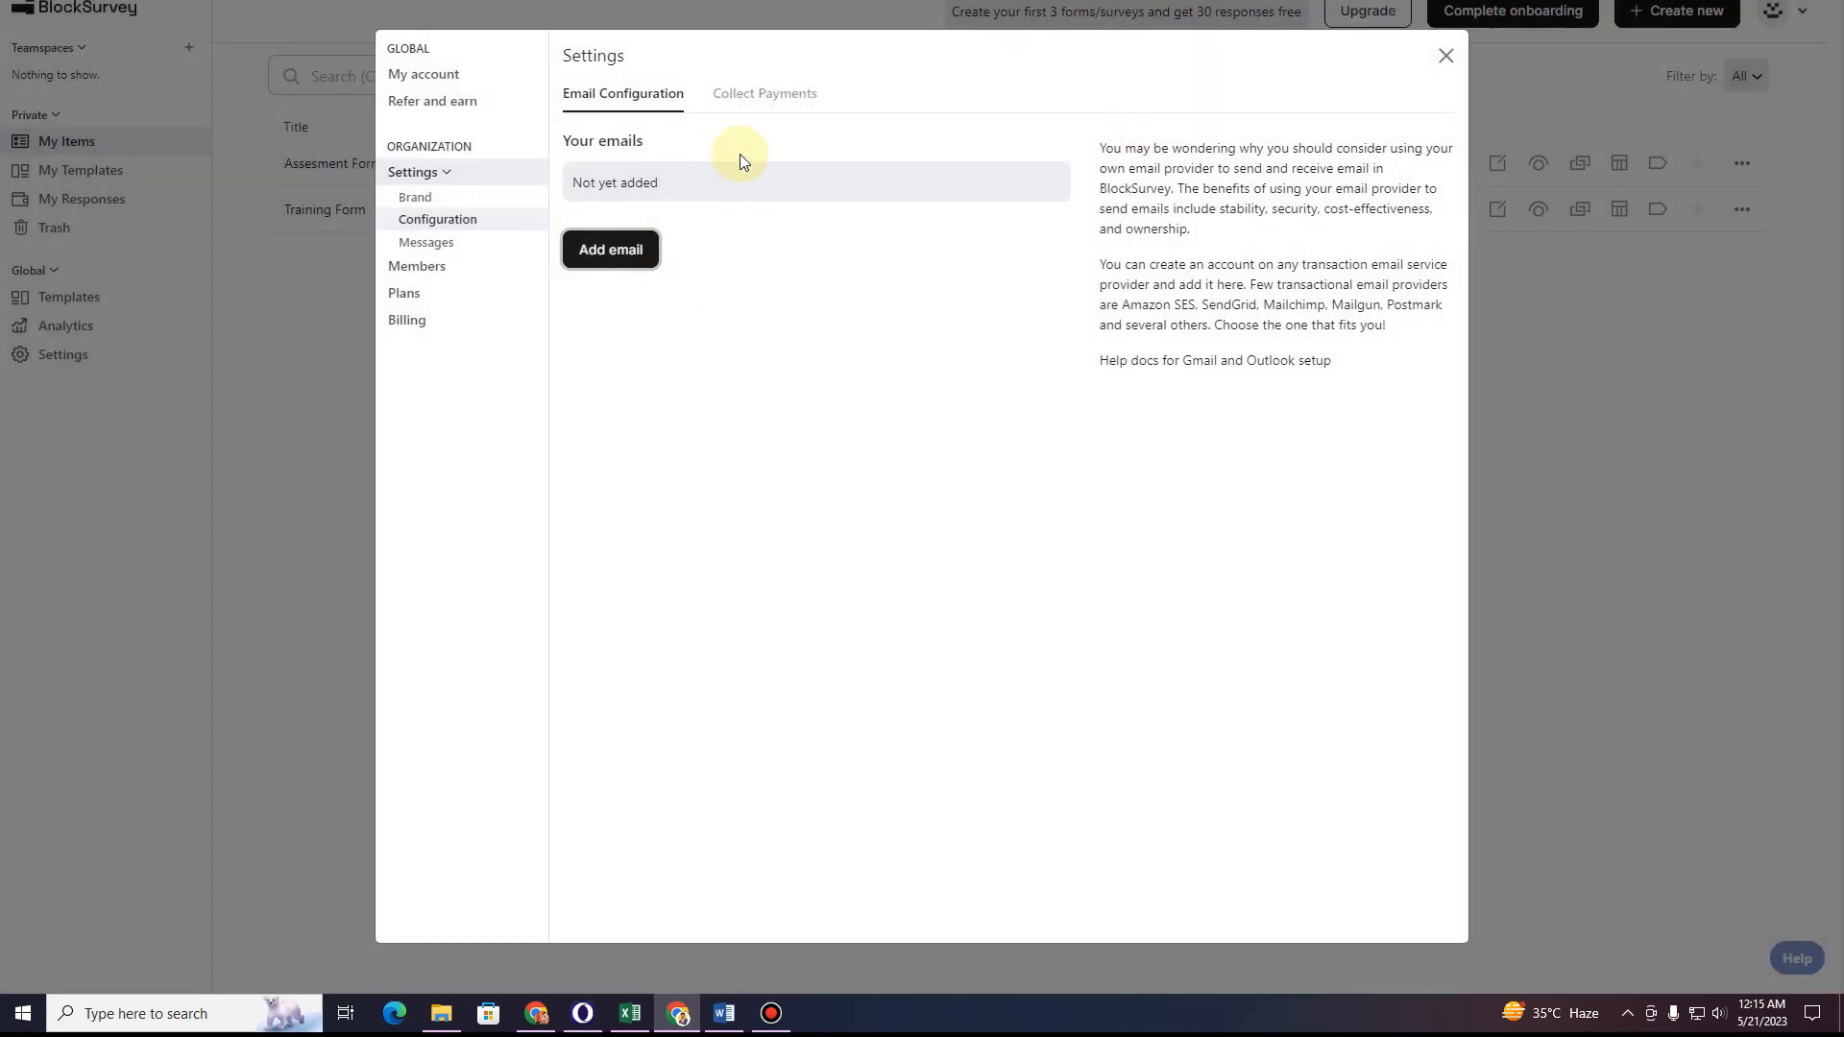
left_click(744, 100)
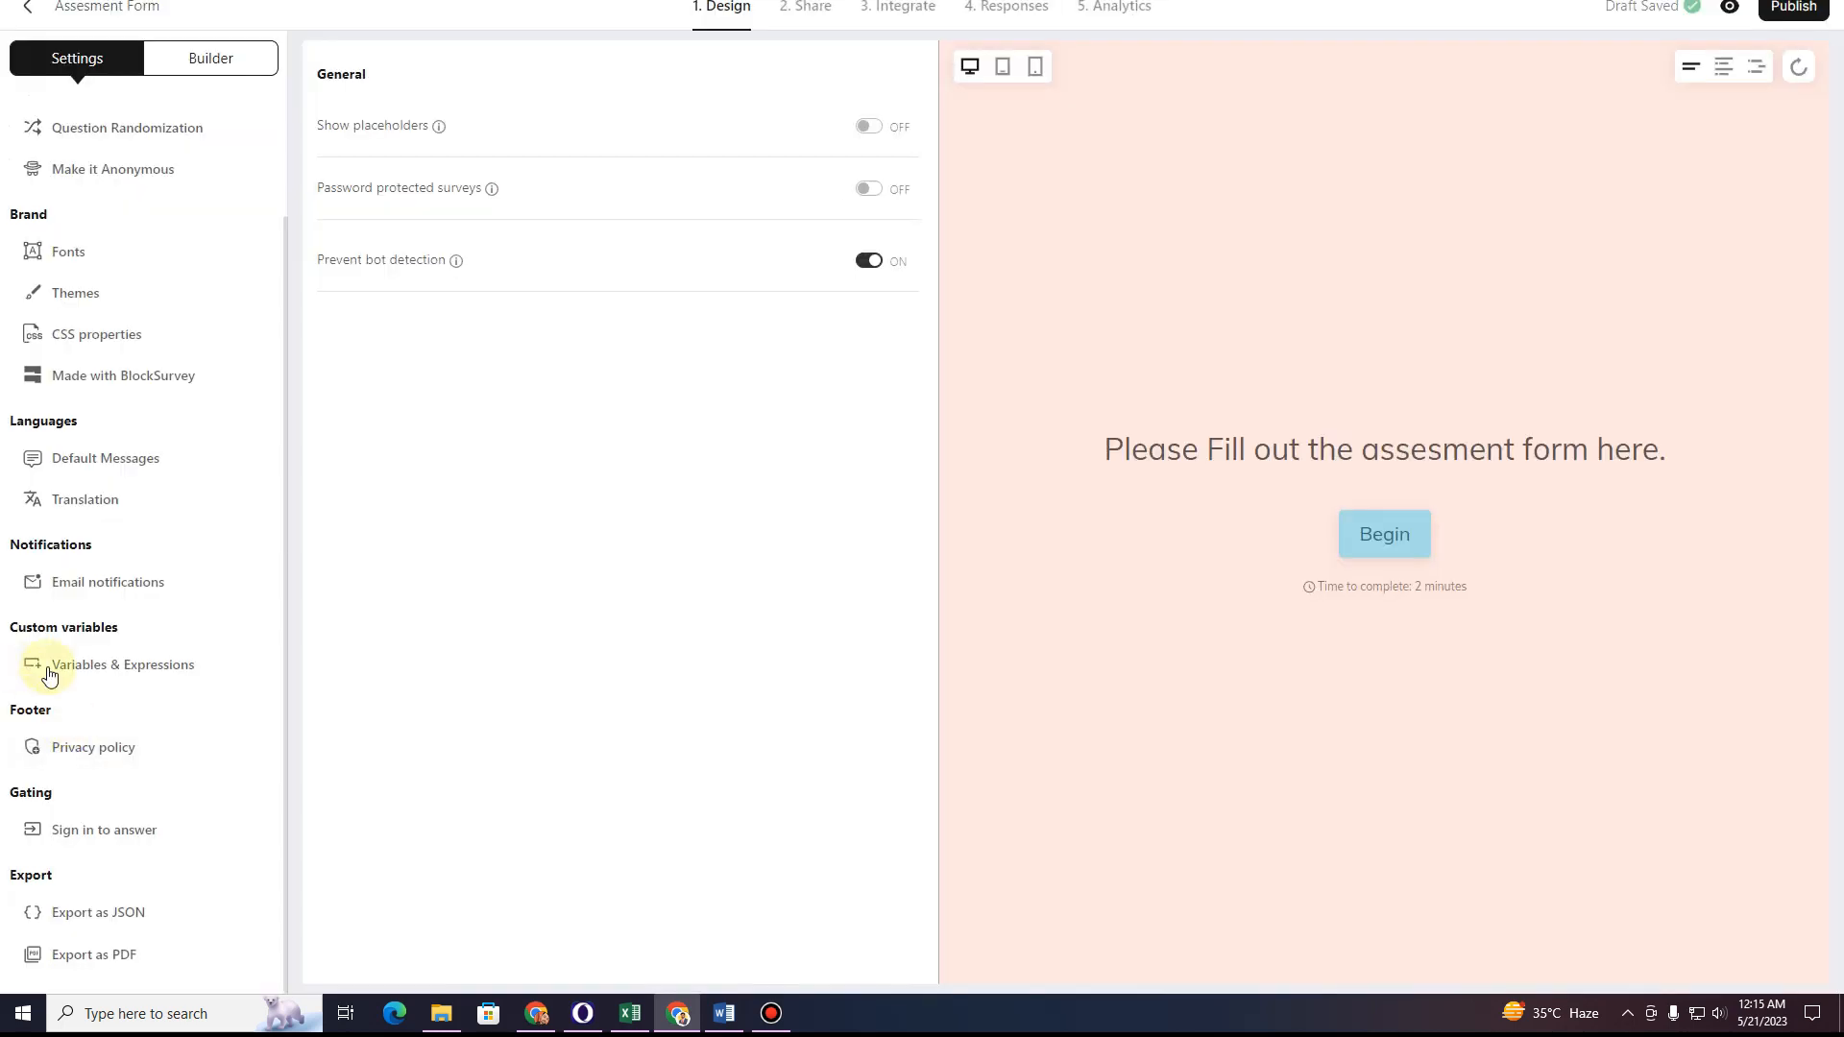
Review the form's hidden variables, the footer privacy policy setting, and the JSON and PDF export options.
left_click(58, 667)
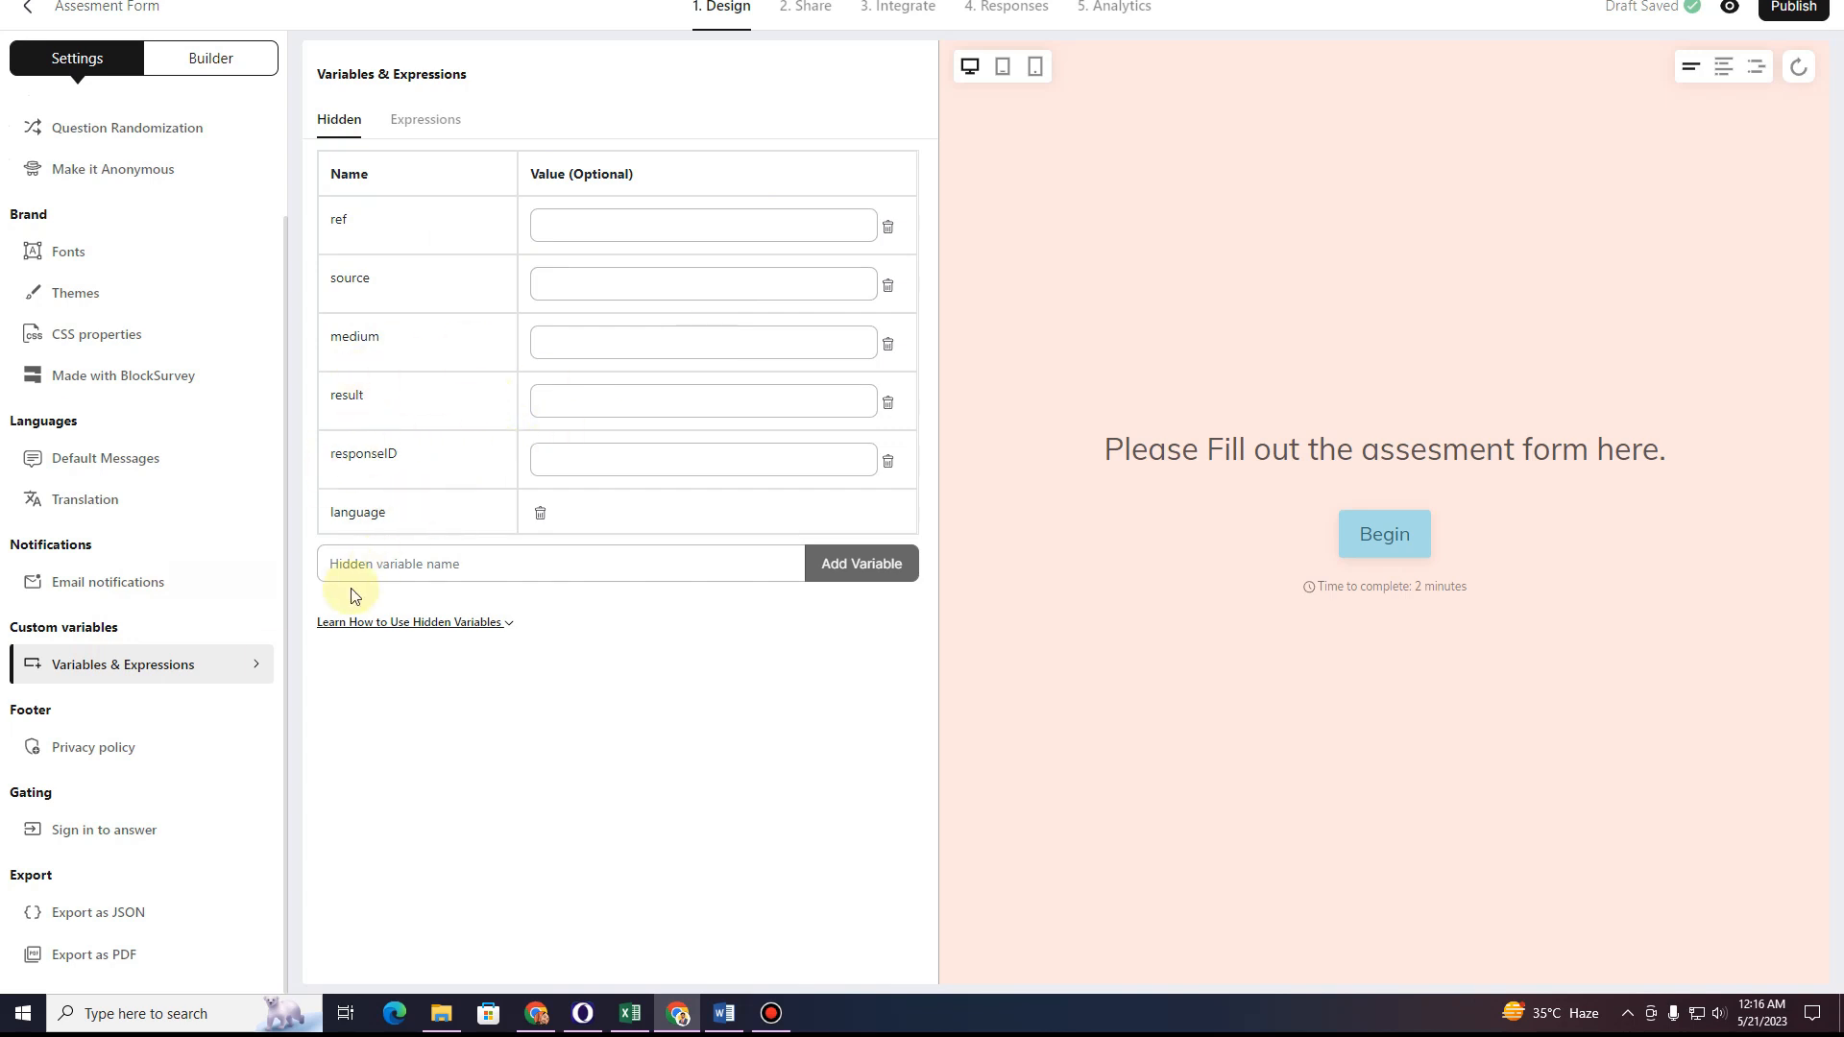
left_click(111, 773)
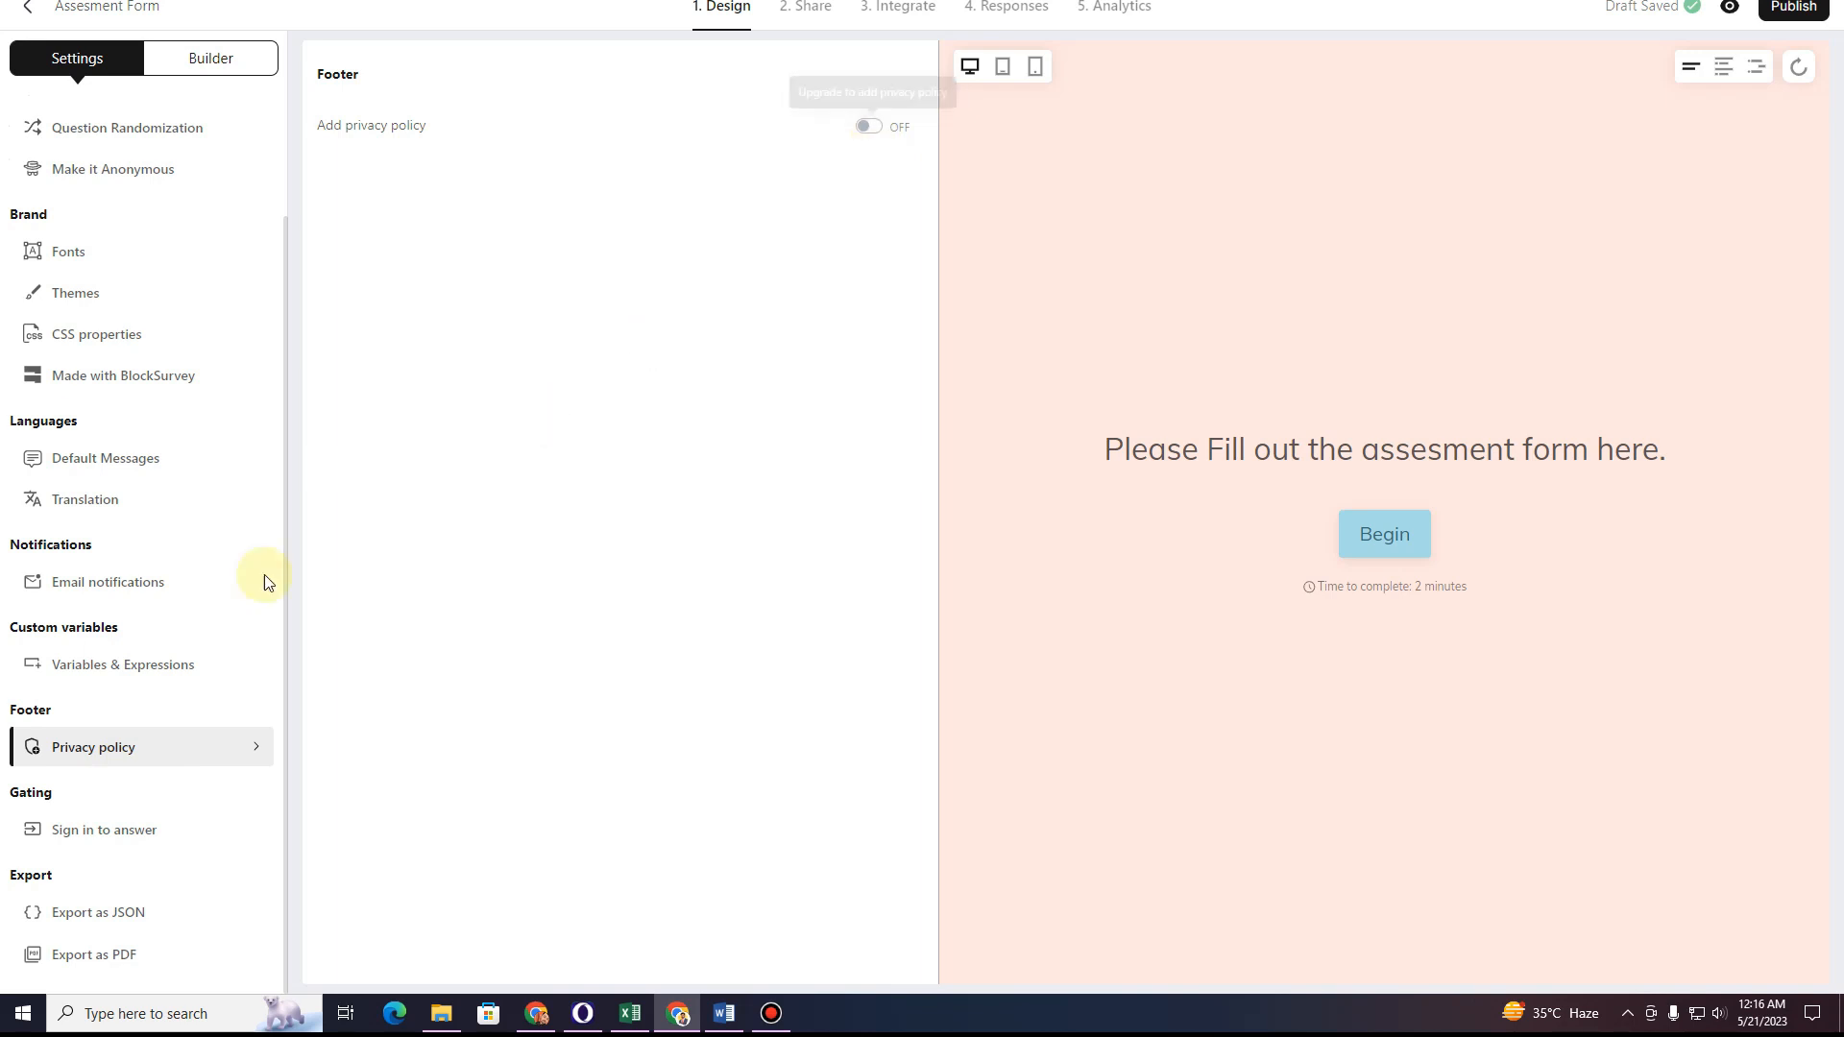
mouse_move(152, 910)
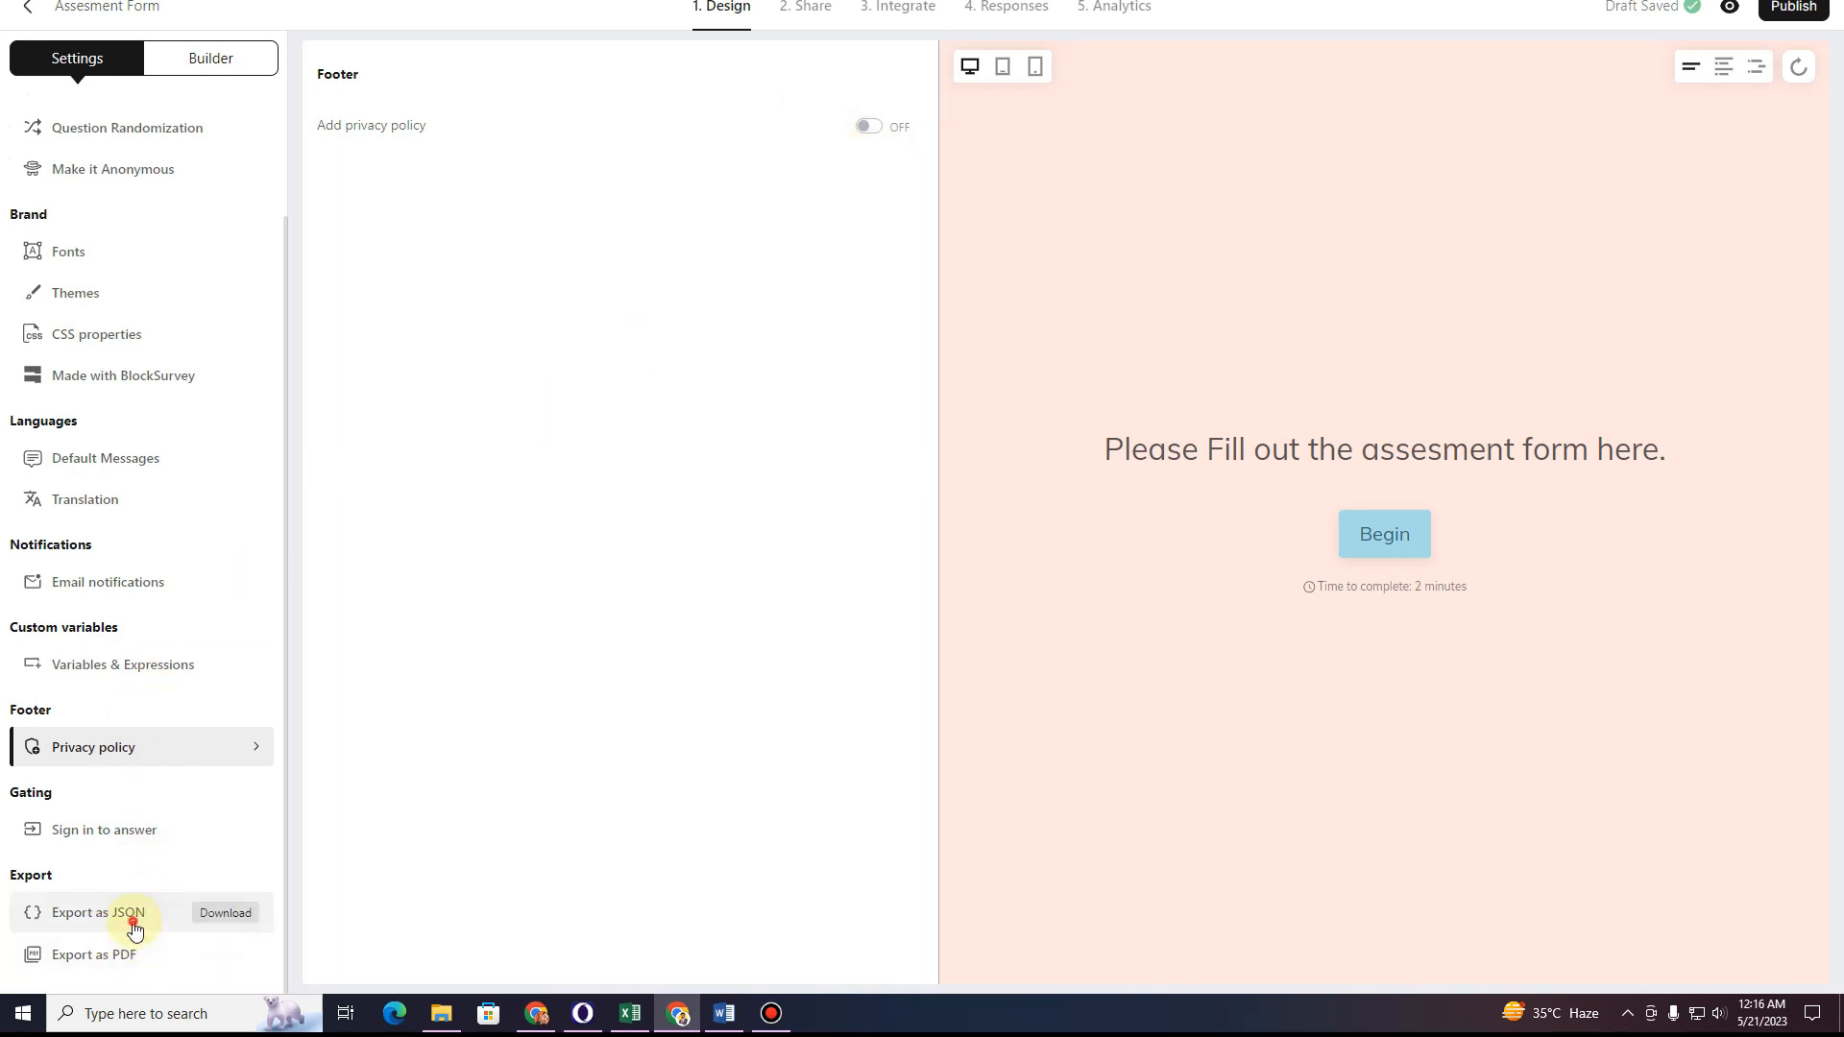
mouse_move(120, 965)
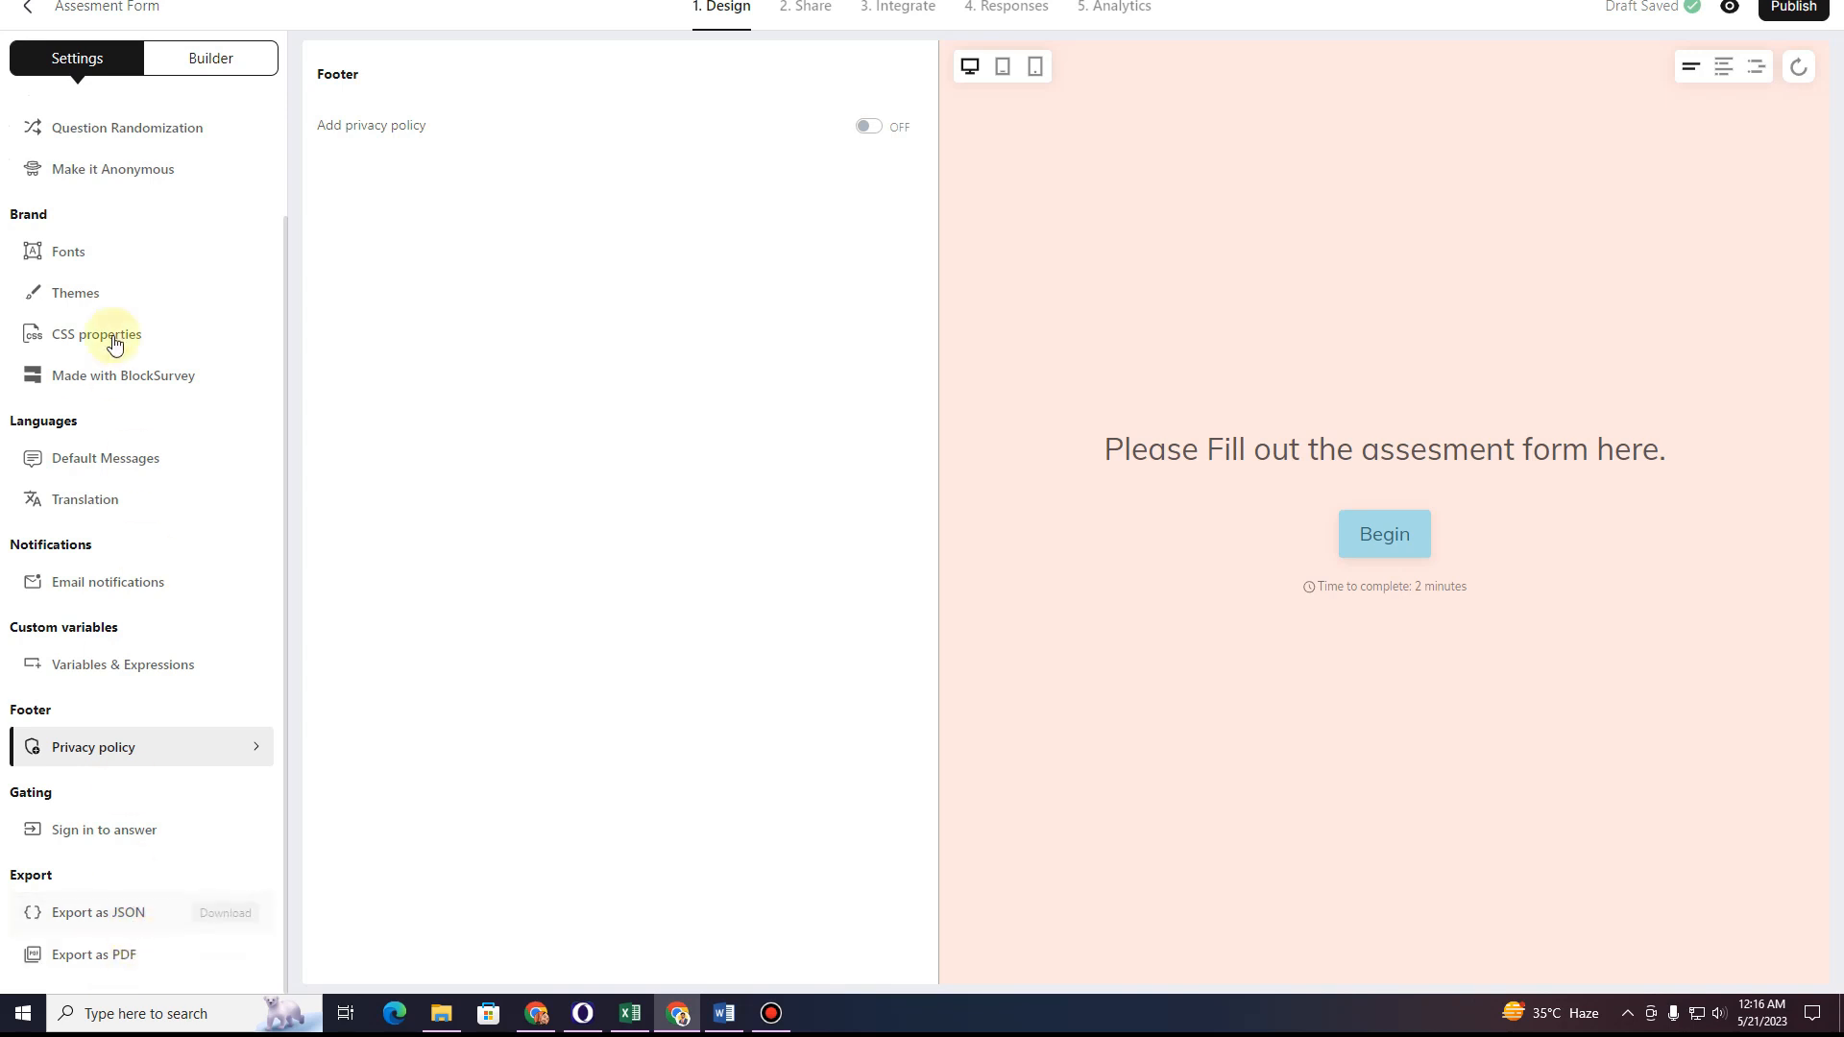
scroll(114, 343, "up", 2)
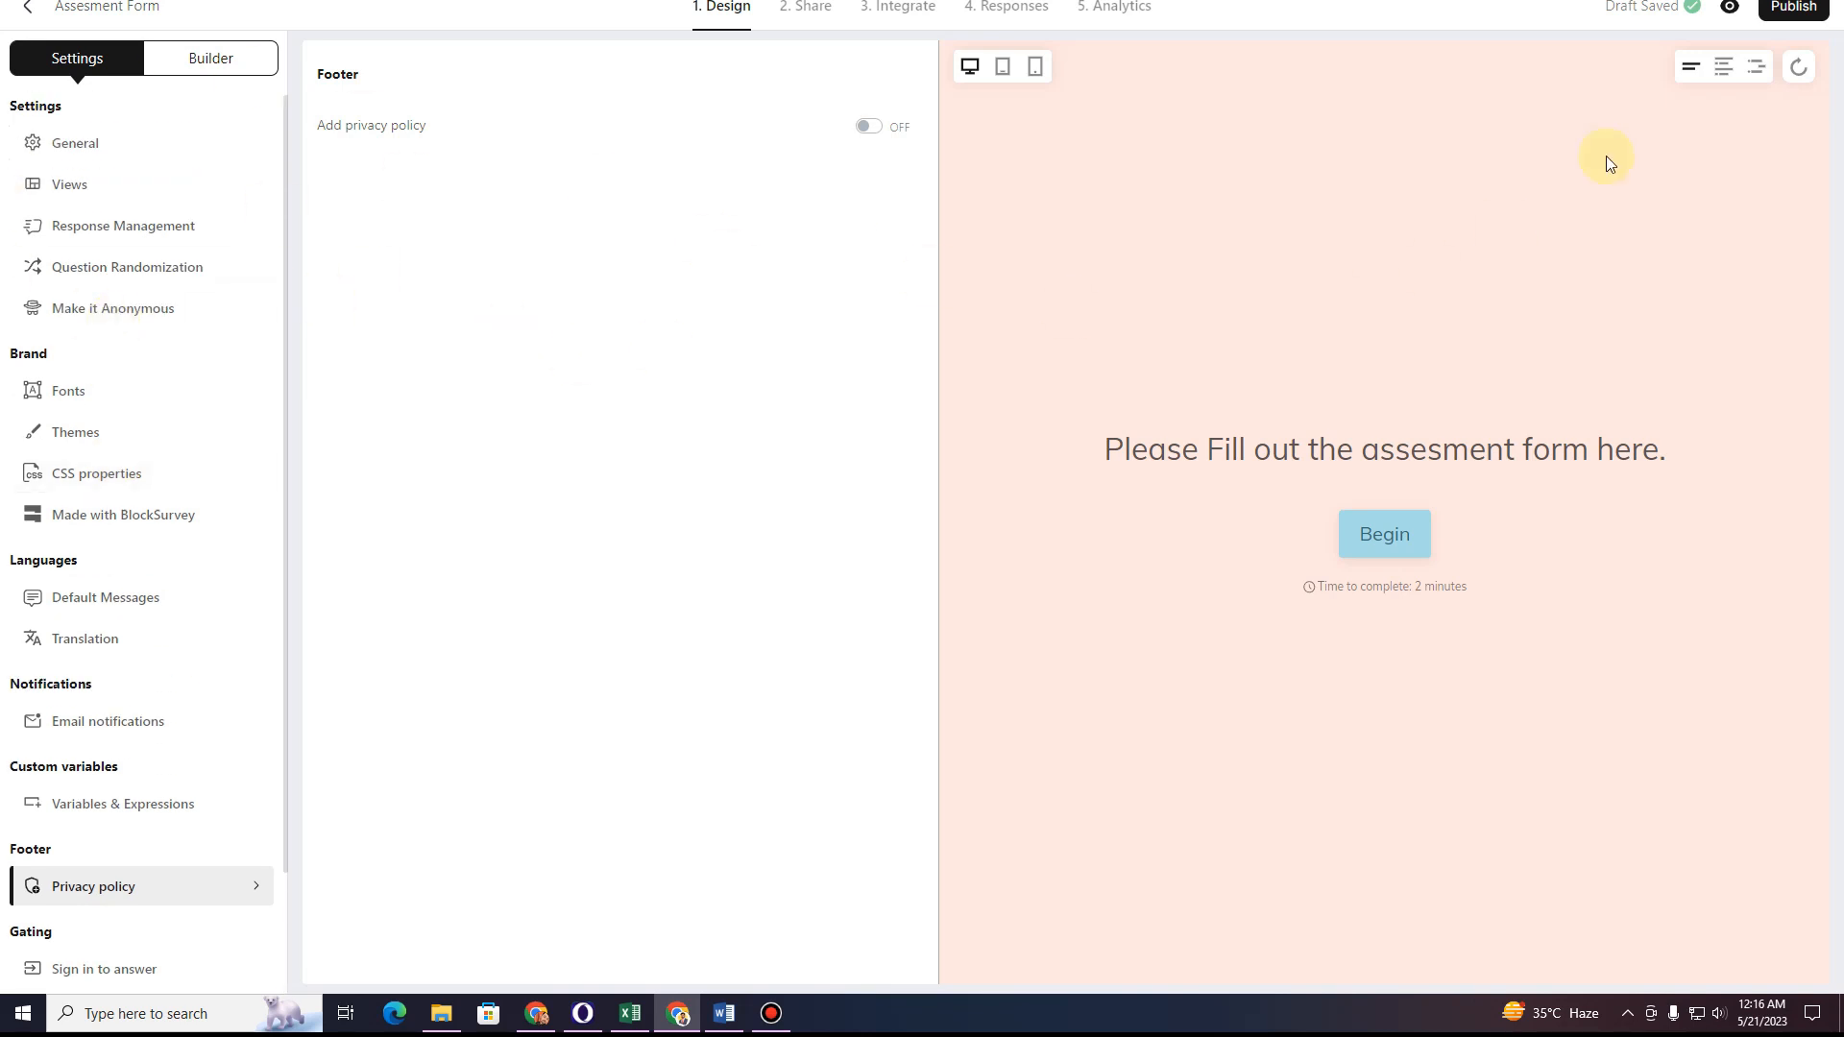
Publish the assessment form and copy its web URL from the sharing page.
left_click(1792, 19)
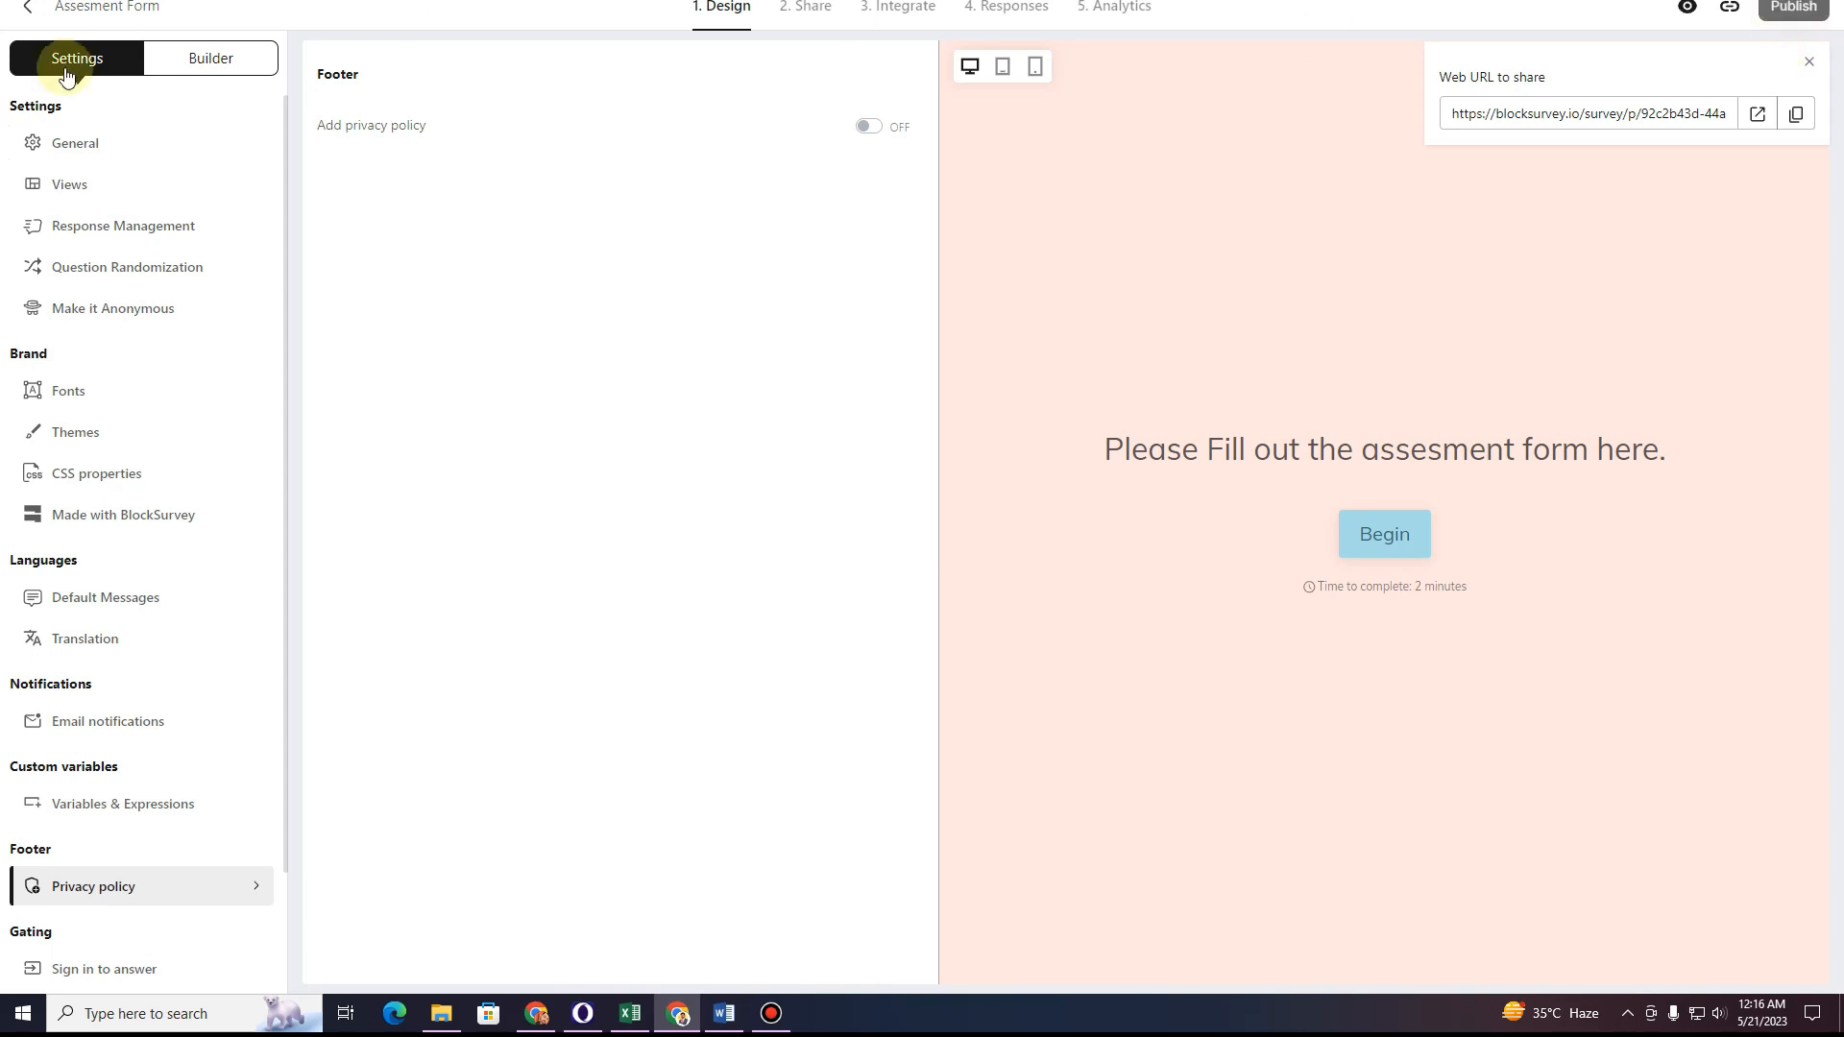
left_click(807, 7)
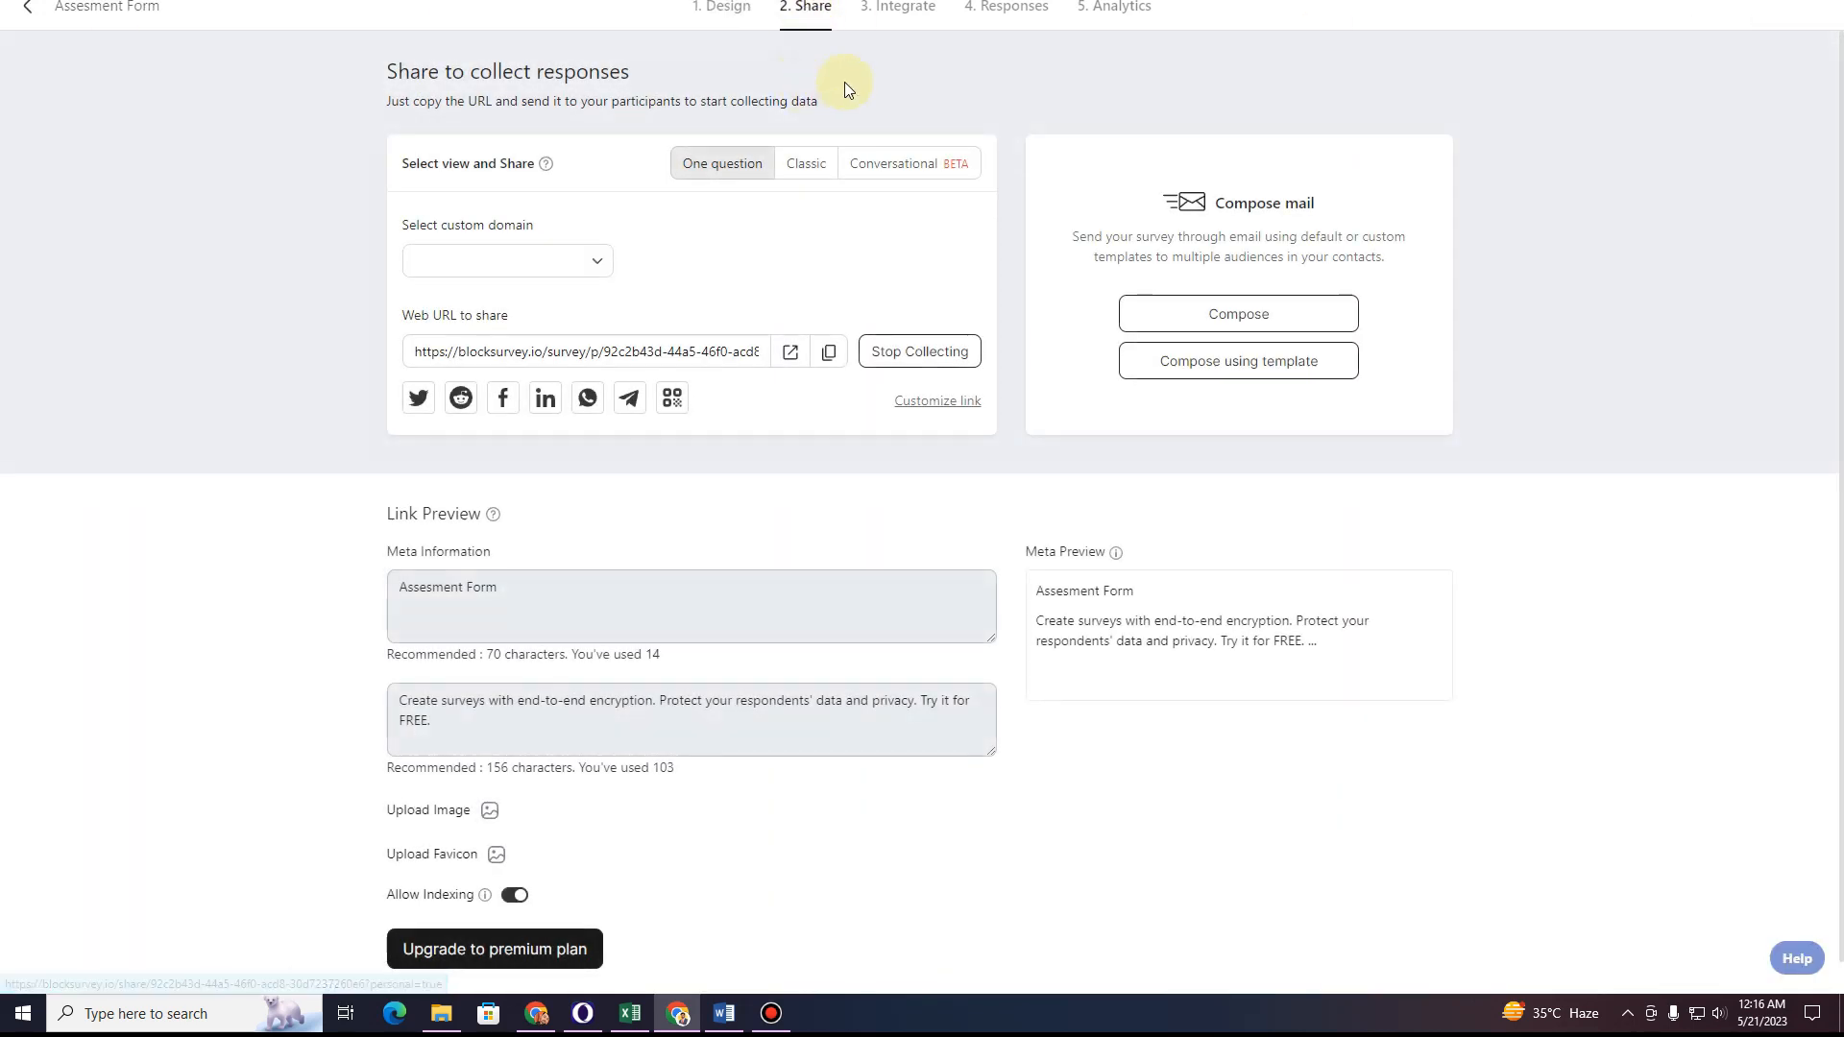
left_click(829, 353)
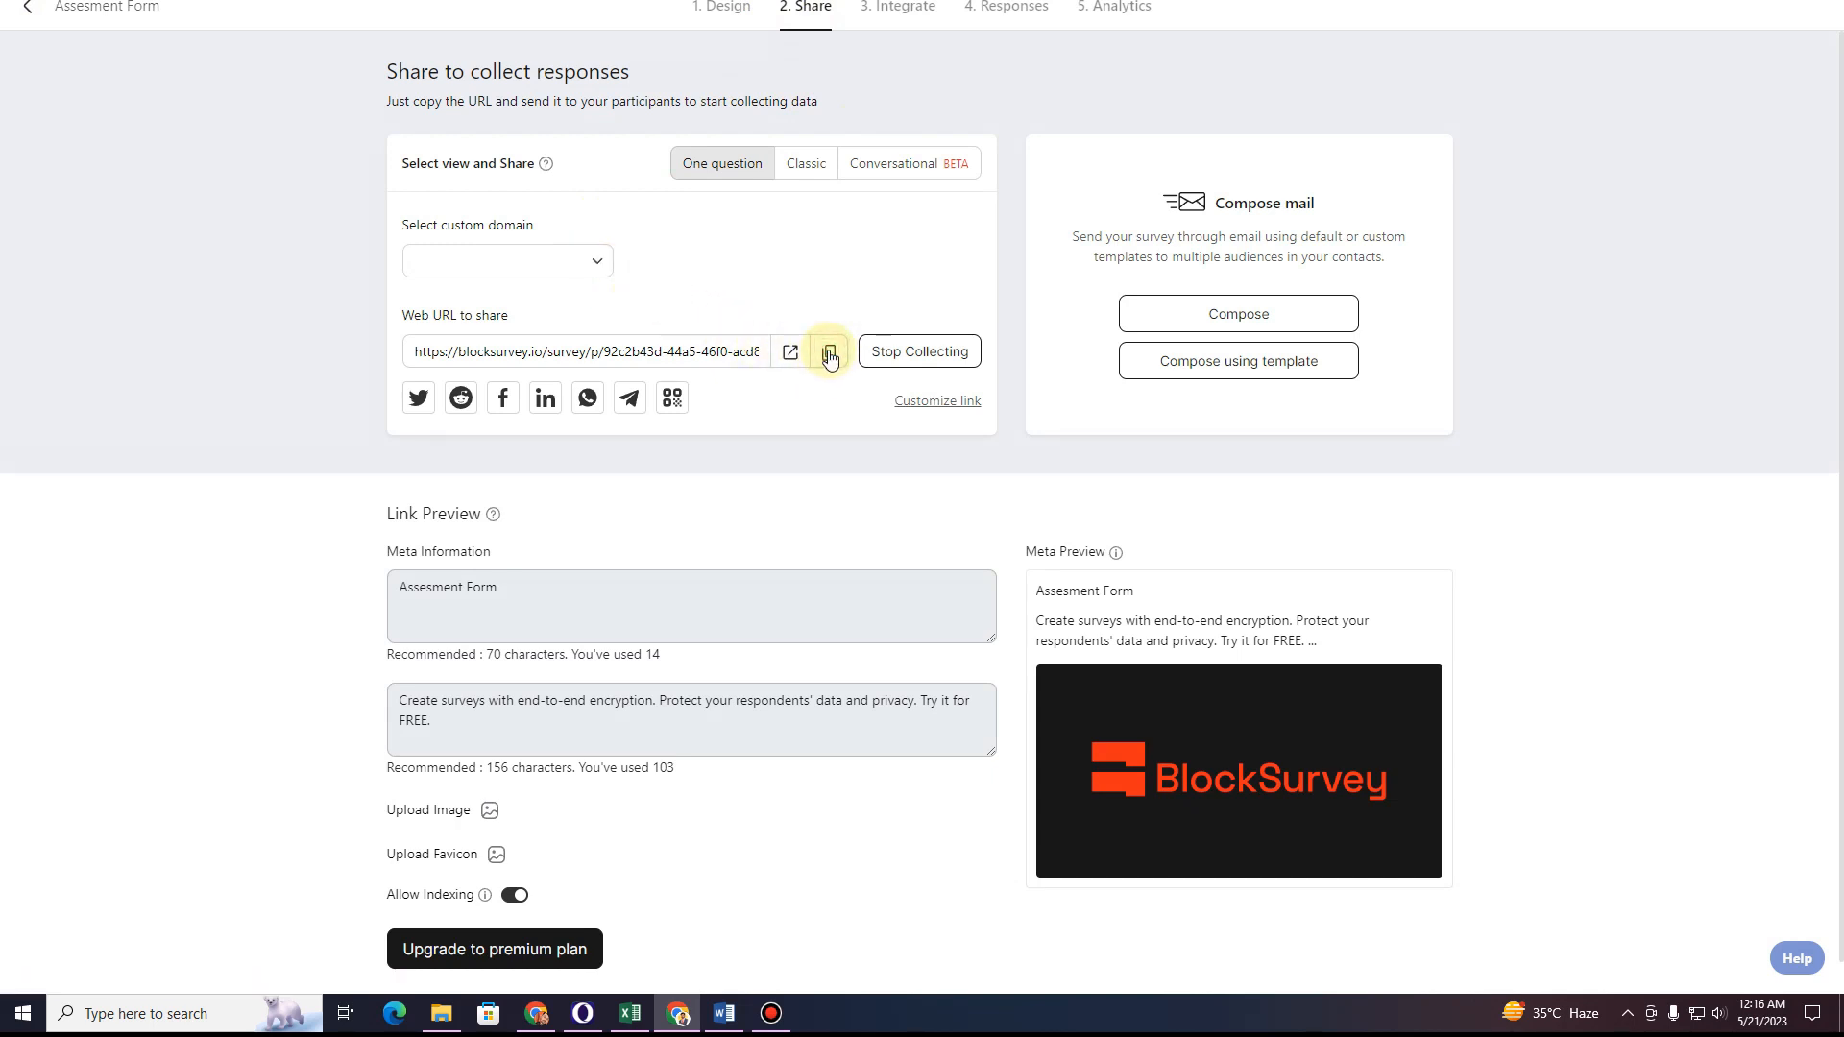
Open the published form's link in a new browser tab and begin the form.
key("ctrl+t")
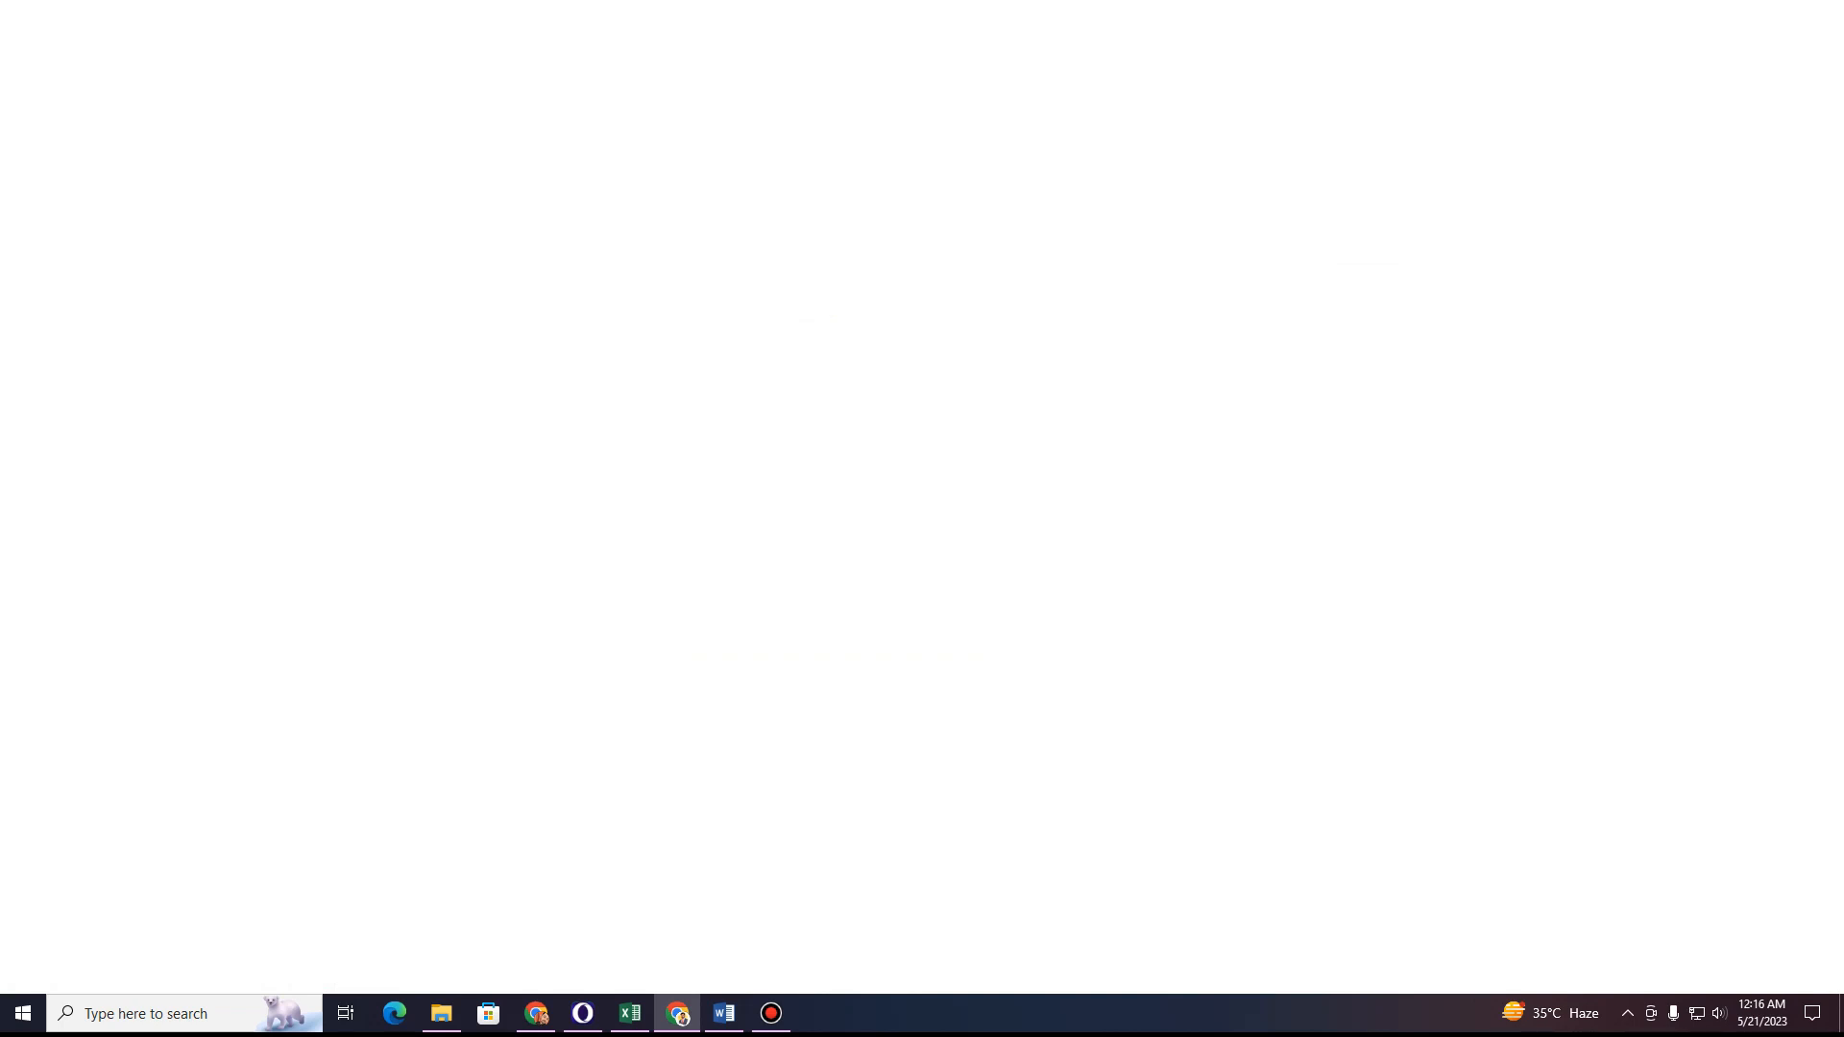
type("https://blocksurvey.io/survey/p/92c2b43d-44a5-46f0-acd8-30d7237260e6/r/o")
key("Return")
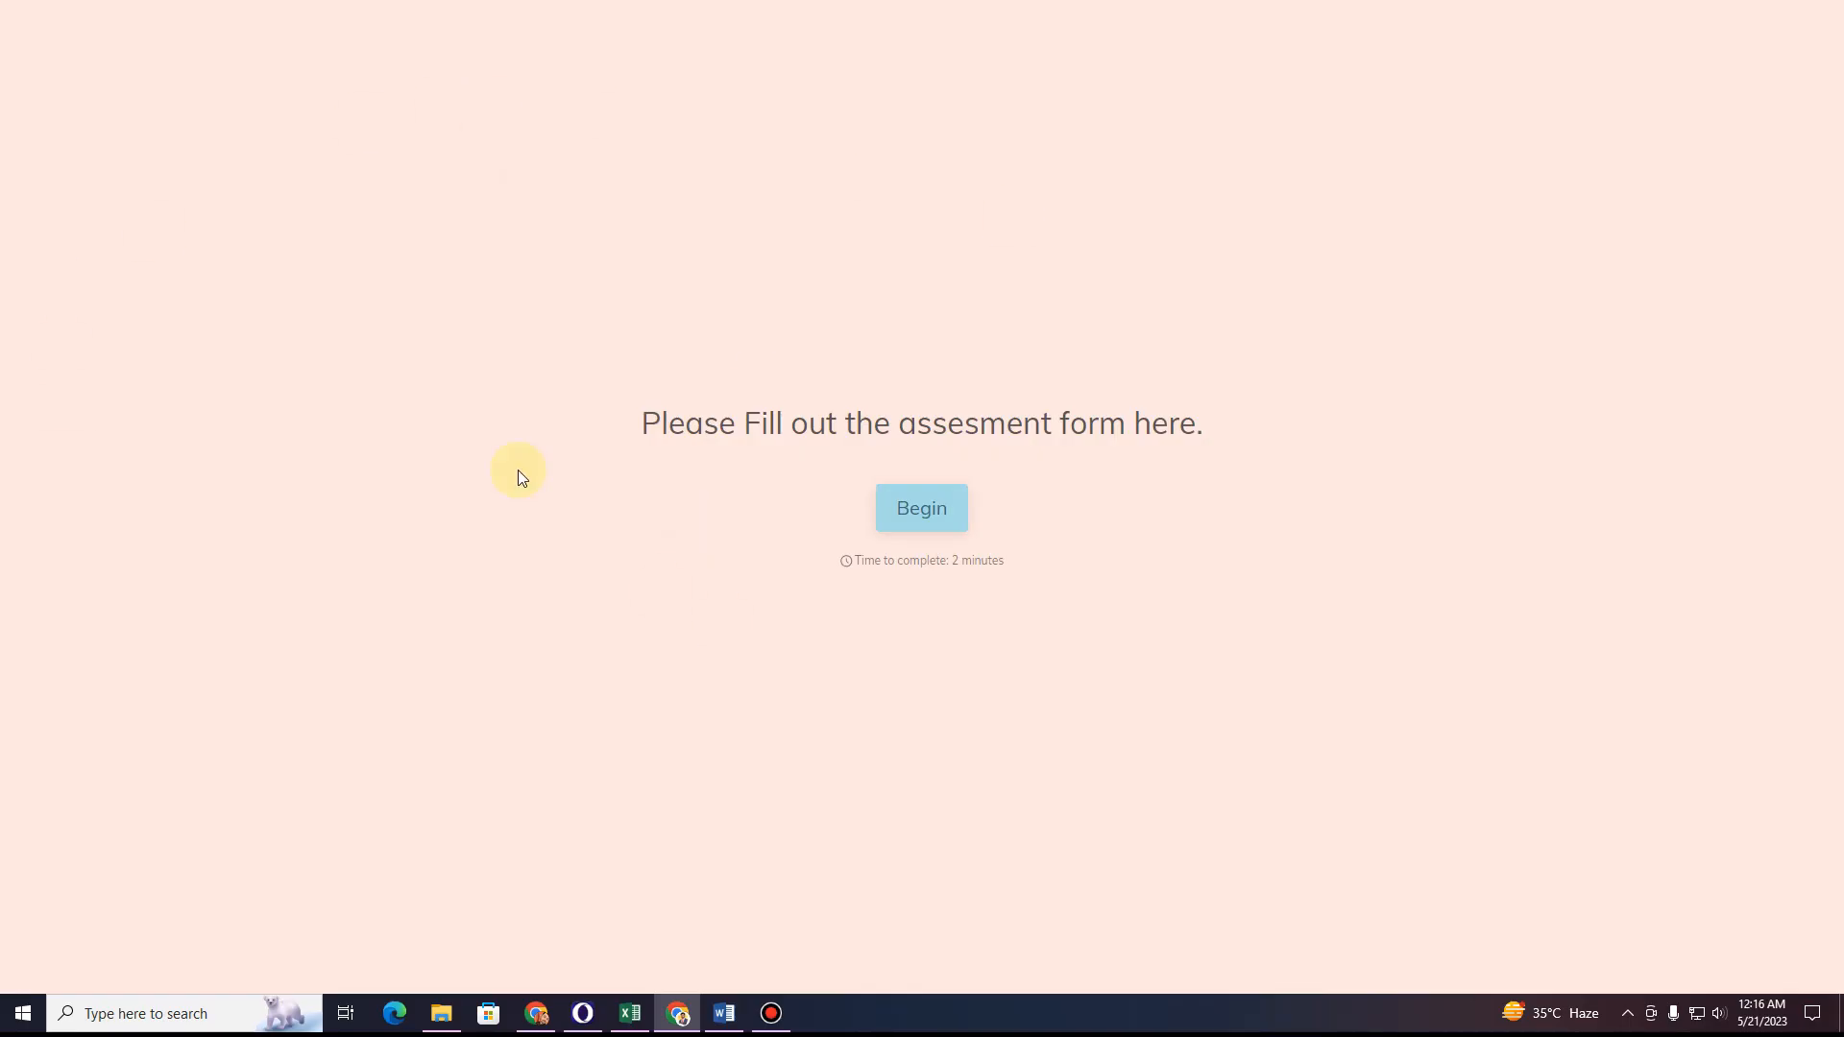
left_click(925, 516)
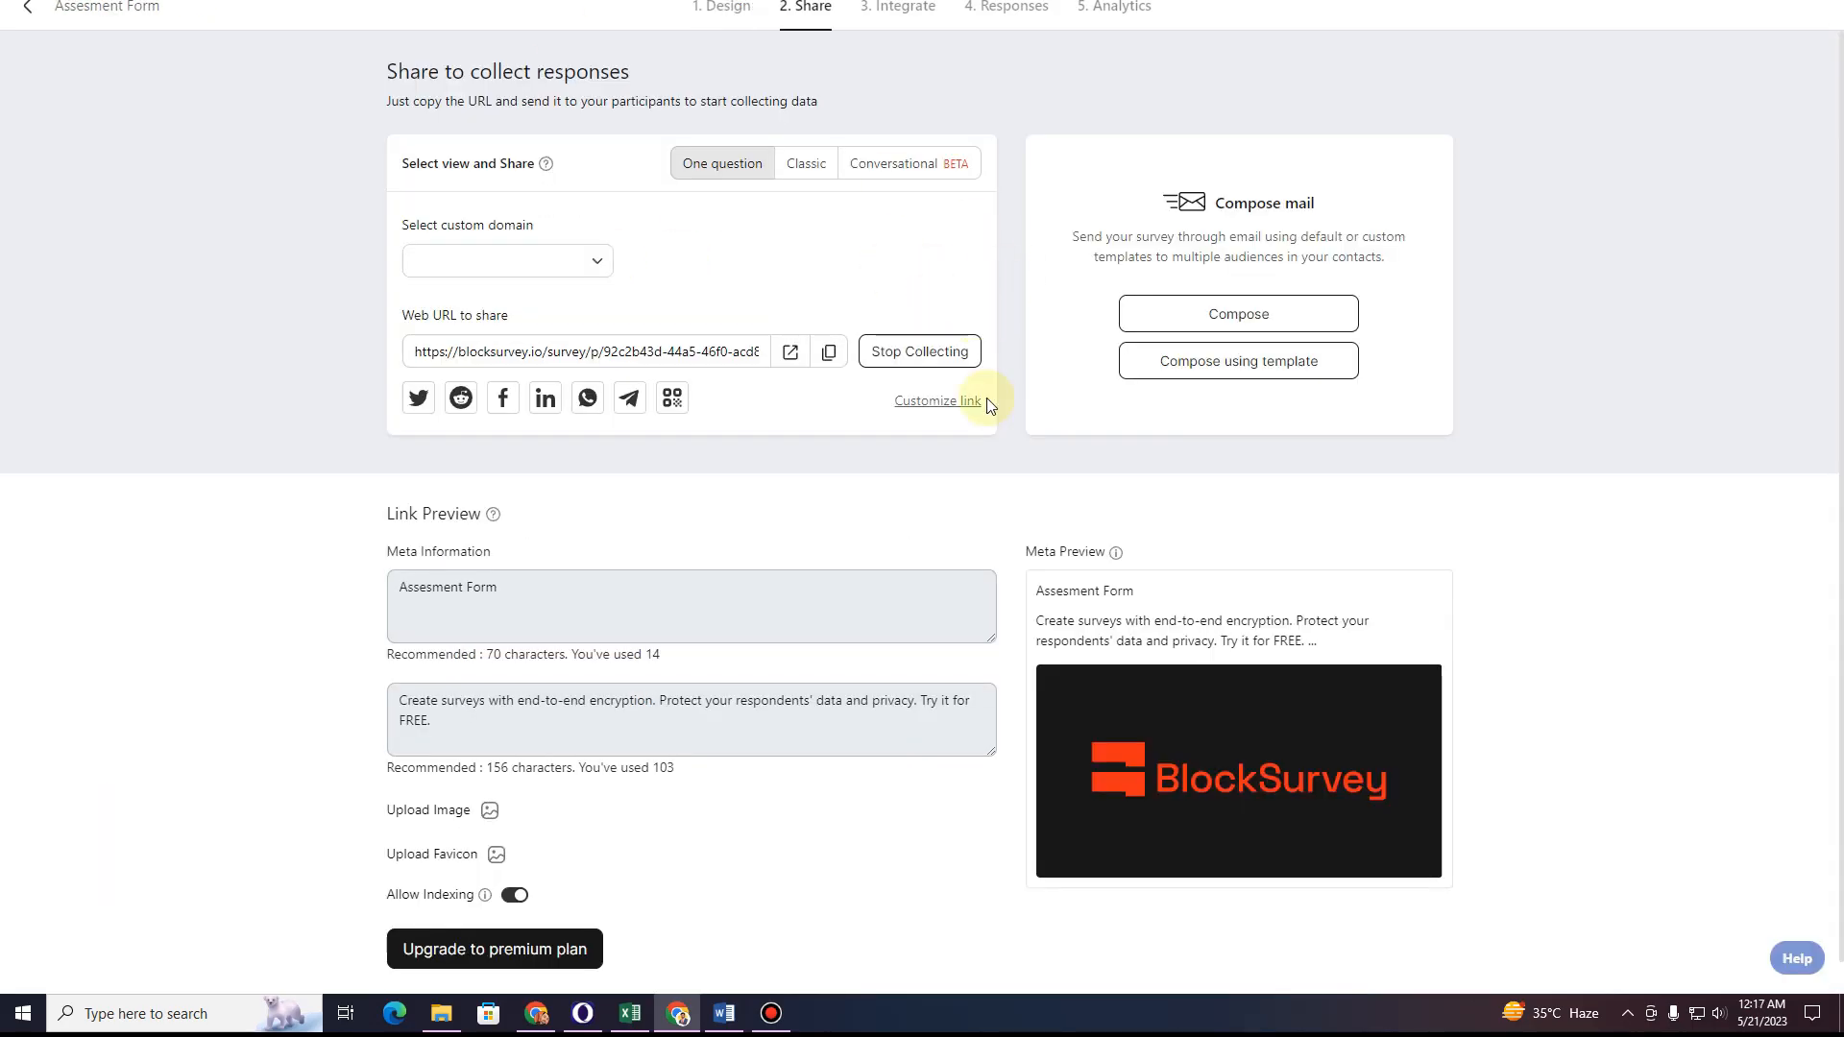
Examine the custom website embed codes in the form's integrations and copy the iframe code.
left_click(898, 9)
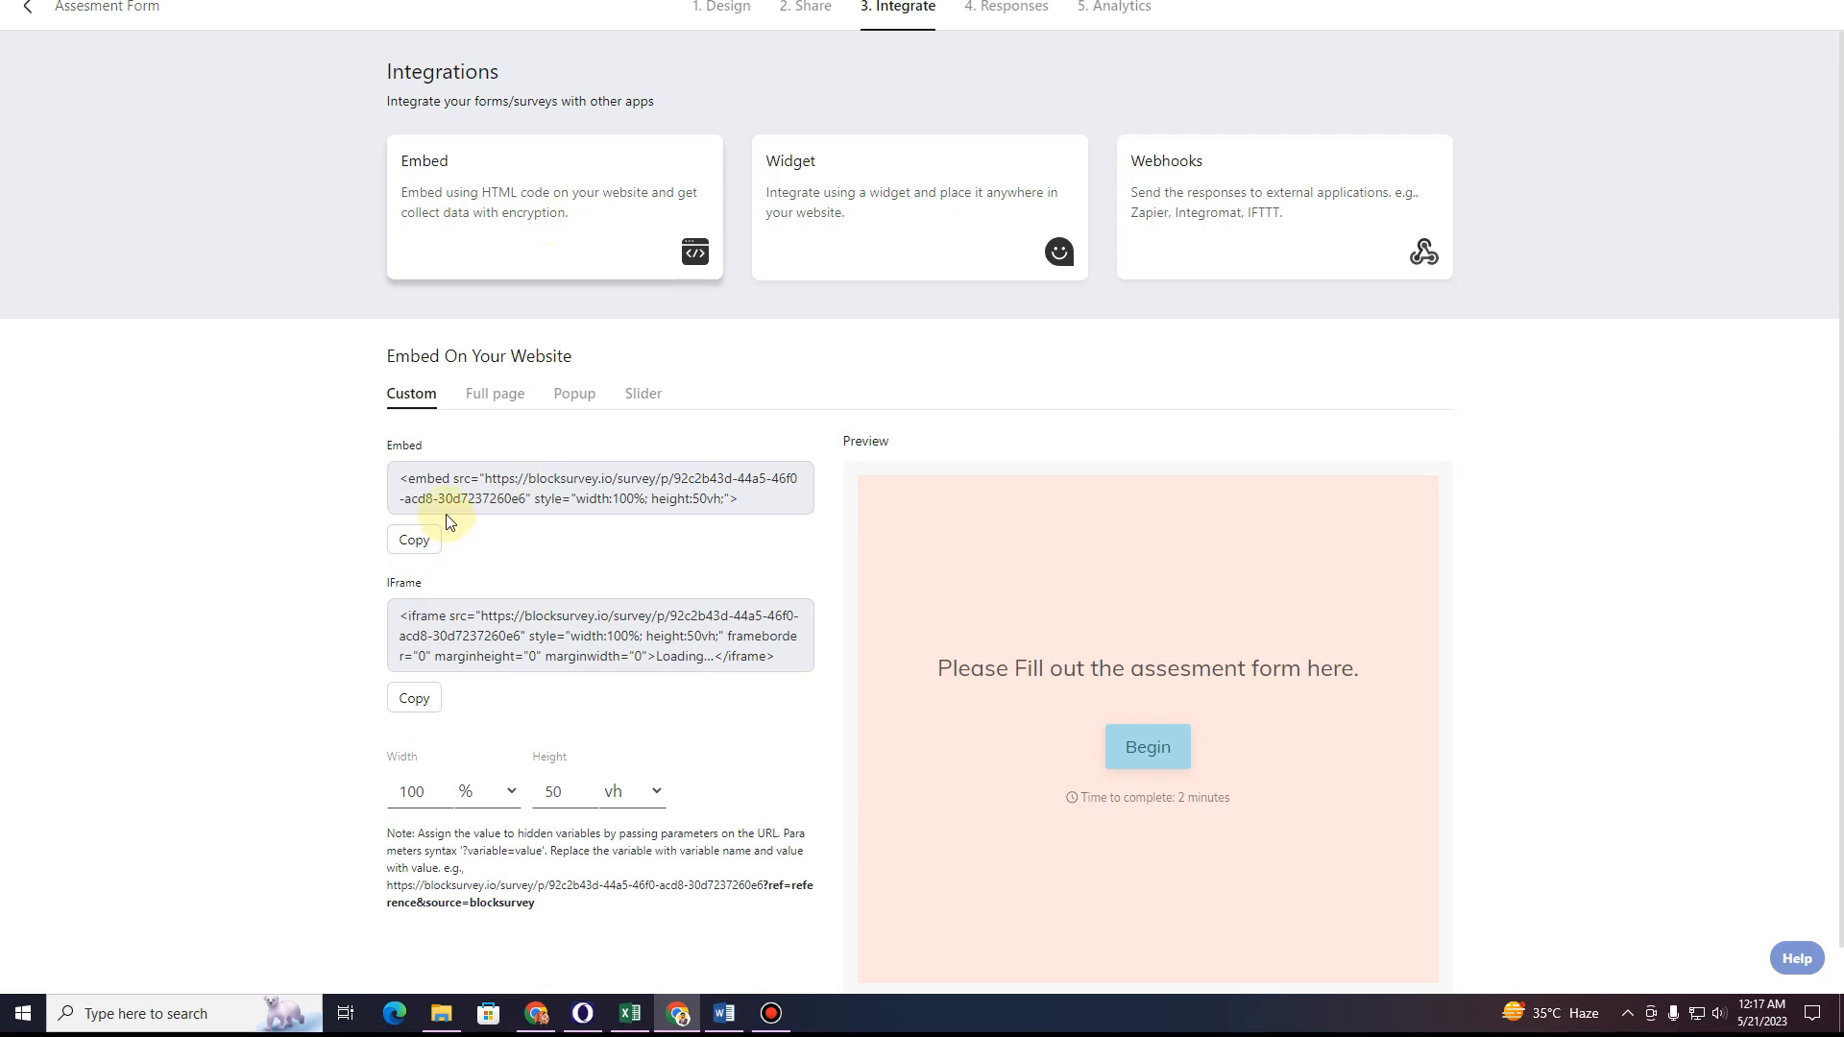
left_click_drag(460, 492, 725, 529)
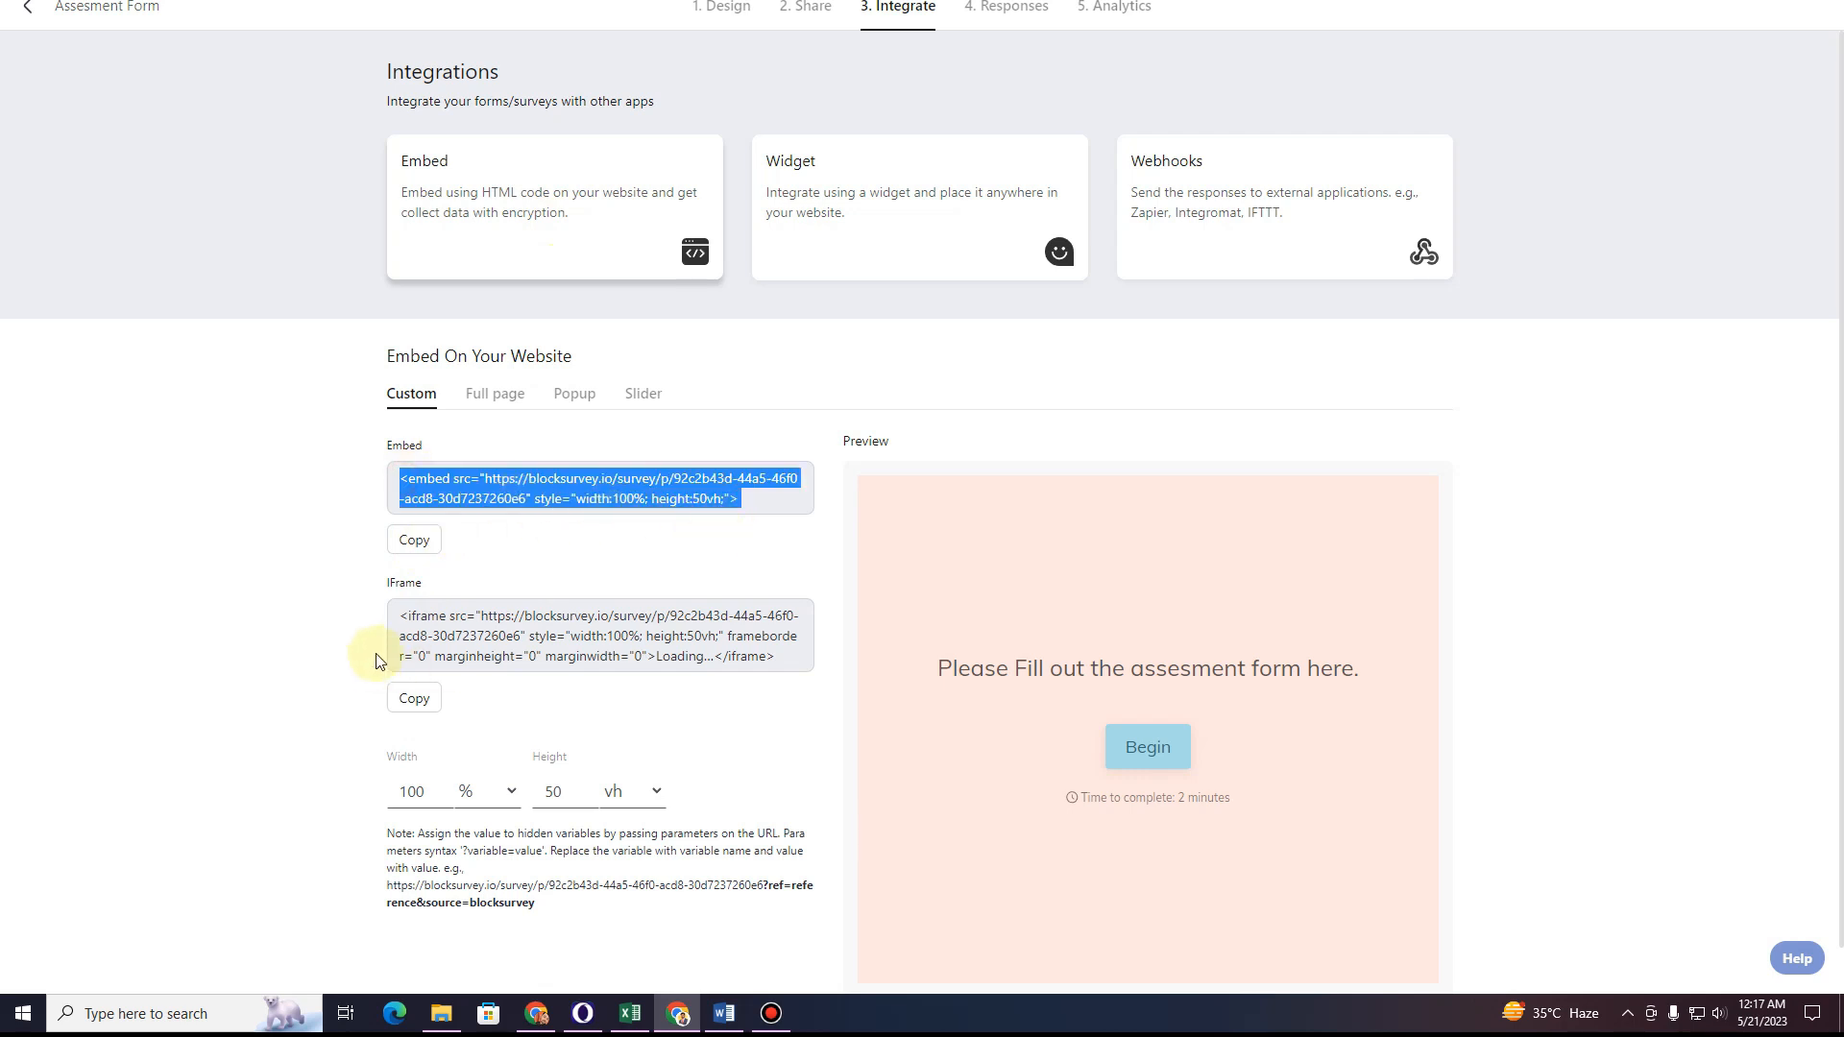
left_click_drag(394, 618, 712, 686)
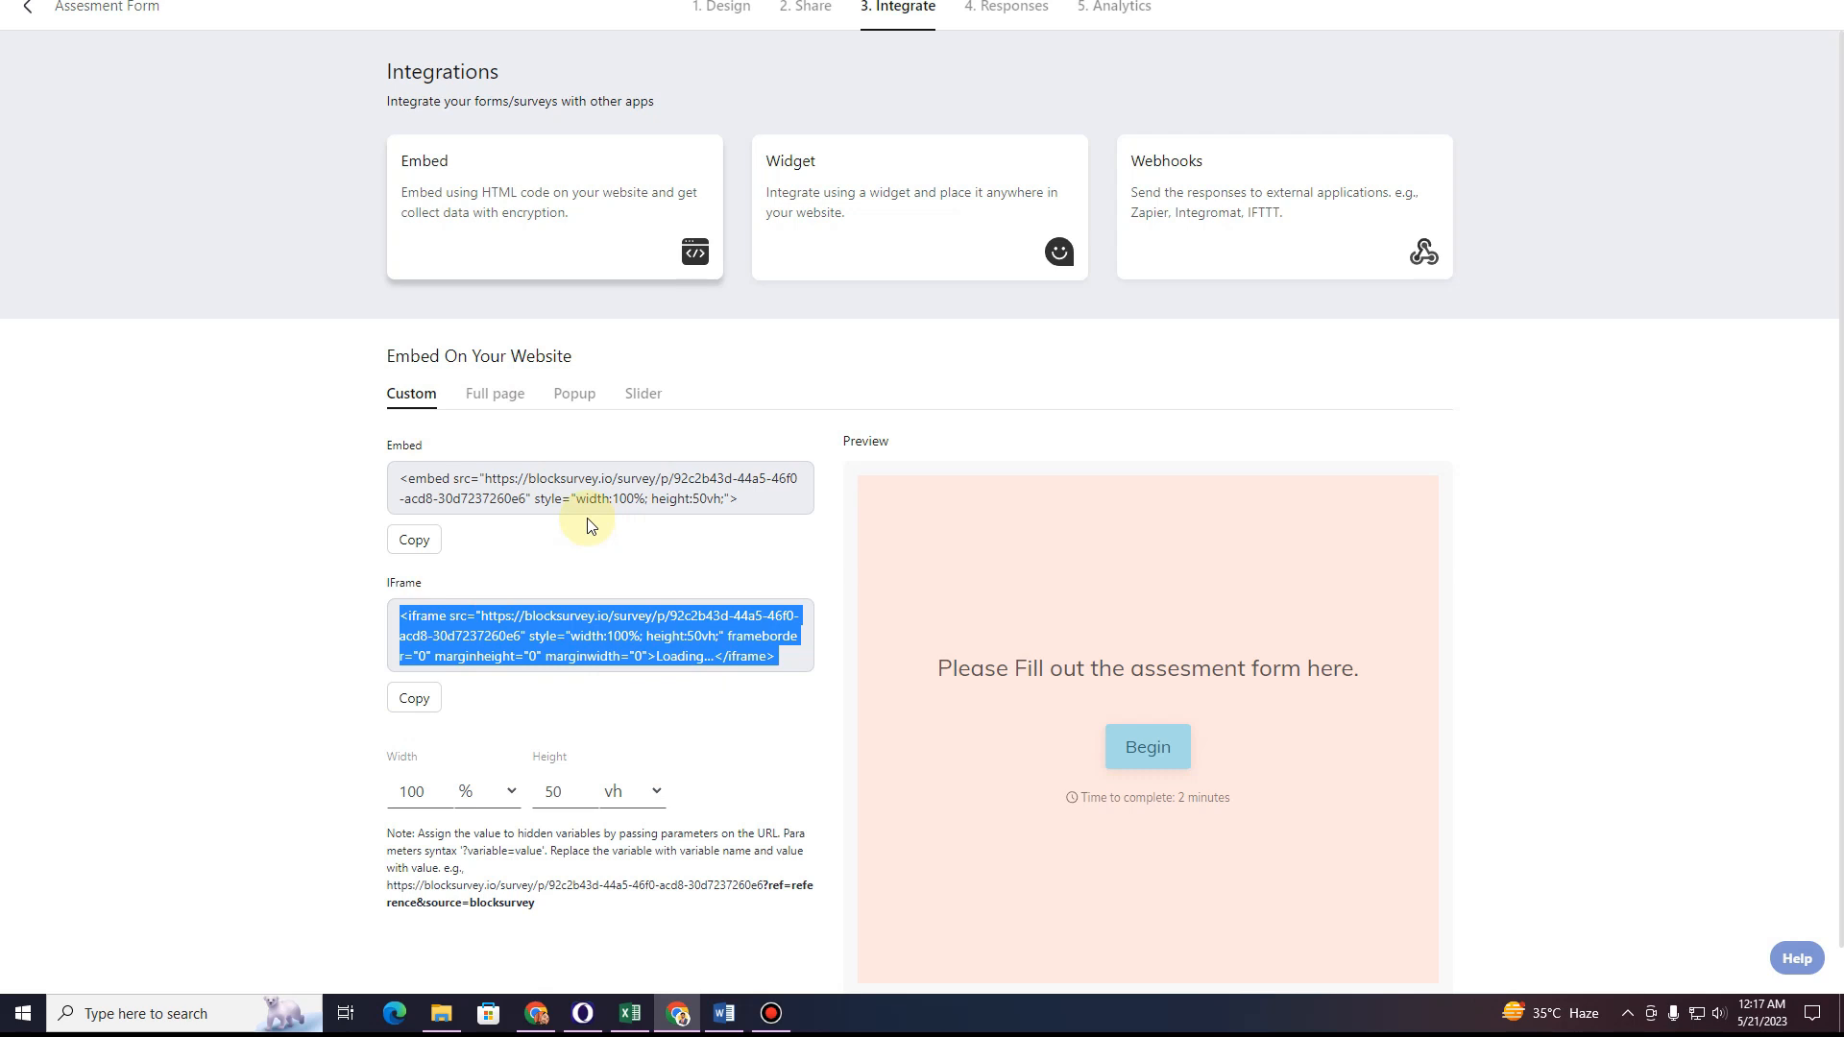
left_click(410, 698)
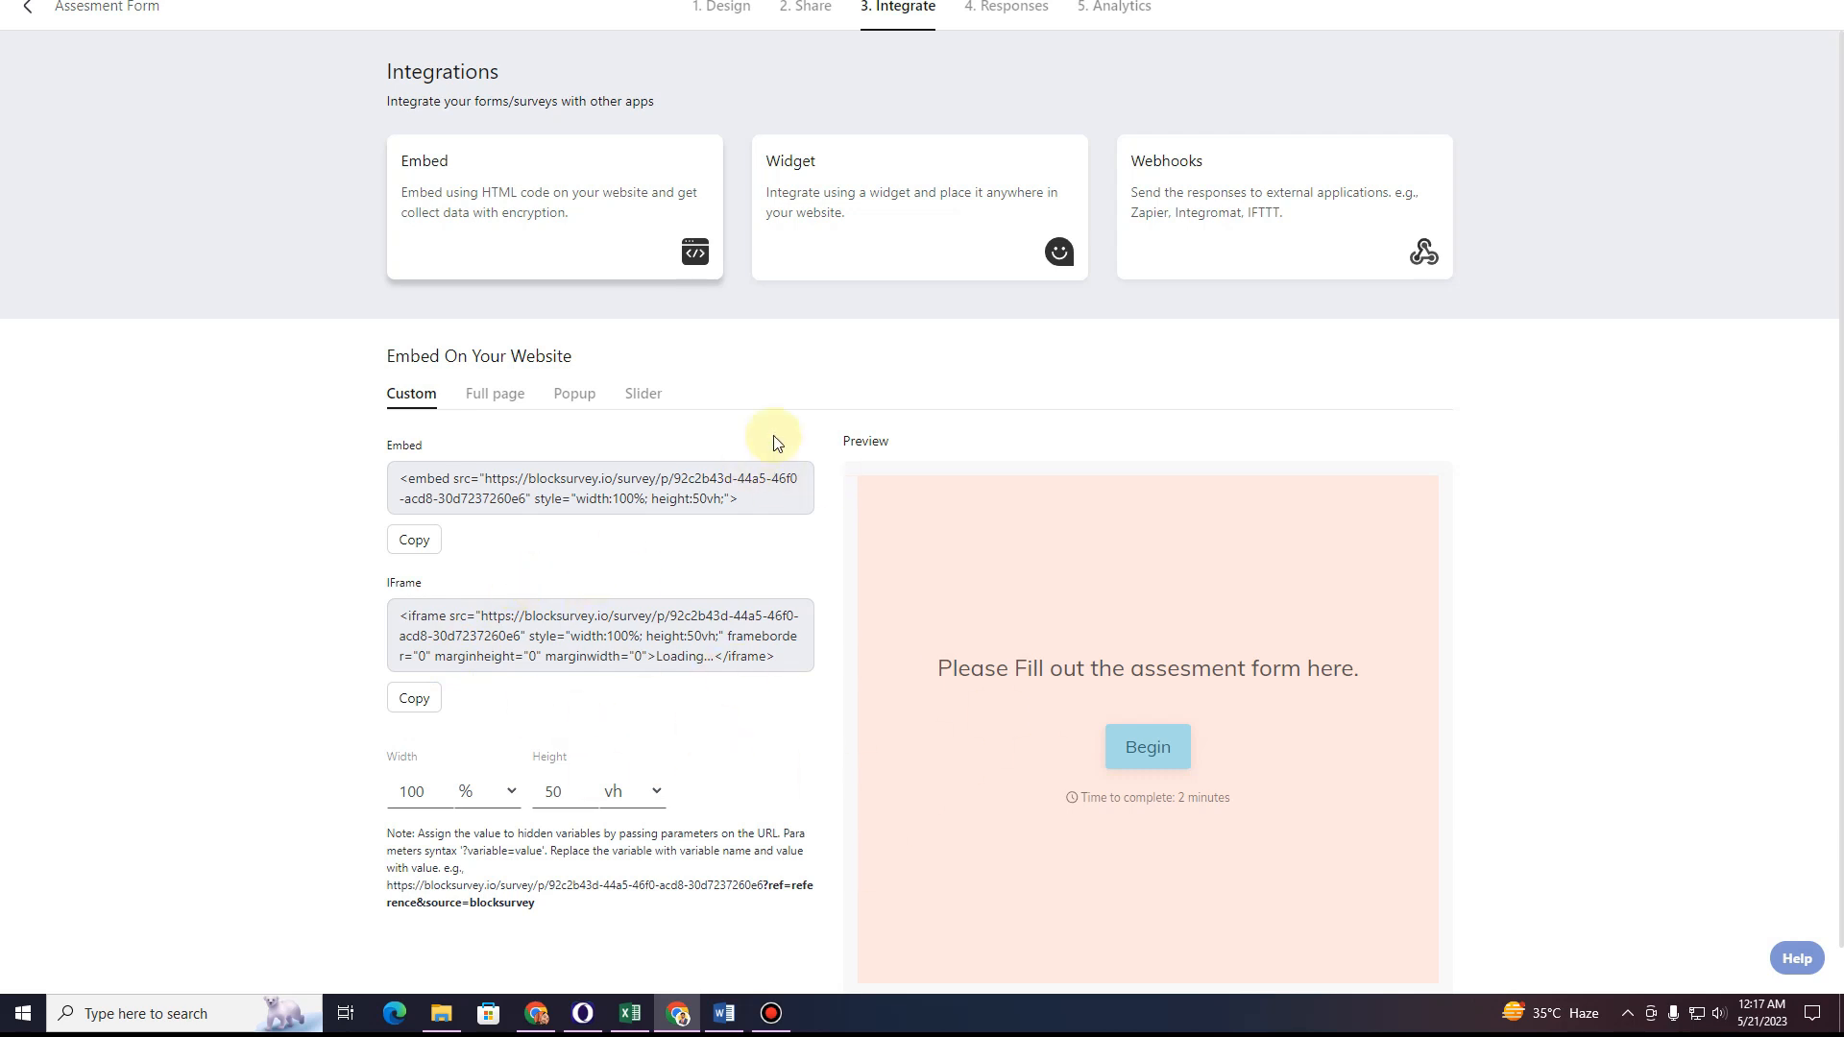
Review the widget and webhook integrations, and check the form's responses and analytics.
left_click(891, 215)
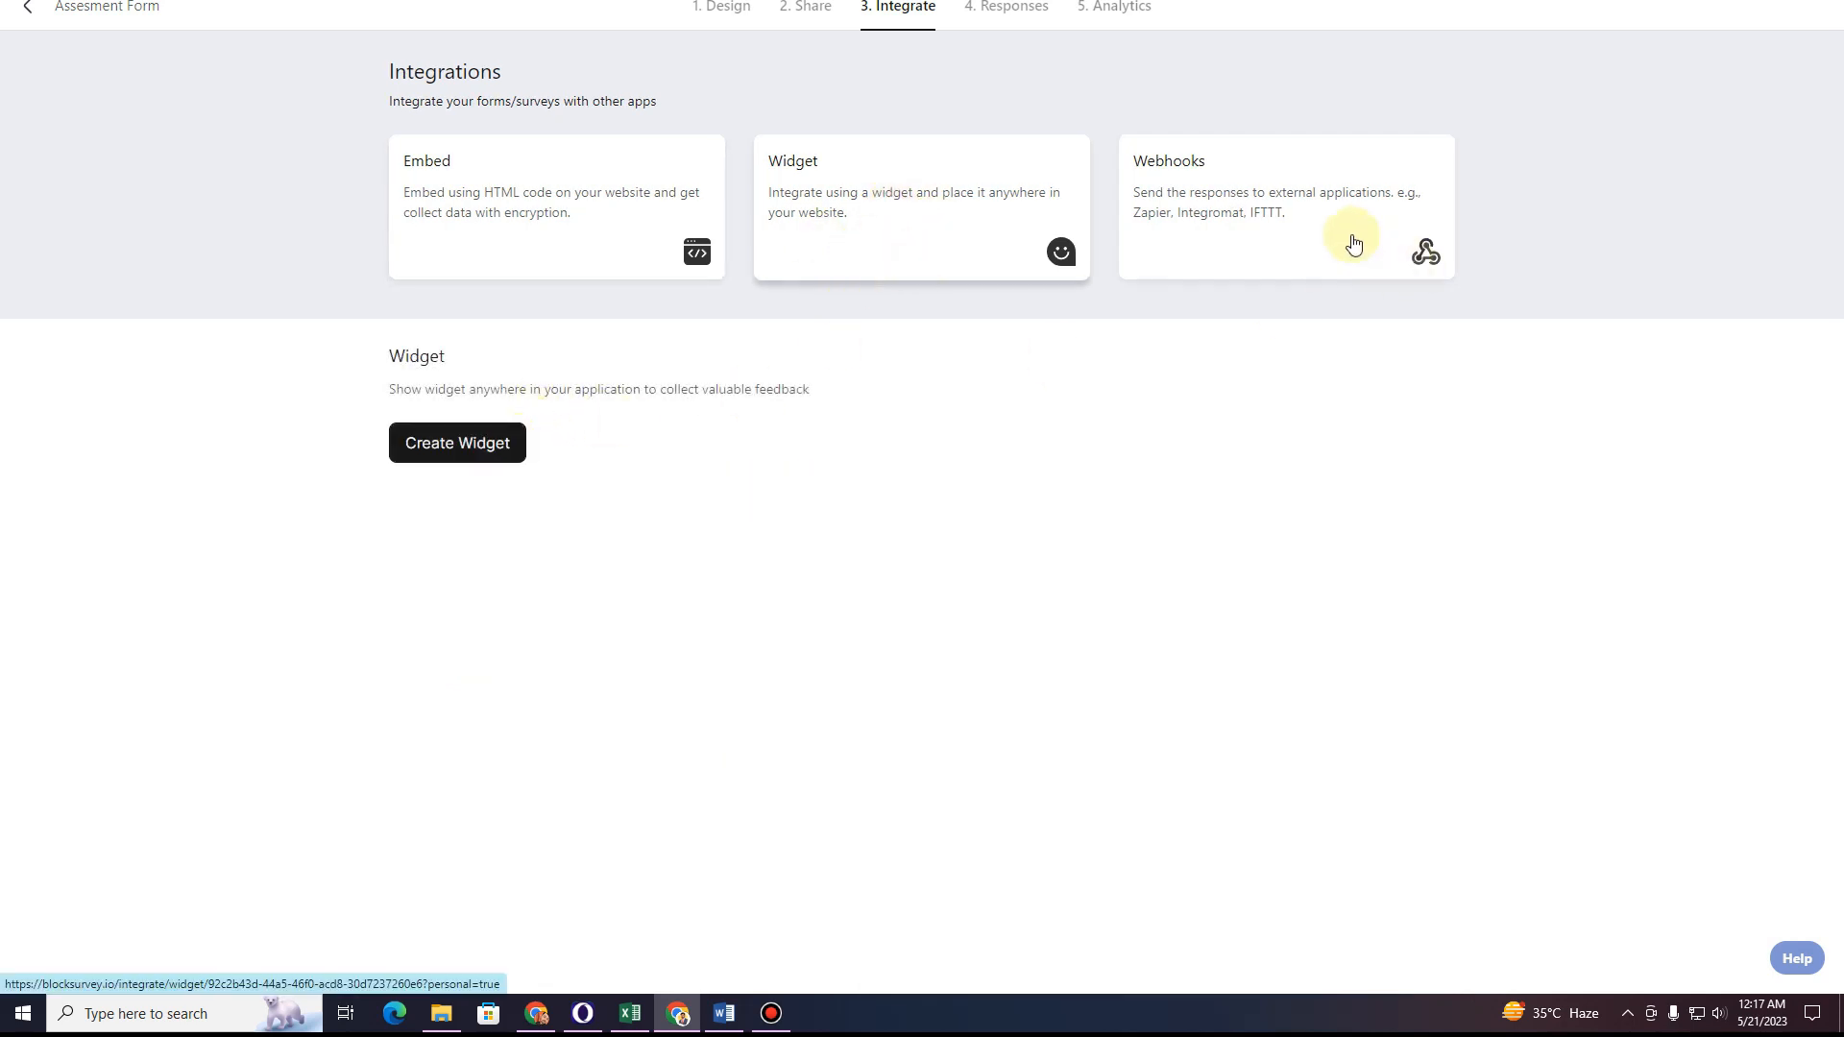
left_click(1255, 207)
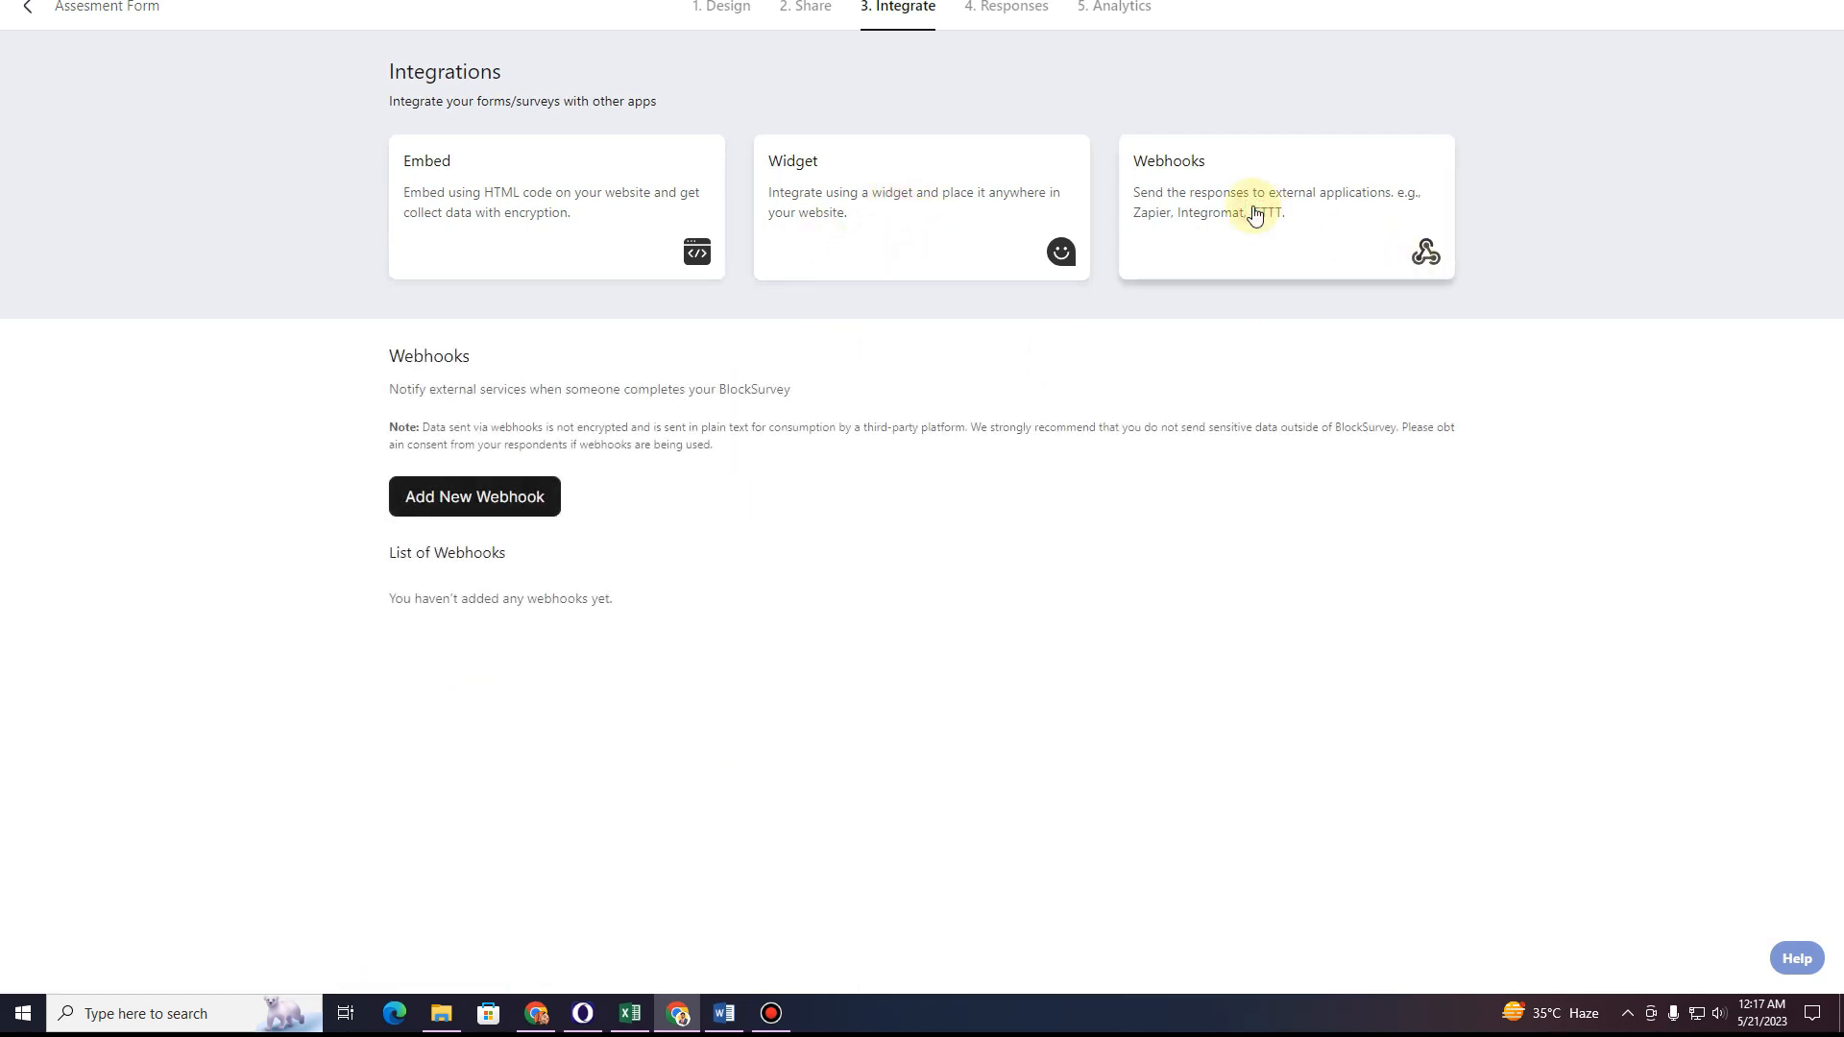
left_click(1025, 17)
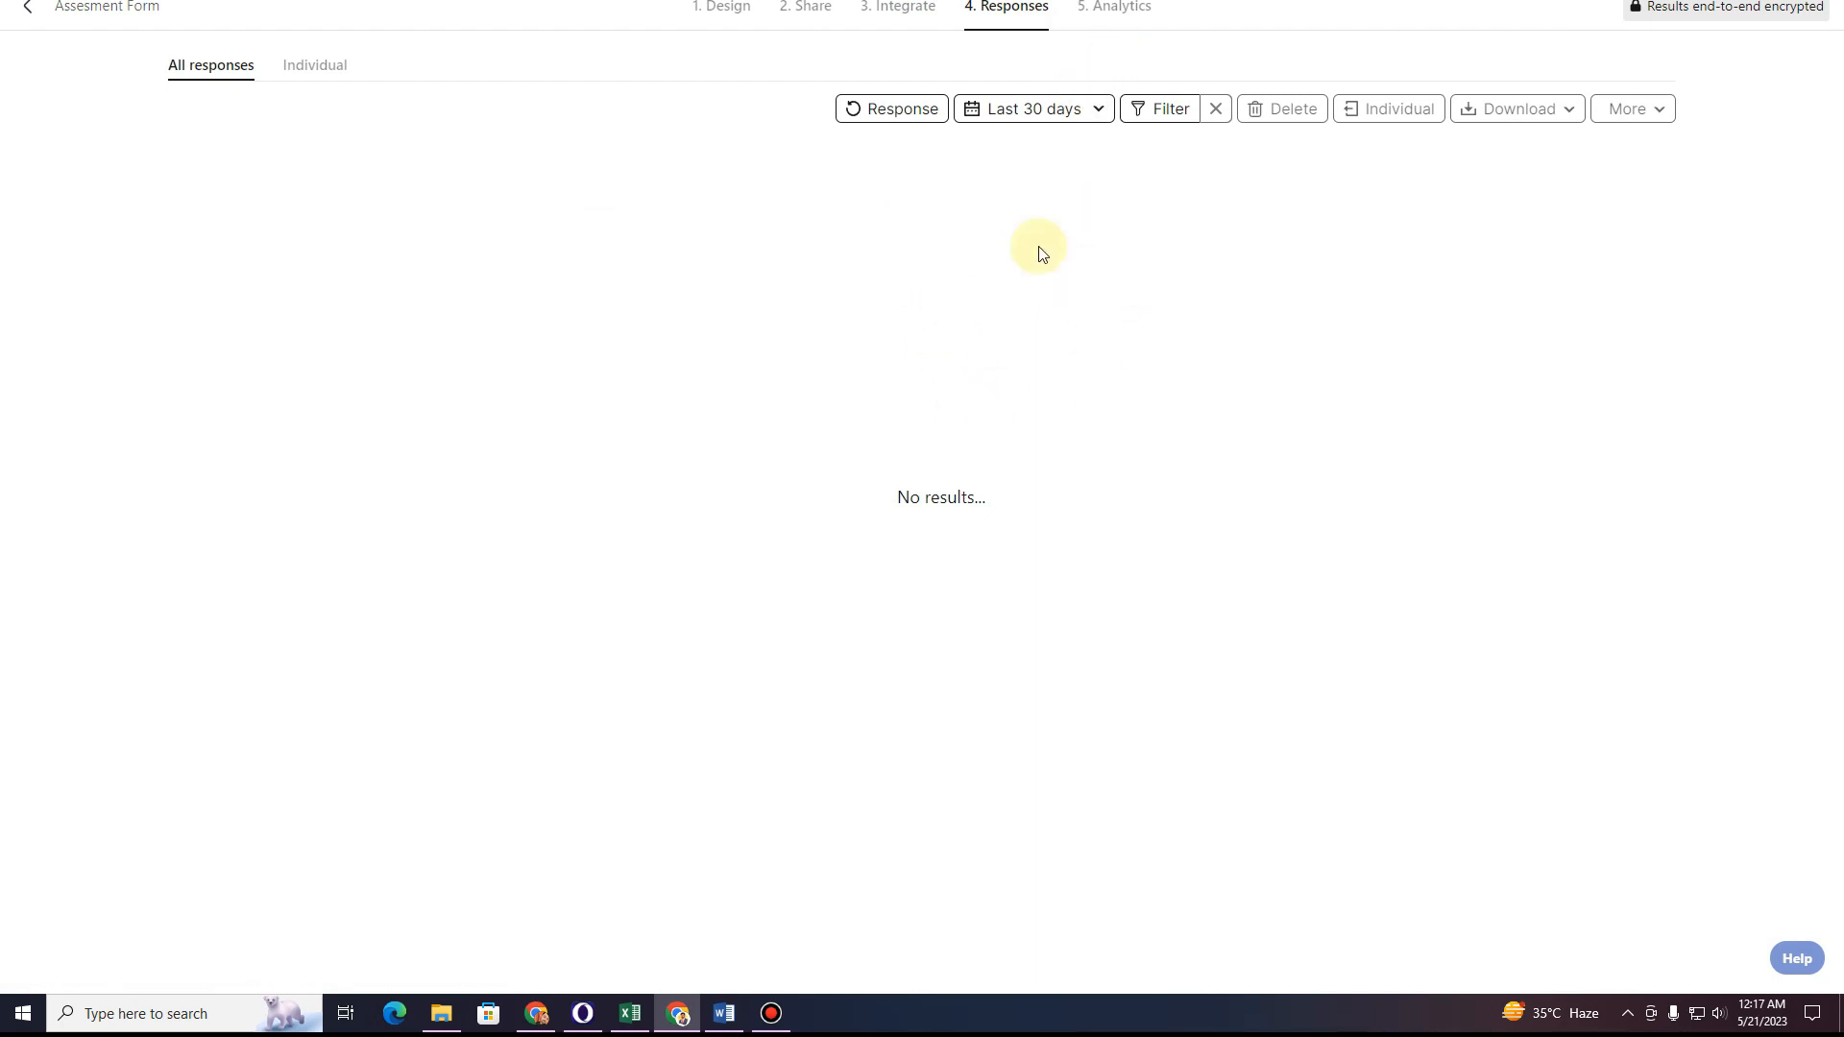
left_click(1147, 28)
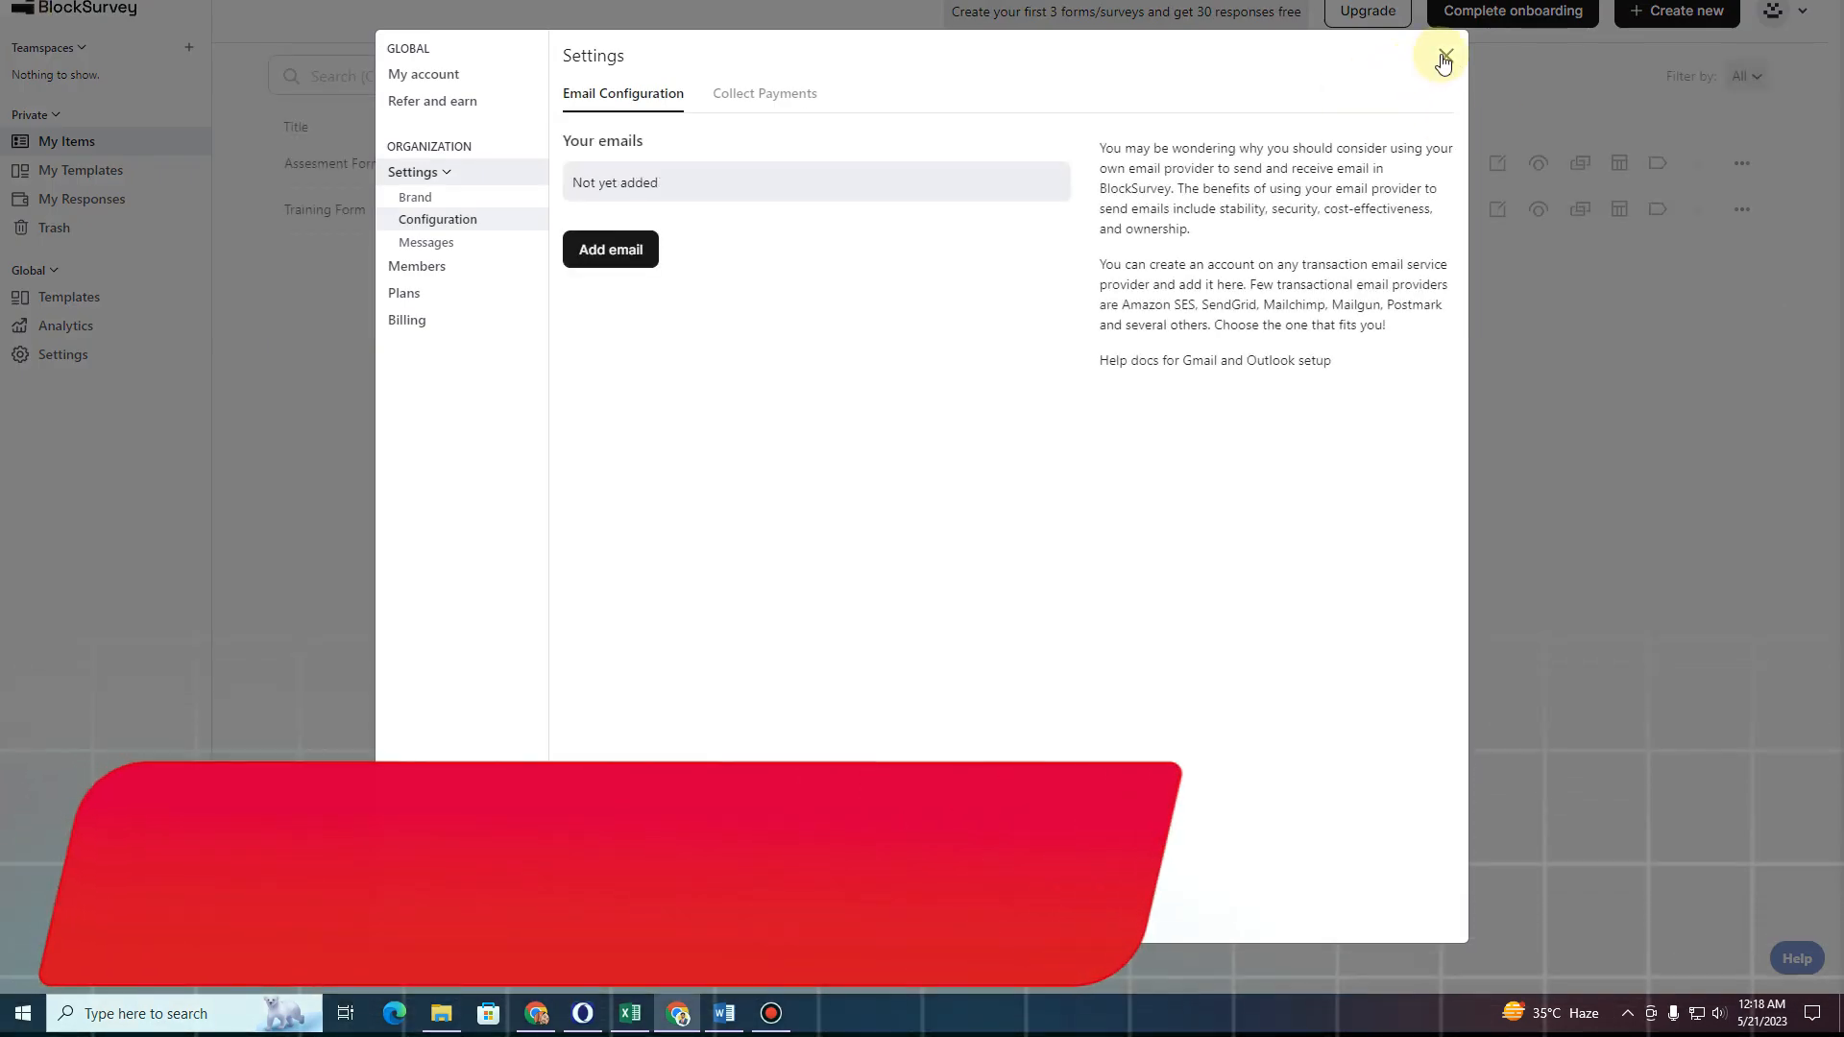
Close the organization's email configuration settings to return to the list of forms in My Items.
left_click(1440, 56)
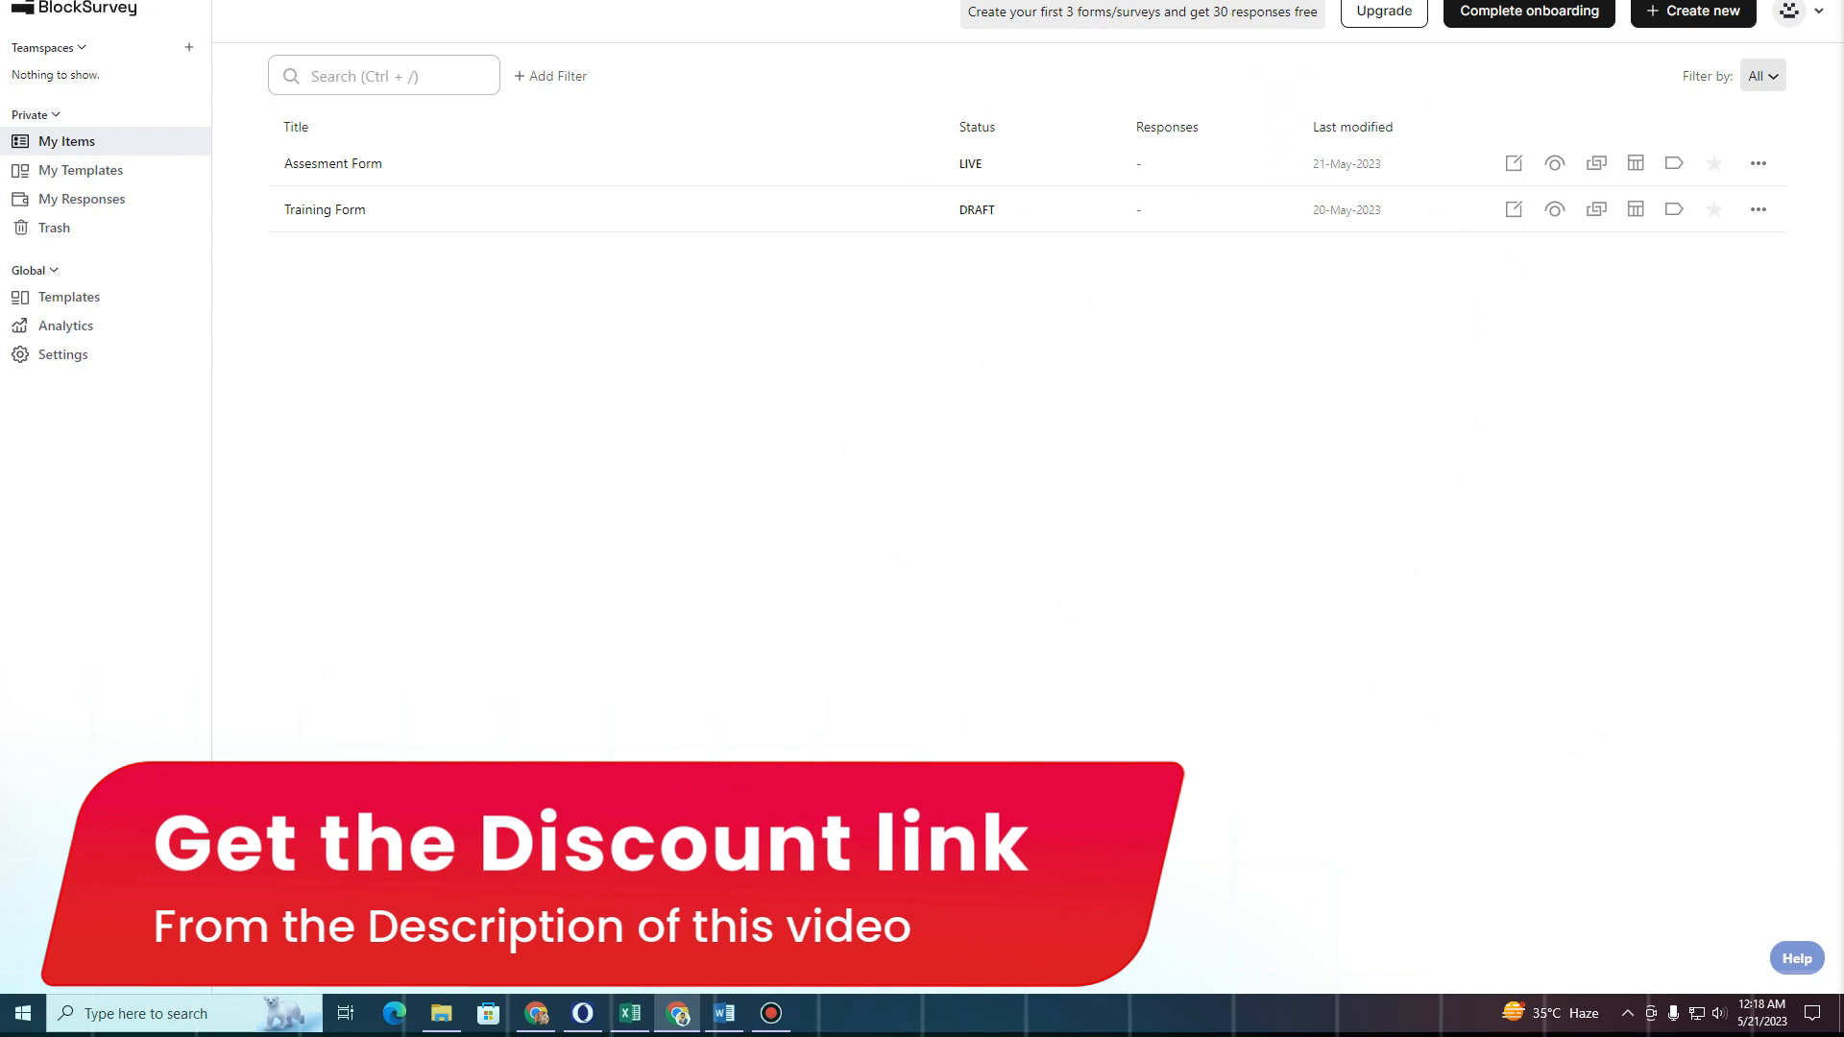
key("BackSpace")
key("Return")
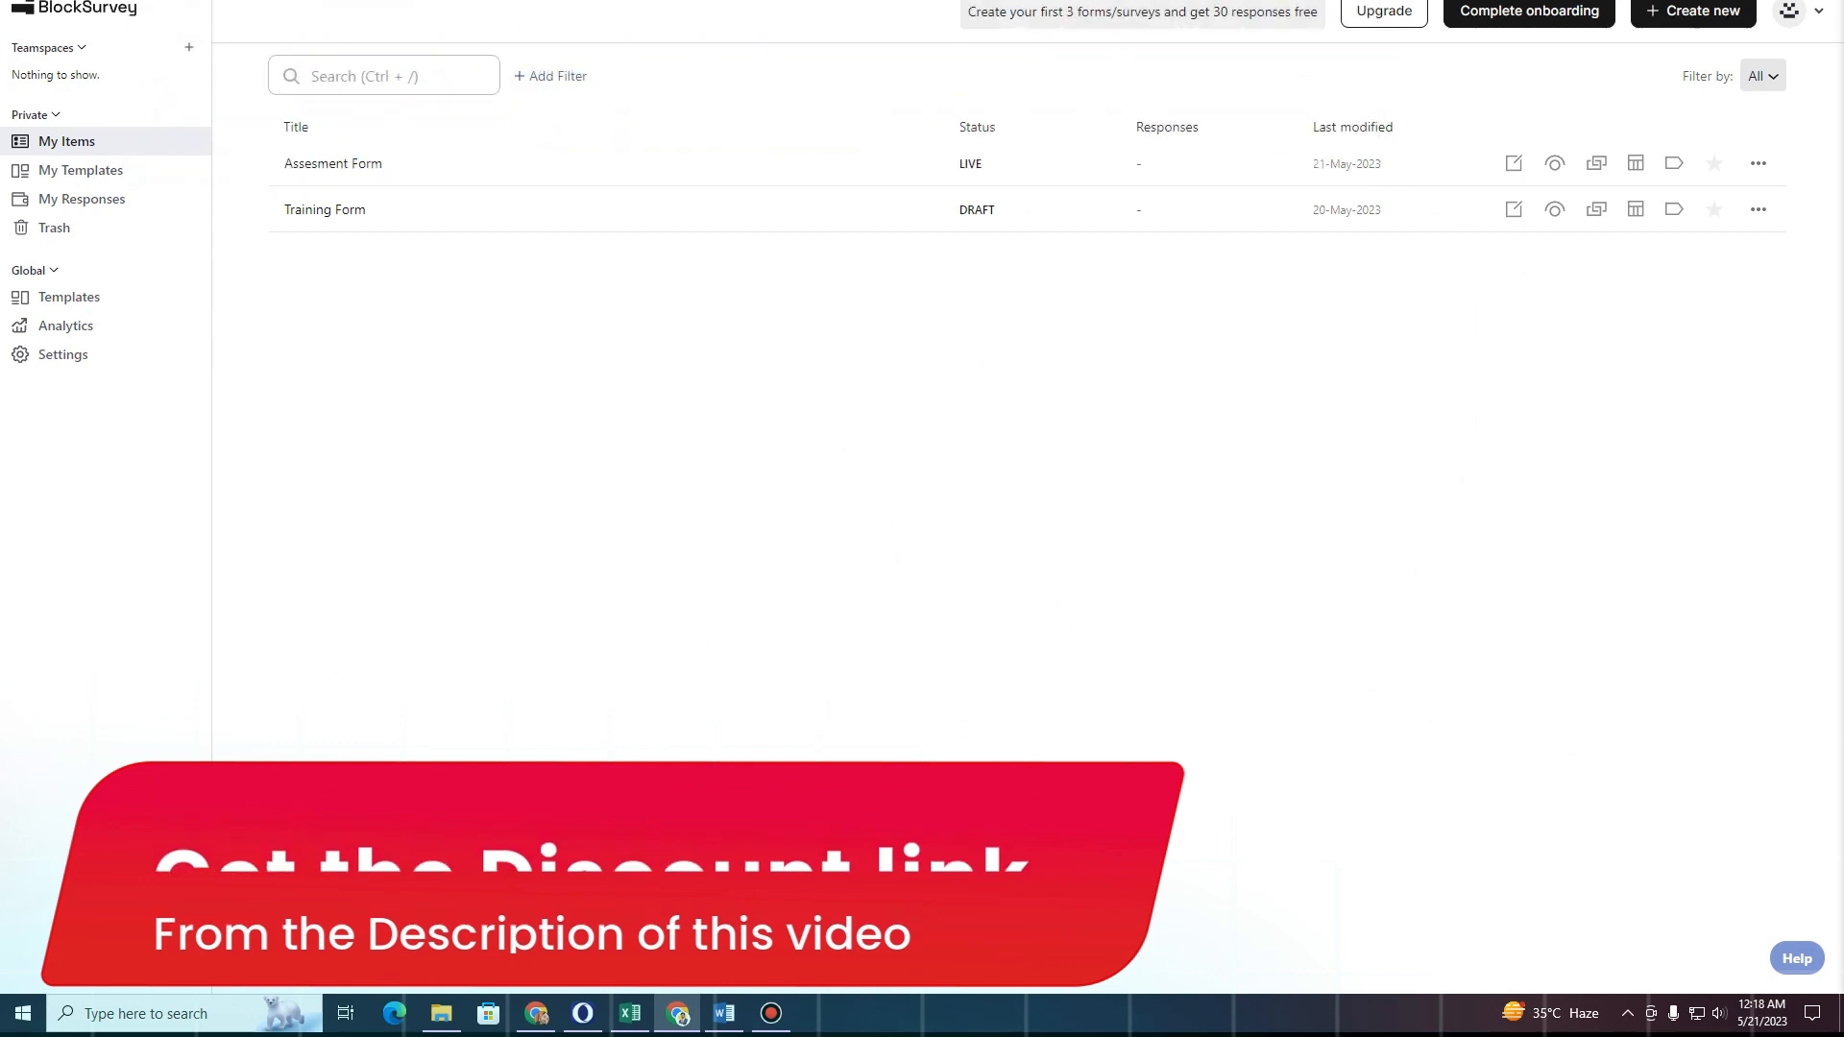